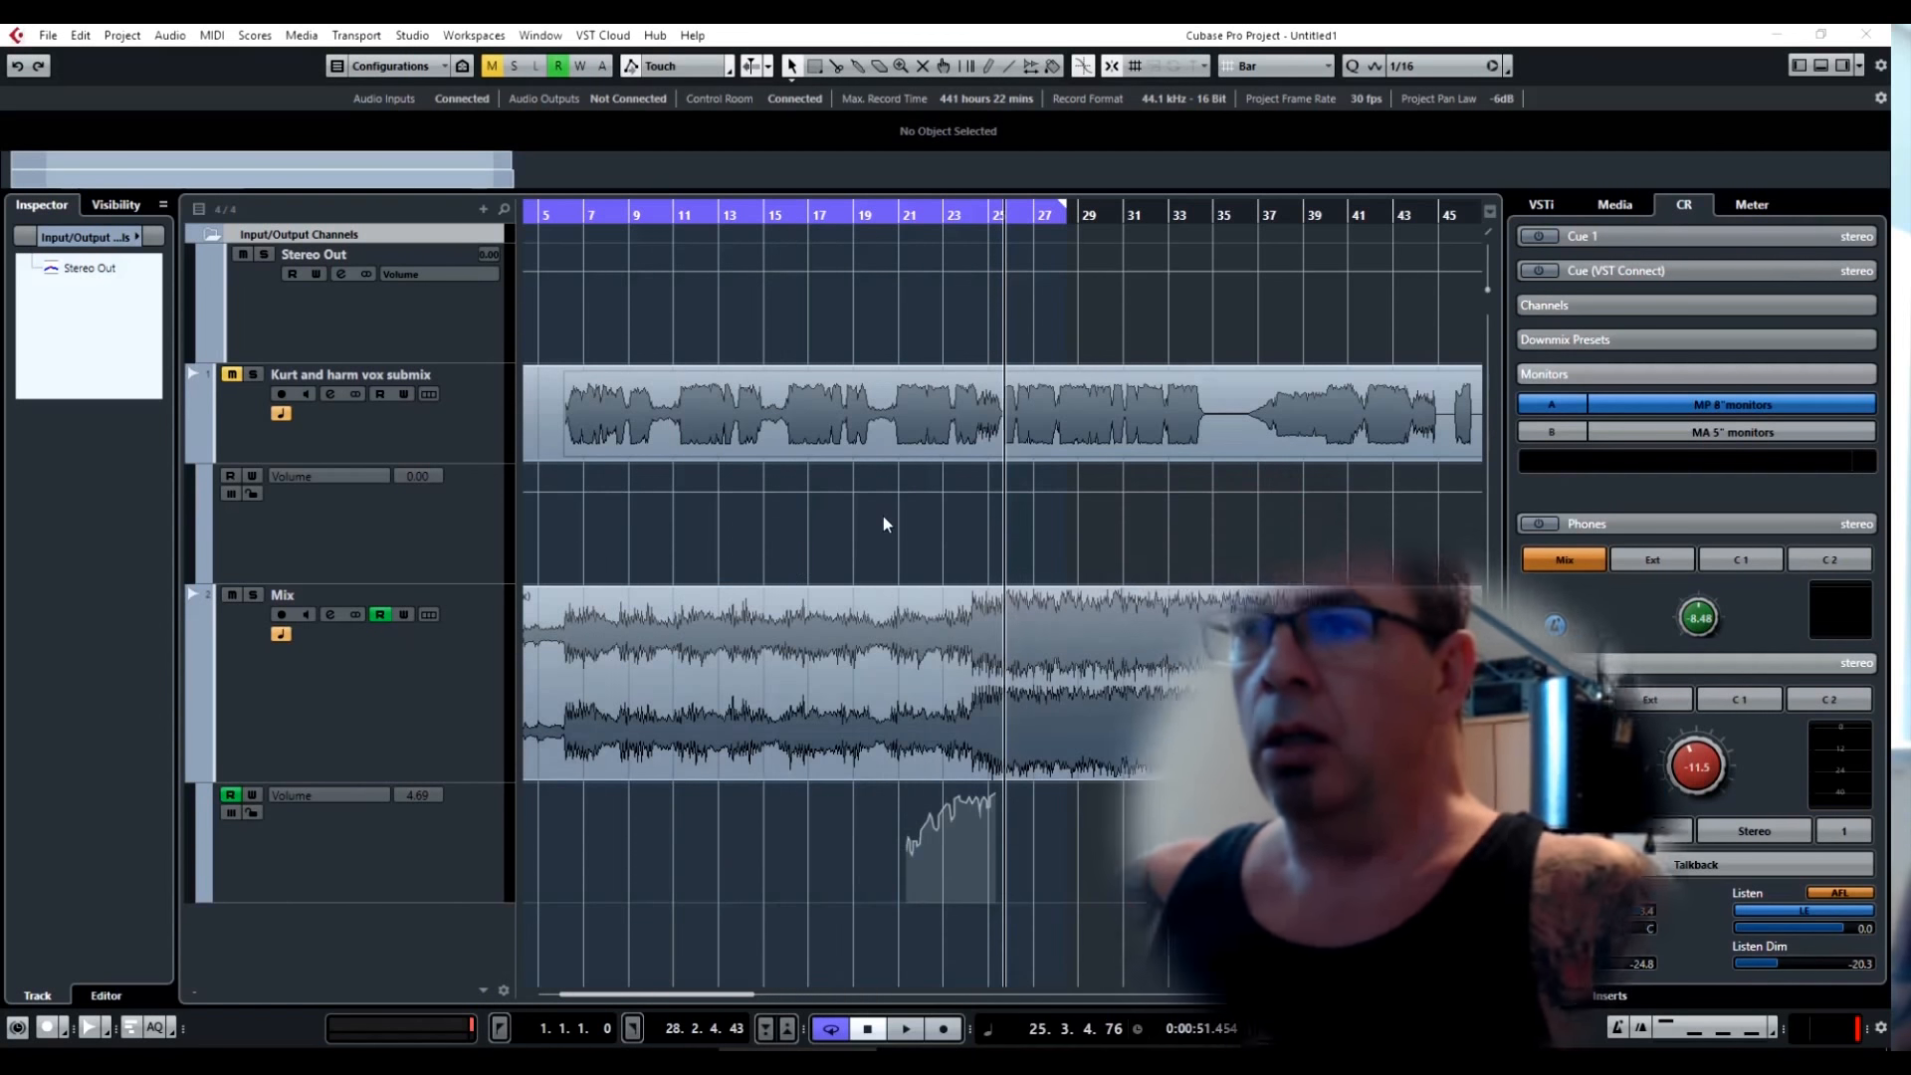
Bring up the Automation Panel and review the available automation modes, leaving the mode on Touch.
{"action": "left_click", "coordinate": [883, 517]}
{"action": "left_click_drag", "start_coordinate": [1303, 311], "coordinate": [749, 530]}
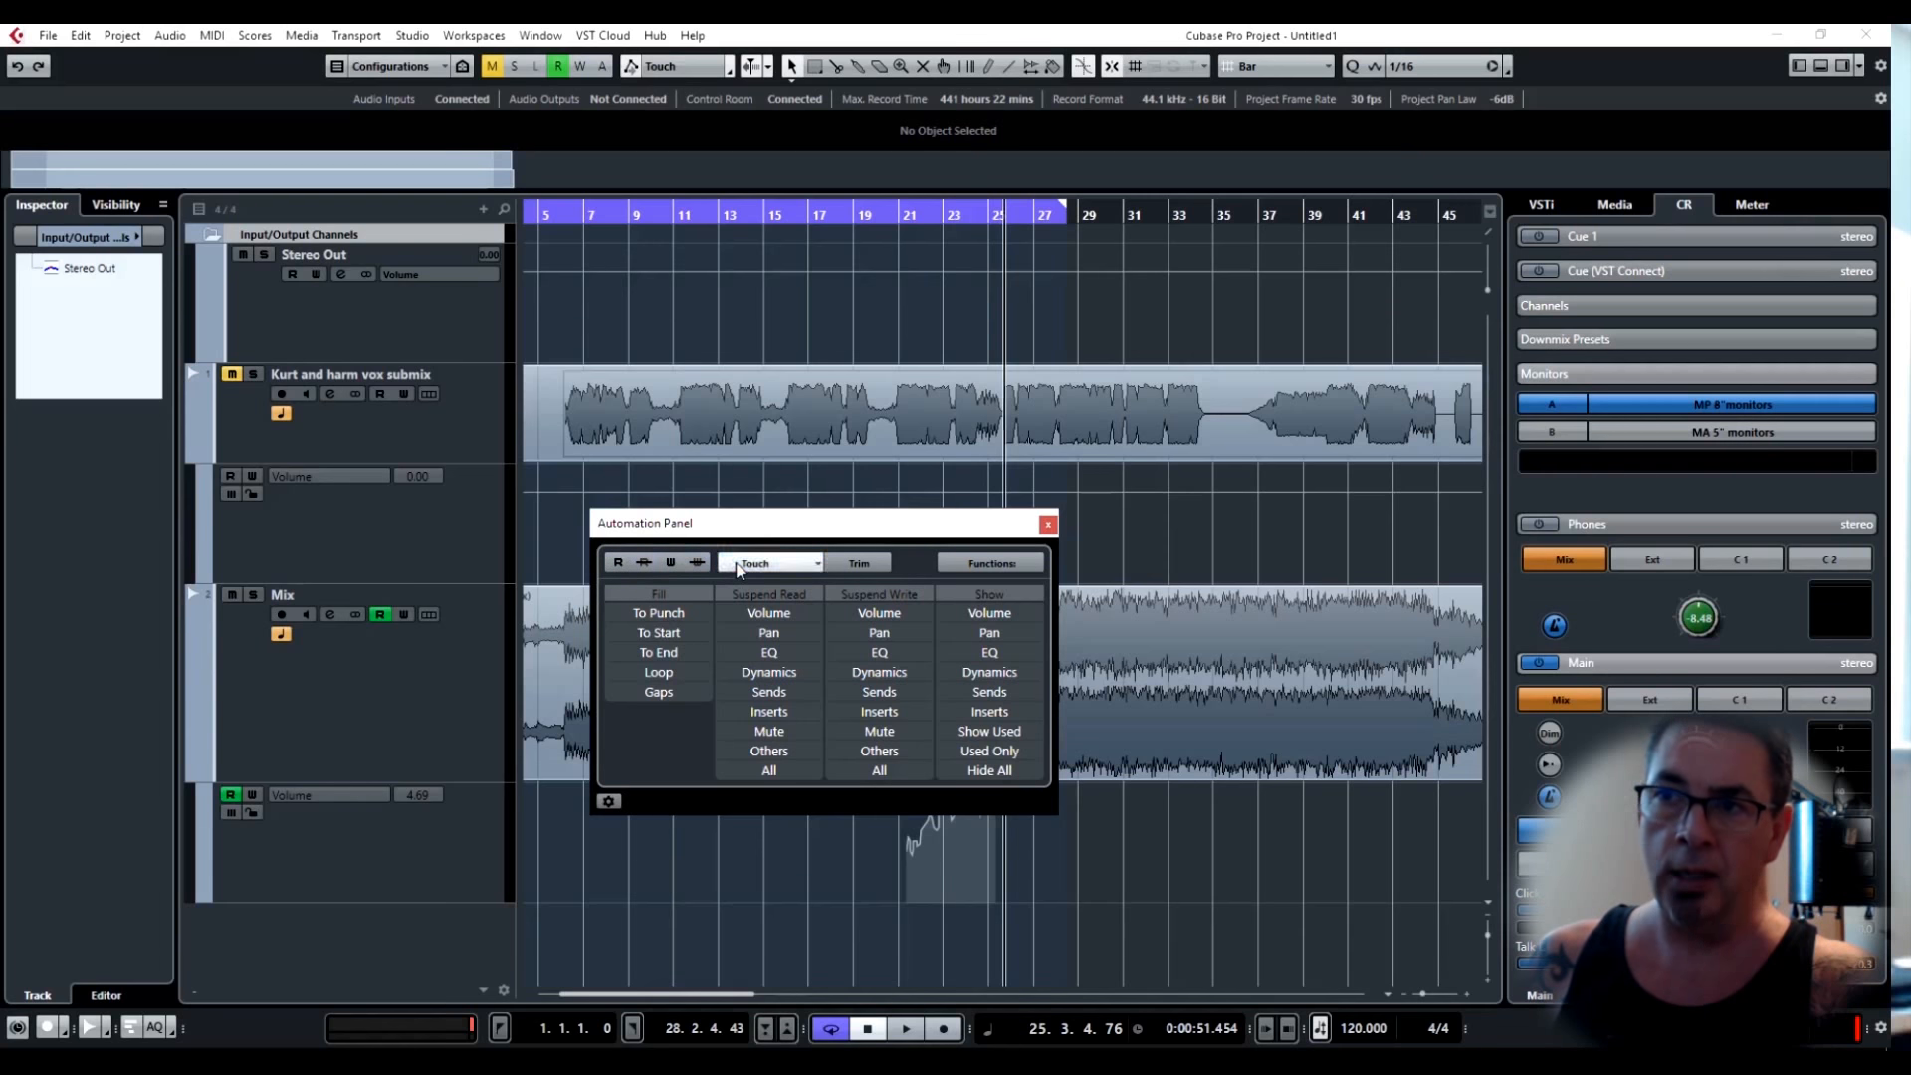
{"action": "left_click", "coordinate": [761, 567]}
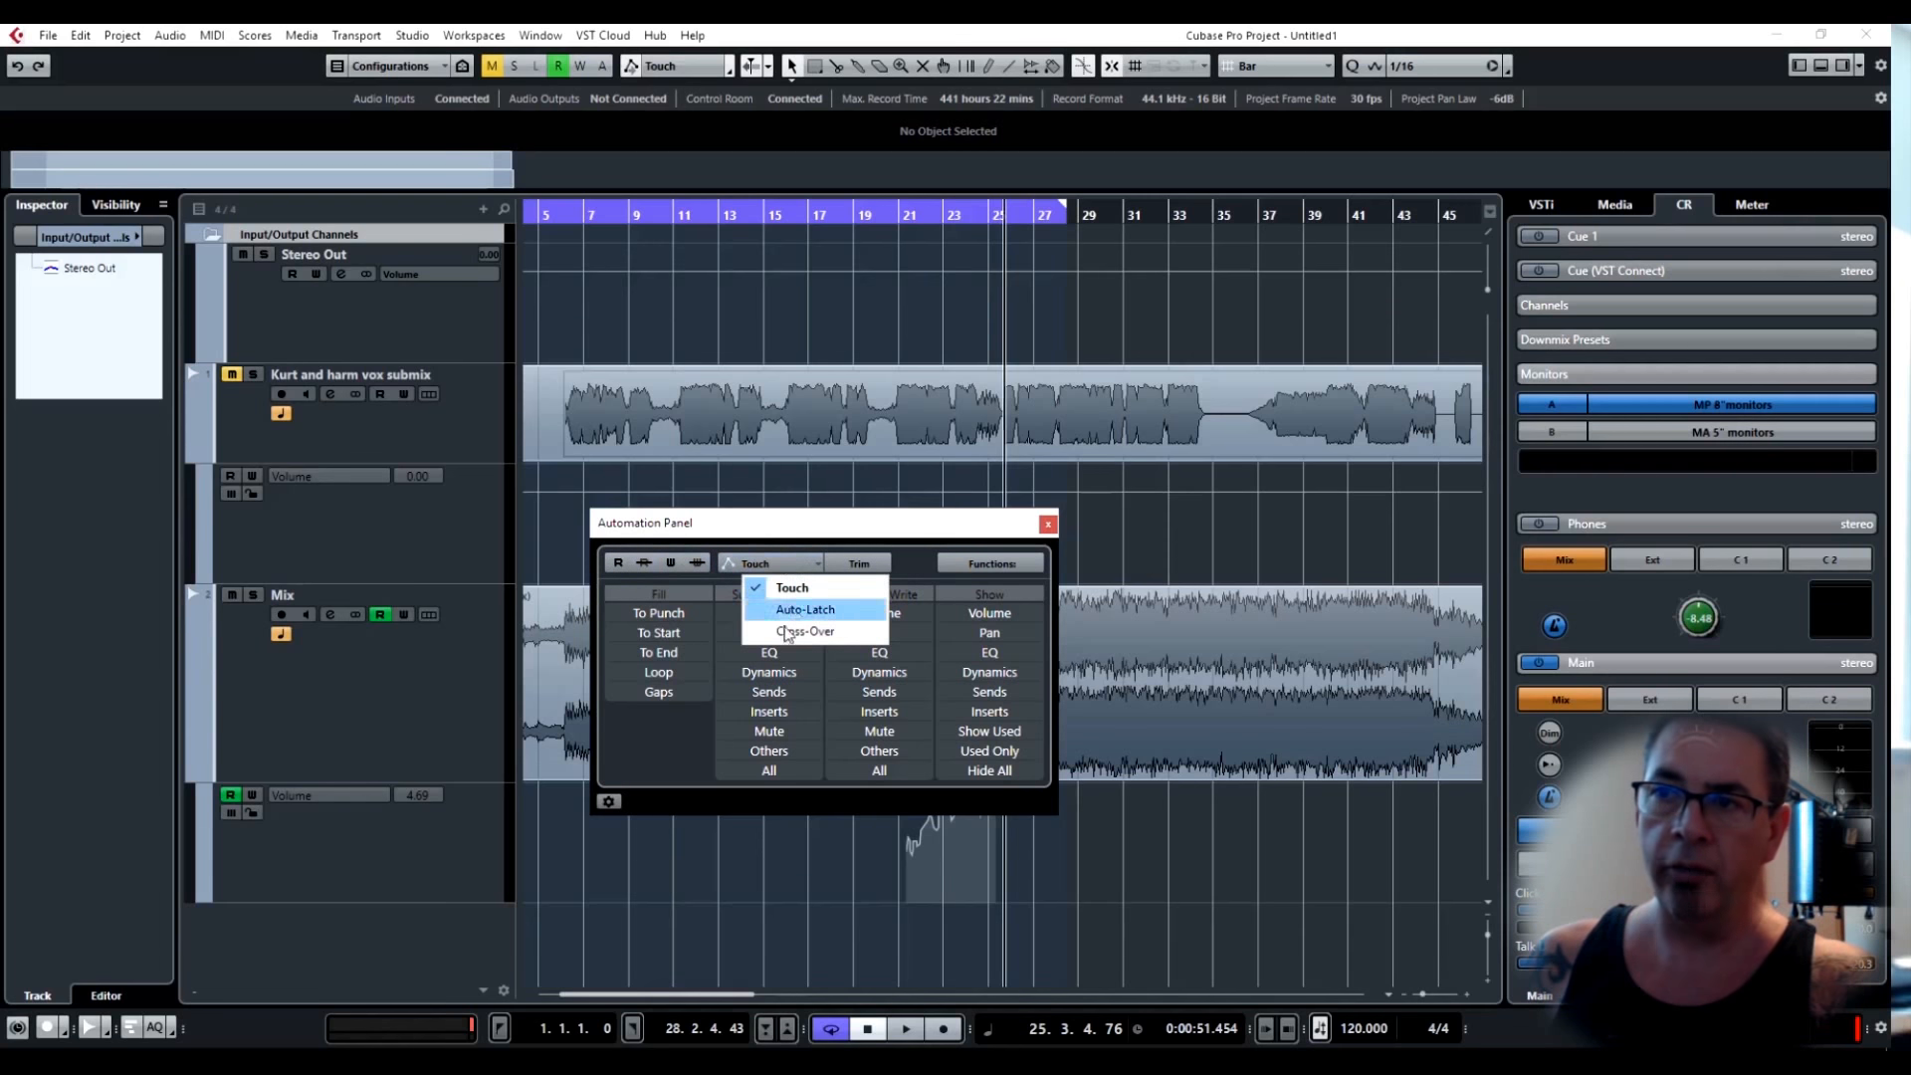
{"action": "left_click", "coordinate": [790, 540]}
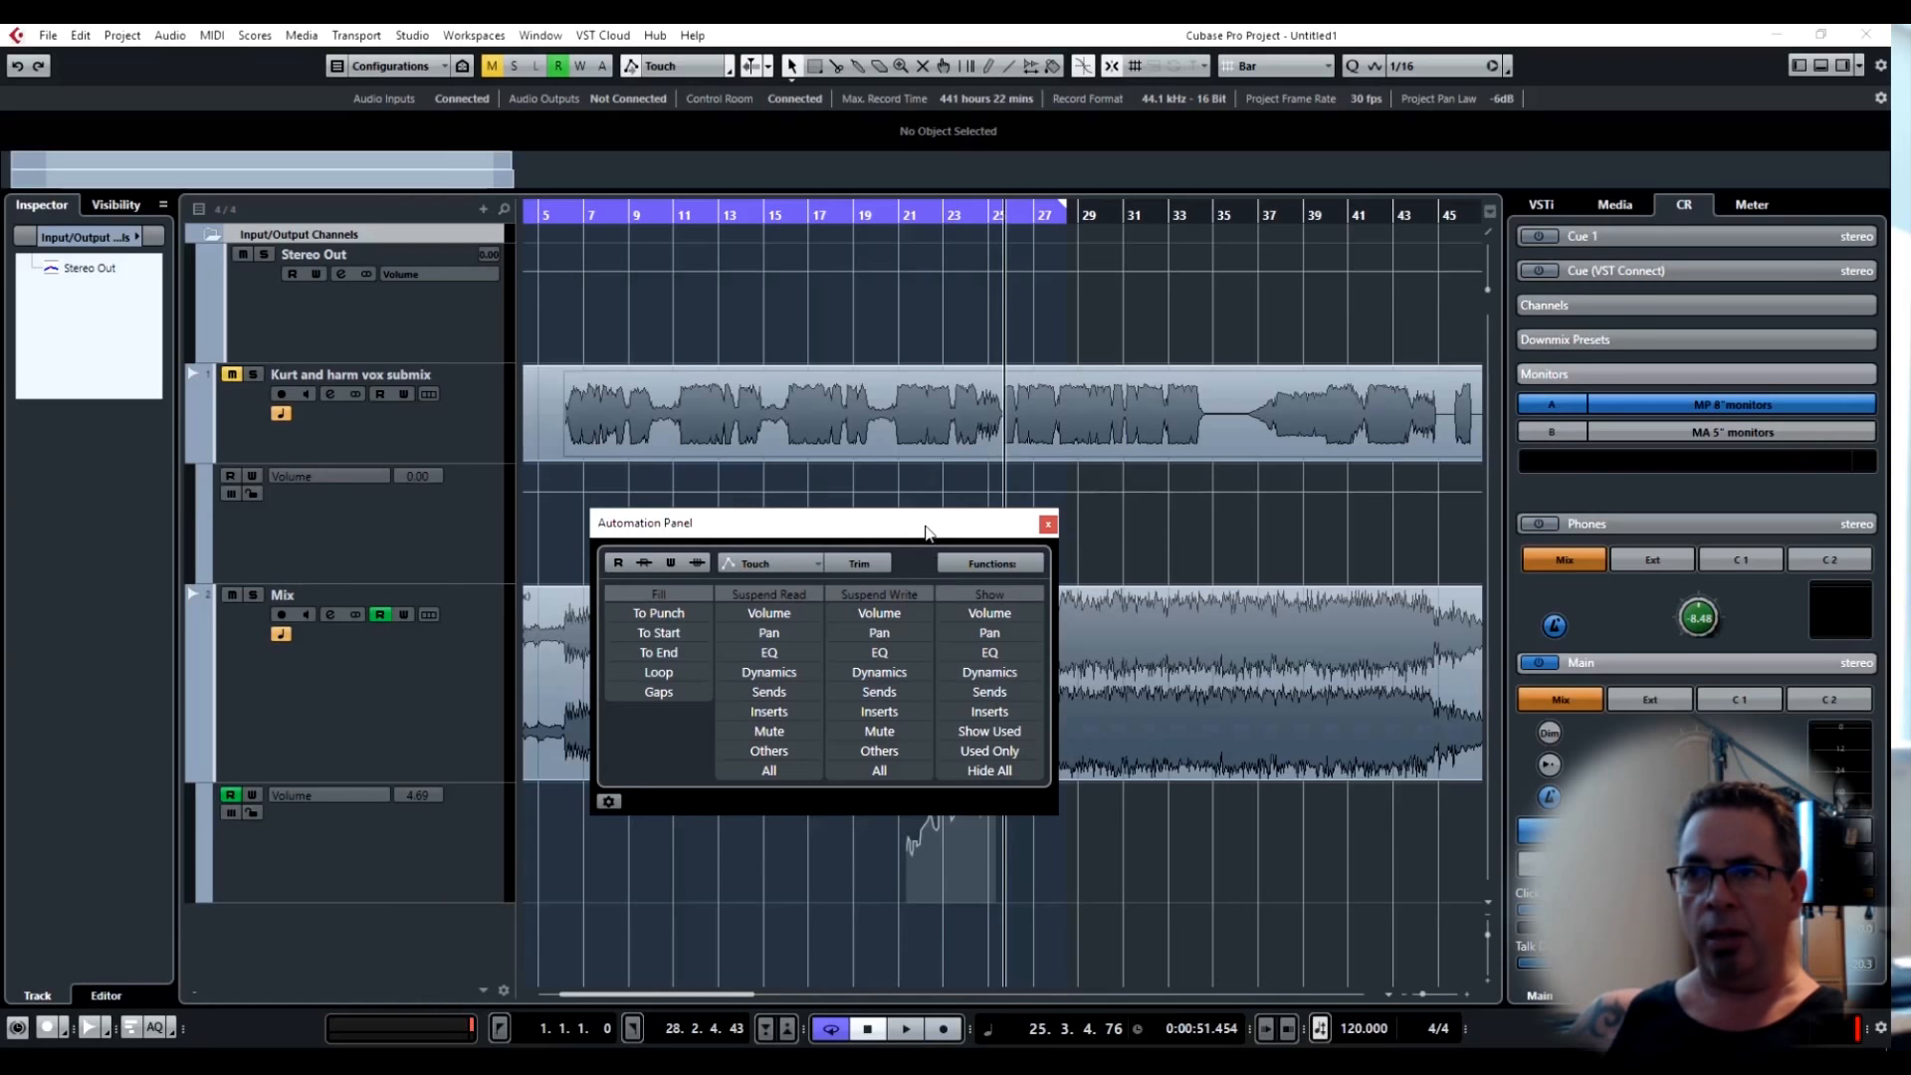
{"action": "left_click_drag", "start_coordinate": [926, 532], "coordinate": [626, 274]}
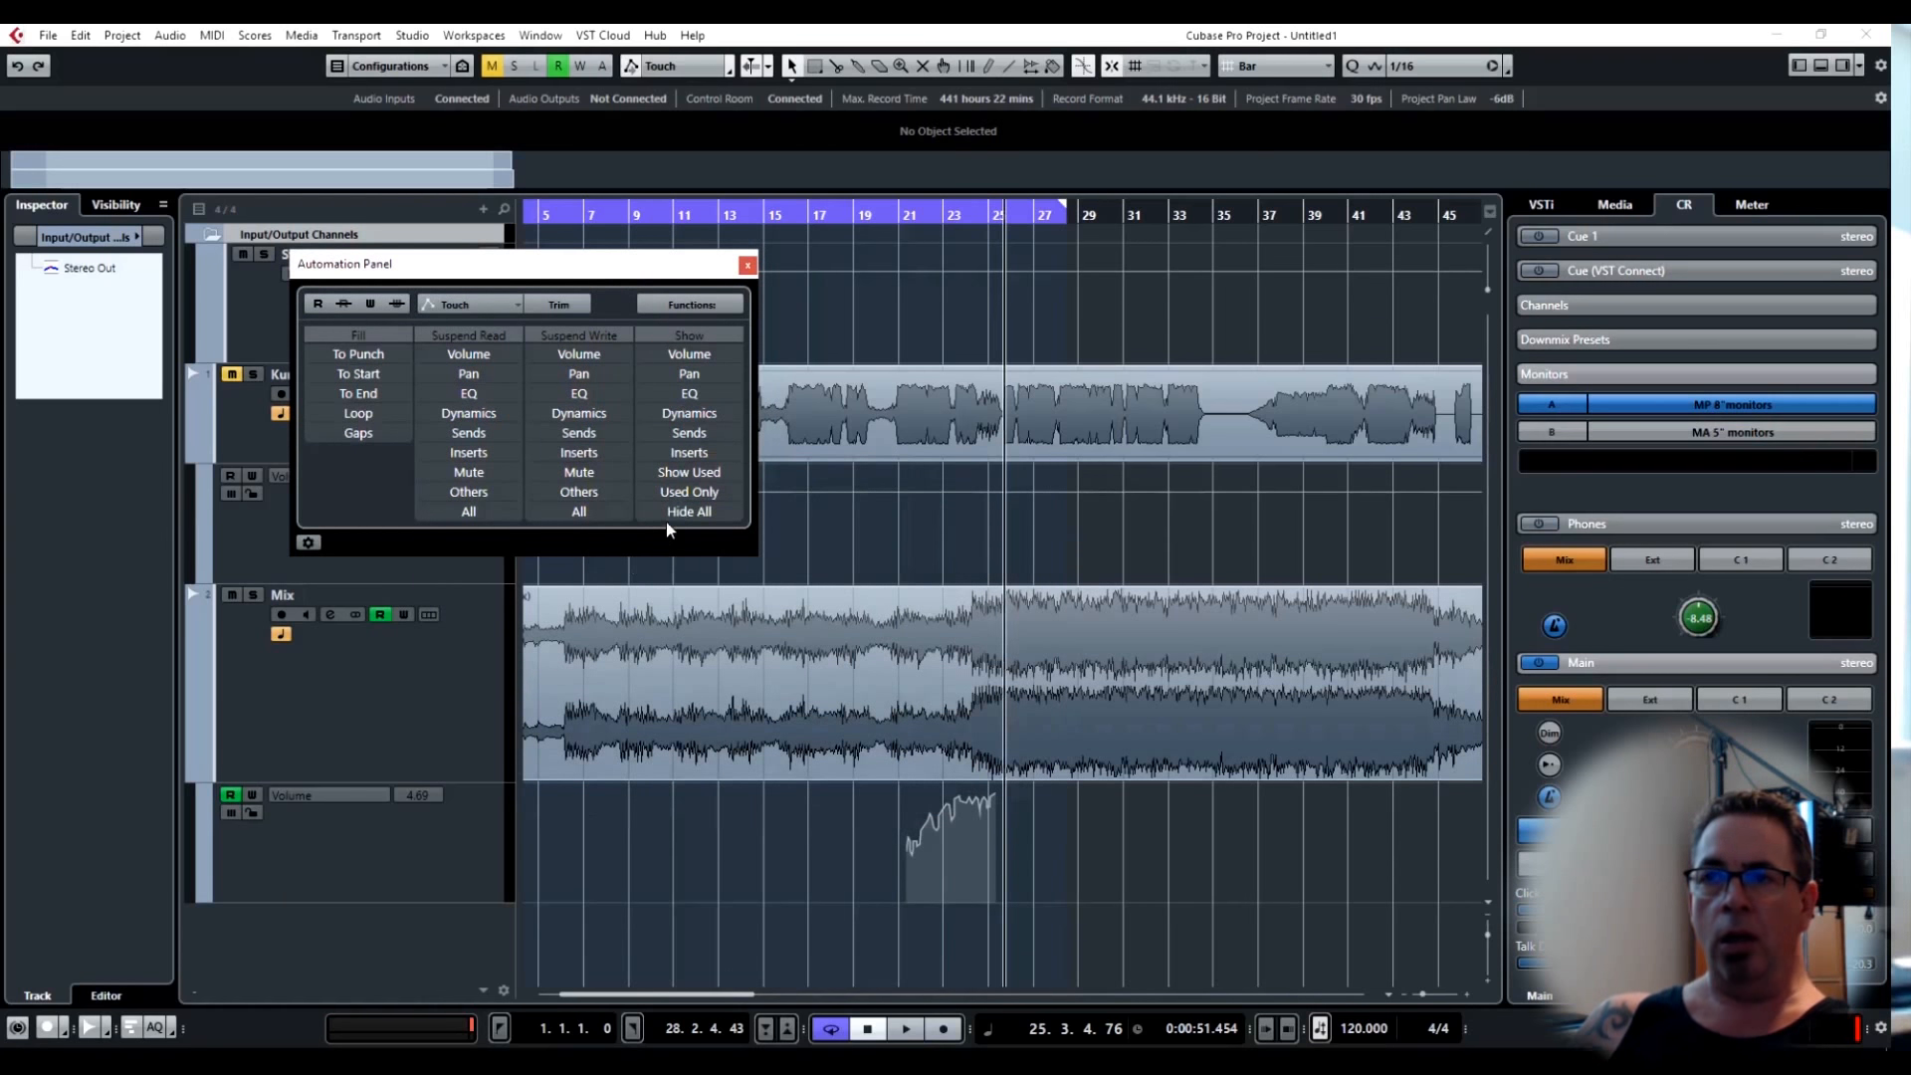
Reveal the Mute and EQ 4 On automation lanes beneath the Mix track's Volume lane.
{"action": "left_click", "coordinate": [203, 882]}
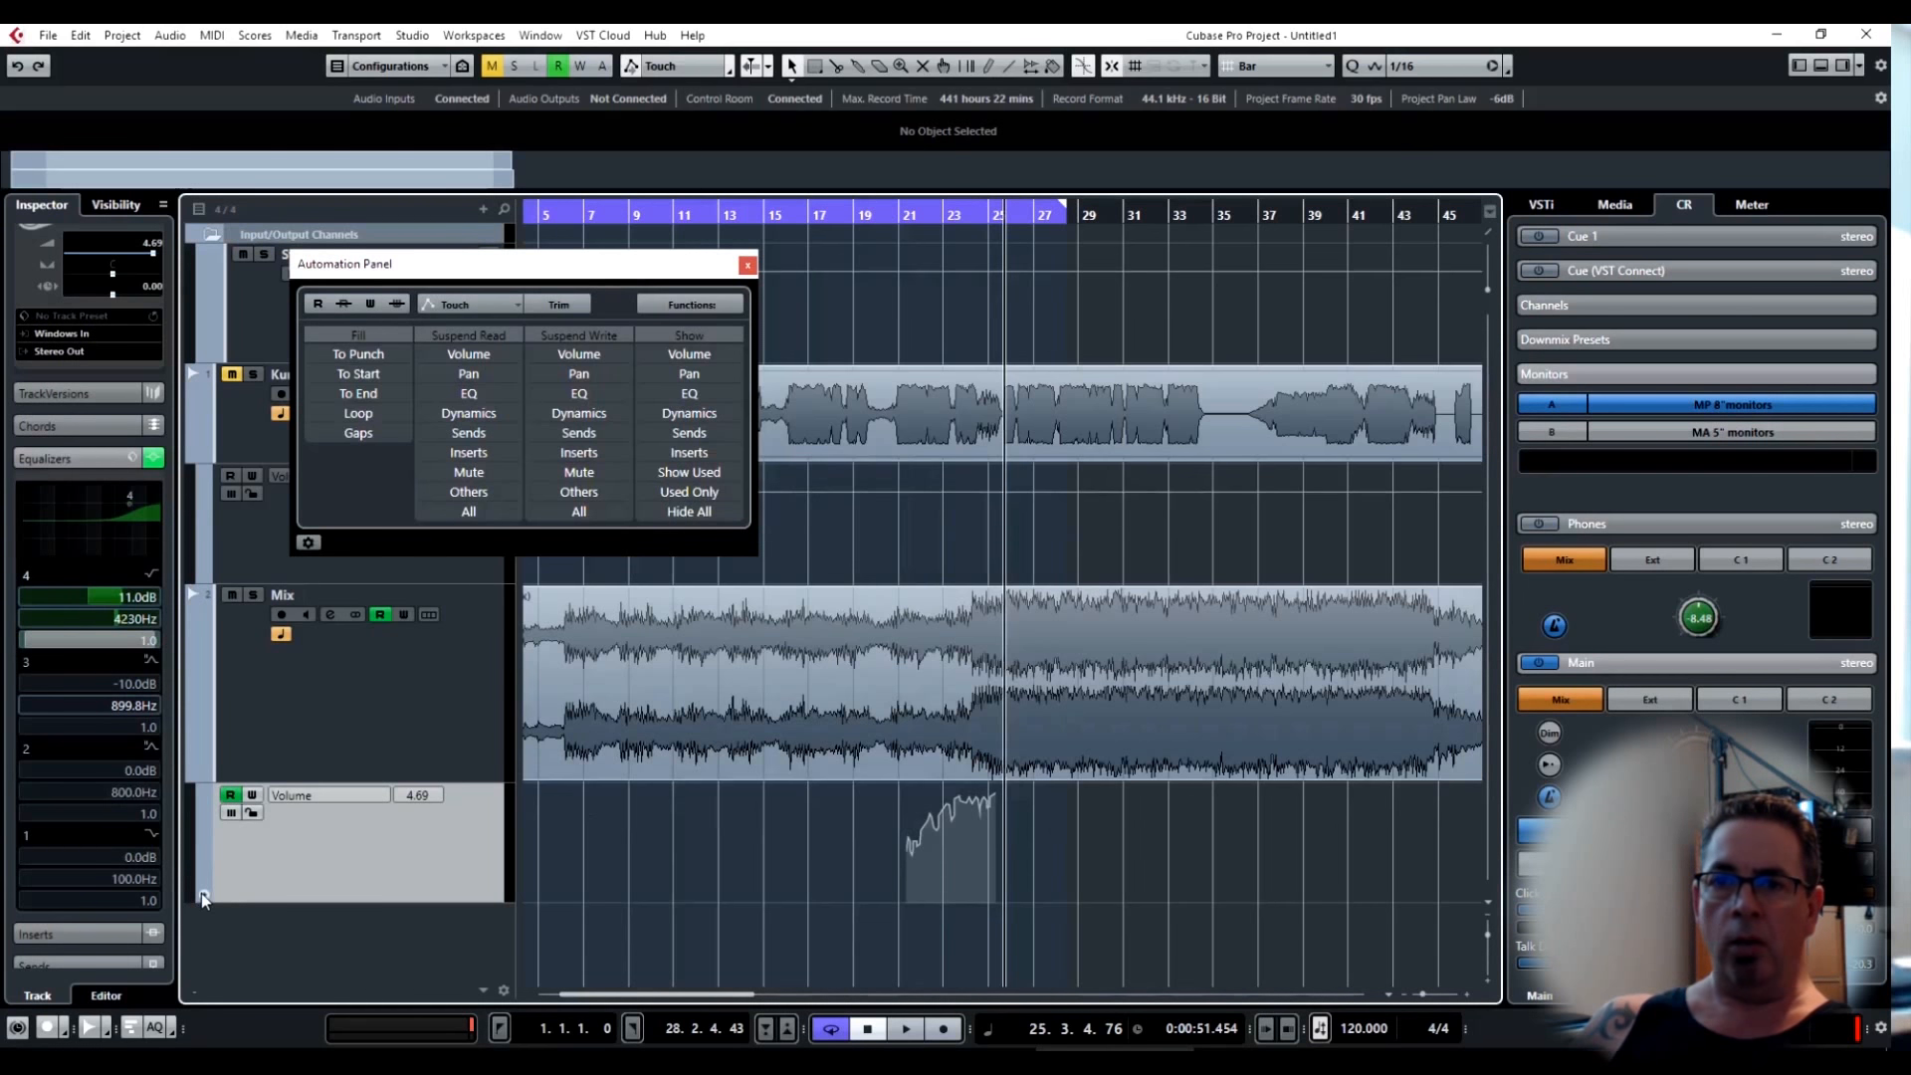
{"action": "left_click", "coordinate": [202, 893]}
{"action": "scroll", "coordinate": [313, 856], "scroll_direction": "down", "scroll_amount": 1}
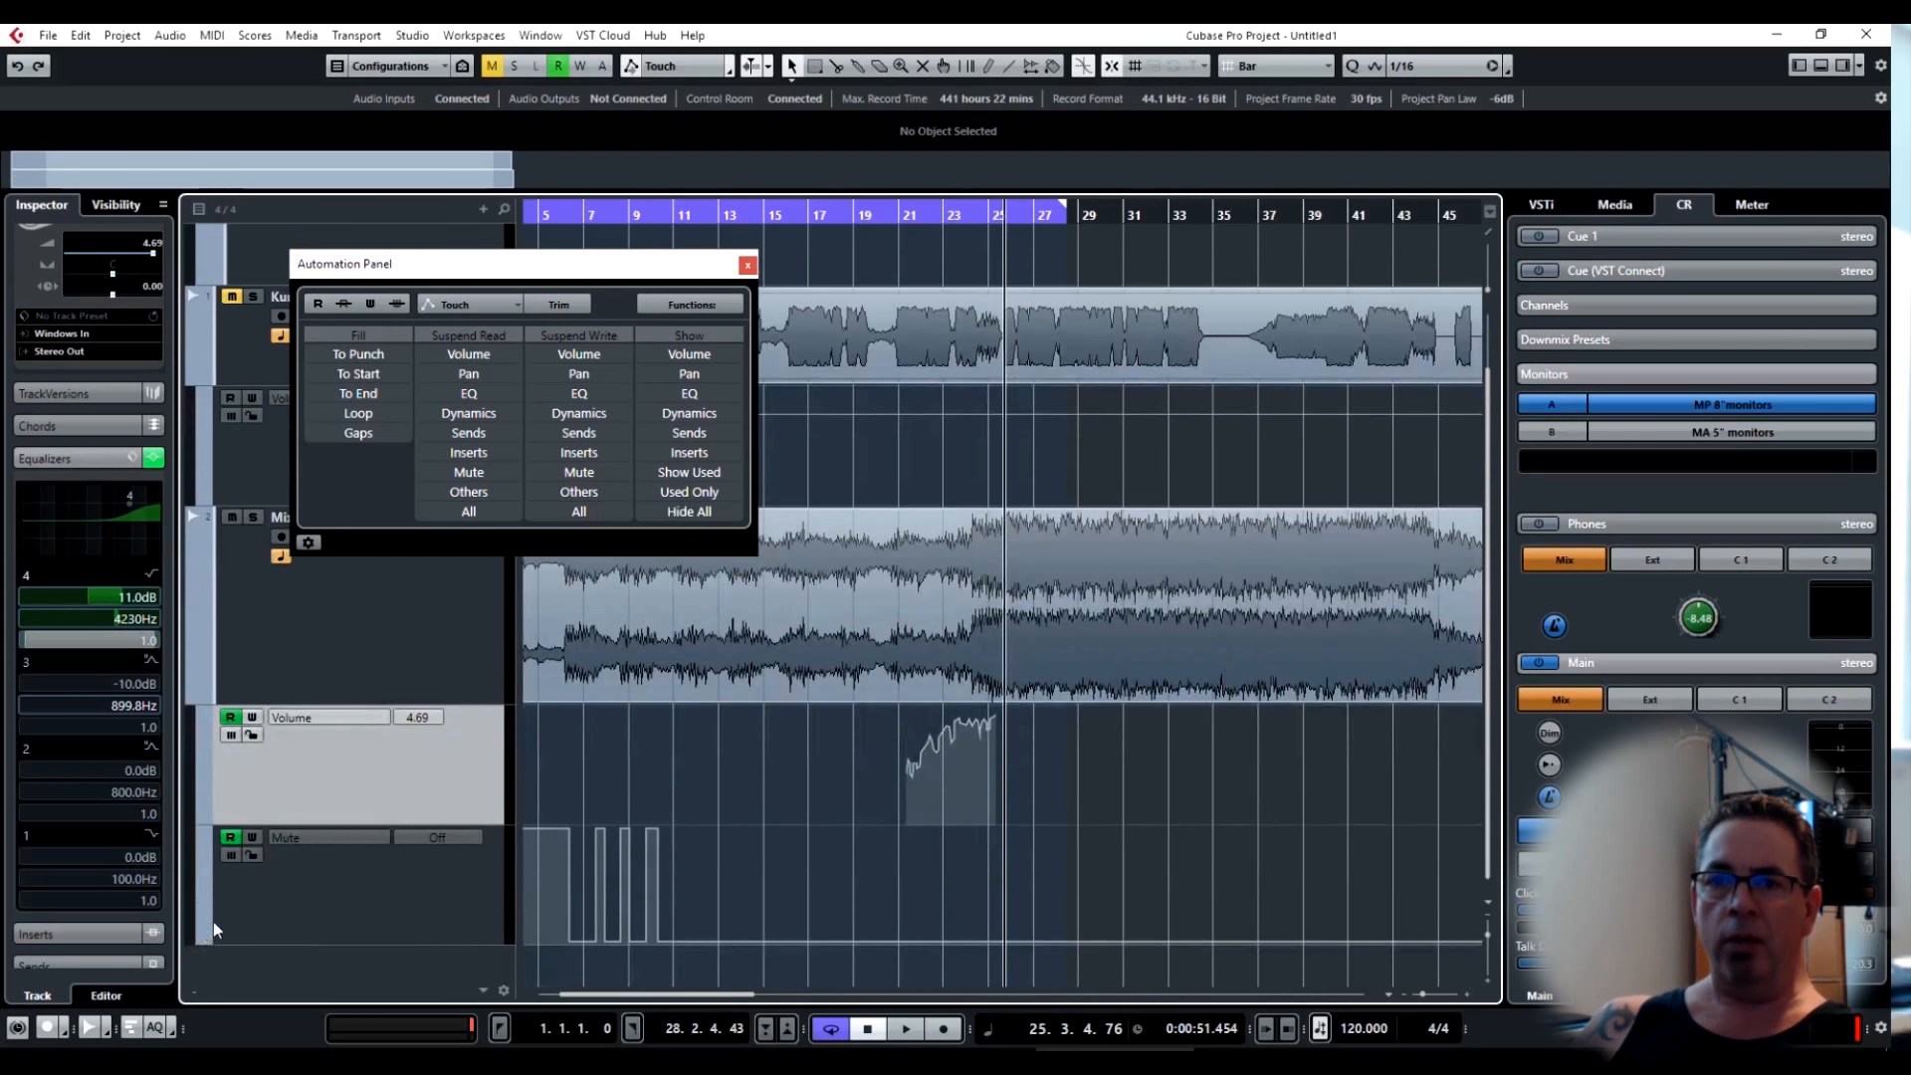
{"action": "left_click", "coordinate": [314, 888]}
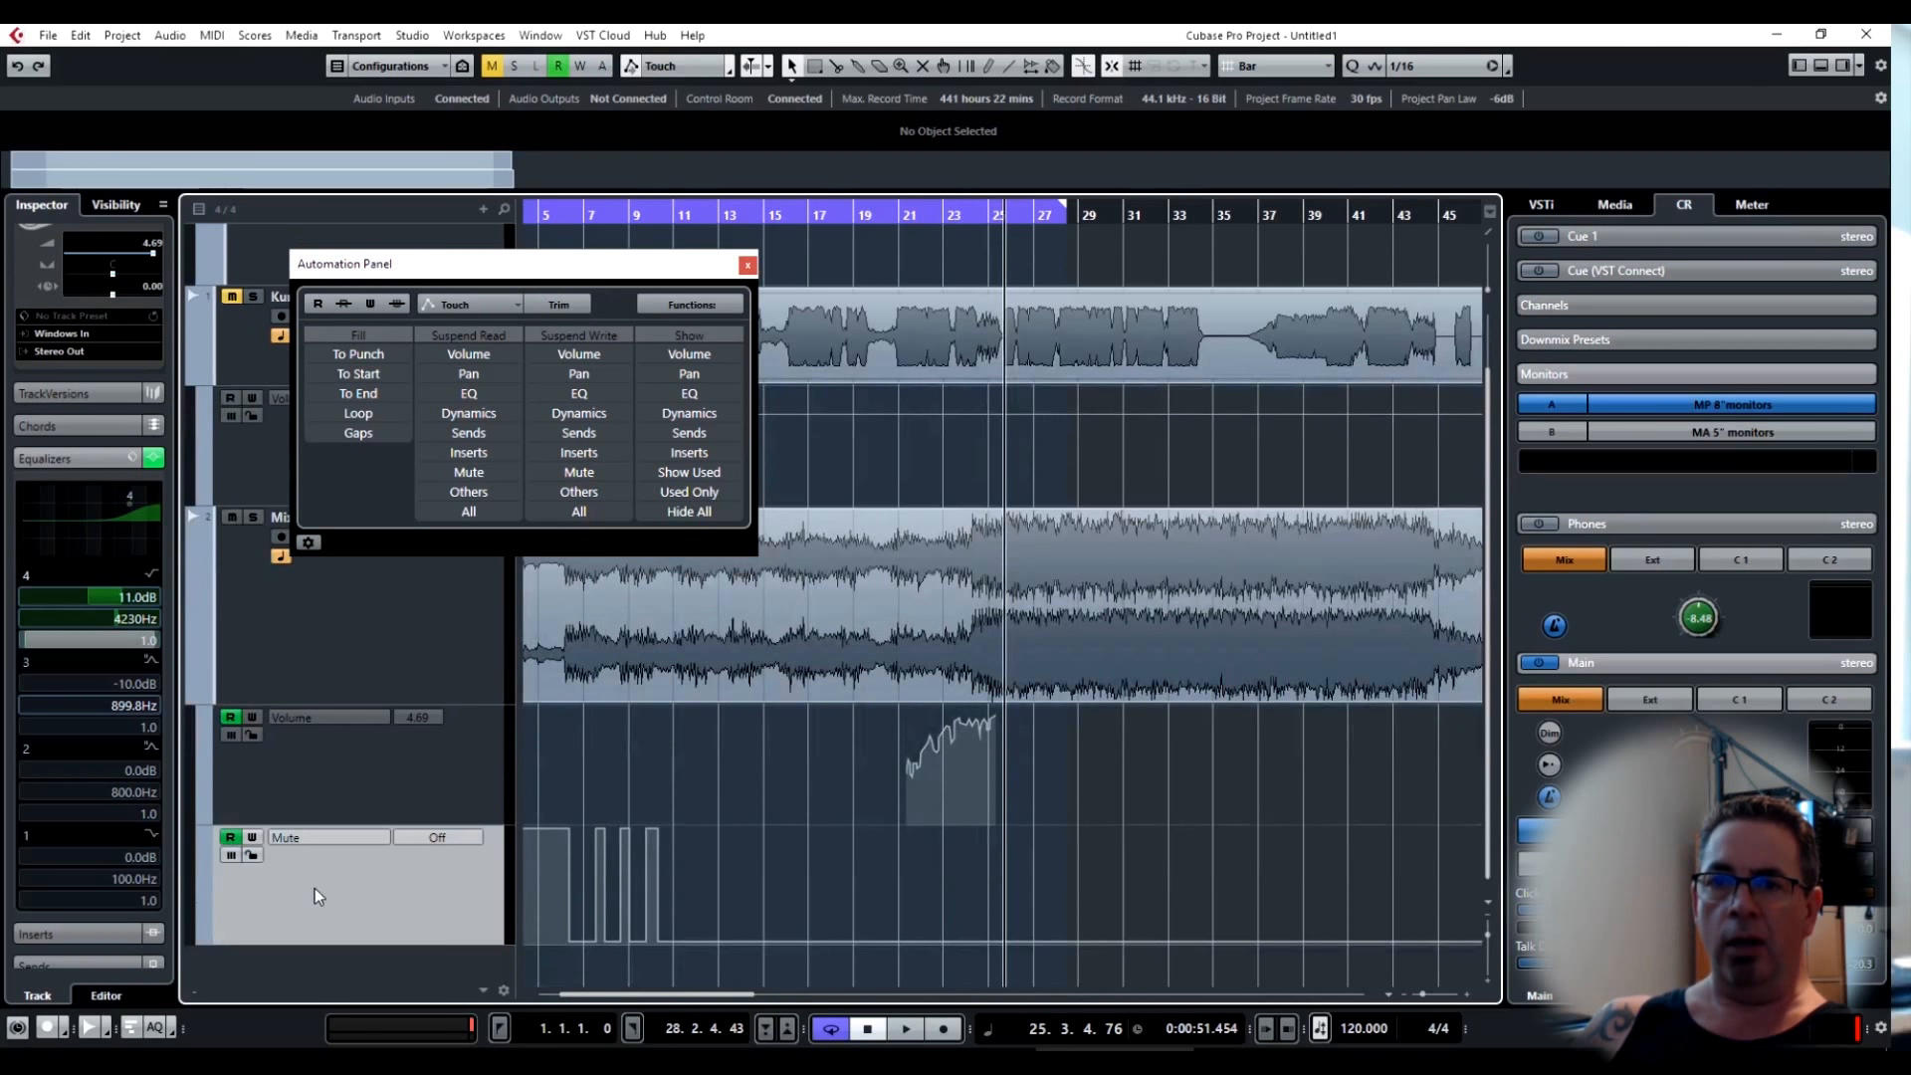
{"action": "left_click", "coordinate": [199, 939]}
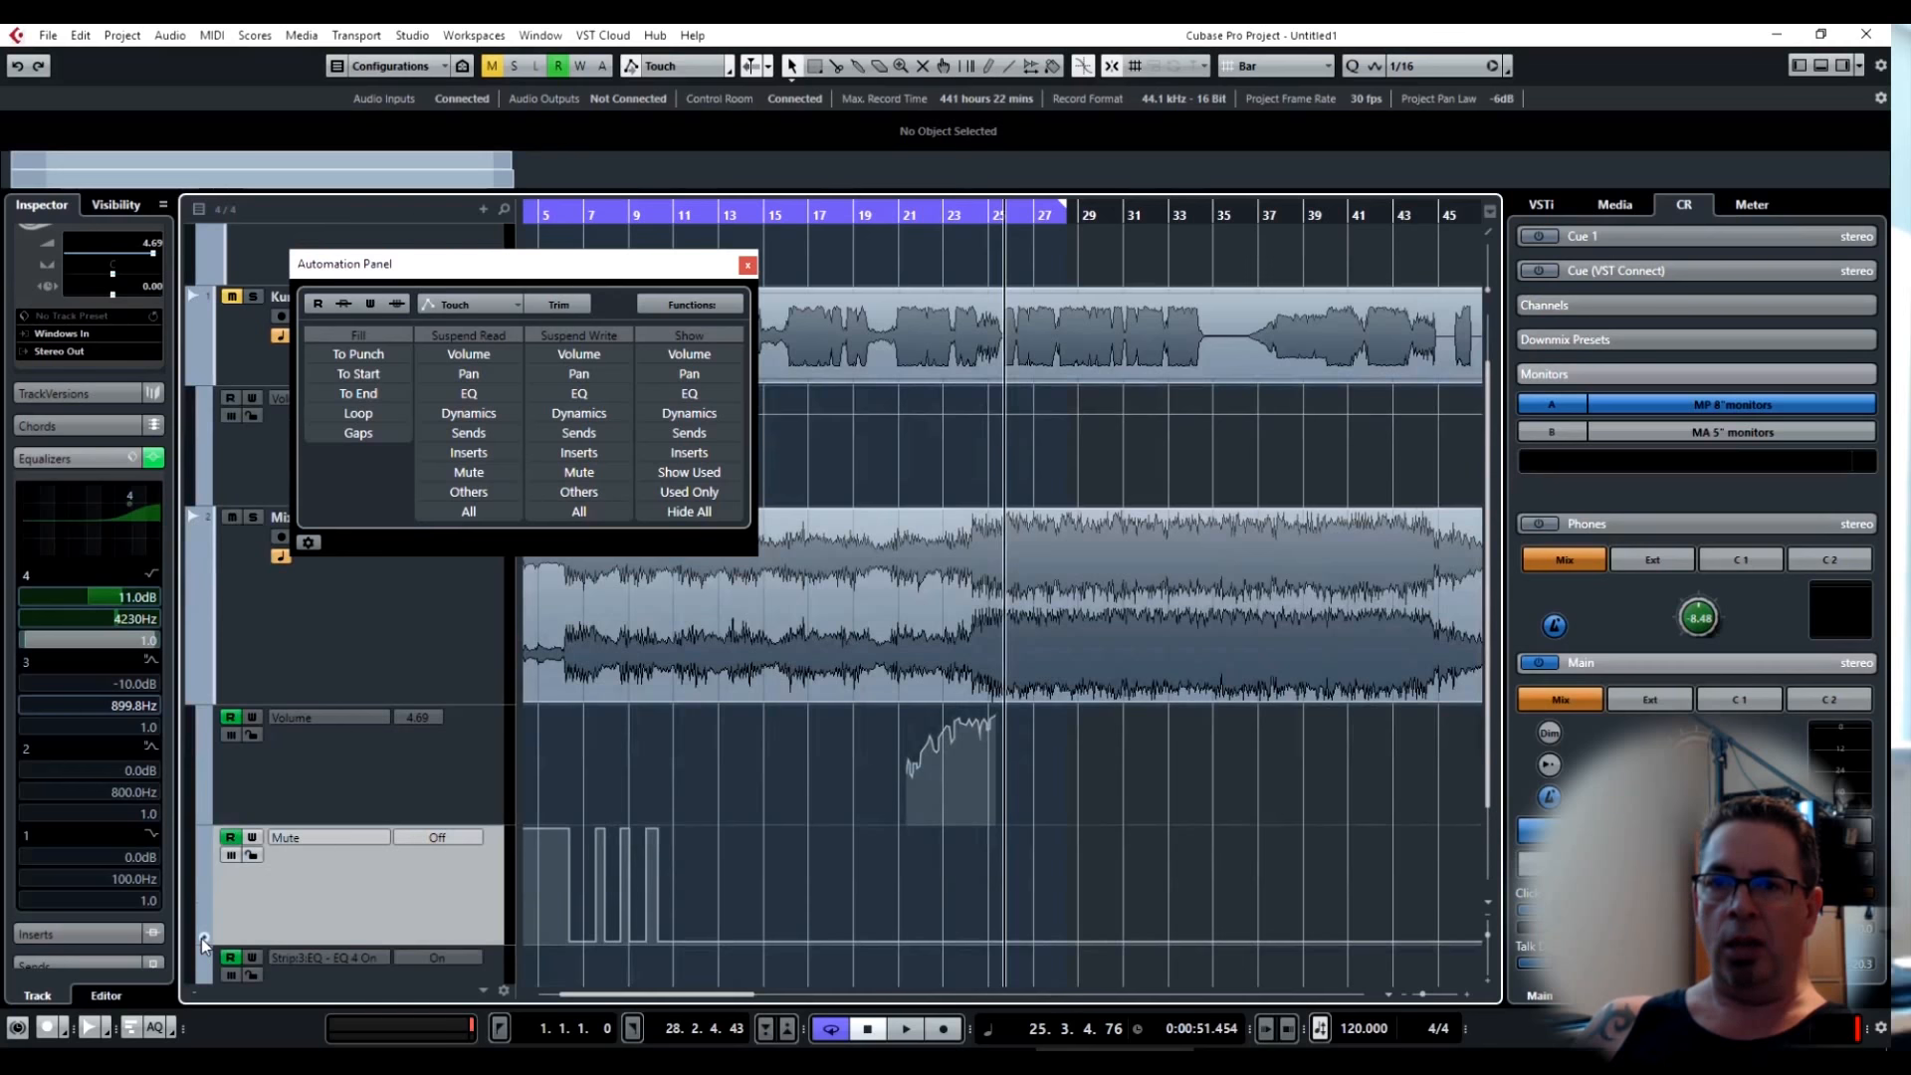
{"action": "scroll", "coordinate": [249, 901], "scroll_direction": "down", "scroll_amount": 1}
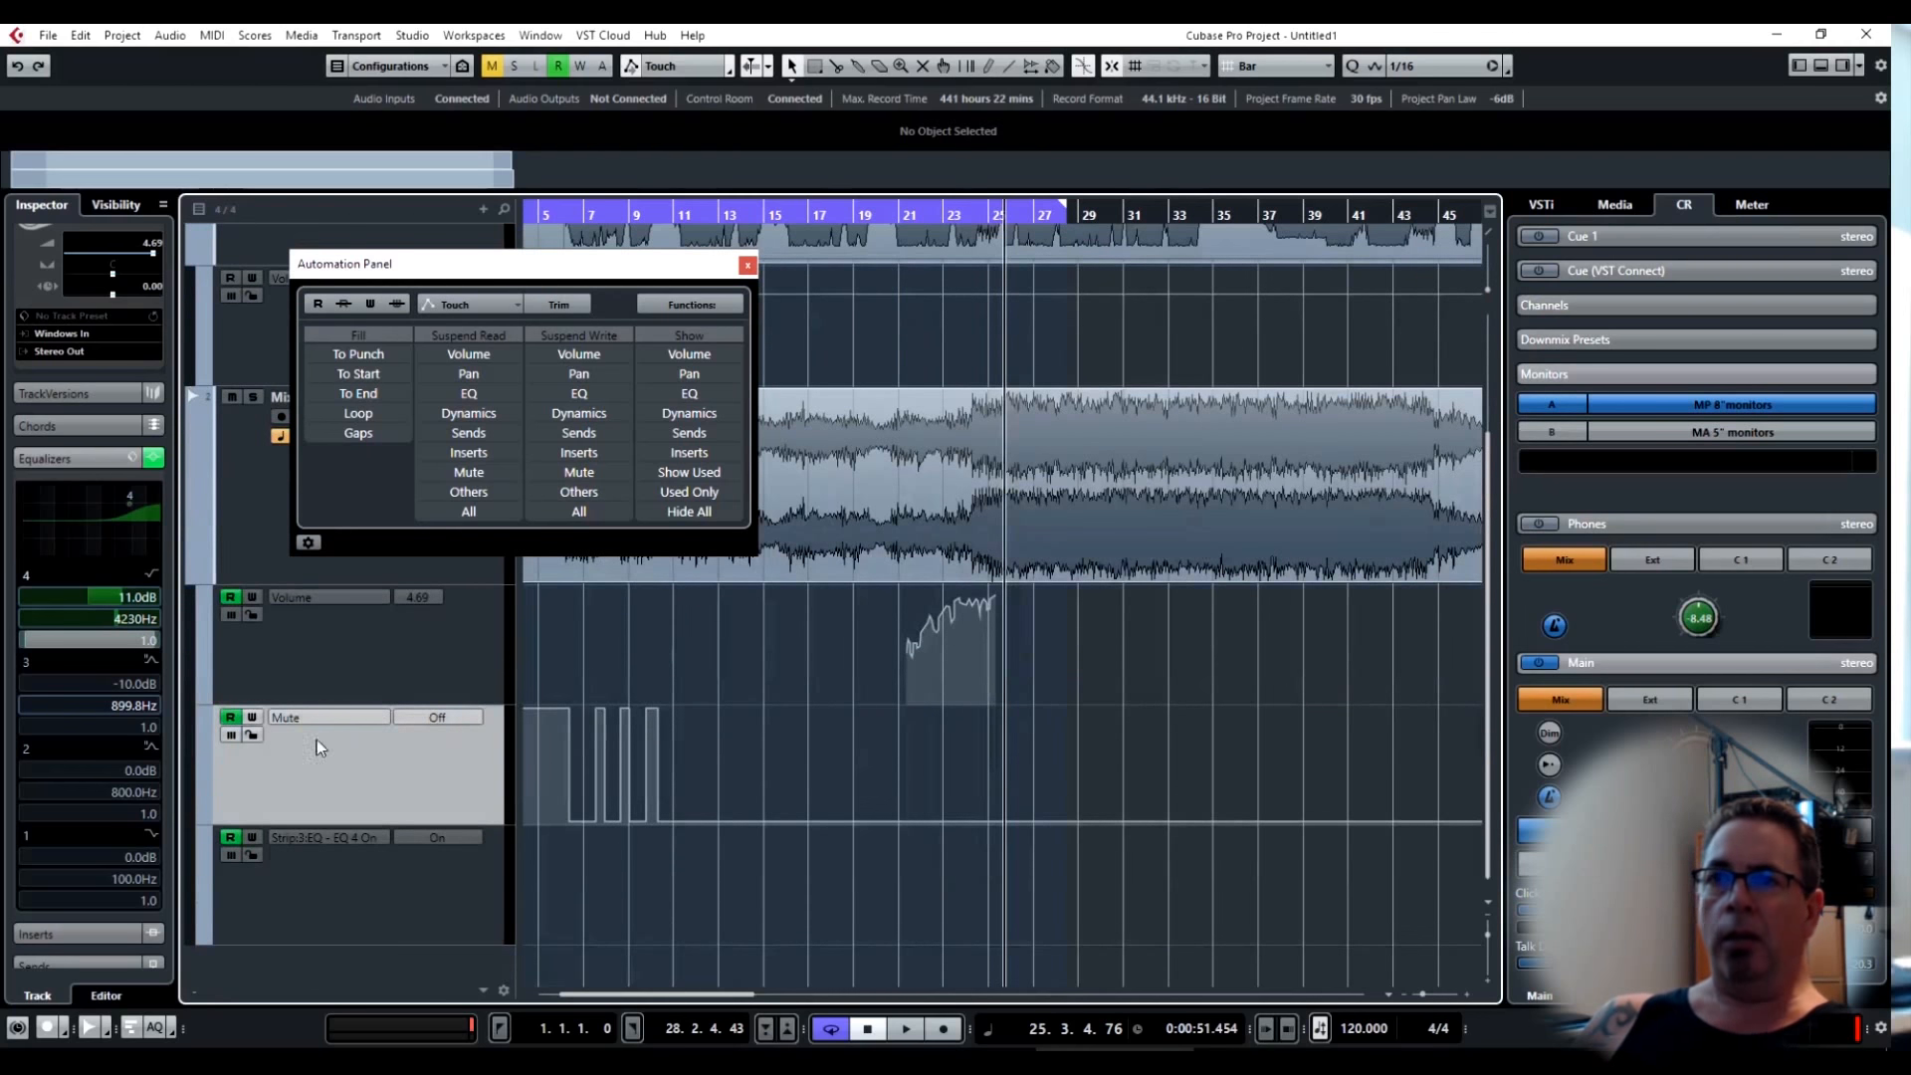
Enable Used Only for the automation display and show just the used volume automation.
{"action": "left_click_drag", "start_coordinate": [520, 279], "coordinate": [1342, 394]}
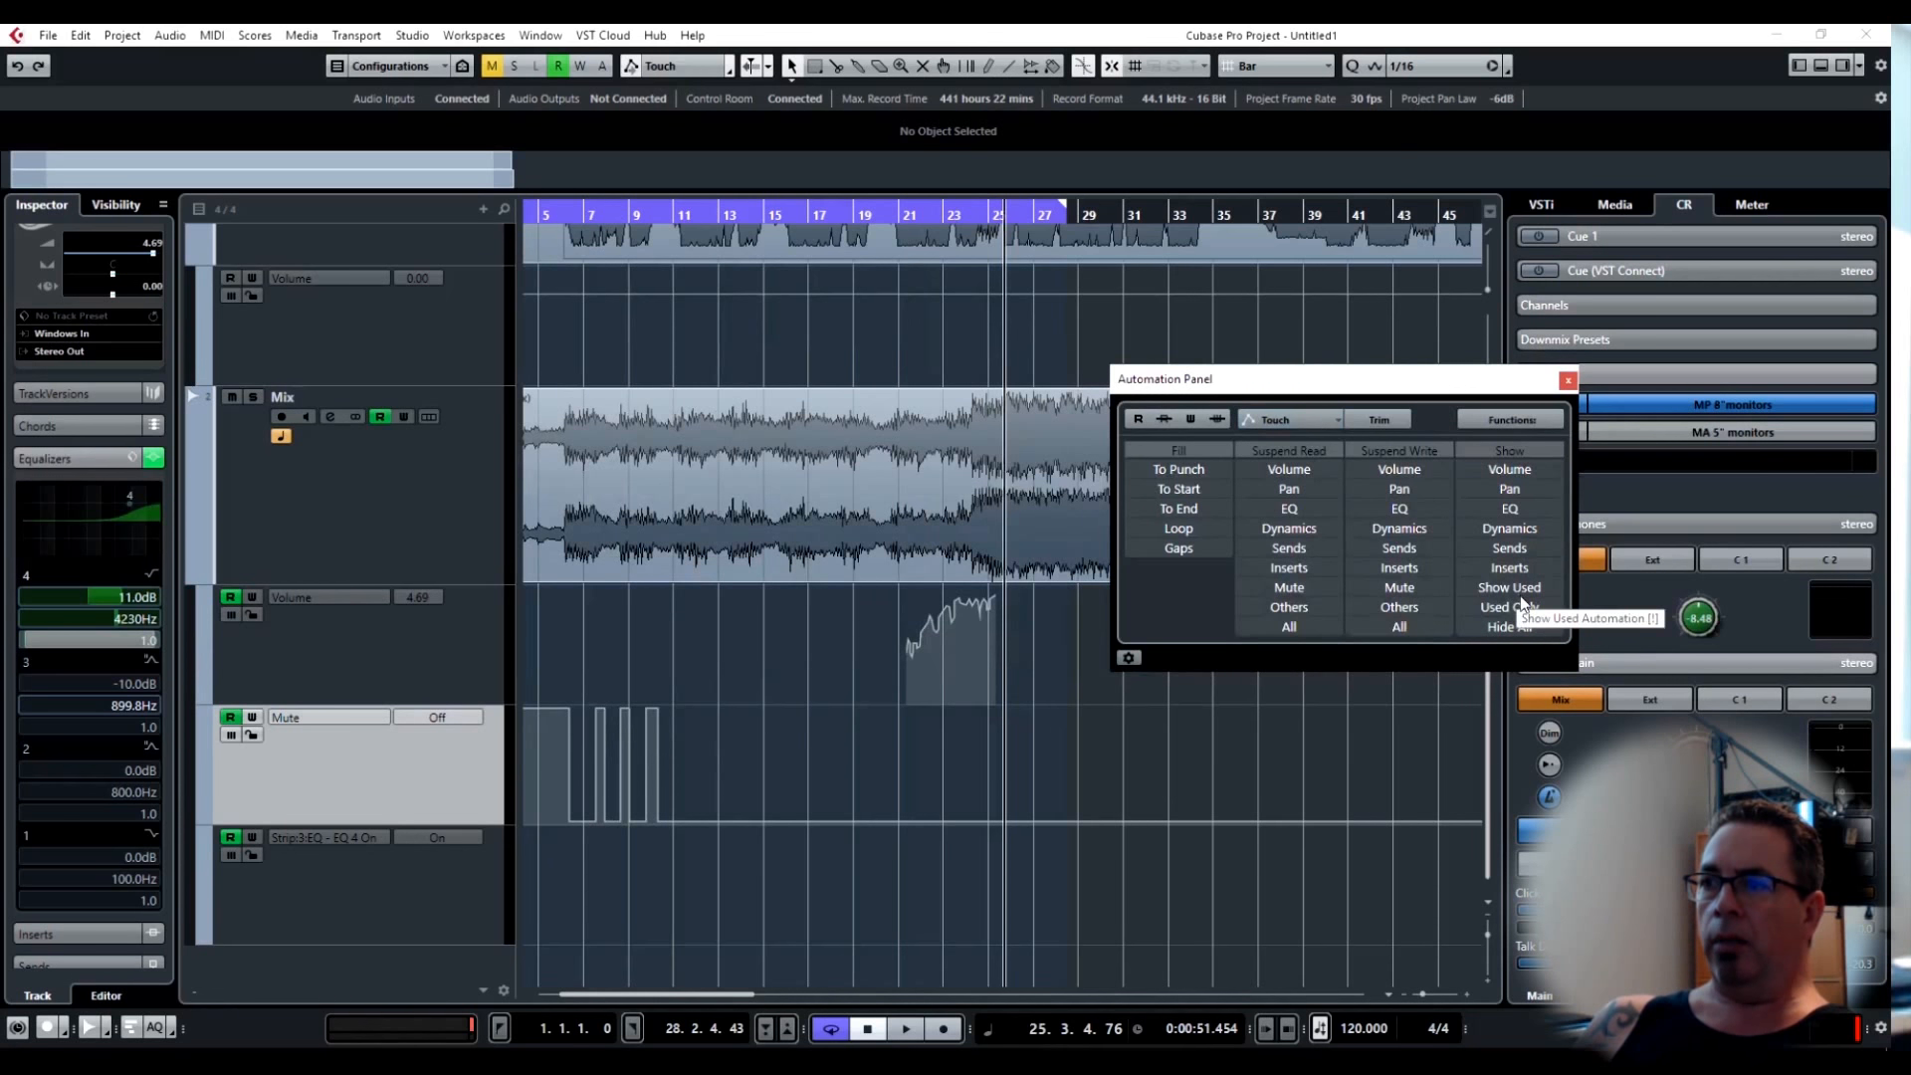
{"action": "left_click", "coordinate": [1522, 610]}
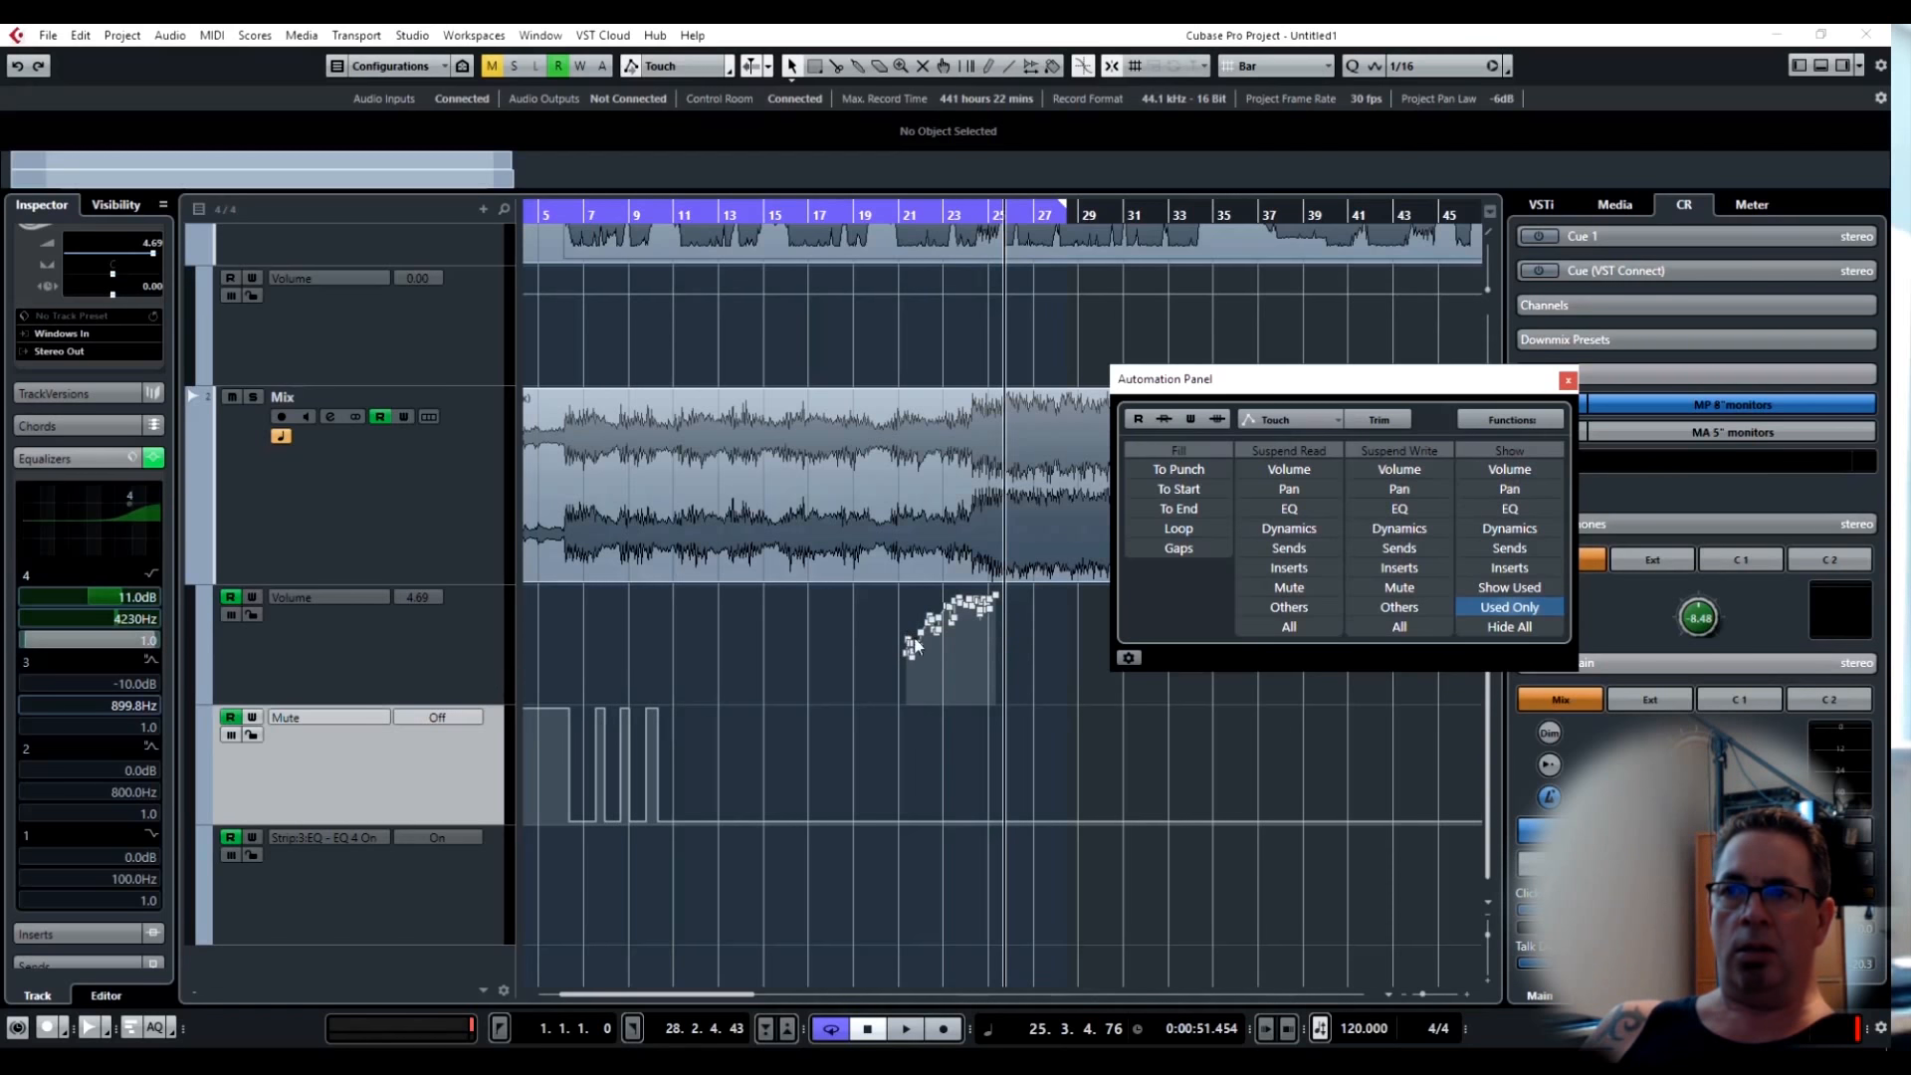
{"action": "left_click", "coordinate": [1510, 469]}
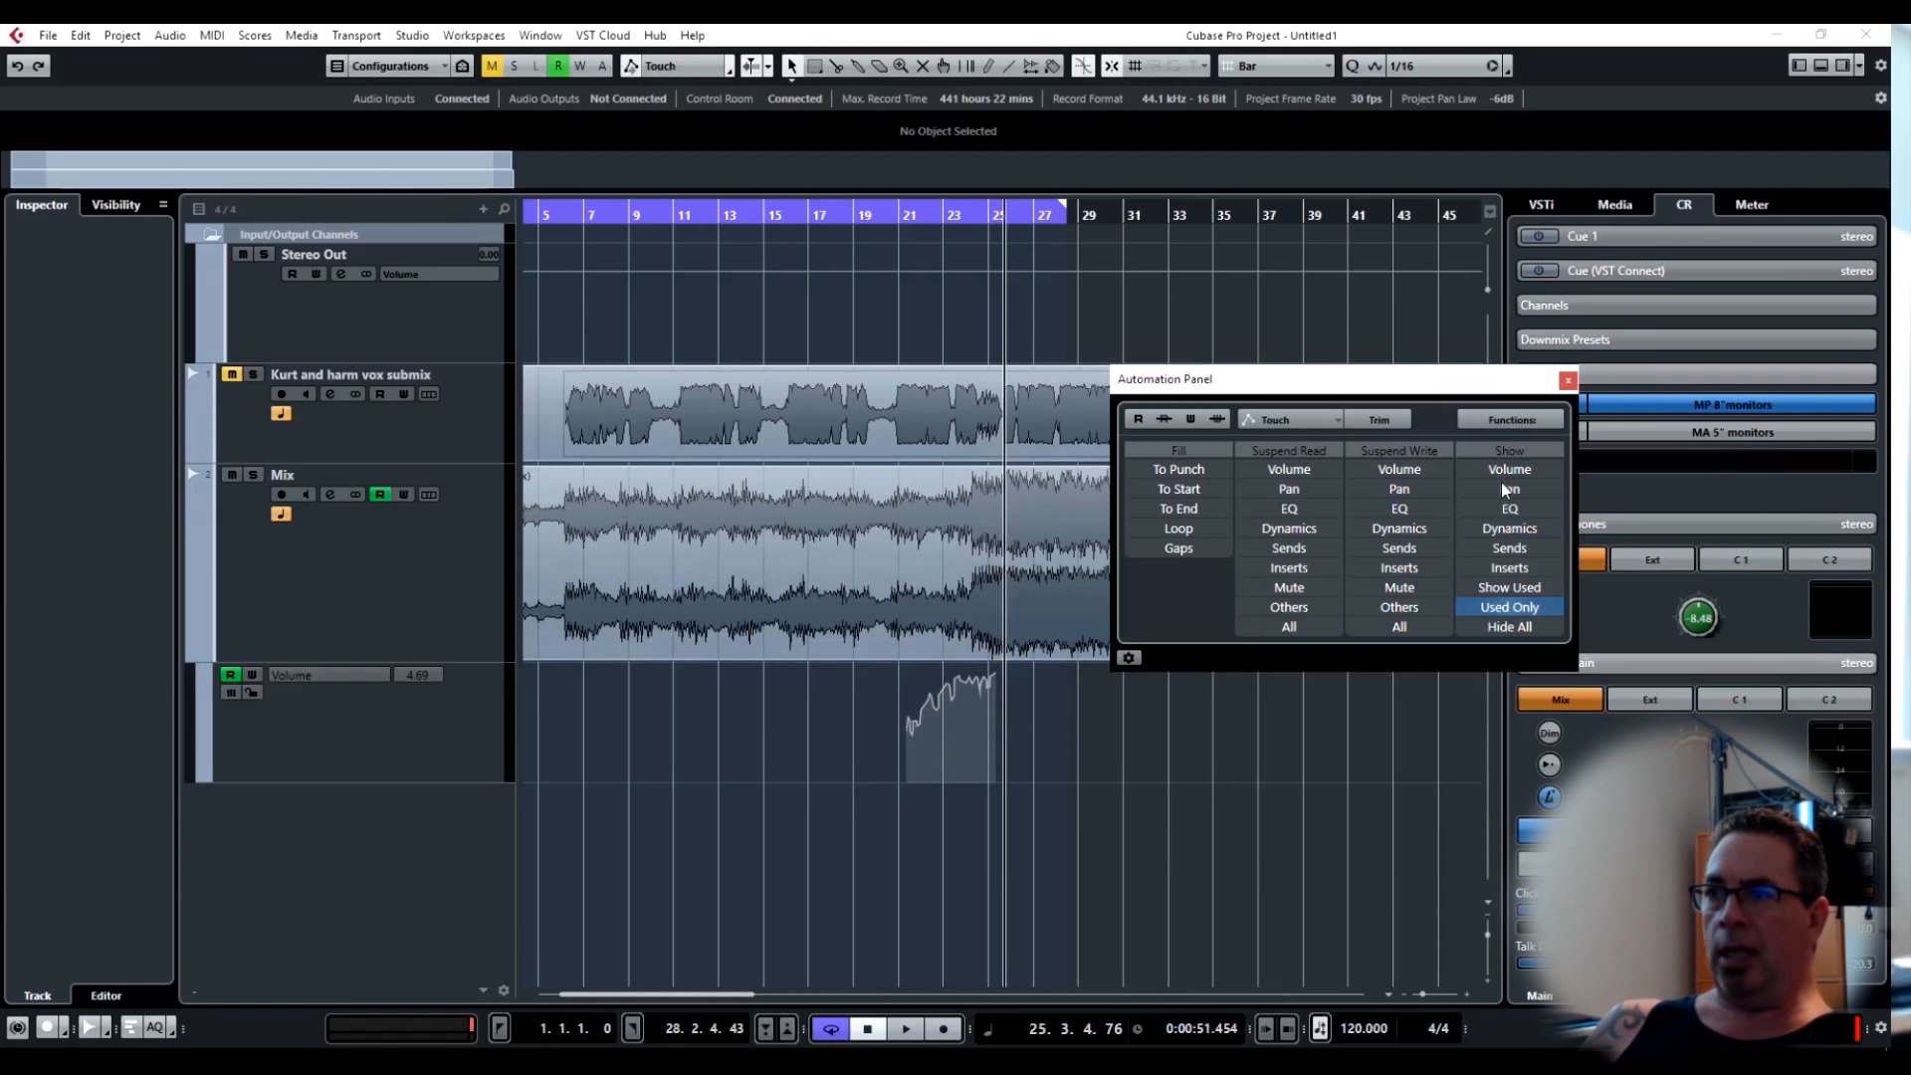
Hide all automation lanes and show every used automation lane of the Mix track.
{"action": "left_click", "coordinate": [1503, 627]}
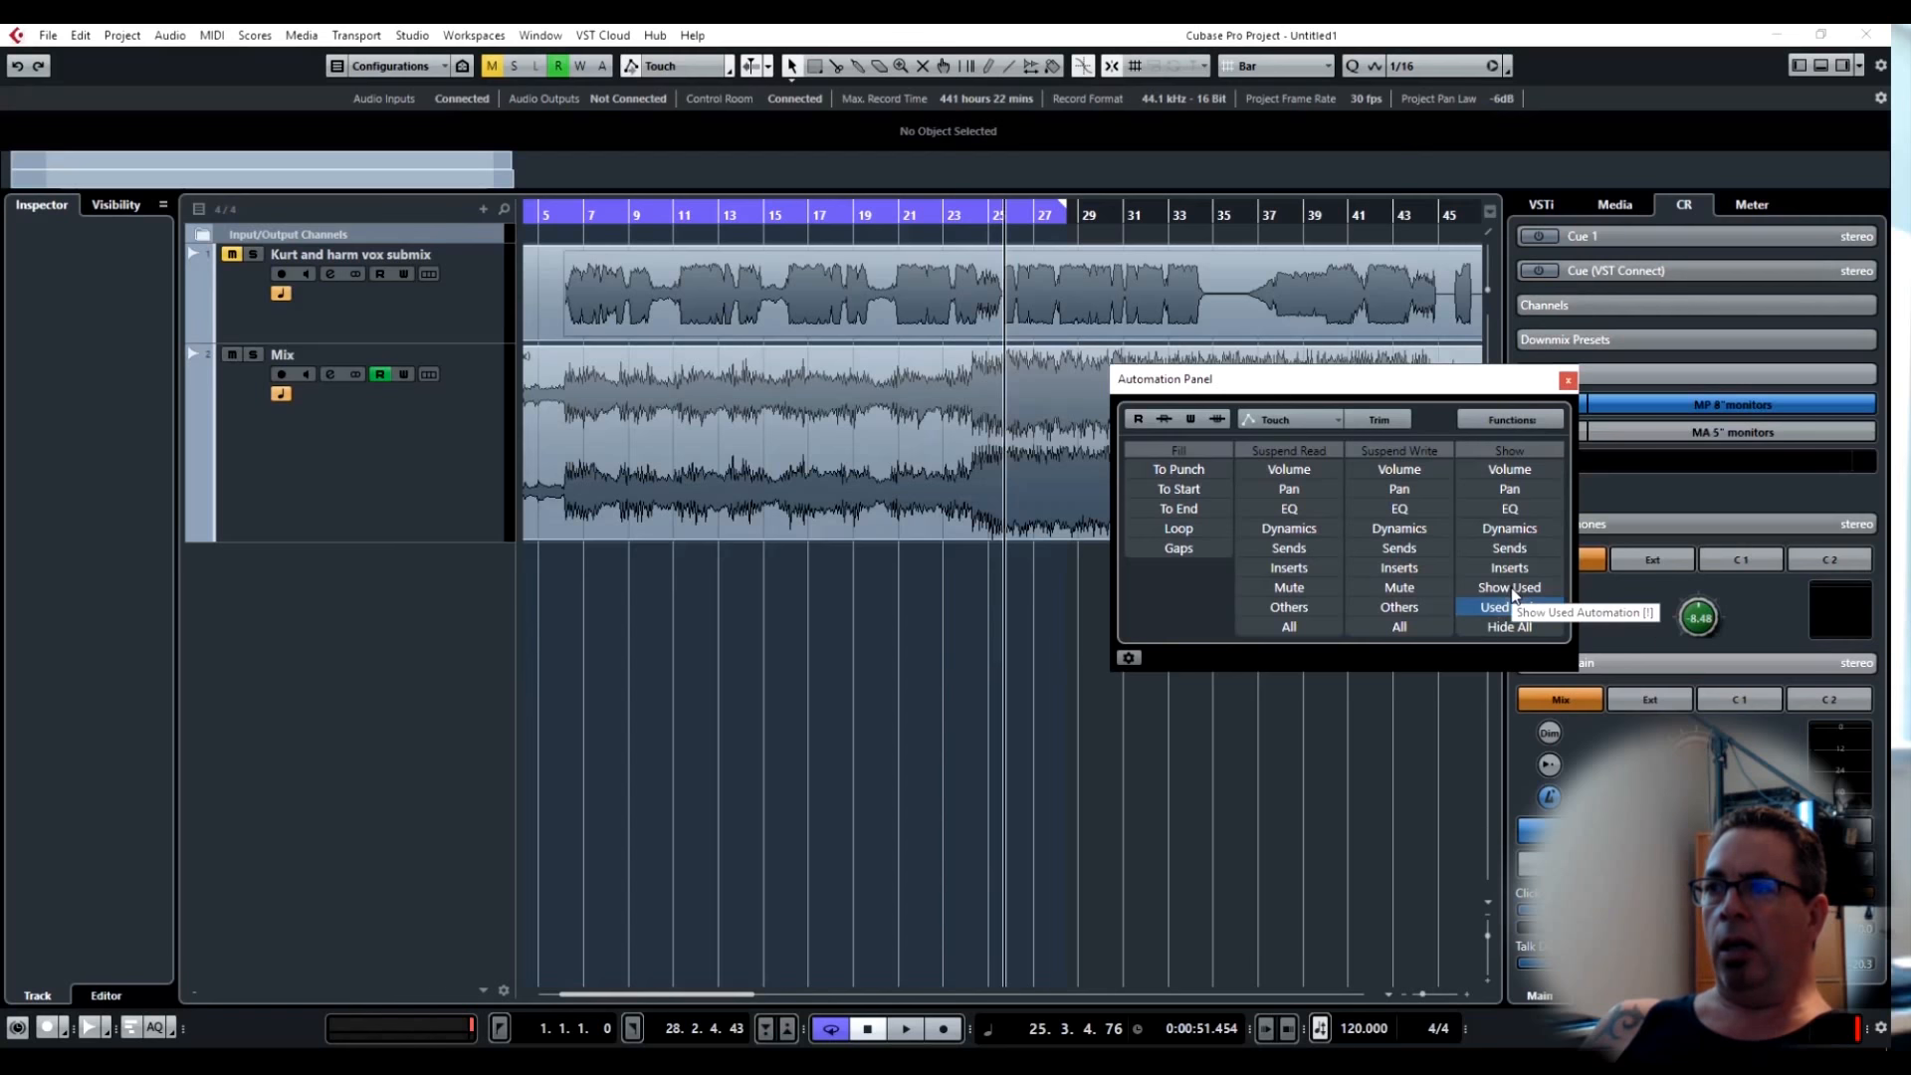
{"action": "left_click", "coordinate": [1512, 592]}
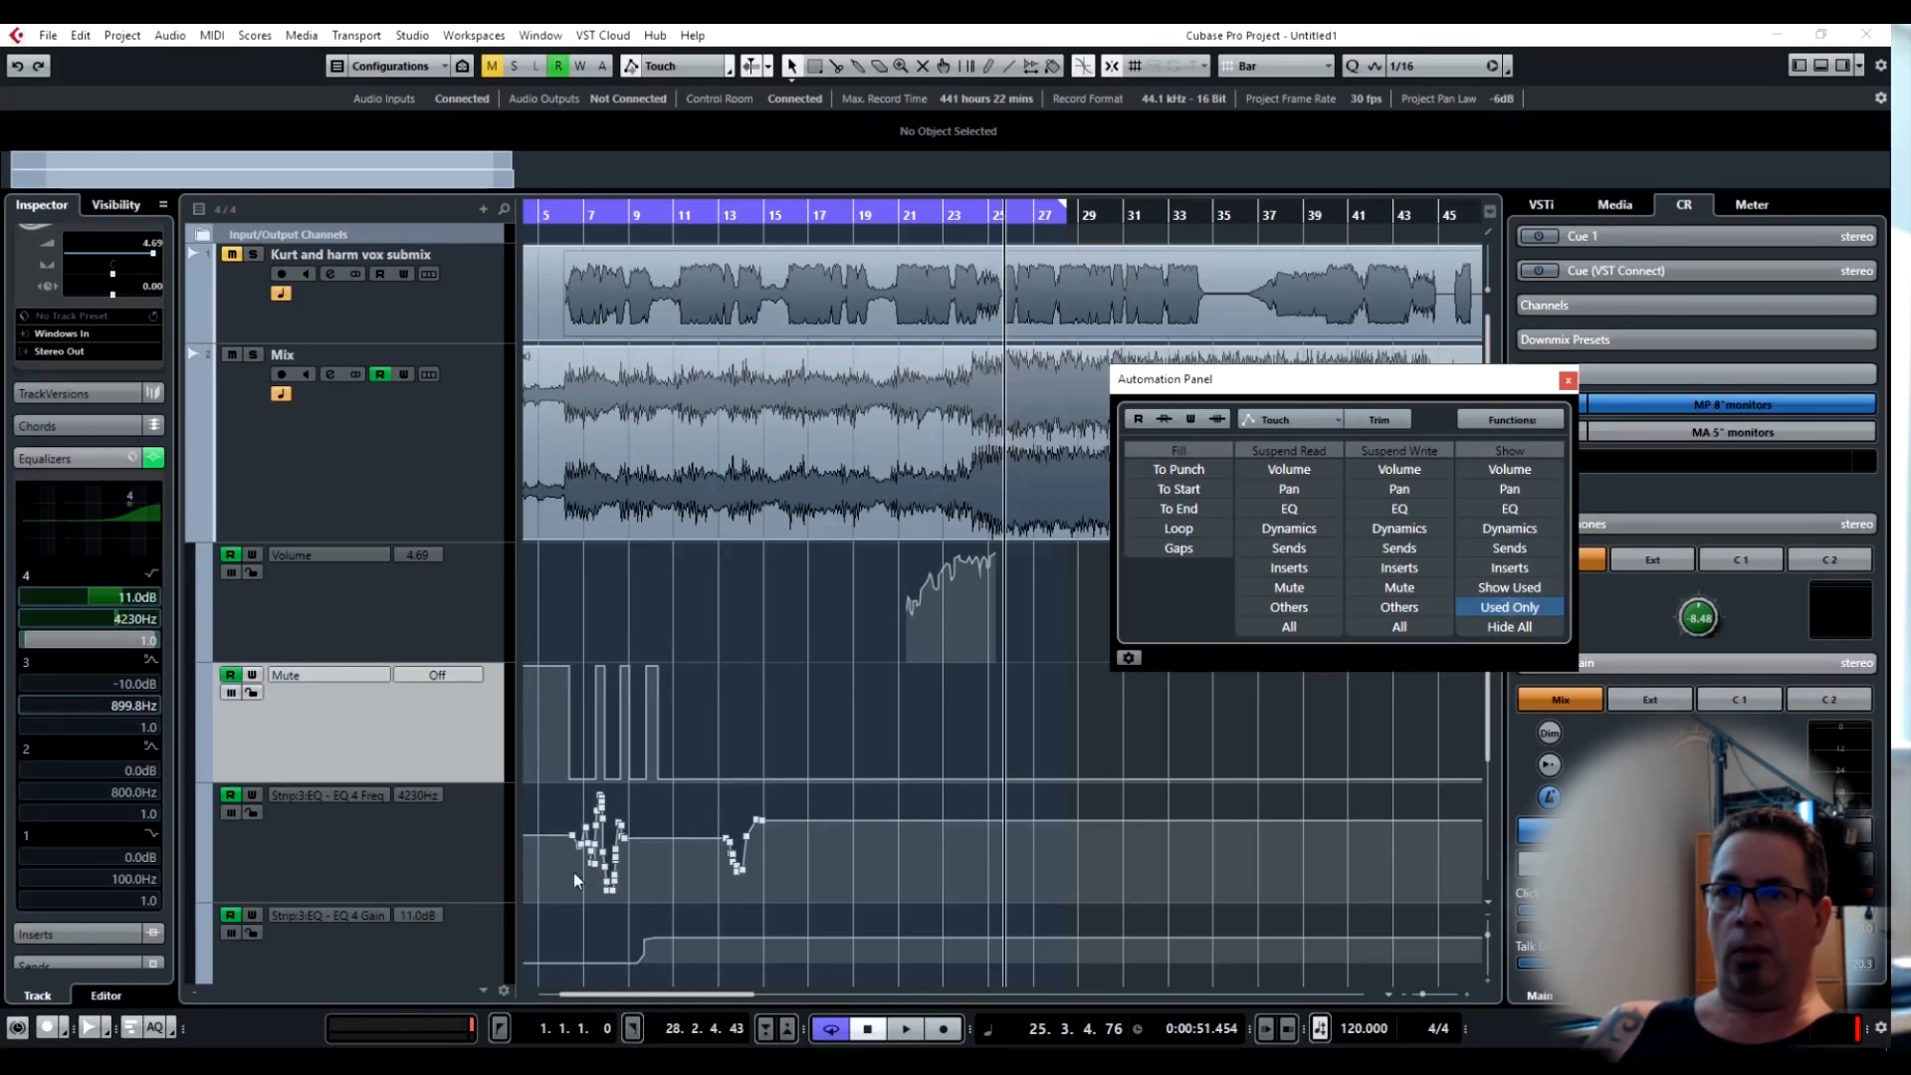
{"action": "scroll", "coordinate": [535, 833], "scroll_direction": "down", "scroll_amount": 3}
{"action": "scroll", "coordinate": [533, 824], "scroll_direction": "down", "scroll_amount": 1}
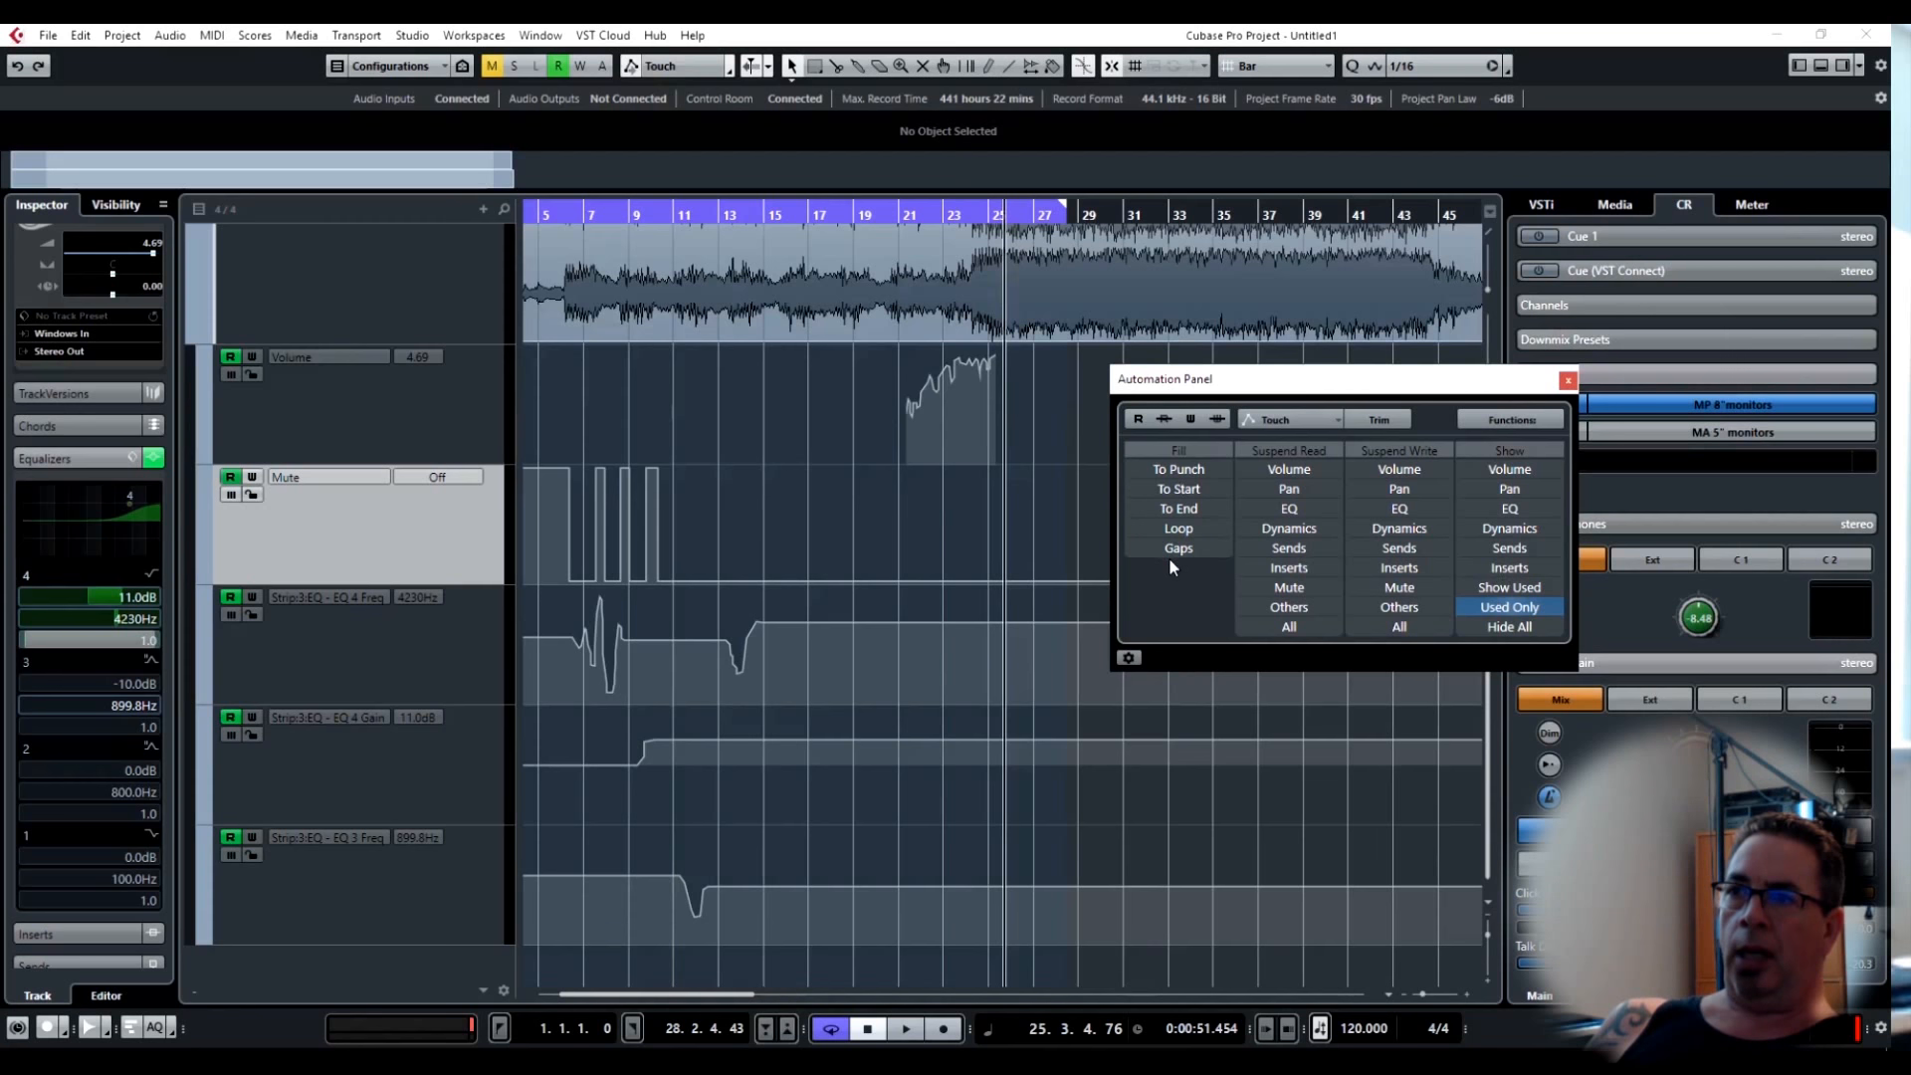
Turn Show Data on Tracks on and off again in the automation settings, and move the Automation Panel clear of the upper lanes.
{"action": "left_click", "coordinate": [1128, 658]}
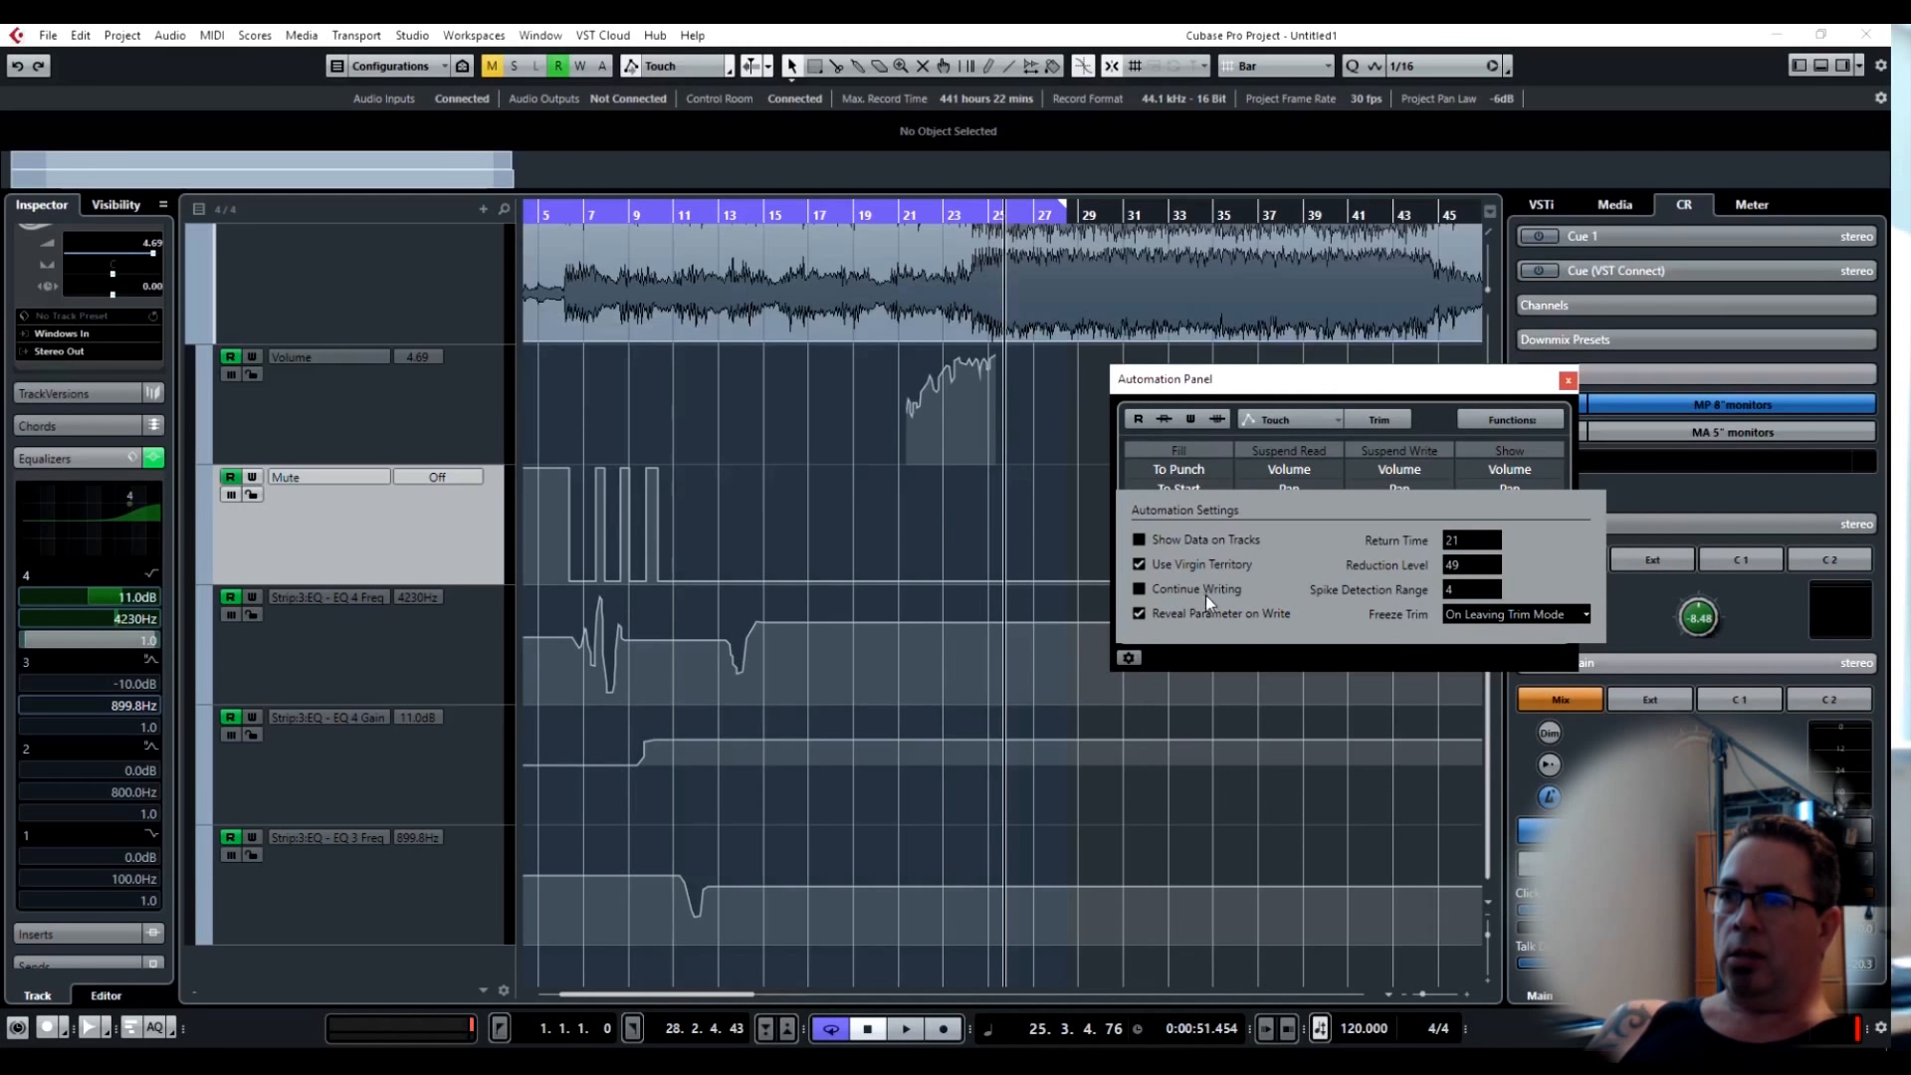
{"action": "left_click", "coordinate": [1141, 542]}
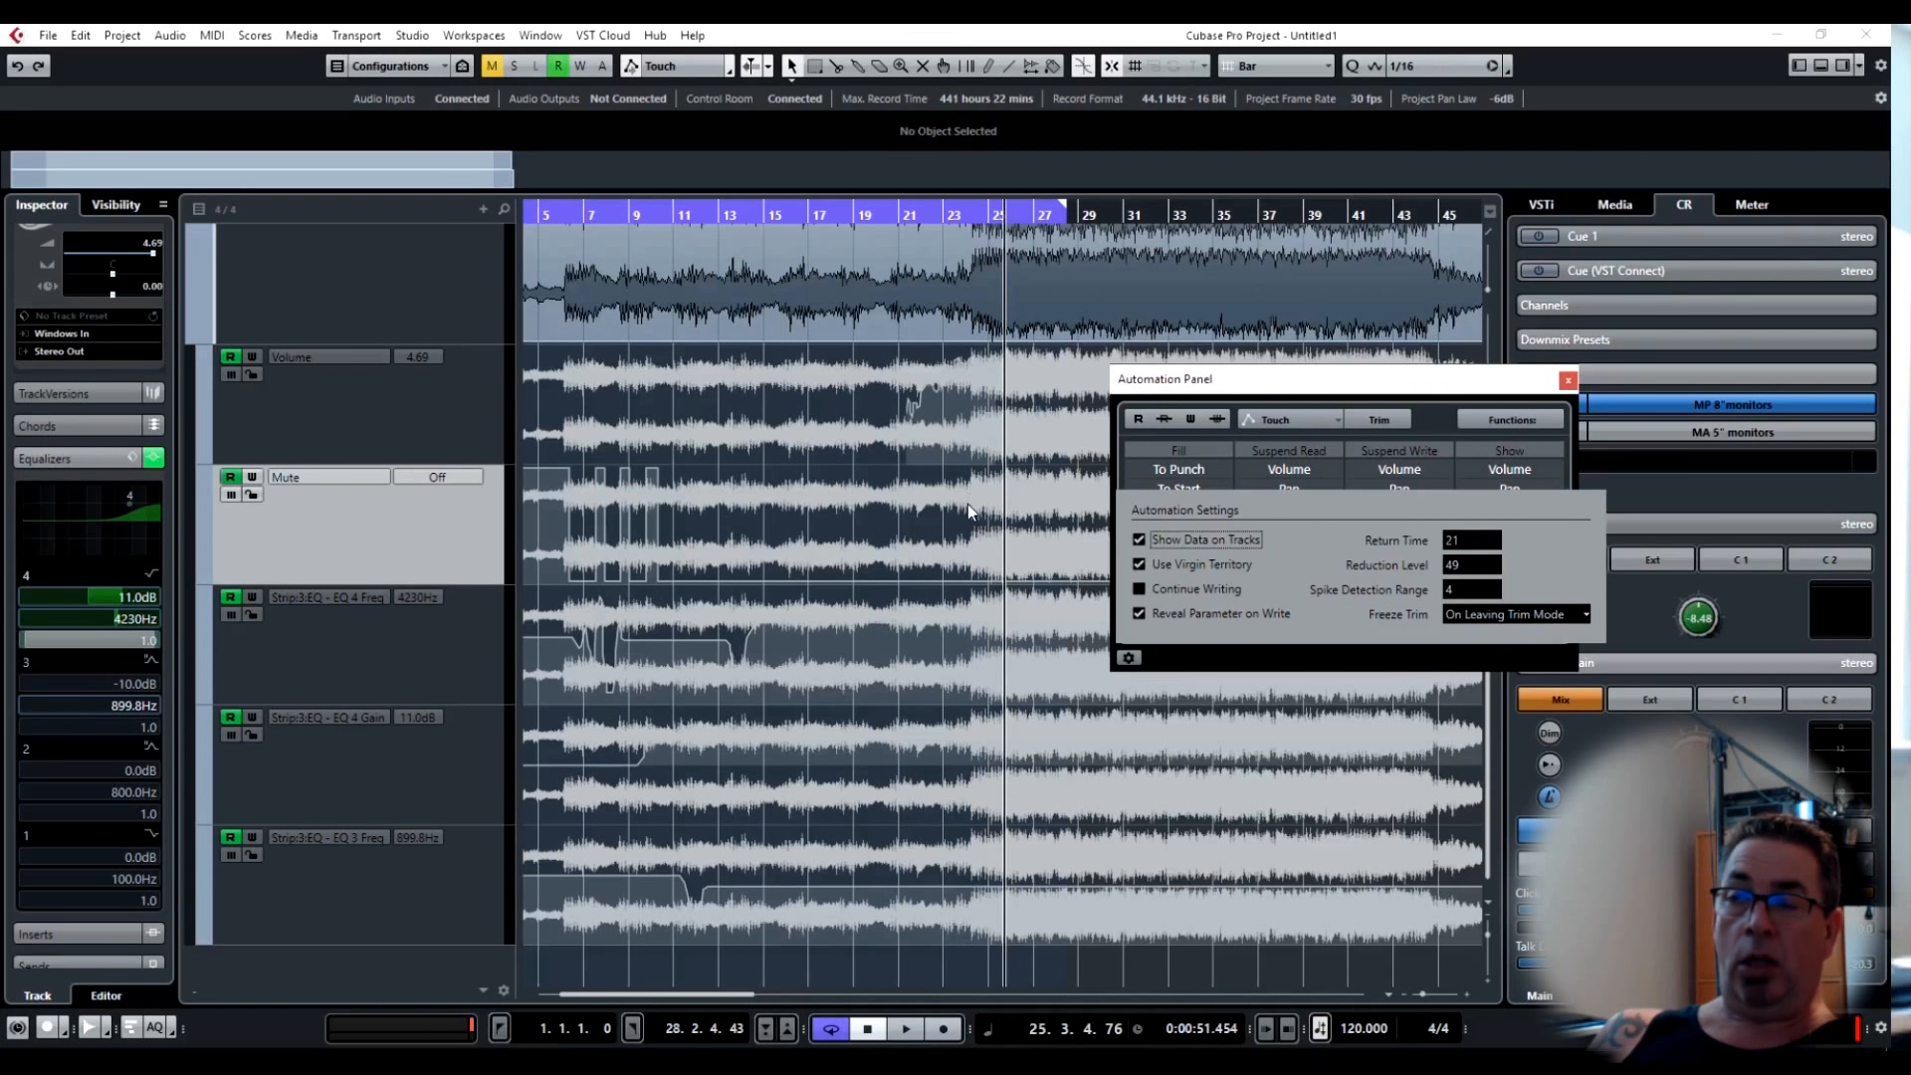
{"action": "left_click", "coordinate": [1138, 540]}
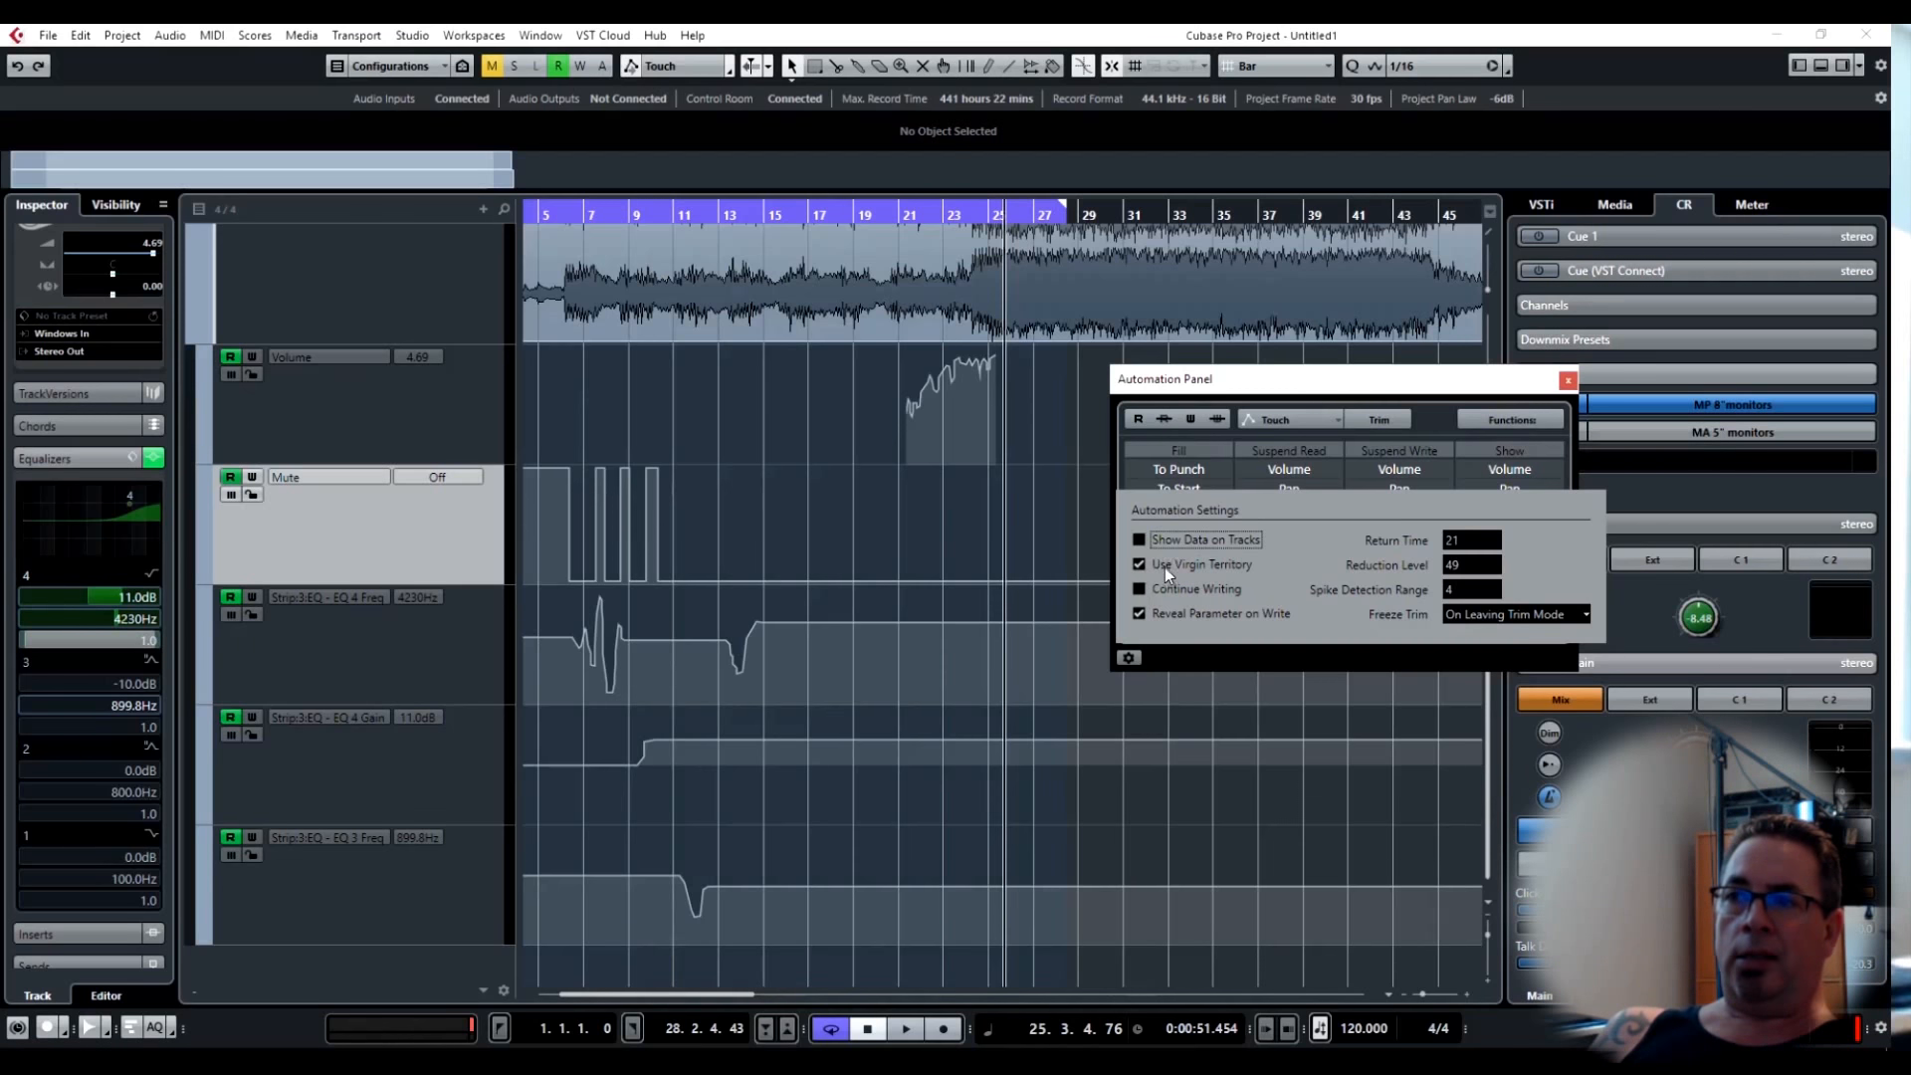
{"action": "left_click", "coordinate": [1139, 613]}
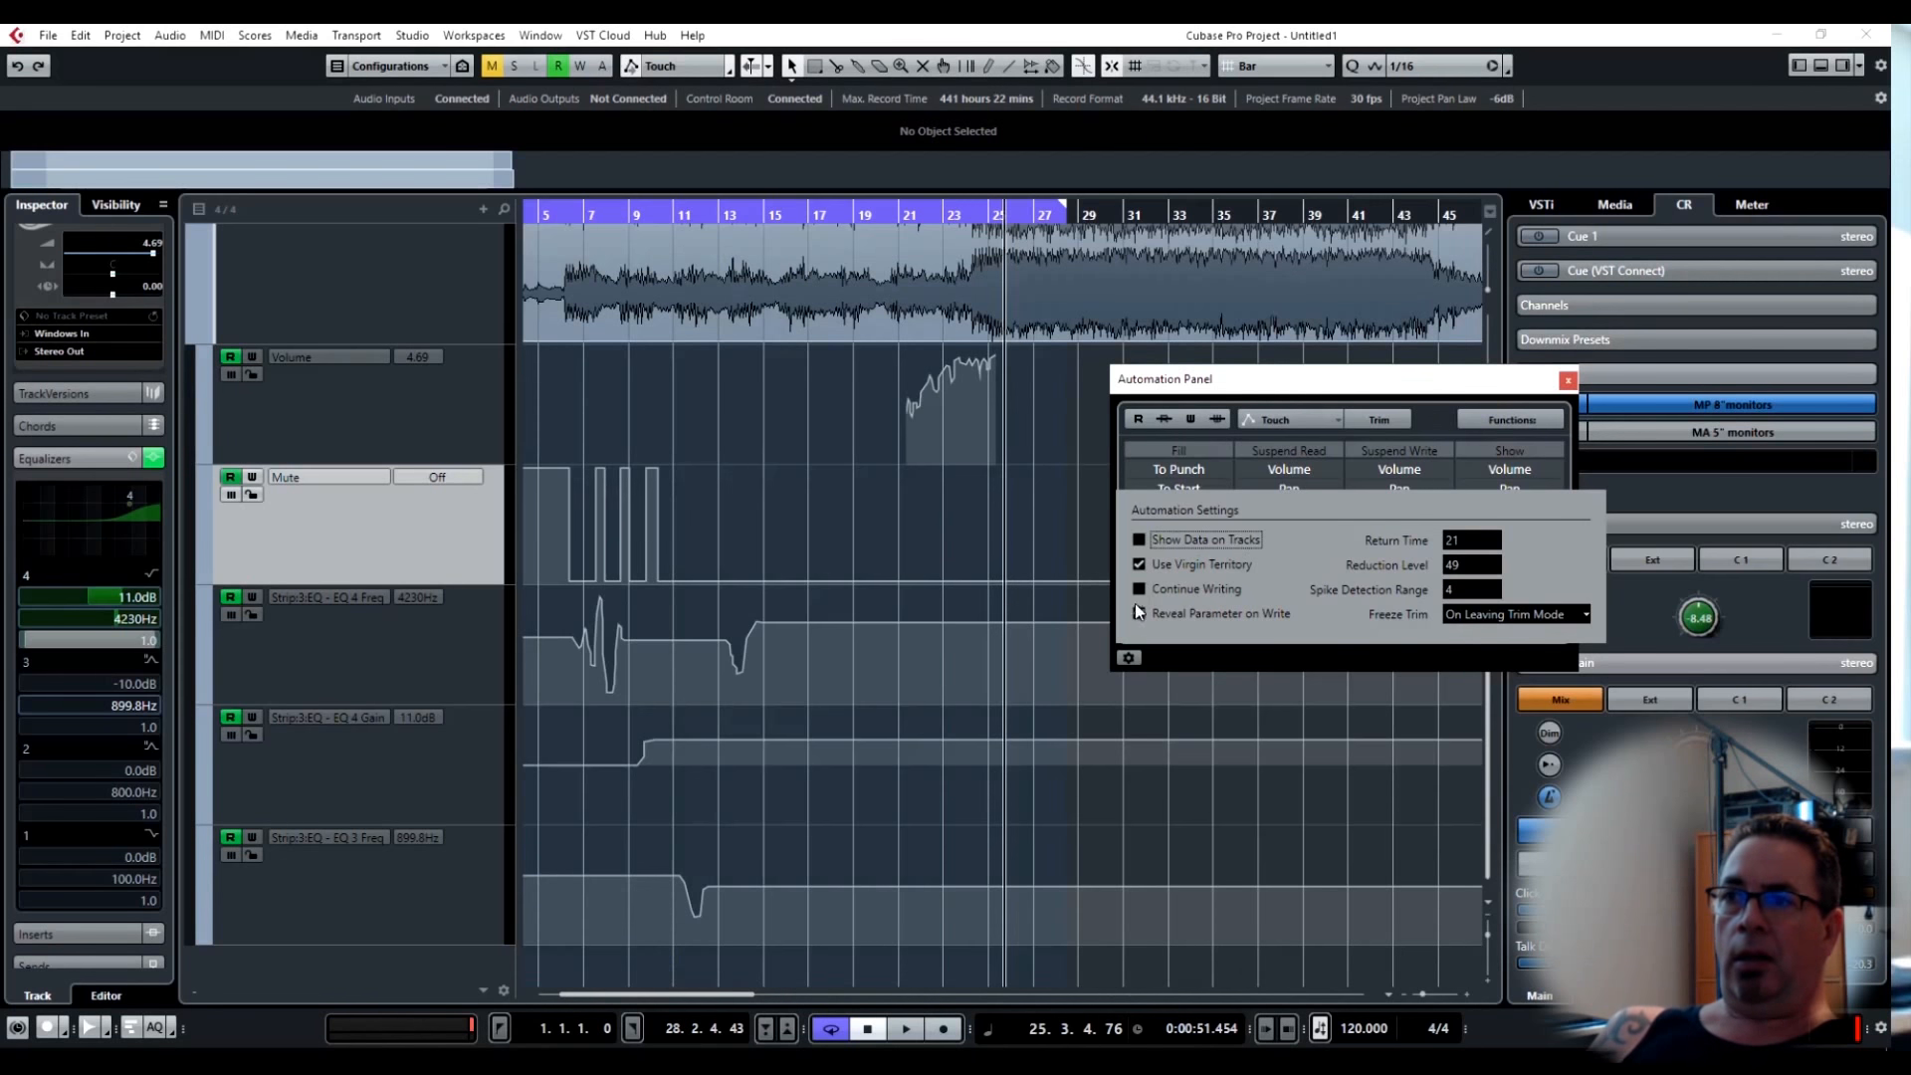
{"action": "left_click", "coordinate": [1258, 383]}
{"action": "left_click_drag", "start_coordinate": [1259, 388], "coordinate": [1158, 691]}
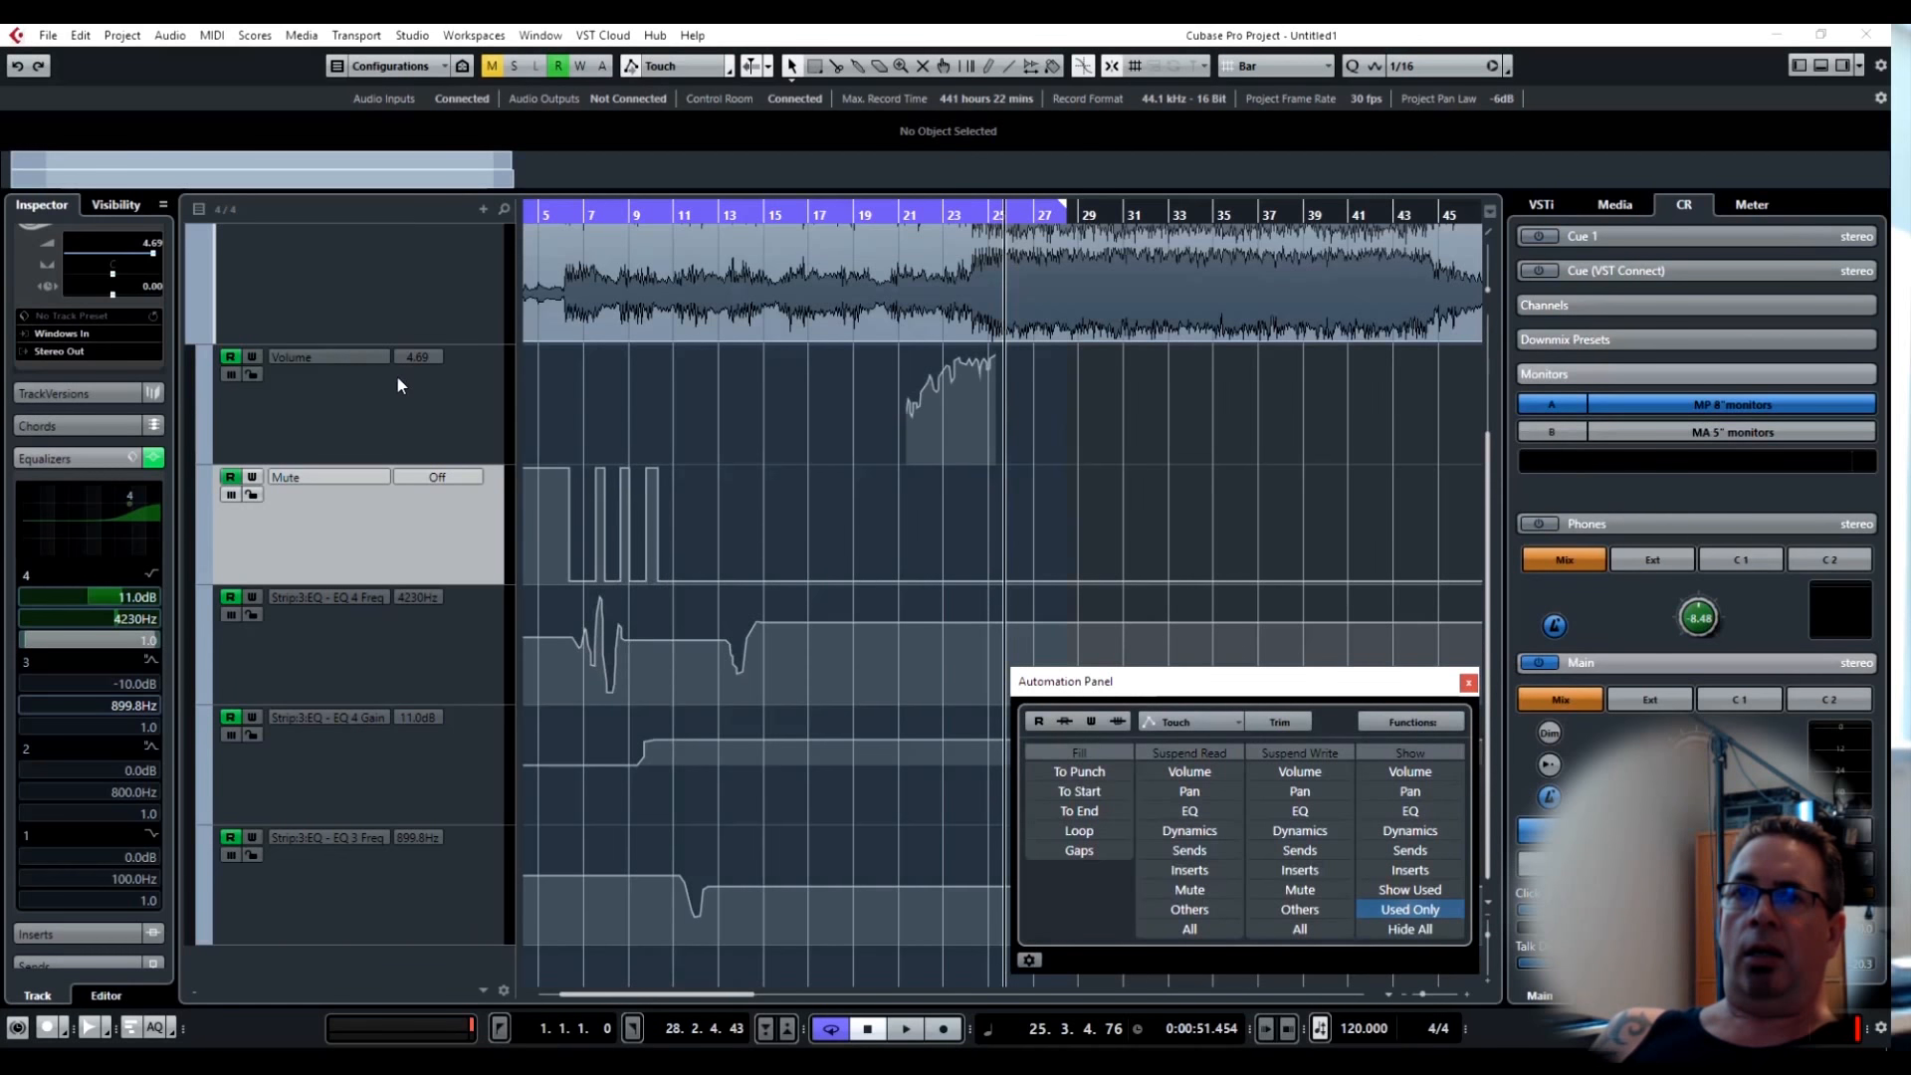
Enable automation writing on the Mix track and write volume changes during playback from about bar 26.
{"action": "scroll", "coordinate": [398, 386], "scroll_direction": "up", "scroll_amount": 3}
{"action": "left_click", "coordinate": [252, 509]}
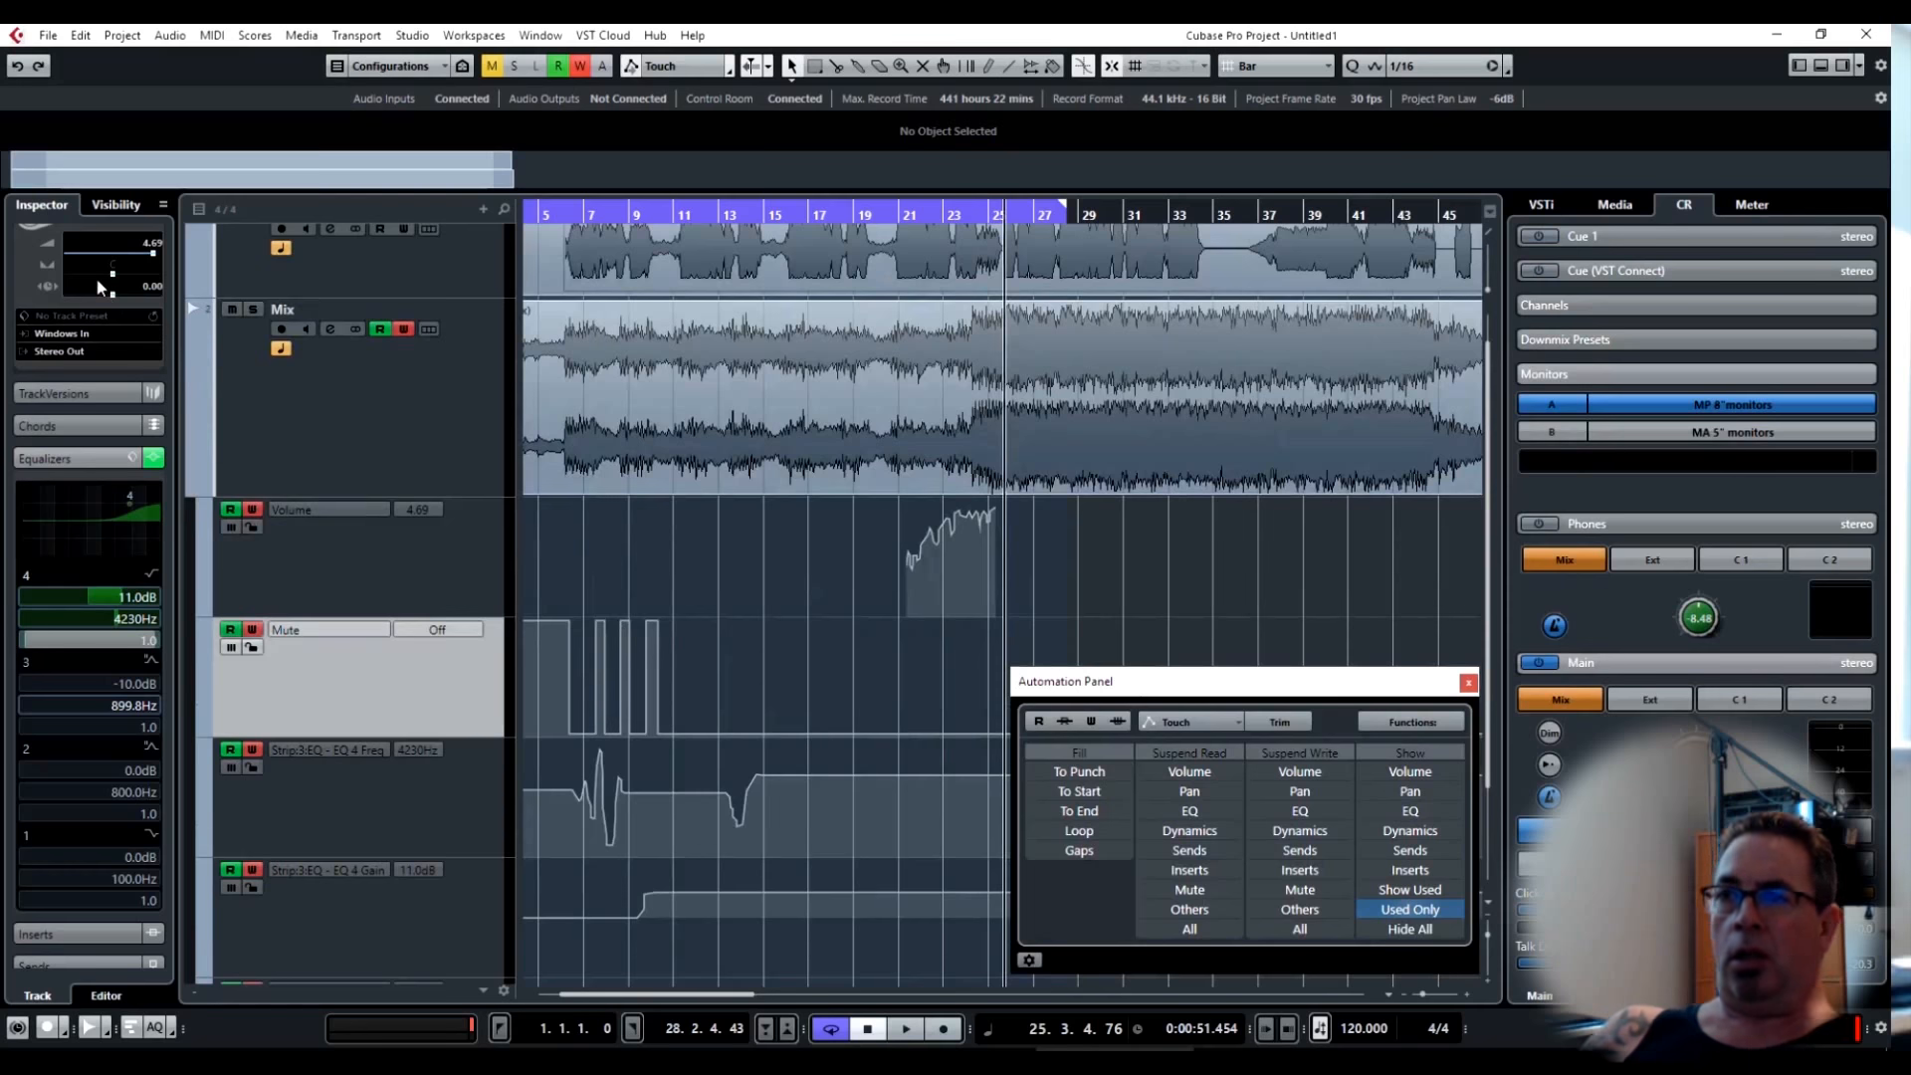
{"action": "key", "text": "space"}
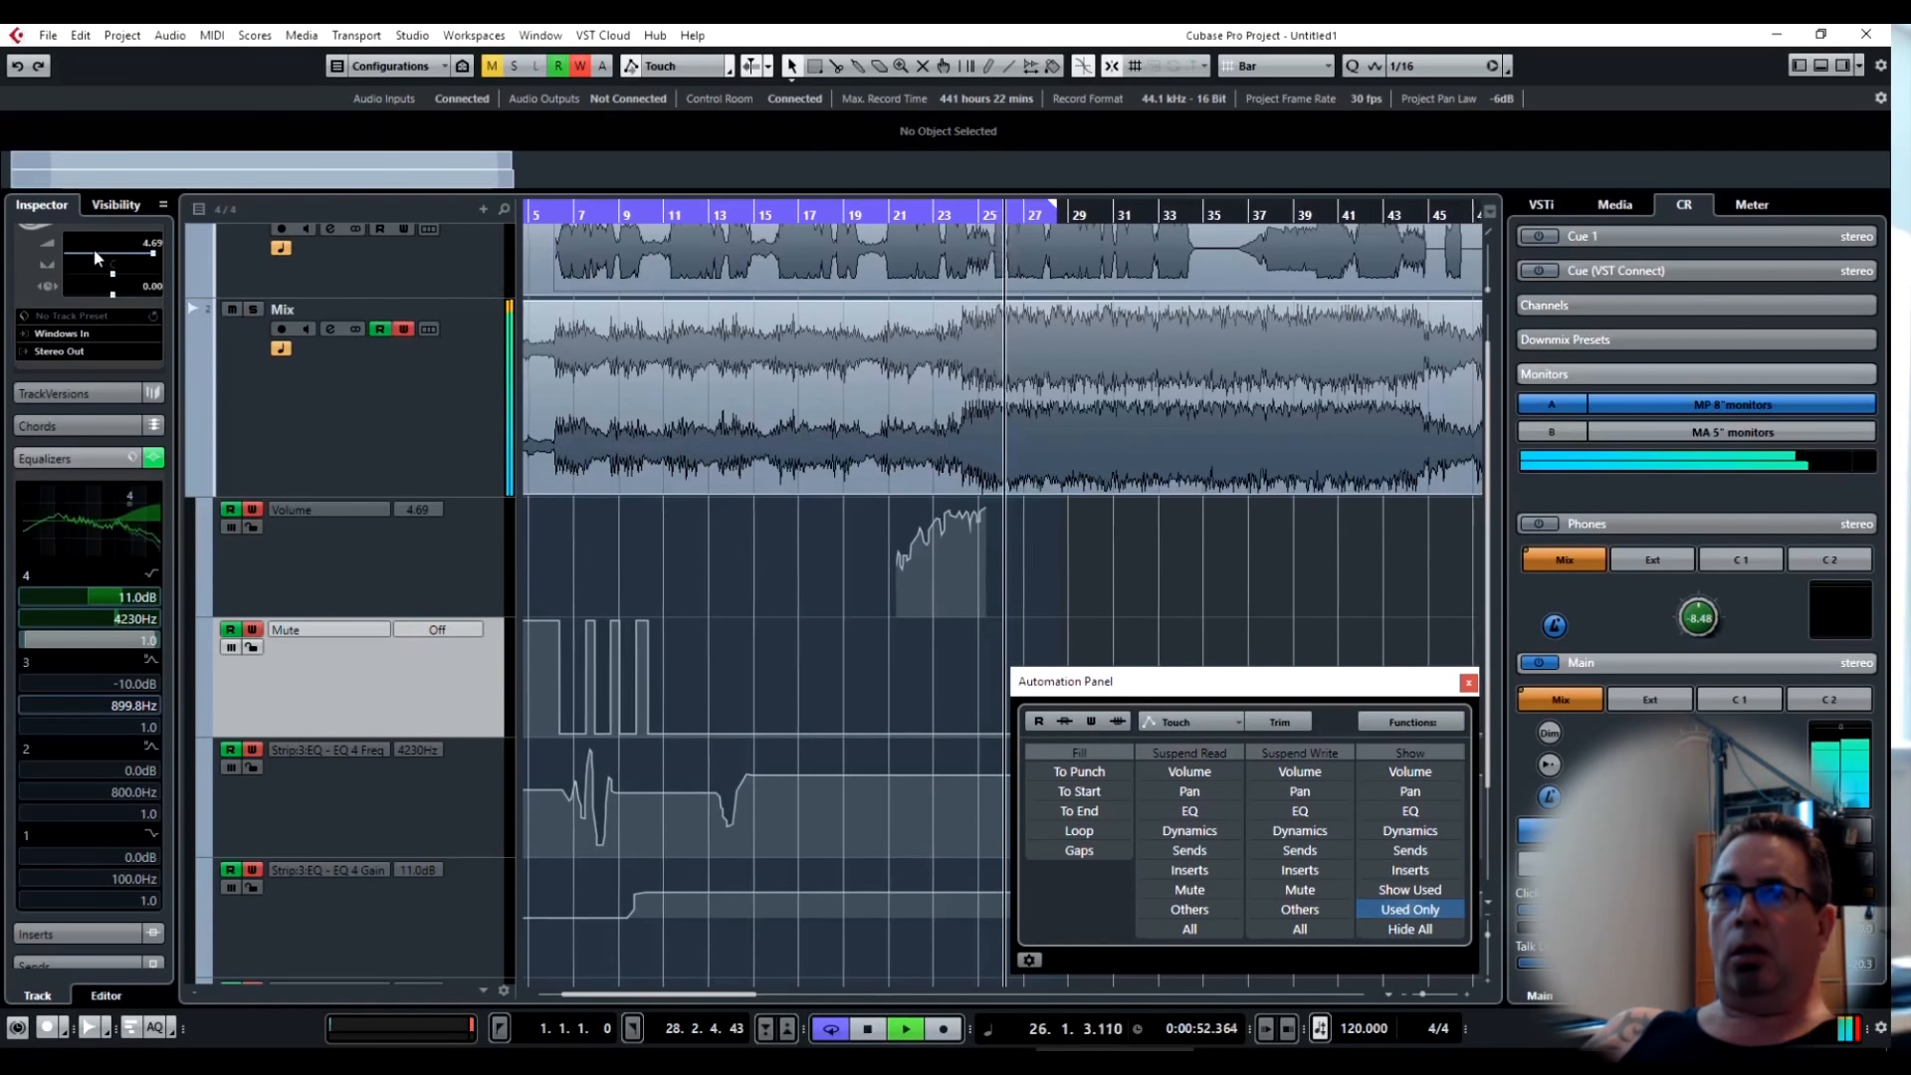
{"action": "mouse_move", "coordinate": [95, 253]}
{"action": "left_mouse_down"}
{"action": "mouse_move", "coordinate": [78, 356]}
{"action": "mouse_move", "coordinate": [62, 253]}
{"action": "mouse_move", "coordinate": [26, 253]}
{"action": "mouse_move", "coordinate": [18, 334]}
{"action": "mouse_move", "coordinate": [15, 209]}
{"action": "left_mouse_up"}
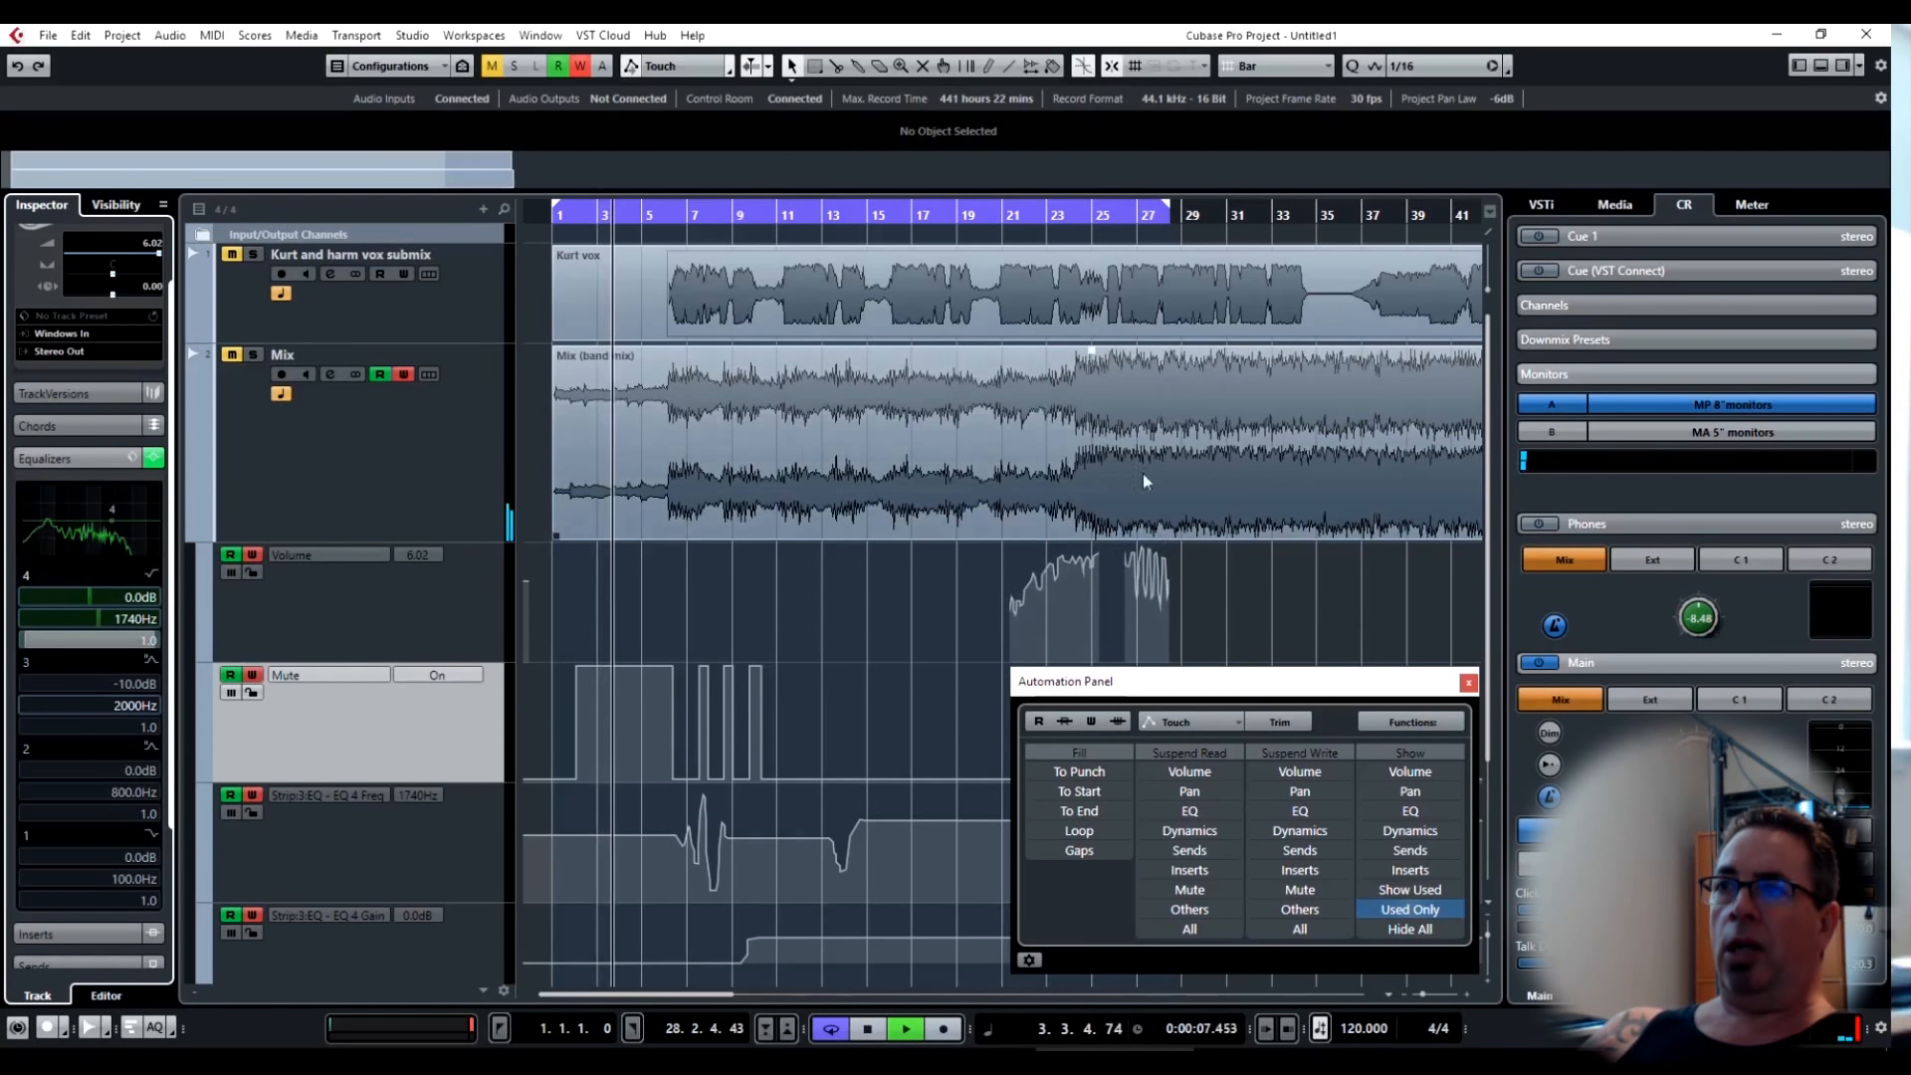
Extend the cycle range to bar 32 and write volume changes on the Mix track around bar 7 during playback.
{"action": "left_click_drag", "start_coordinate": [1170, 215], "coordinate": [1246, 215]}
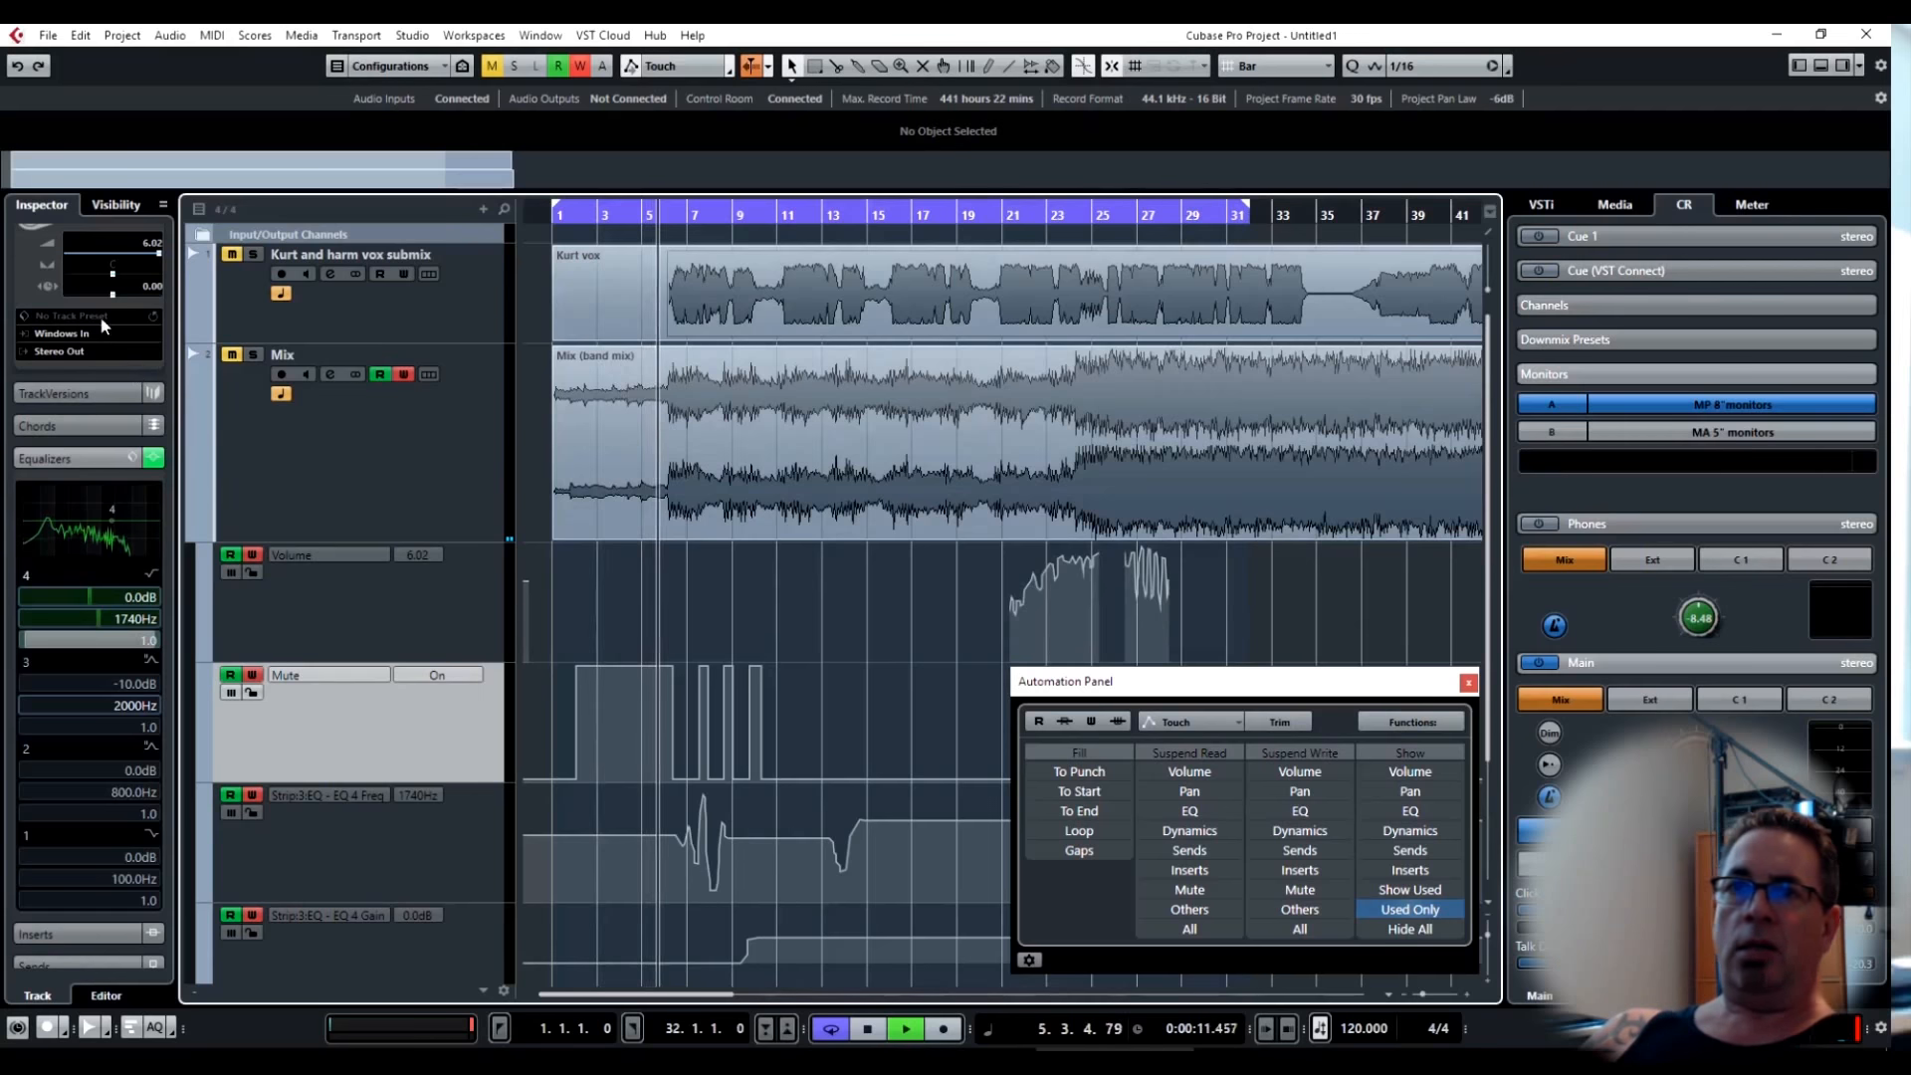
{"action": "mouse_move", "coordinate": [85, 248]}
{"action": "left_mouse_down"}
{"action": "mouse_move", "coordinate": [82, 297]}
{"action": "mouse_move", "coordinate": [89, 203]}
{"action": "mouse_move", "coordinate": [104, 221]}
{"action": "left_mouse_up"}
{"action": "left_click", "coordinate": [671, 595]}
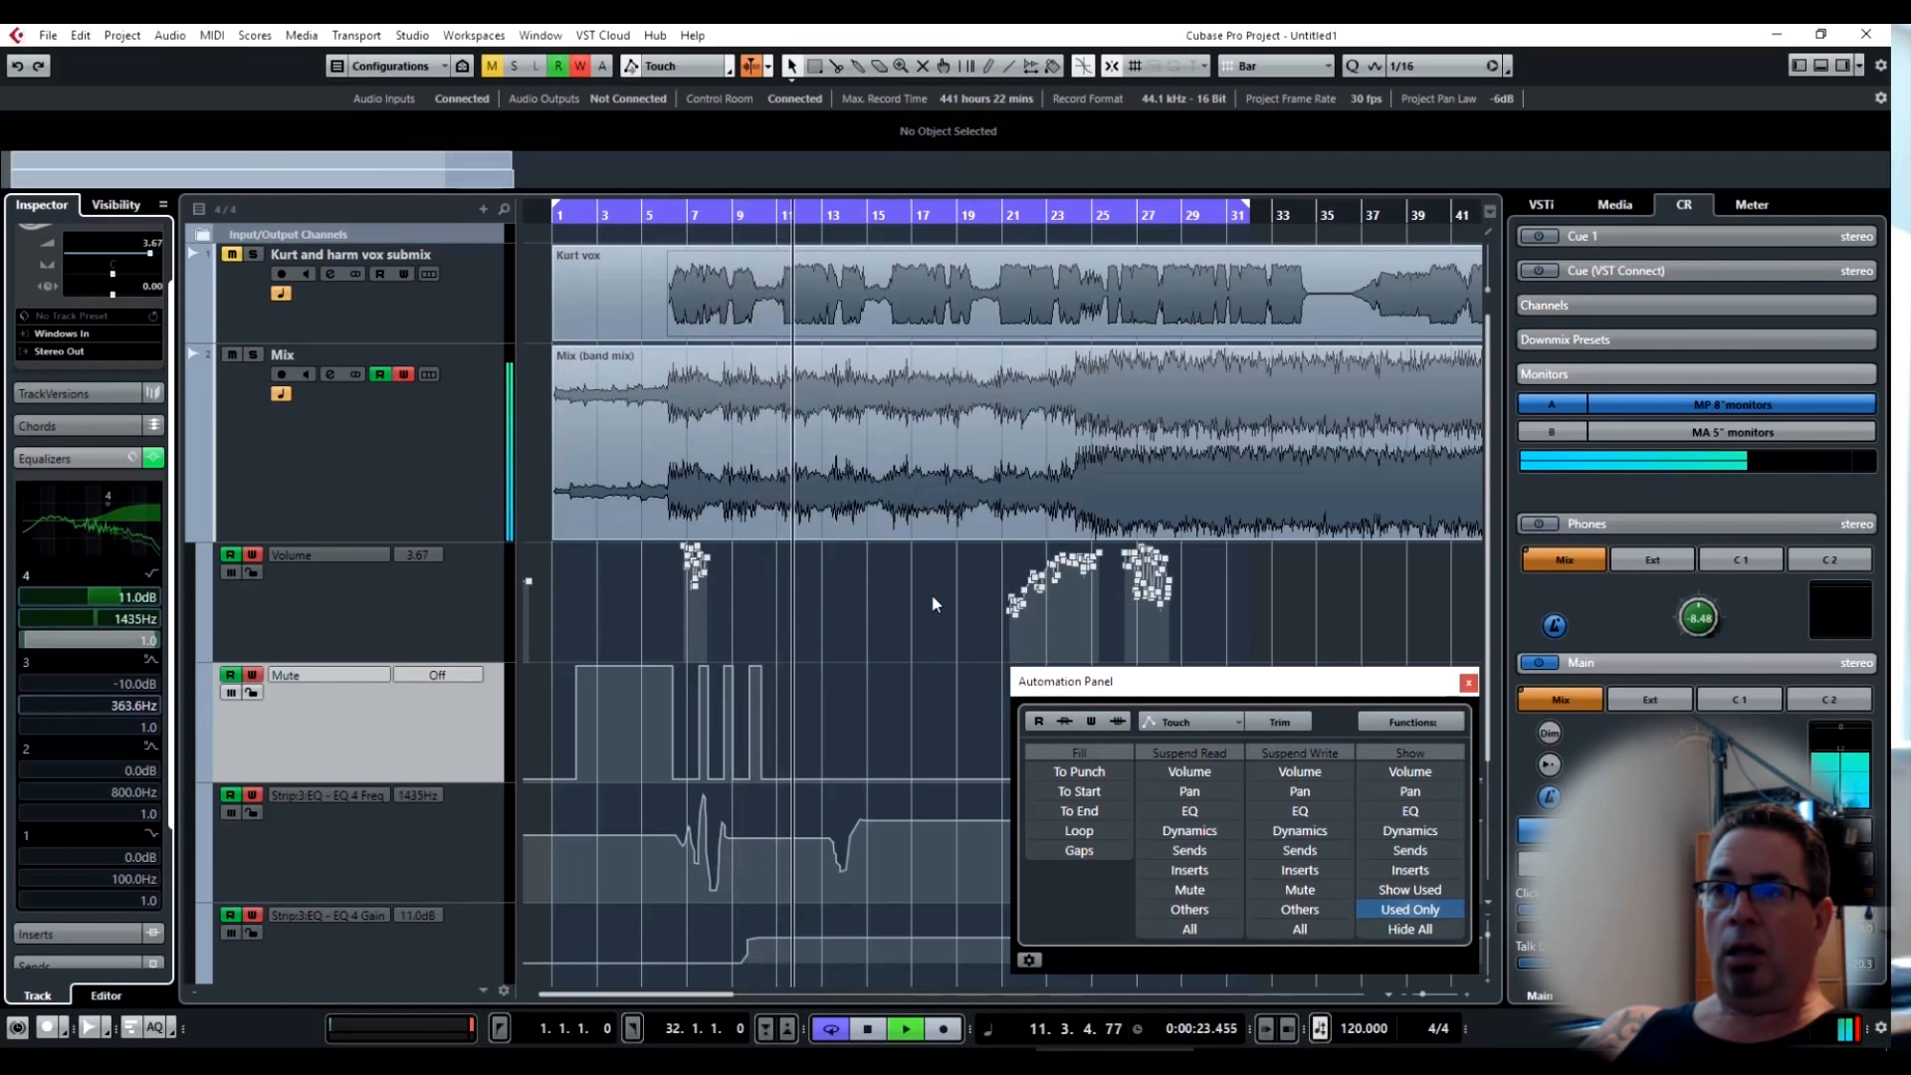
{"action": "key", "text": "space"}
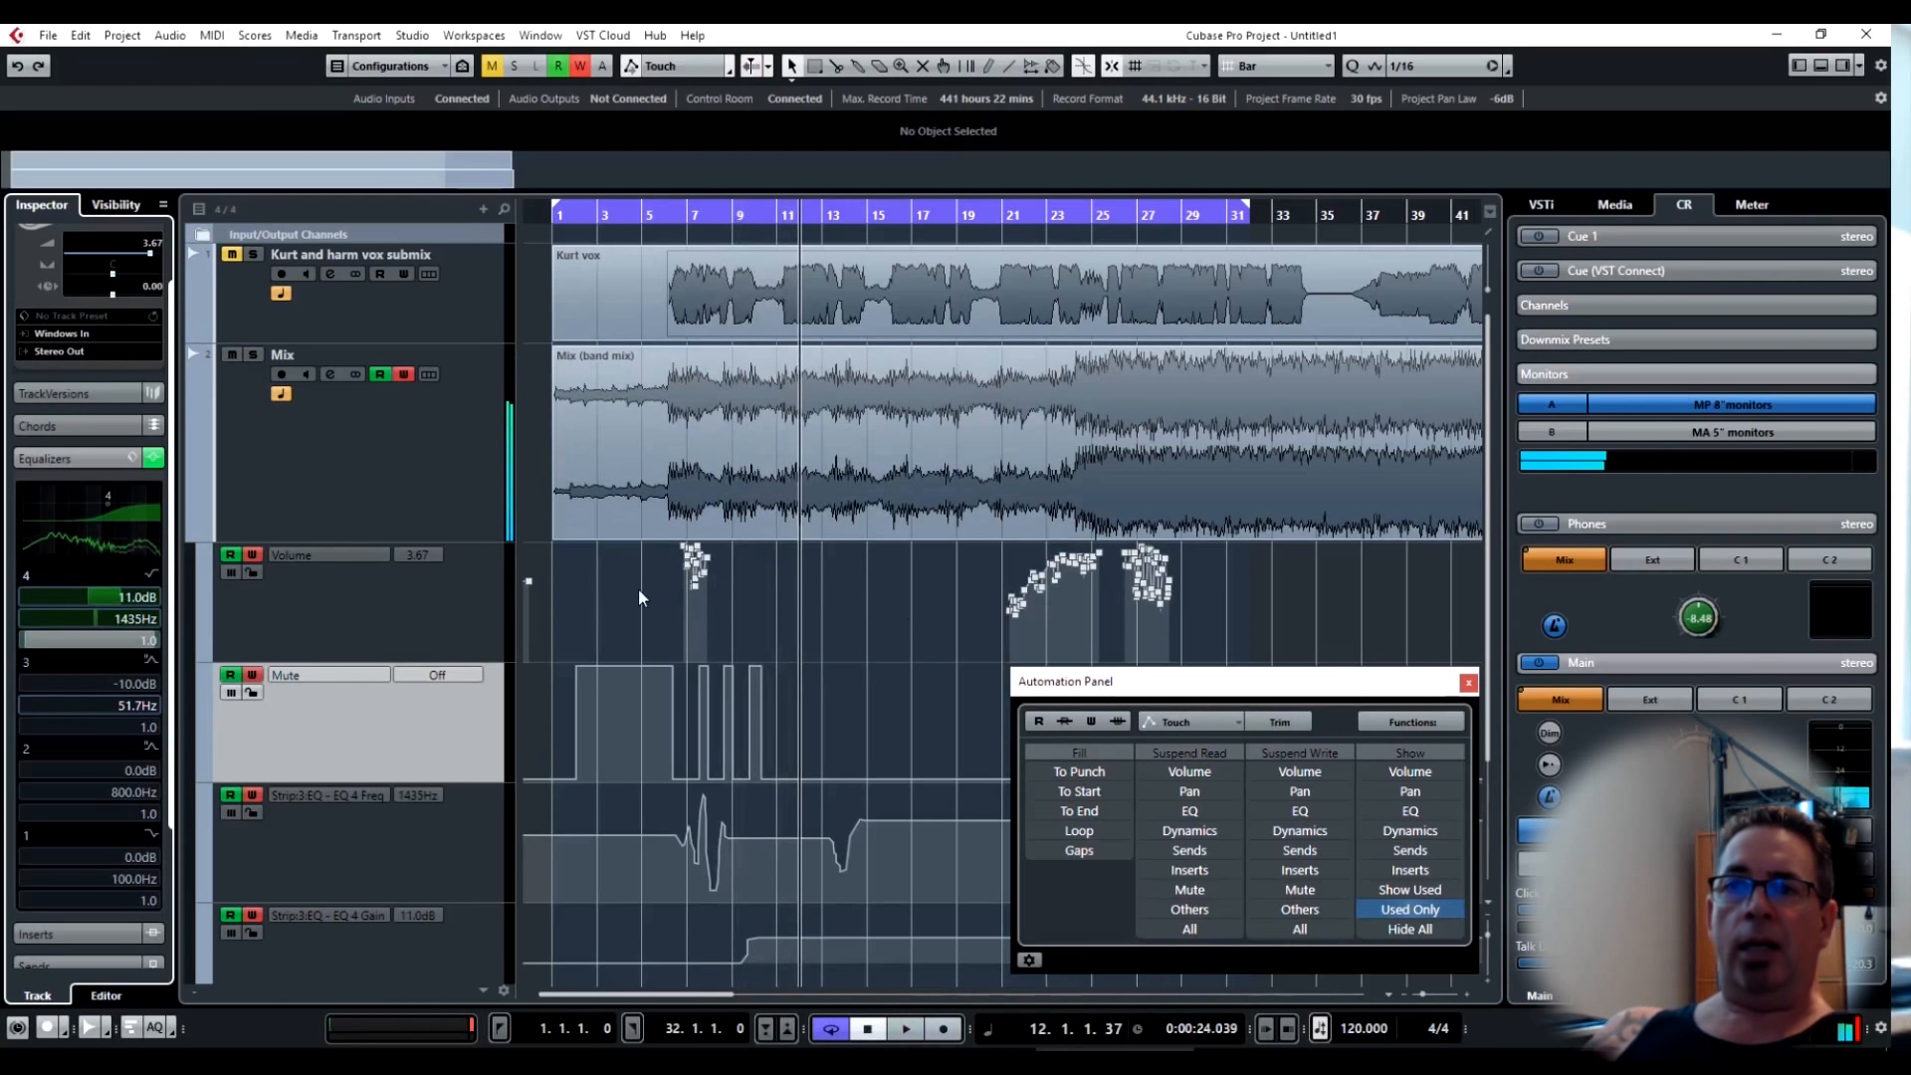
Turn off automation writing on the Mix track, lower its volume to -oo at bar 6, and play through the existing automation.
{"action": "left_click", "coordinate": [251, 555]}
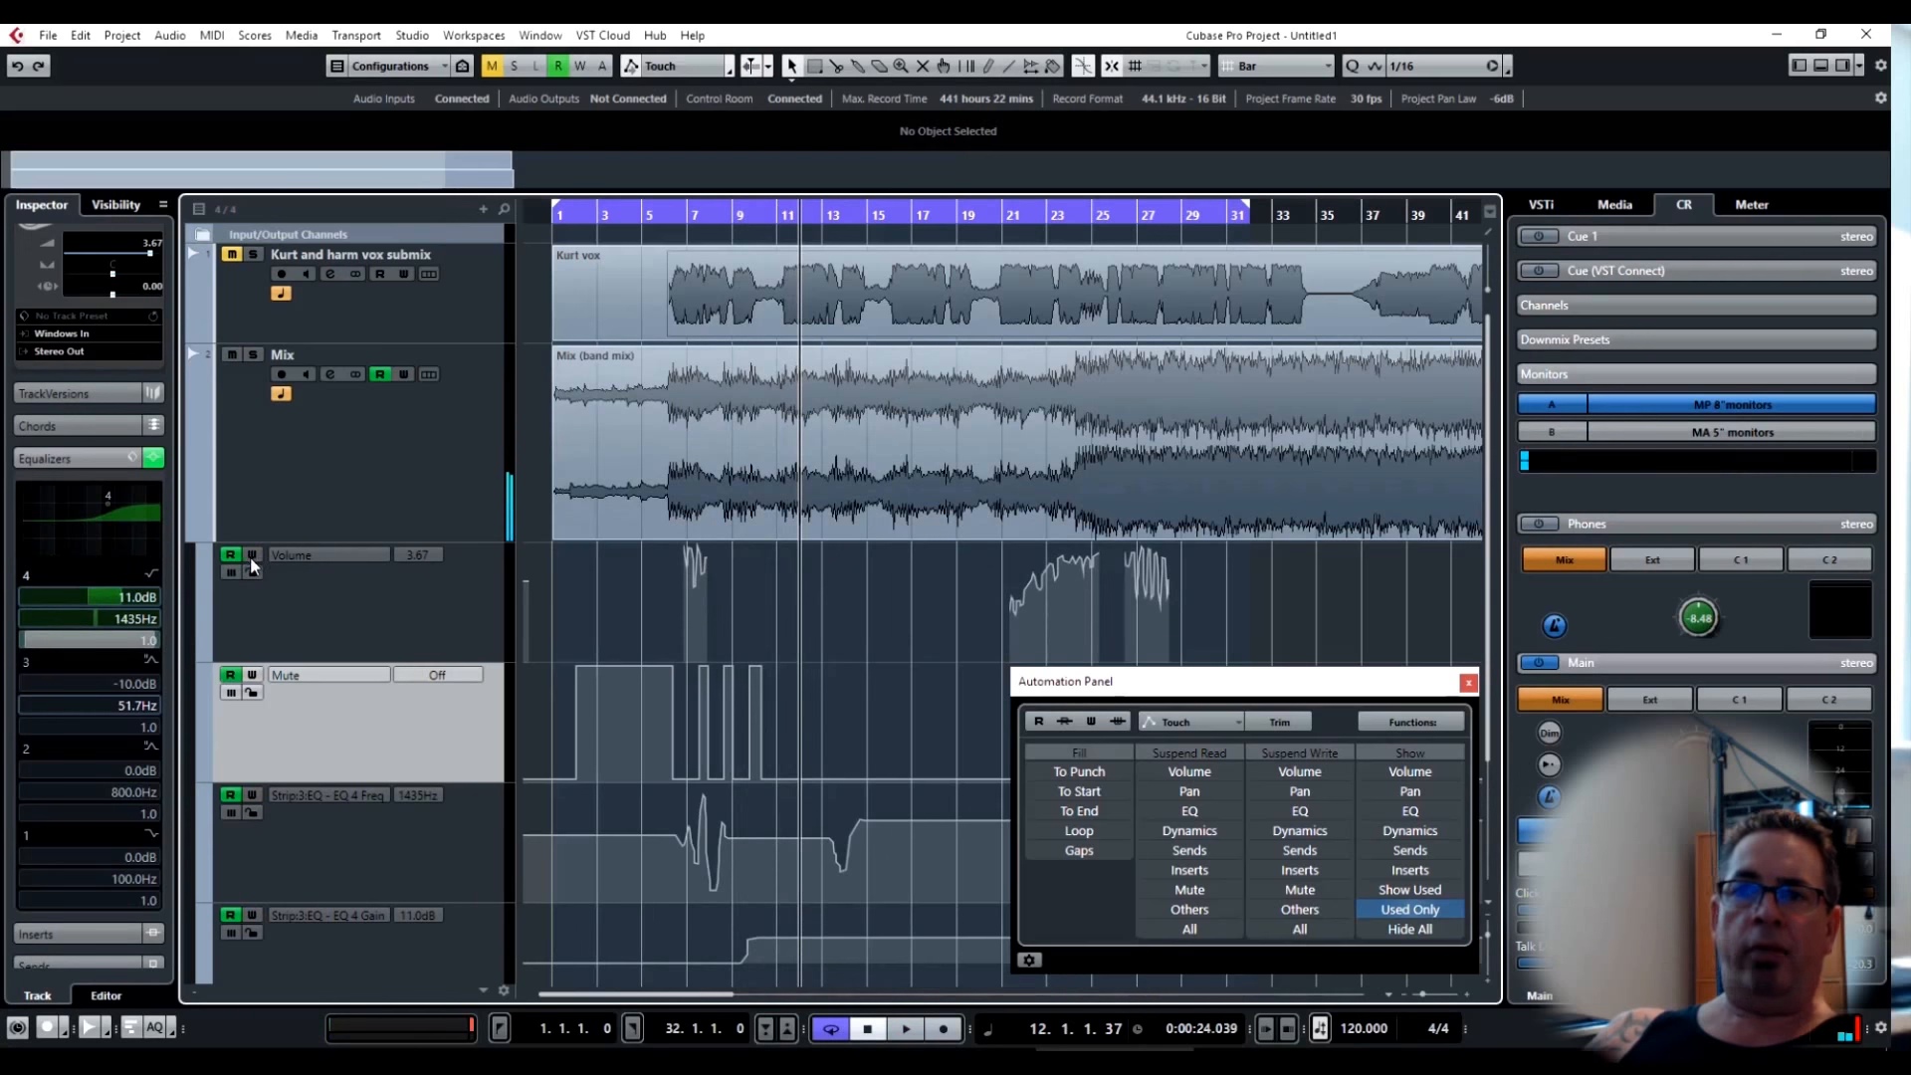
{"action": "left_click", "coordinate": [662, 216]}
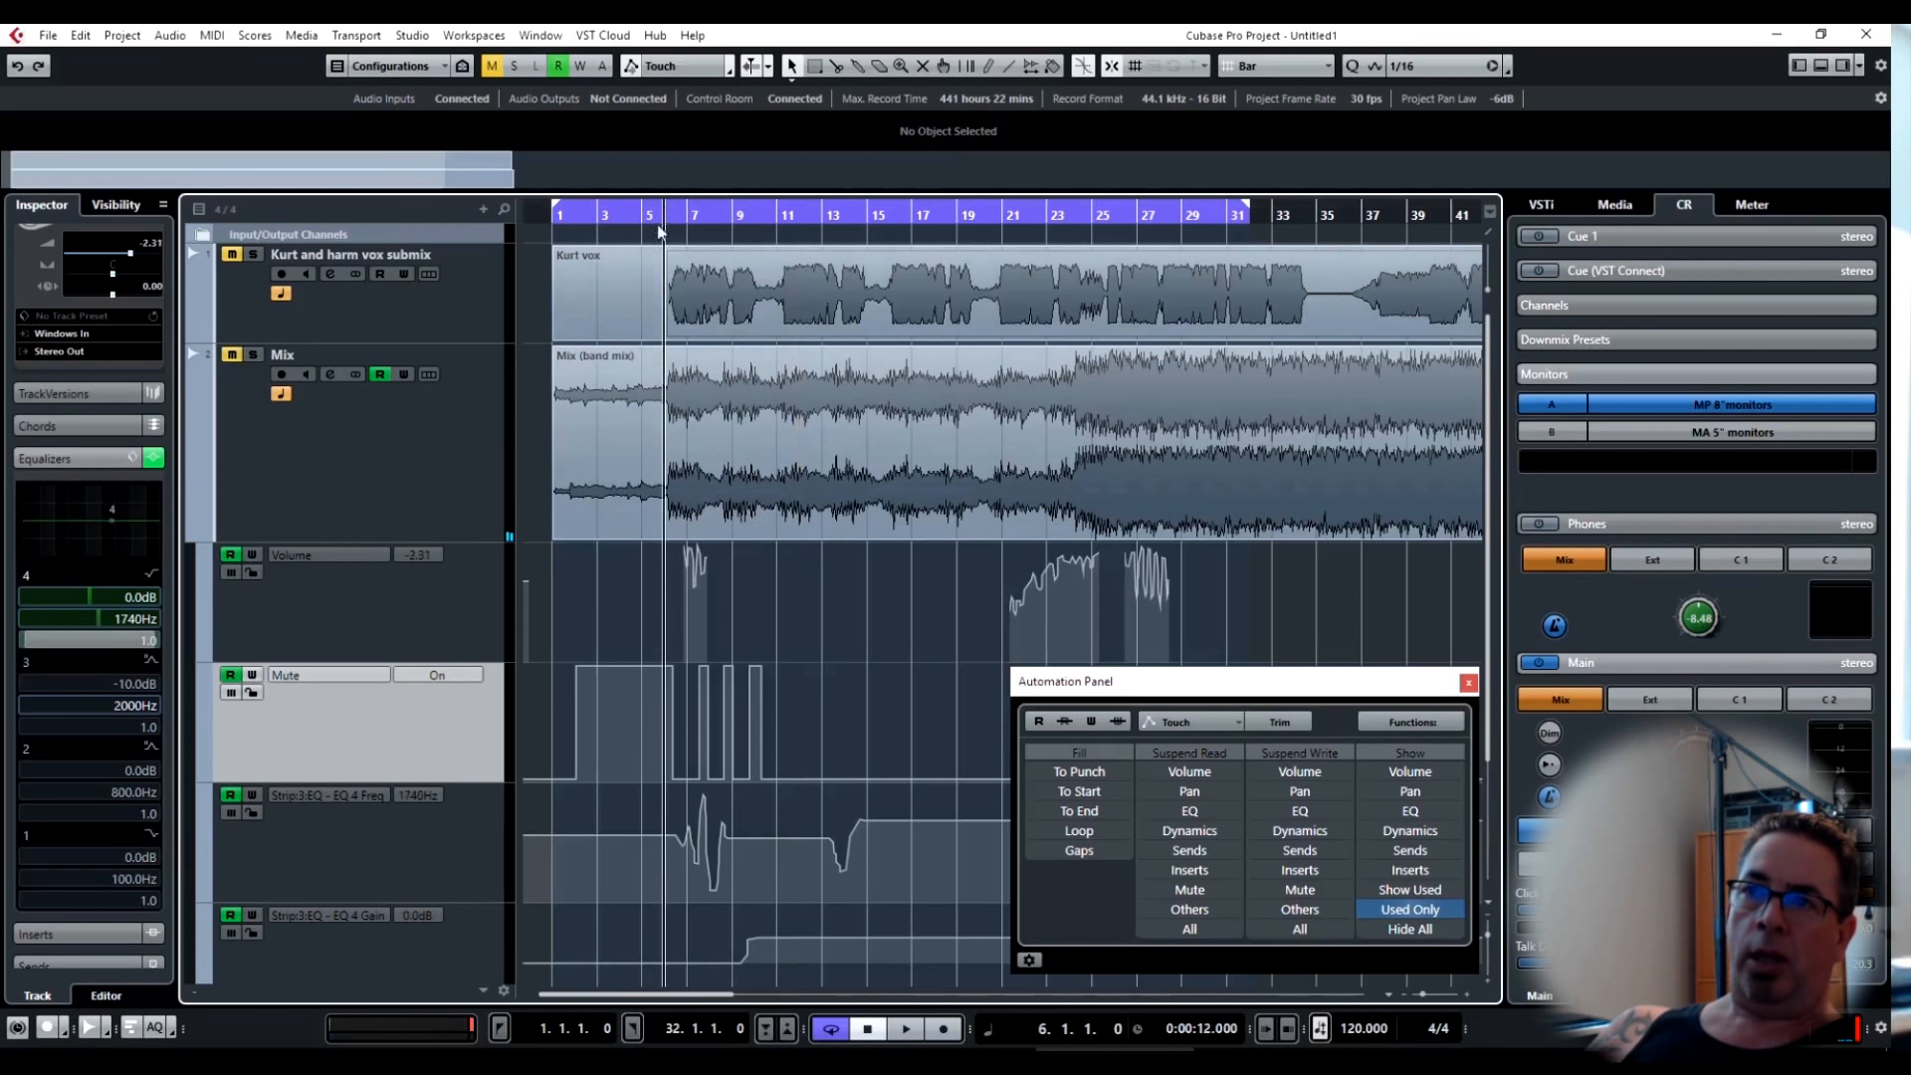
{"action": "left_click", "coordinate": [387, 604]}
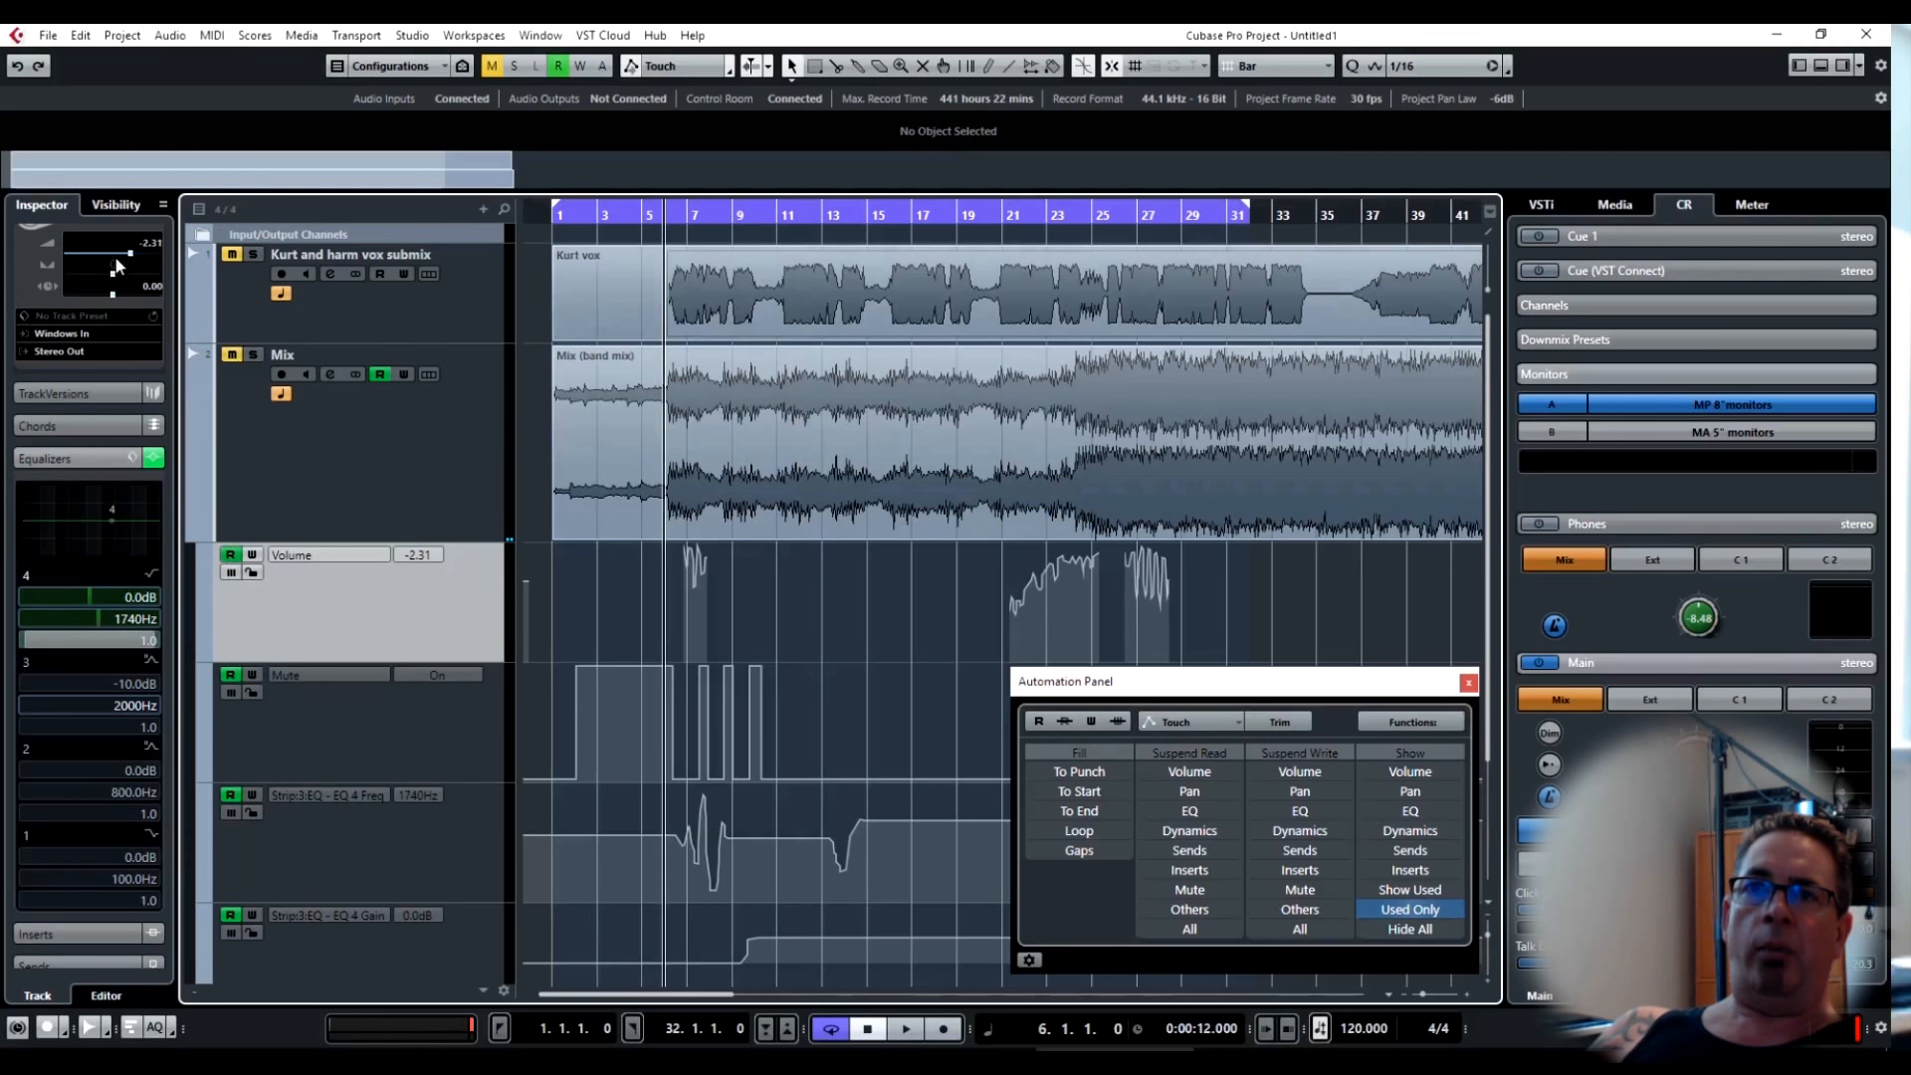
{"action": "left_click_drag", "start_coordinate": [110, 248], "coordinate": [146, 544]}
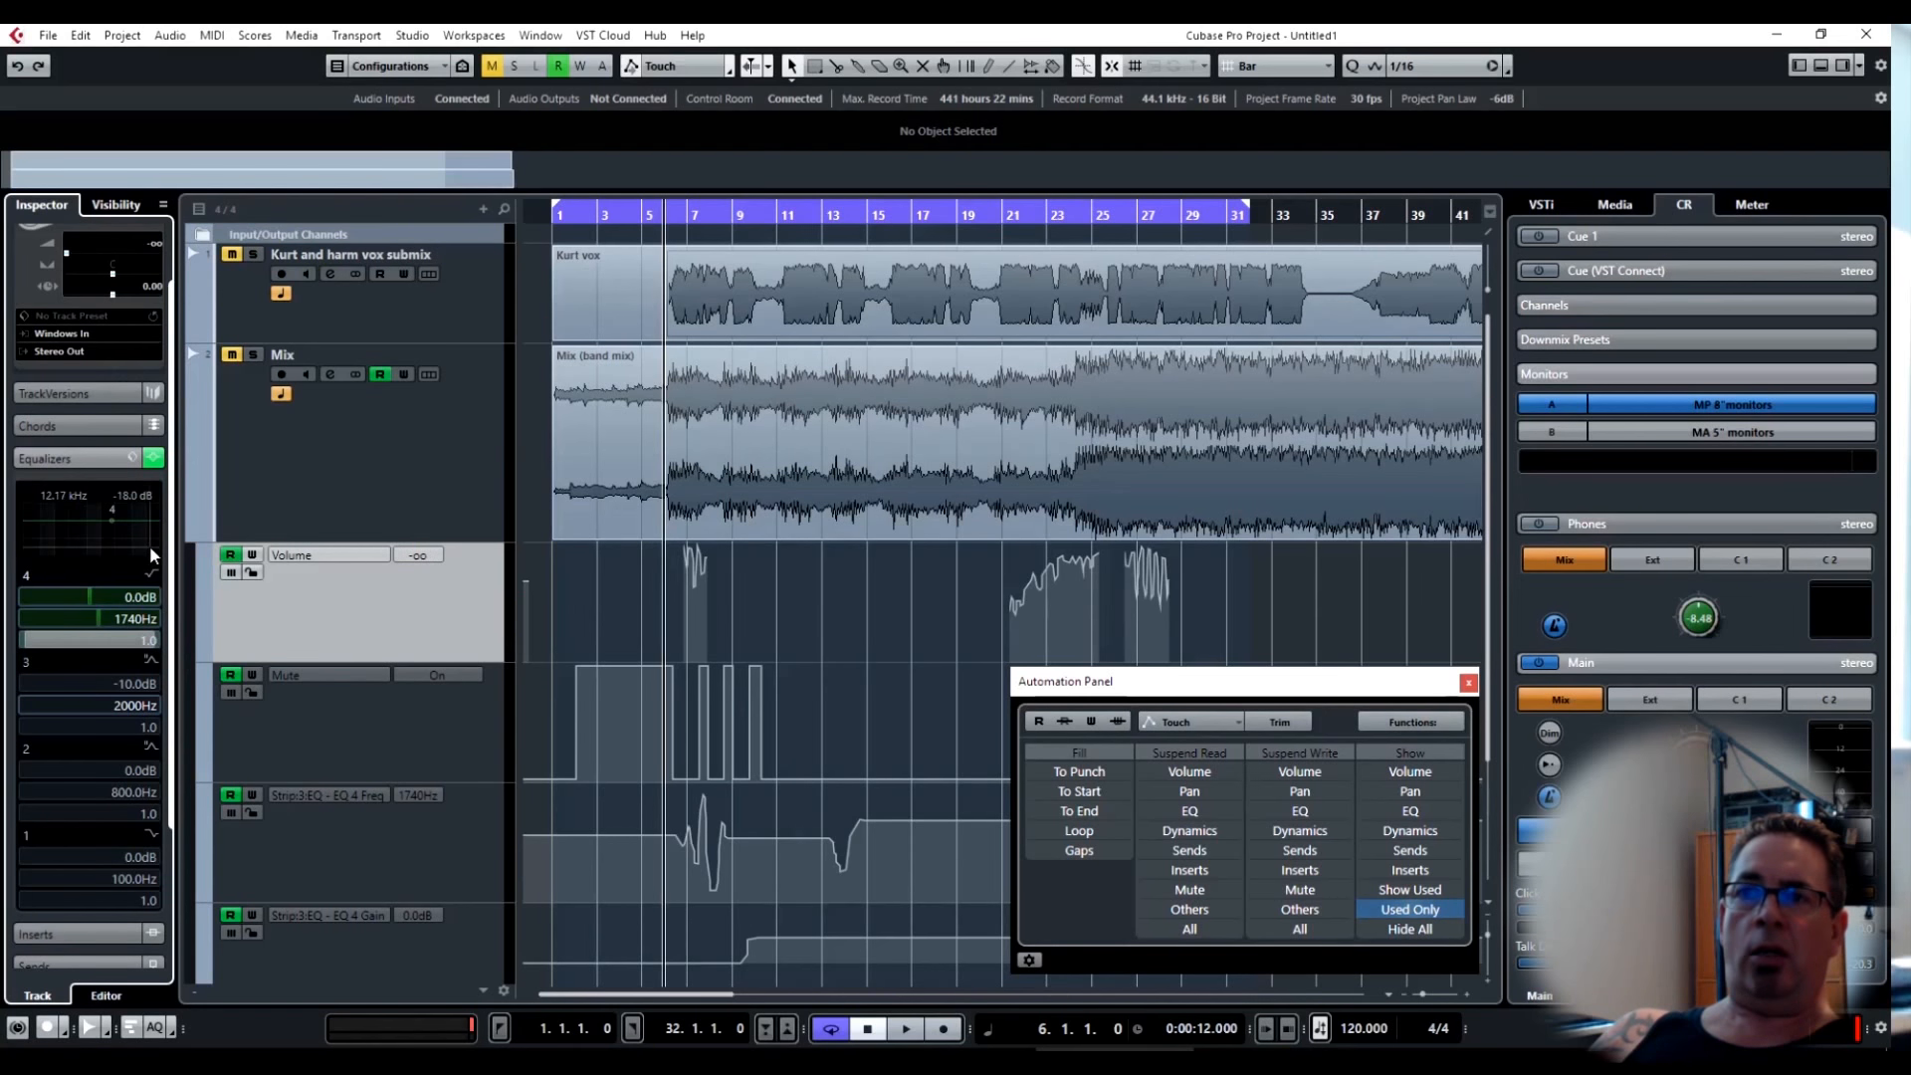
{"action": "key", "text": "space"}
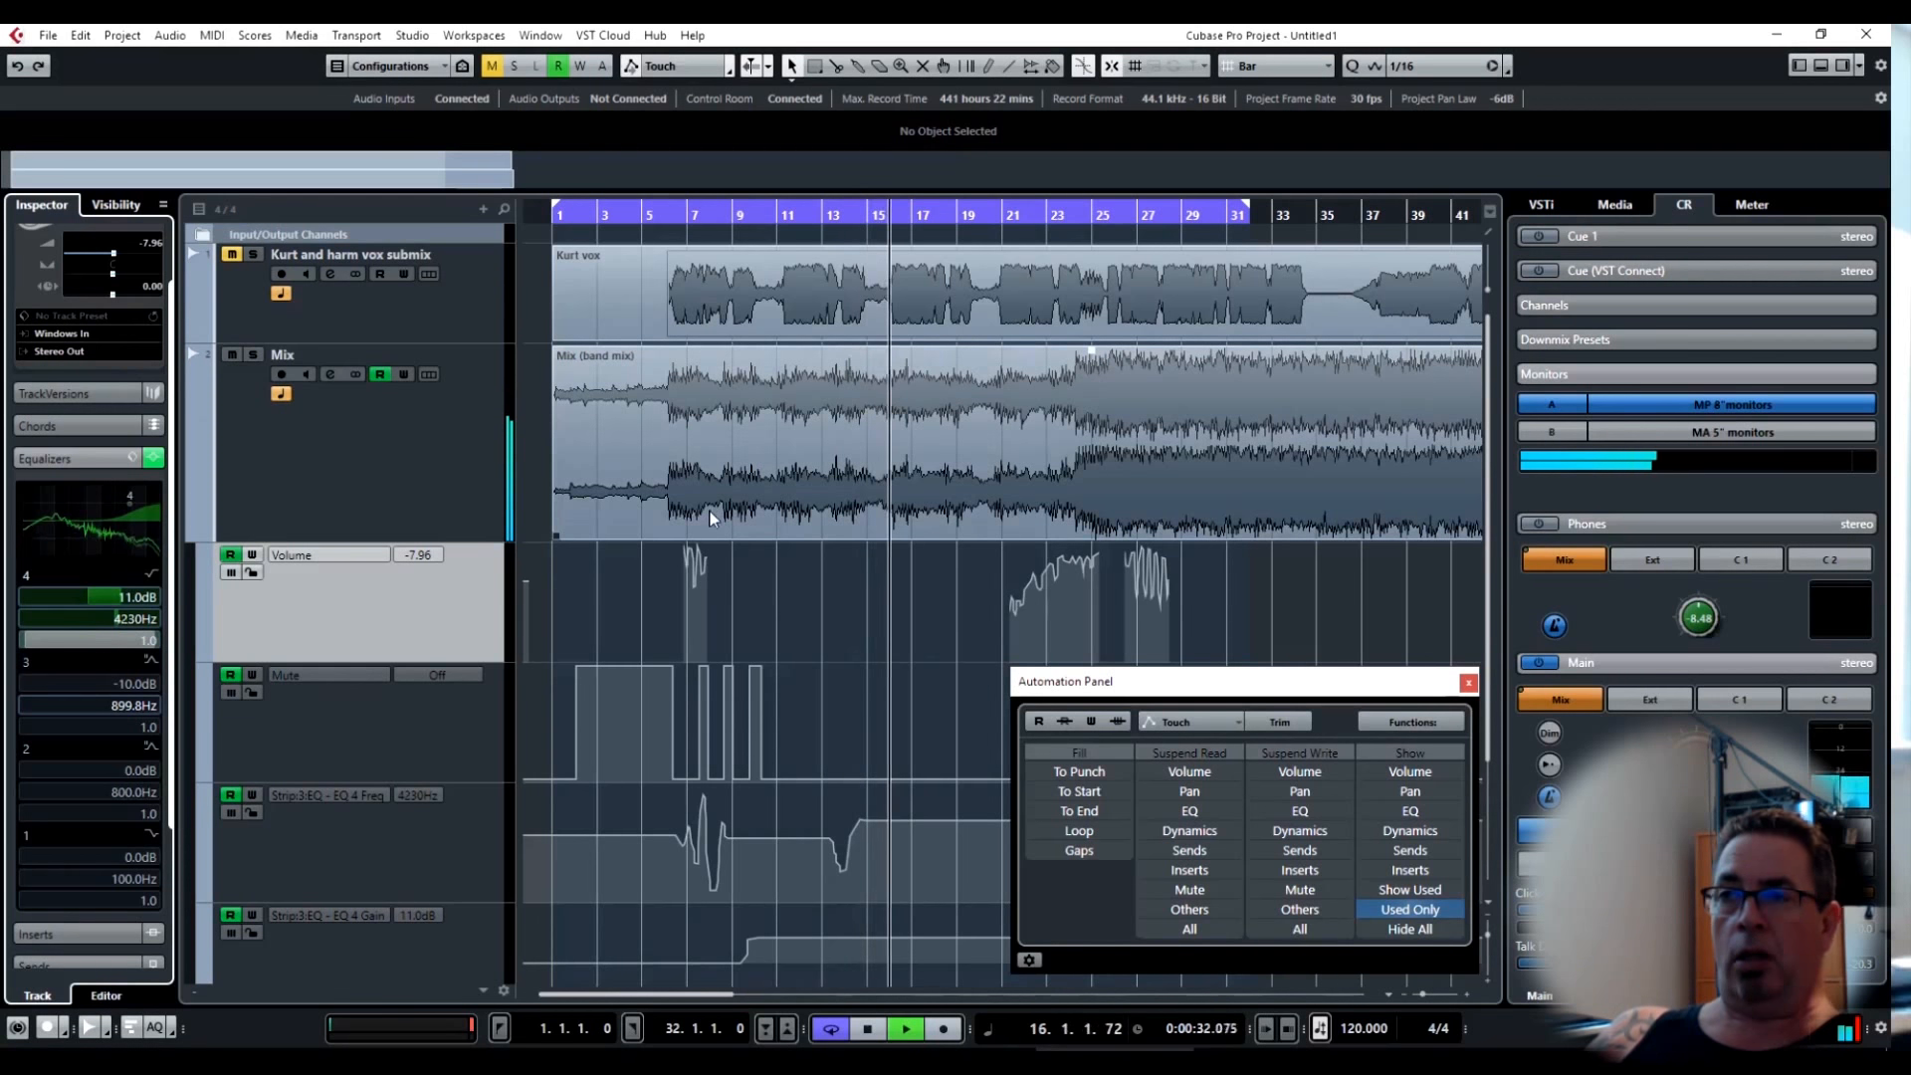
{"action": "key", "text": "space"}
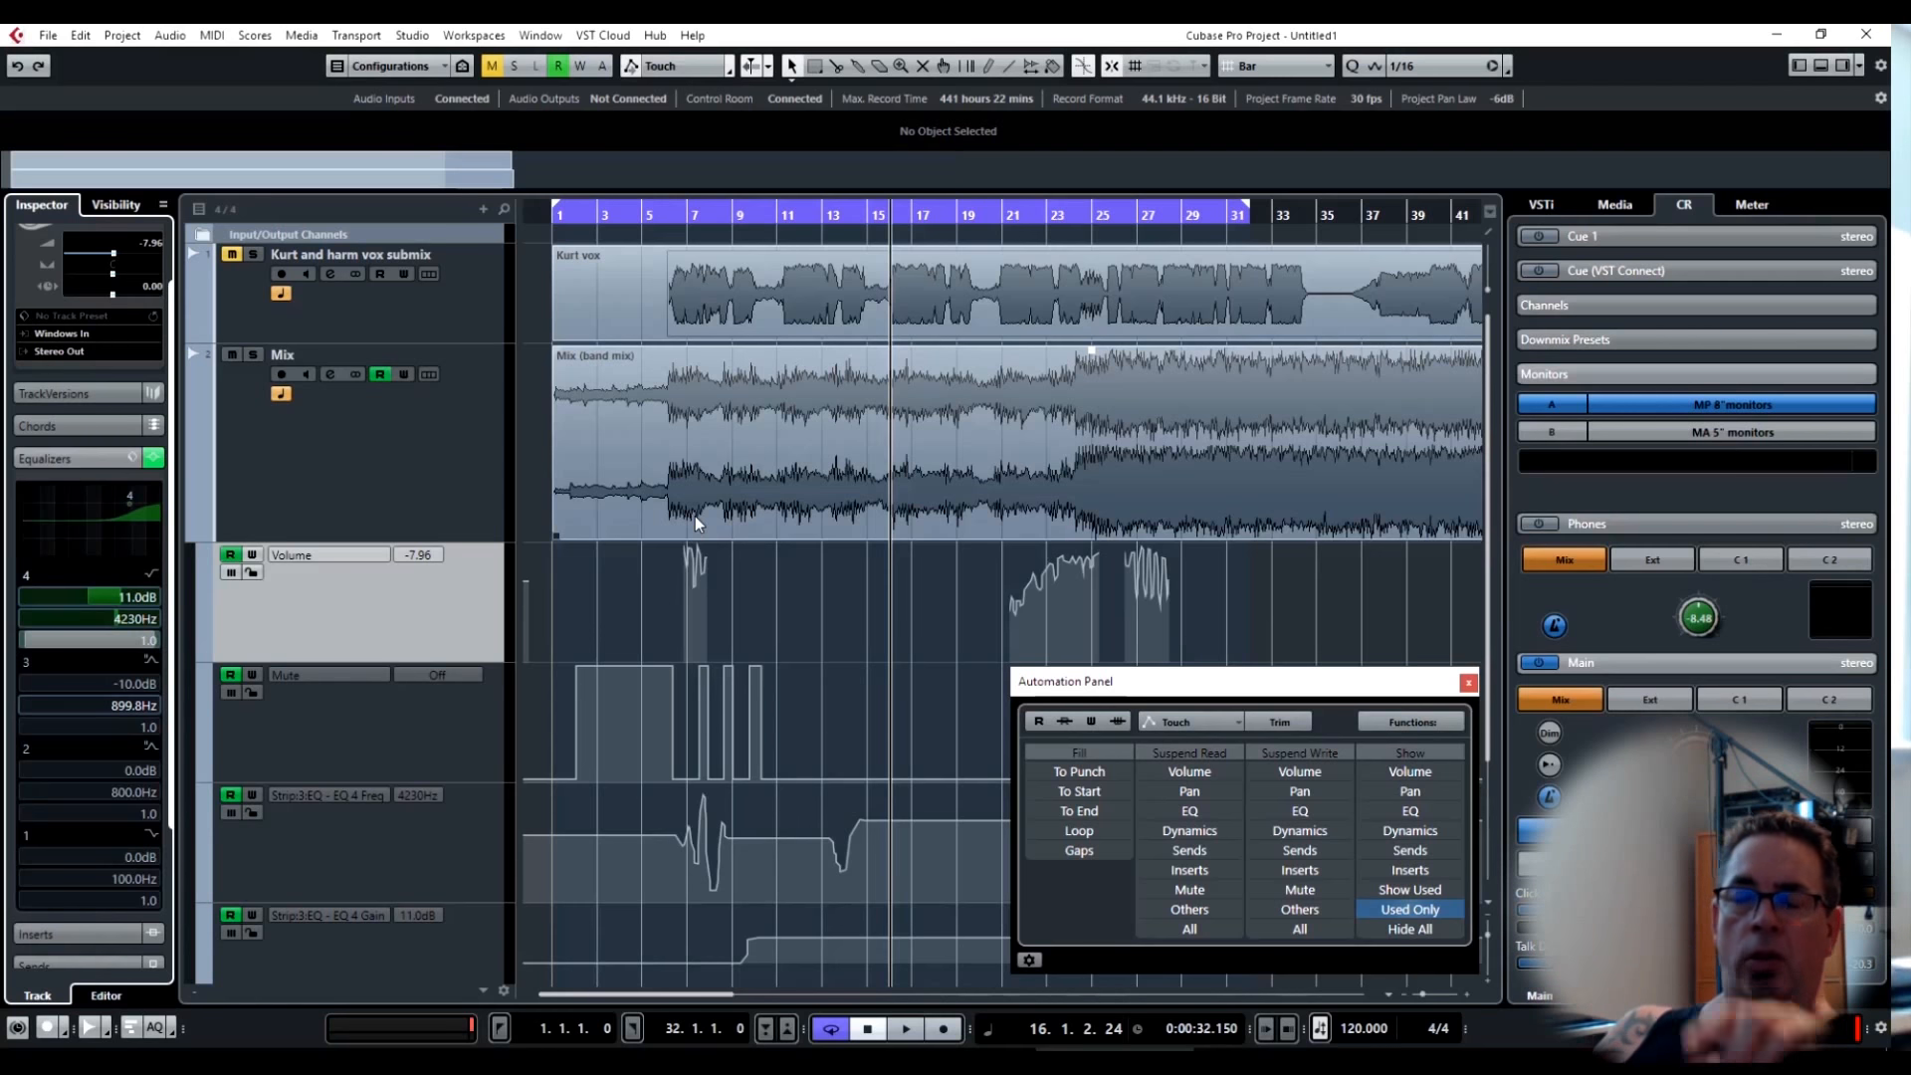
Check the Use Virgin Territory option in the automation settings against the gaps in the Mix volume lane.
{"action": "mouse_move", "coordinate": [832, 577]}
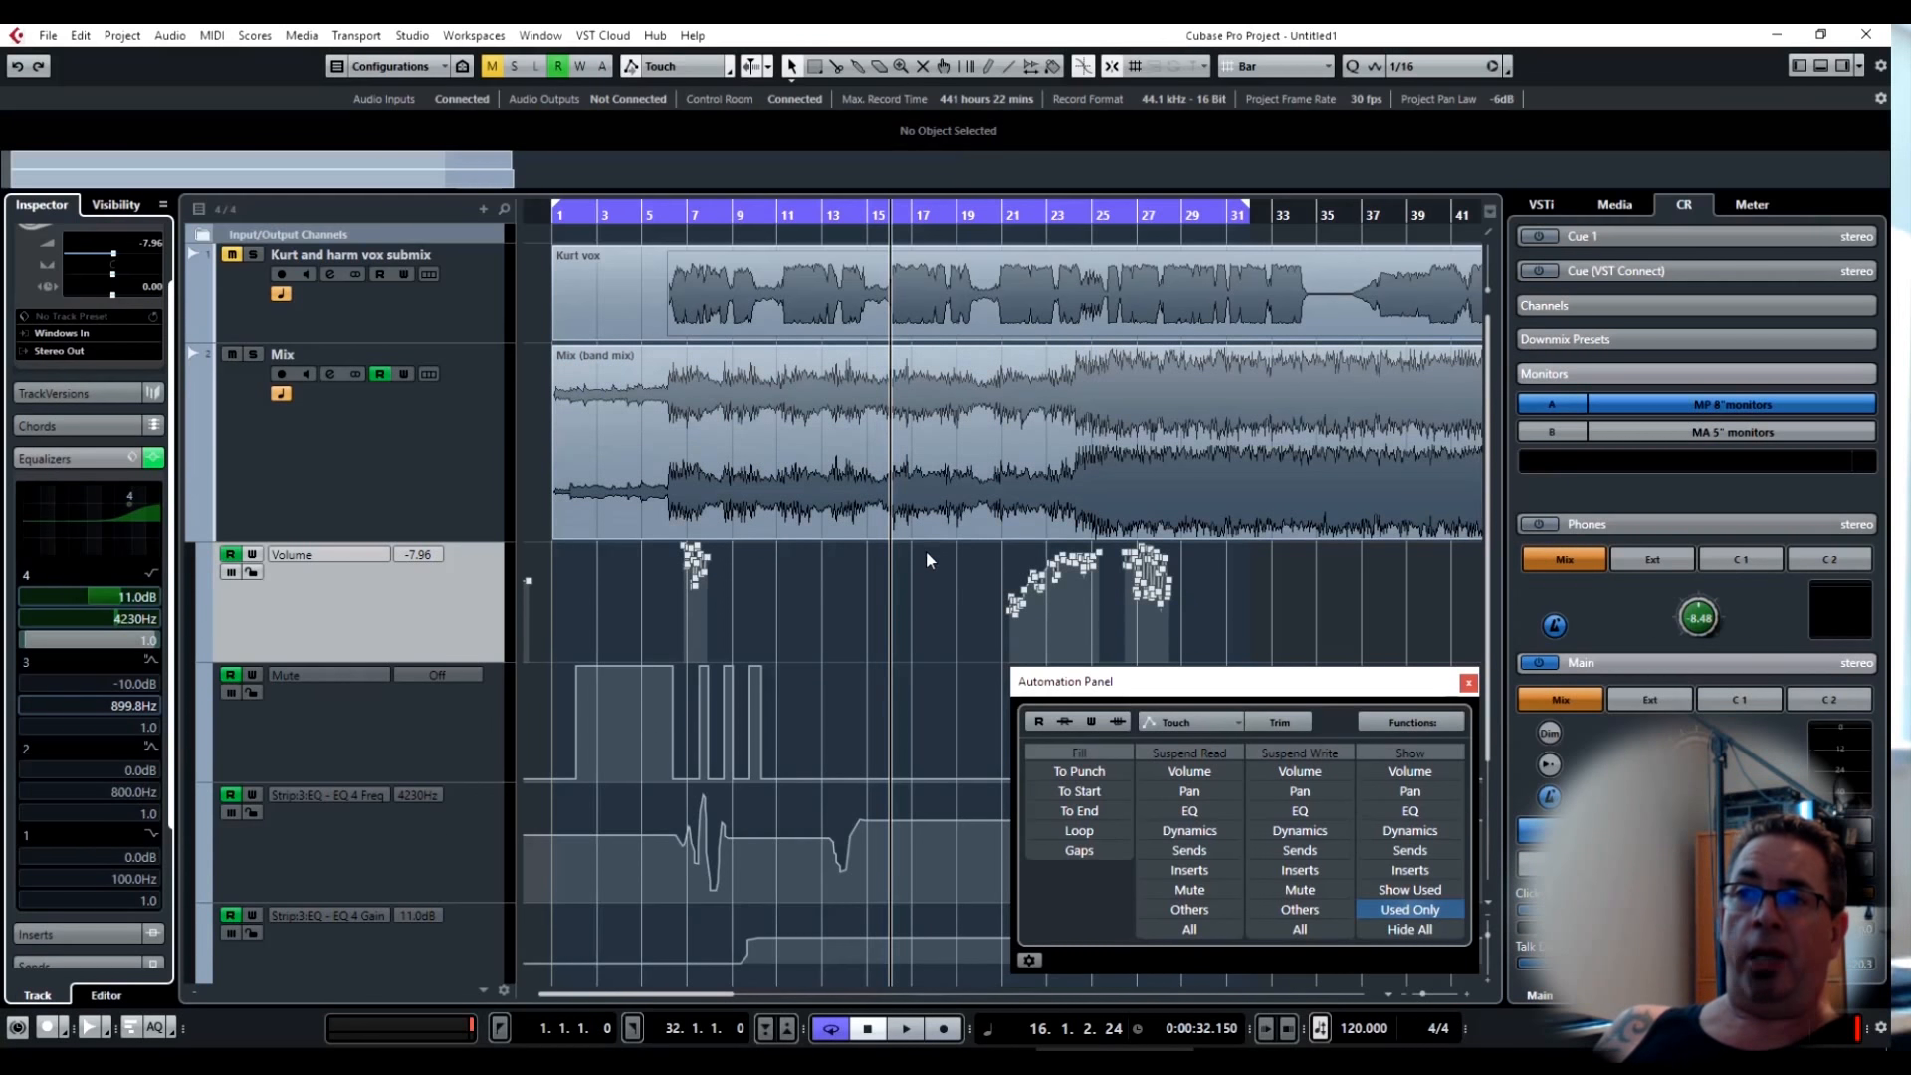
{"action": "left_click", "coordinate": [1029, 959]}
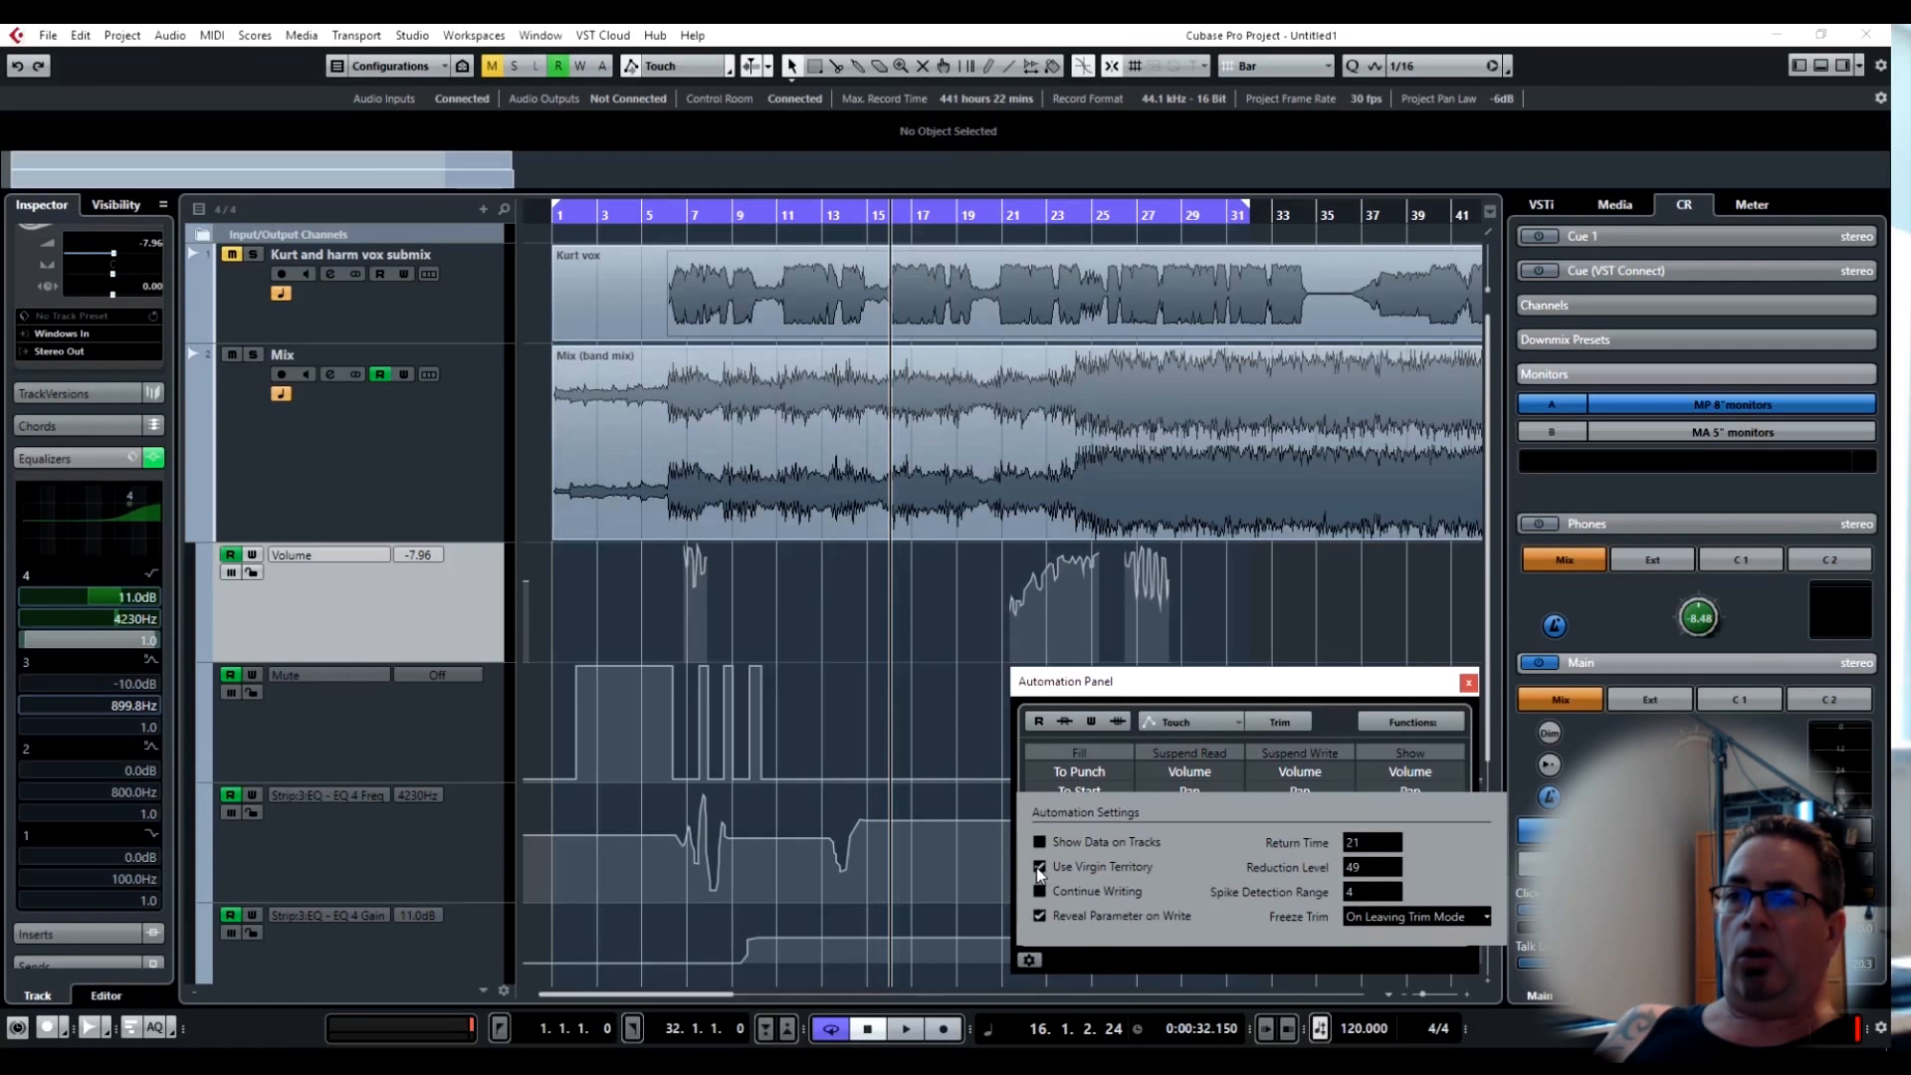
{"action": "left_click", "coordinate": [891, 671]}
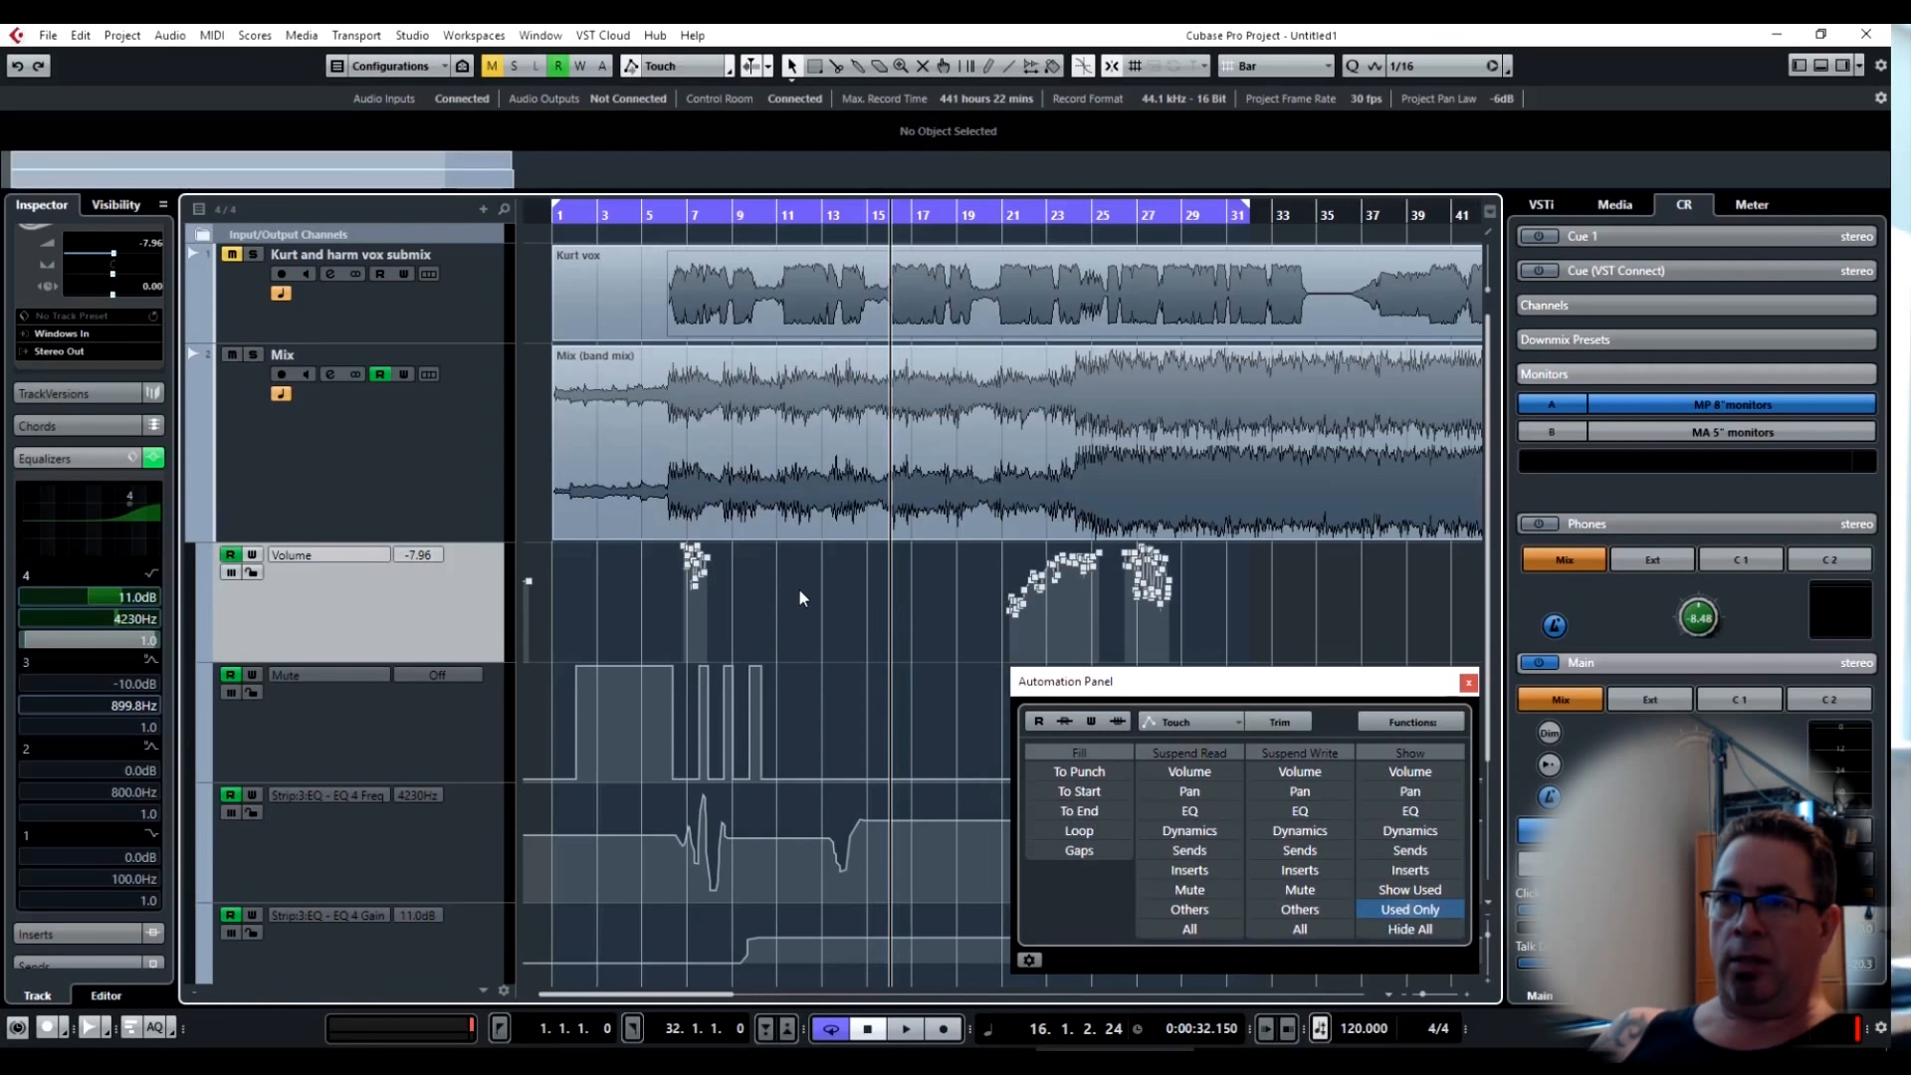
Enable automation writing on the Mix track during playback and write volume changes around bars 18 and 19.
{"action": "key", "text": "space"}
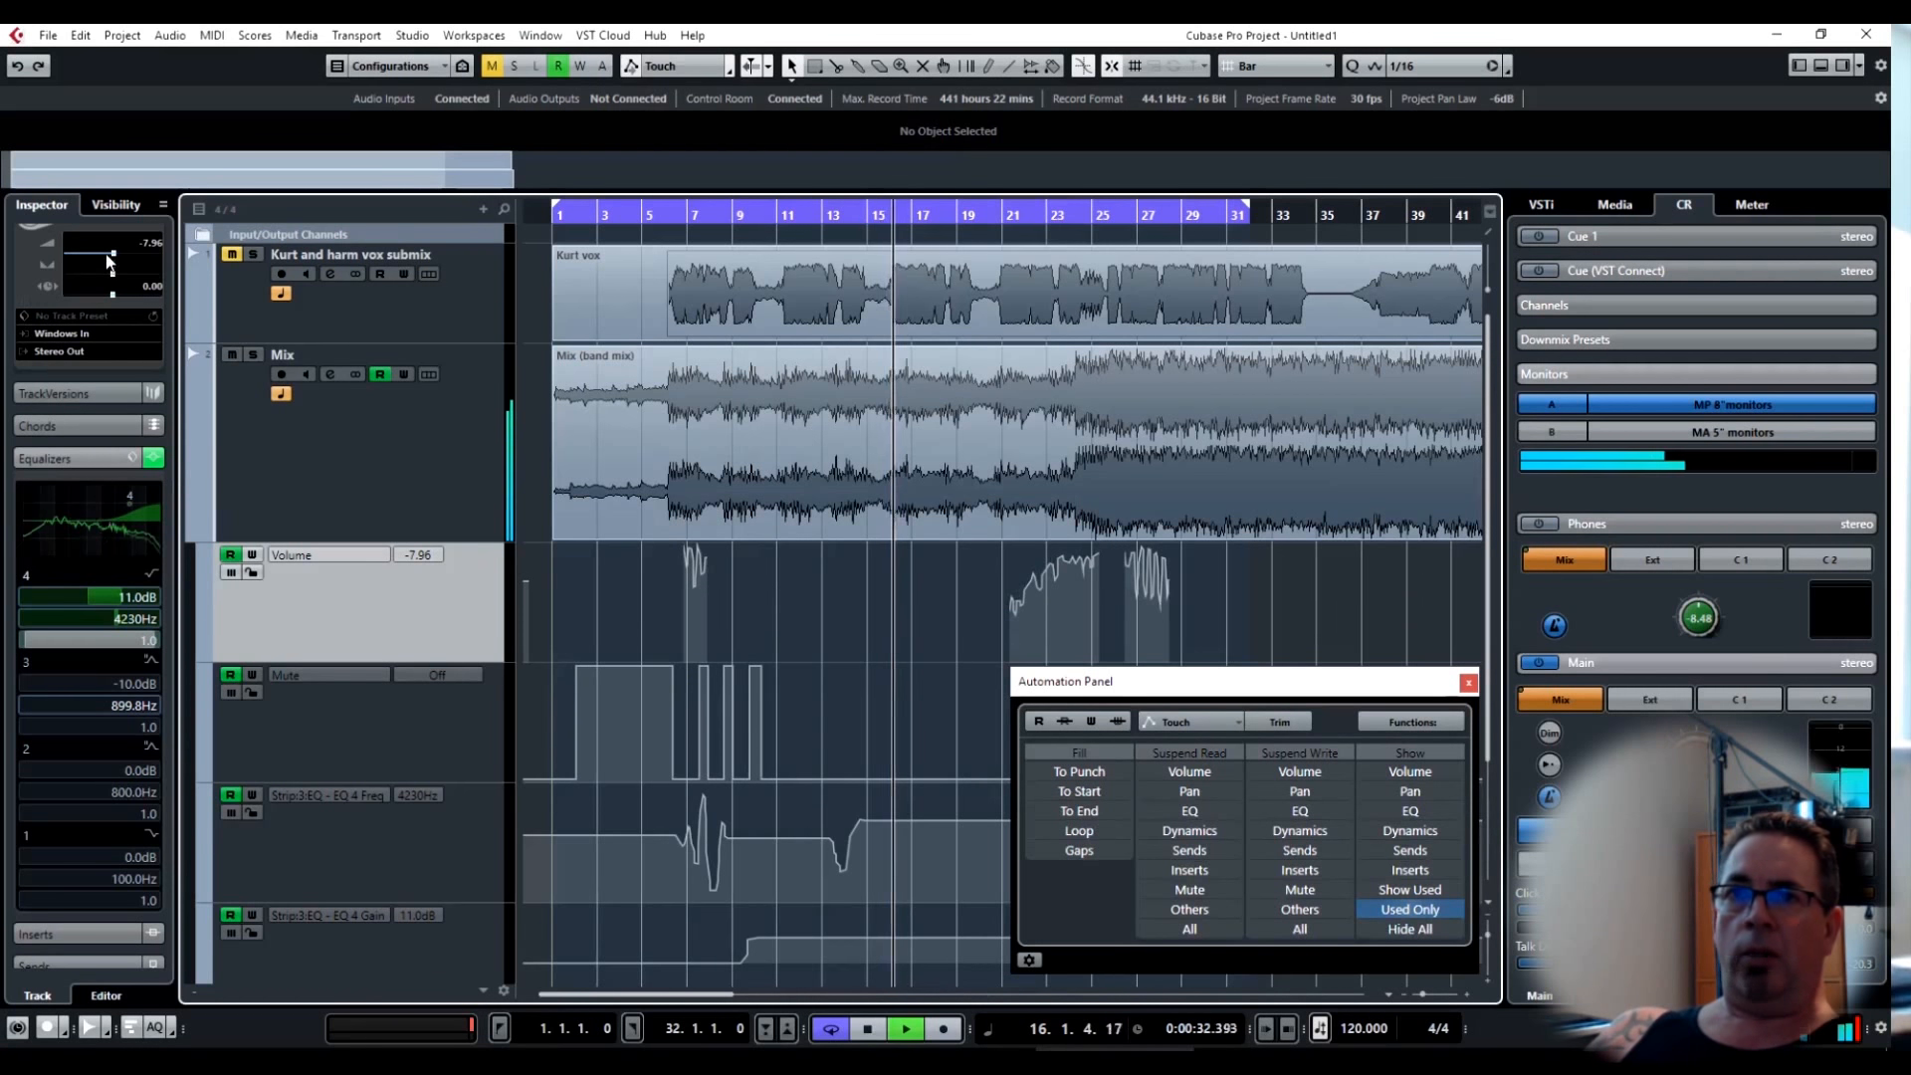
{"action": "mouse_move", "coordinate": [107, 251]}
{"action": "left_mouse_down"}
{"action": "mouse_move", "coordinate": [105, 295]}
{"action": "mouse_move", "coordinate": [103, 218]}
{"action": "mouse_move", "coordinate": [116, 318]}
{"action": "left_mouse_up"}
{"action": "left_click", "coordinate": [249, 553]}
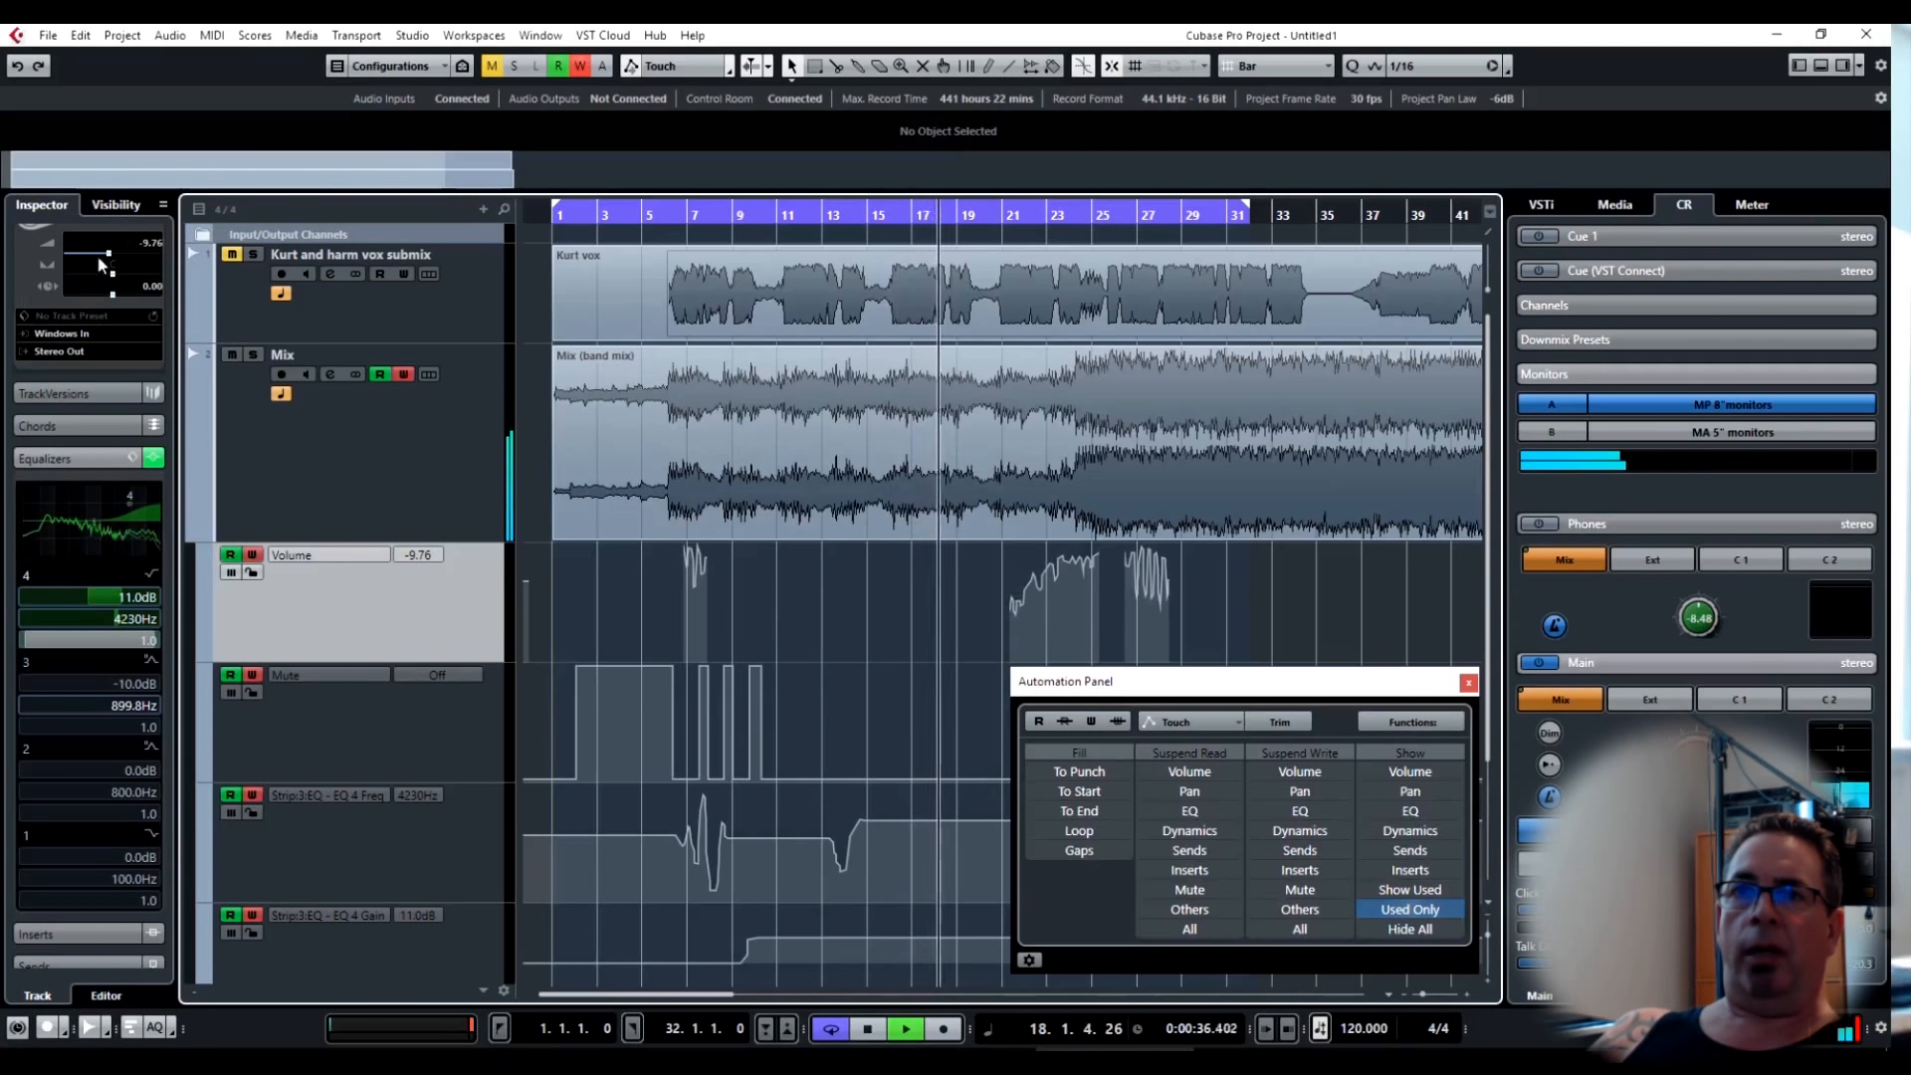
{"action": "mouse_move", "coordinate": [99, 254]}
{"action": "left_mouse_down"}
{"action": "mouse_move", "coordinate": [97, 296]}
{"action": "mouse_move", "coordinate": [135, 195]}
{"action": "mouse_move", "coordinate": [139, 209]}
{"action": "left_mouse_up"}
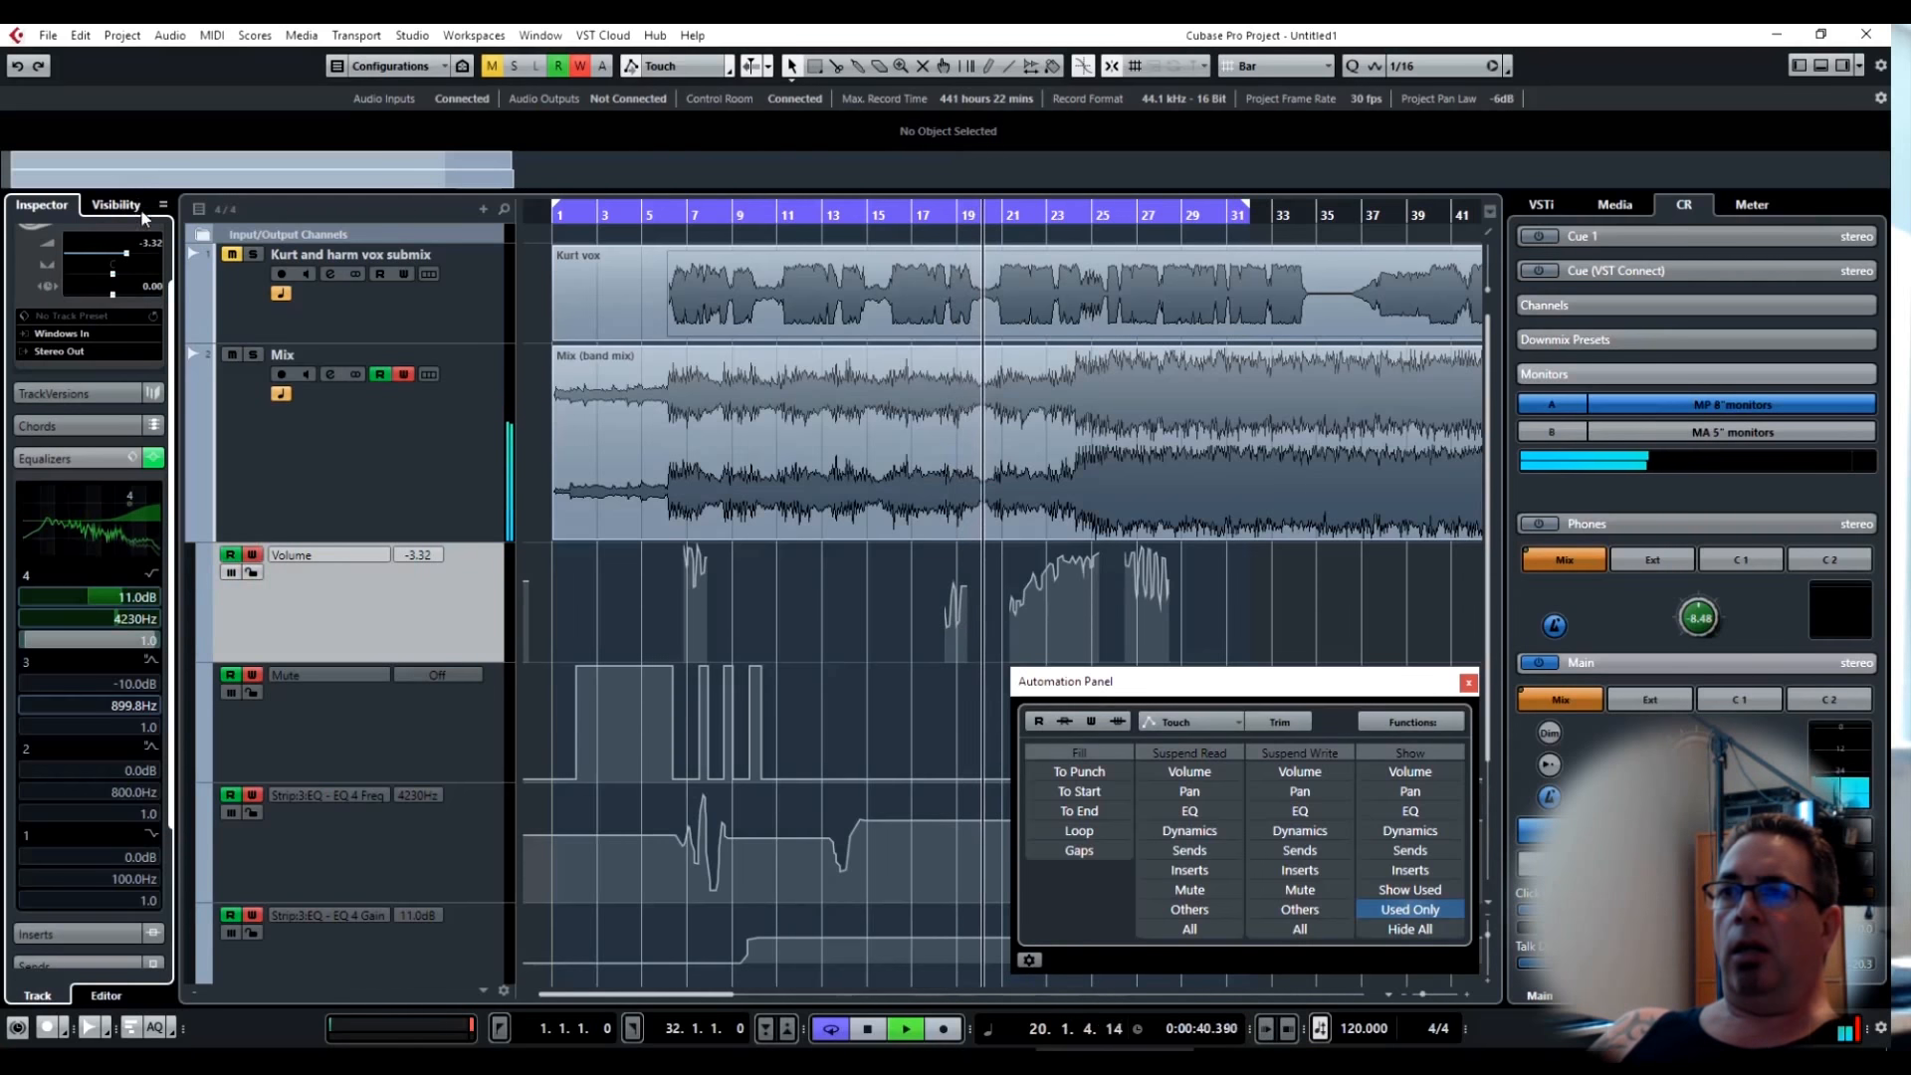
{"action": "key", "text": "space"}
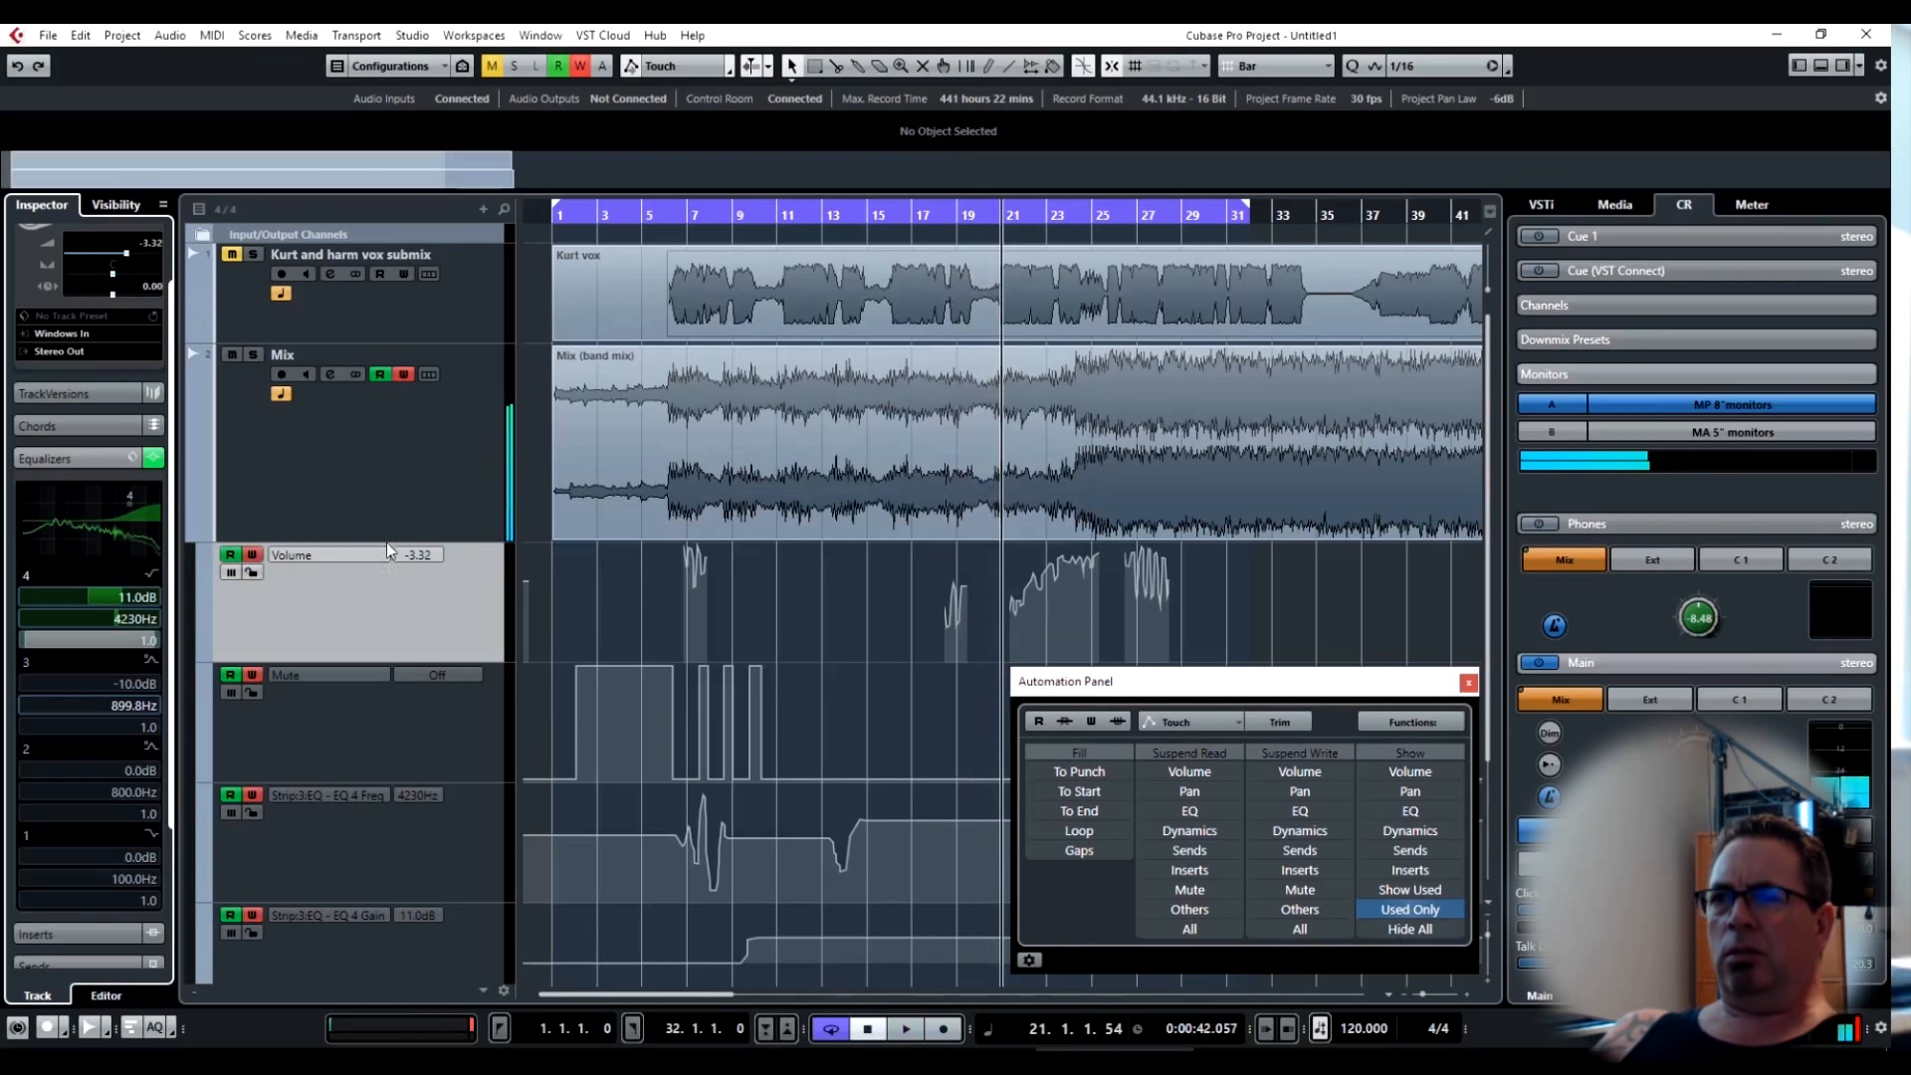
{"action": "left_click", "coordinate": [983, 611]}
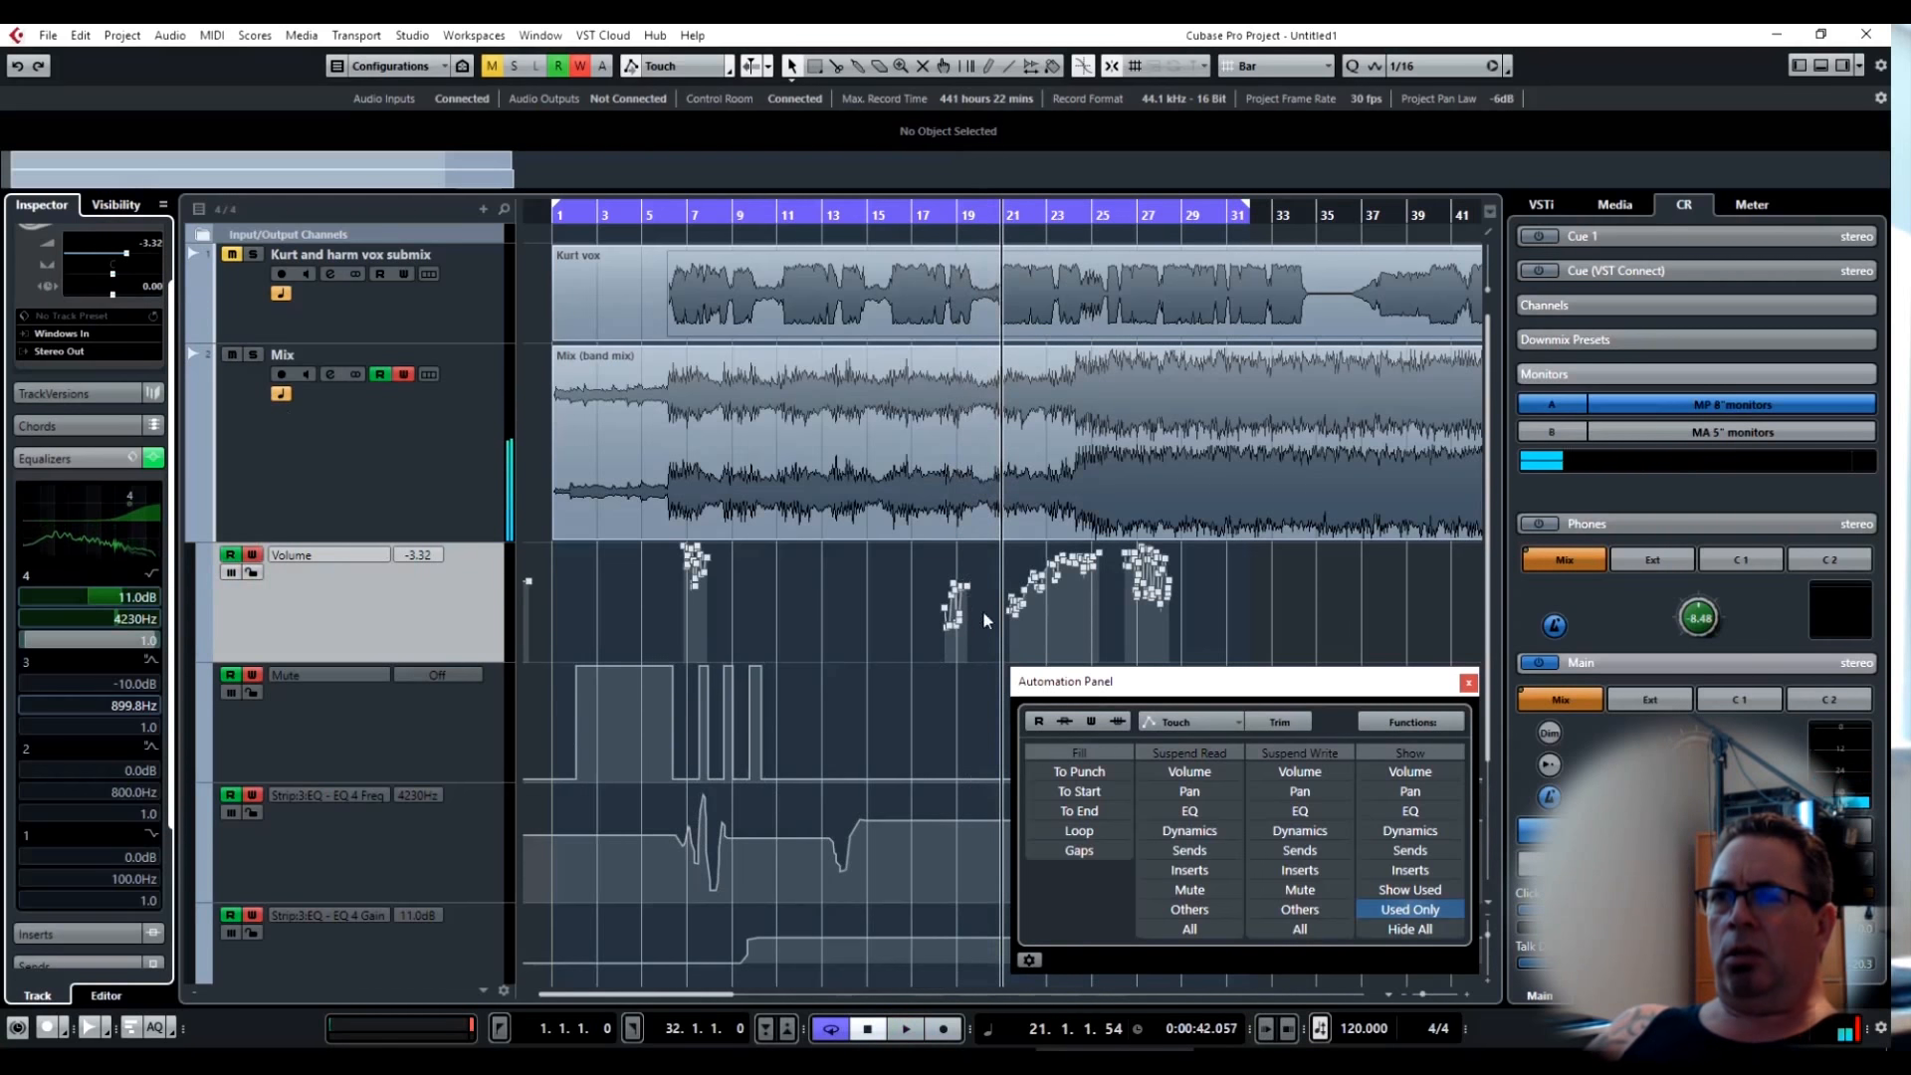
Turn off Use Virgin Territory in the automation settings.
{"action": "left_click", "coordinate": [1029, 960]}
{"action": "left_click", "coordinate": [1029, 960]}
{"action": "left_click", "coordinate": [739, 706]}
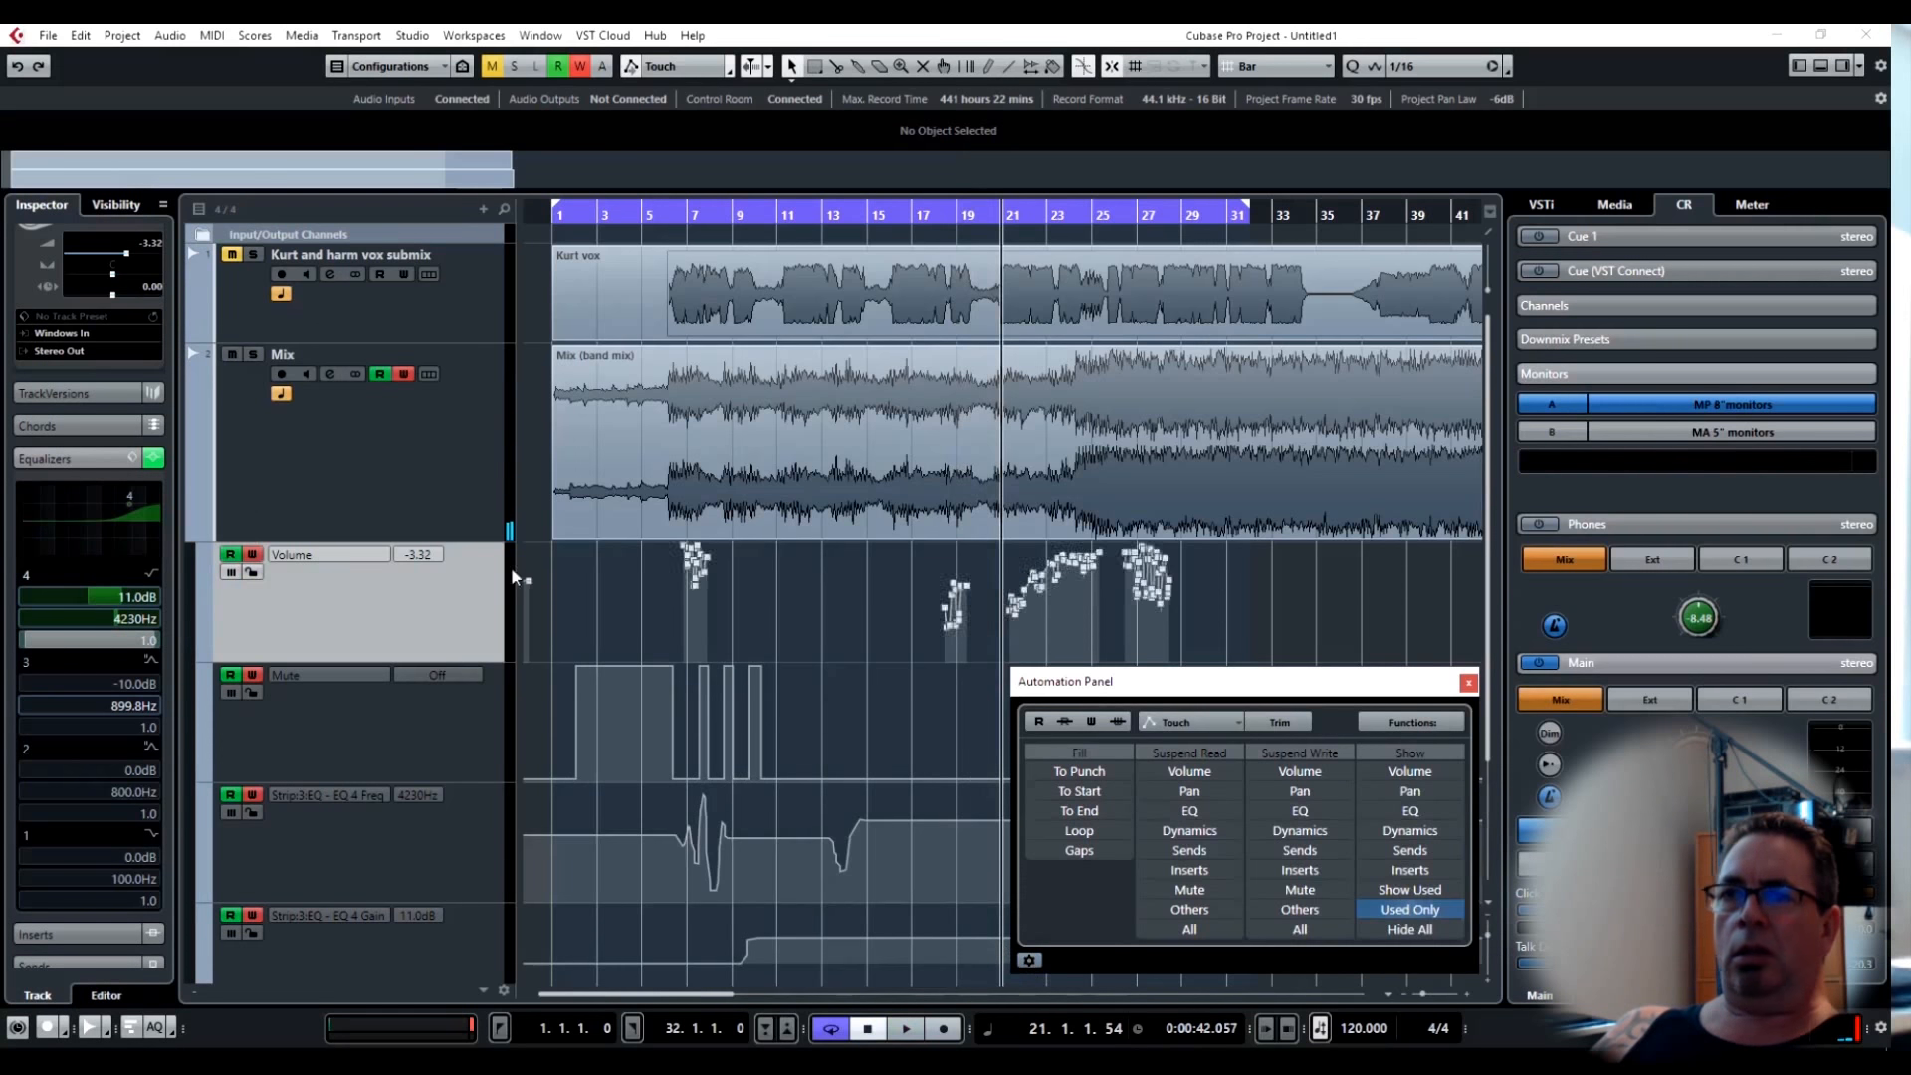
Delete the automation of the Mix track's Volume lane and check the automation settings.
{"action": "right_click", "coordinate": [438, 603]}
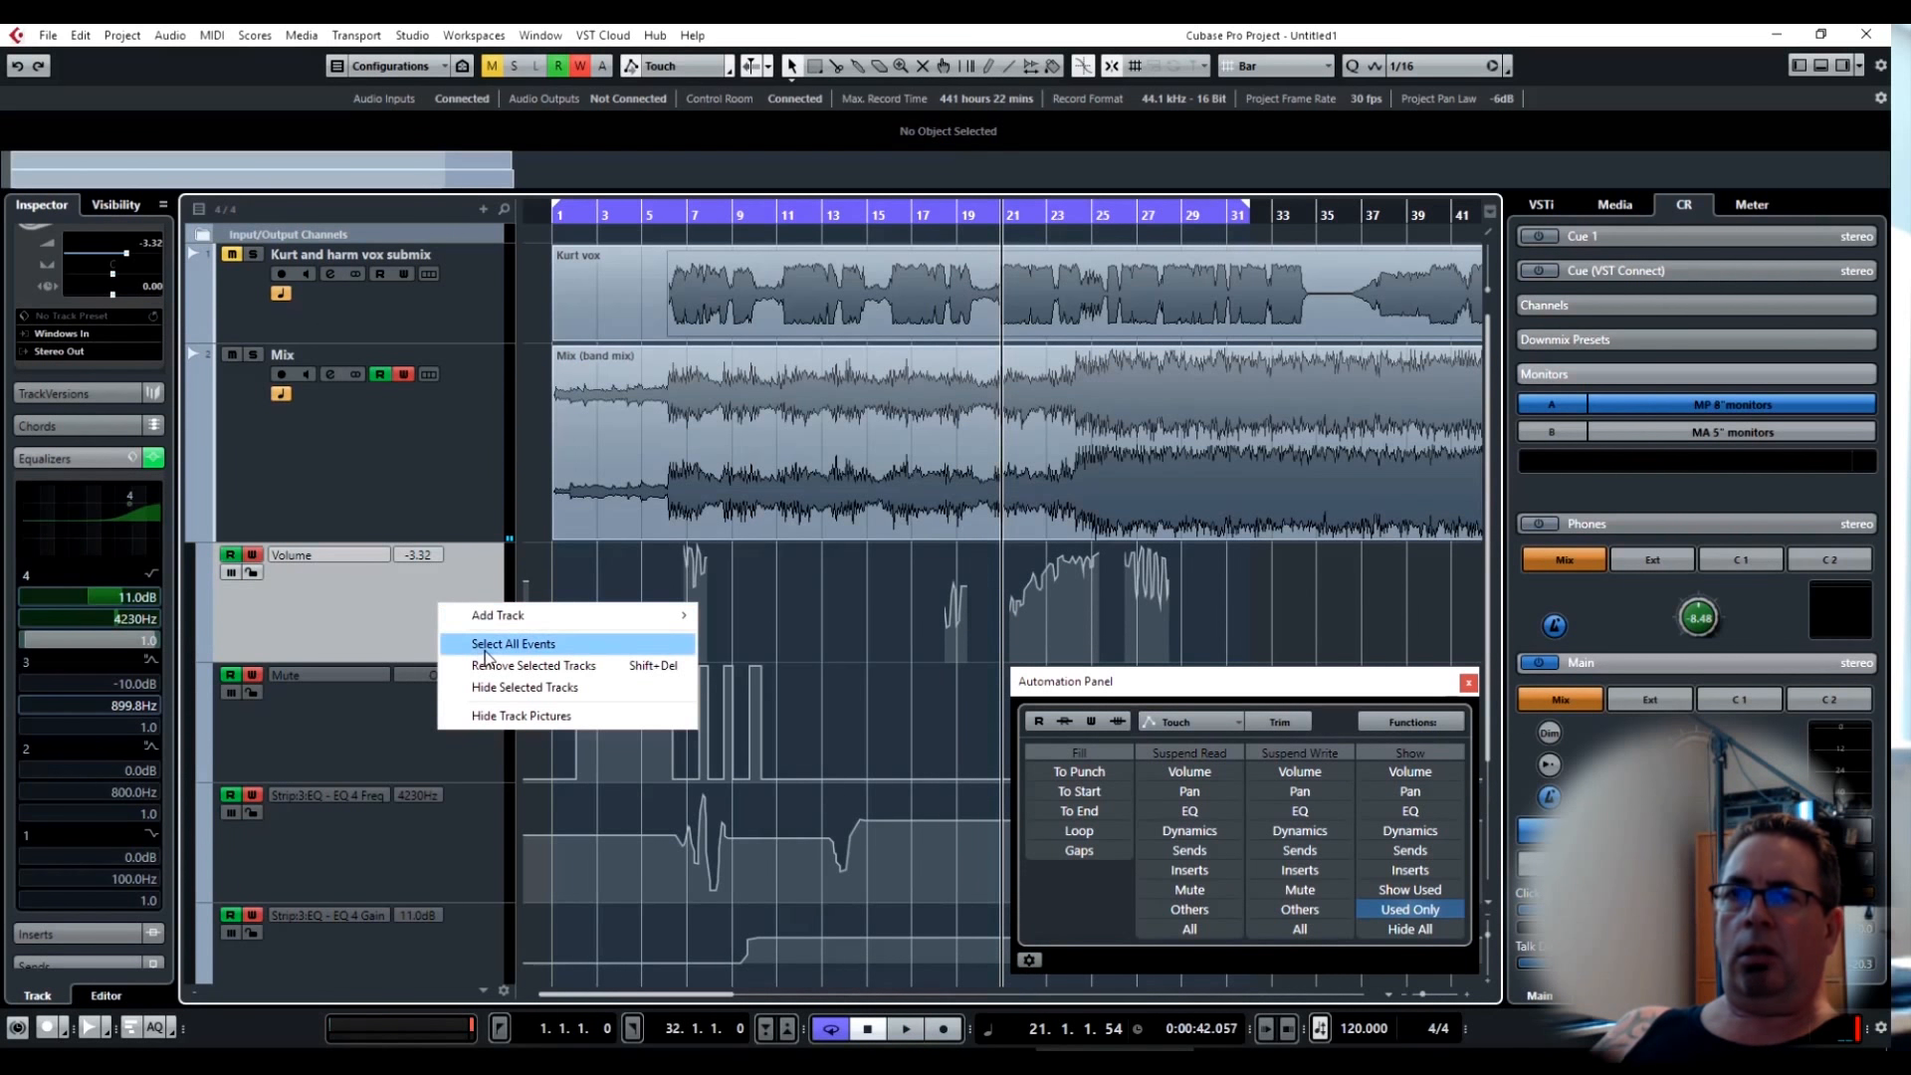
{"action": "left_click", "coordinate": [428, 627]}
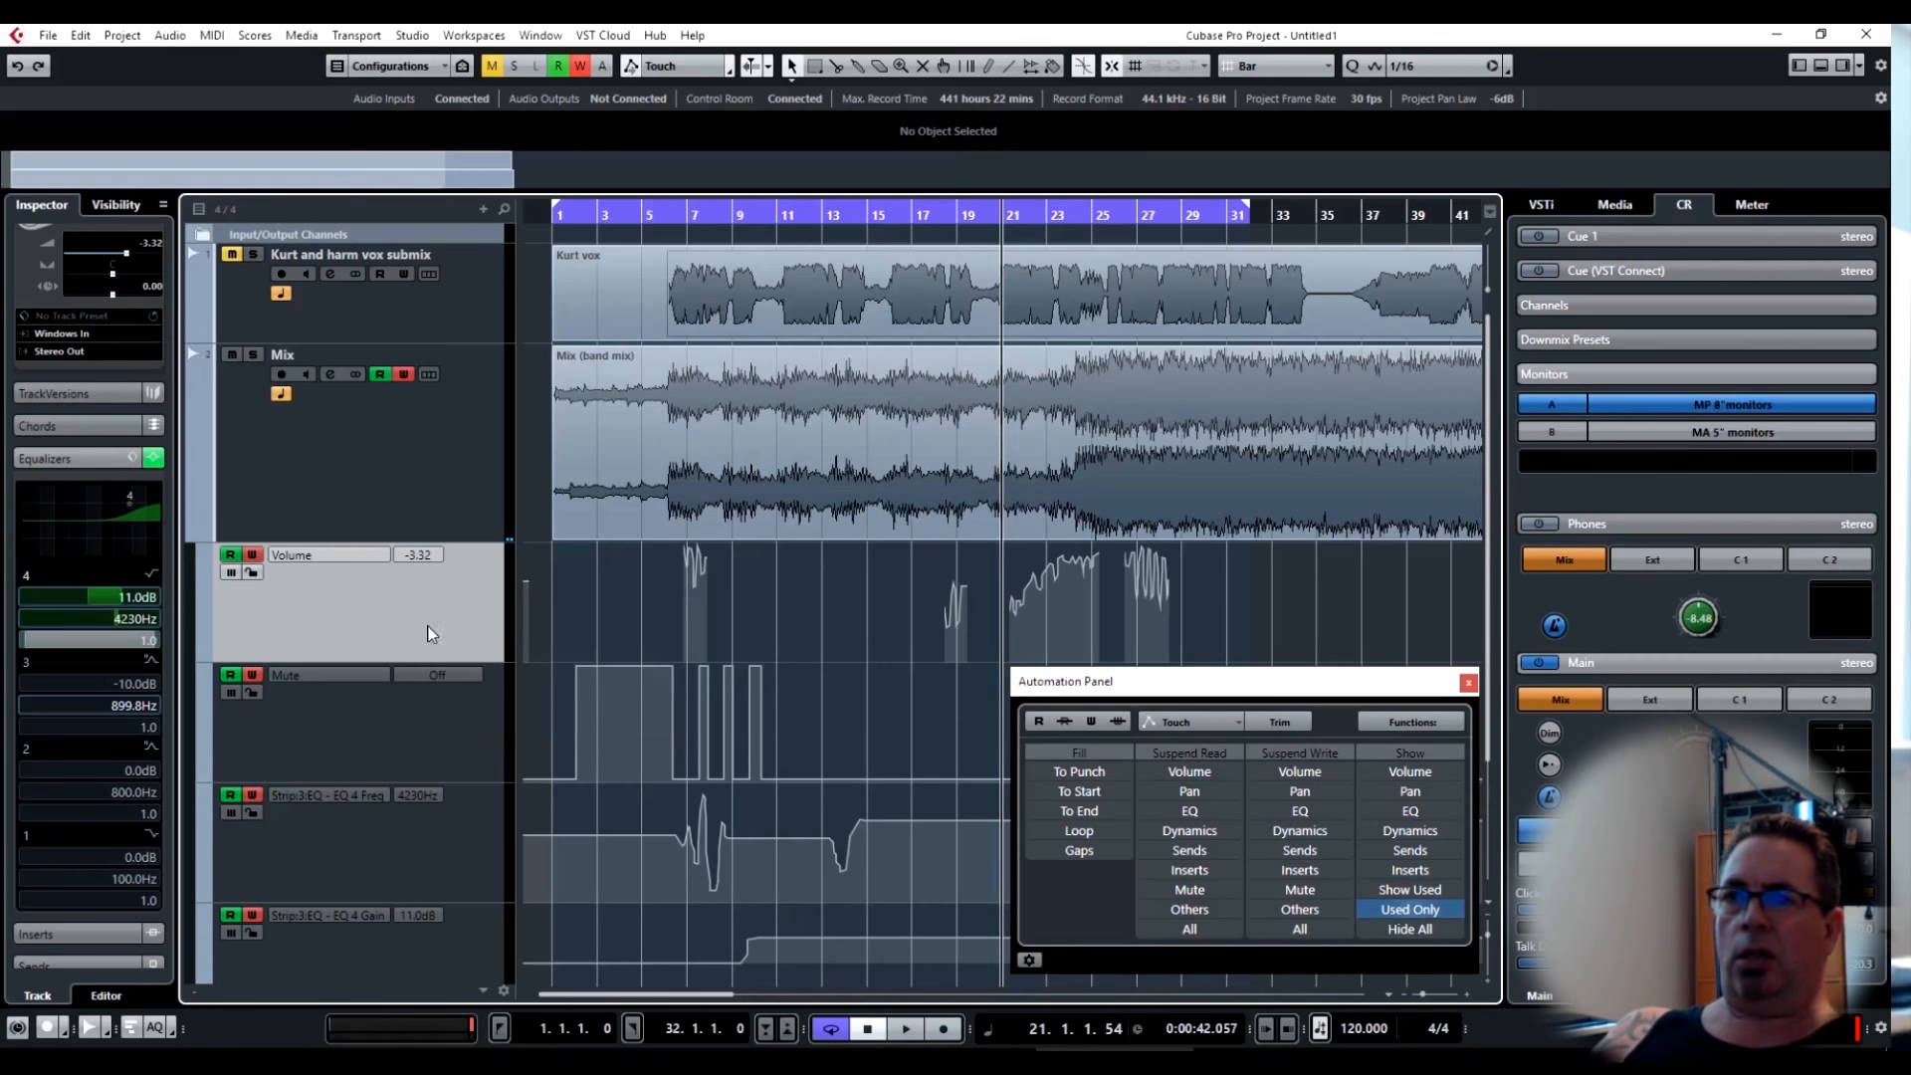
{"action": "left_click", "coordinate": [1419, 731]}
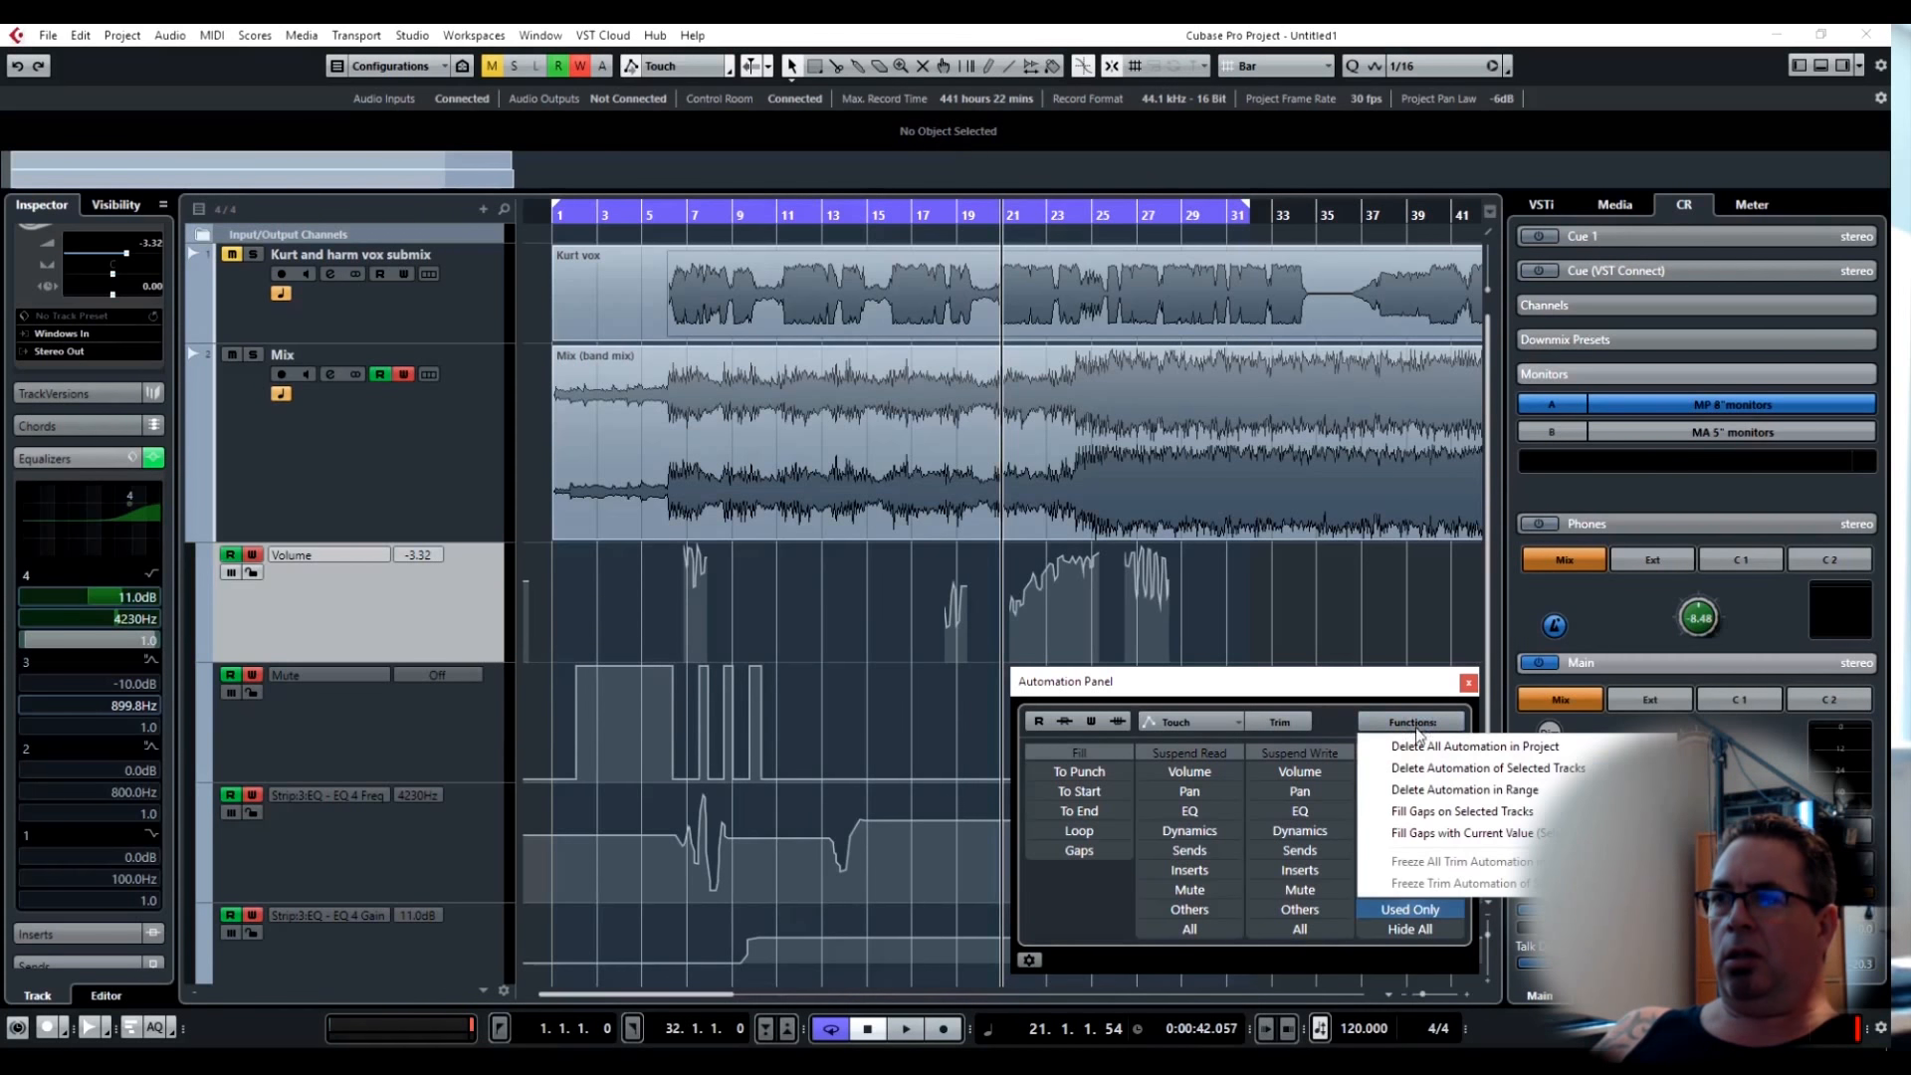
{"action": "left_click", "coordinate": [1420, 773]}
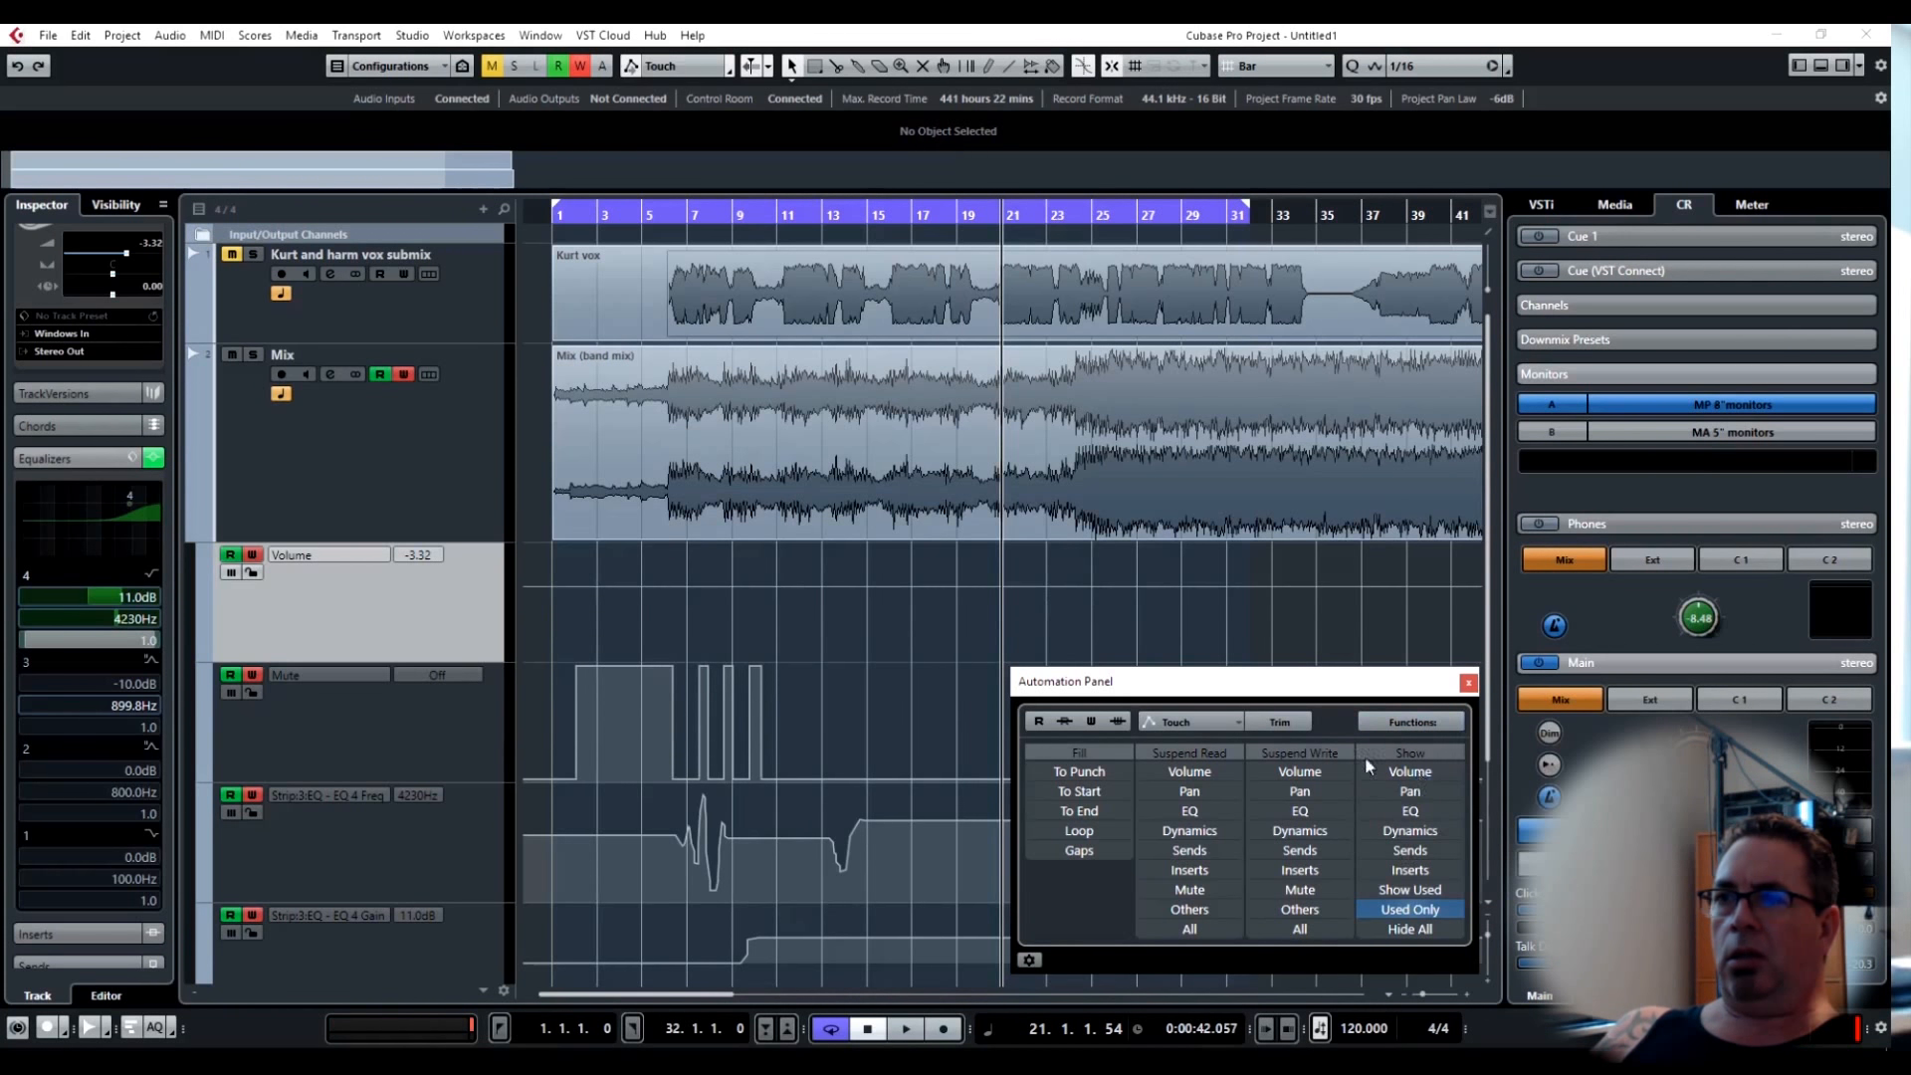
{"action": "left_click", "coordinate": [1036, 966]}
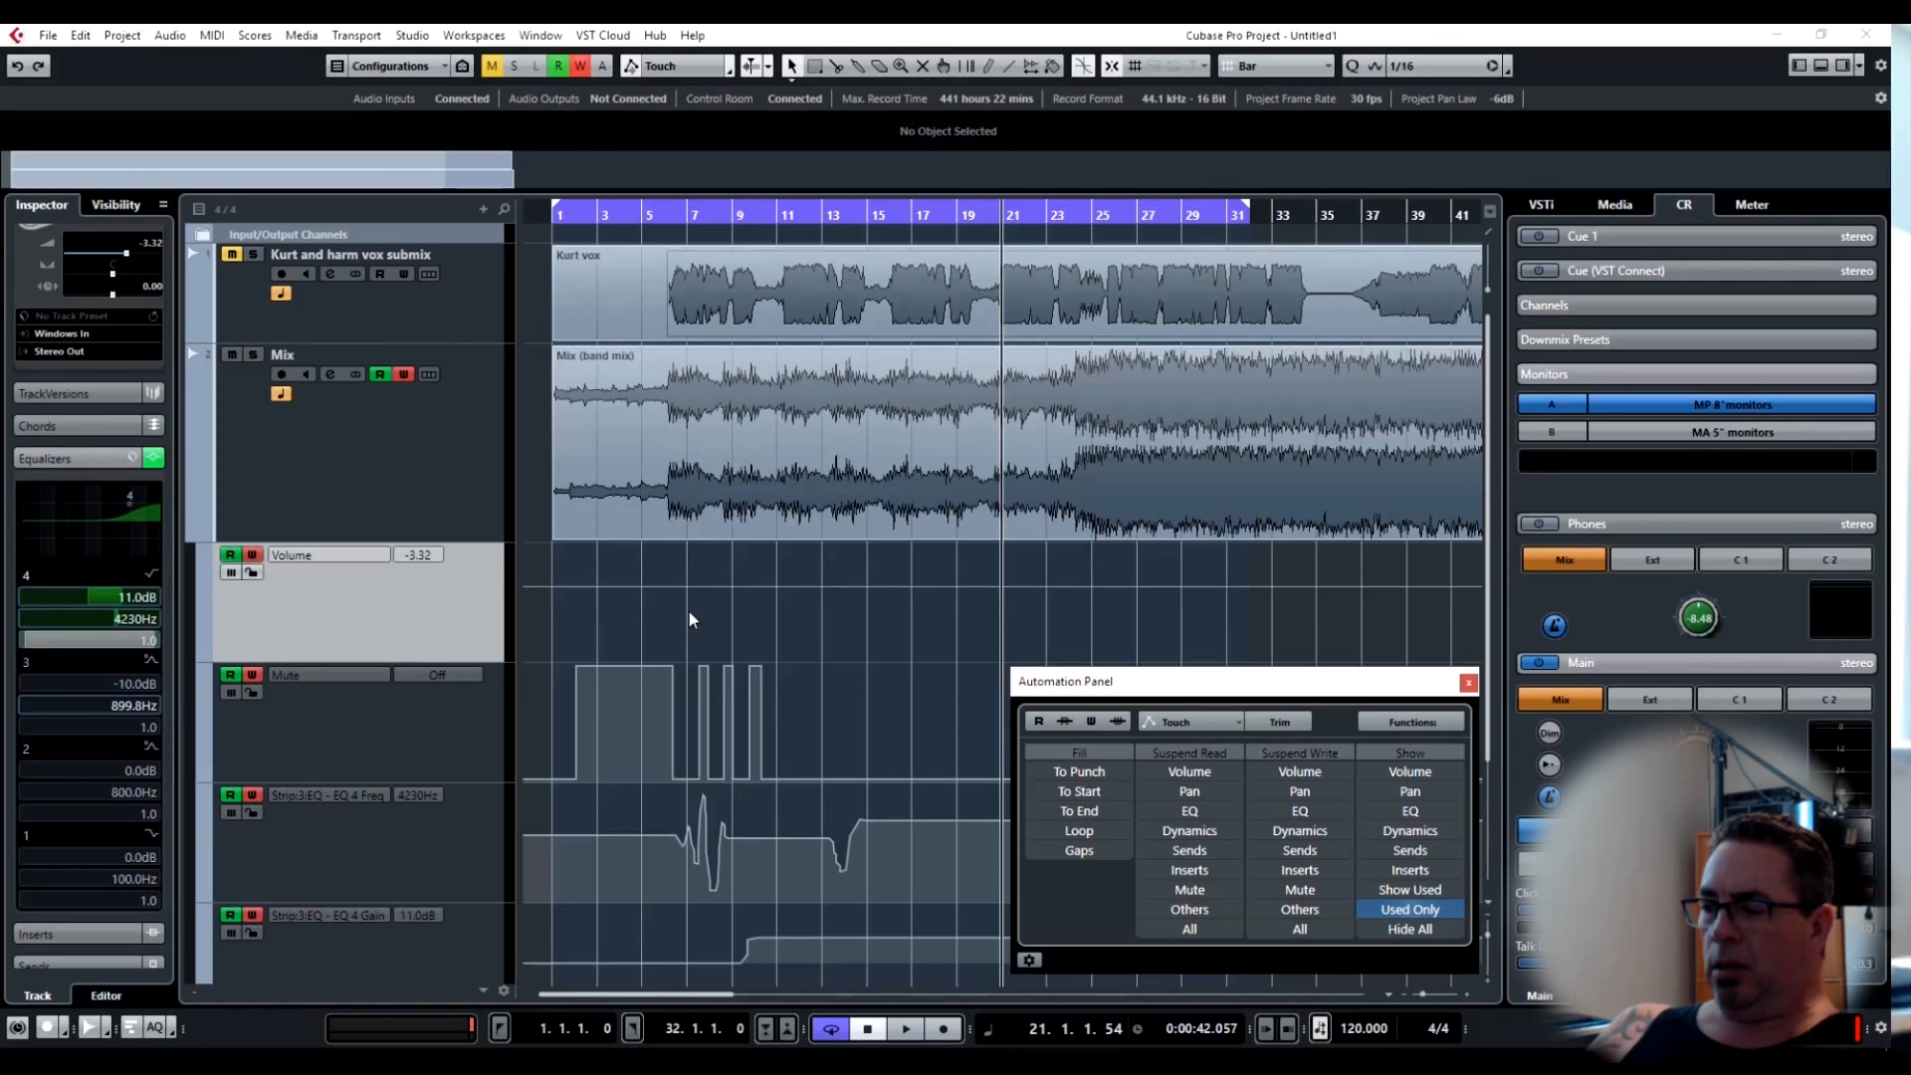
Play from the project start with writing enabled and touch the Mix volume control at about bar 2.
{"action": "key", "text": "Home"}
{"action": "key", "text": "space"}
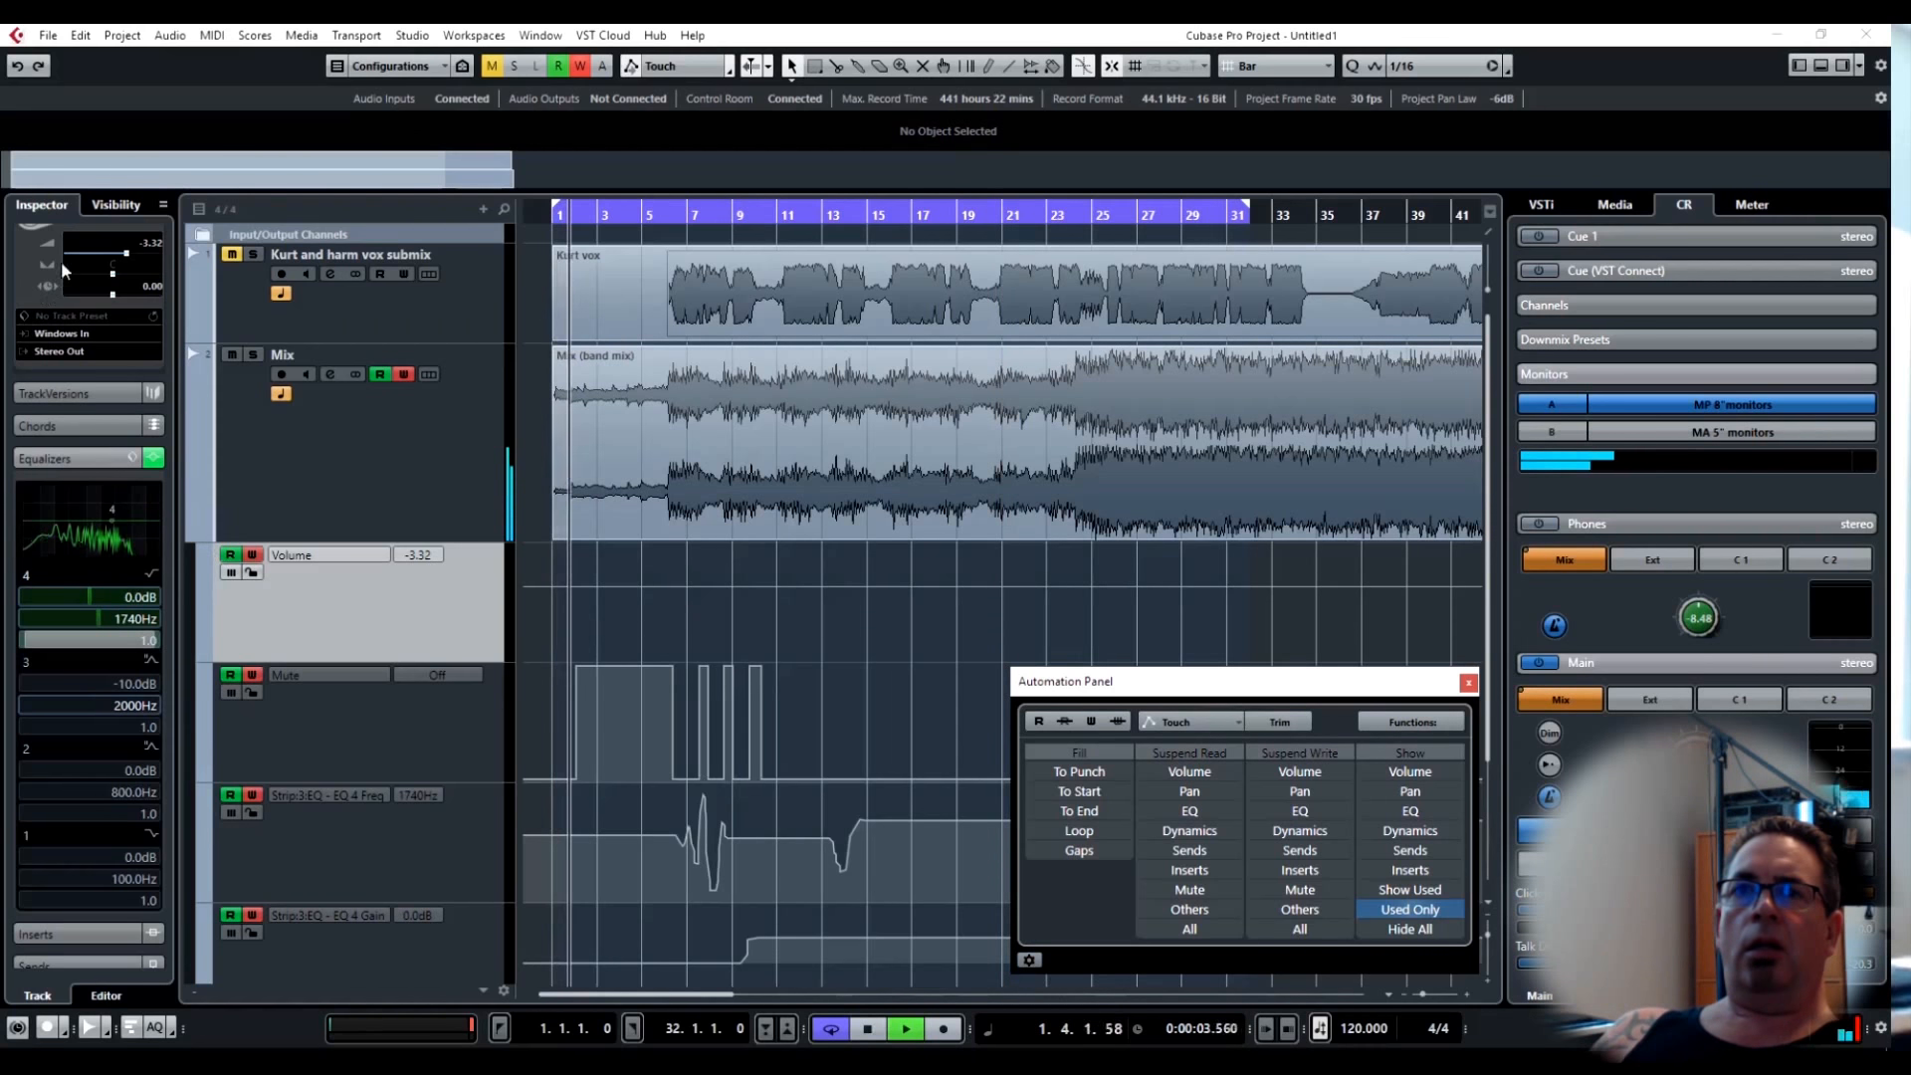
{"action": "left_click", "coordinate": [94, 248]}
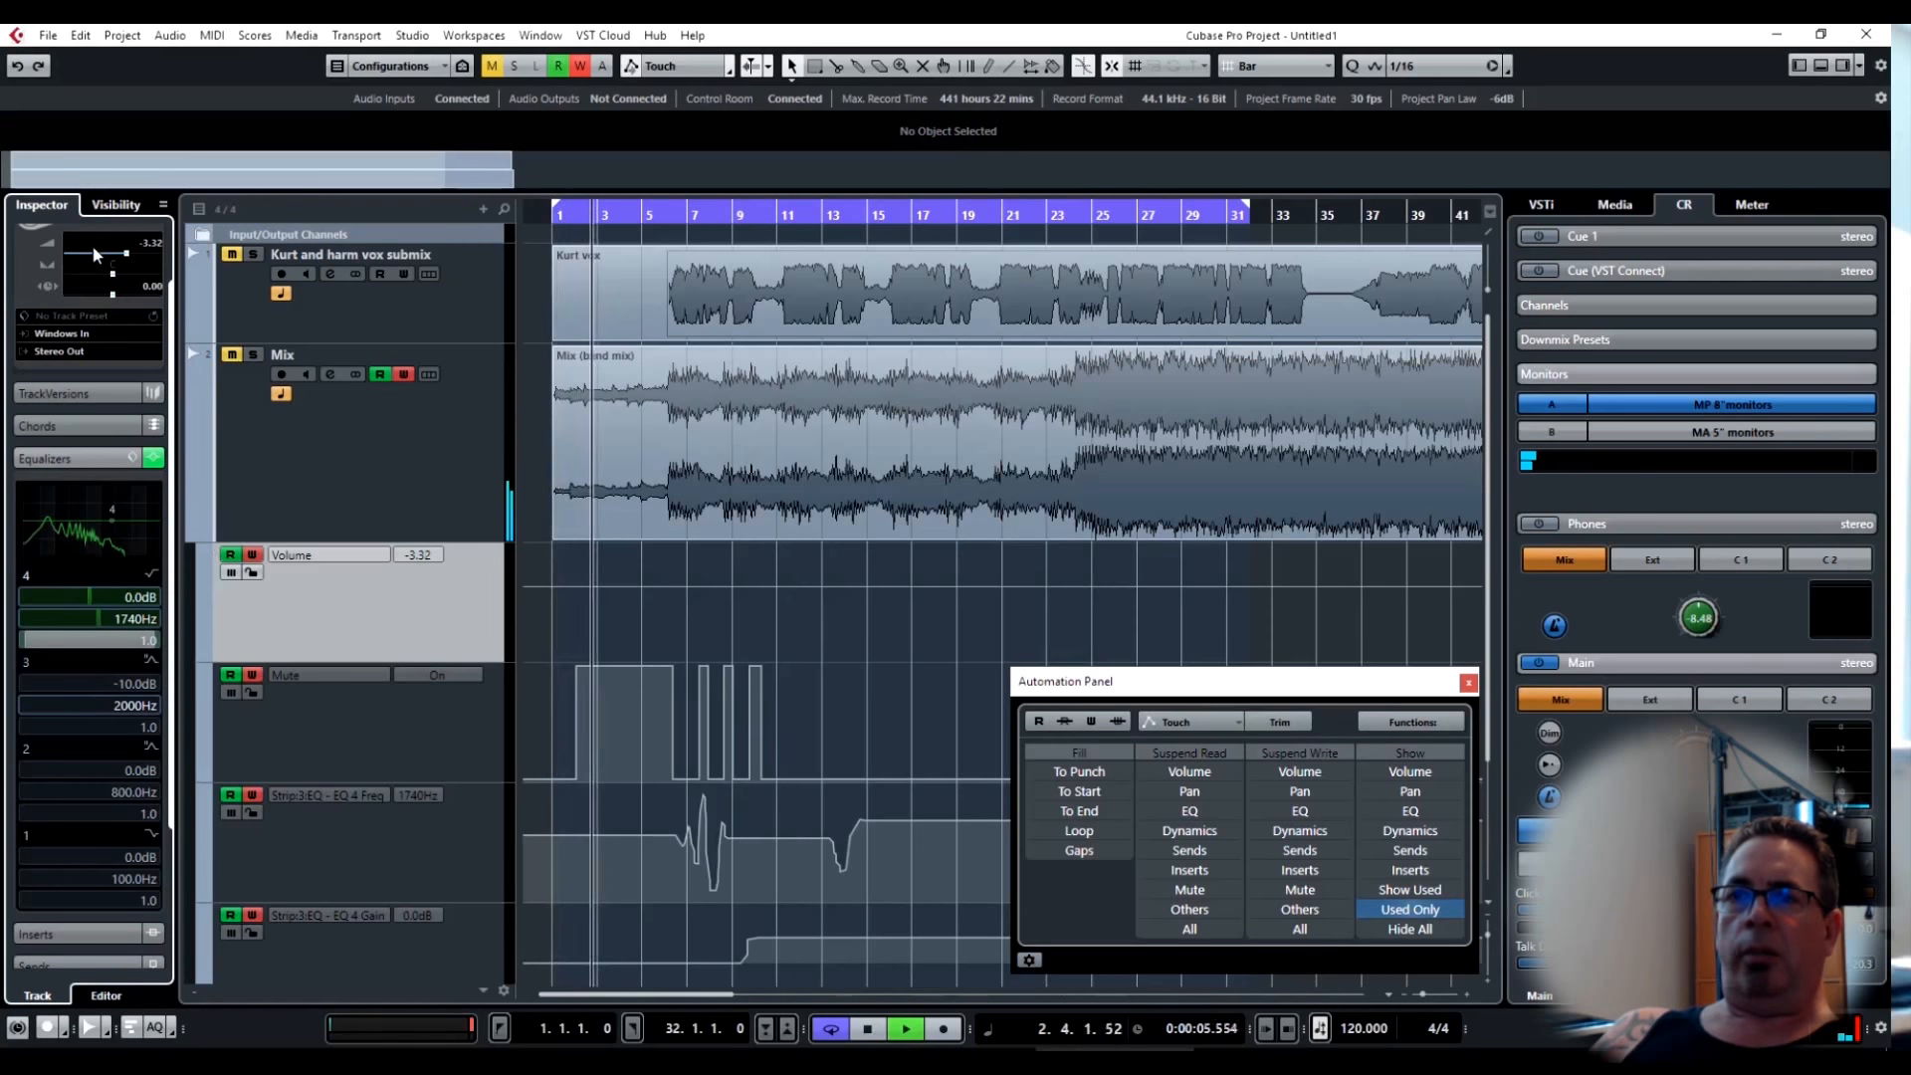
Delete the automation of the Mix track's EQ 4 Freq lane and its Mute lane.
{"action": "left_click", "coordinate": [303, 864]}
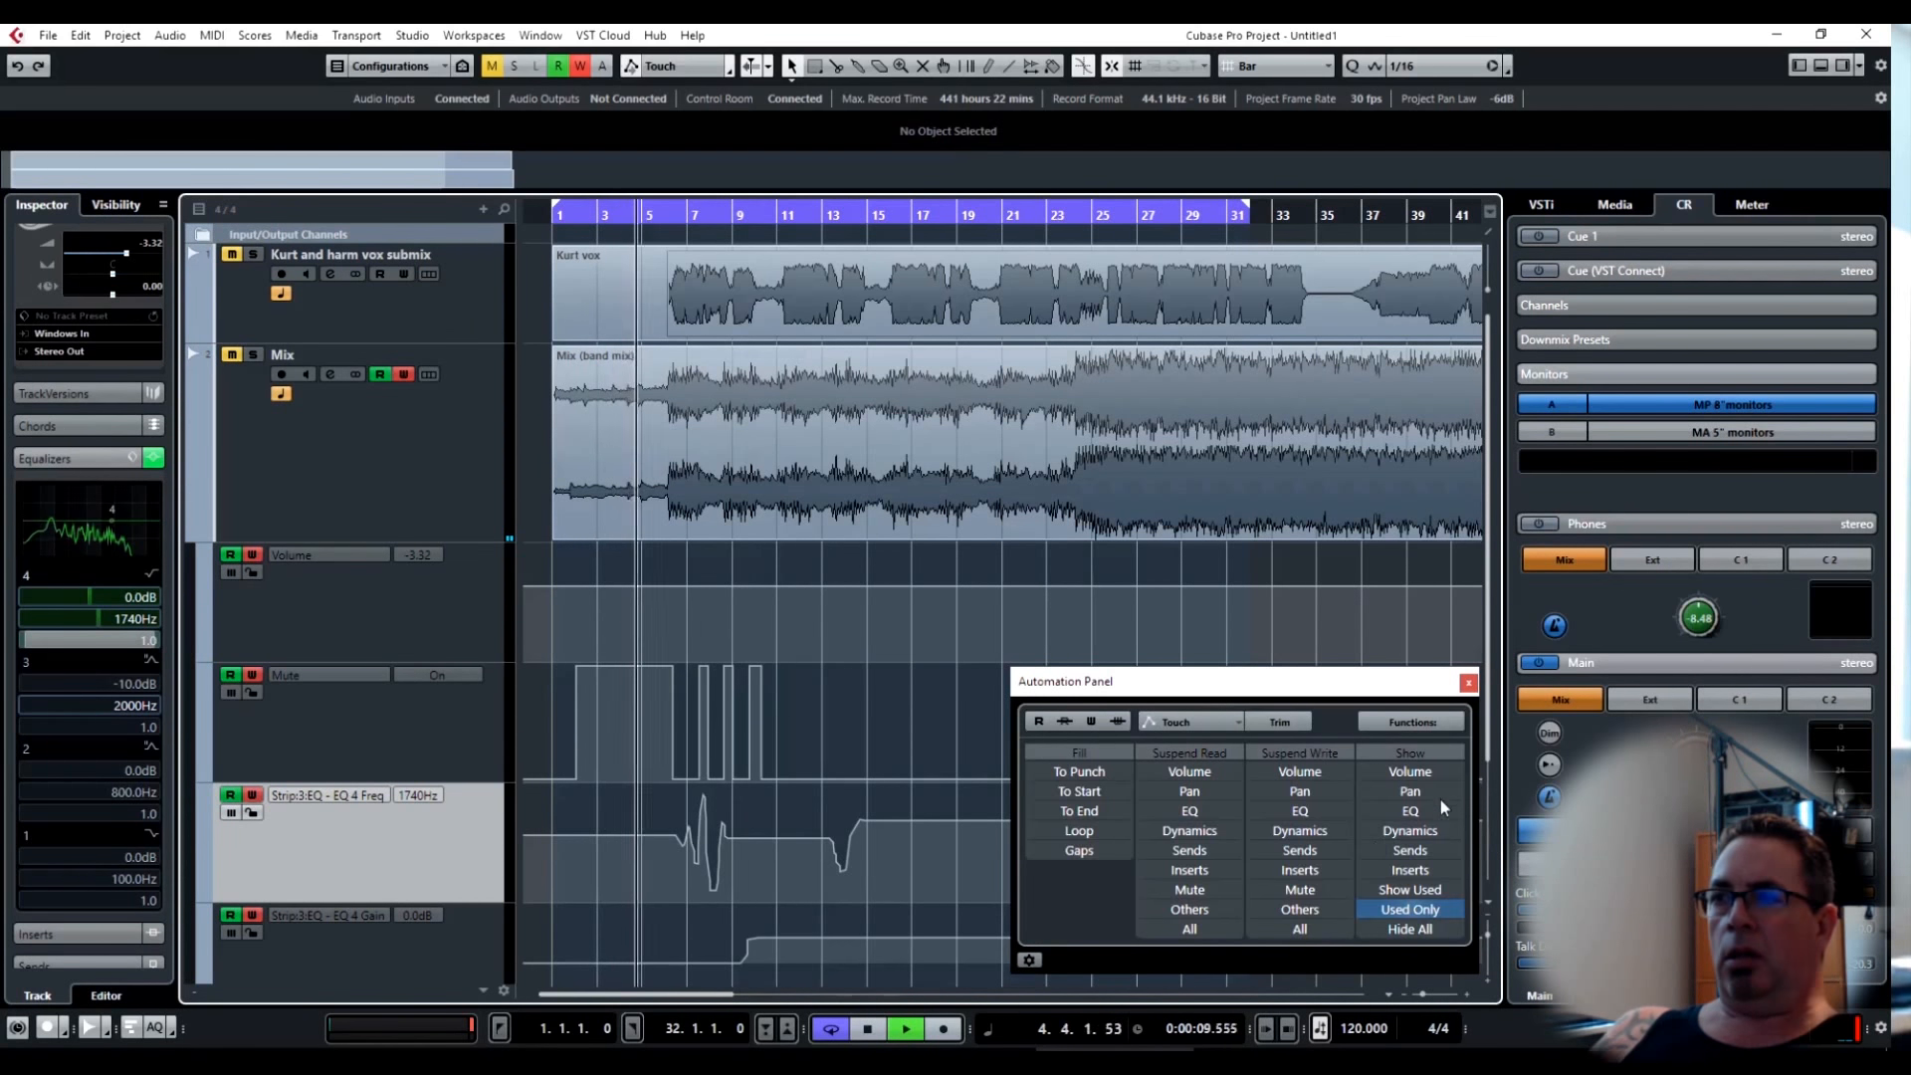
{"action": "left_click", "coordinate": [1413, 725]}
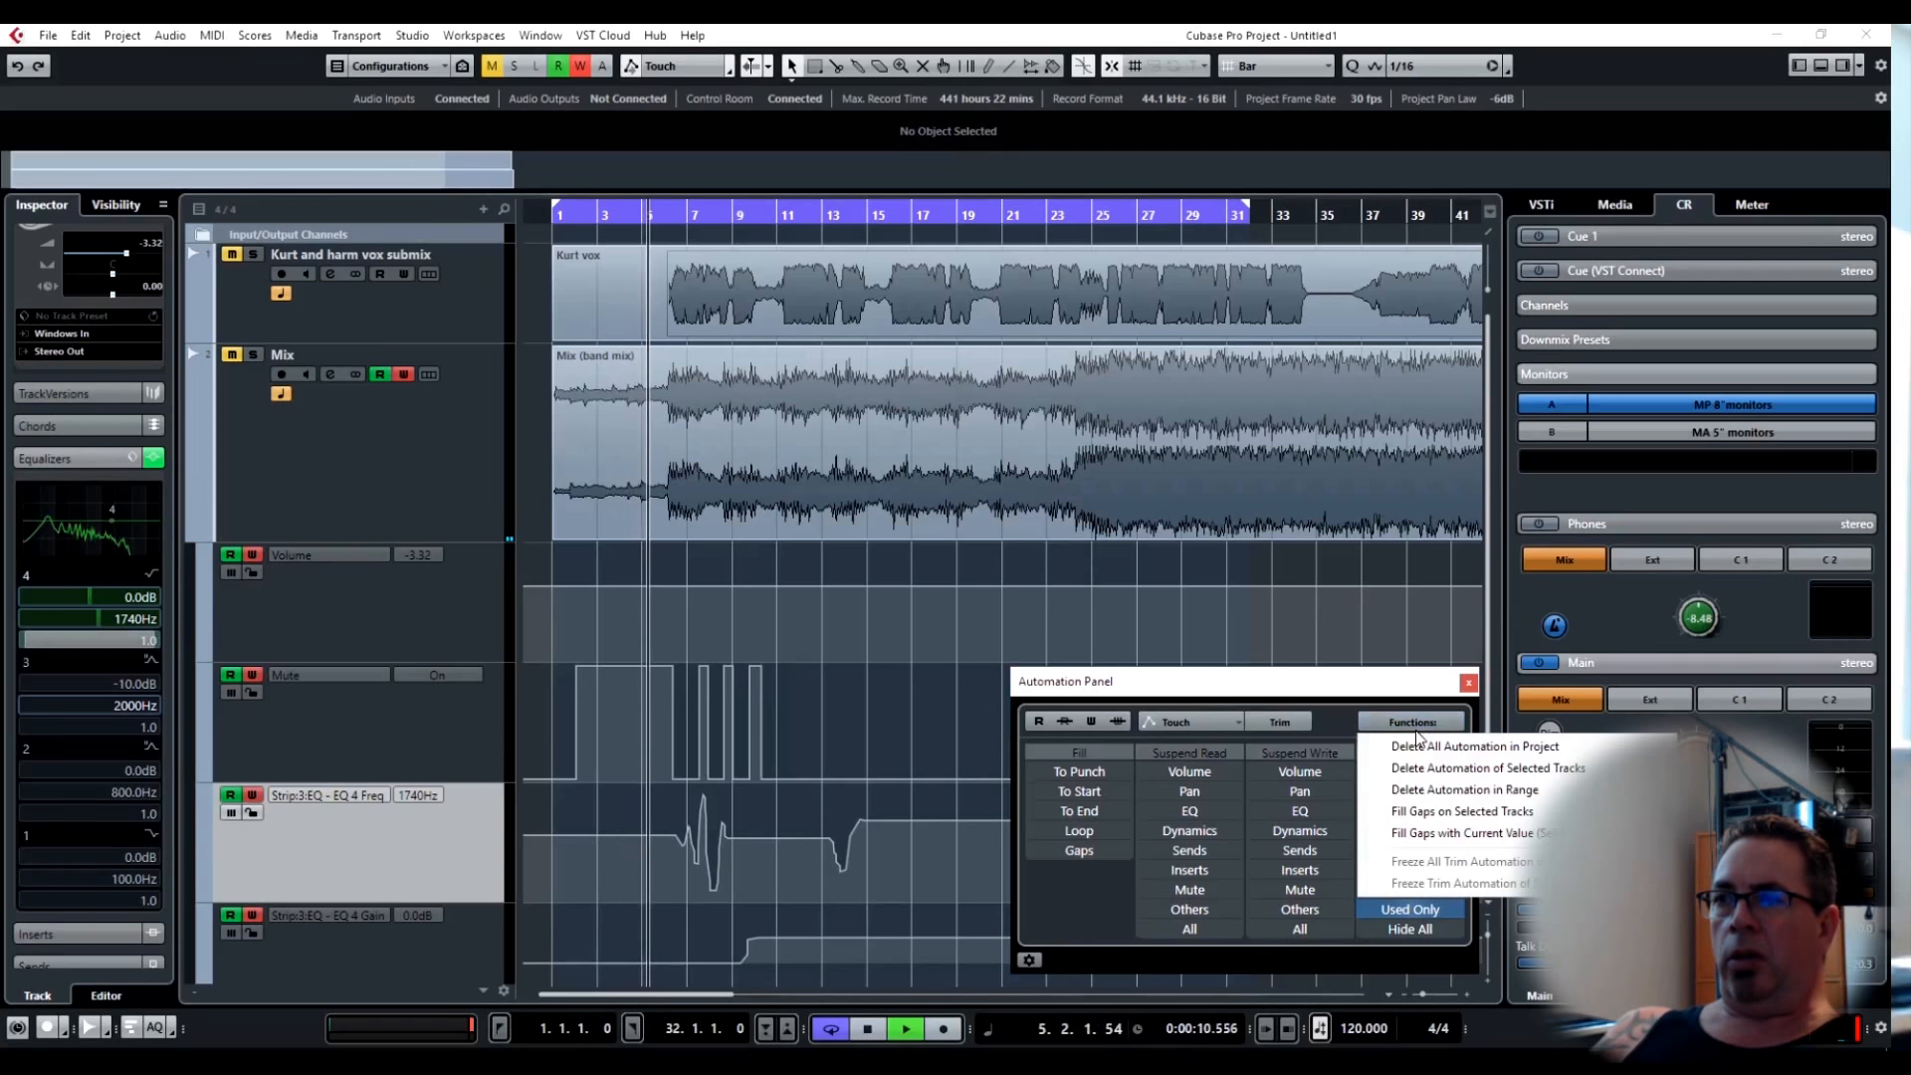
{"action": "left_click", "coordinate": [1425, 788]}
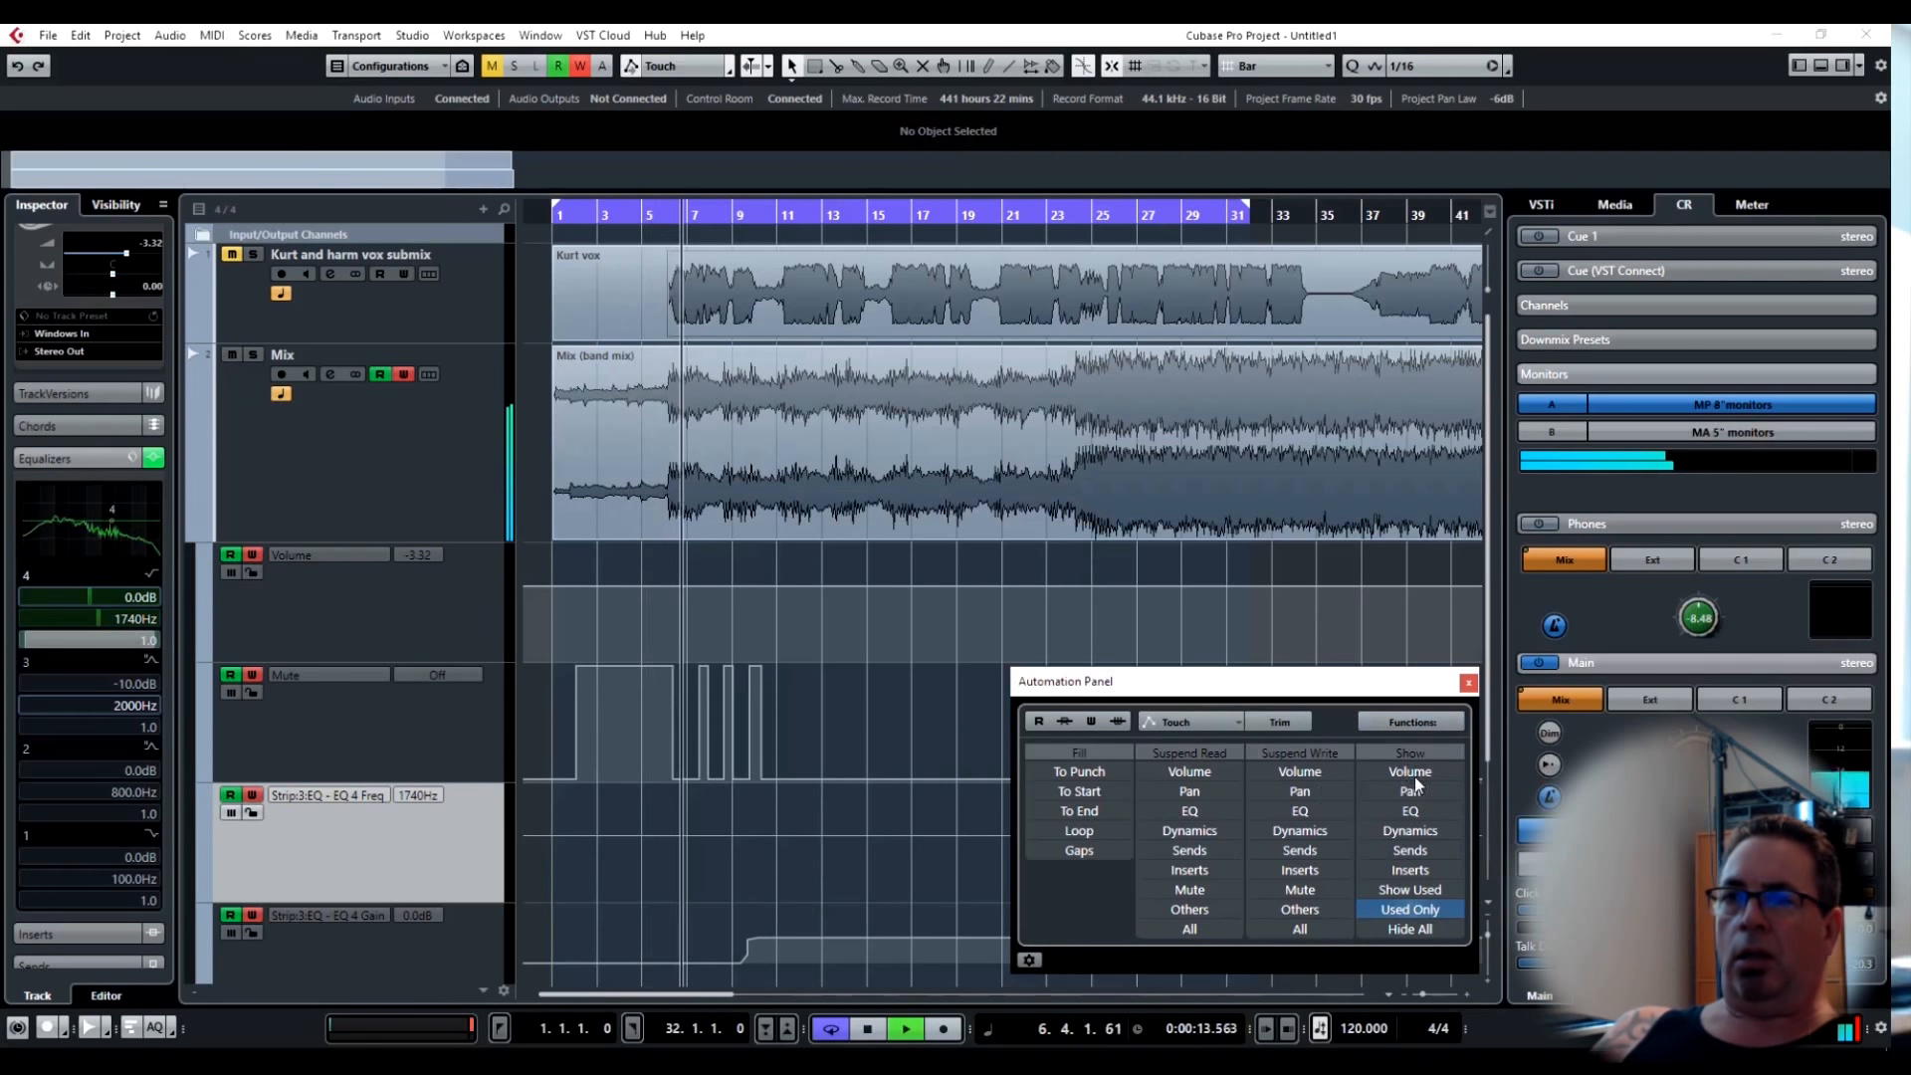
{"action": "left_click", "coordinate": [415, 737]}
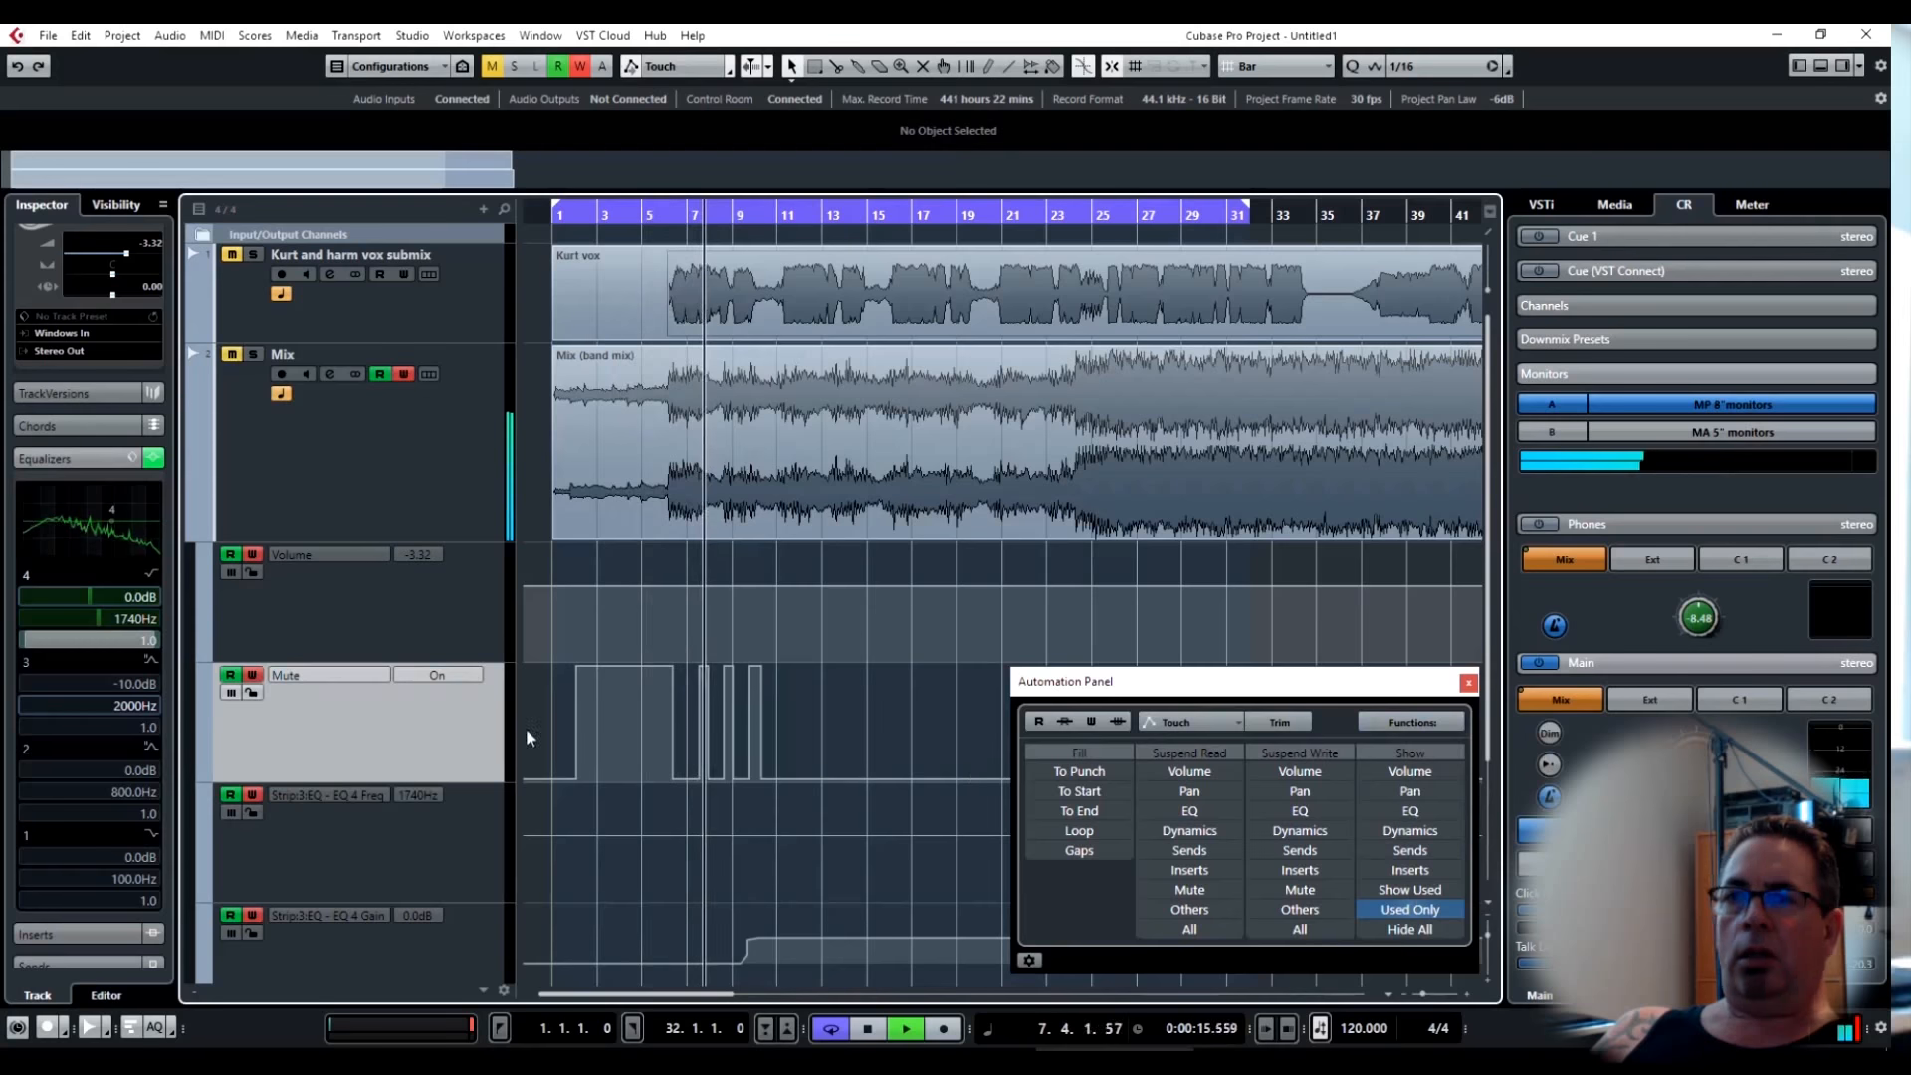
{"action": "left_click", "coordinate": [1412, 724]}
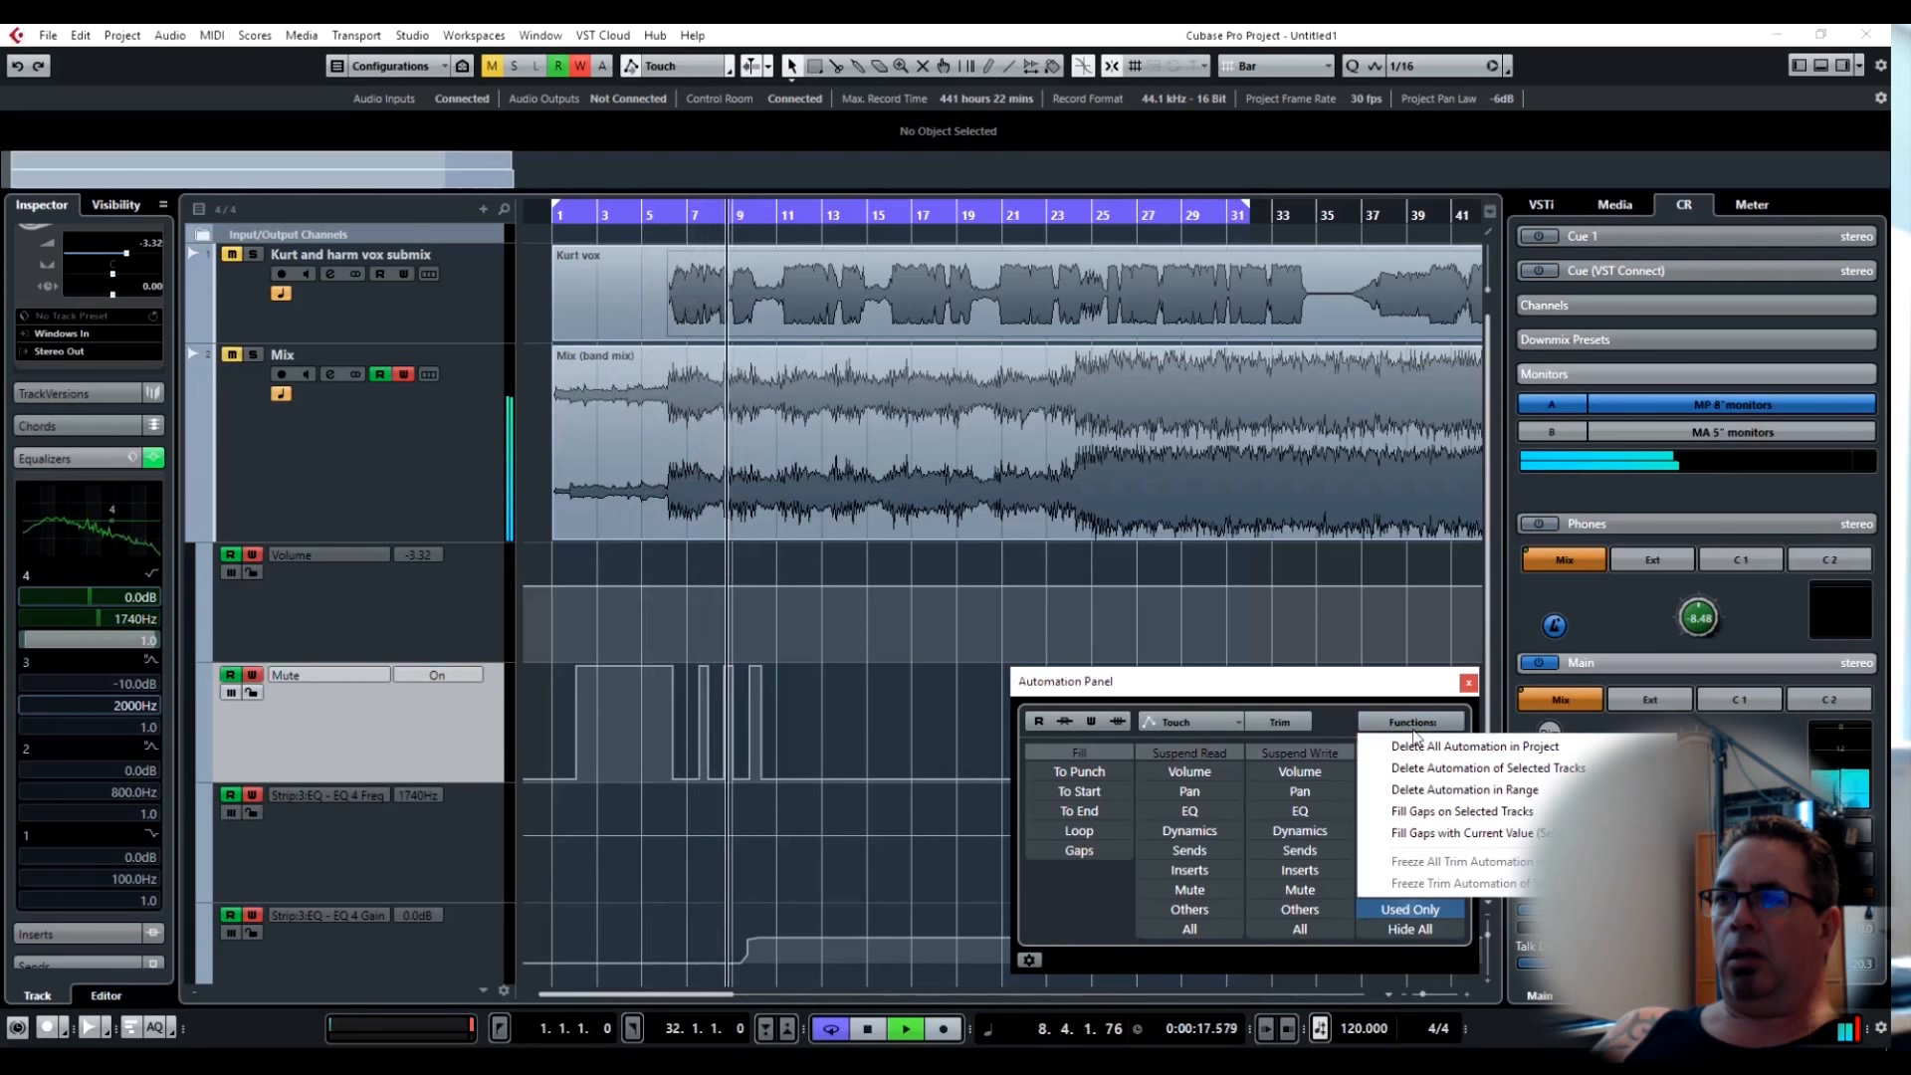
{"action": "left_click", "coordinate": [1423, 768]}
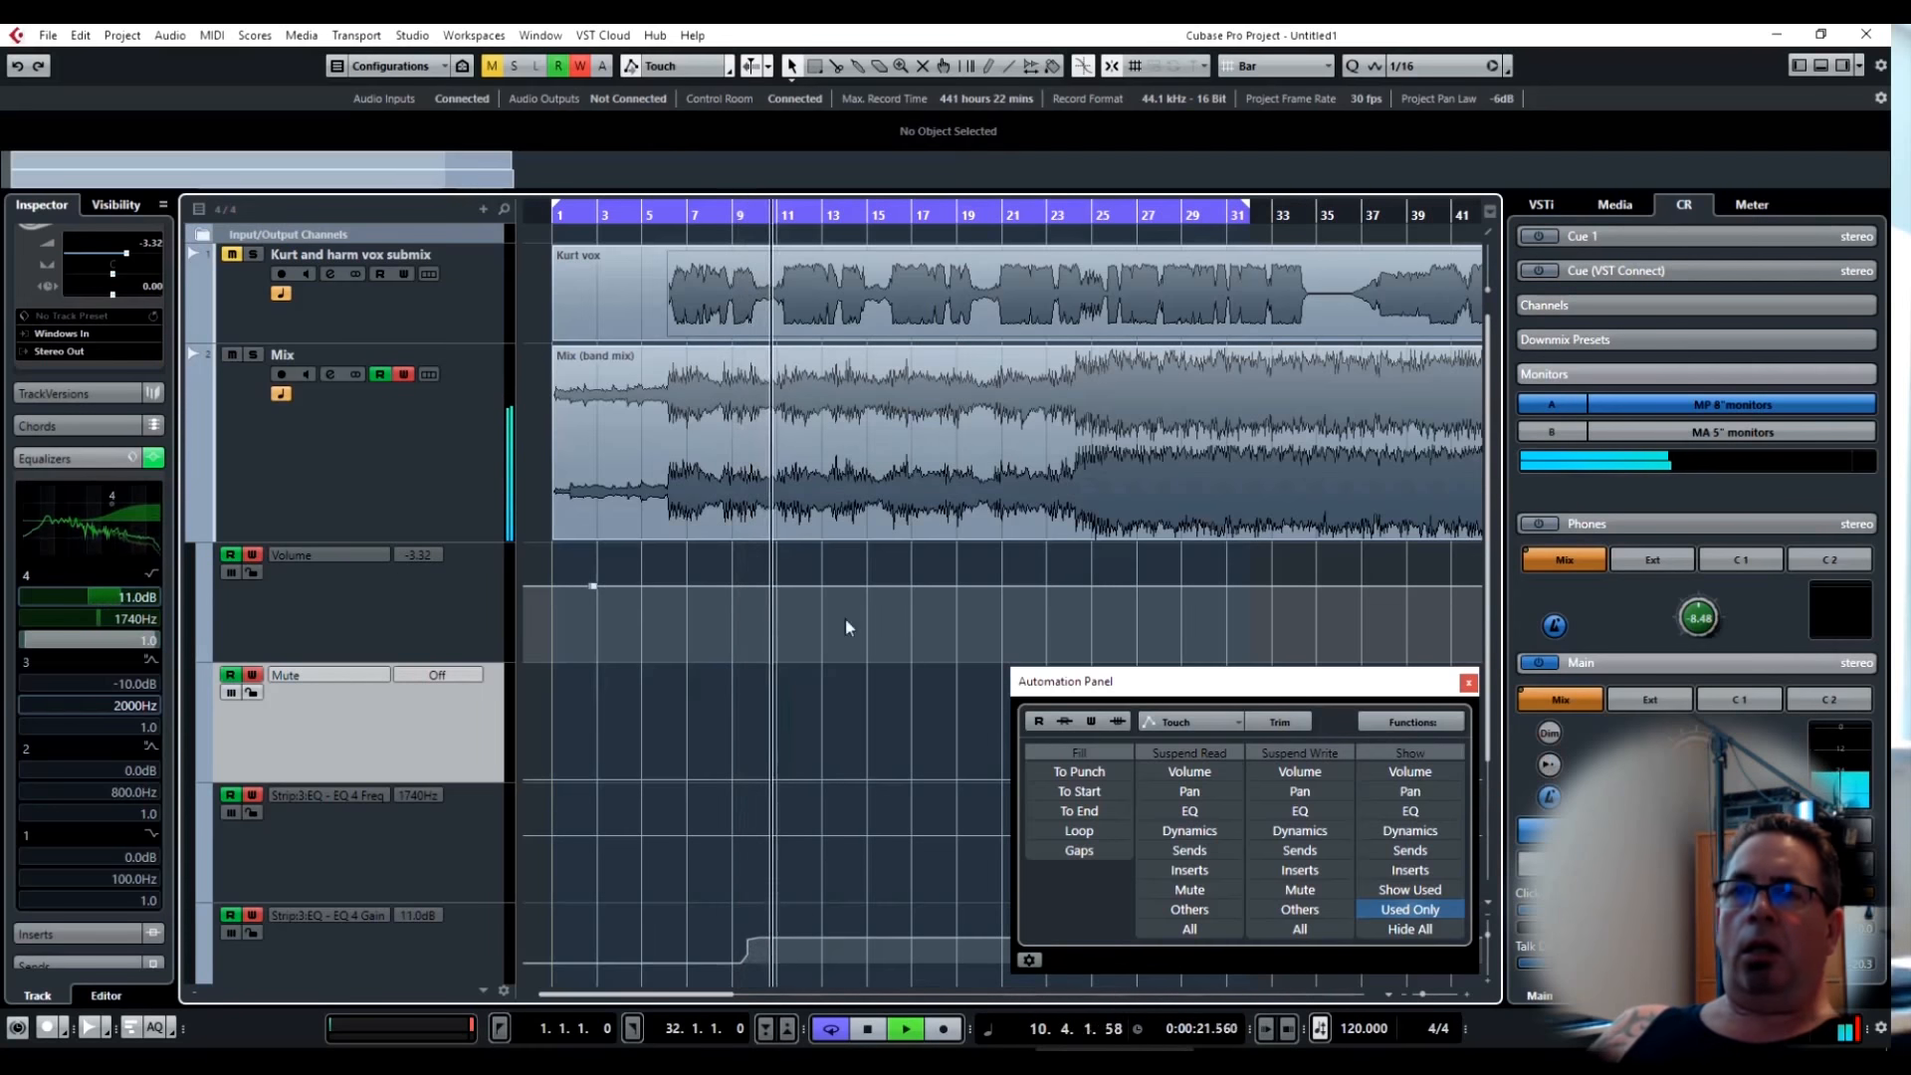
Play from bar 3, write volume changes on the Mix track around bars 4 to 6, and stop playback.
{"action": "left_click", "coordinate": [587, 223]}
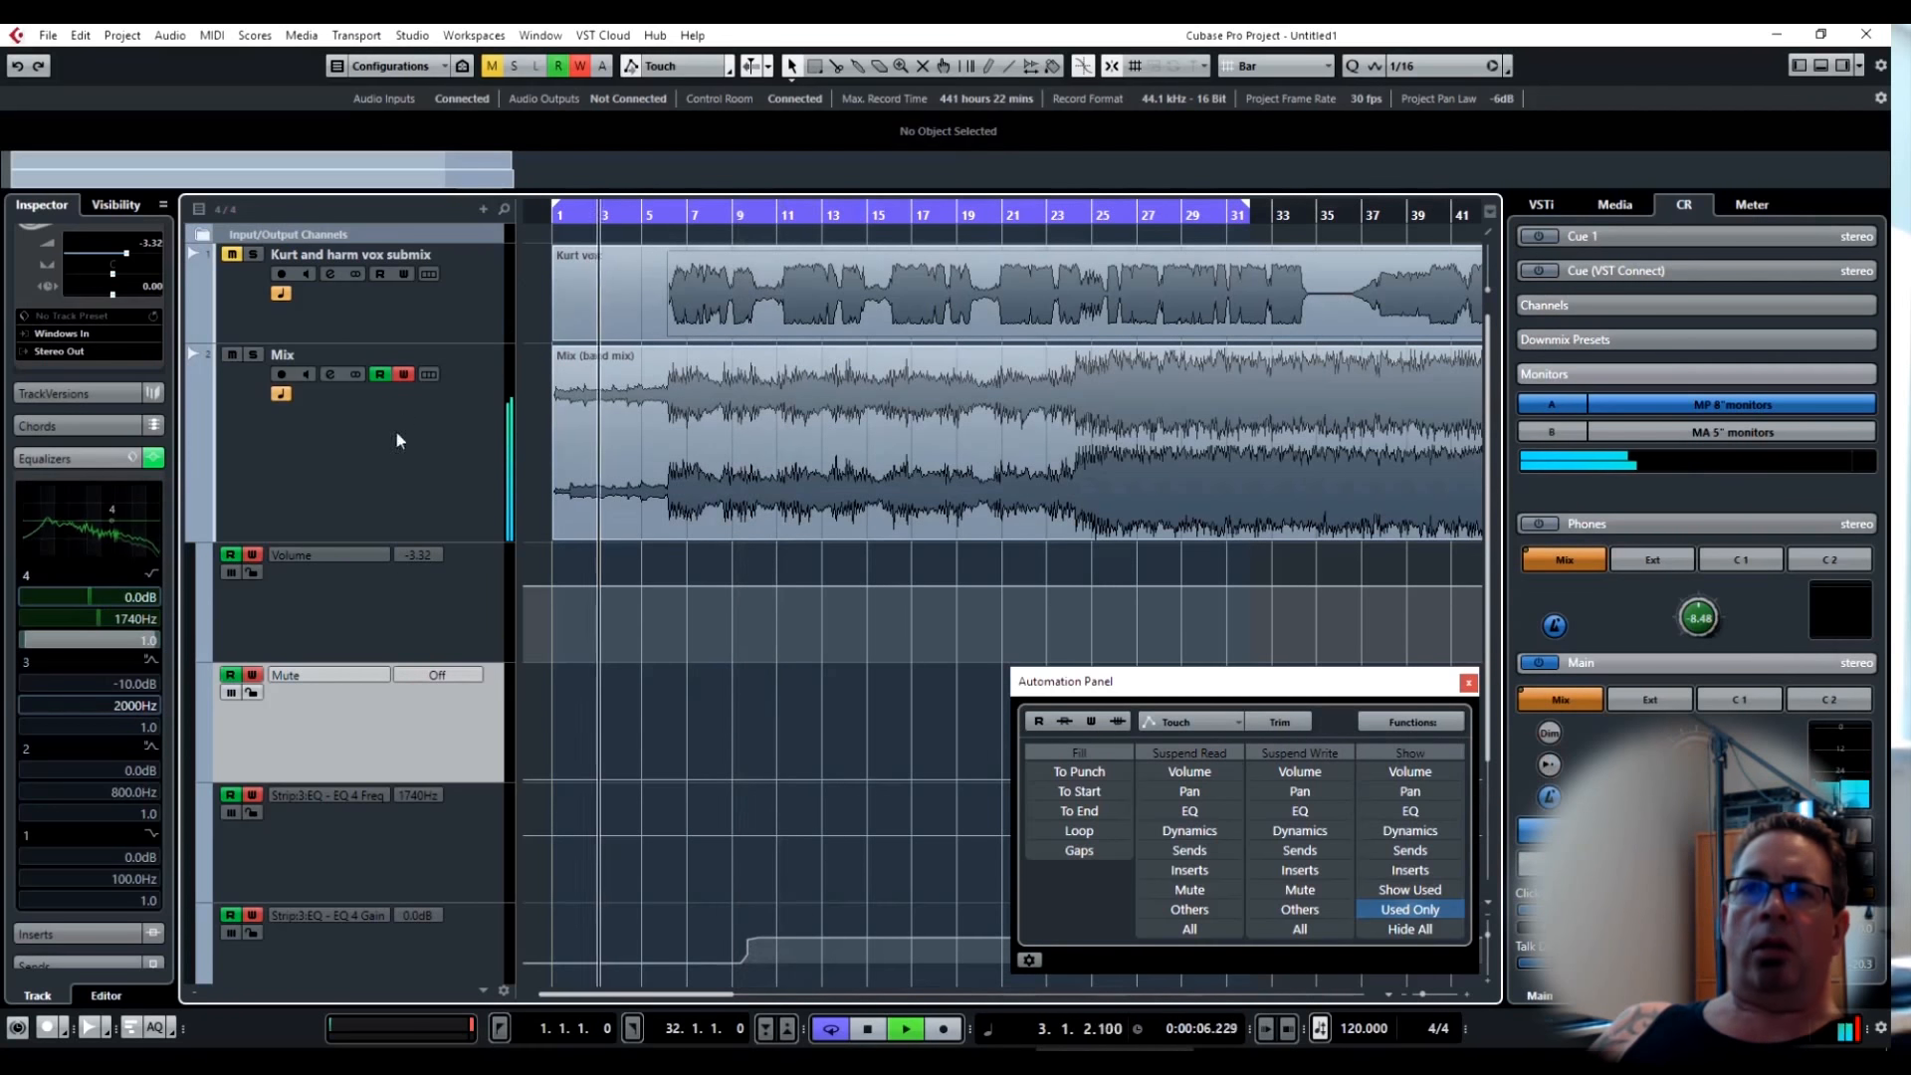
{"action": "mouse_move", "coordinate": [107, 251]}
{"action": "left_mouse_down"}
{"action": "mouse_move", "coordinate": [96, 232]}
{"action": "mouse_move", "coordinate": [121, 310]}
{"action": "mouse_move", "coordinate": [122, 261]}
{"action": "left_mouse_up"}
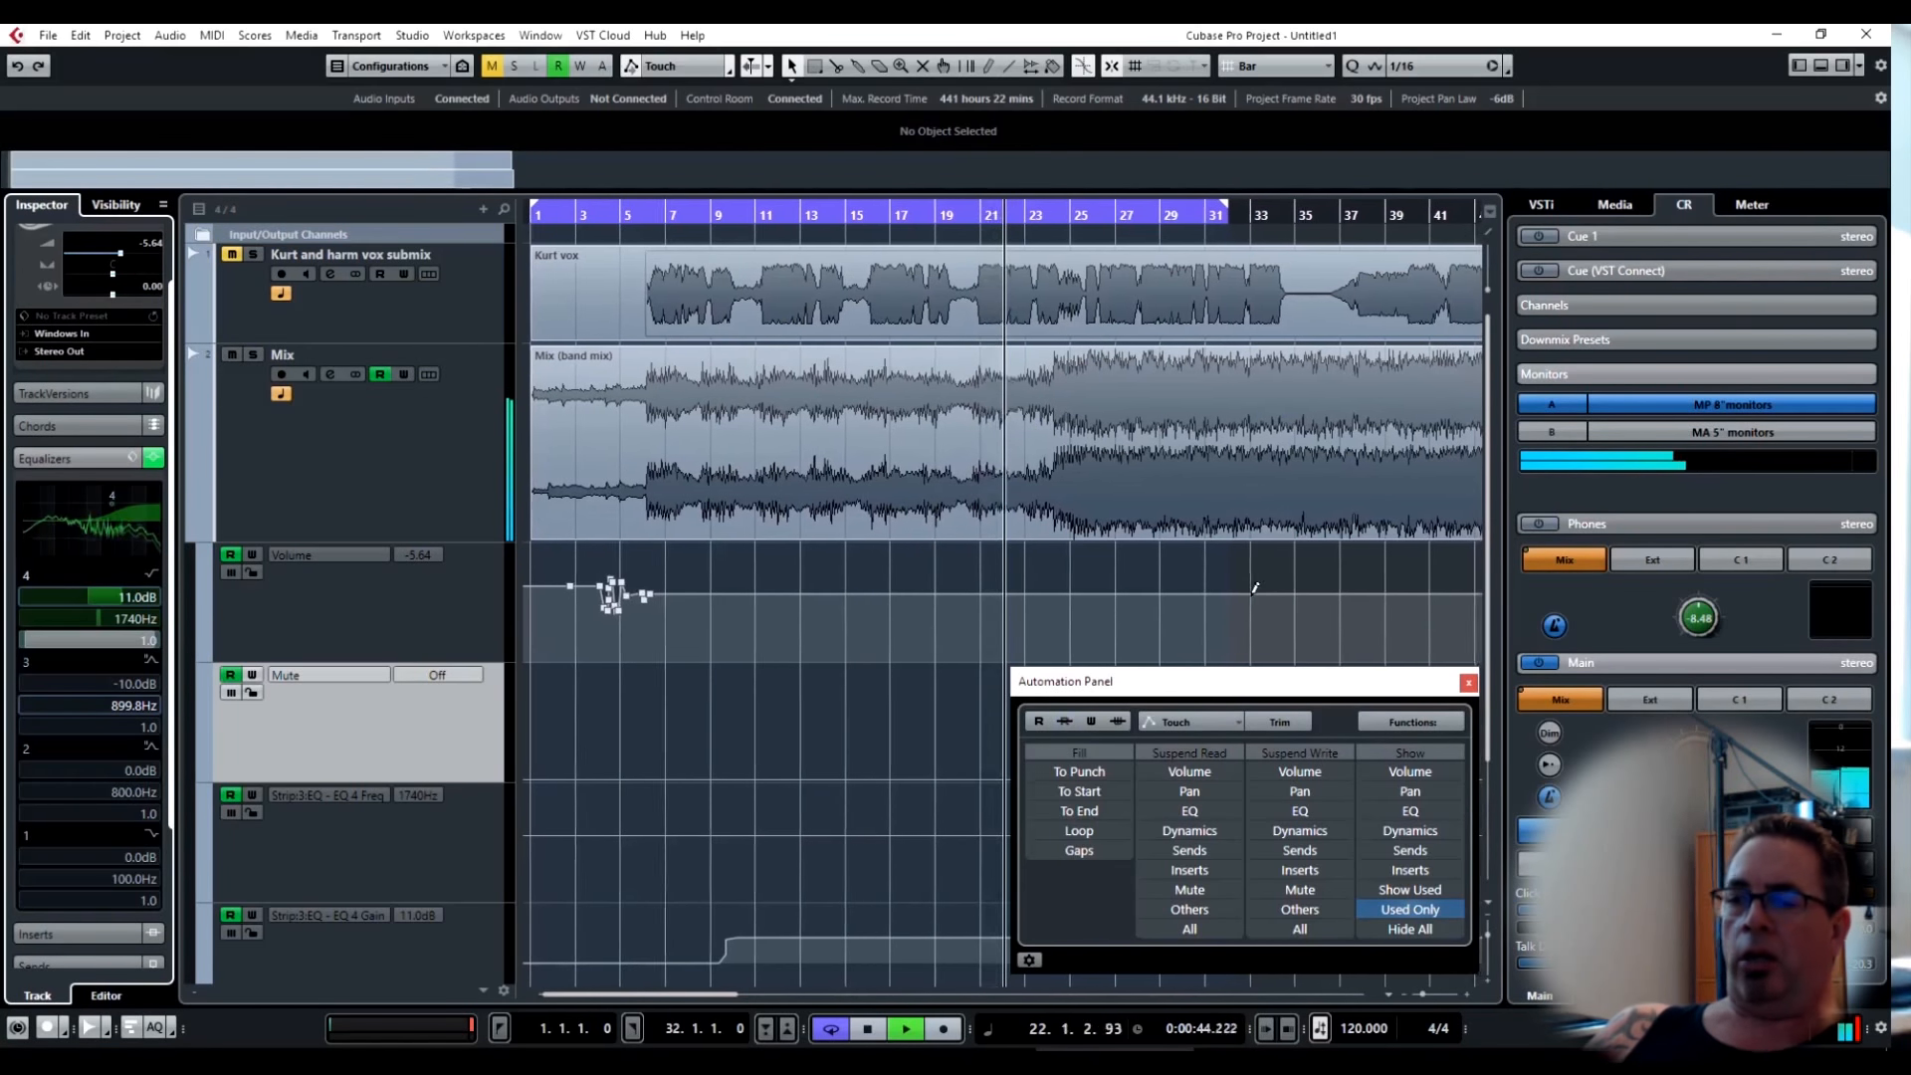
{"action": "key", "text": "space"}
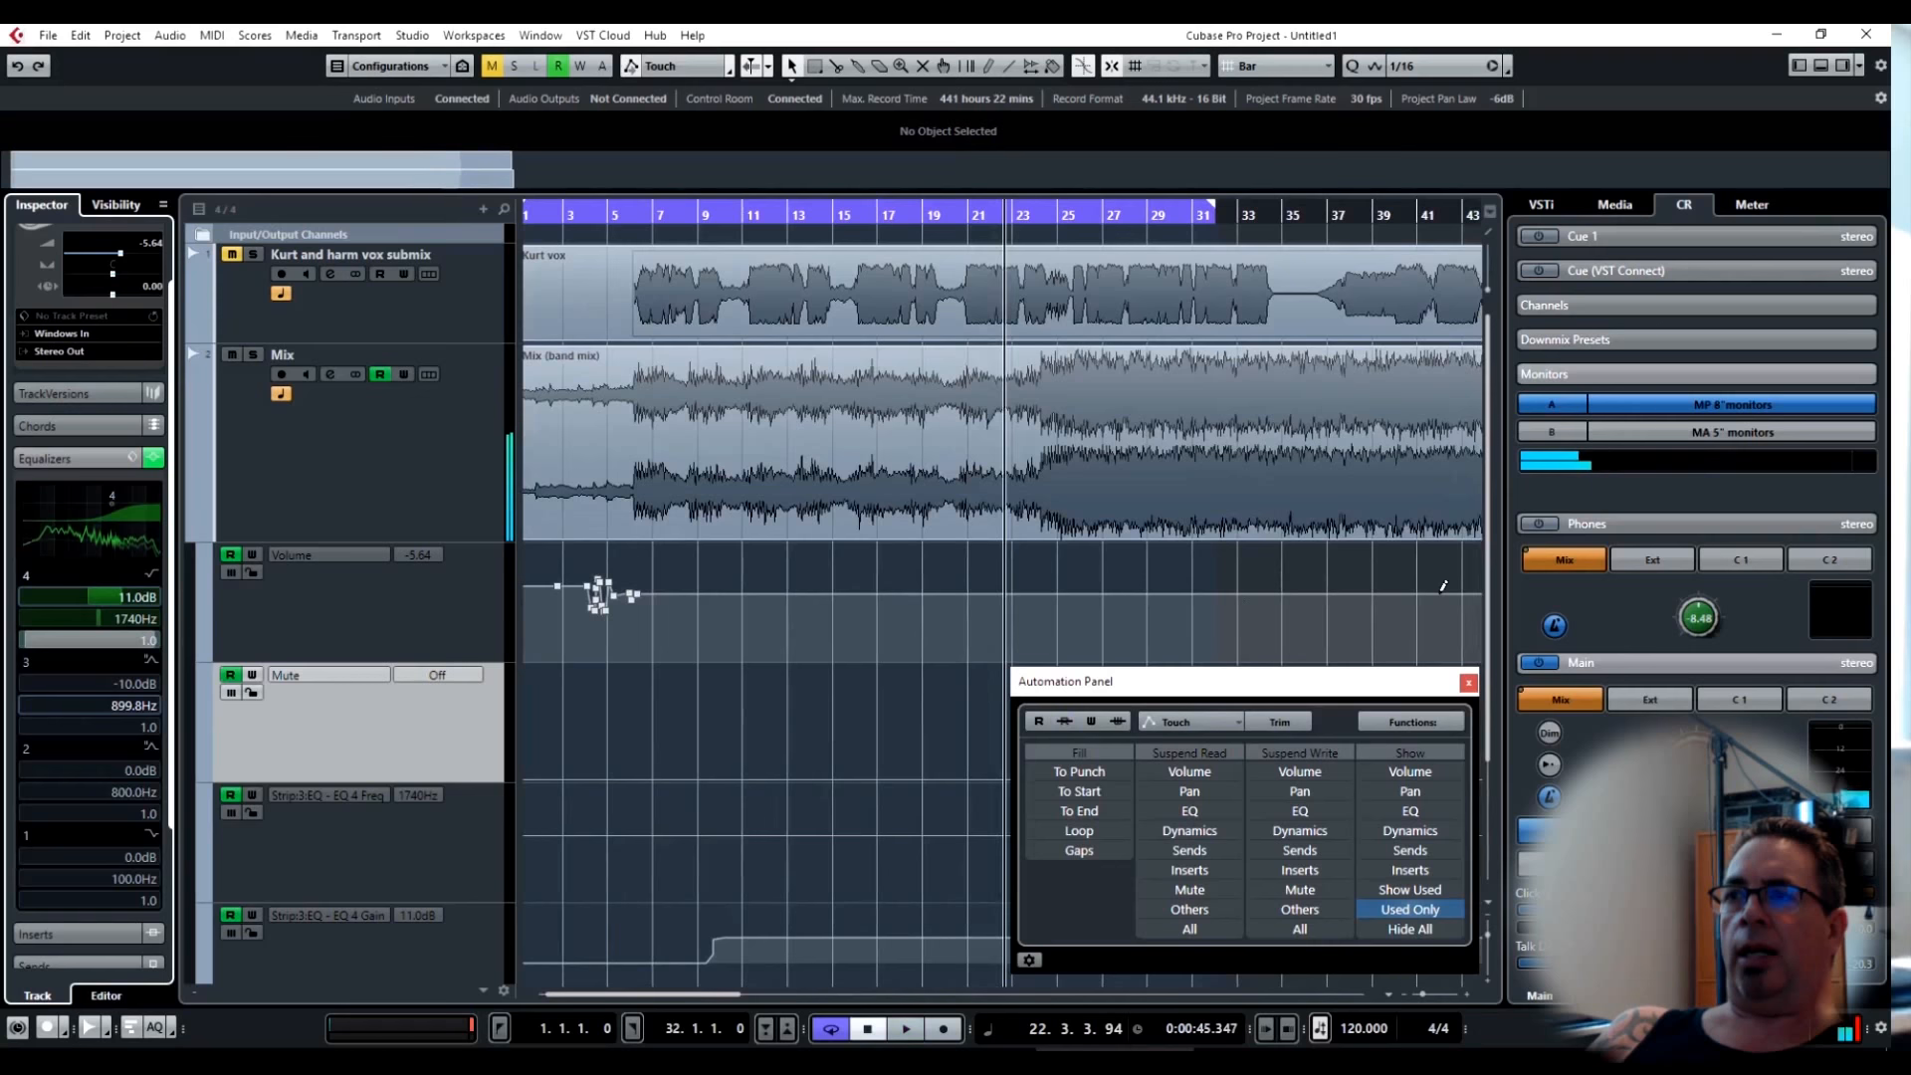
Add Mix volume automation points at bar 42 with -13.8 and at bar 7 with -13.0.
{"action": "left_click_drag", "start_coordinate": [1442, 588], "coordinate": [1440, 616]}
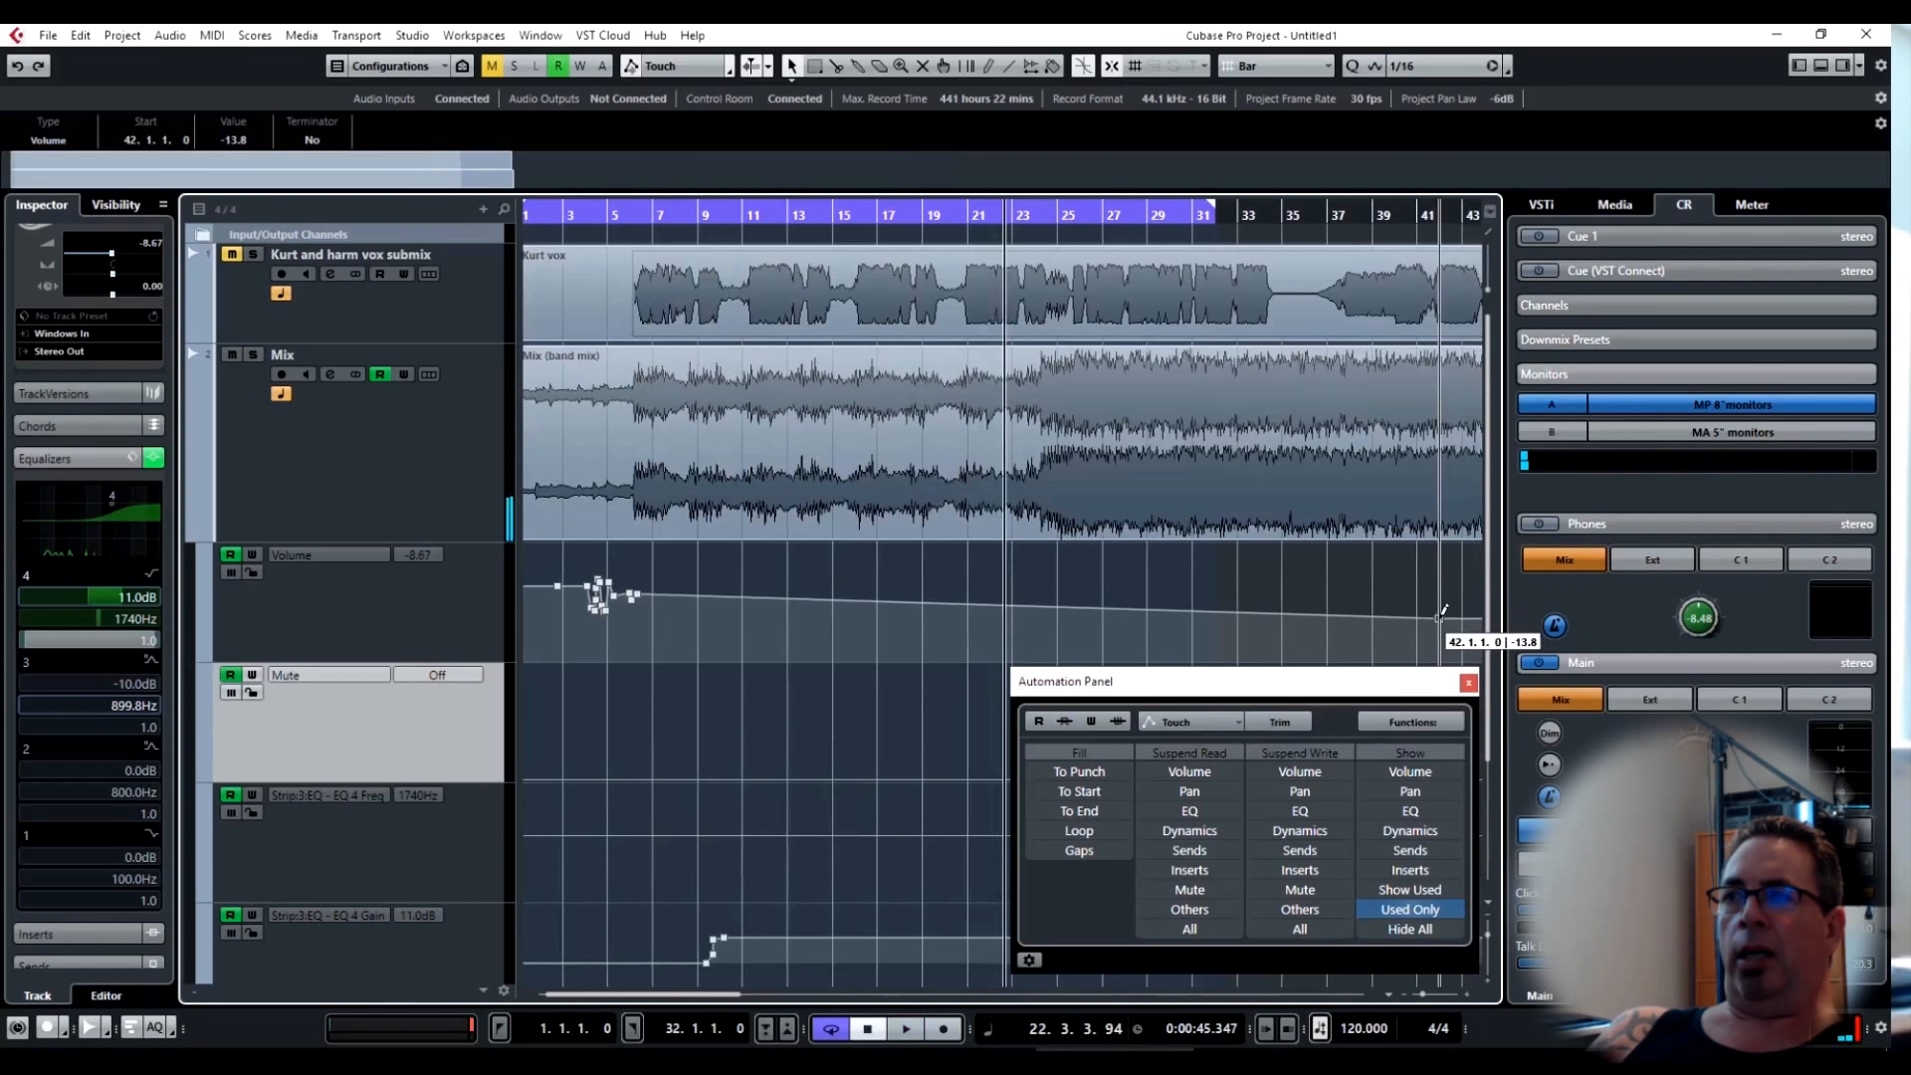
{"action": "left_click_drag", "start_coordinate": [640, 604], "coordinate": [649, 622]}
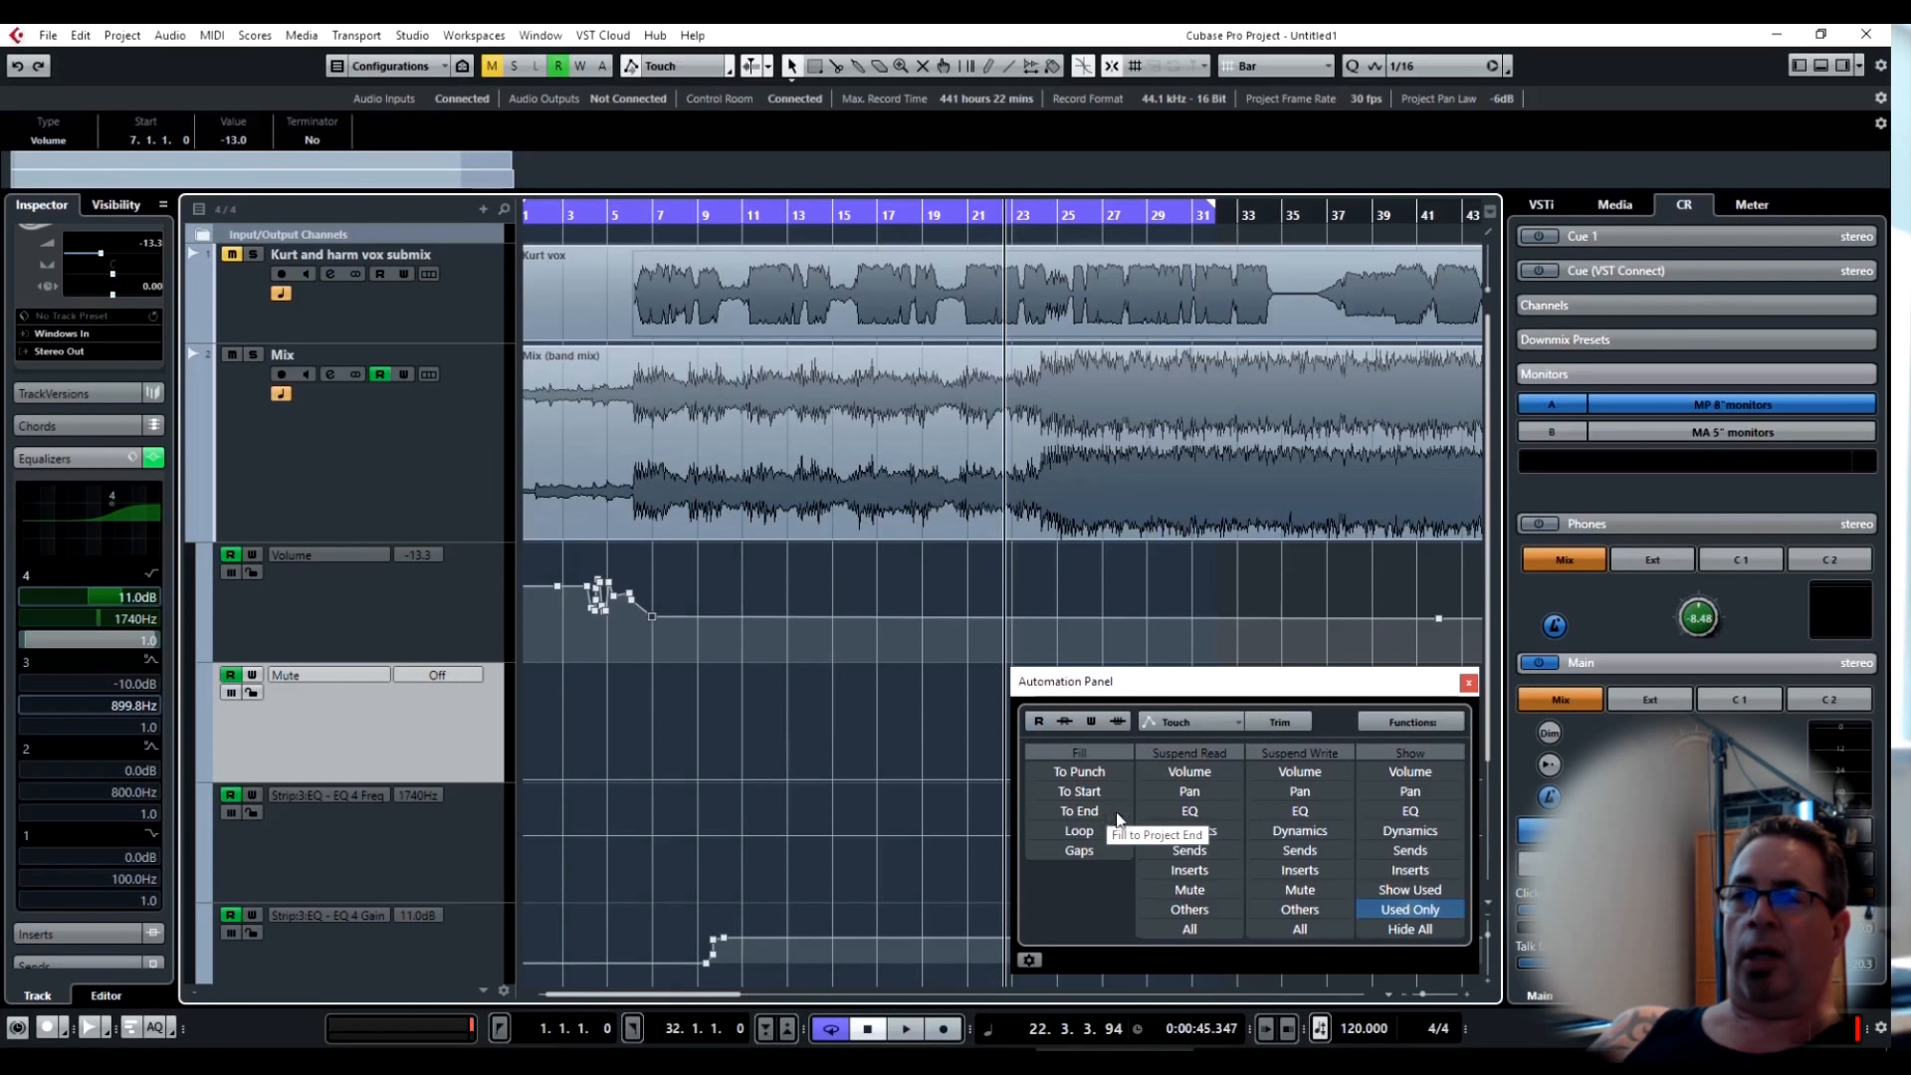
Turn on Use Virgin Territory in the automation settings.
{"action": "left_click", "coordinate": [1030, 960]}
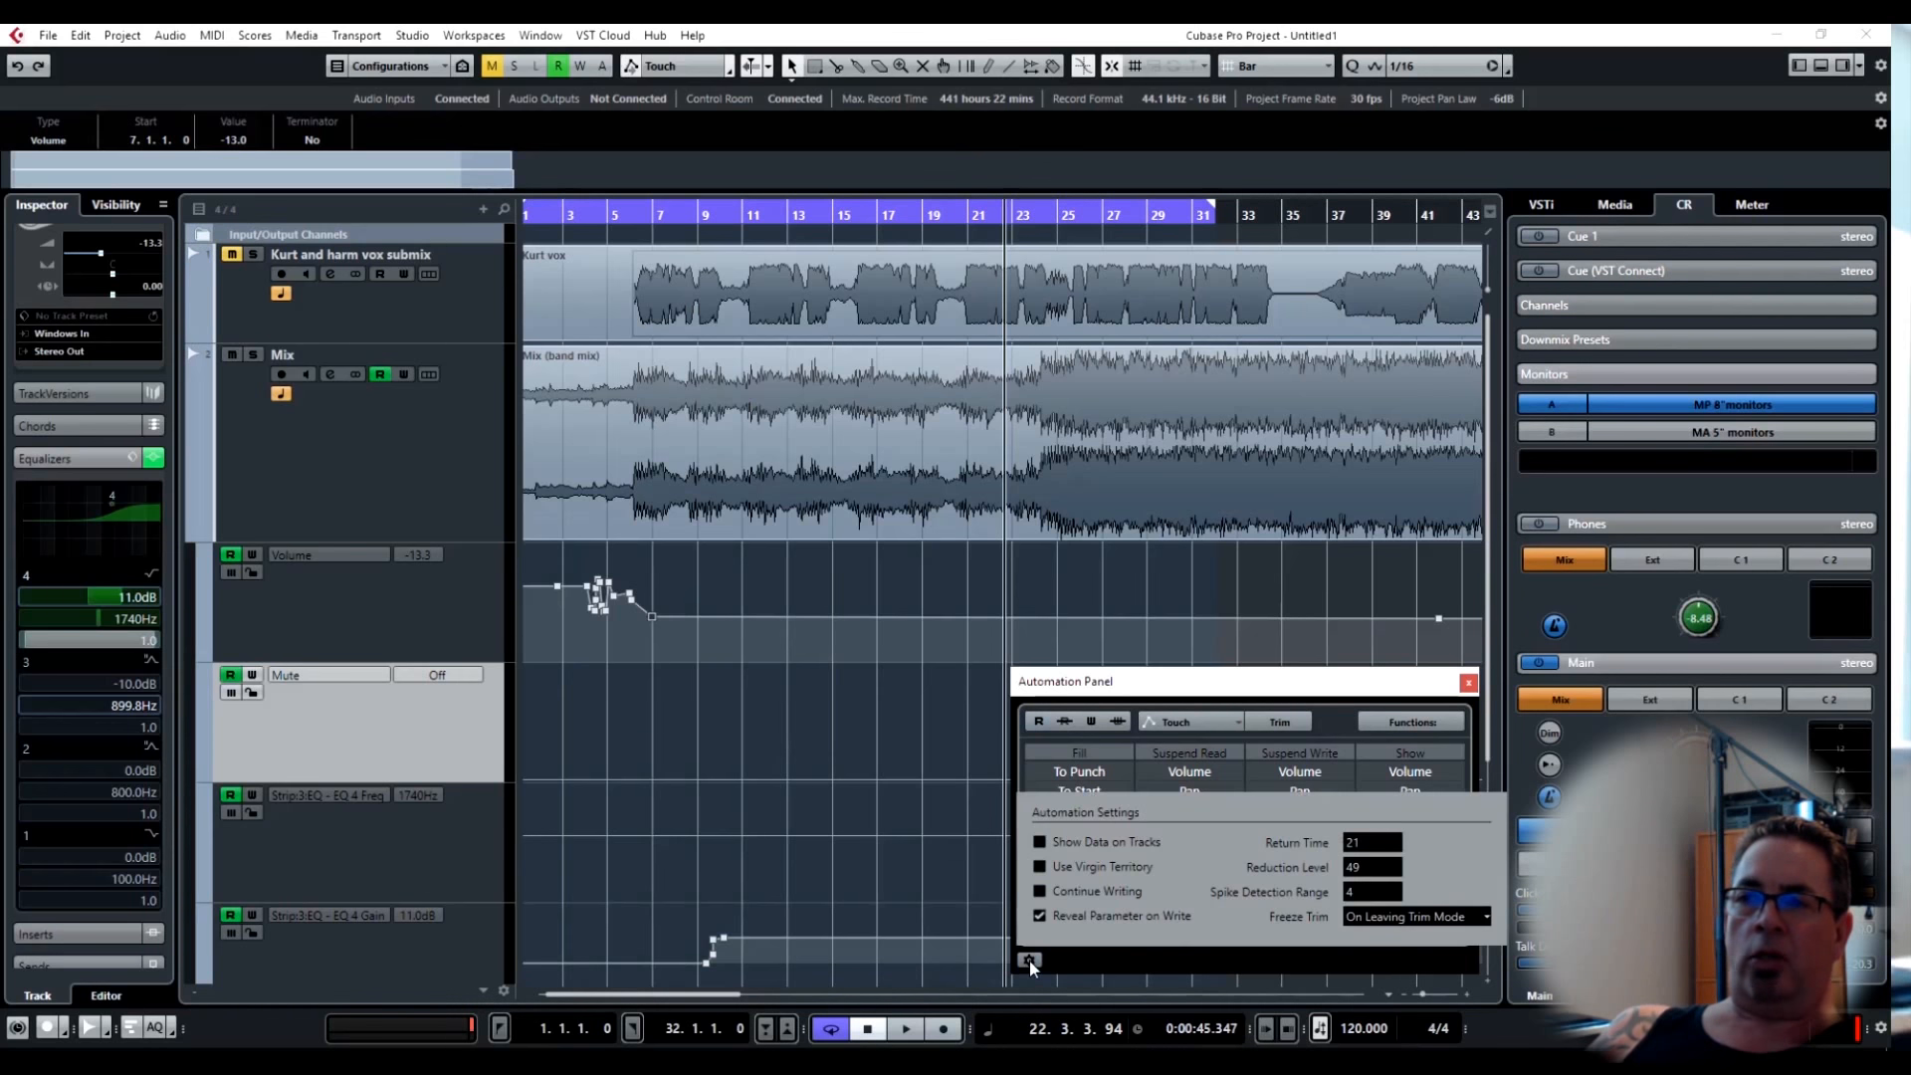
{"action": "left_click", "coordinate": [1045, 868]}
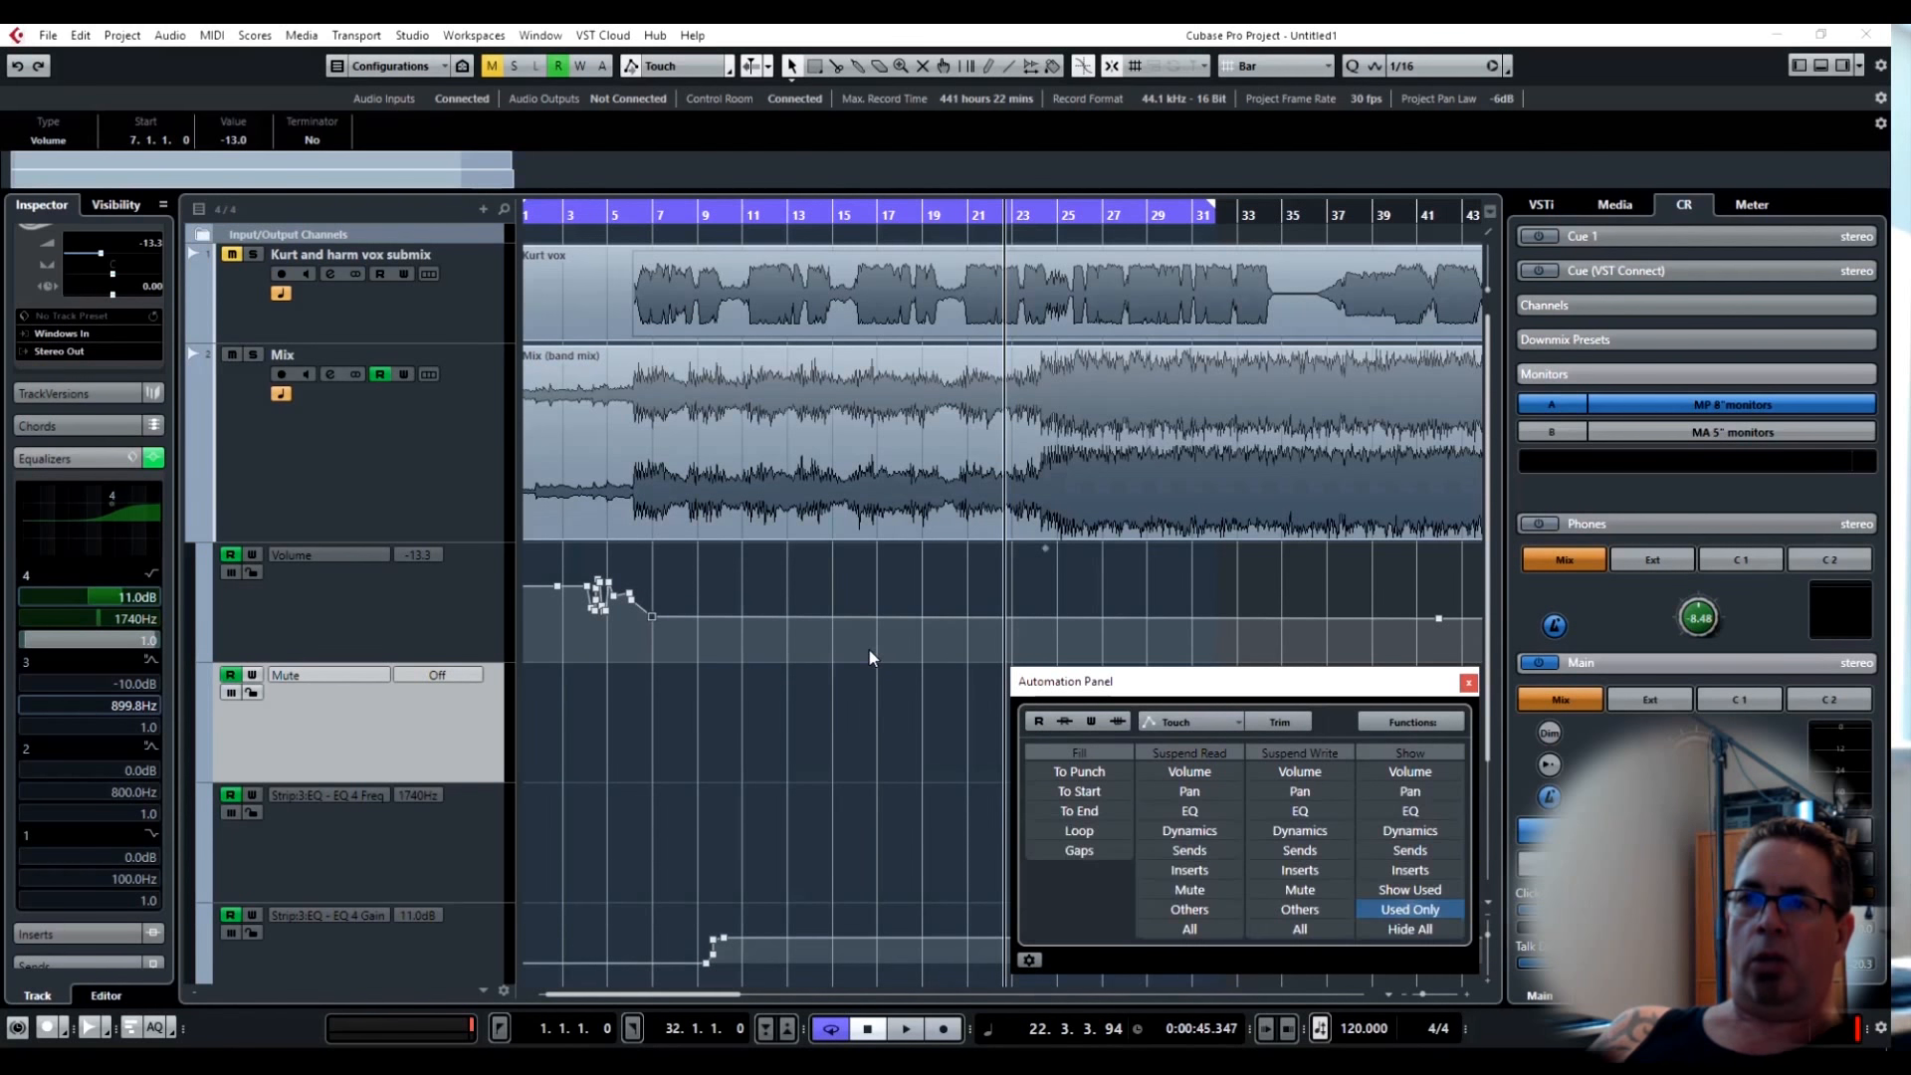
Adjust the early Mix volume curve to -8.77 at bar 4, and delete all automation of the Volume lane.
{"action": "left_click", "coordinate": [447, 609]}
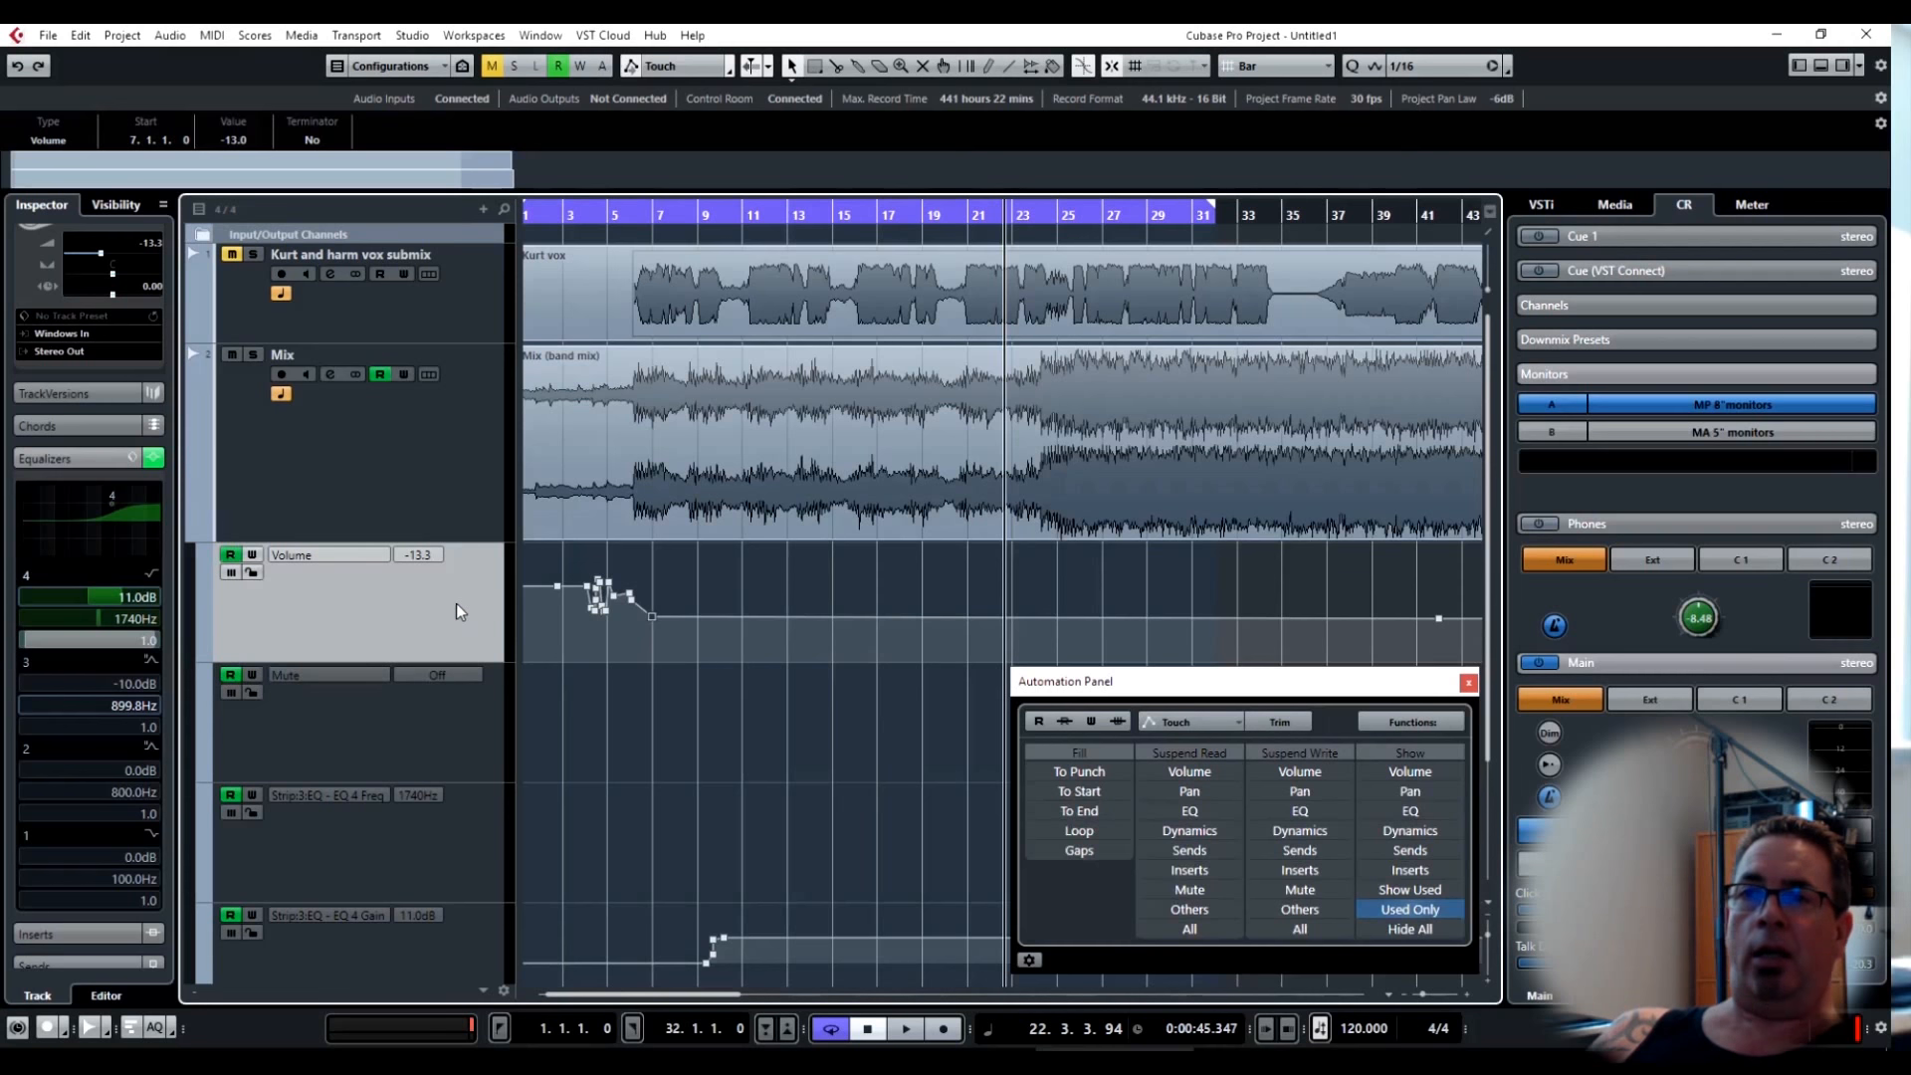
{"action": "left_click_drag", "start_coordinate": [558, 595], "coordinate": [583, 611]}
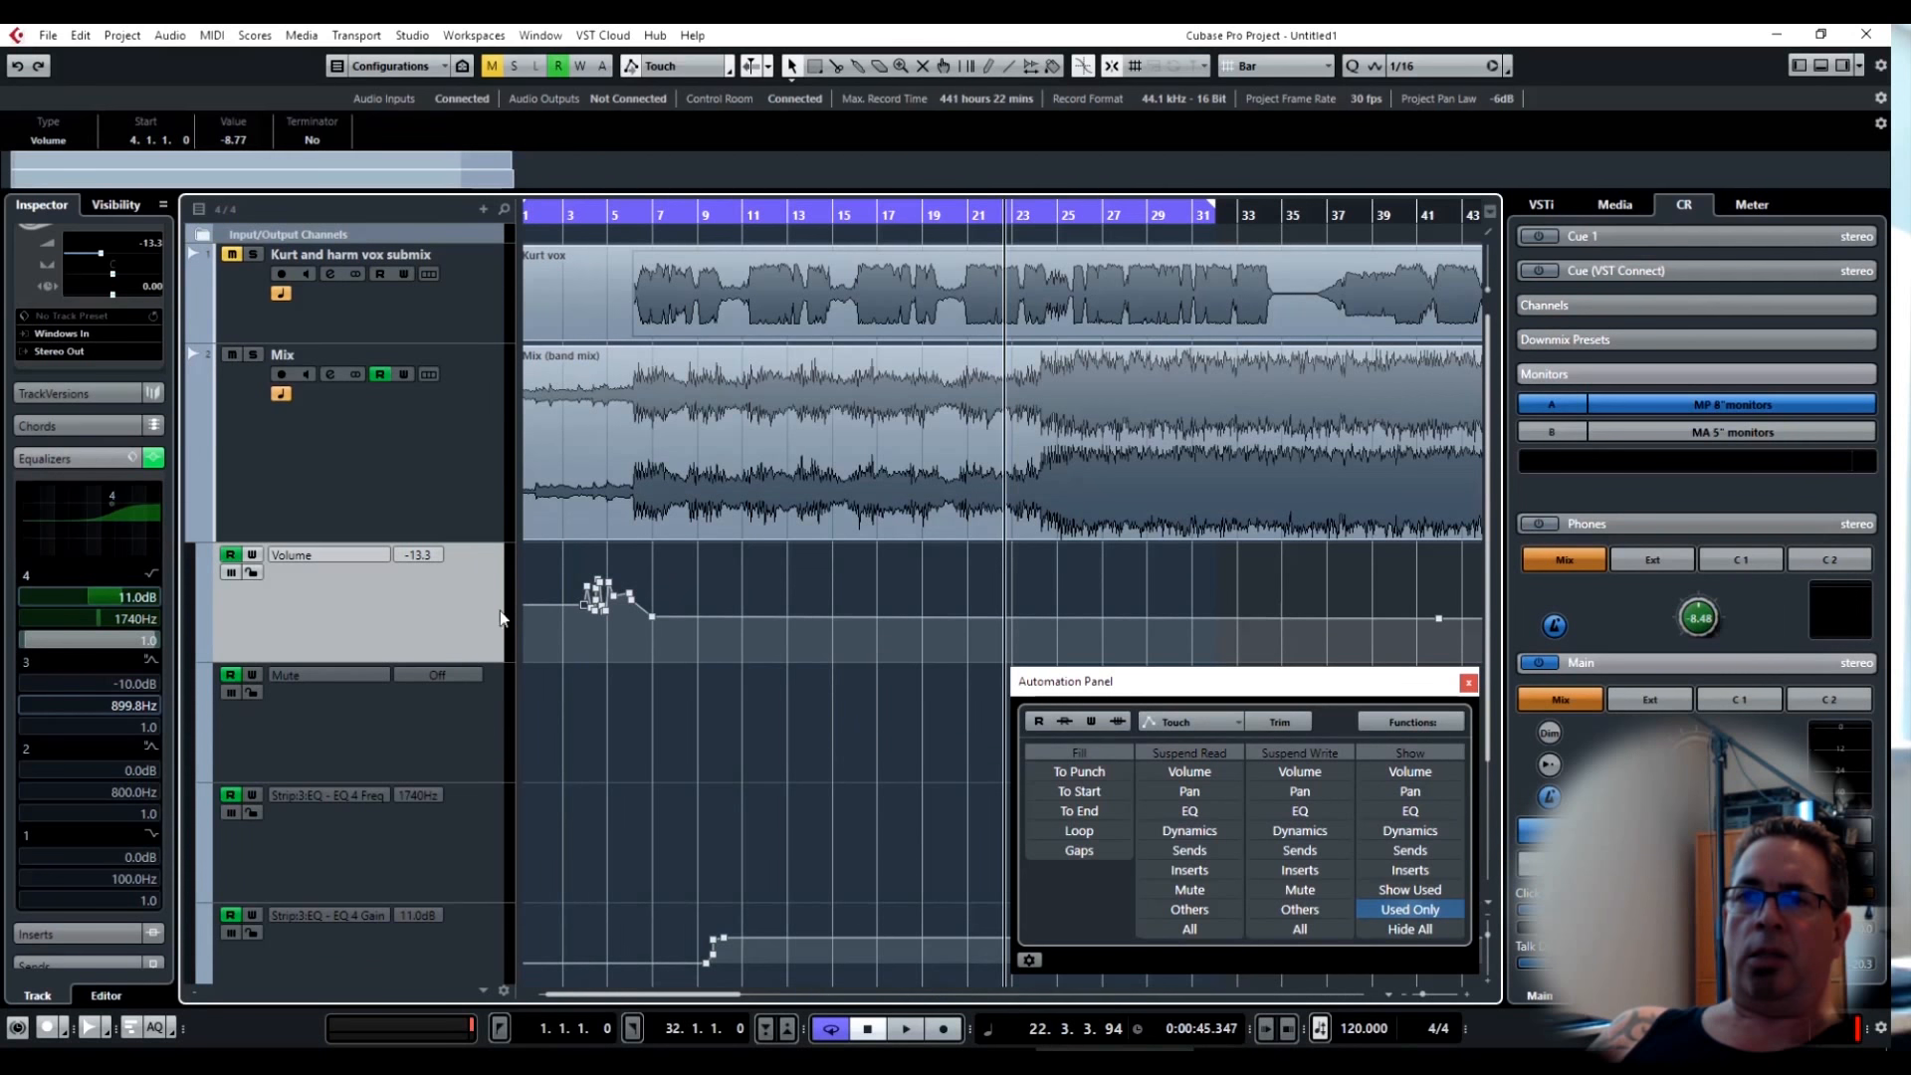
{"action": "left_click", "coordinate": [1412, 722]}
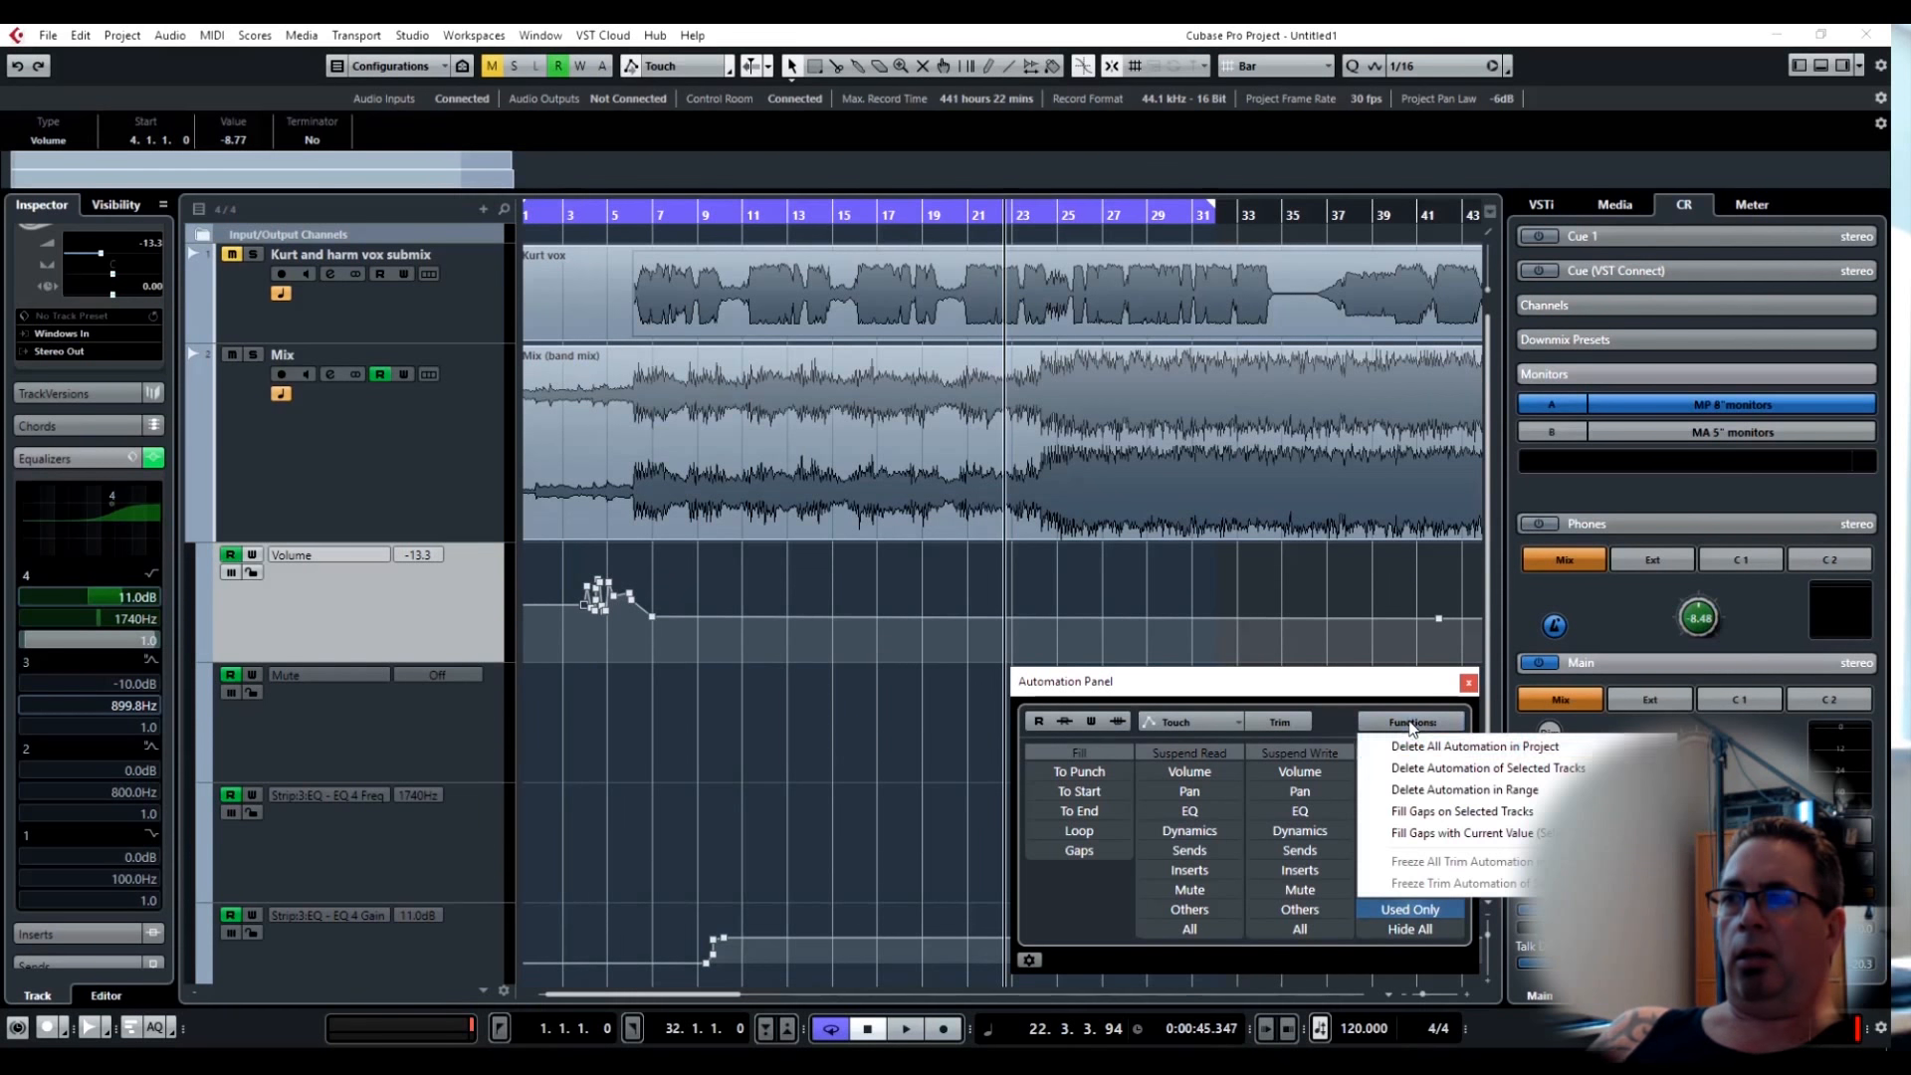
{"action": "left_click", "coordinate": [1433, 768]}
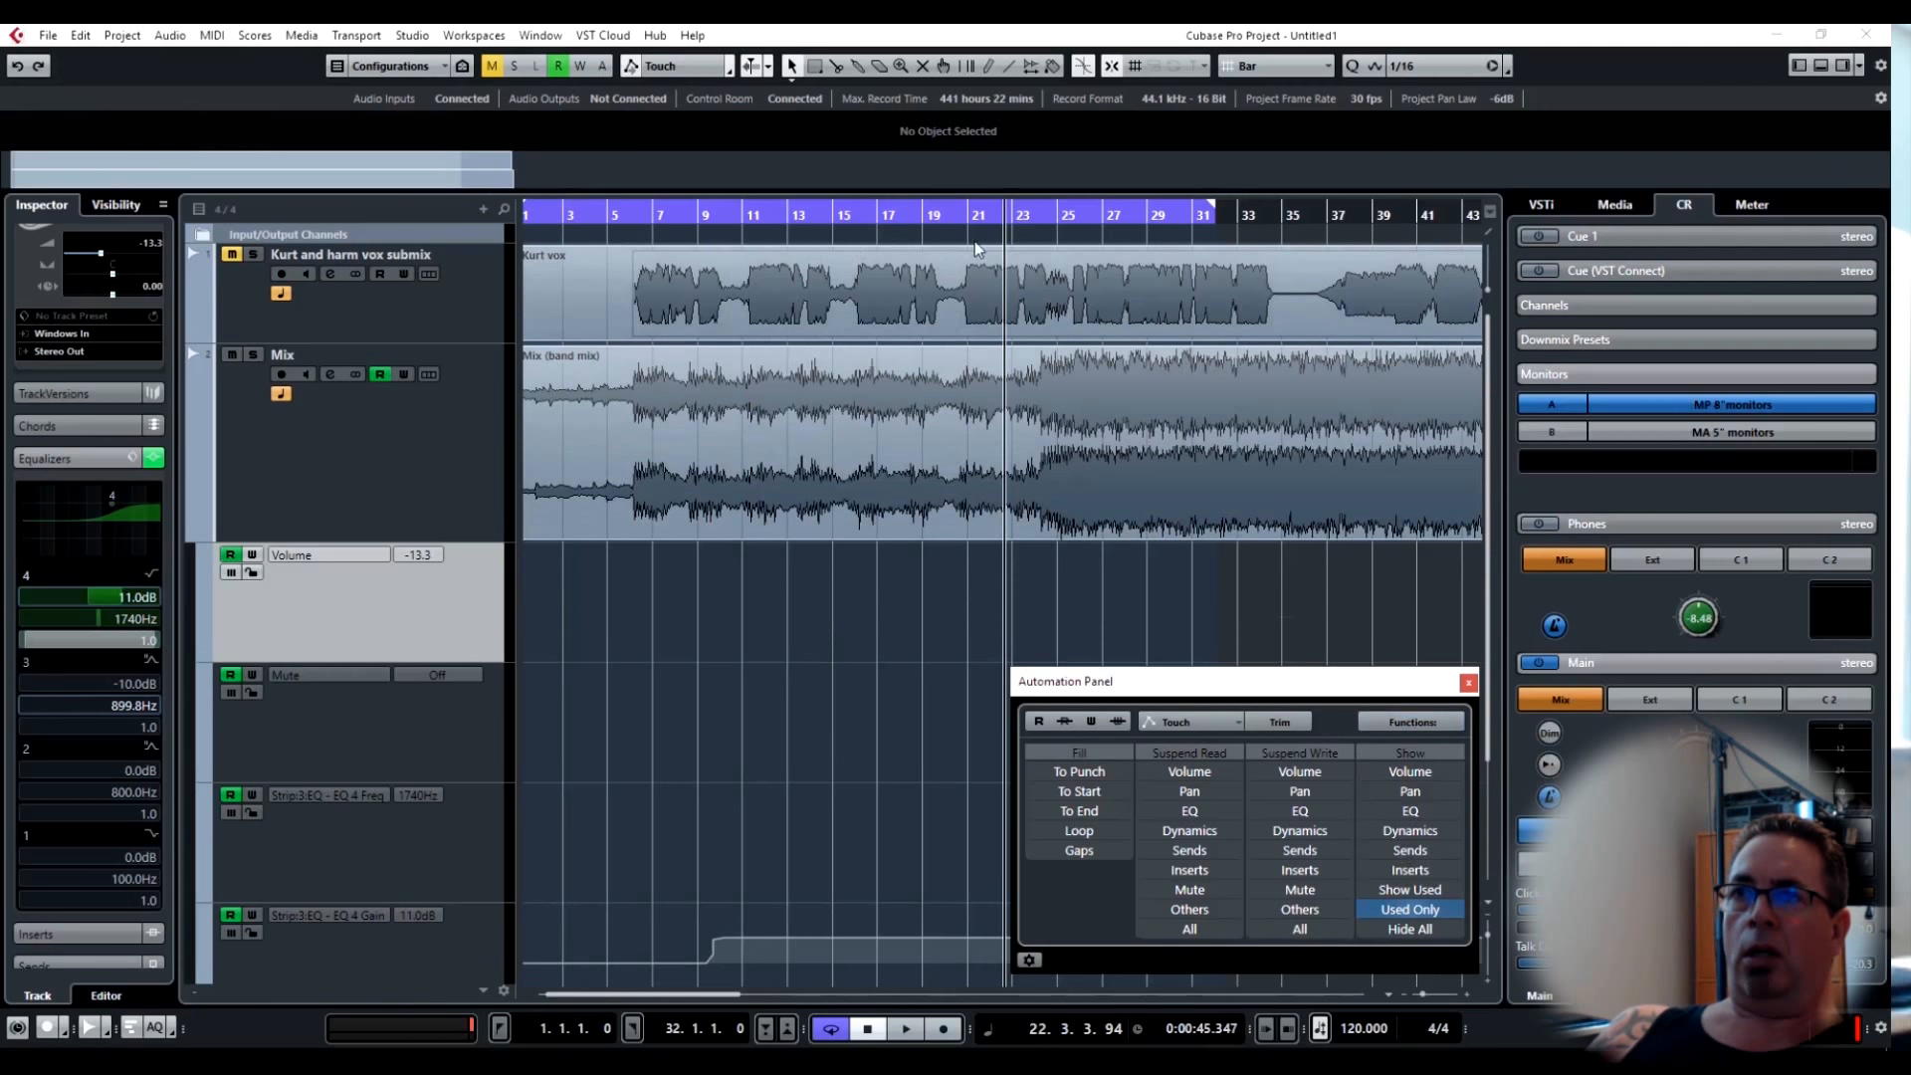
Verify that Use Virgin Territory is enabled, play from bar 7, and change the Mix volume to about -10.3 with writing off.
{"action": "left_click", "coordinate": [650, 219]}
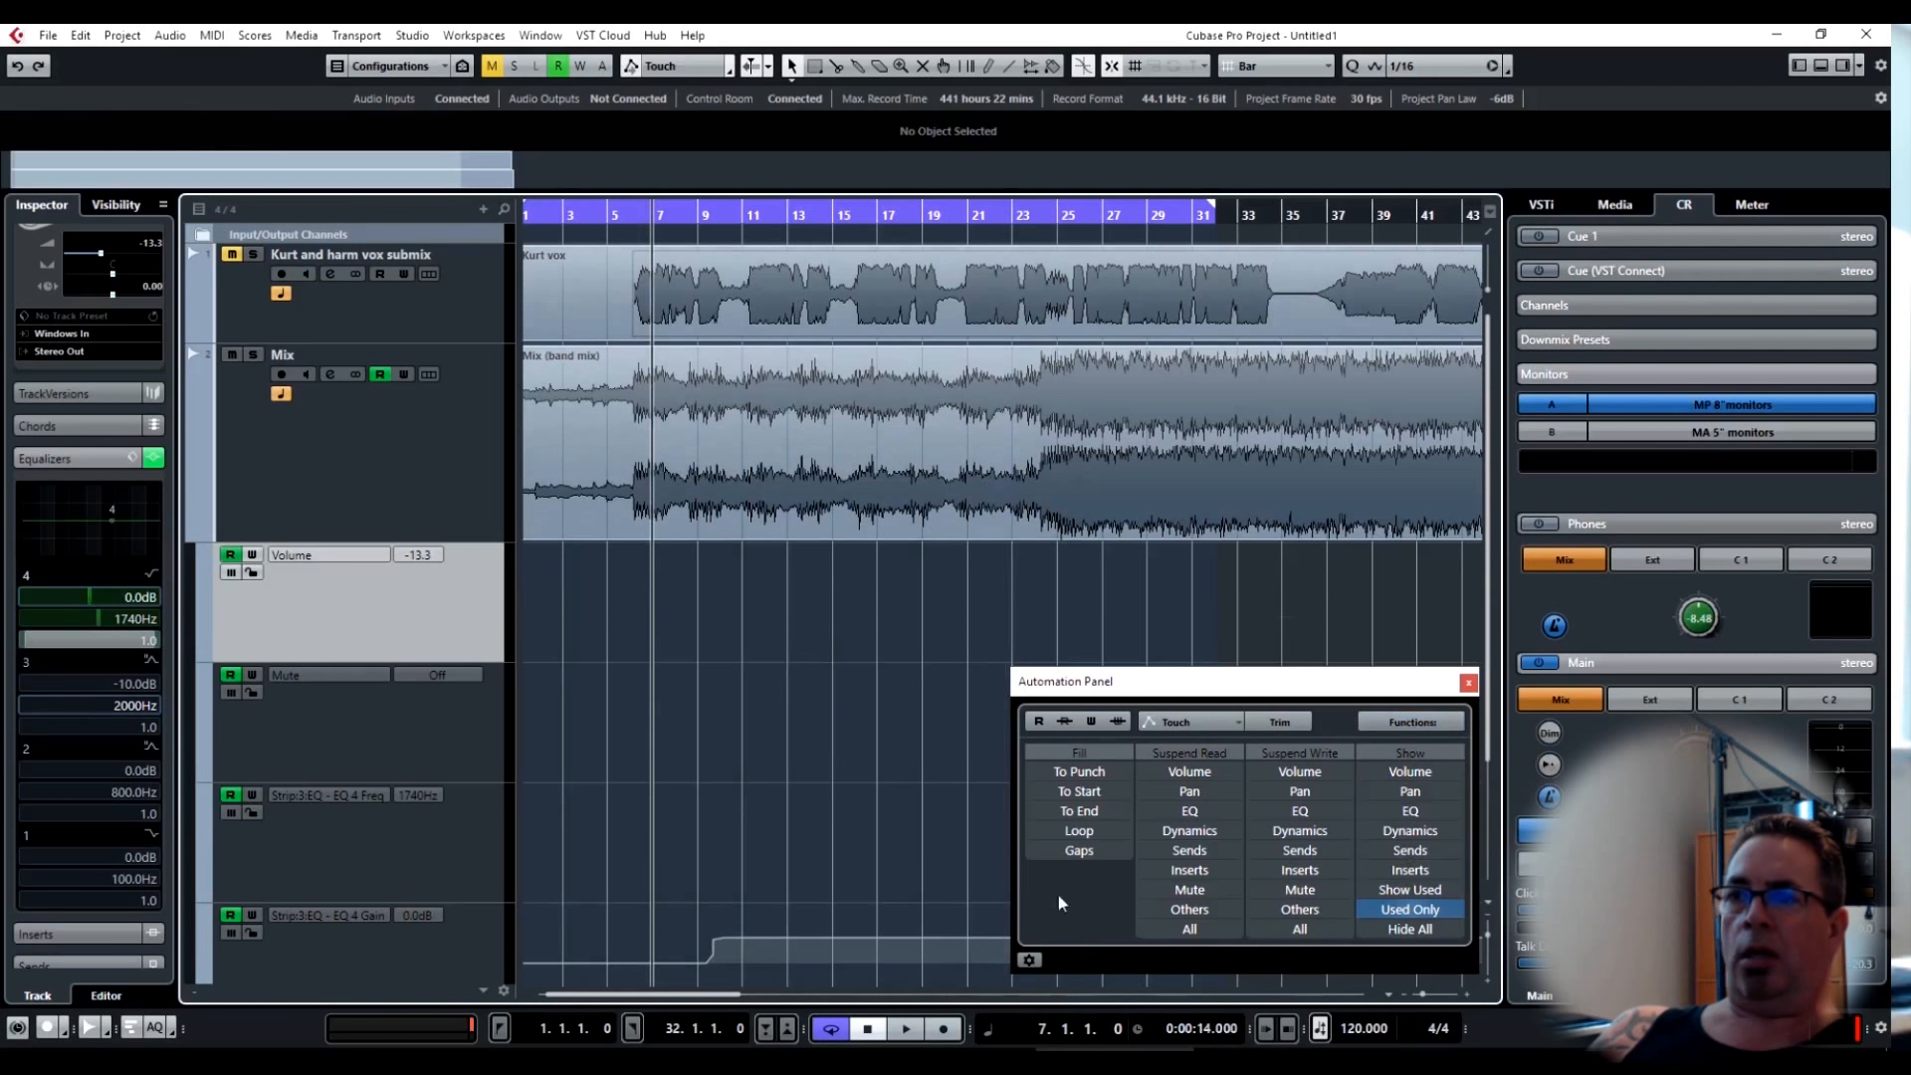
{"action": "left_click", "coordinate": [1031, 959]}
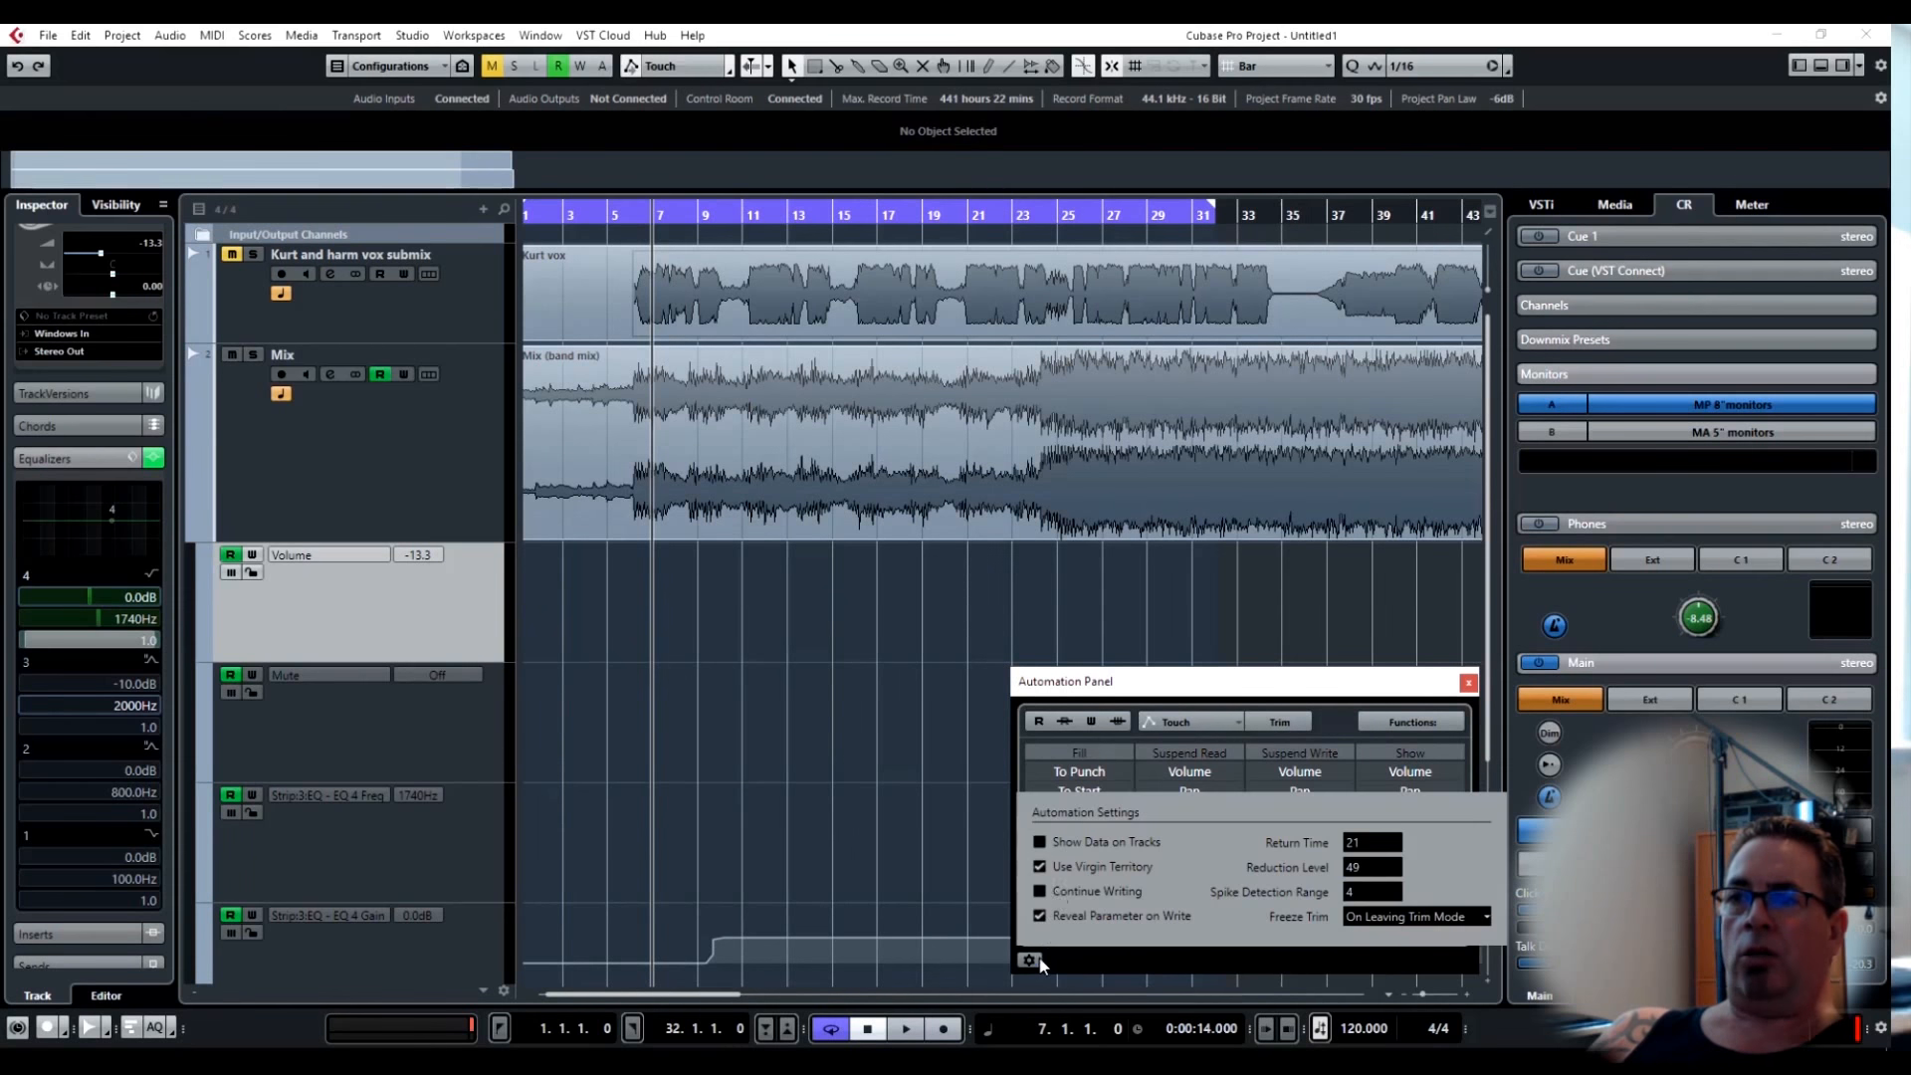
{"action": "left_click", "coordinate": [425, 608]}
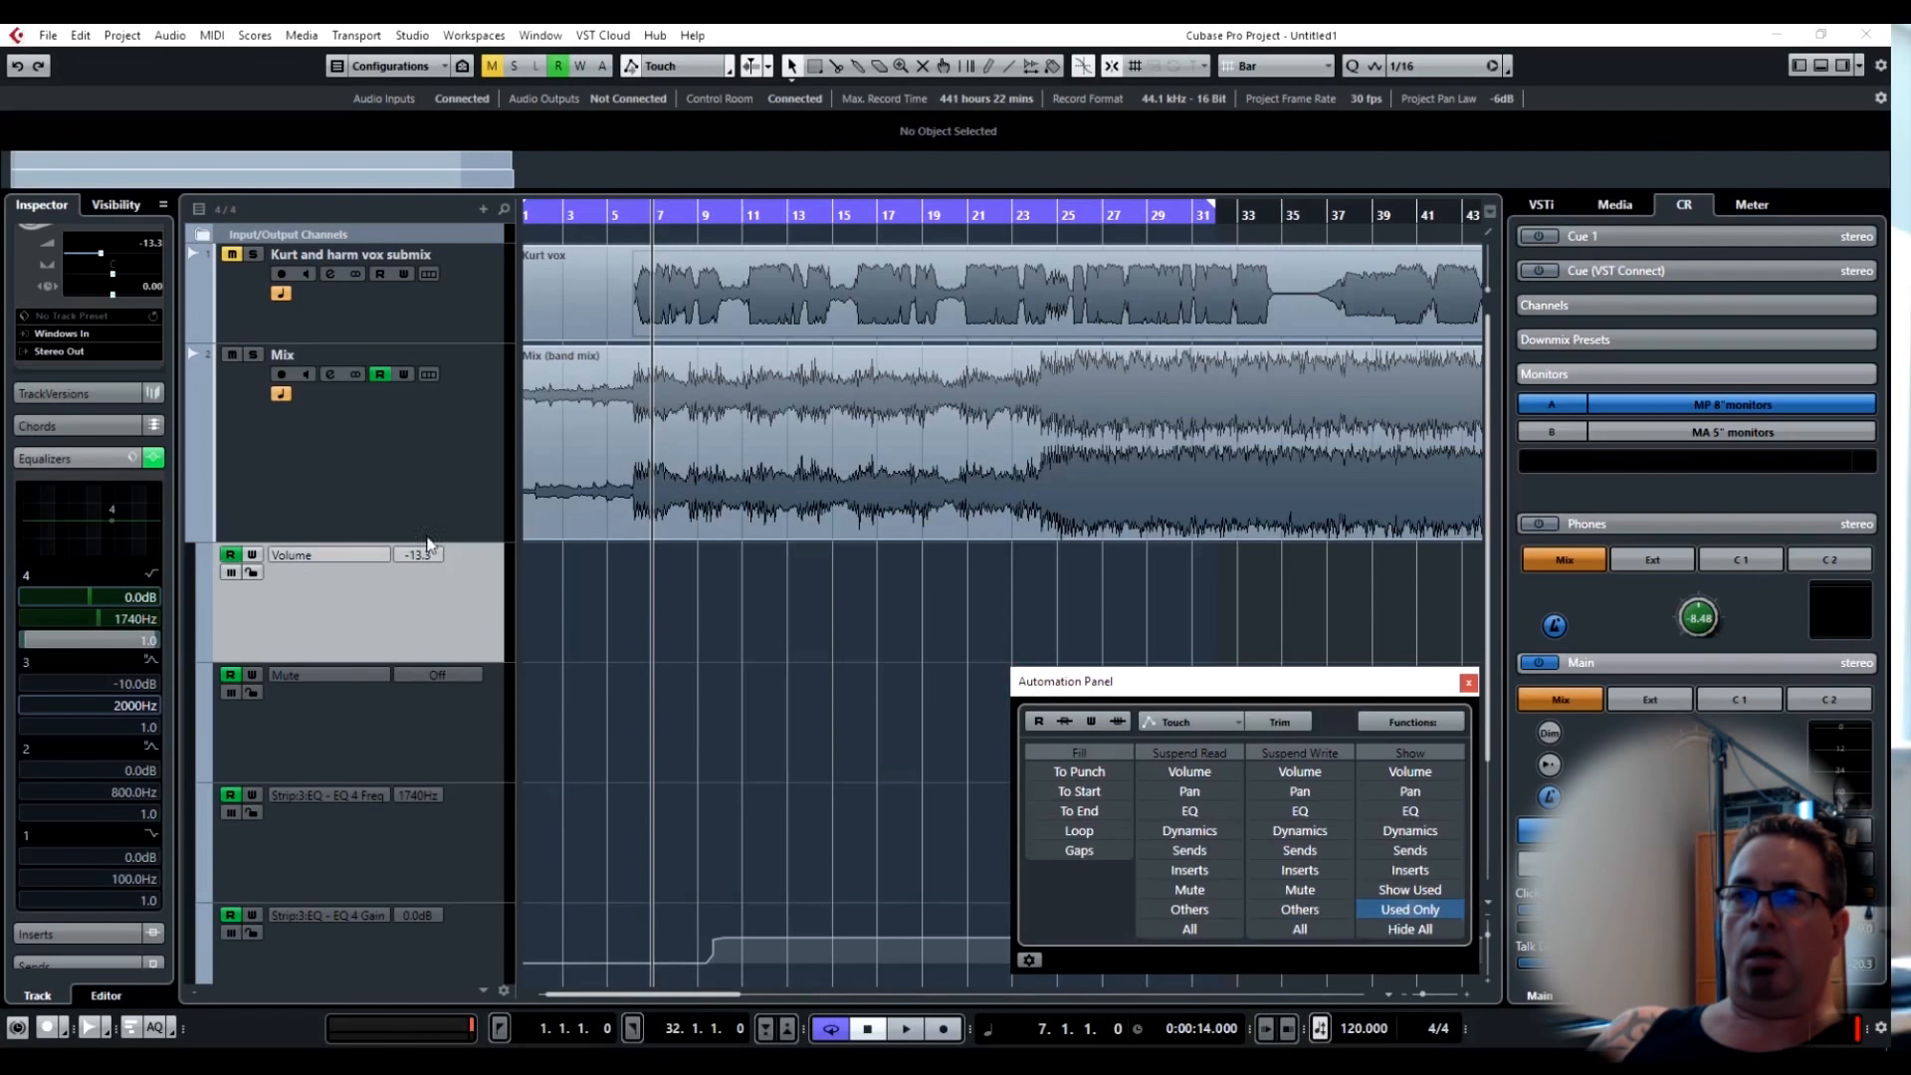
{"action": "key", "text": "space"}
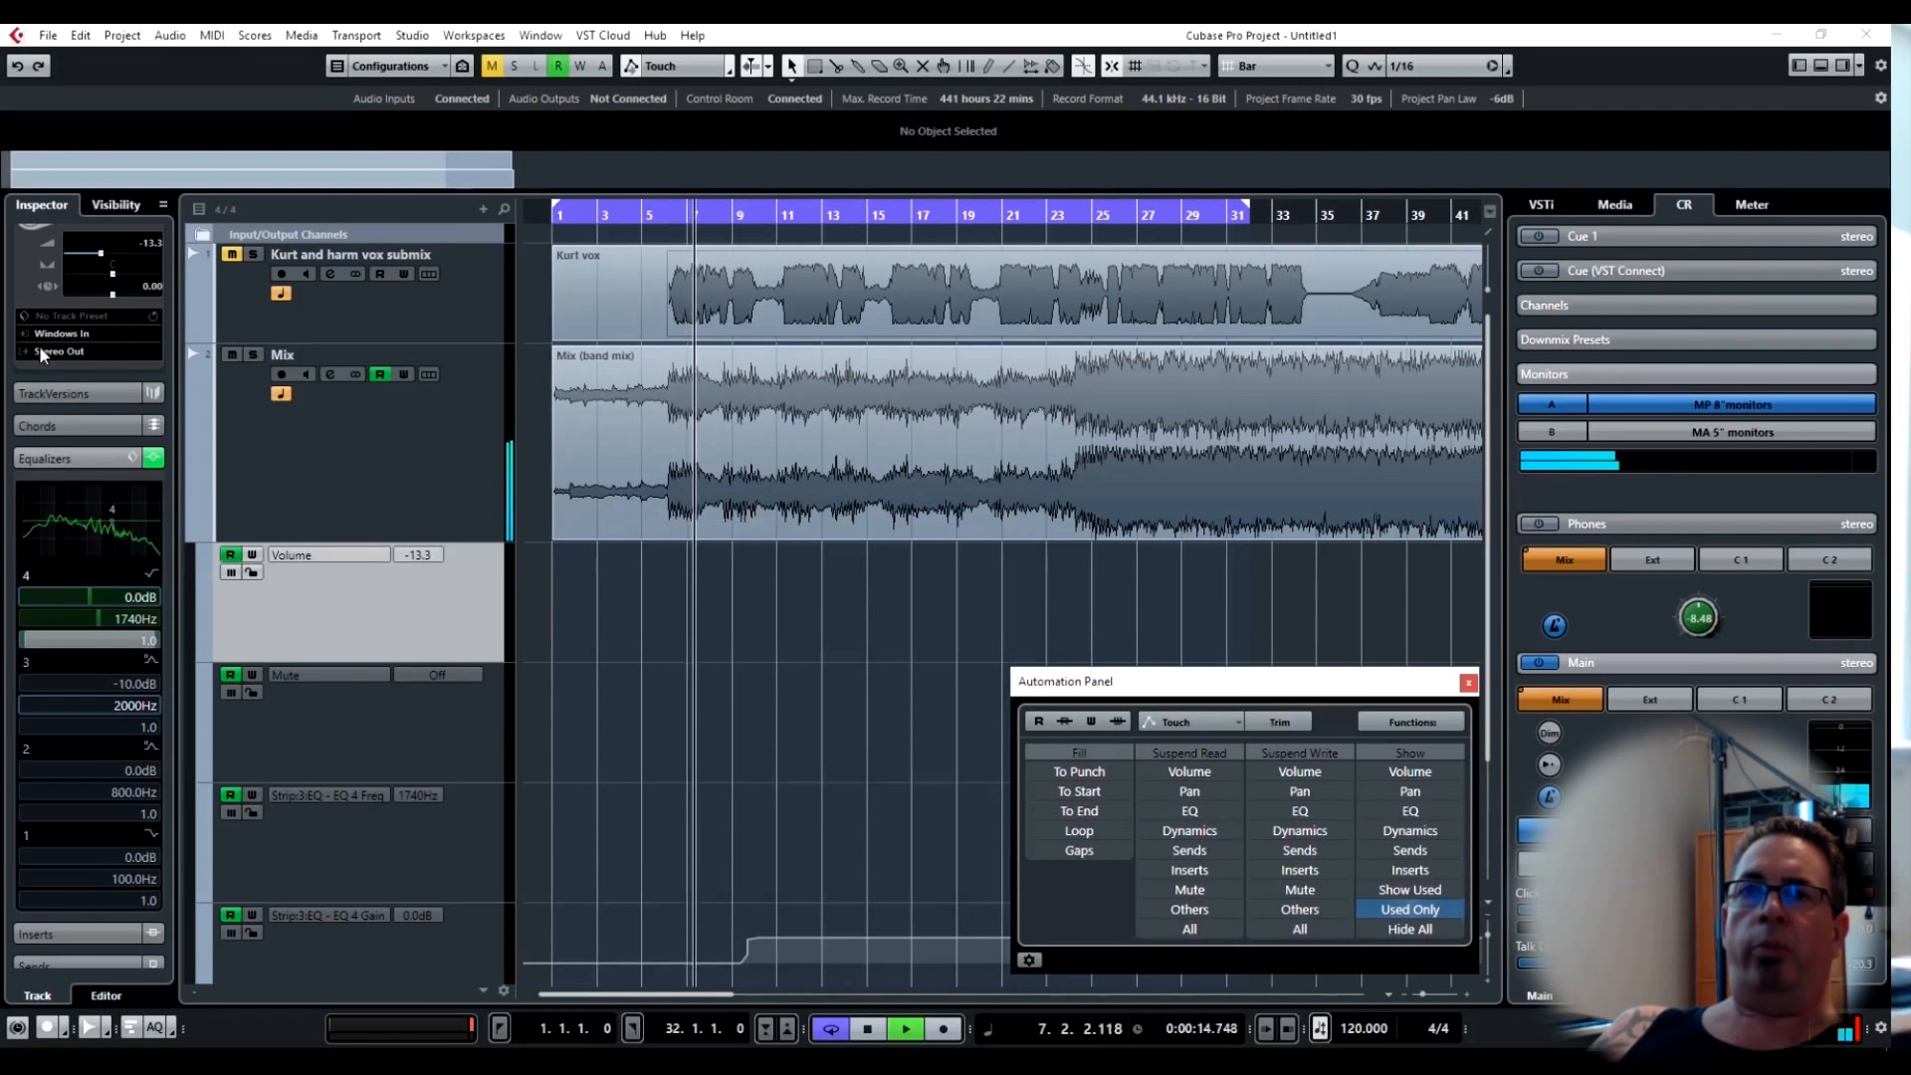
{"action": "left_click_drag", "start_coordinate": [93, 252], "coordinate": [102, 256]}
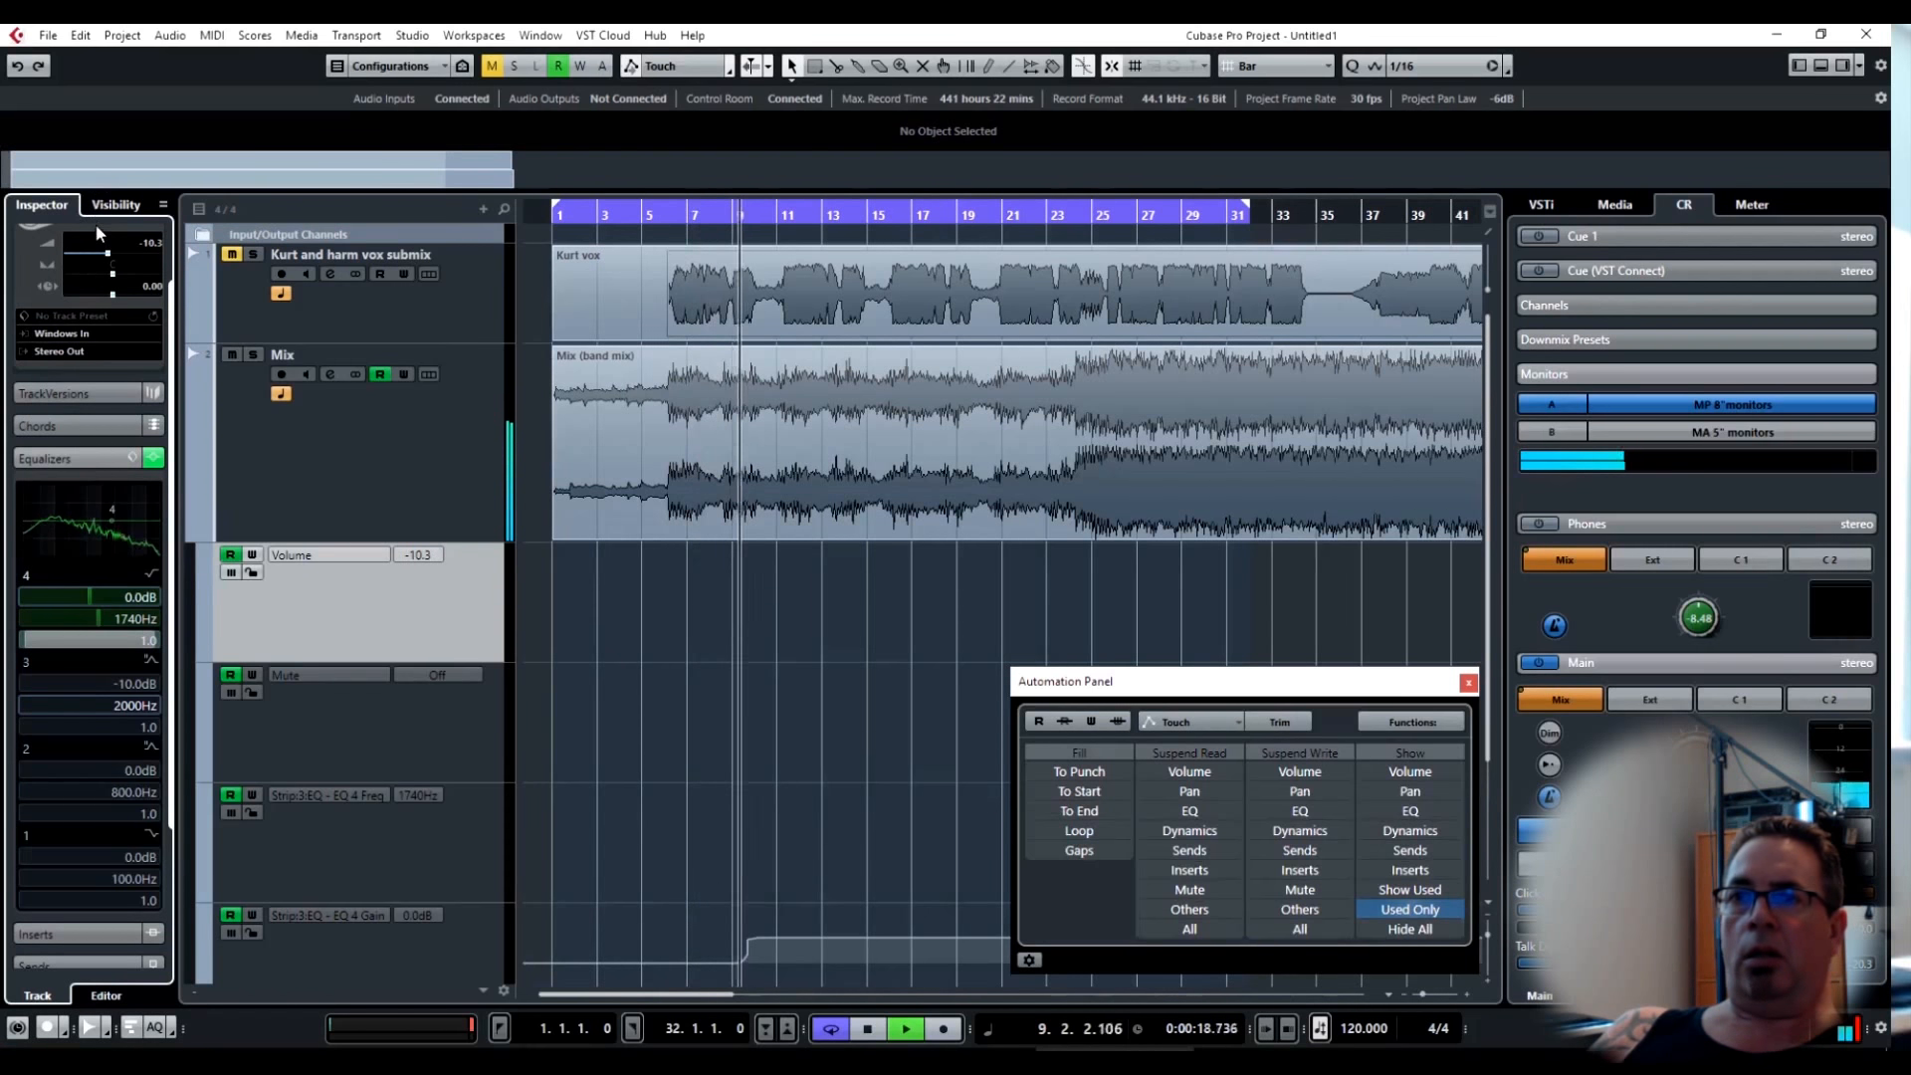
Enable automation writing for the Mix volume, record fader moves between about bars 12 and 14, and stop playback.
{"action": "left_click", "coordinate": [252, 554]}
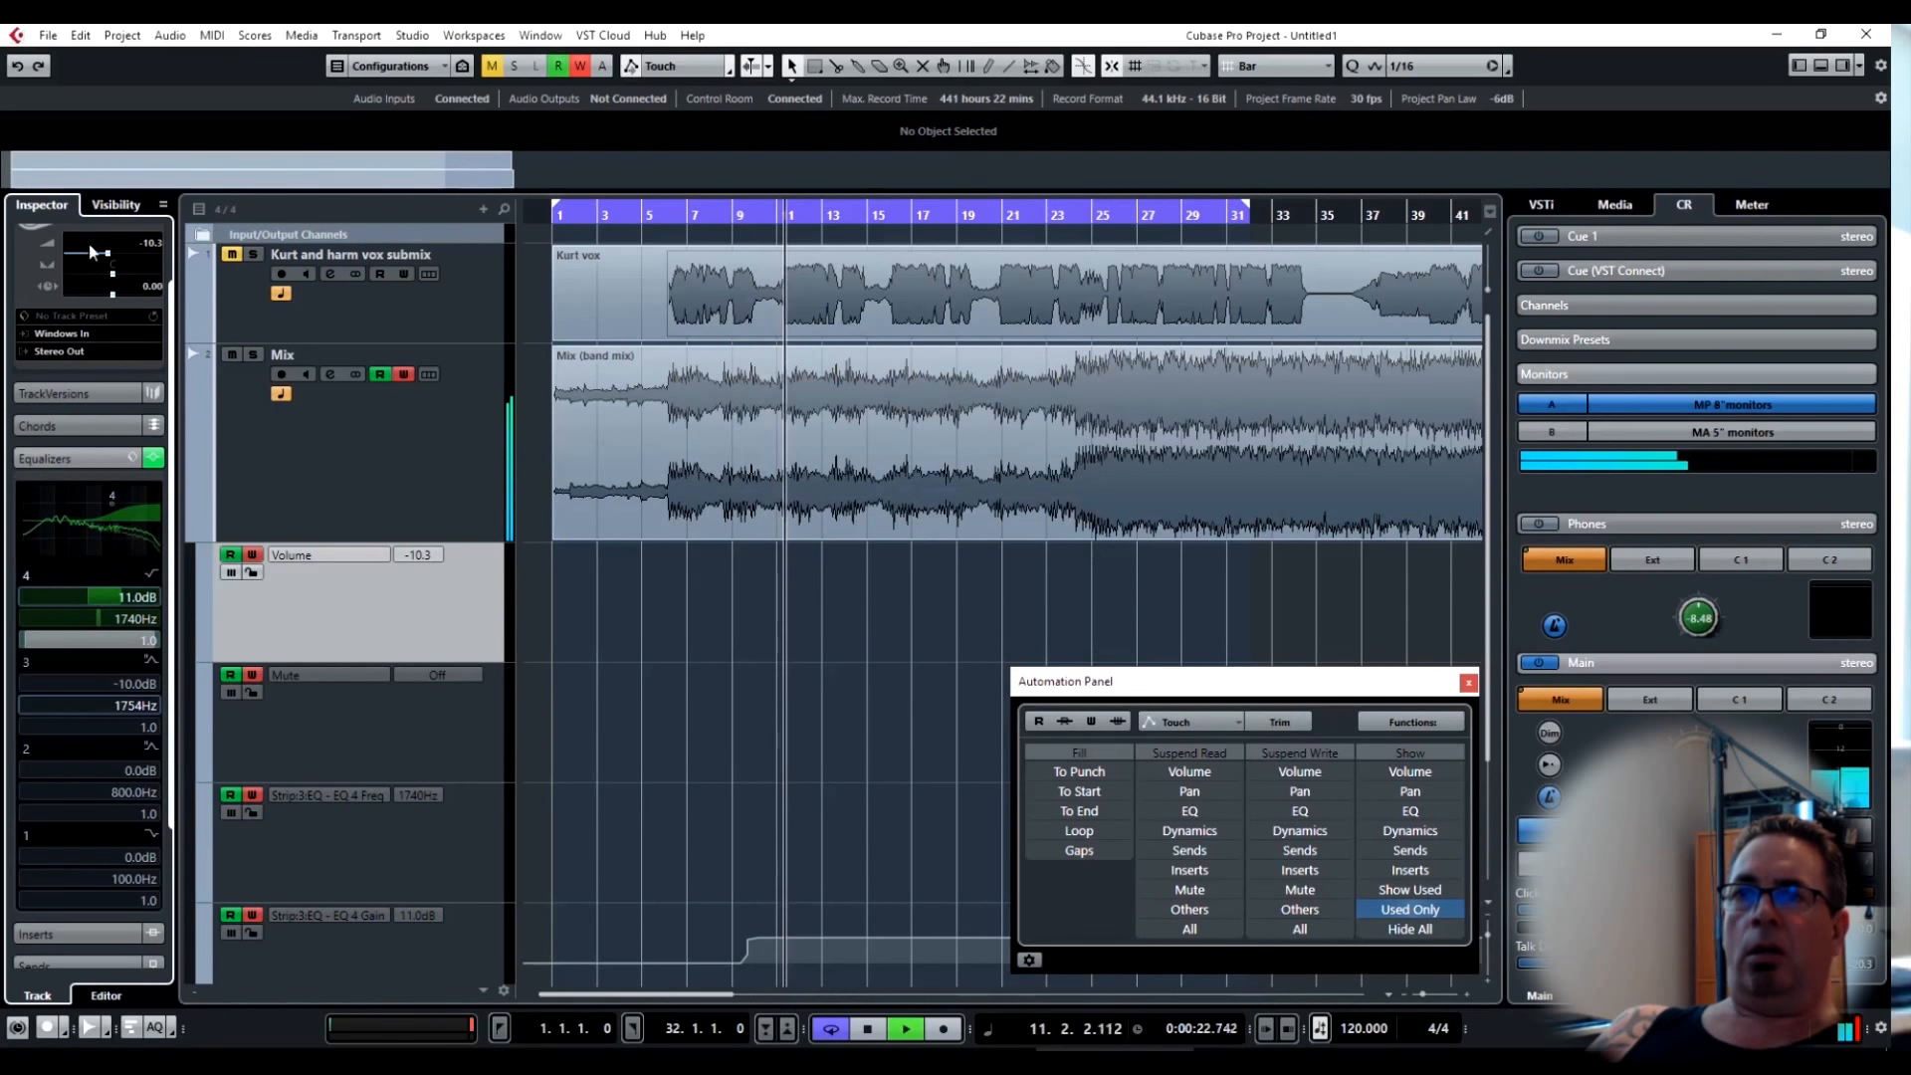
{"action": "mouse_move", "coordinate": [98, 260]}
{"action": "left_mouse_down"}
{"action": "mouse_move", "coordinate": [88, 174]}
{"action": "mouse_move", "coordinate": [105, 254]}
{"action": "mouse_move", "coordinate": [96, 208]}
{"action": "left_mouse_up"}
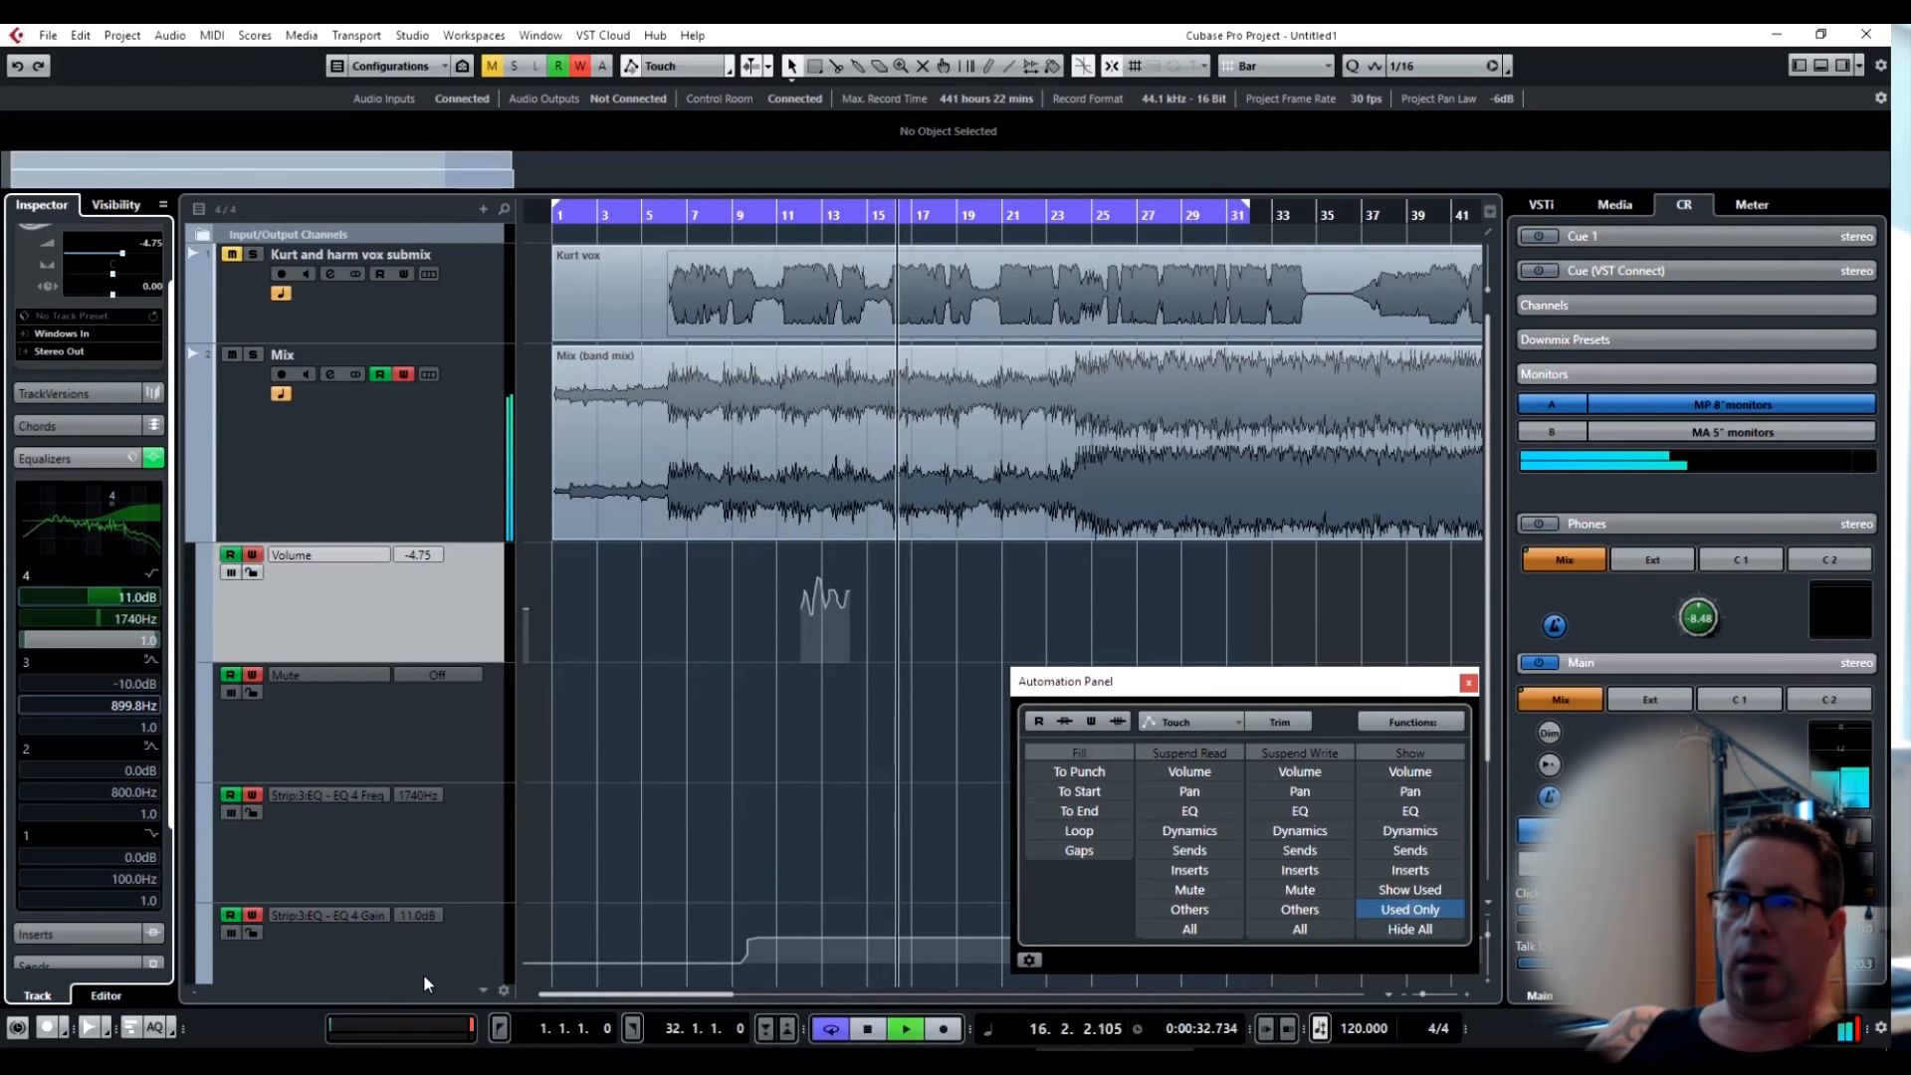
{"action": "key", "text": "space"}
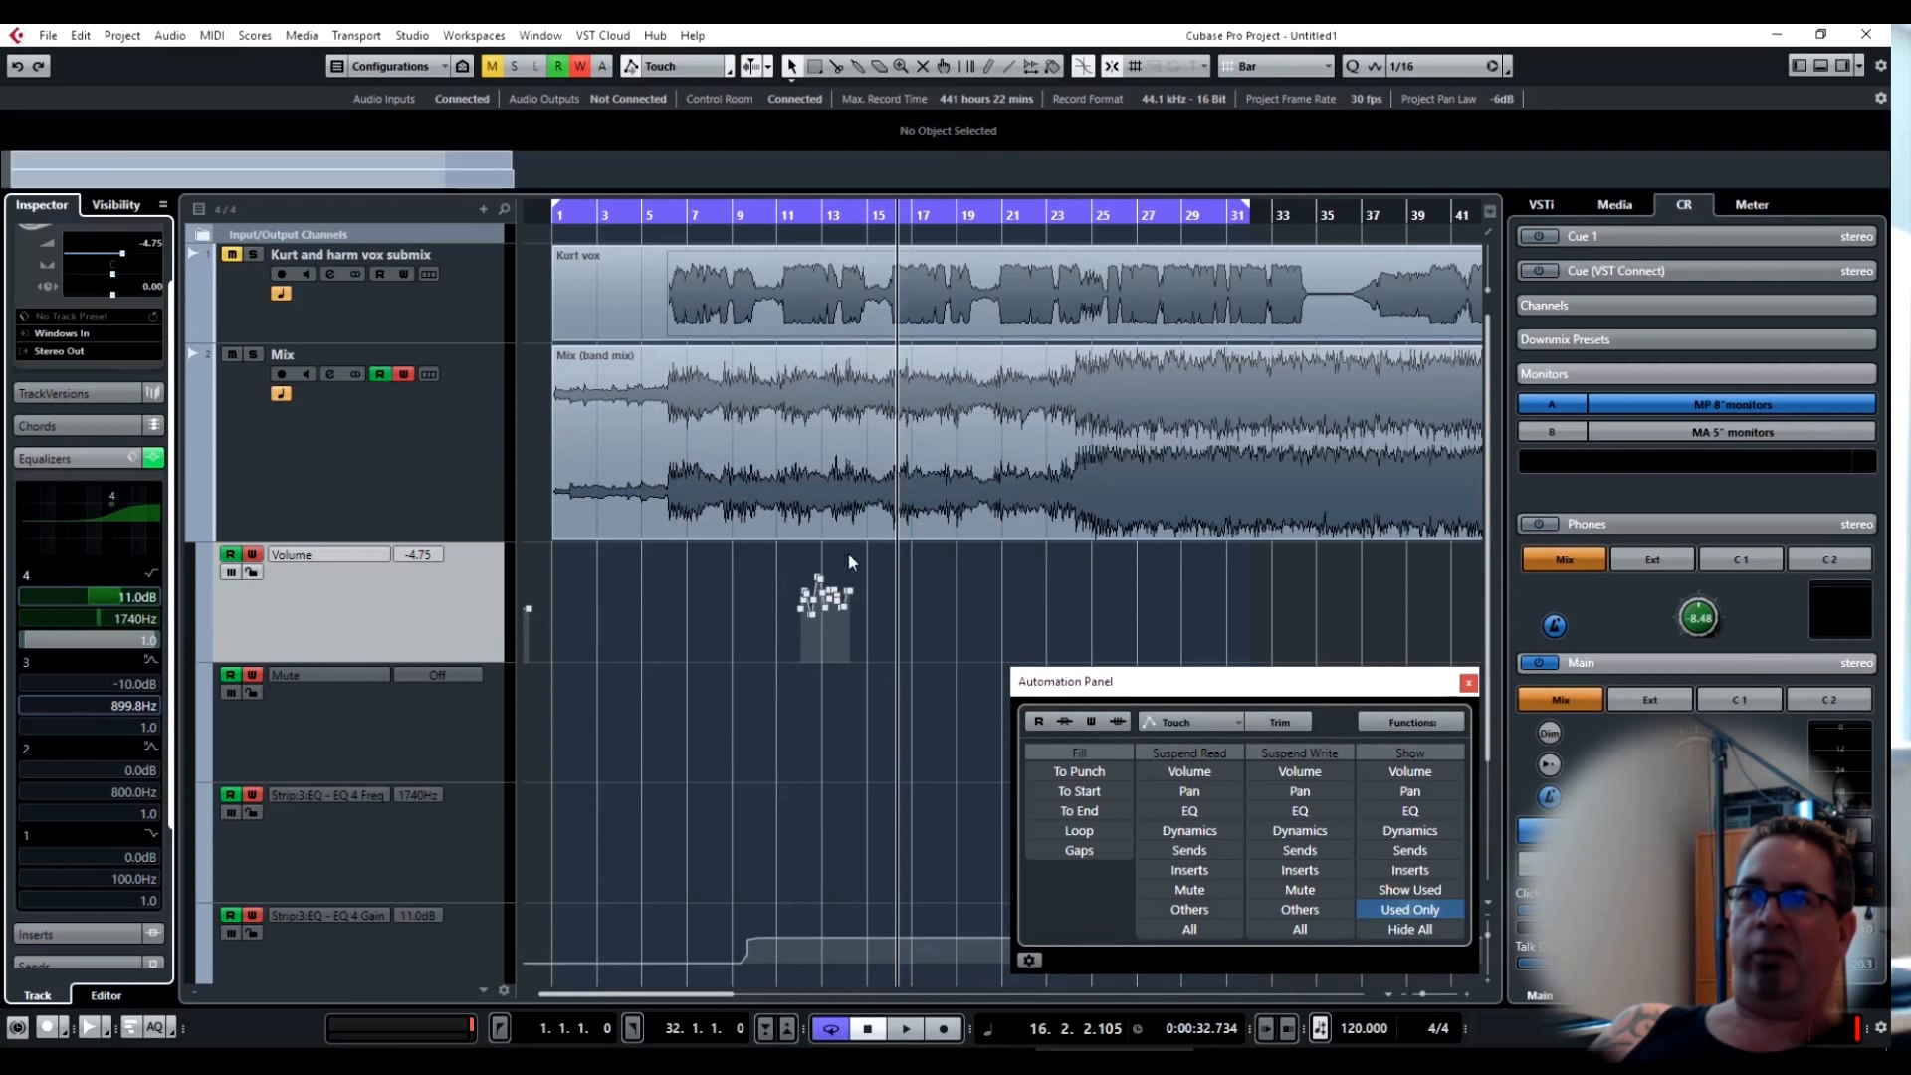
Shorten the cycle range to end at bar 15 and play the recorded volume automation from bar 11.
{"action": "left_click_drag", "start_coordinate": [1247, 210], "coordinate": [889, 289]}
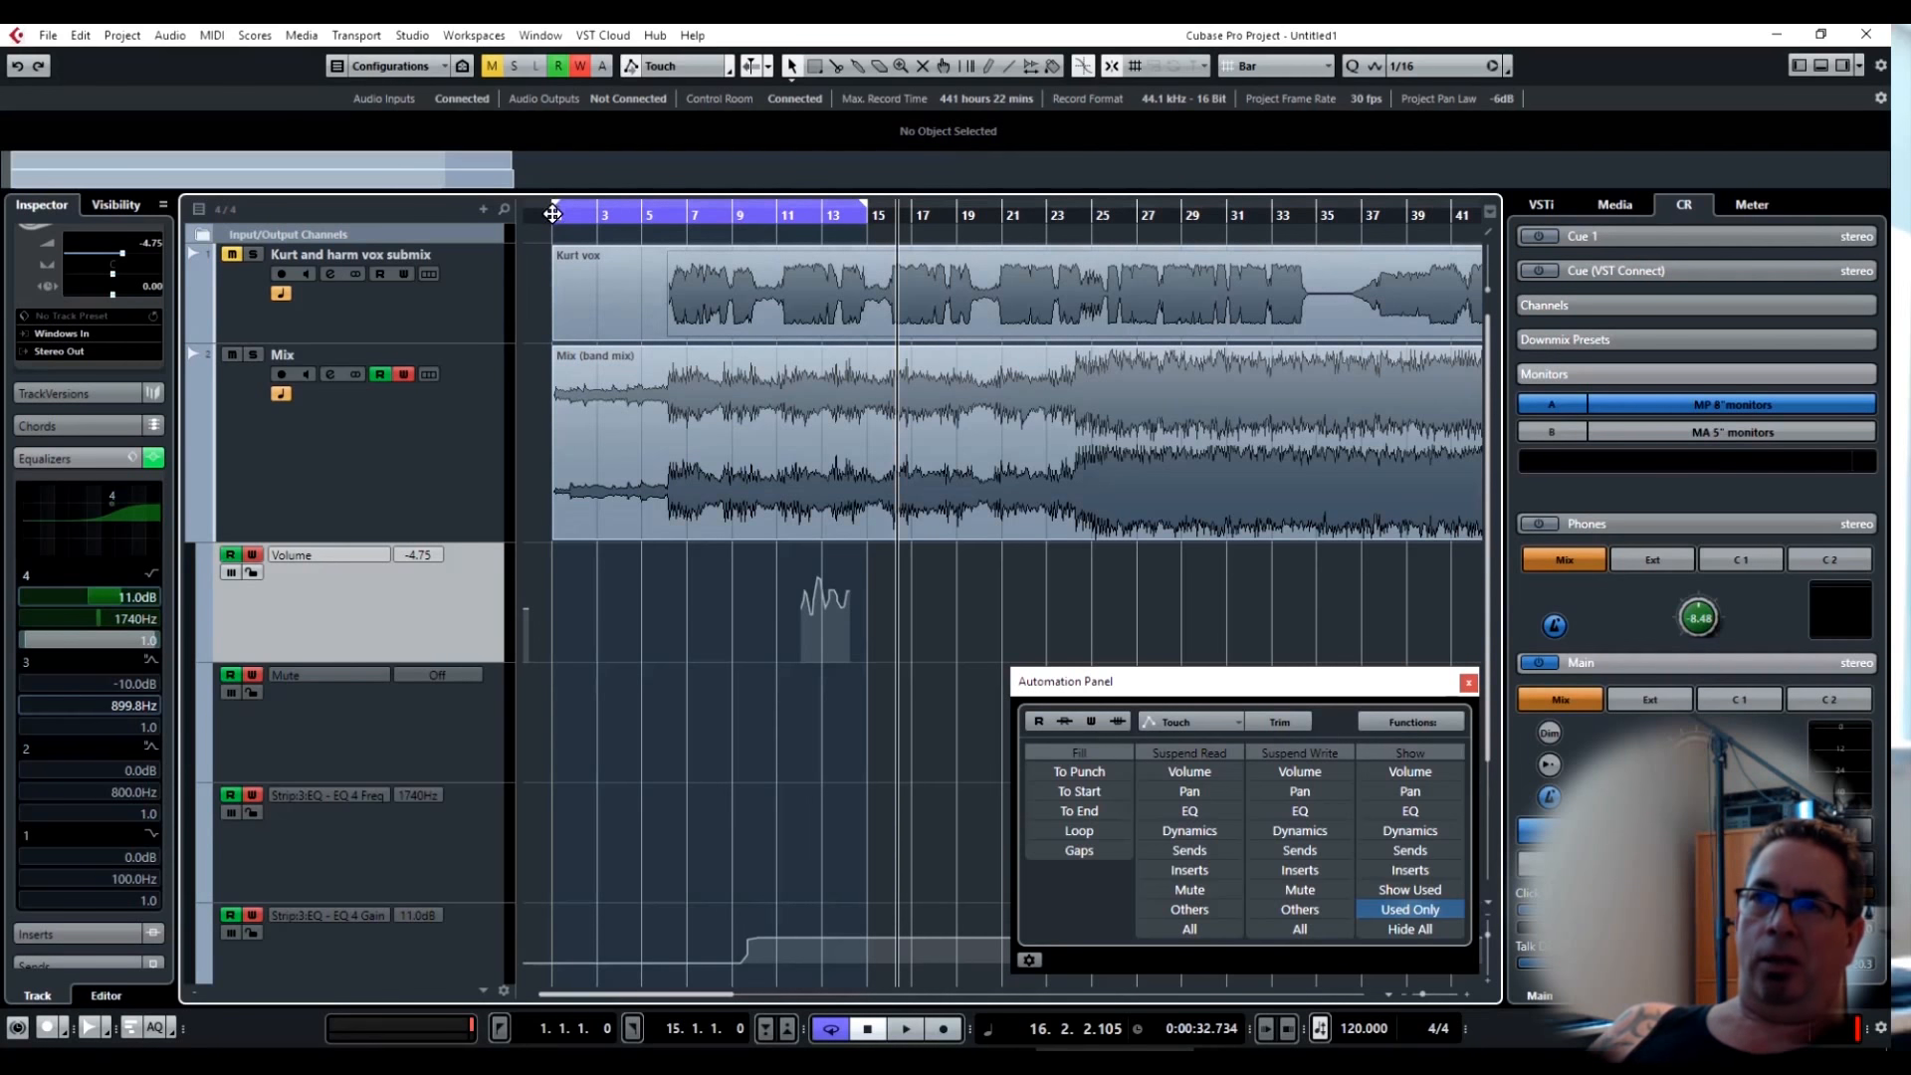
{"action": "left_click", "coordinate": [746, 211]}
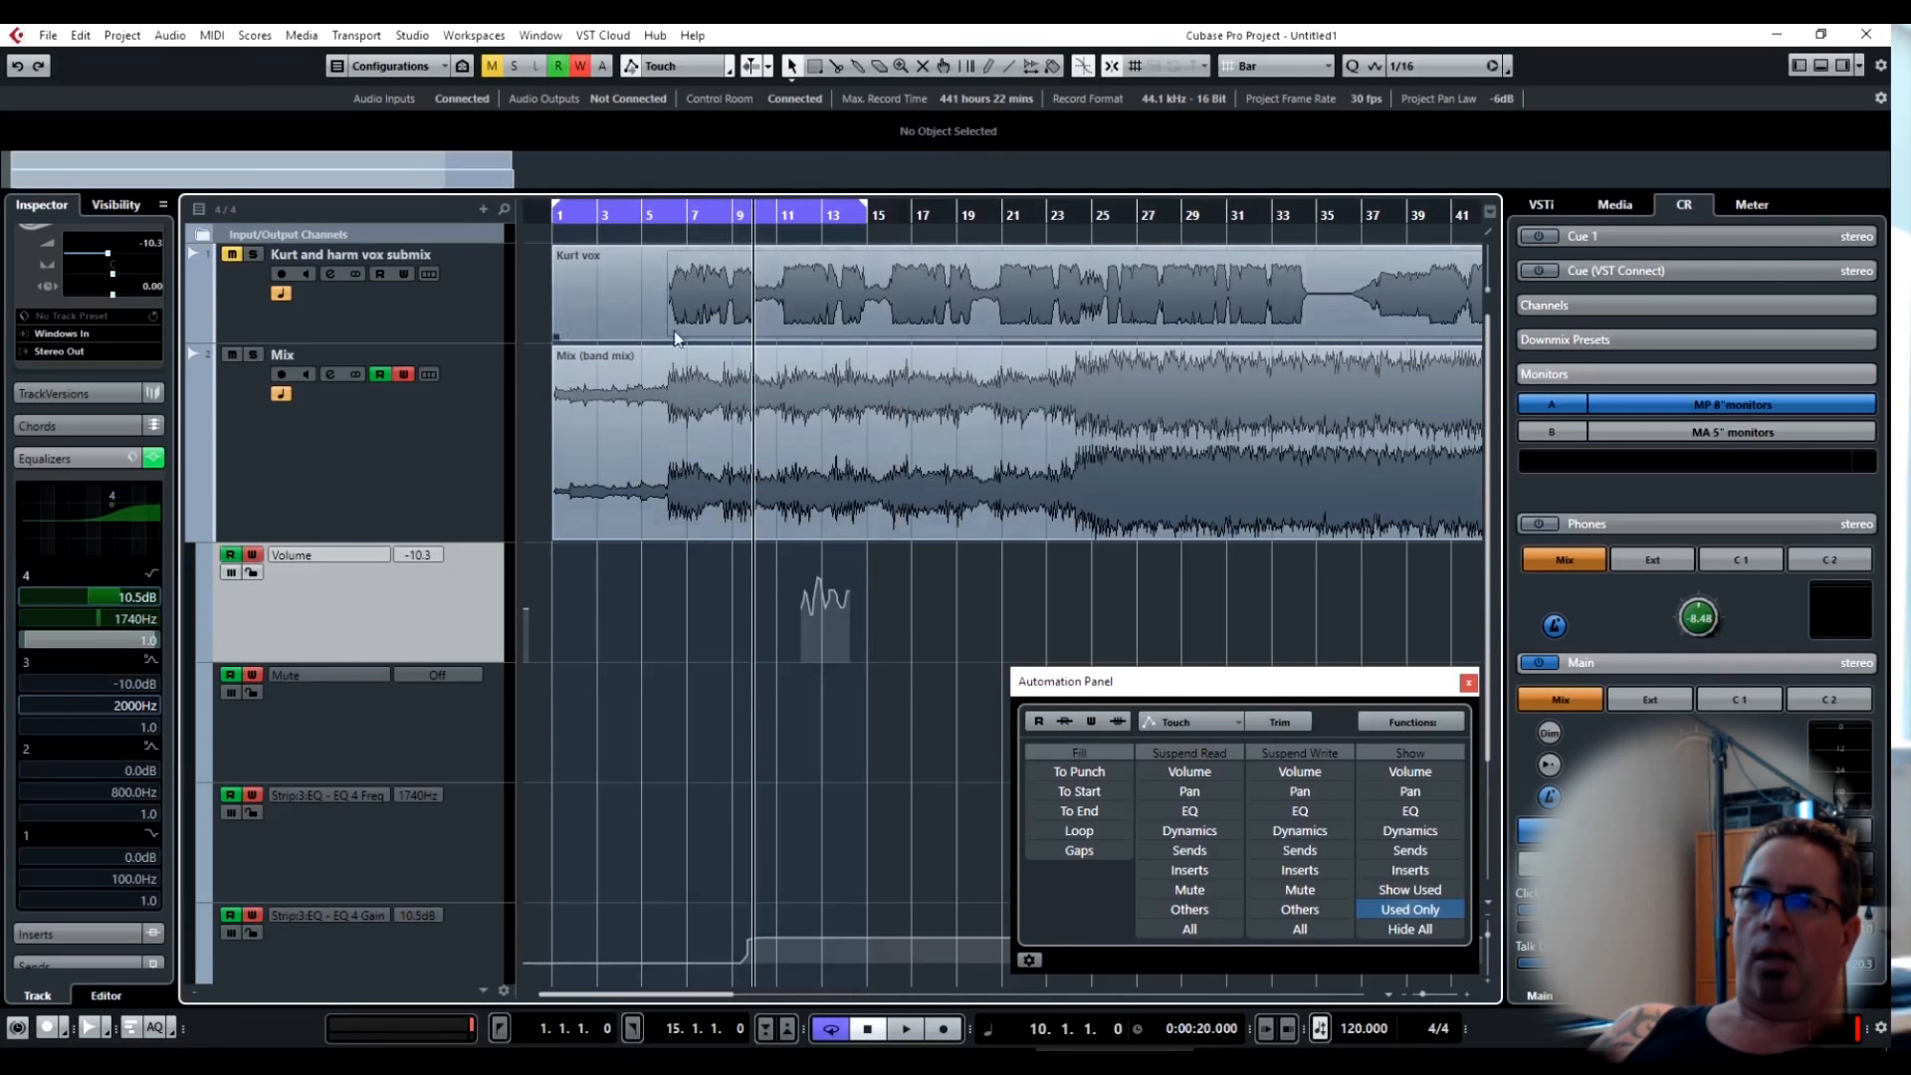
{"action": "left_click", "coordinate": [776, 212]}
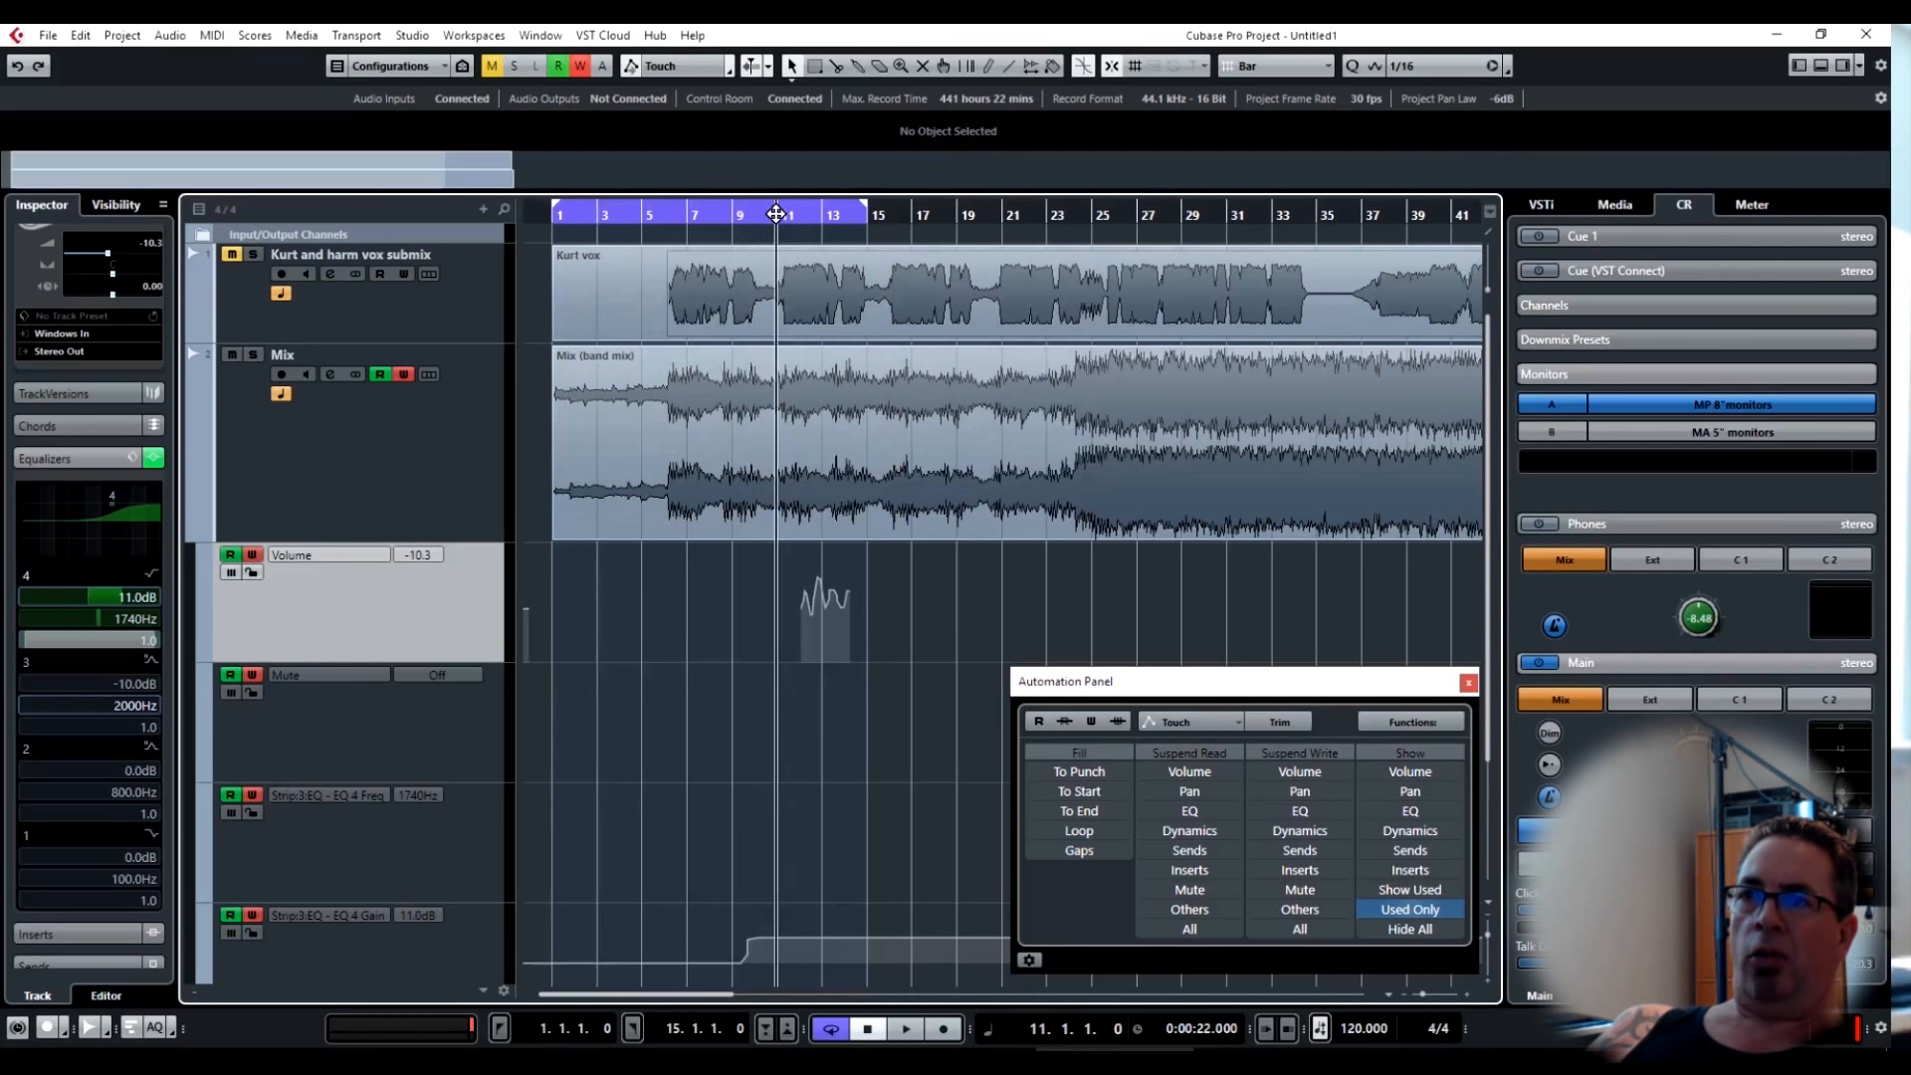
{"action": "key", "text": "space"}
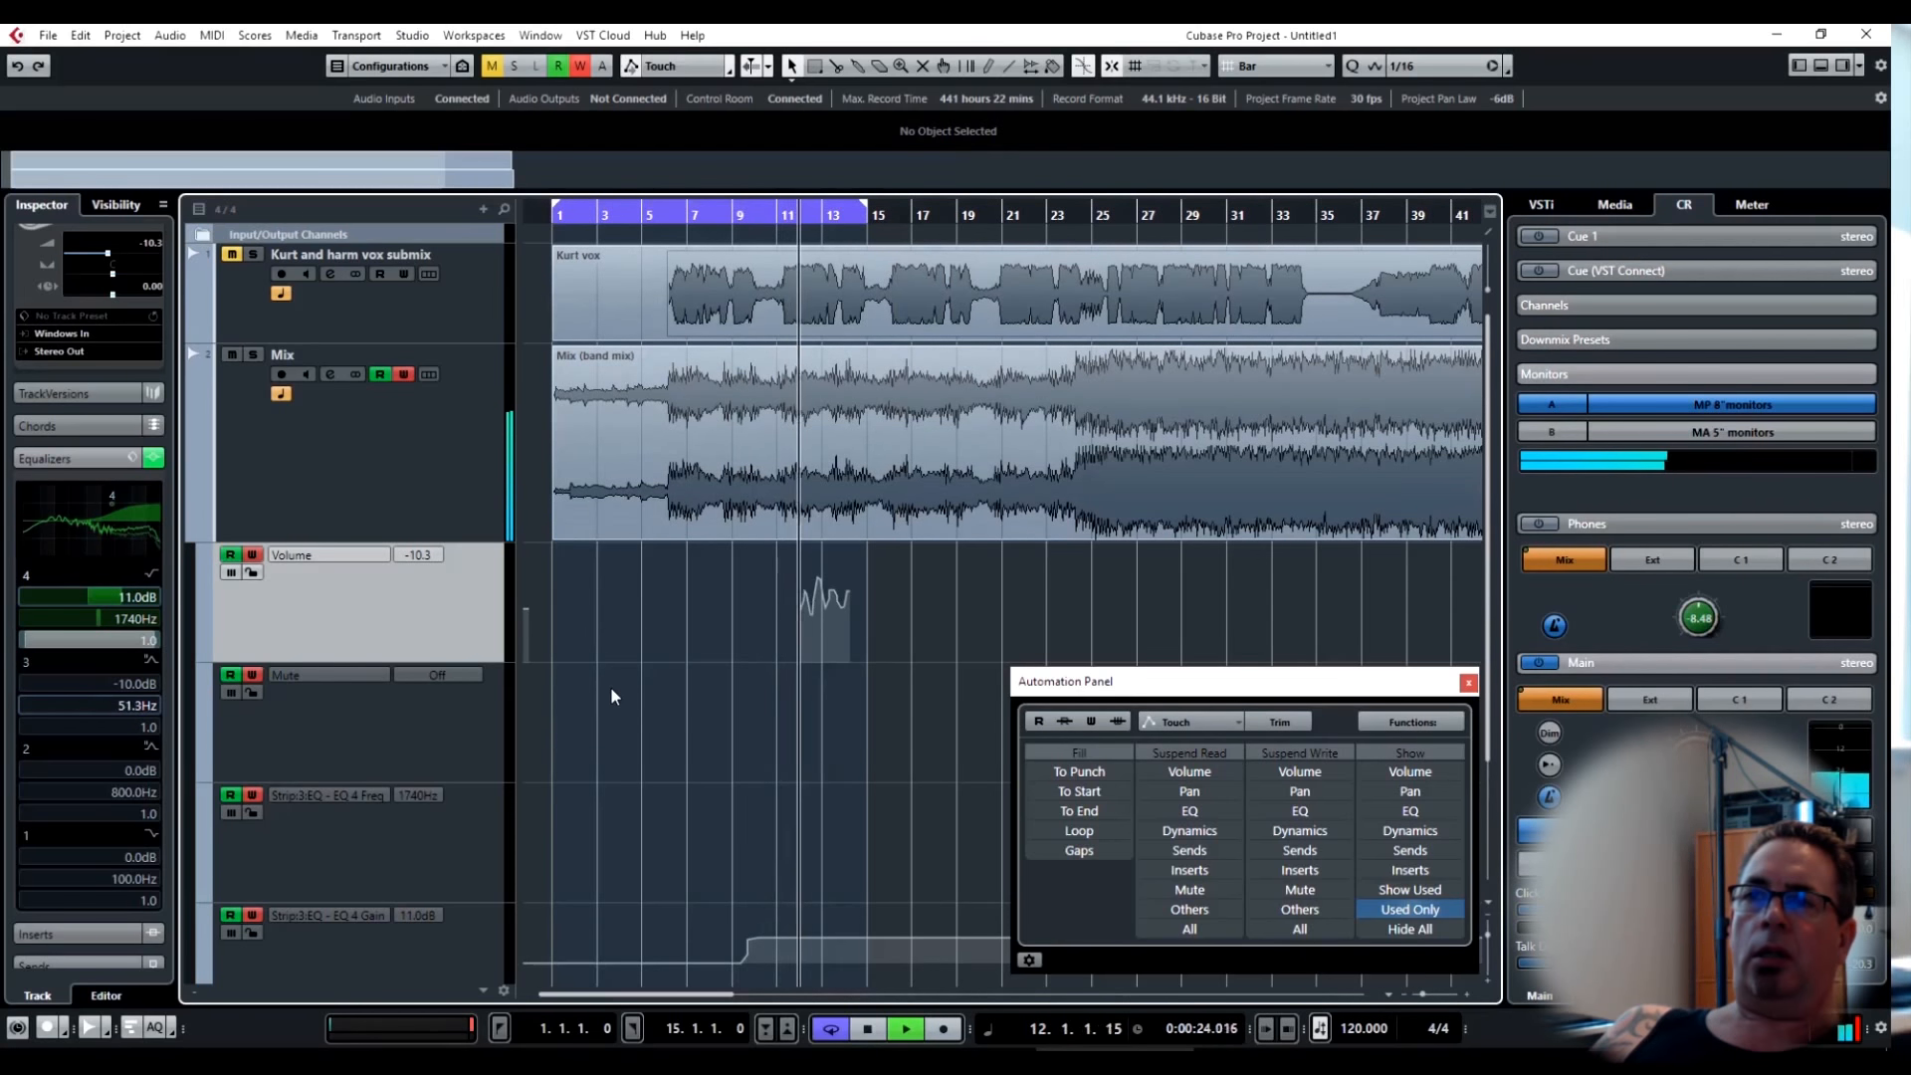
Turn off writing for the Mix volume, play the end of the cycle, and change the volume manually to -14.8.
{"action": "left_click", "coordinate": [253, 554]}
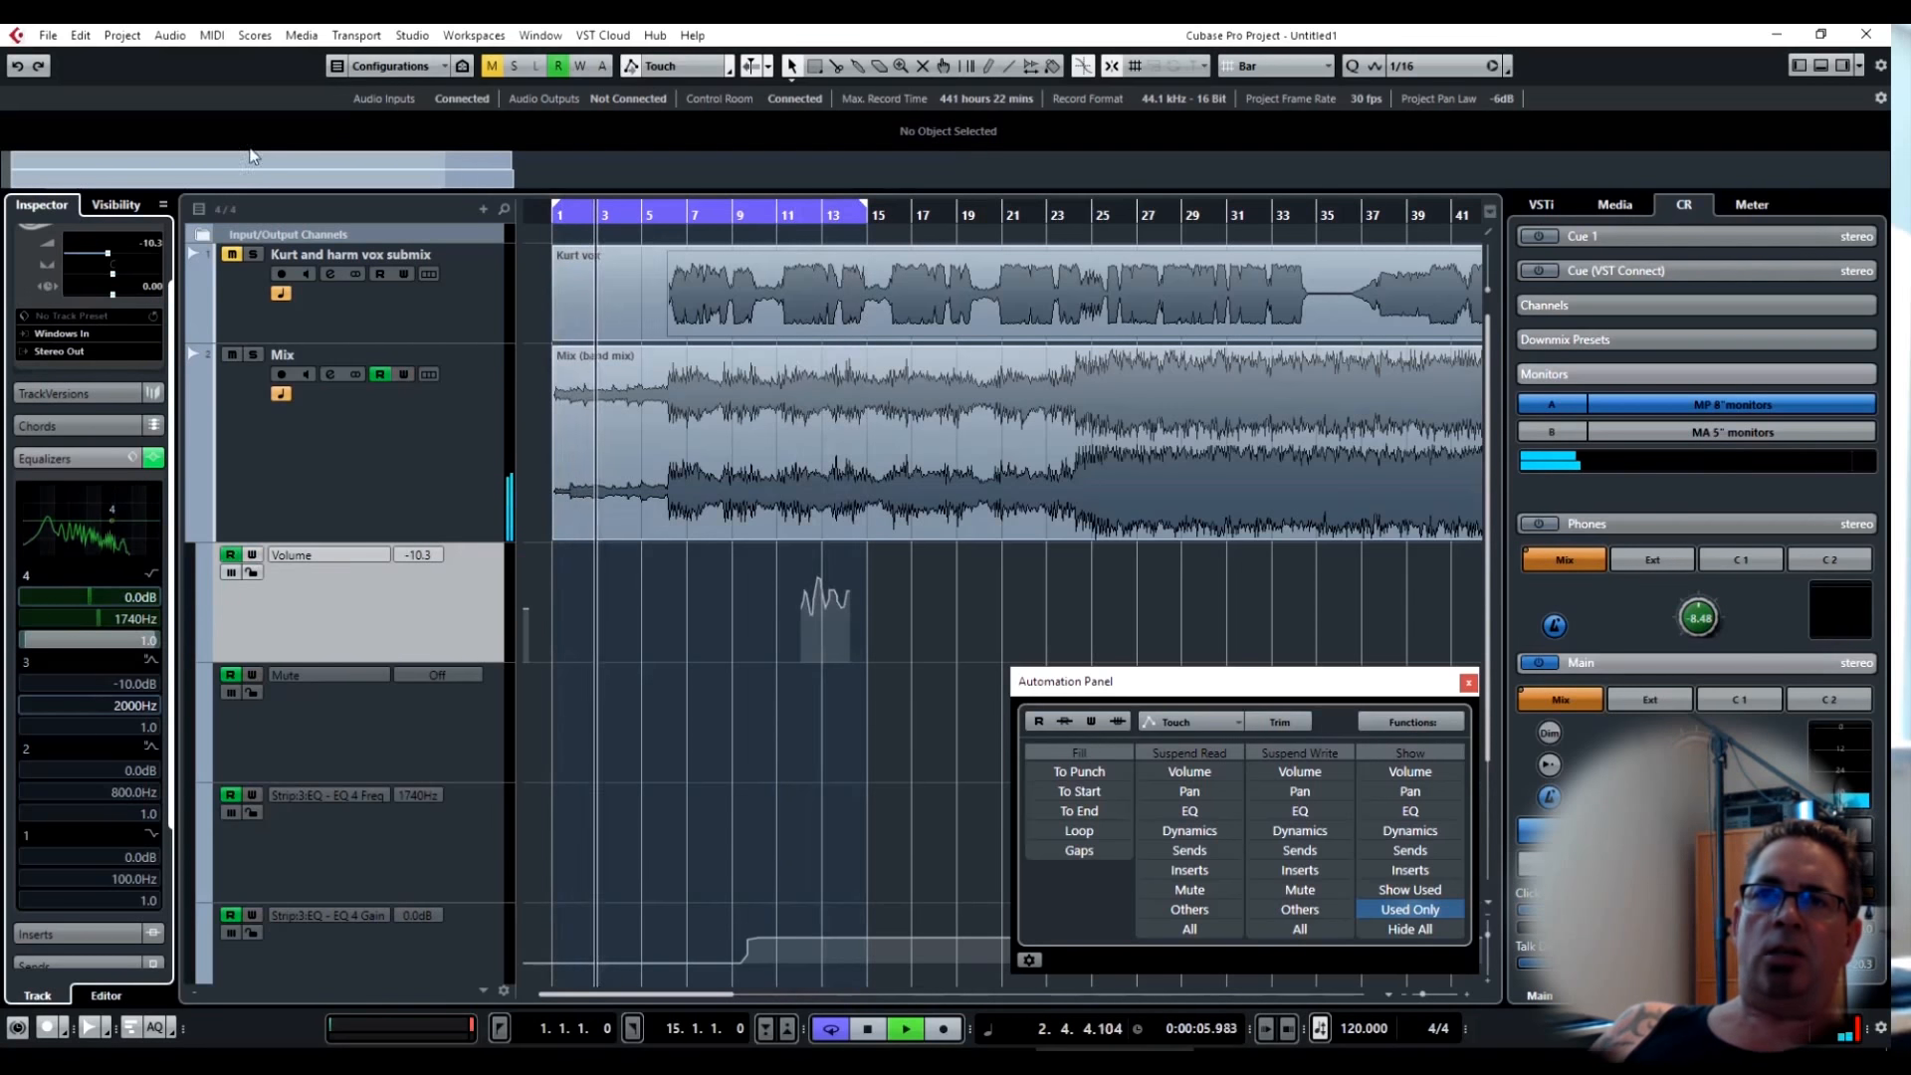
{"action": "left_click", "coordinate": [841, 217]}
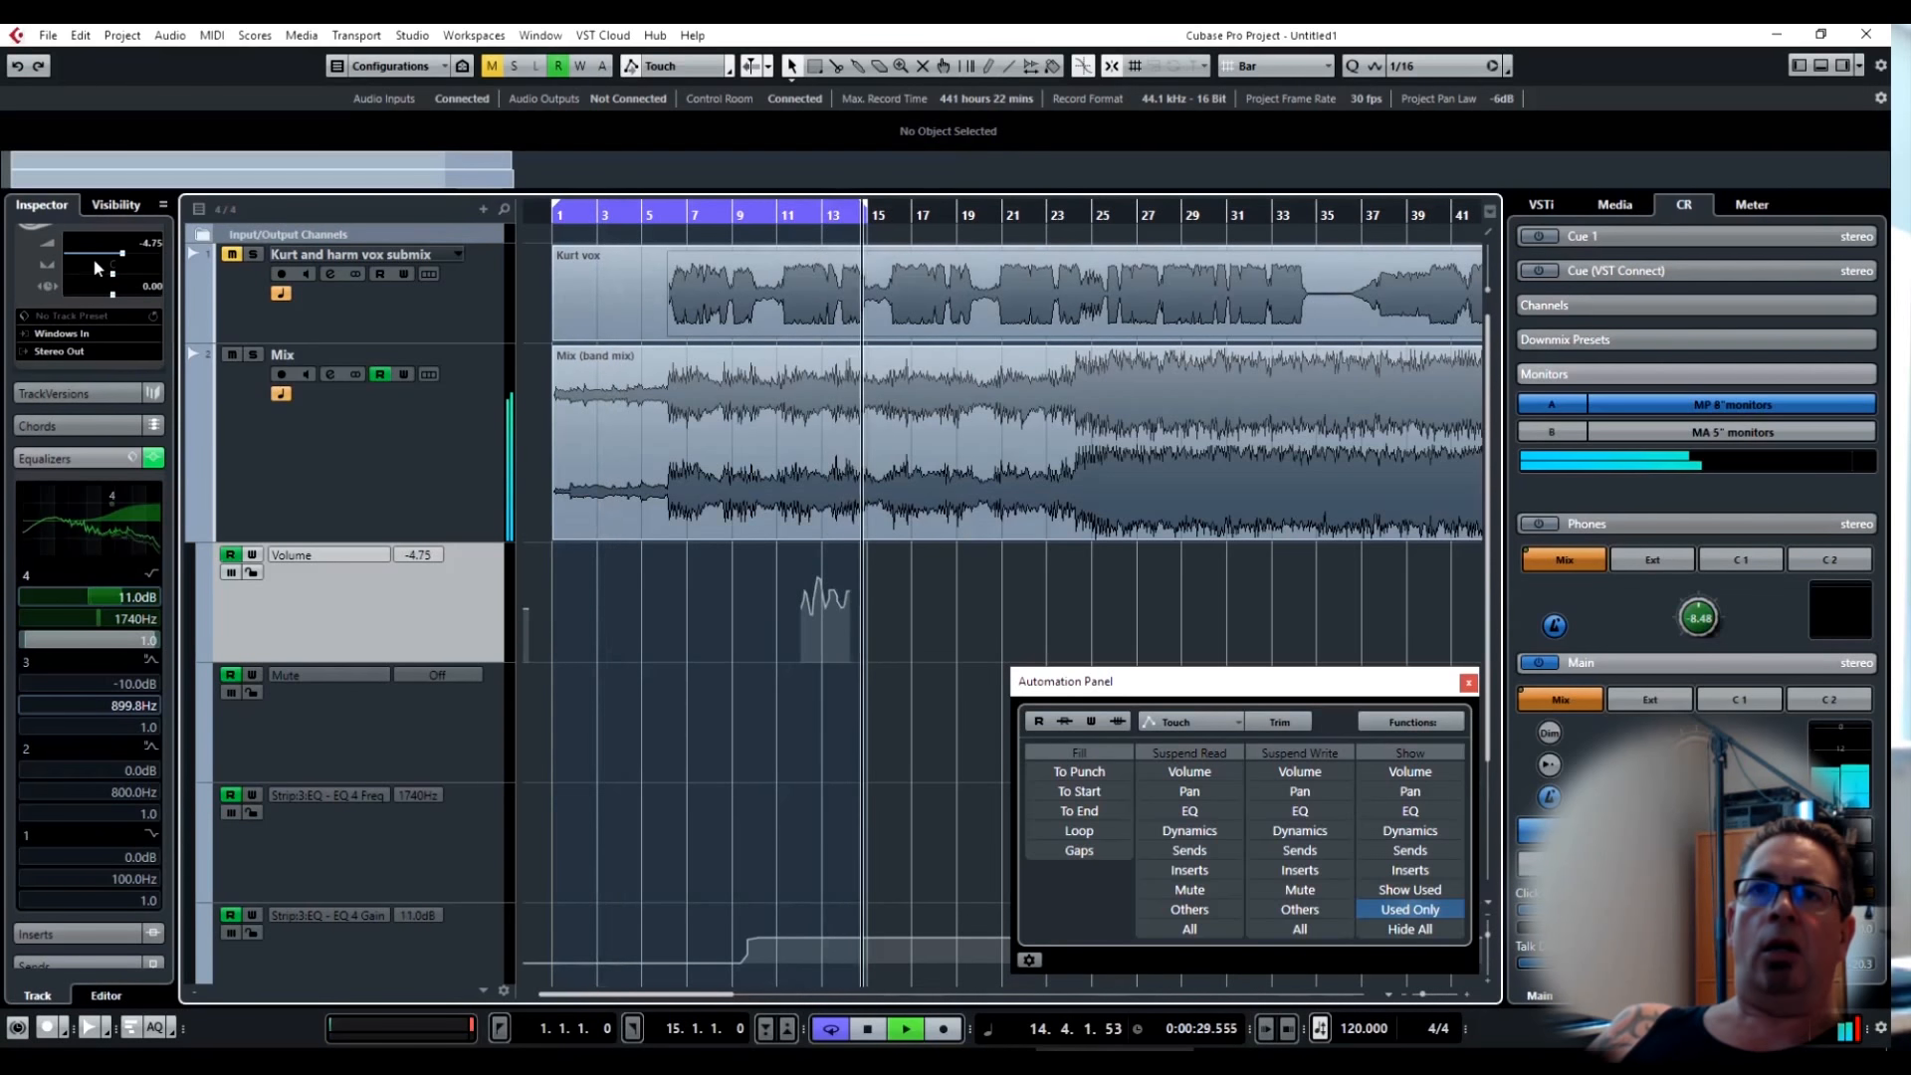
{"action": "left_click", "coordinate": [97, 253]}
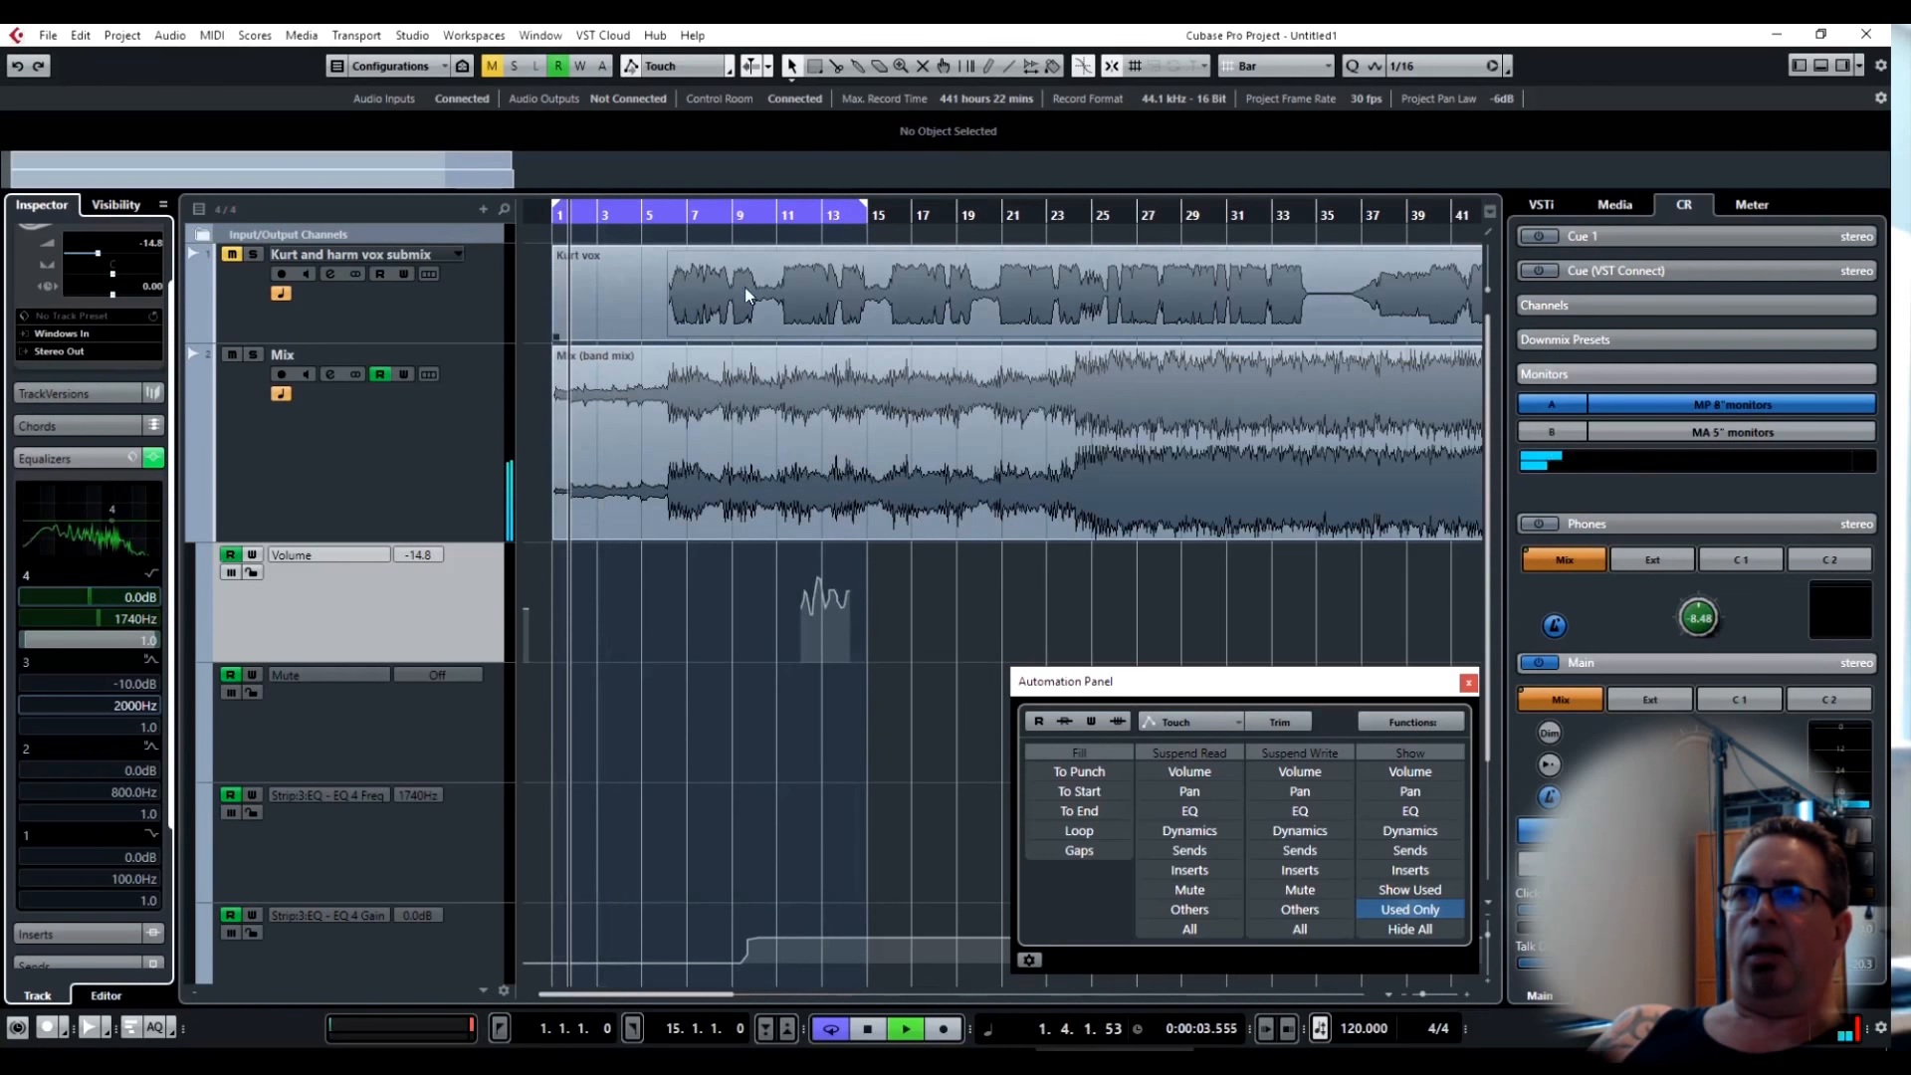
Extend the cycle range to bar 20, play through the recorded volume section, and move the Mix fader manually after it.
{"action": "left_click_drag", "start_coordinate": [863, 215], "coordinate": [983, 216]}
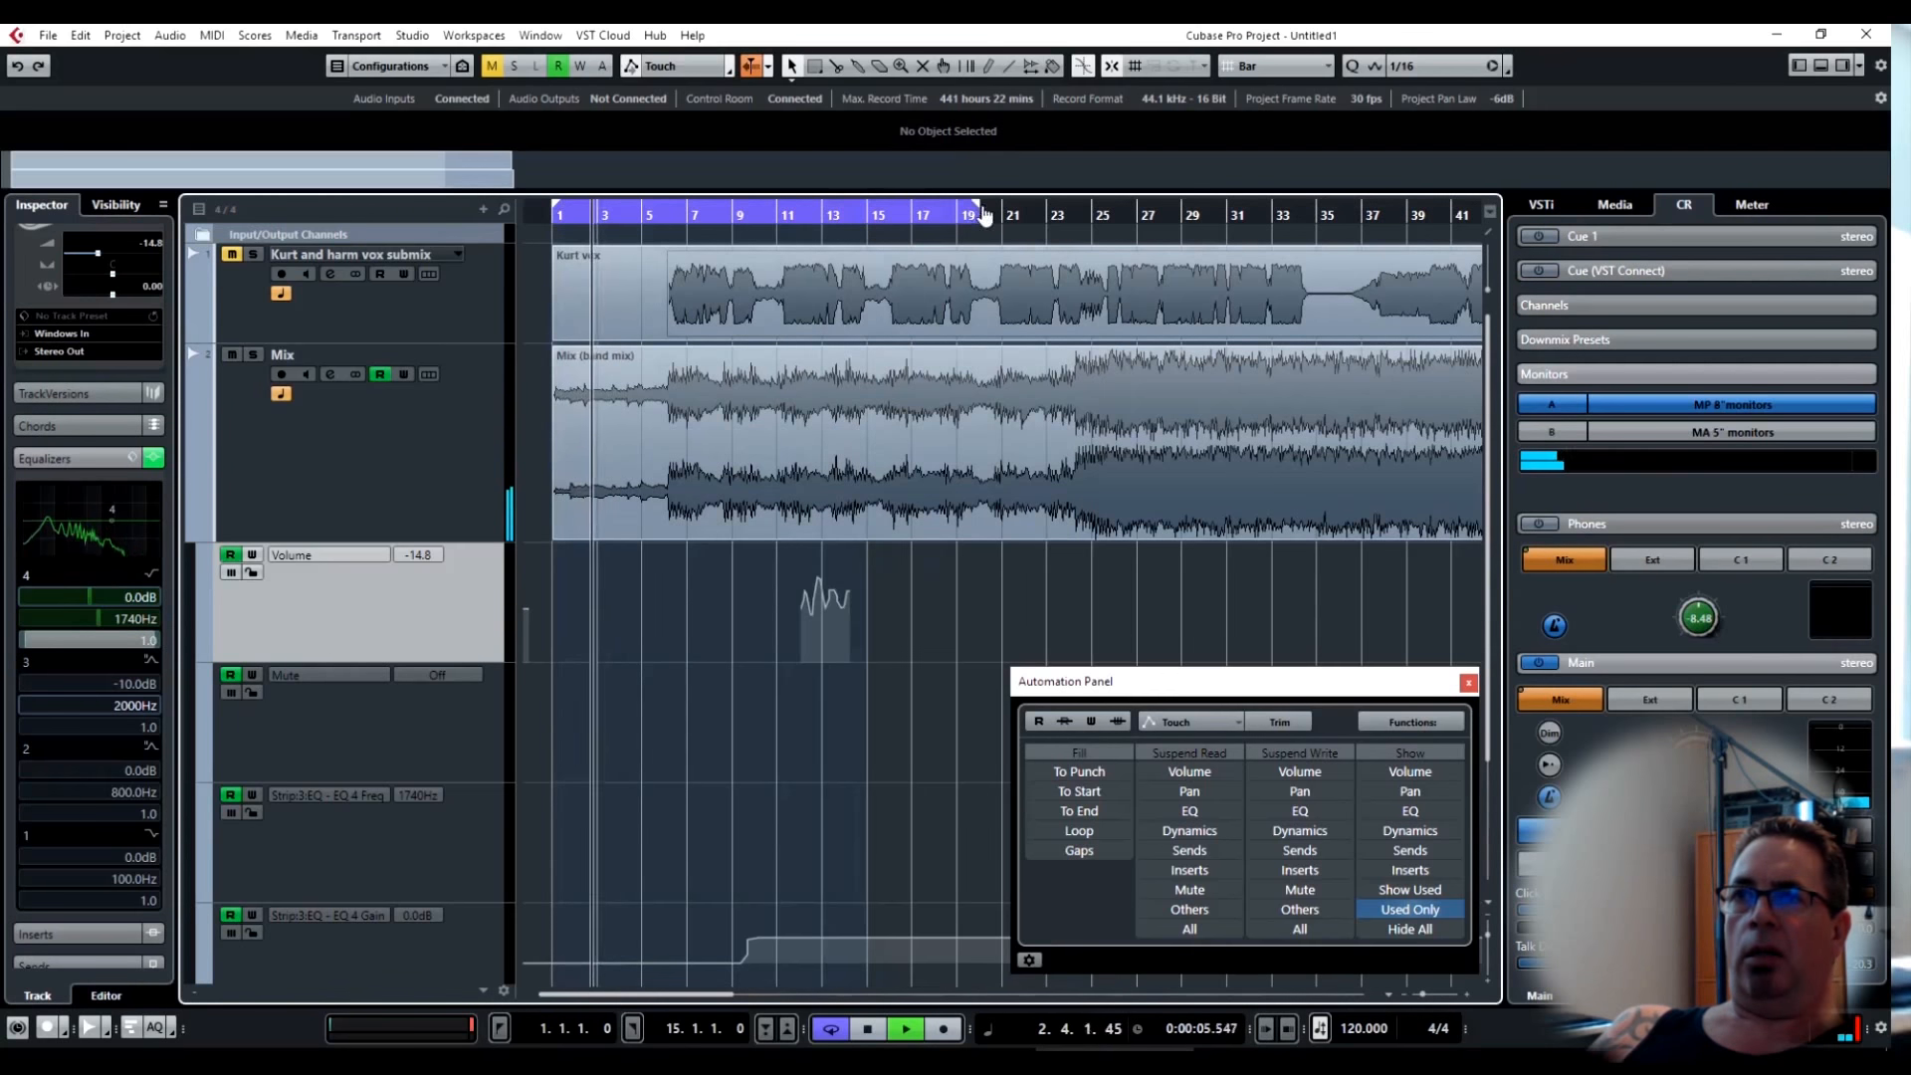
{"action": "left_click", "coordinate": [816, 214]}
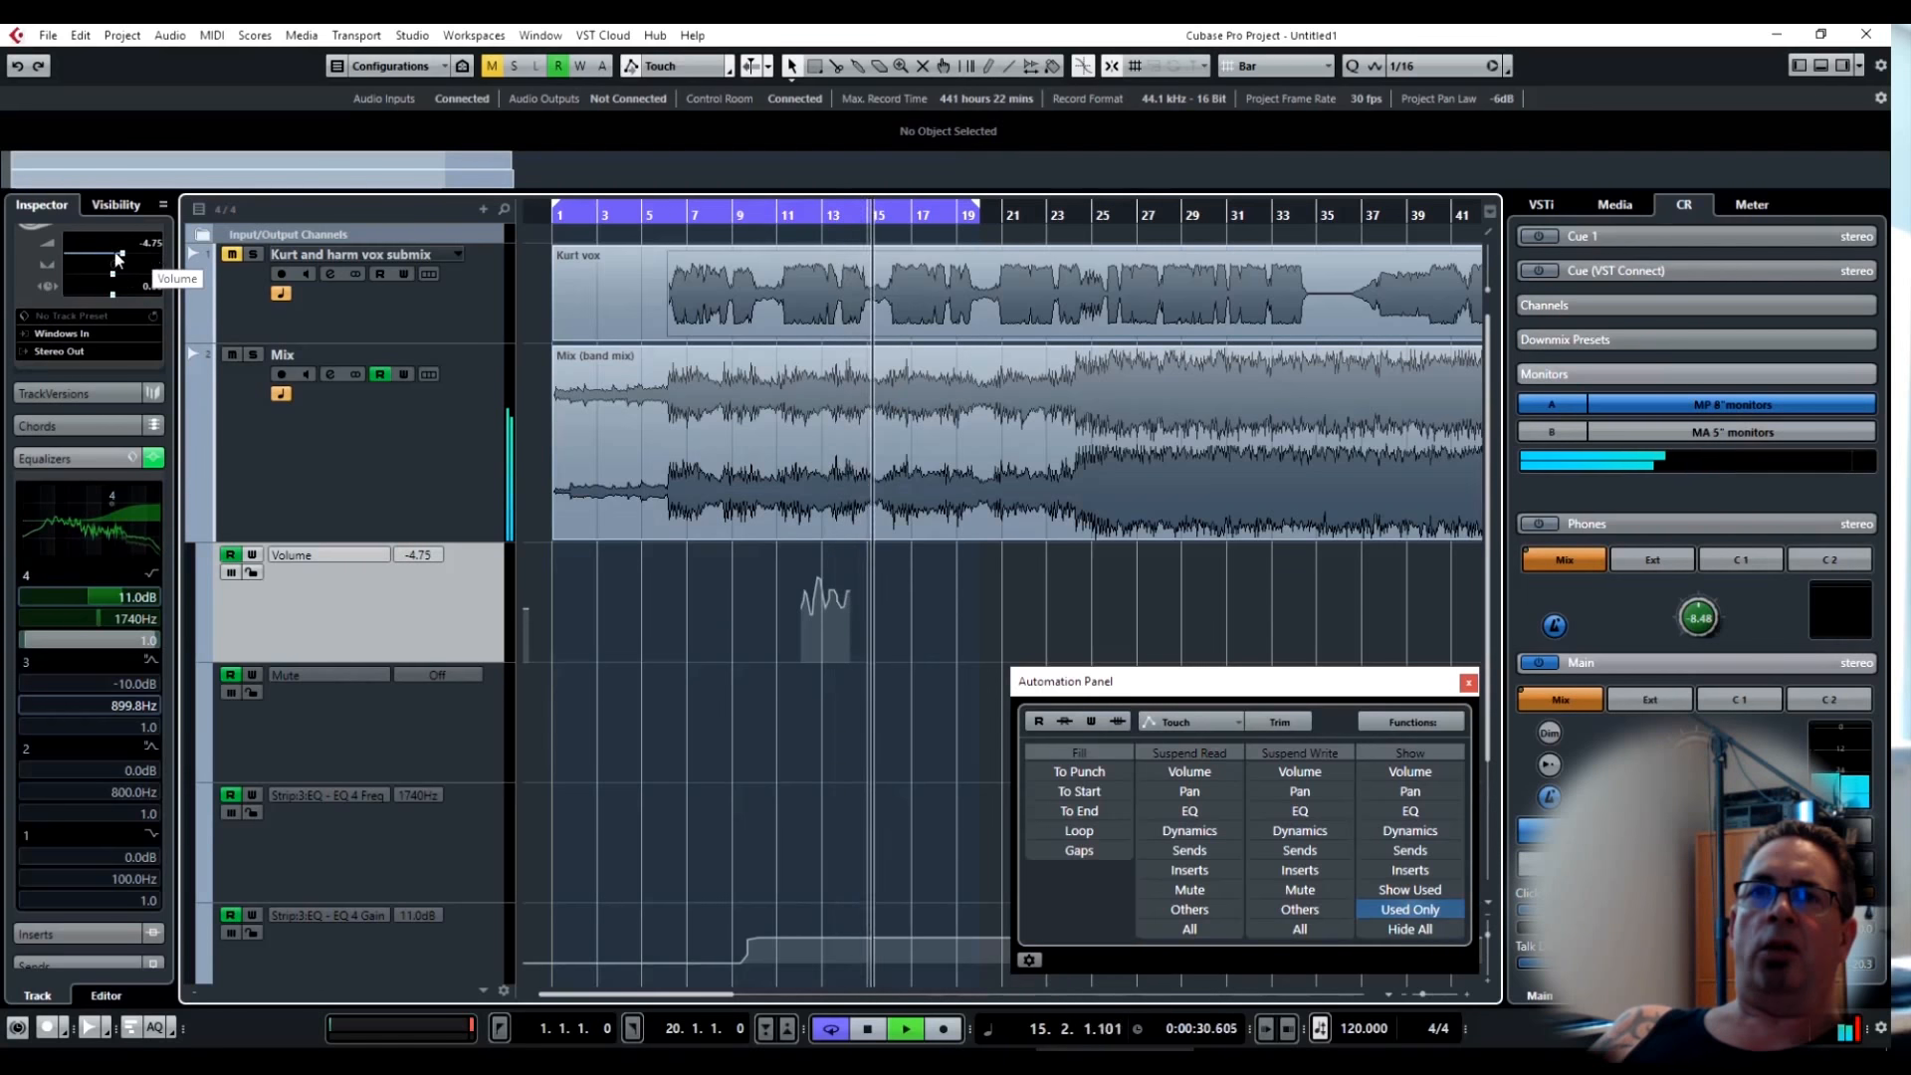
{"action": "left_click_drag", "start_coordinate": [108, 252], "coordinate": [130, 650]}
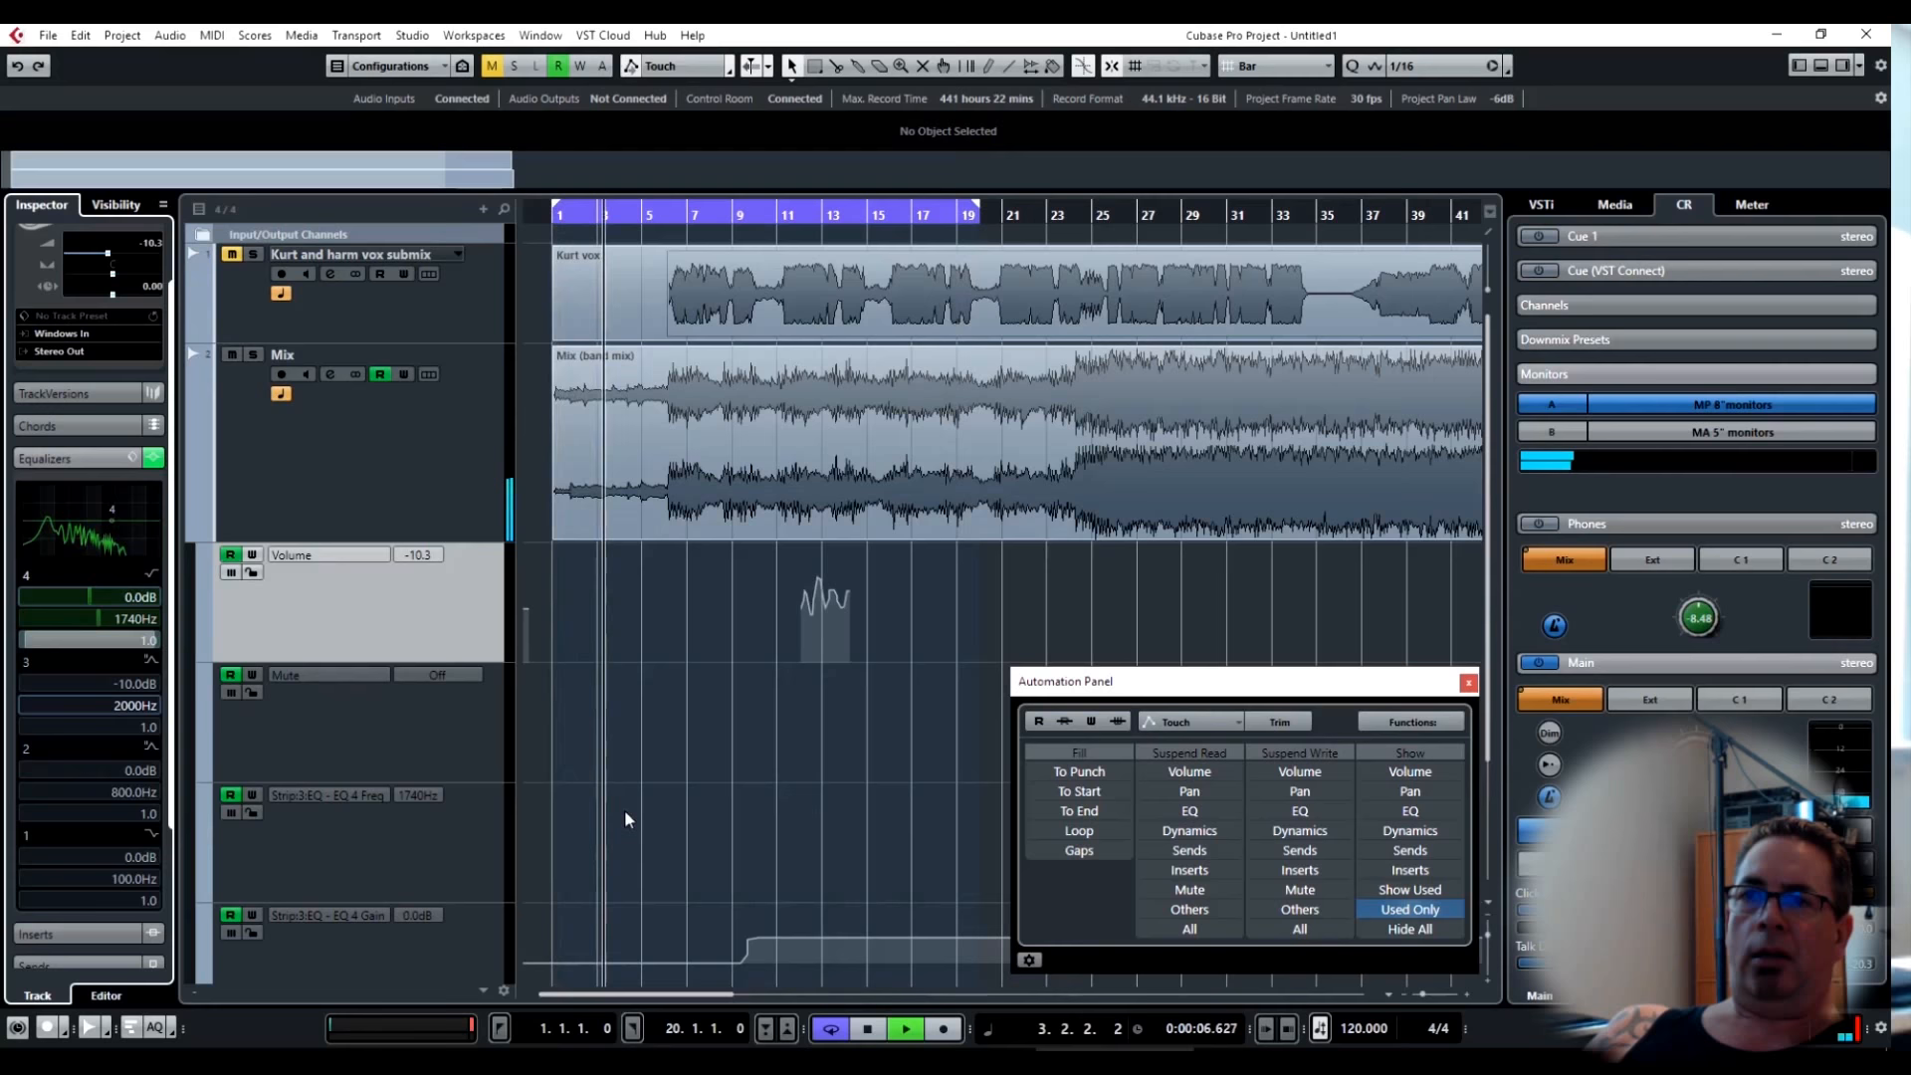
Stop playback, select the initial Volume automation point, and turn off Use Virgin Territory in the automation settings.
{"action": "key", "text": "space"}
{"action": "left_click", "coordinate": [527, 609]}
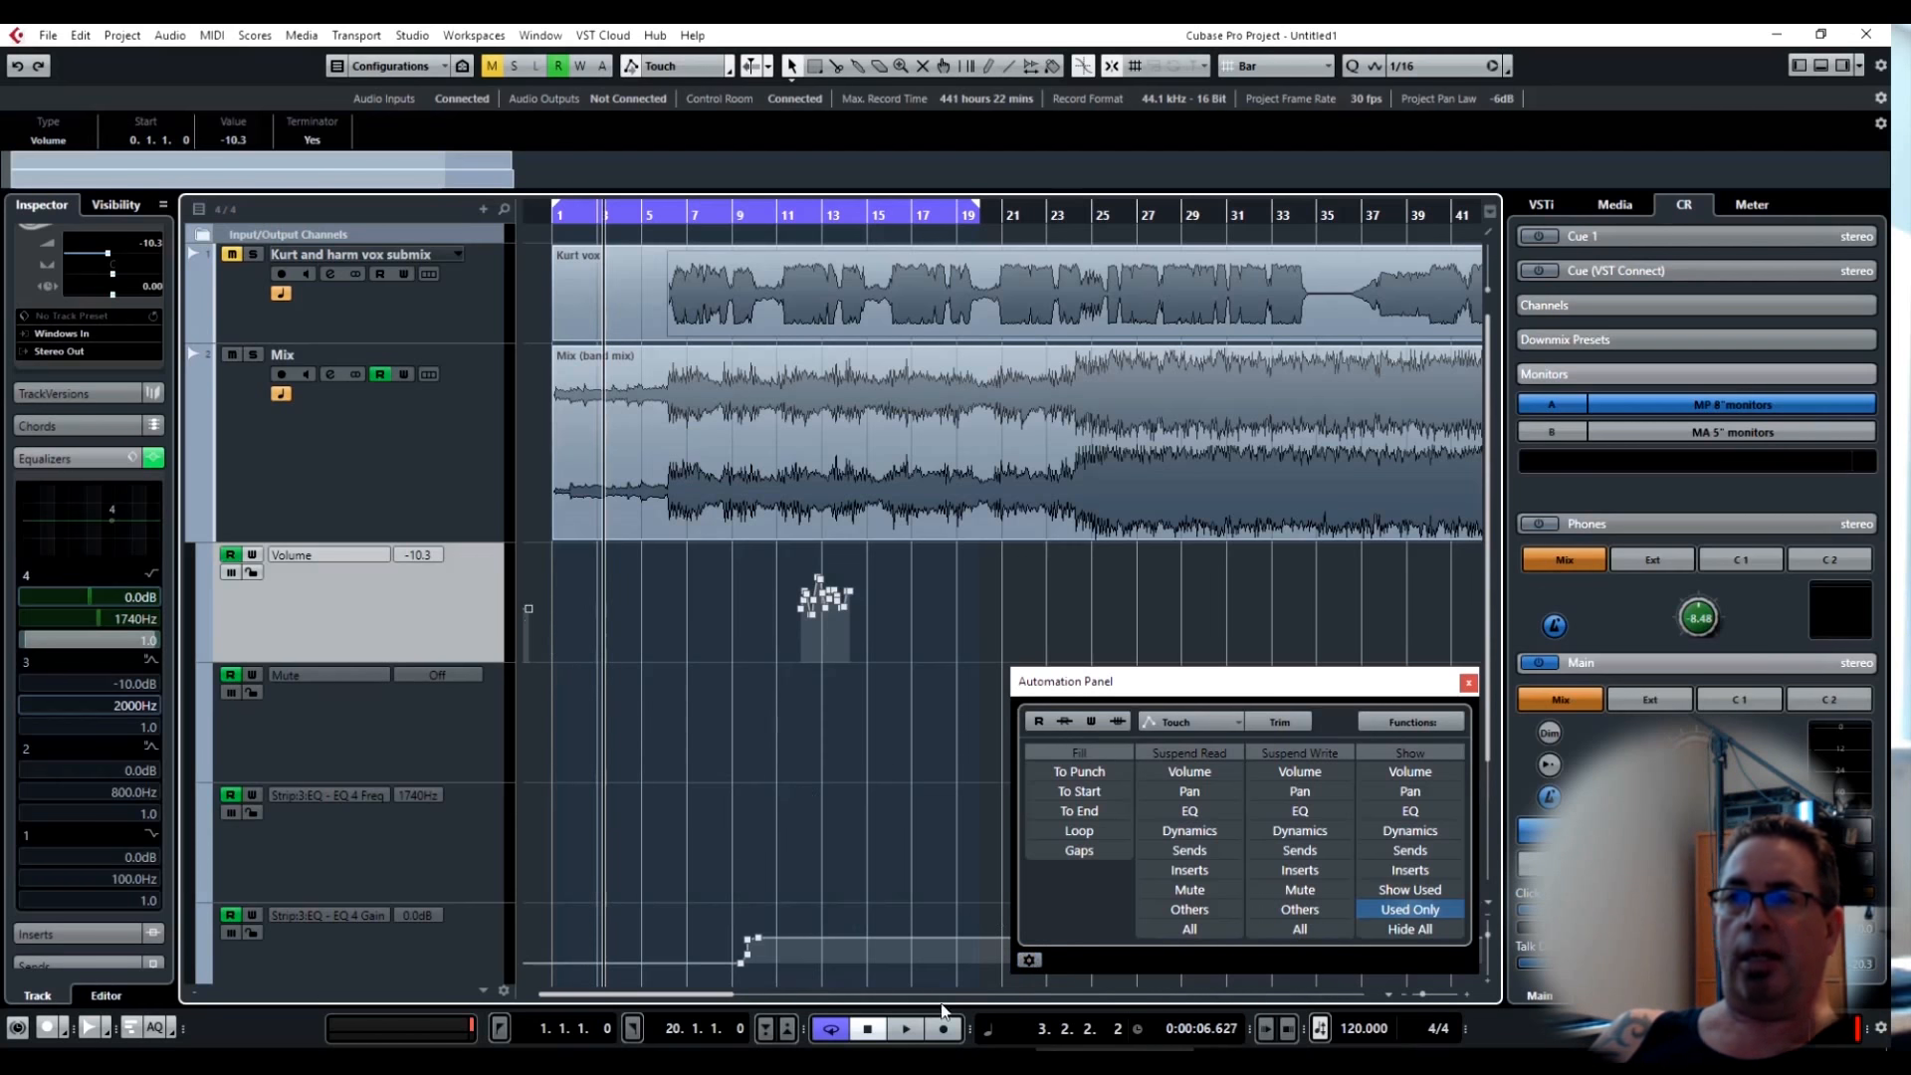
{"action": "left_click", "coordinate": [1029, 959]}
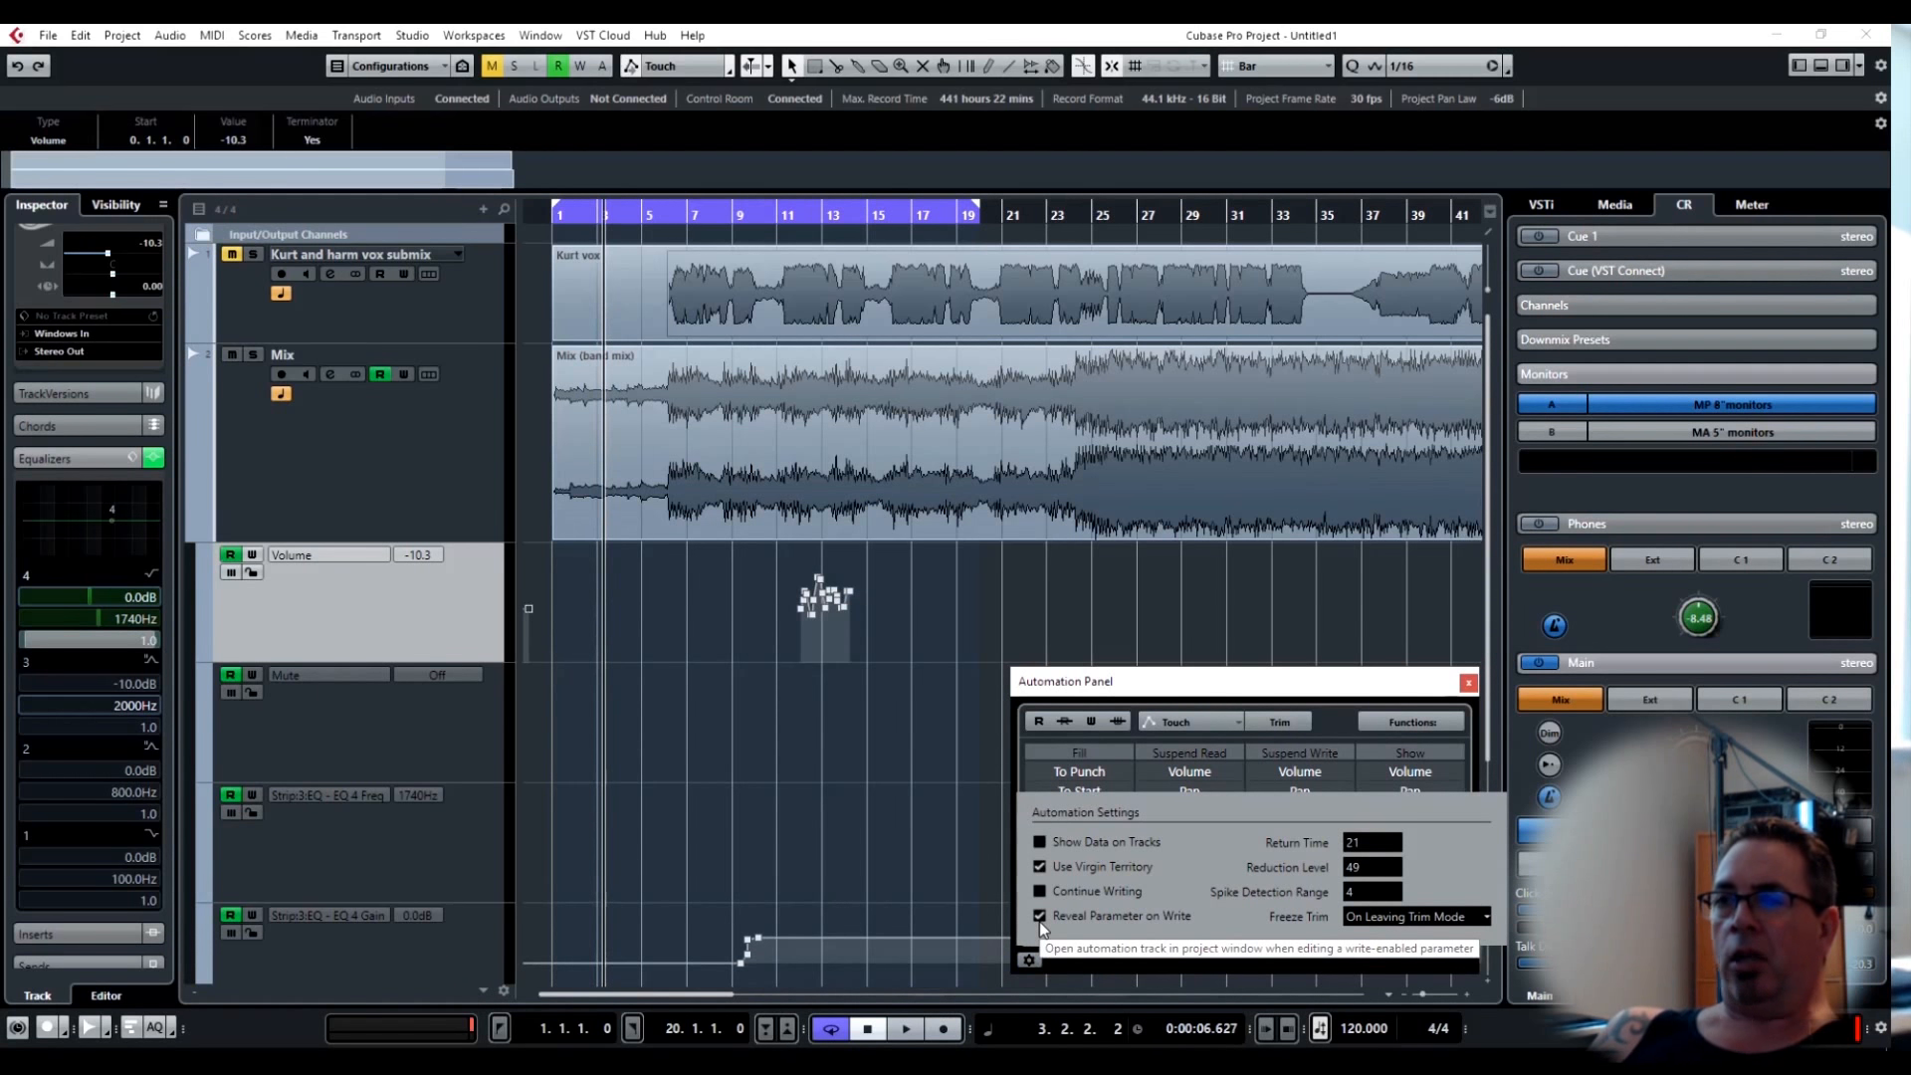
{"action": "left_click", "coordinate": [1040, 867]}
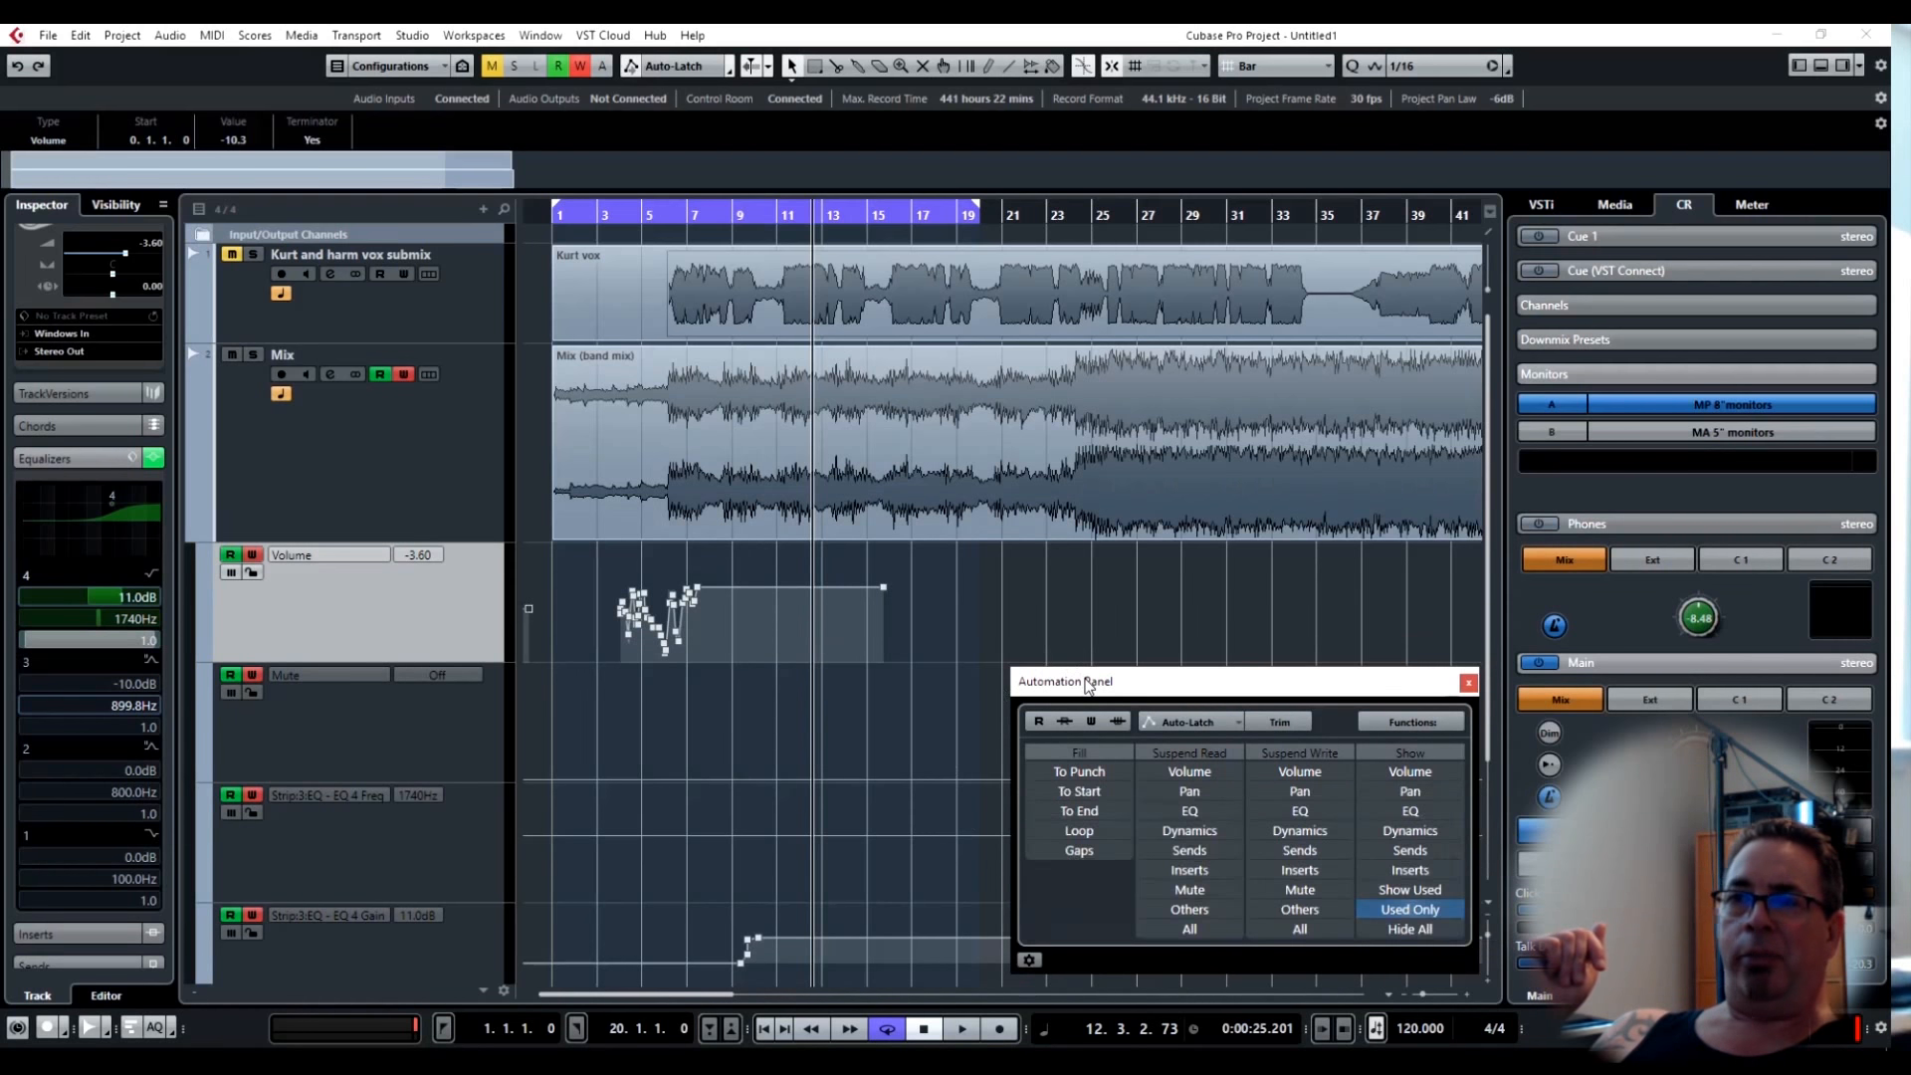
Remove the Mix Volume automation track along with its data, and hide all remaining automation lanes.
{"action": "right_click", "coordinate": [422, 604]}
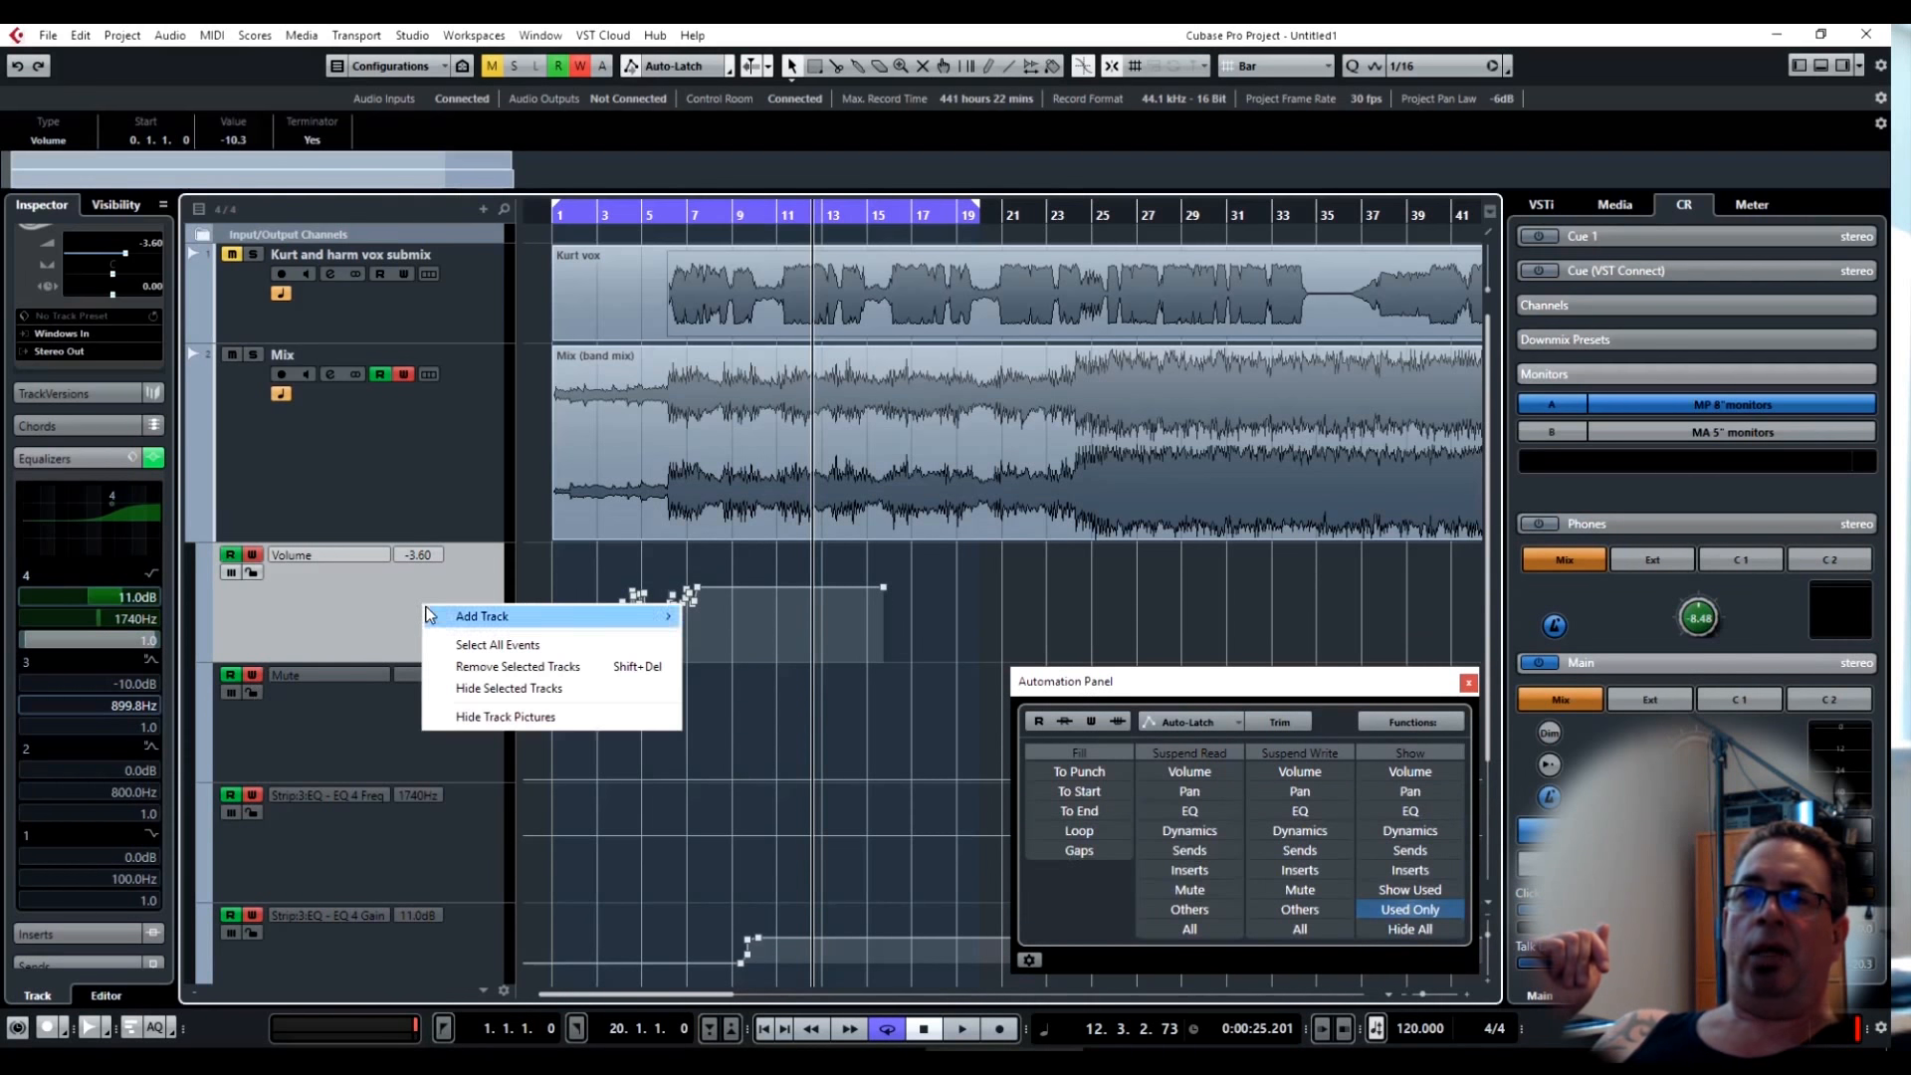
{"action": "mouse_move", "coordinate": [429, 615]}
{"action": "left_click", "coordinate": [482, 667]}
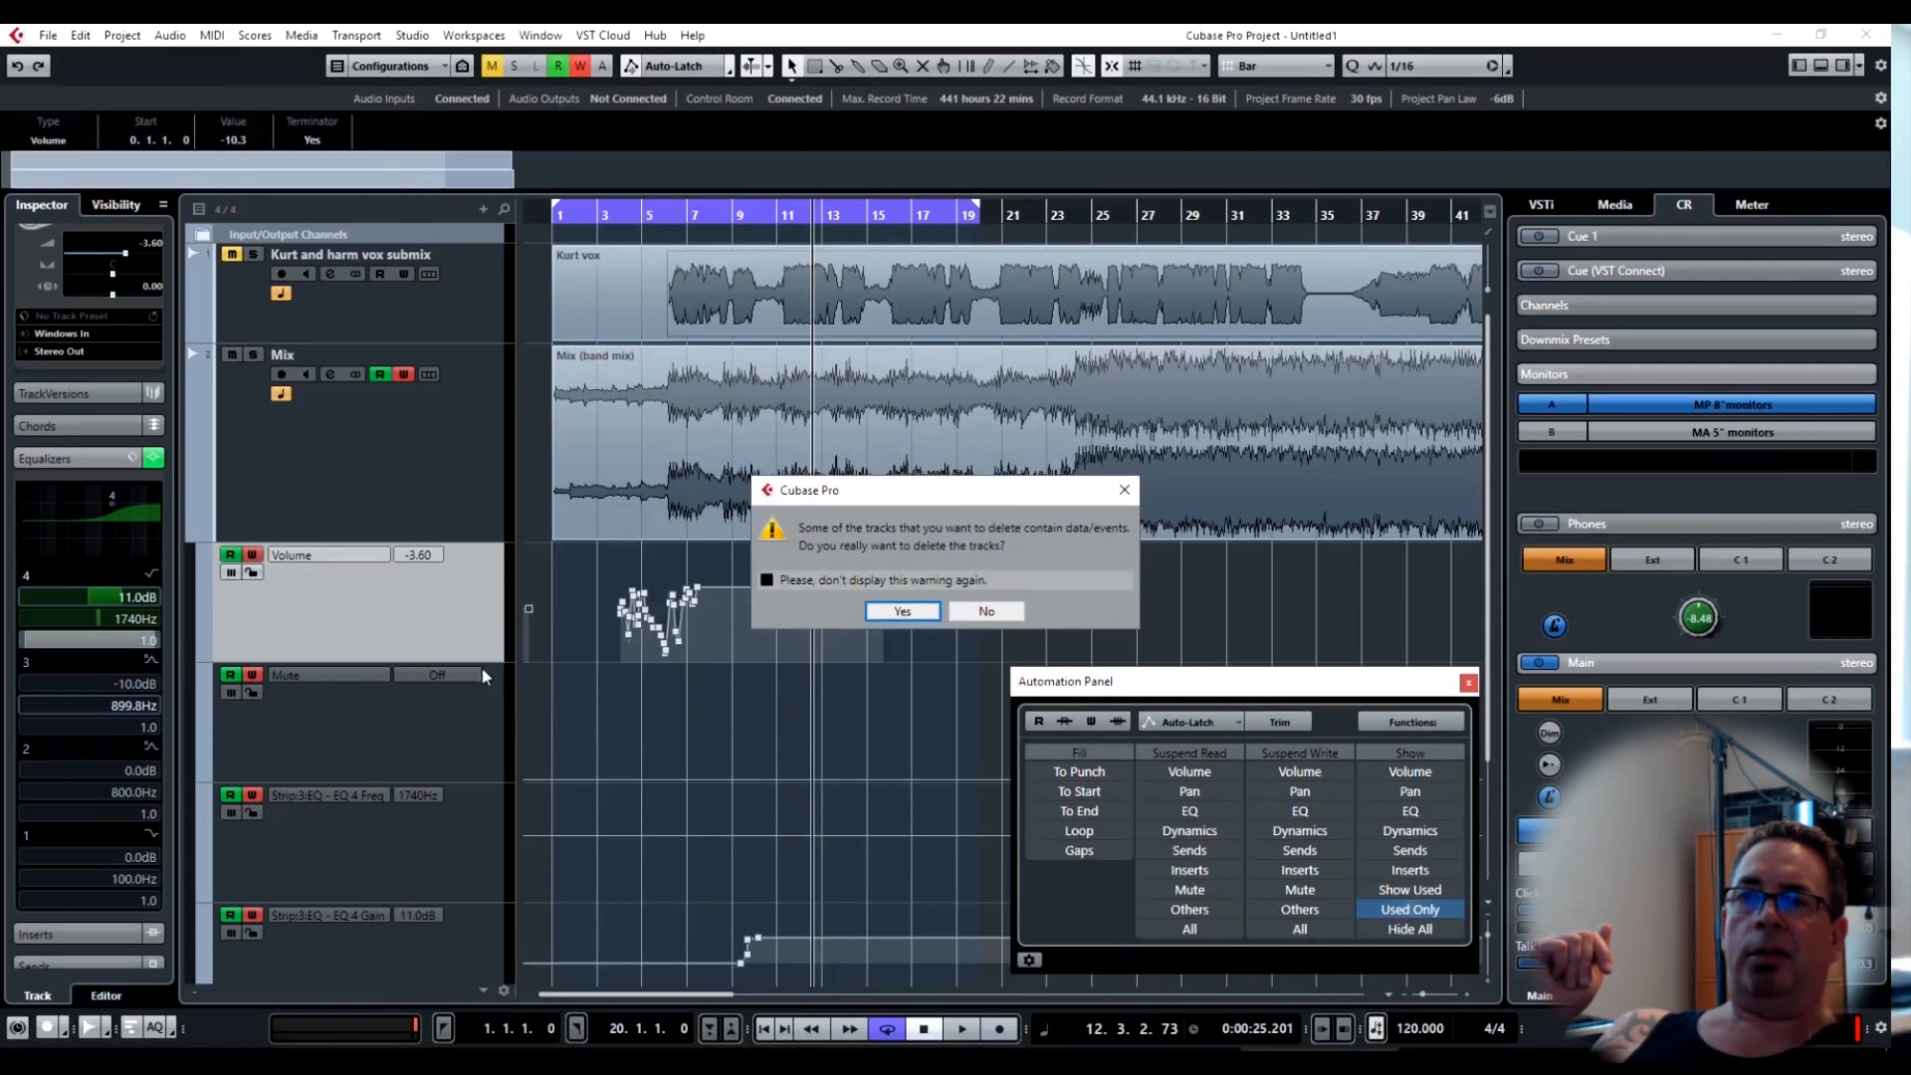
{"action": "left_click", "coordinate": [902, 611]}
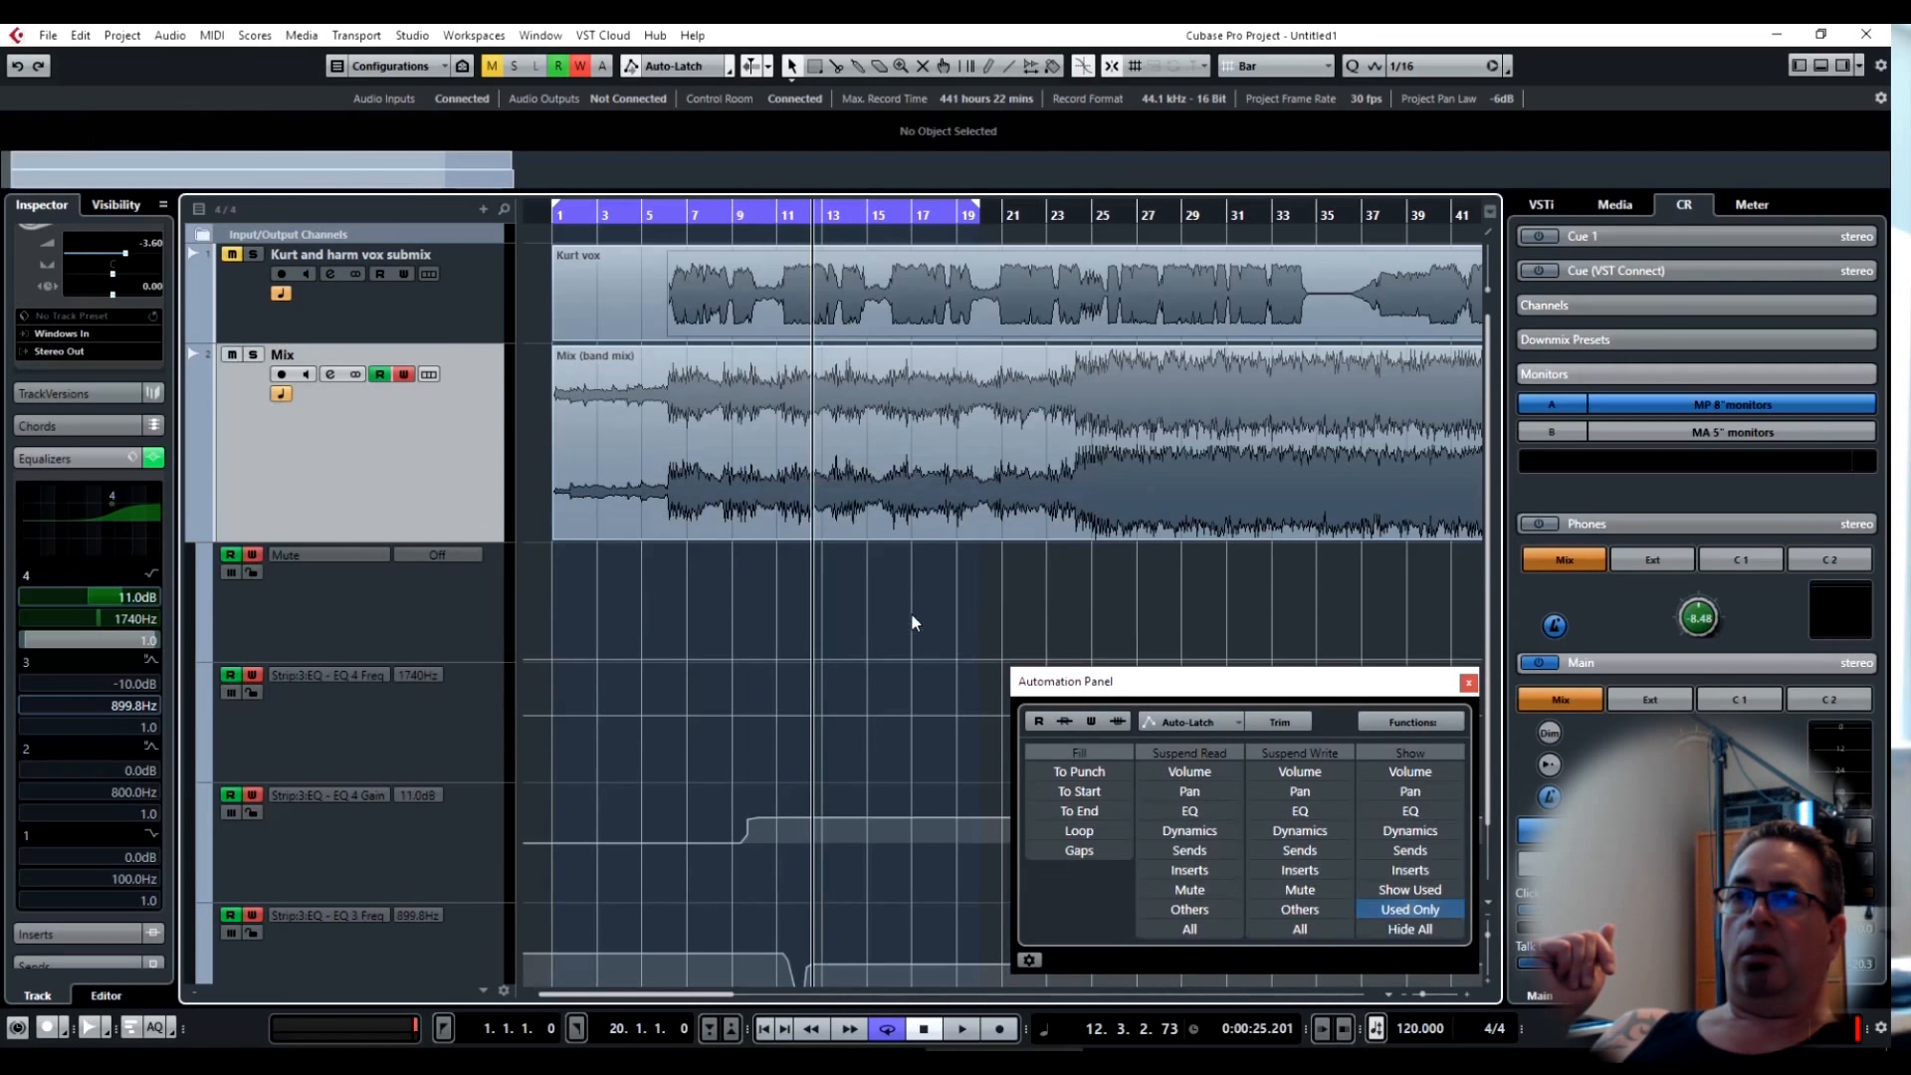
{"action": "left_click", "coordinate": [1410, 929]}
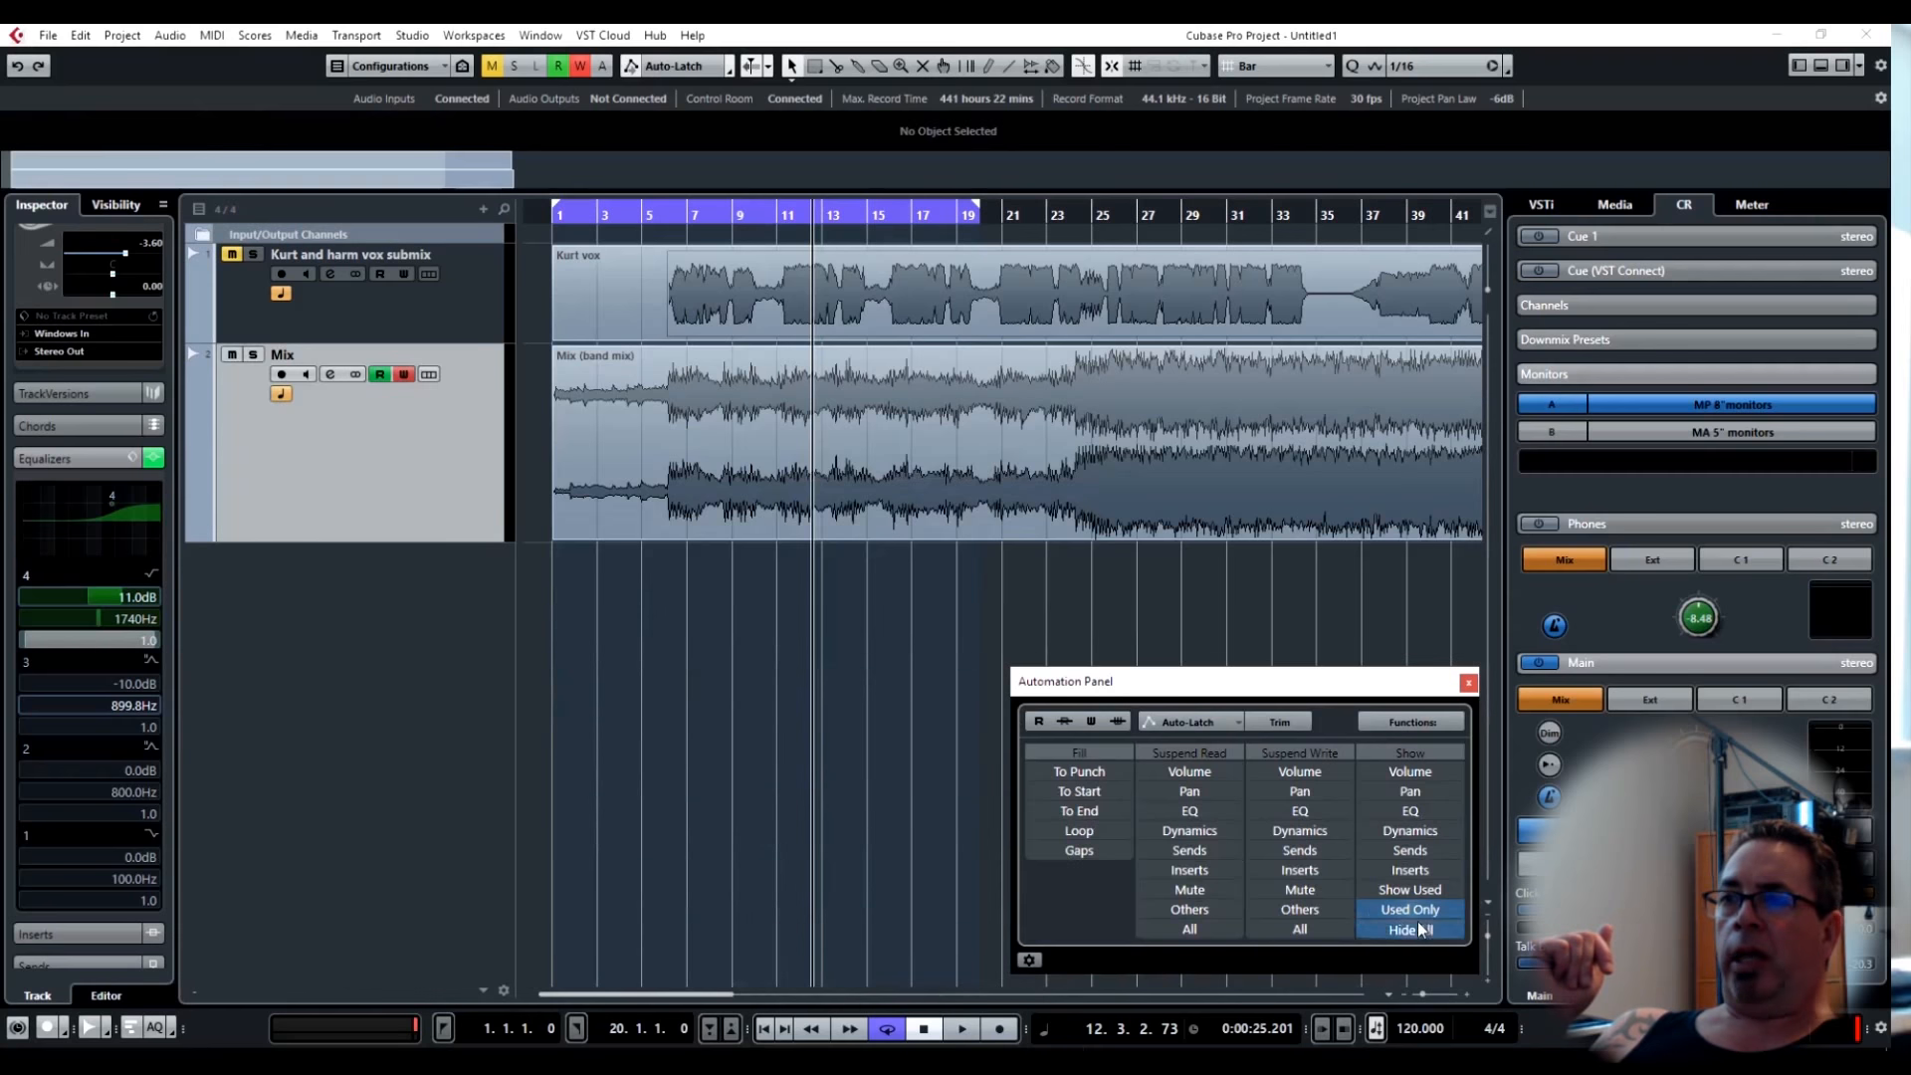
Play the Mix track from the start, write an EQ 3 frequency change to 2479 Hz, and stop playback.
{"action": "left_click", "coordinate": [388, 469]}
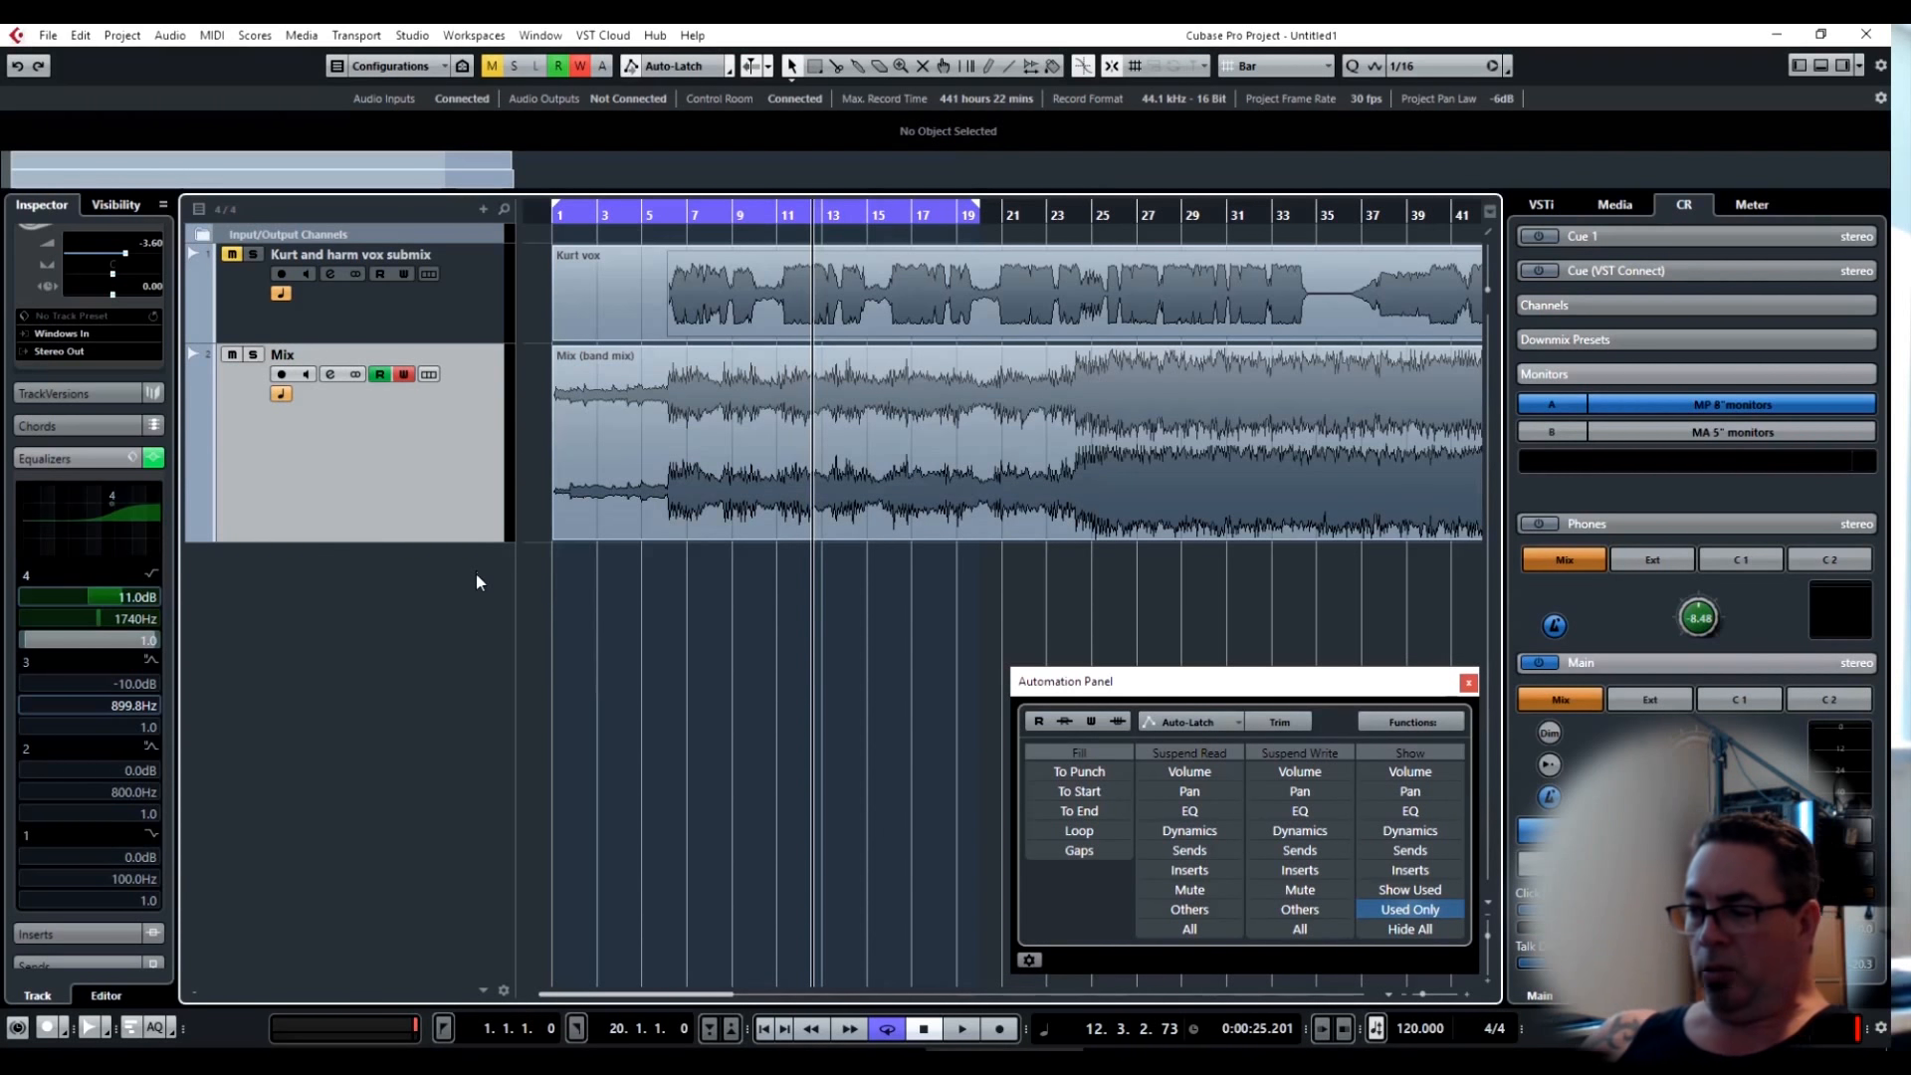
{"action": "key", "text": "Home"}
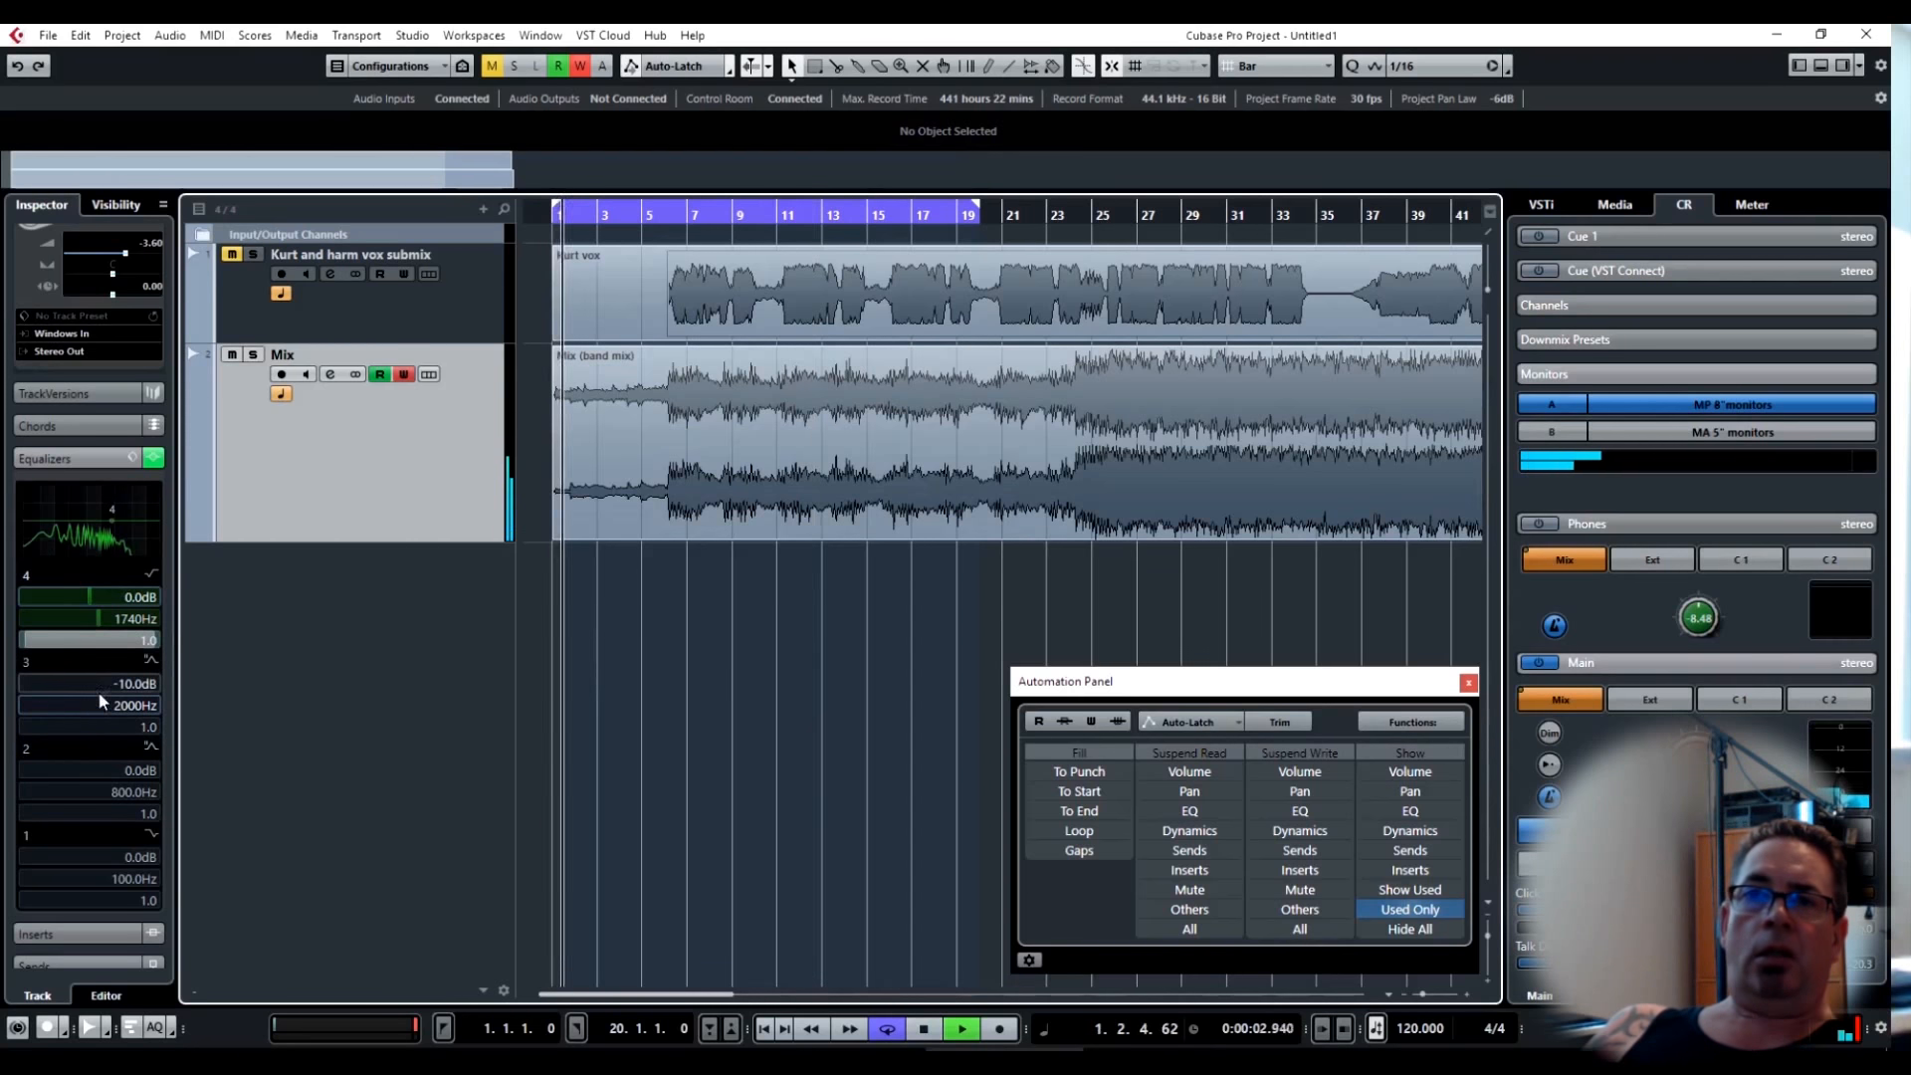
{"action": "mouse_move", "coordinate": [116, 700]}
{"action": "left_mouse_down"}
{"action": "mouse_move", "coordinate": [115, 673]}
{"action": "mouse_move", "coordinate": [125, 742]}
{"action": "mouse_move", "coordinate": [130, 685]}
{"action": "left_mouse_up"}
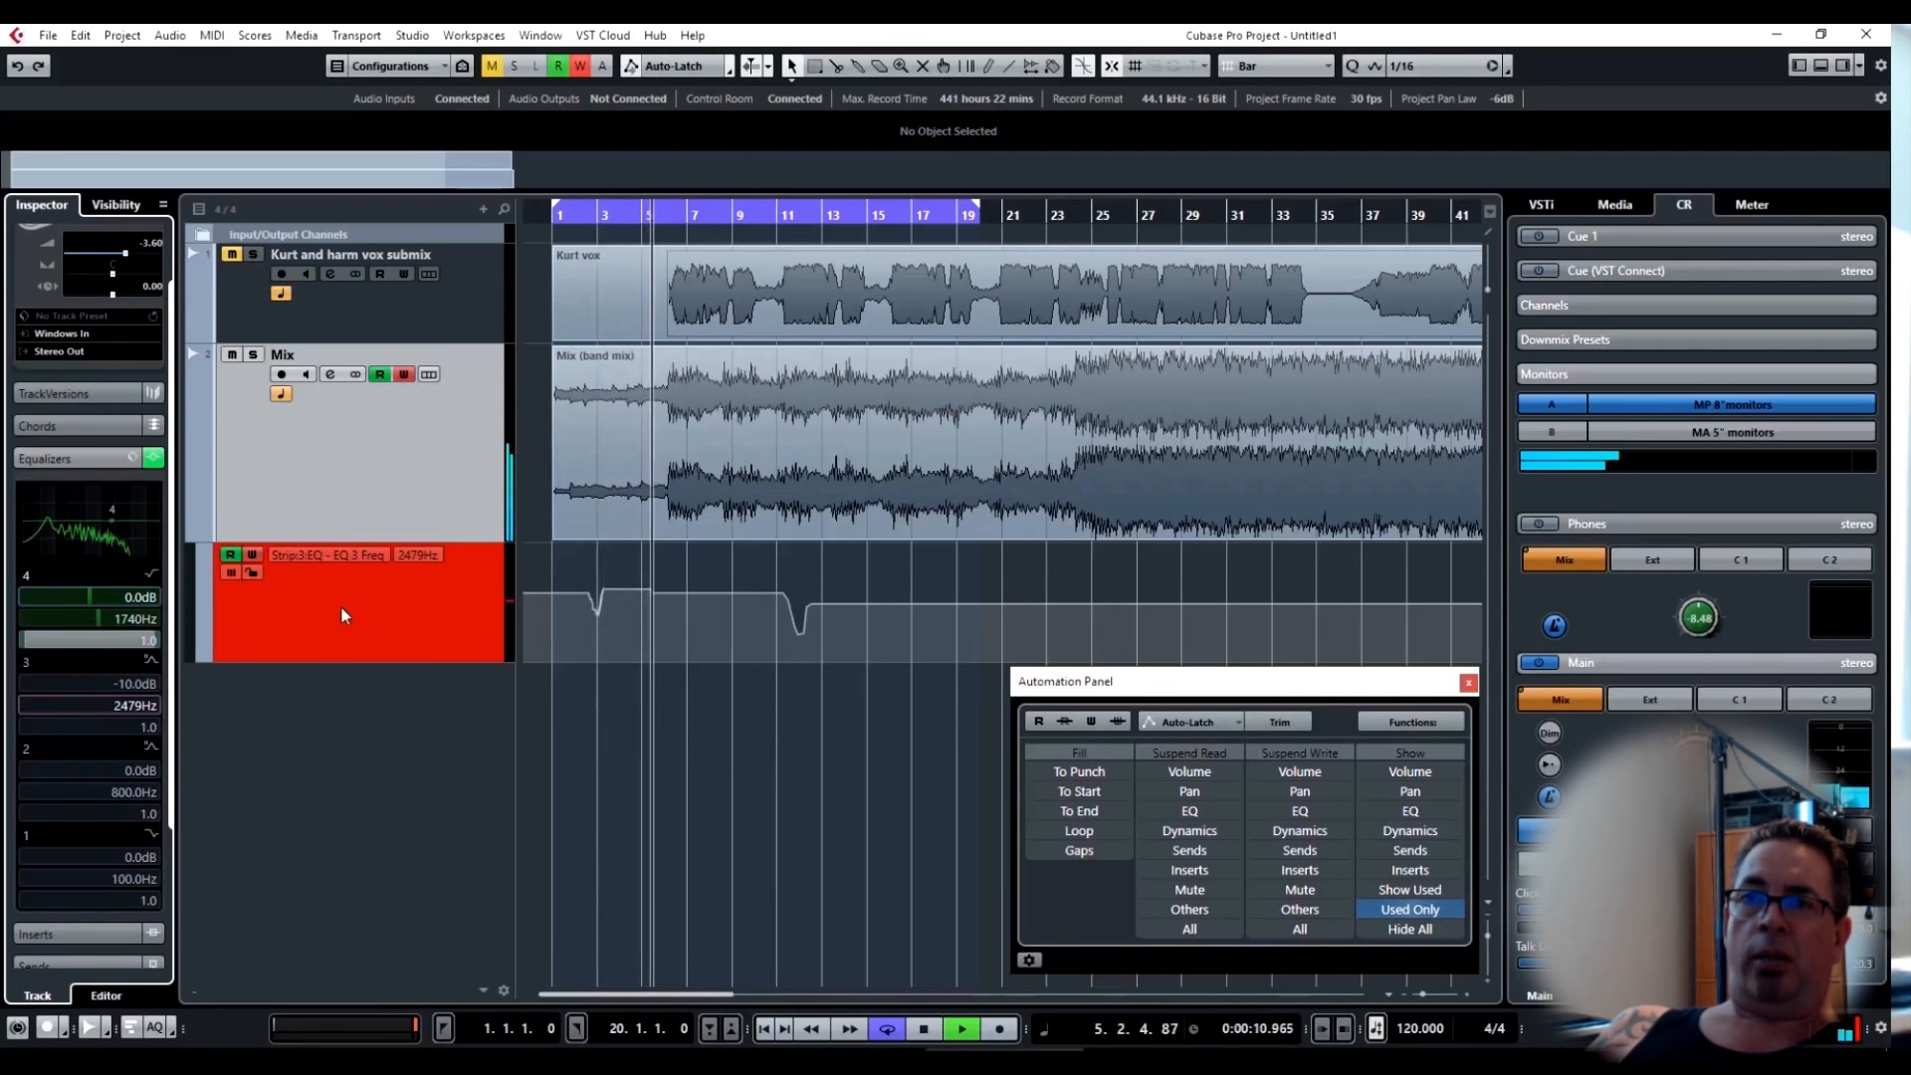
{"action": "key", "text": "space"}
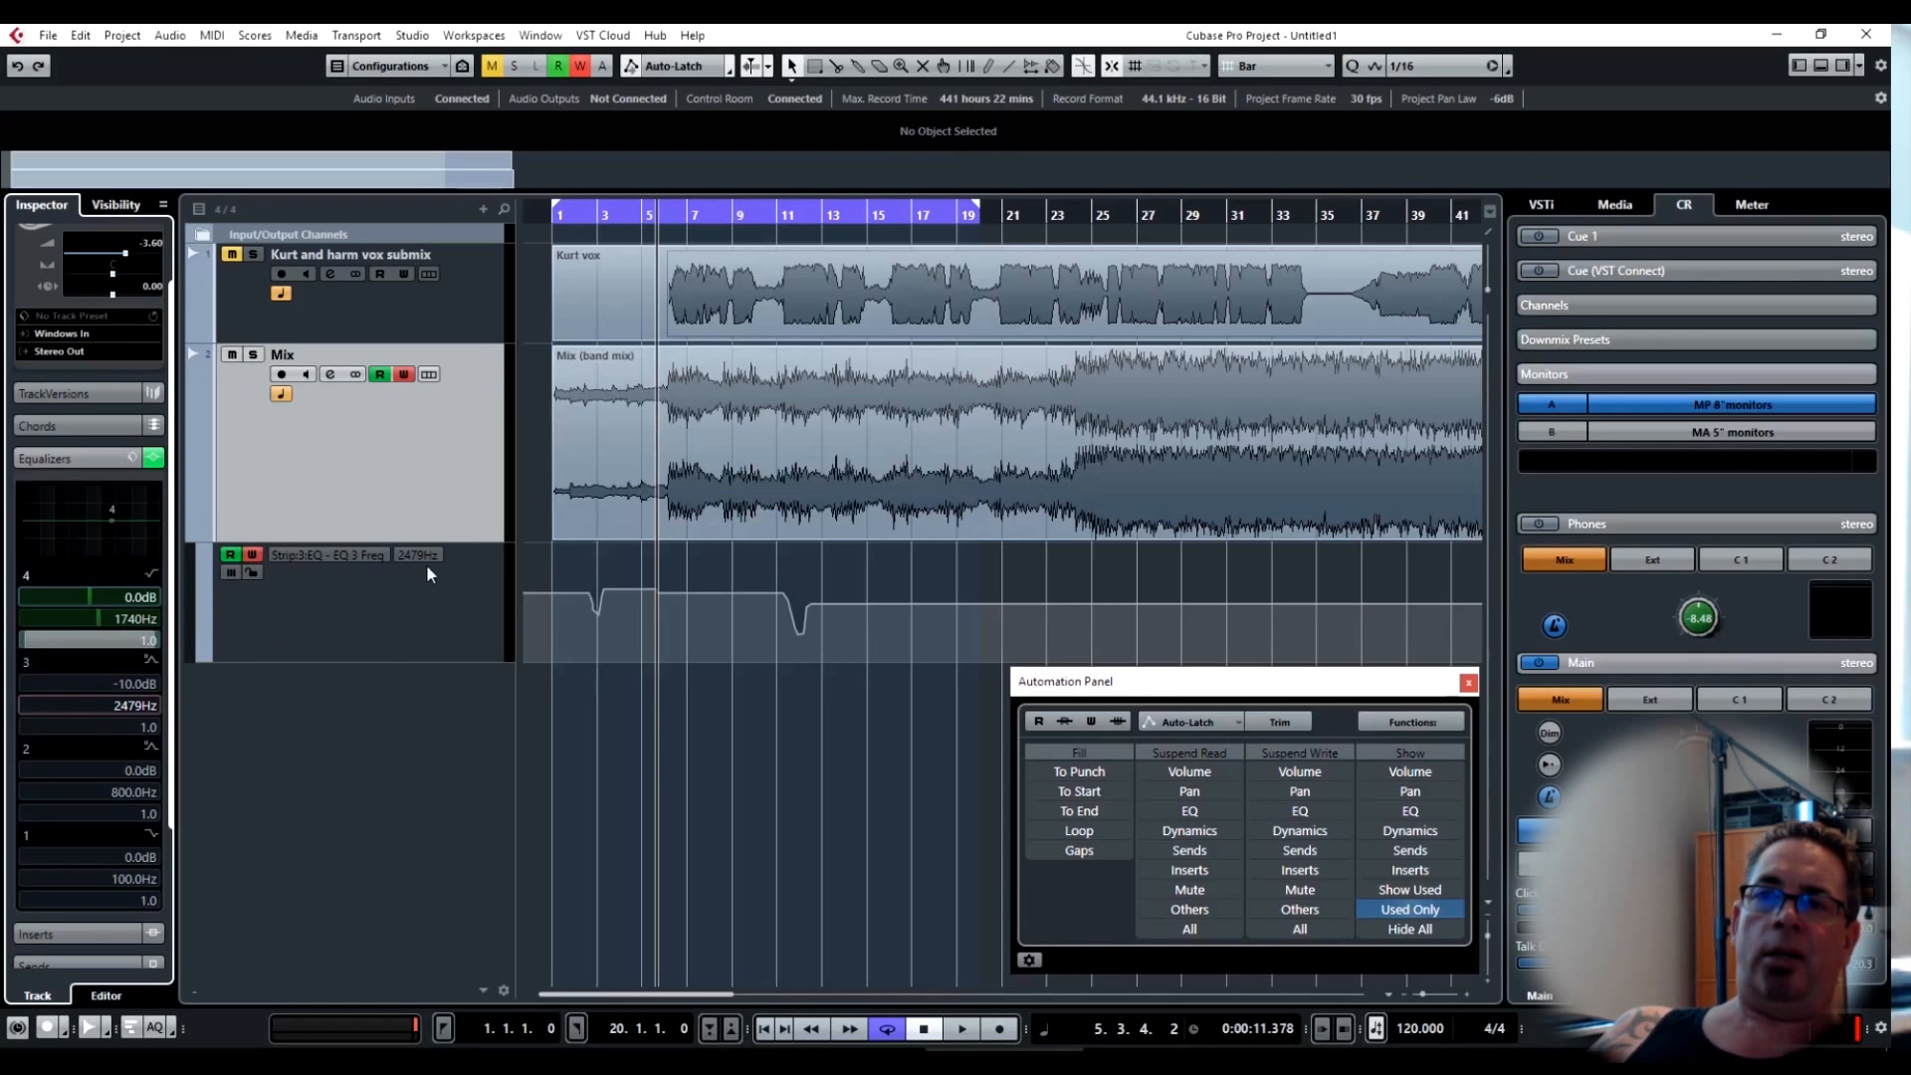
Examine the EQ parameters under Strip that can be added to the automation lane, without adding any.
{"action": "left_click", "coordinate": [319, 554]}
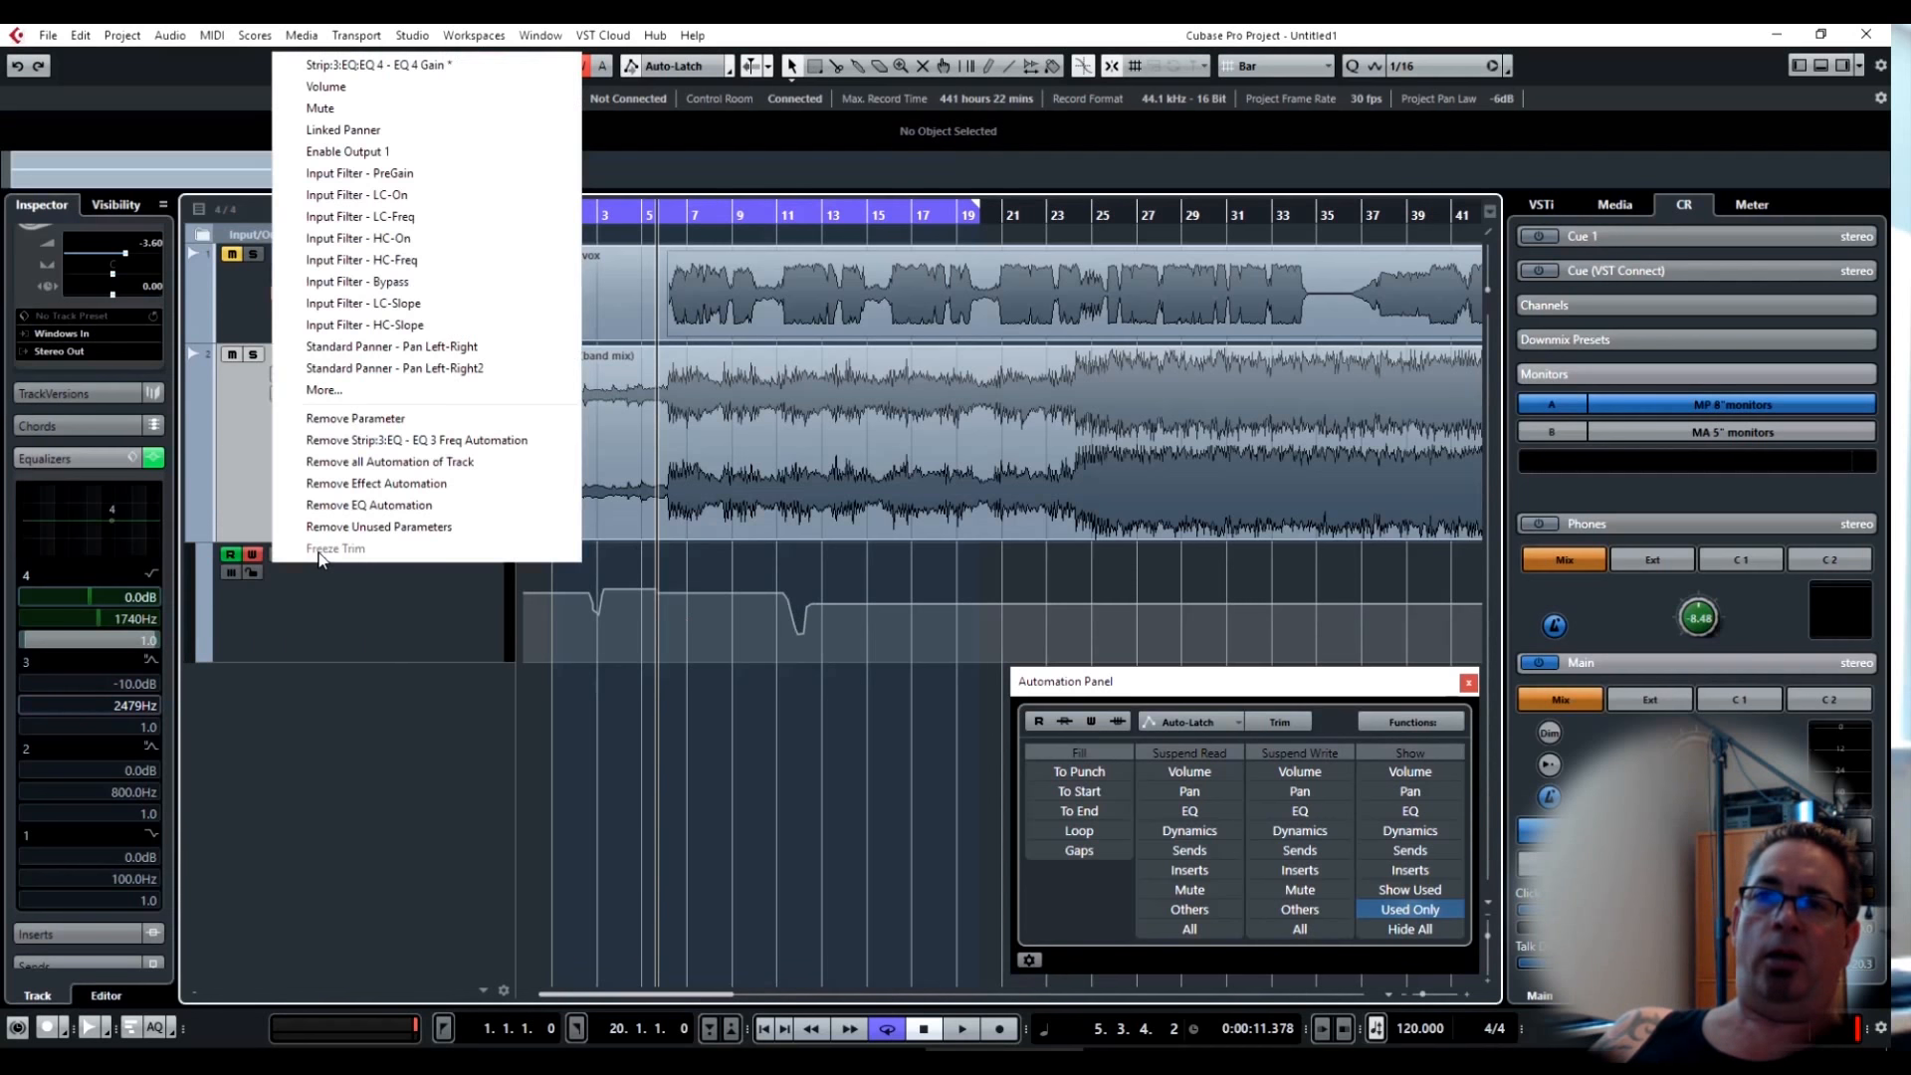
{"action": "left_click", "coordinate": [325, 390]}
{"action": "left_click", "coordinate": [589, 557]}
{"action": "left_click", "coordinate": [609, 575]}
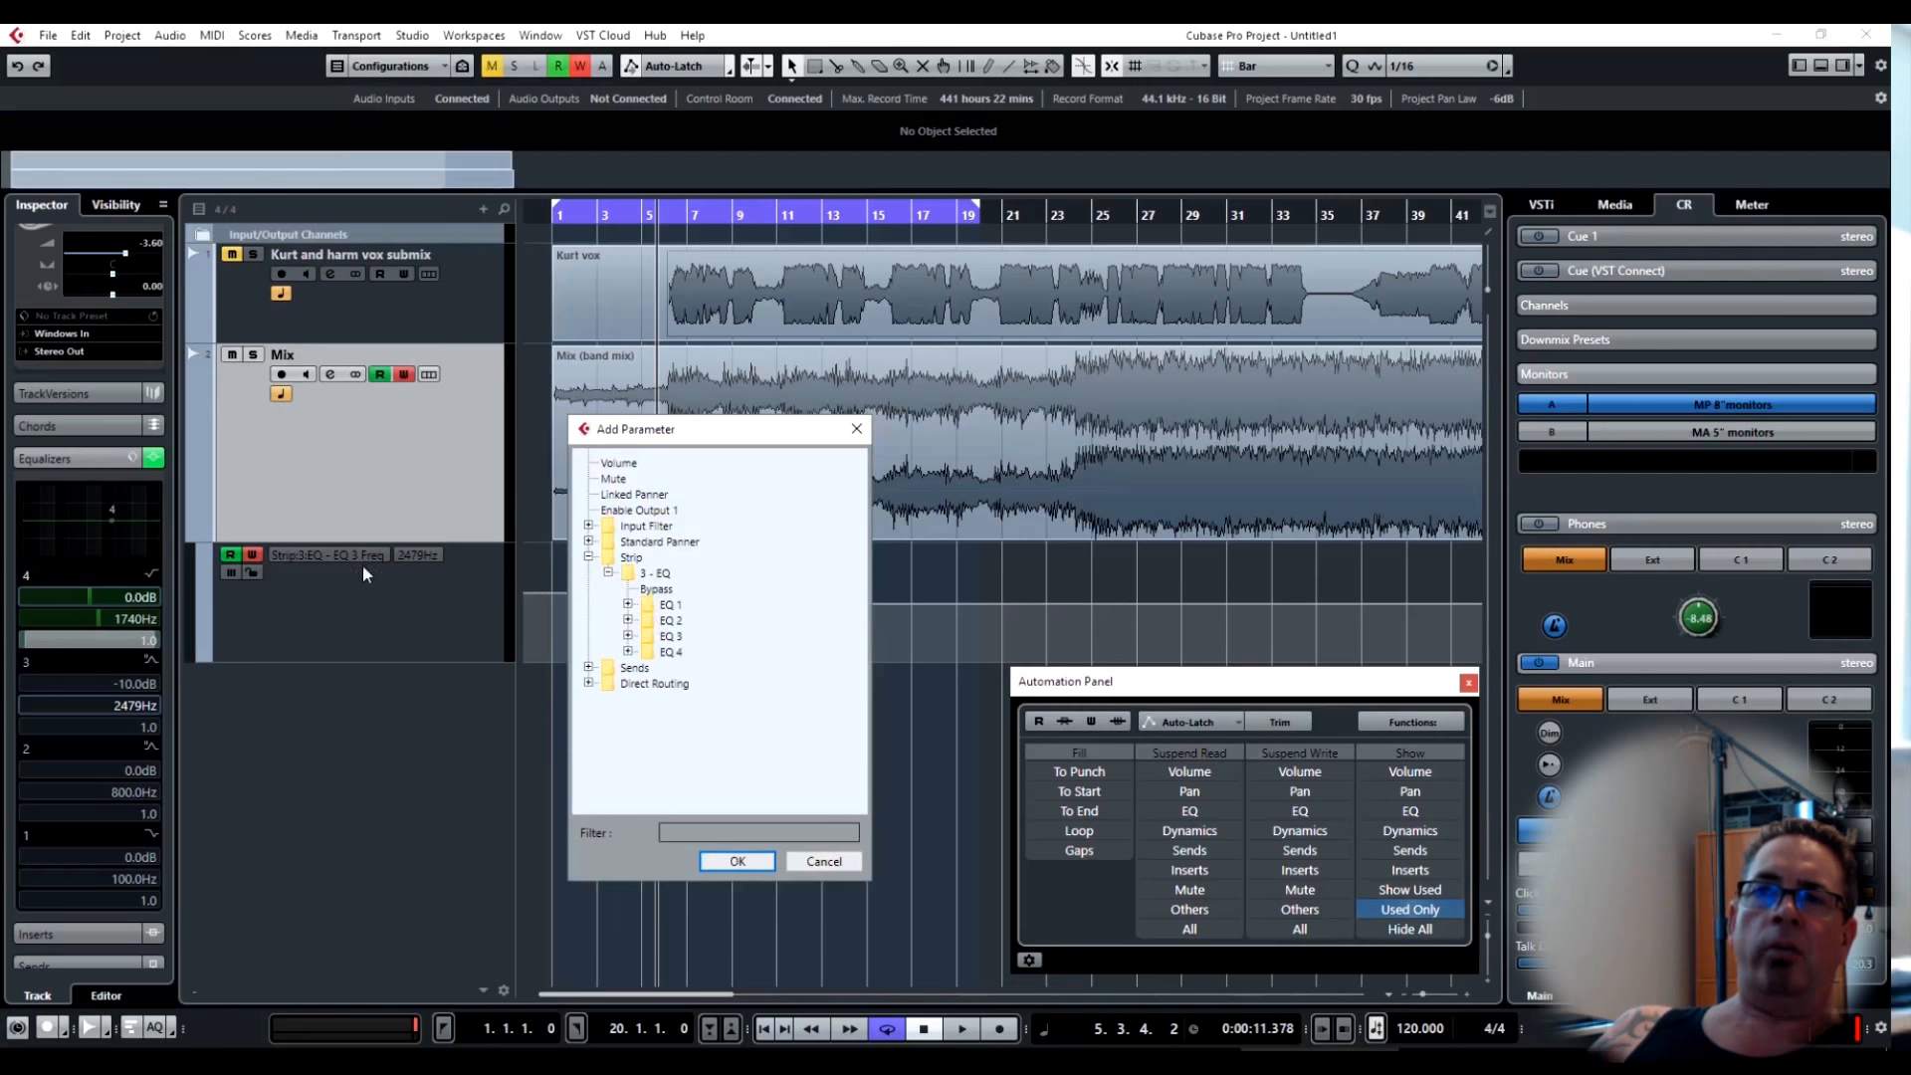
{"action": "left_click", "coordinate": [824, 863]}
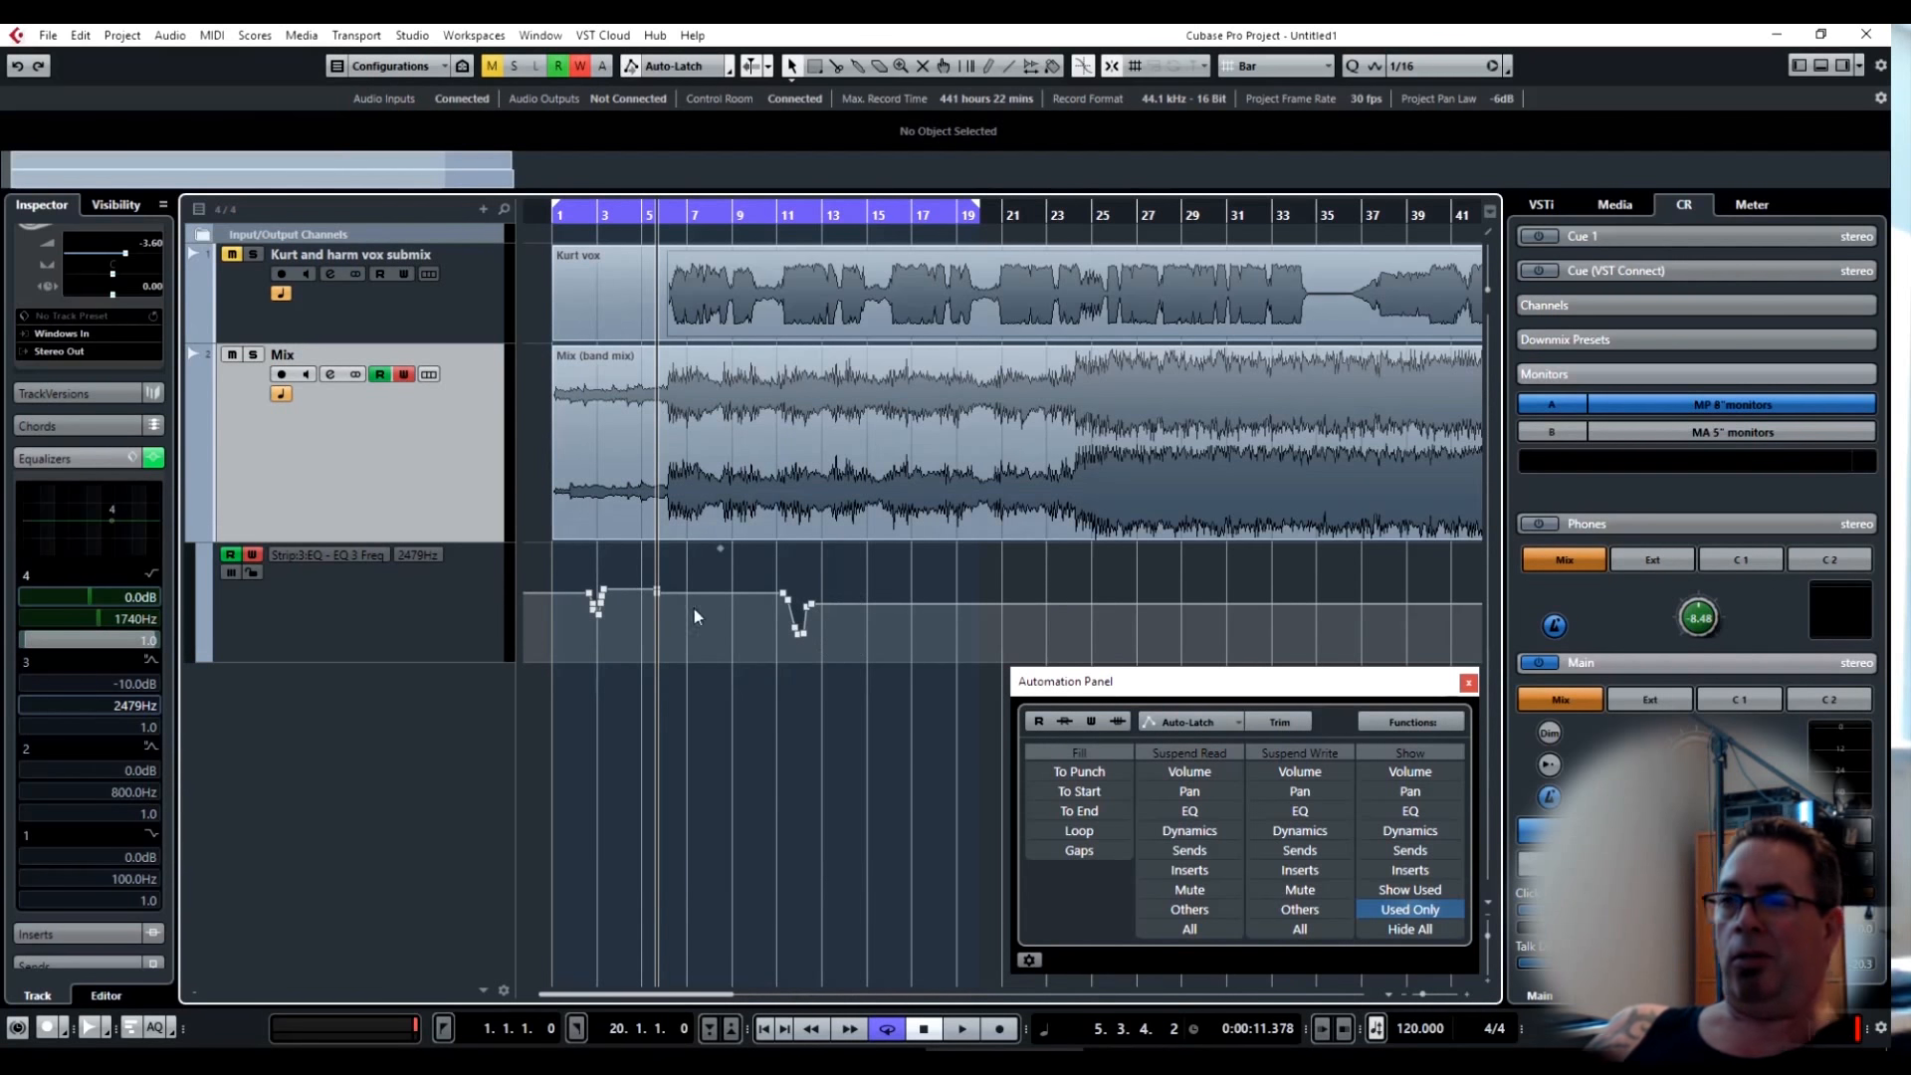
Set the Return Time to 1 in the automation settings and close them.
{"action": "left_click", "coordinate": [1028, 962]}
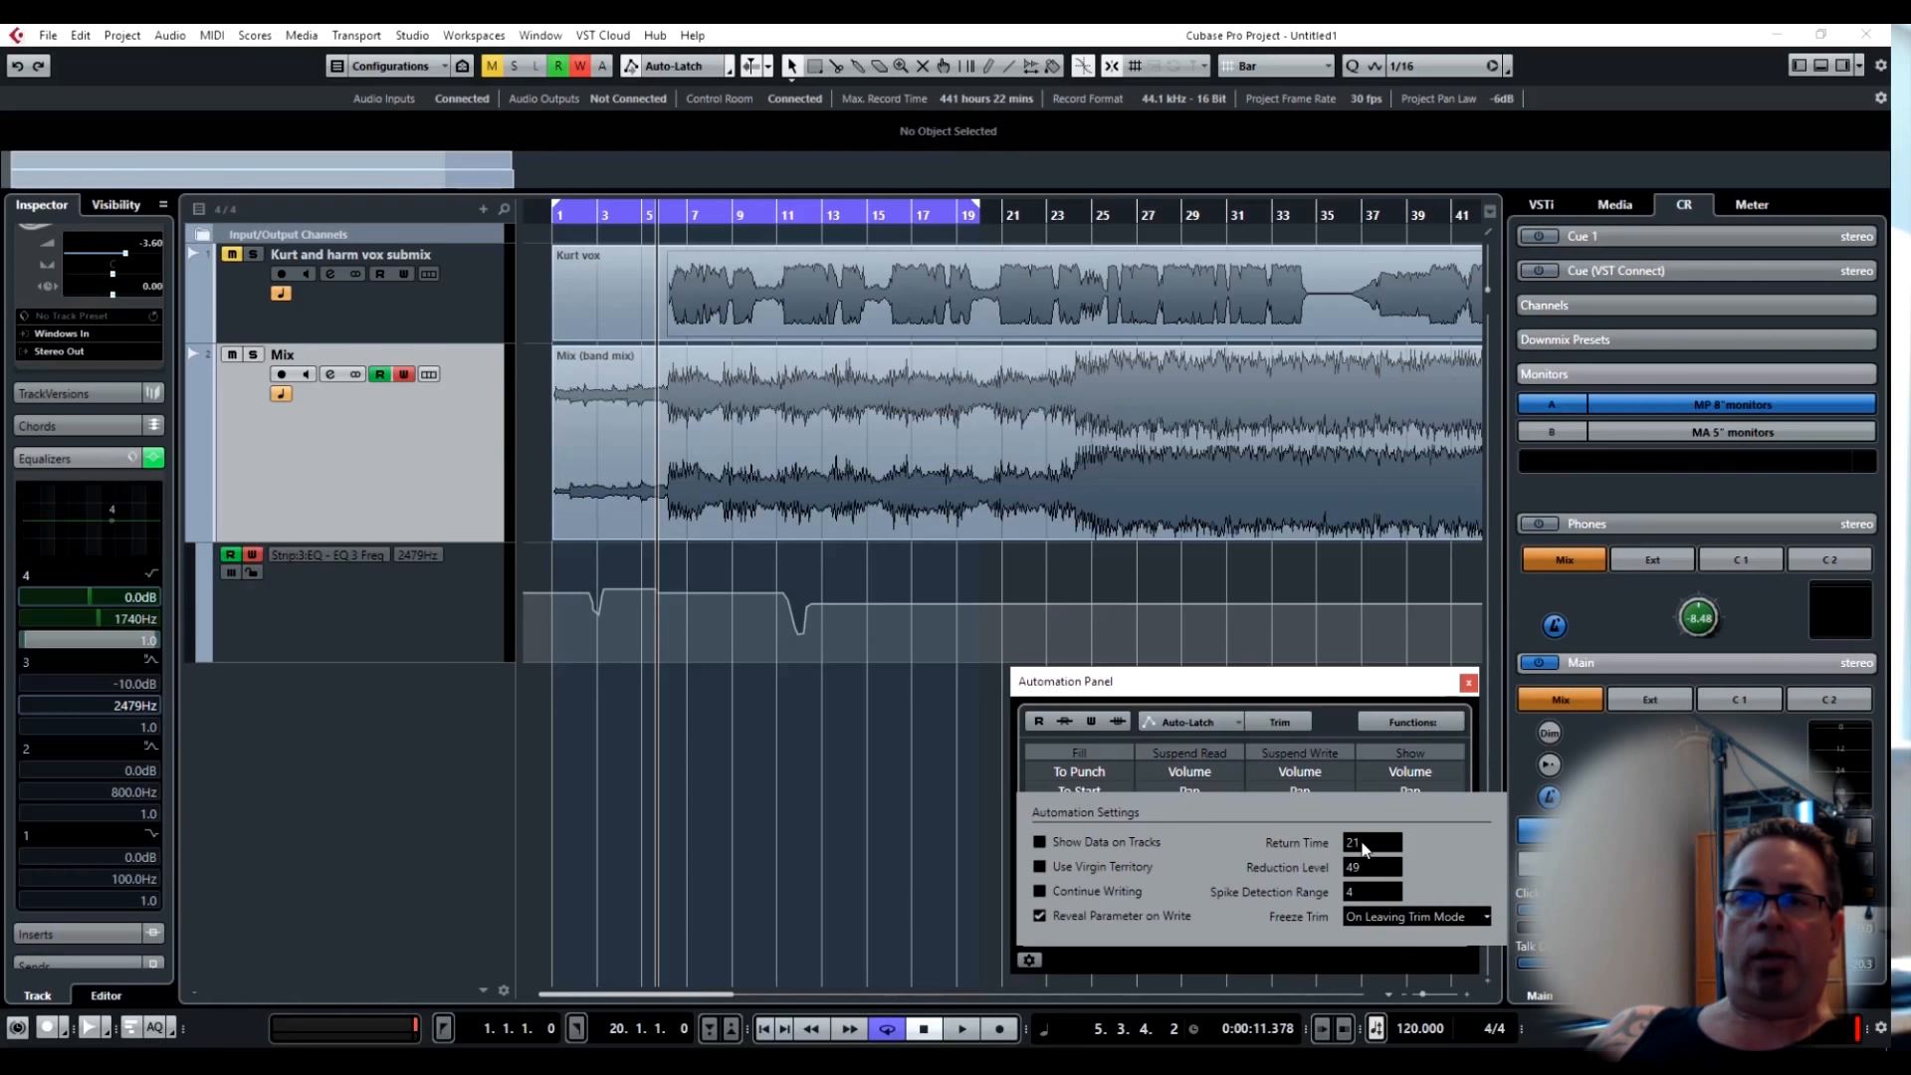
{"action": "left_click_drag", "start_coordinate": [1361, 842], "coordinate": [1360, 926]}
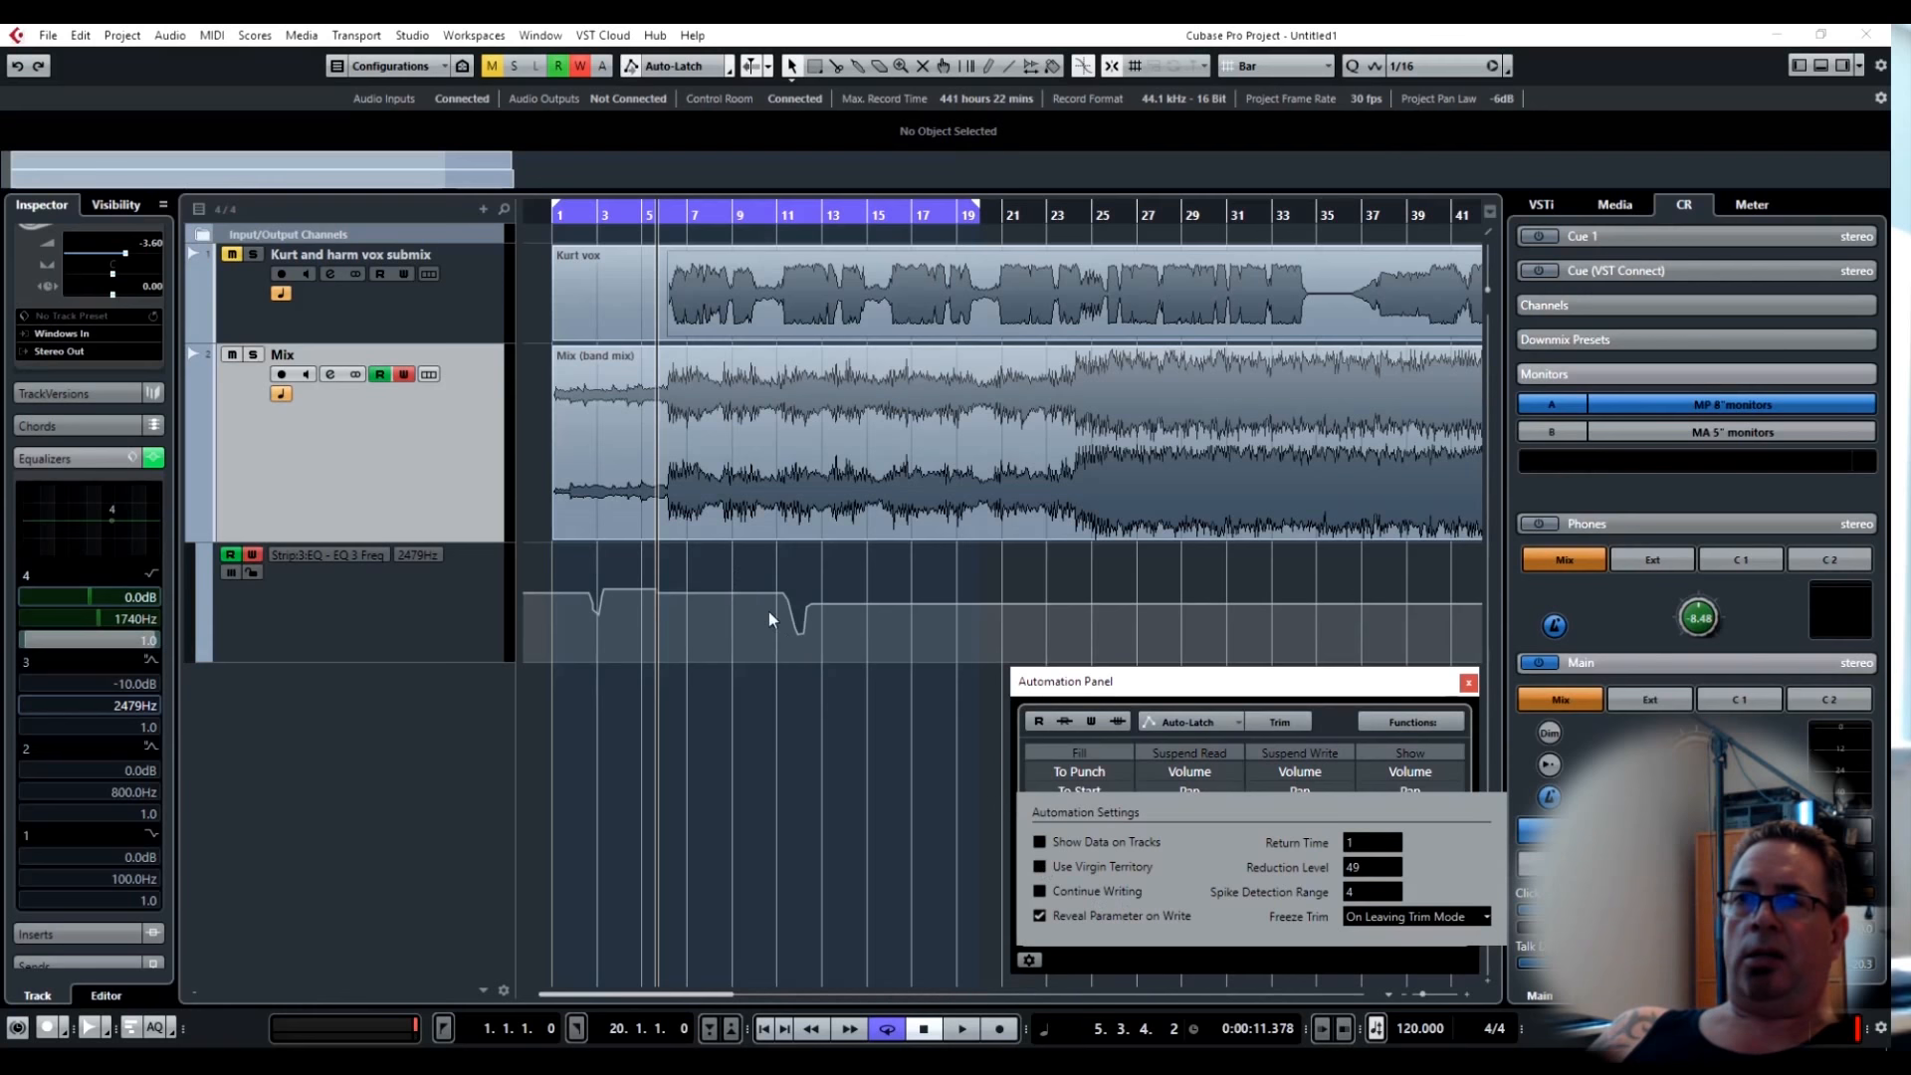
{"action": "left_click", "coordinate": [720, 589]}
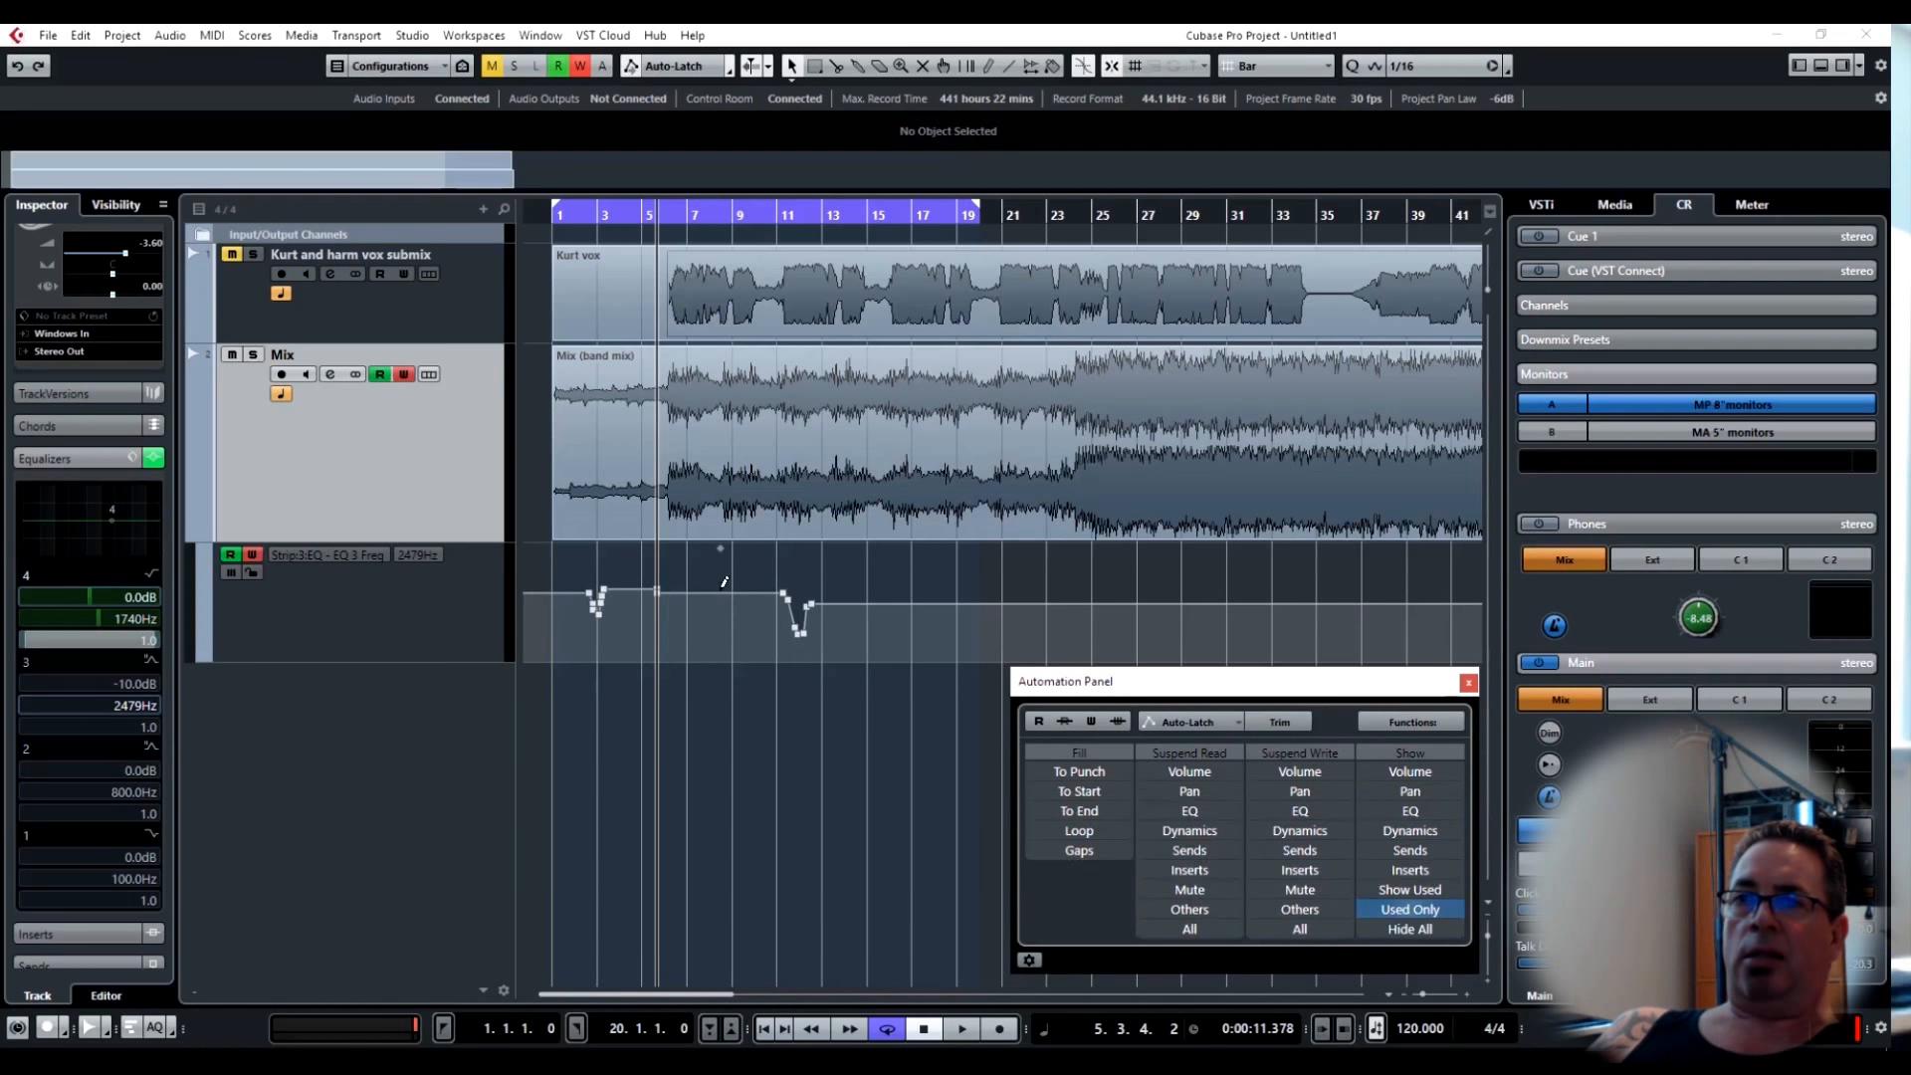
Add EQ 3 Freq automation points at bar 8 with 11877 Hz and at bar 14 with 20 Hz.
{"action": "left_click", "coordinate": [709, 561]}
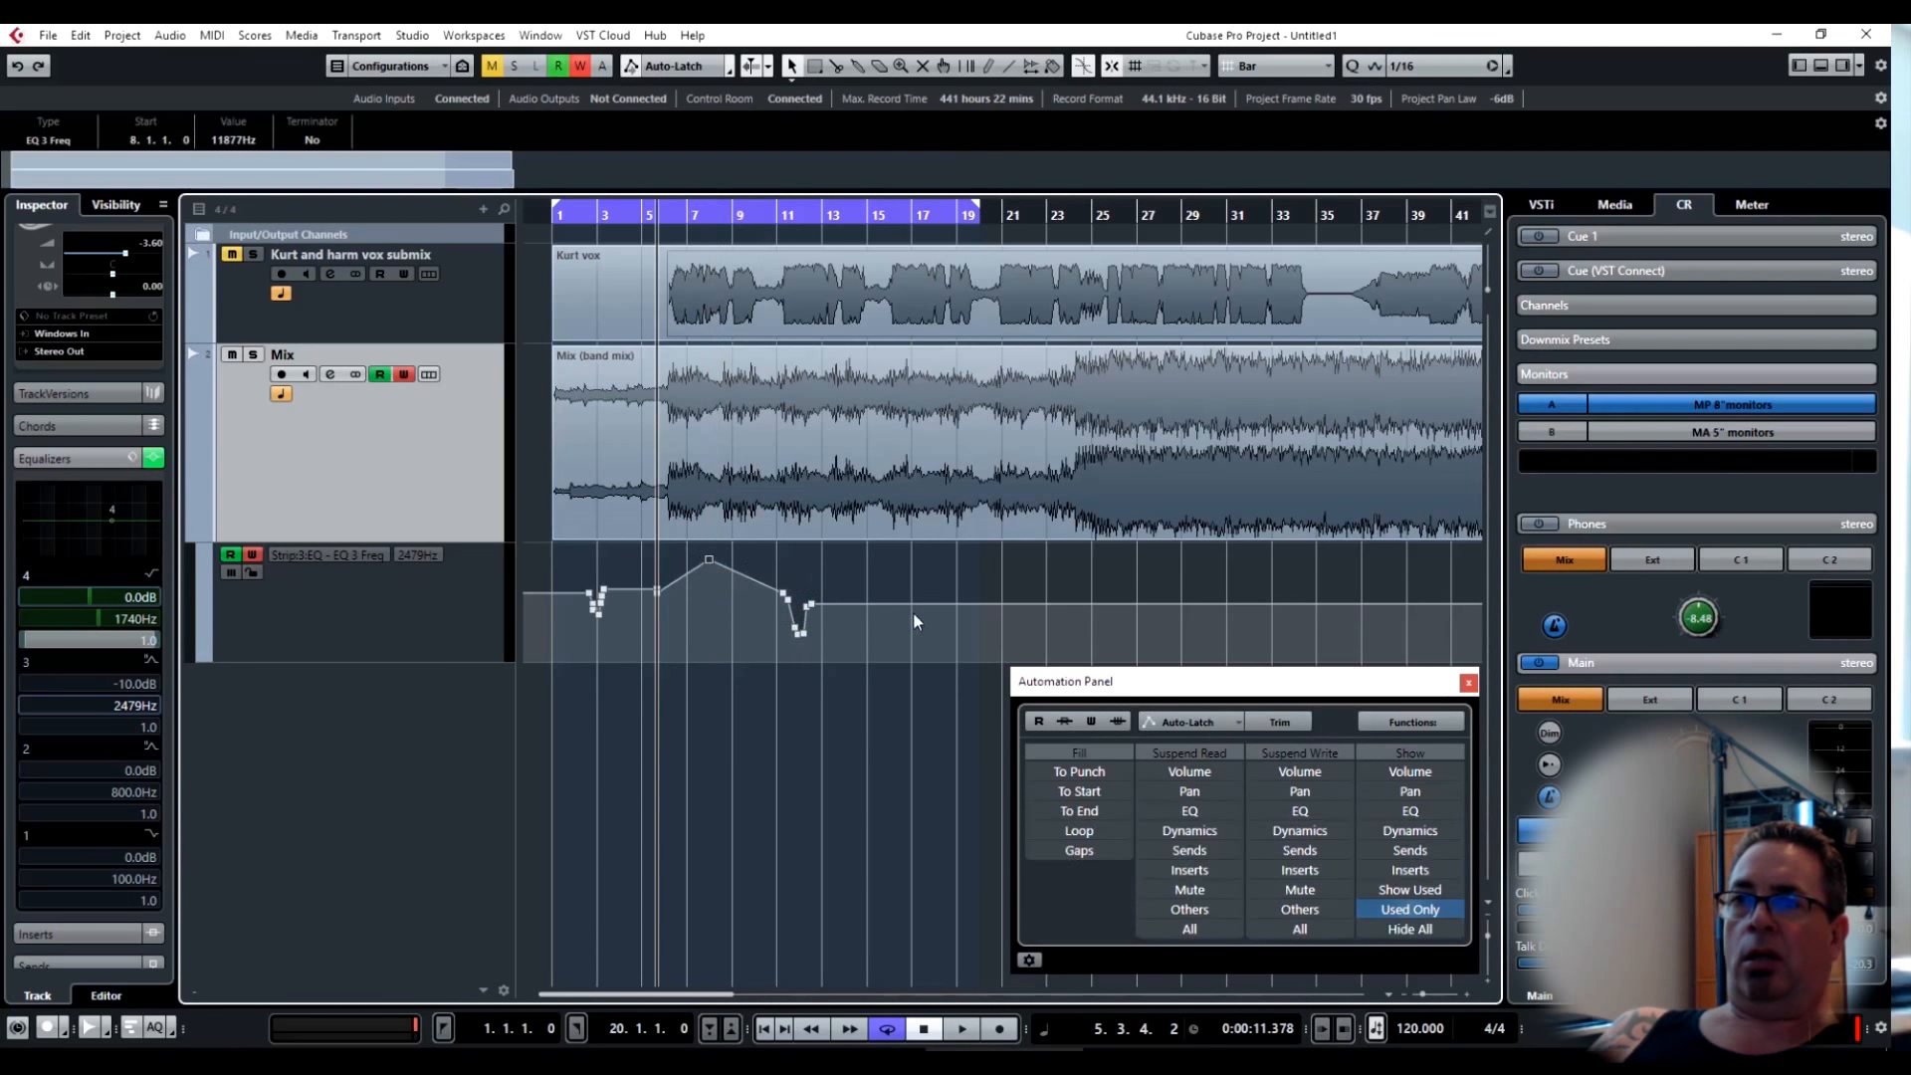
{"action": "left_click_drag", "start_coordinate": [949, 600], "coordinate": [844, 658]}
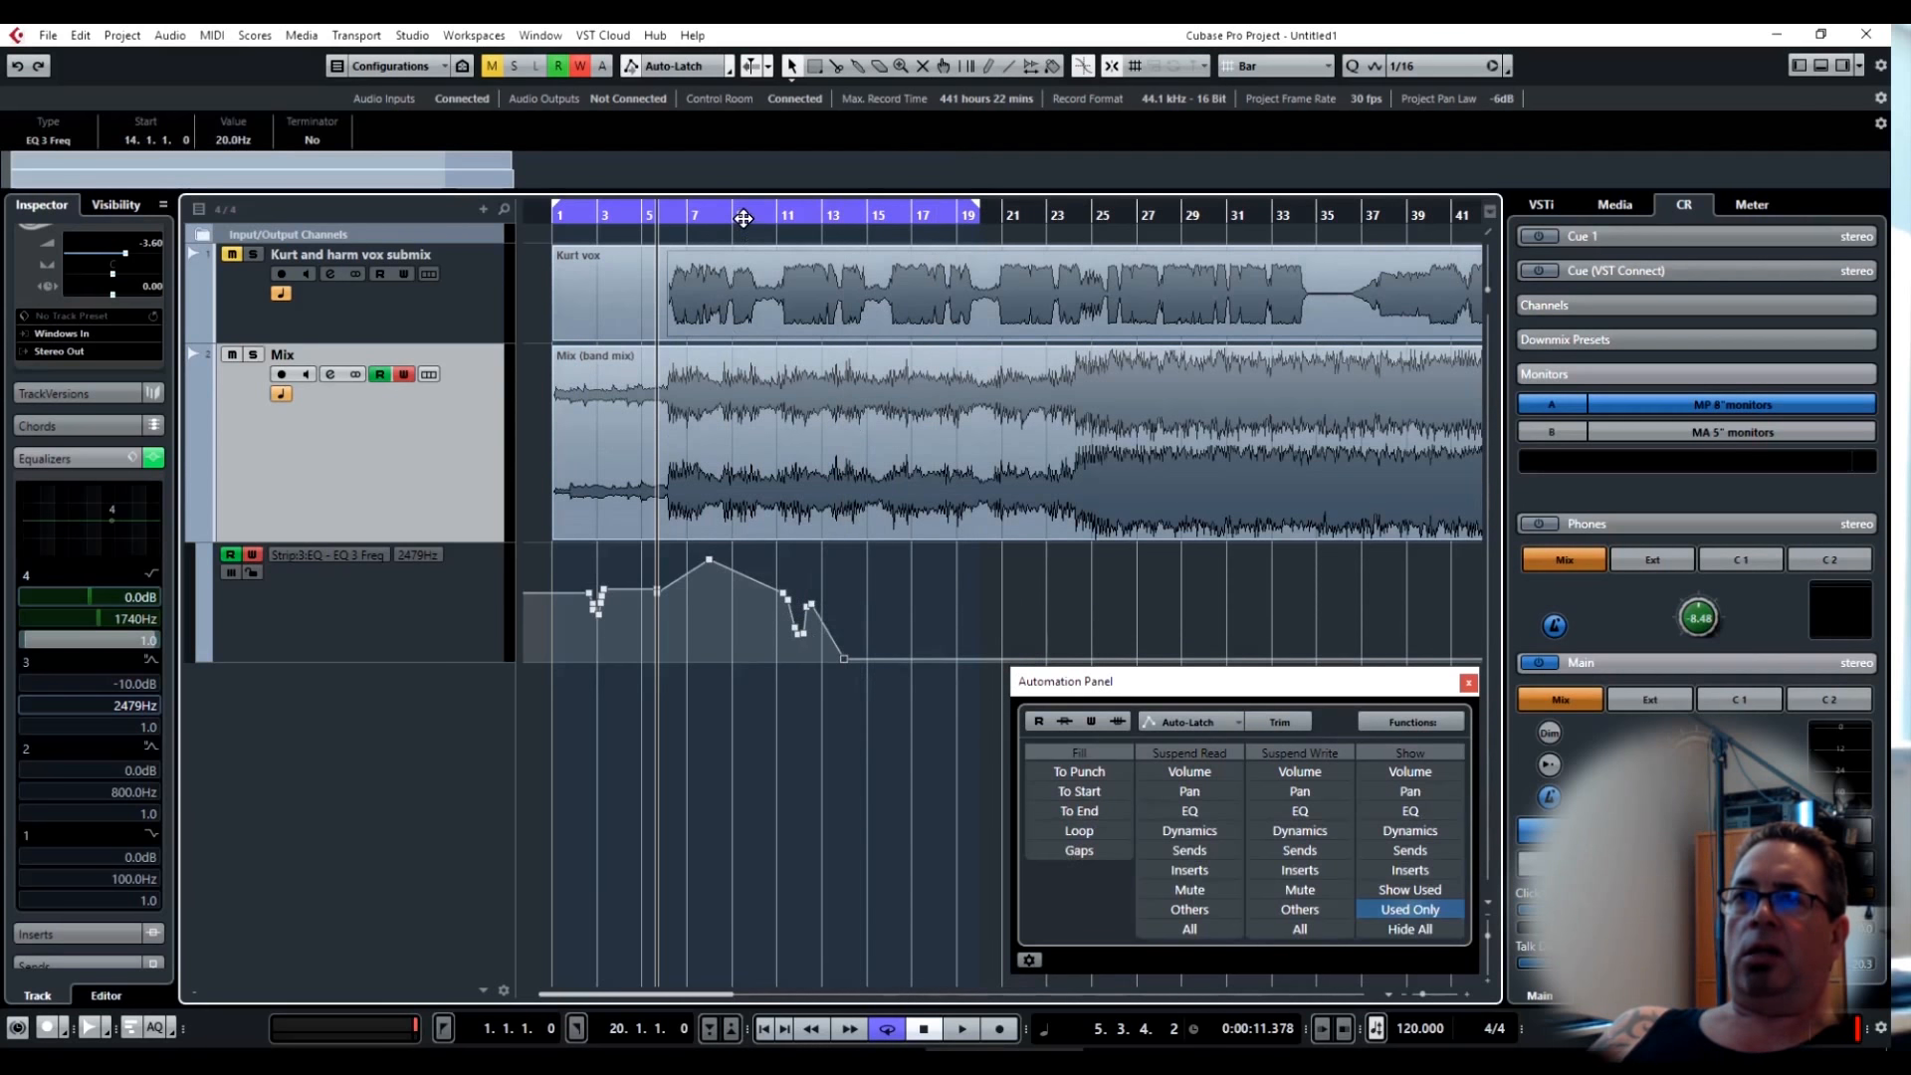
Play from bar 10 with writing enabled and raise the Mix volume to 5.81 at about bar 13.
{"action": "left_click", "coordinate": [753, 216]}
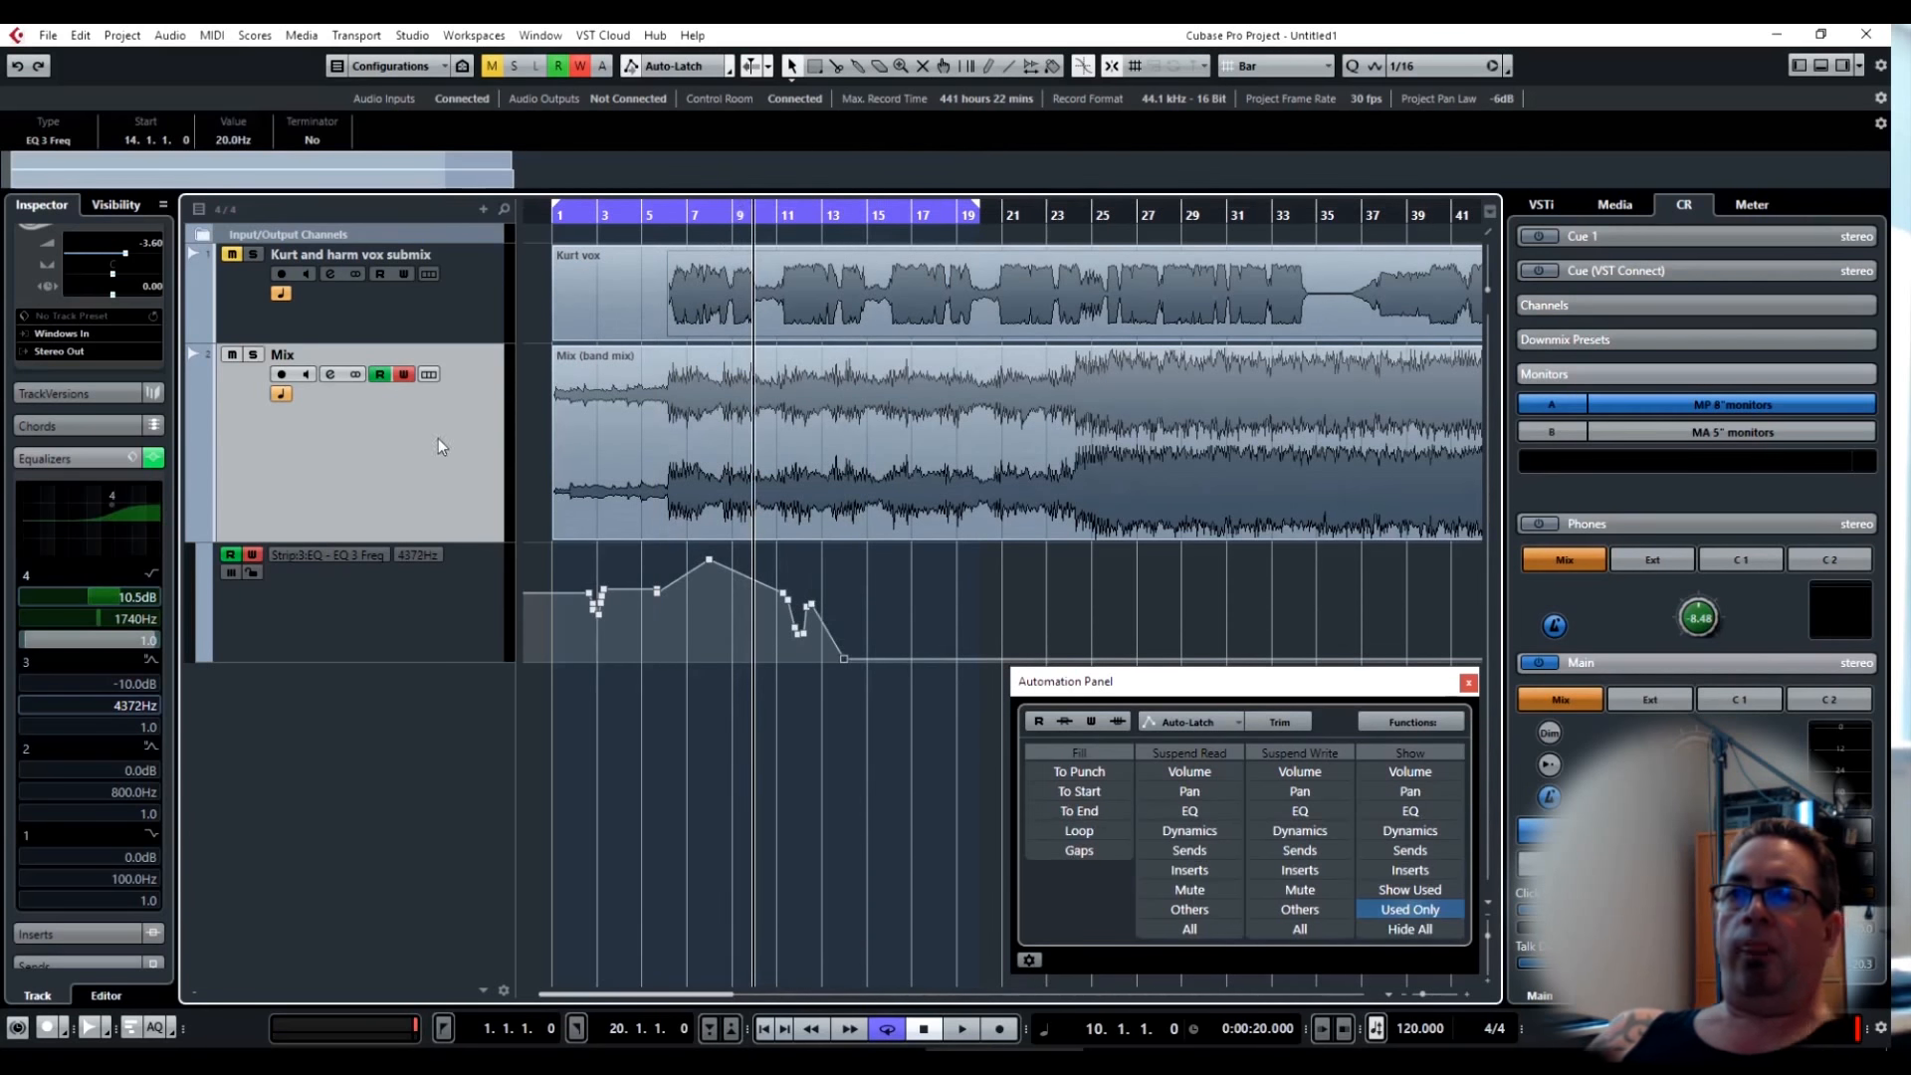
{"action": "key", "text": "space"}
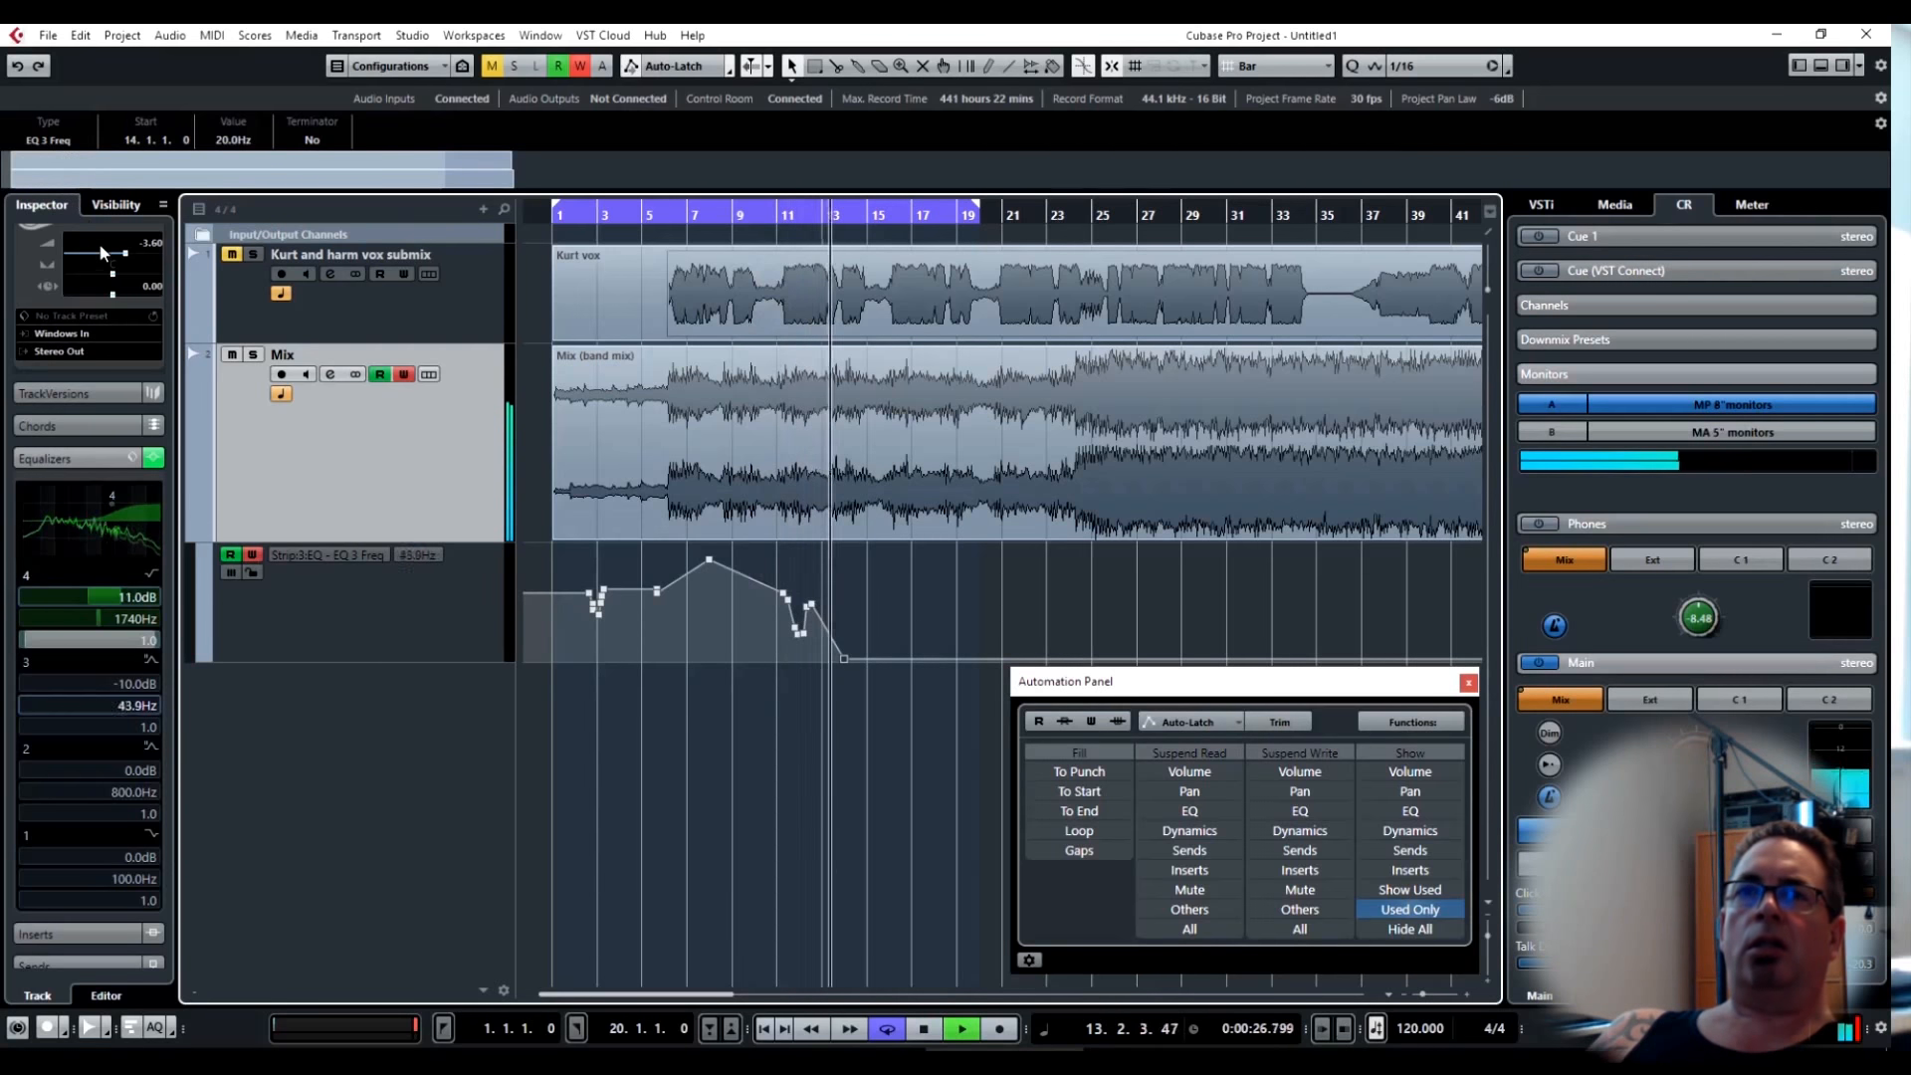
{"action": "left_click_drag", "start_coordinate": [103, 253], "coordinate": [154, 254]}
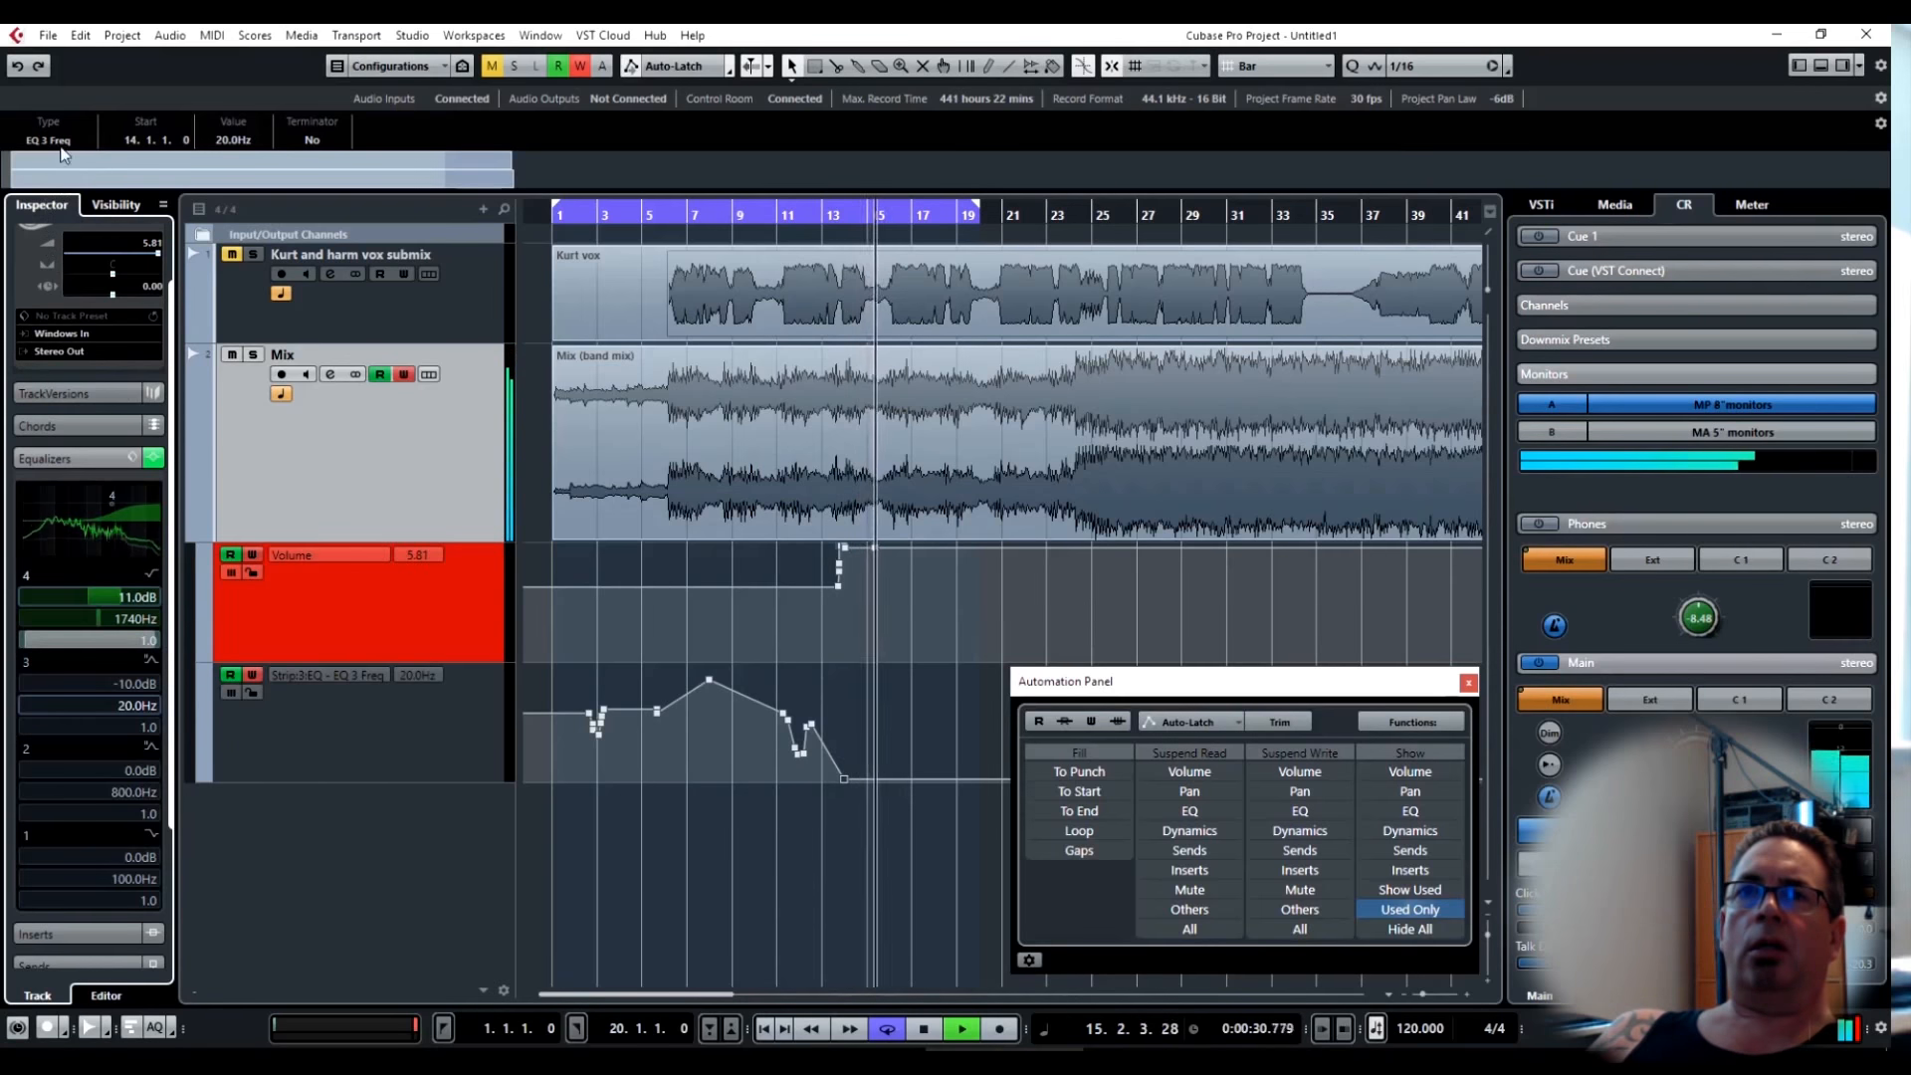
Continue writing Mix volume changes from about bar 16 to 18, ending at -10.9, and stop playback at bar 19.
{"action": "mouse_move", "coordinate": [103, 256]}
{"action": "left_mouse_down"}
{"action": "mouse_move", "coordinate": [79, 536]}
{"action": "mouse_move", "coordinate": [80, 415]}
{"action": "left_mouse_up"}
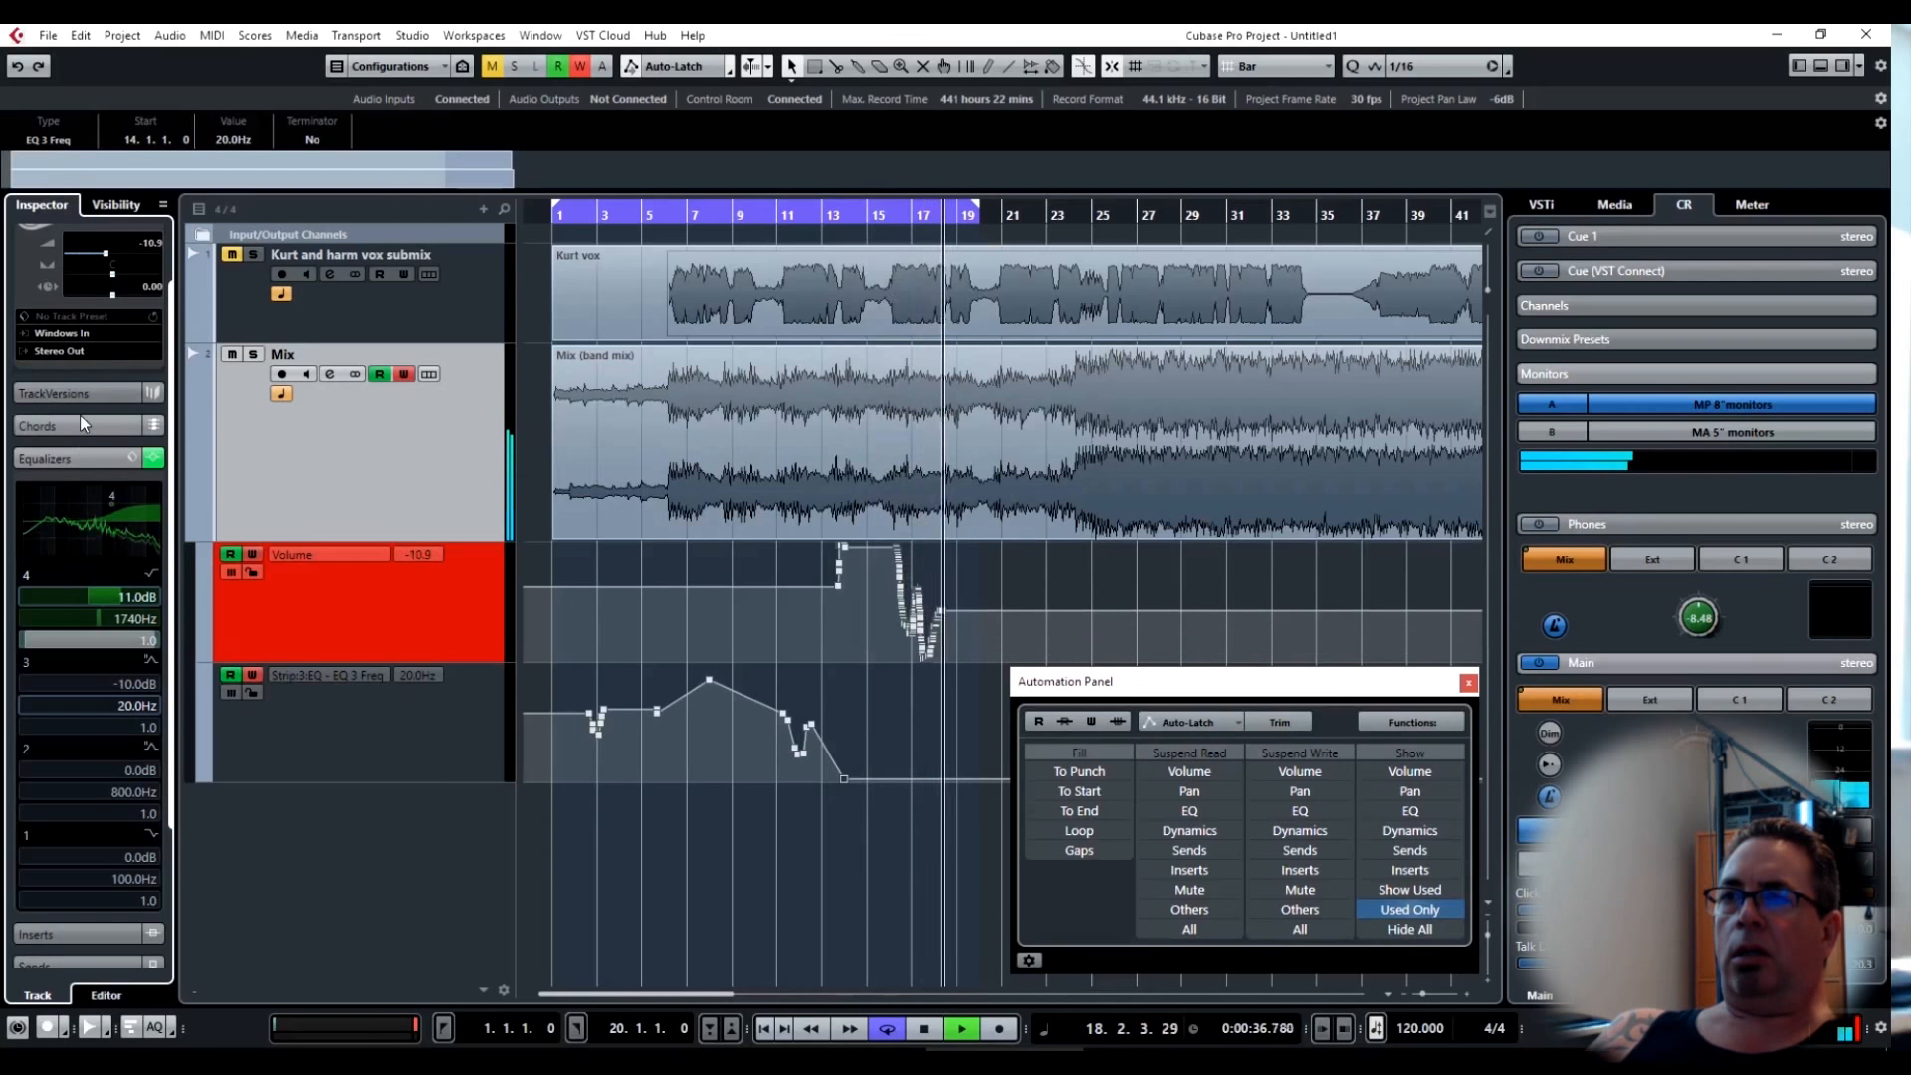
{"action": "key", "text": "space"}
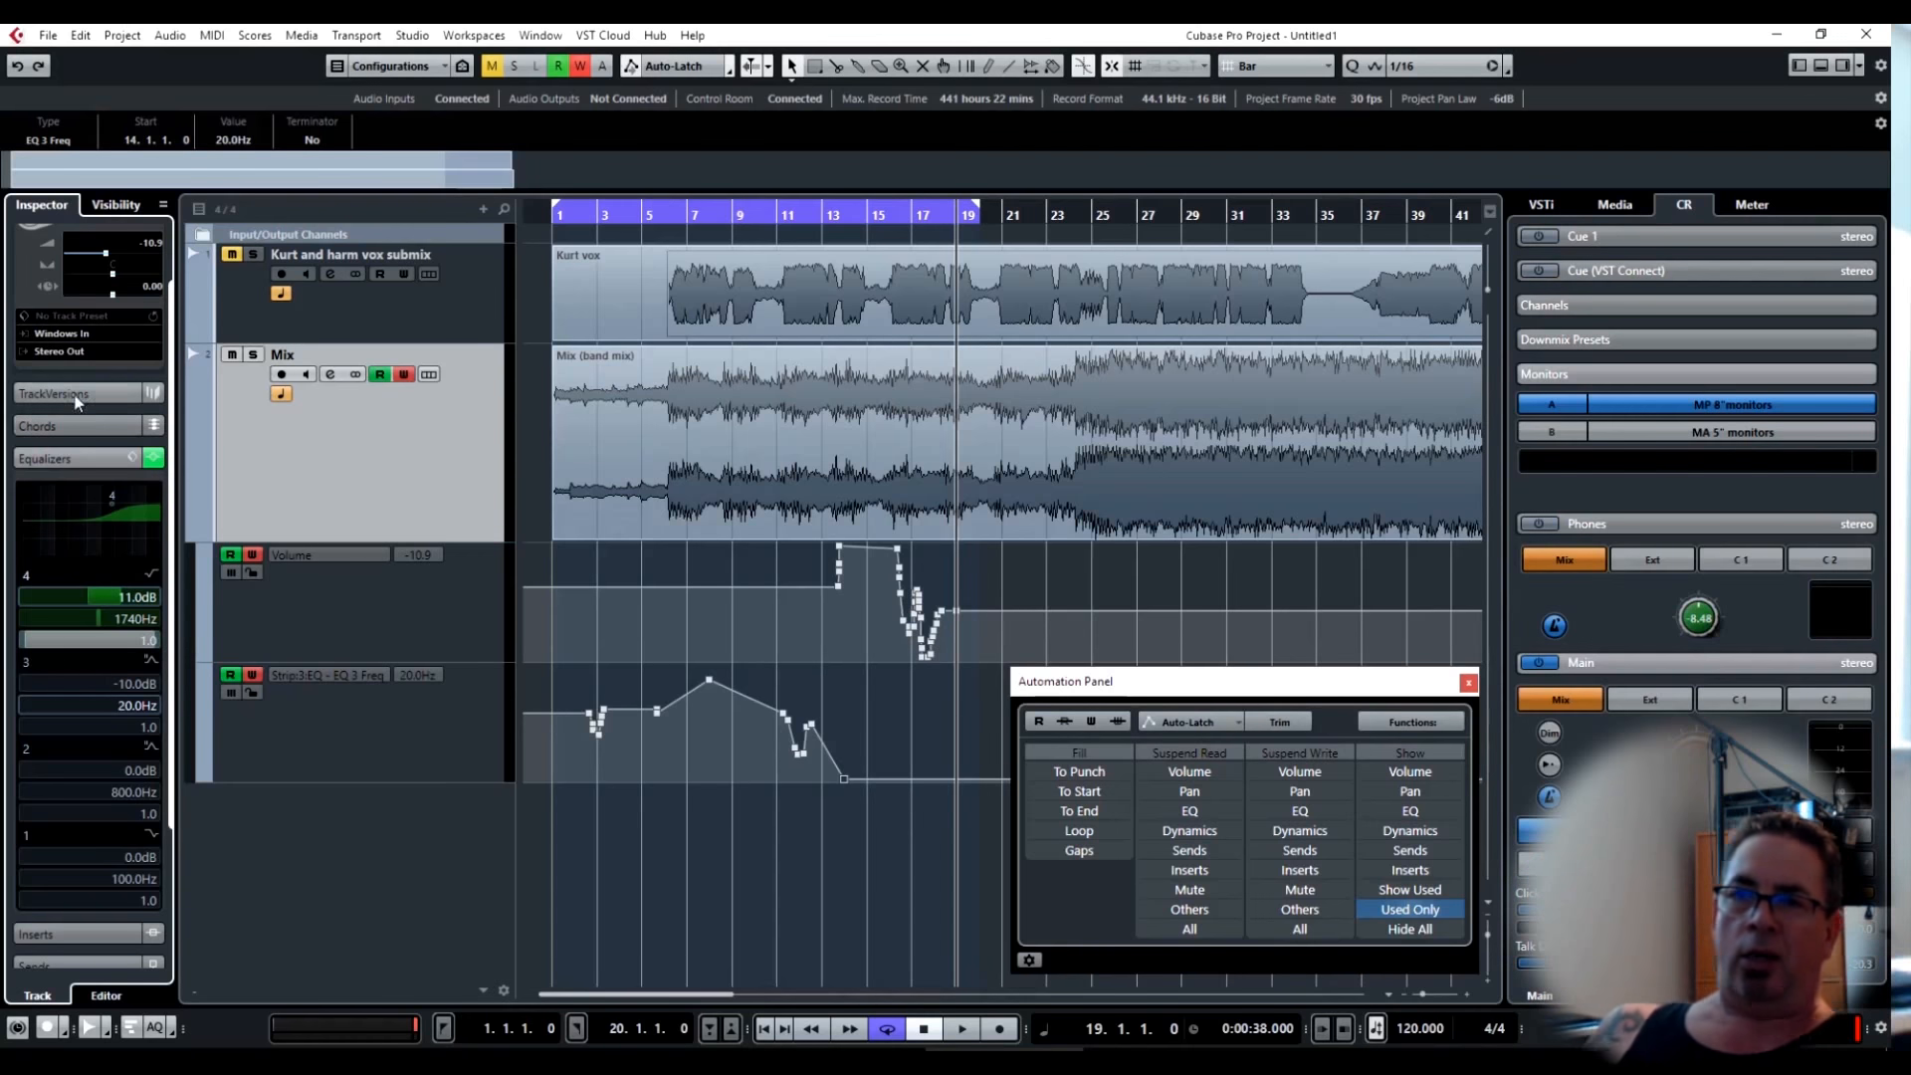
Remove the EQ 3 Freq automation track from Mix.
{"action": "right_click", "coordinate": [378, 717]}
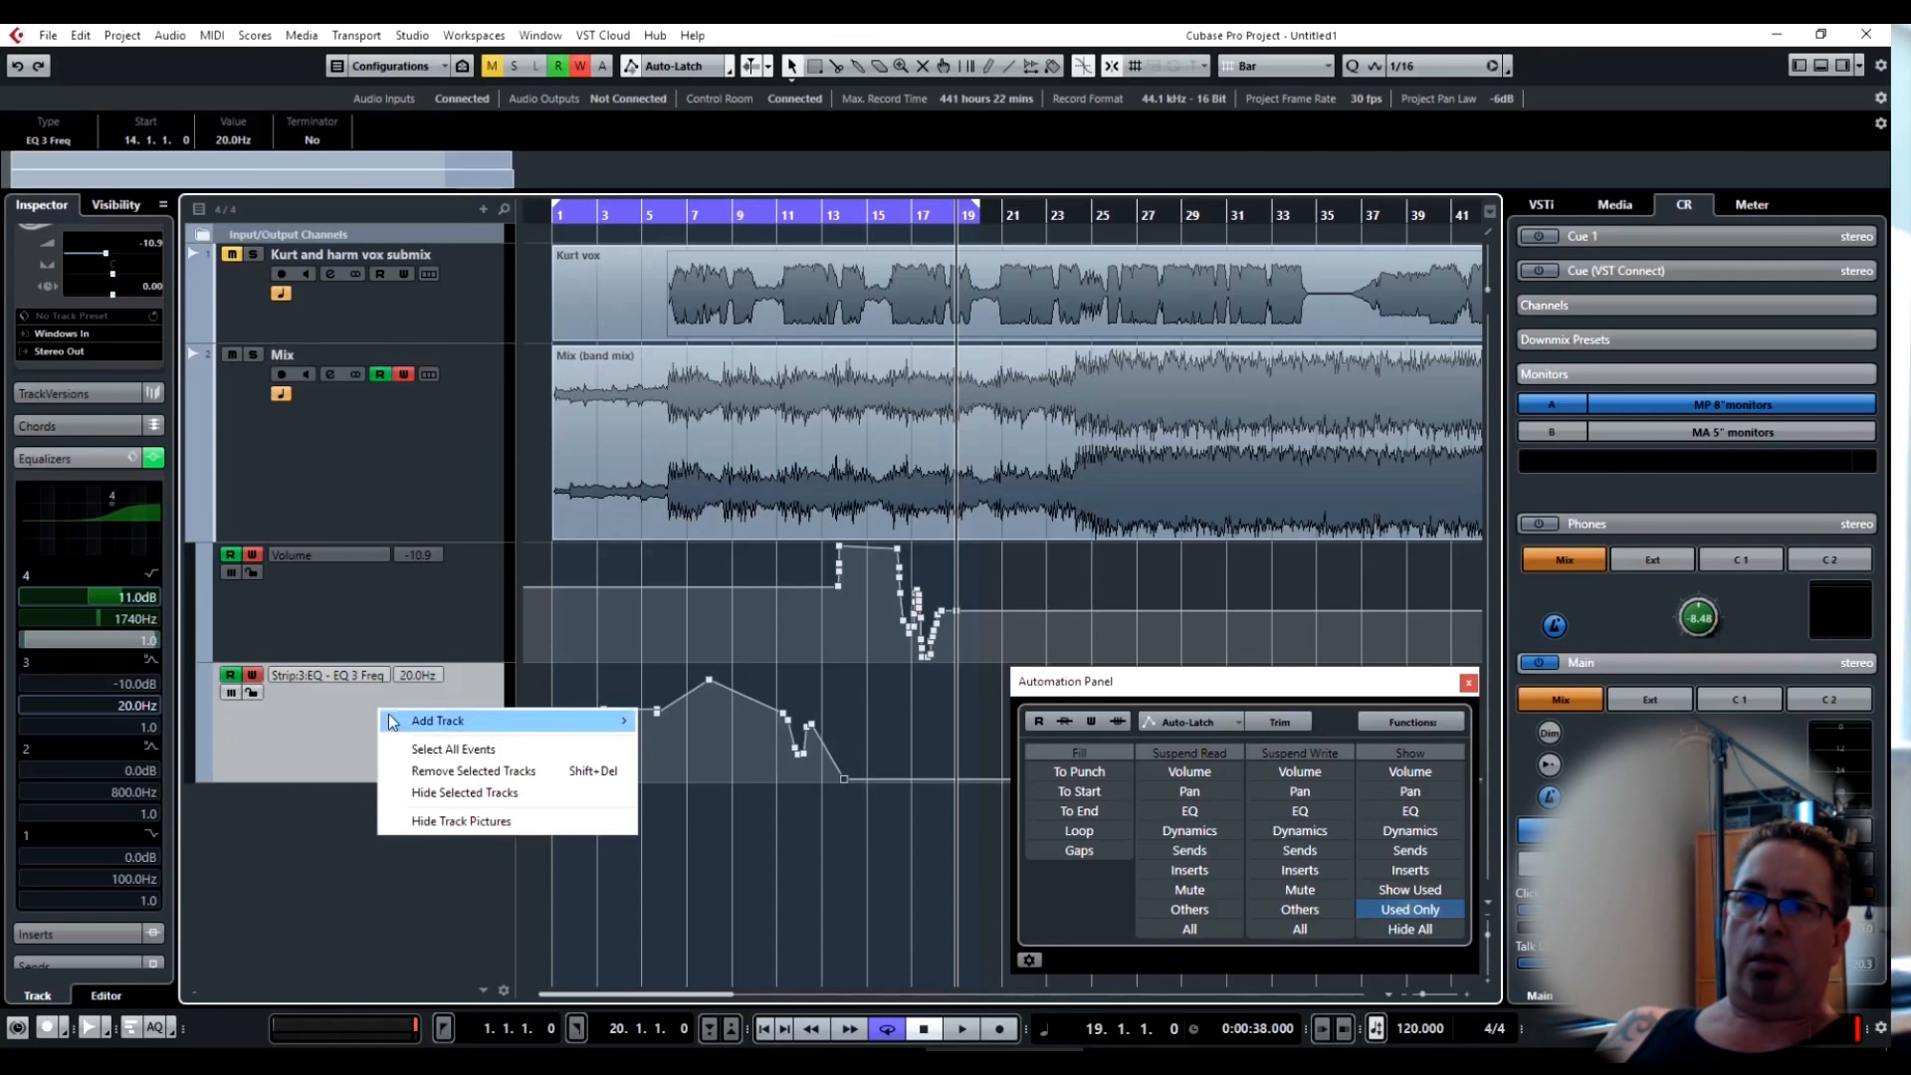
{"action": "left_click", "coordinate": [438, 772]}
{"action": "left_click", "coordinate": [901, 611]}
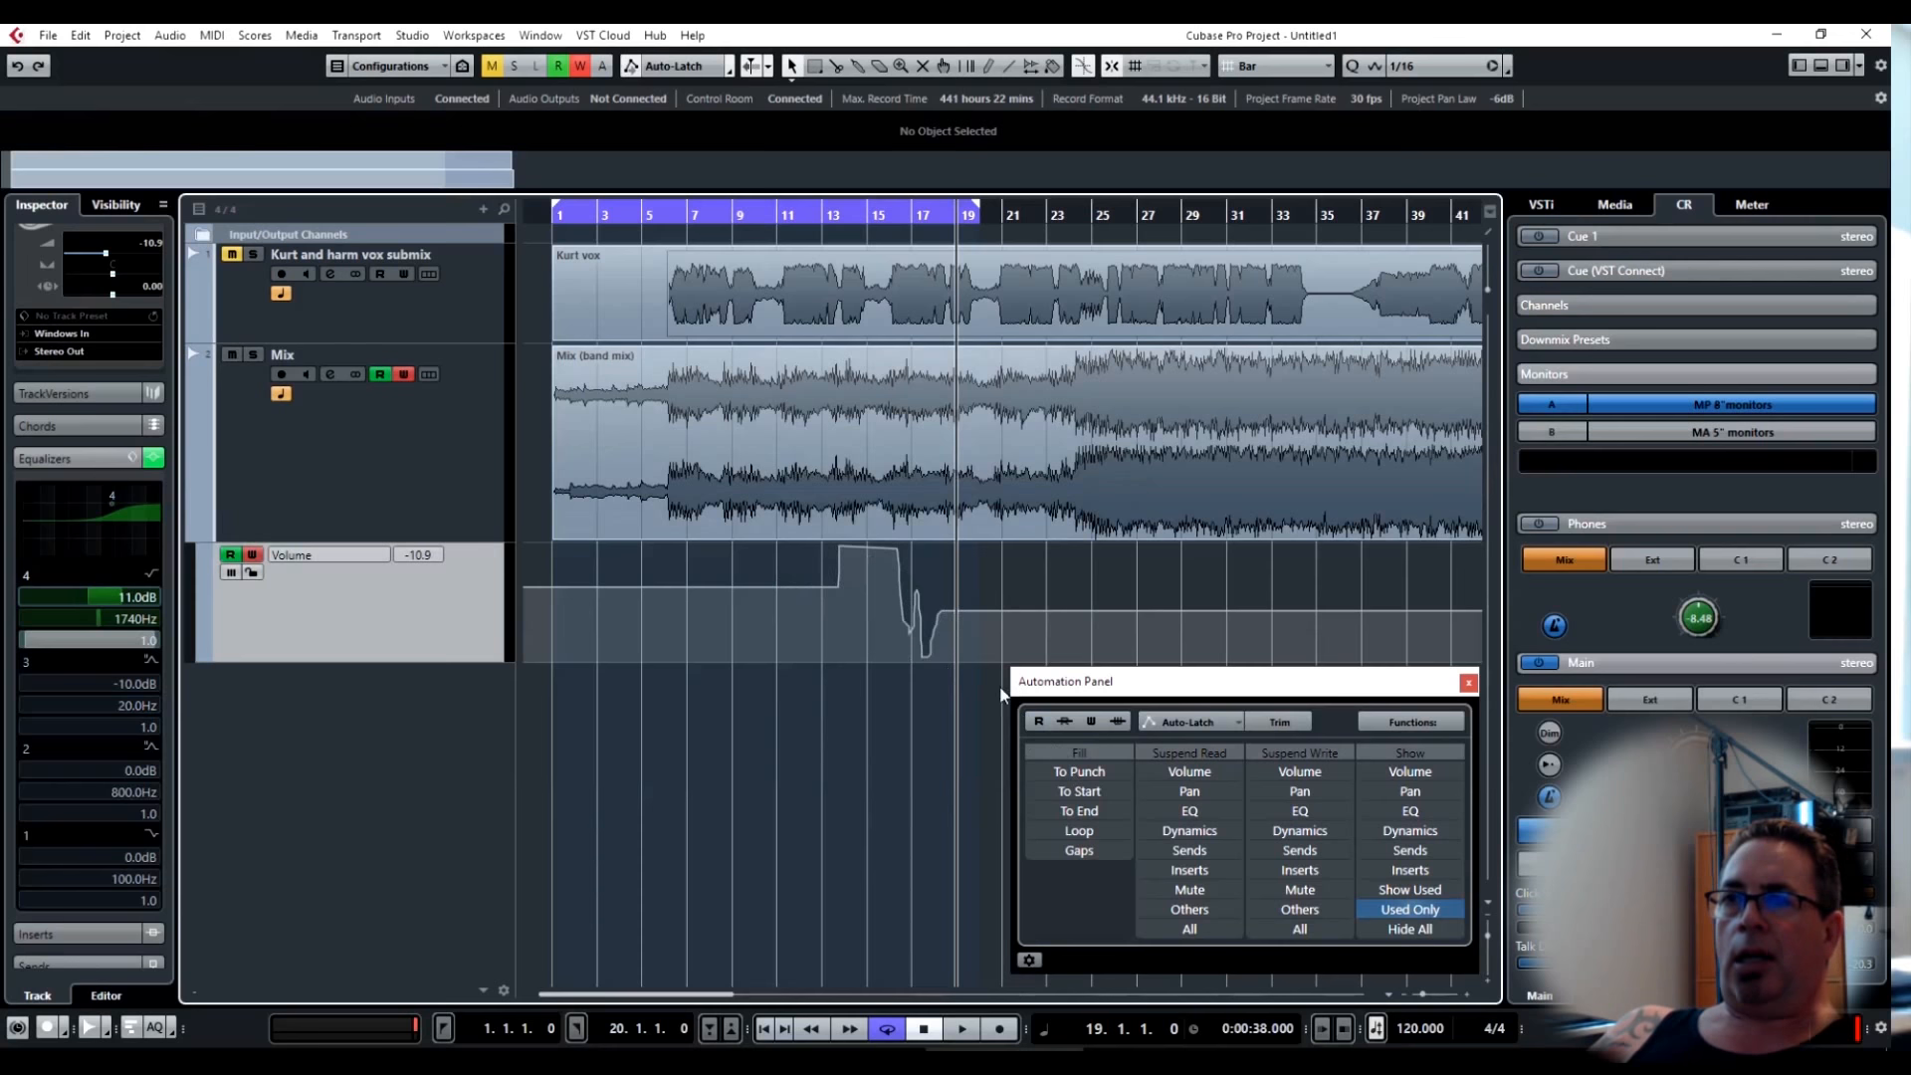
Extend the locator range to bar 23, play from bar 14 and write Mix volume moves from about bar 18, ending at 4.19.
{"action": "left_click", "coordinate": [844, 214]}
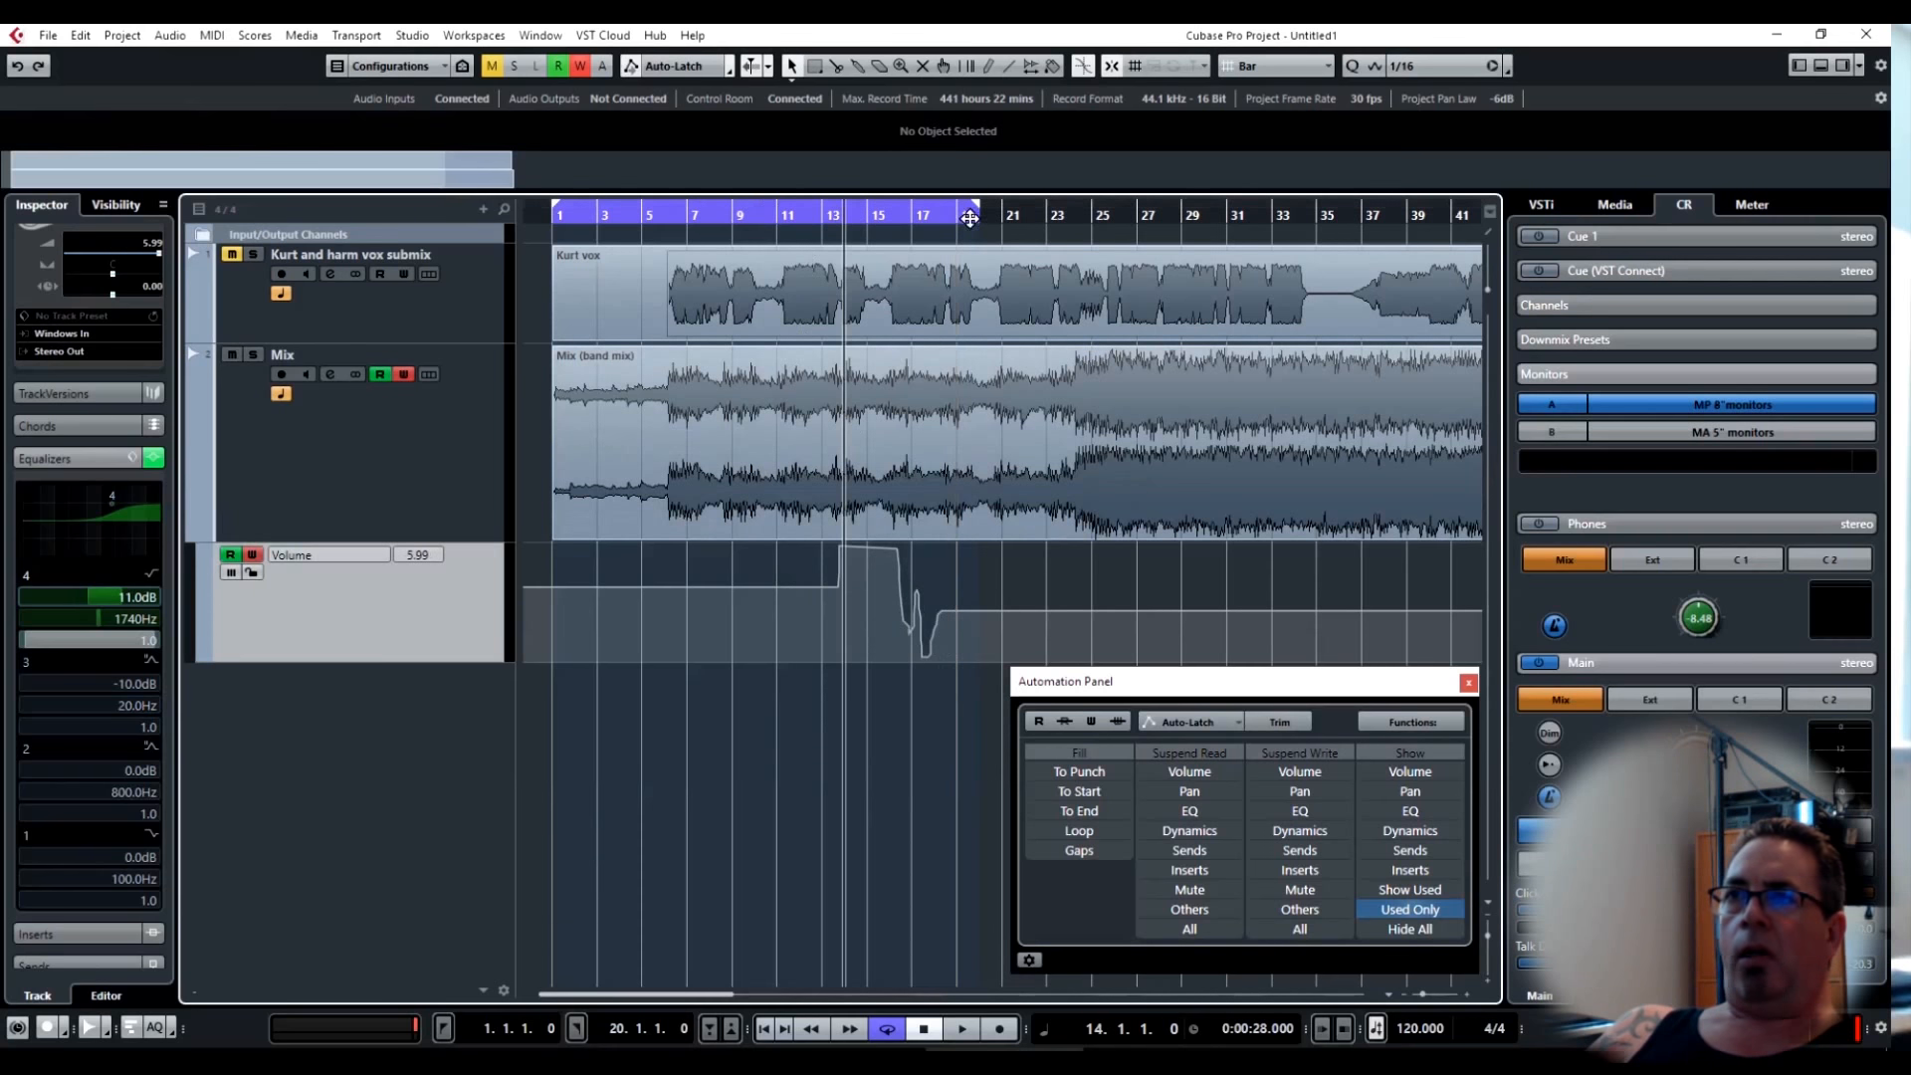
{"action": "left_click_drag", "start_coordinate": [978, 212], "coordinate": [1045, 212]}
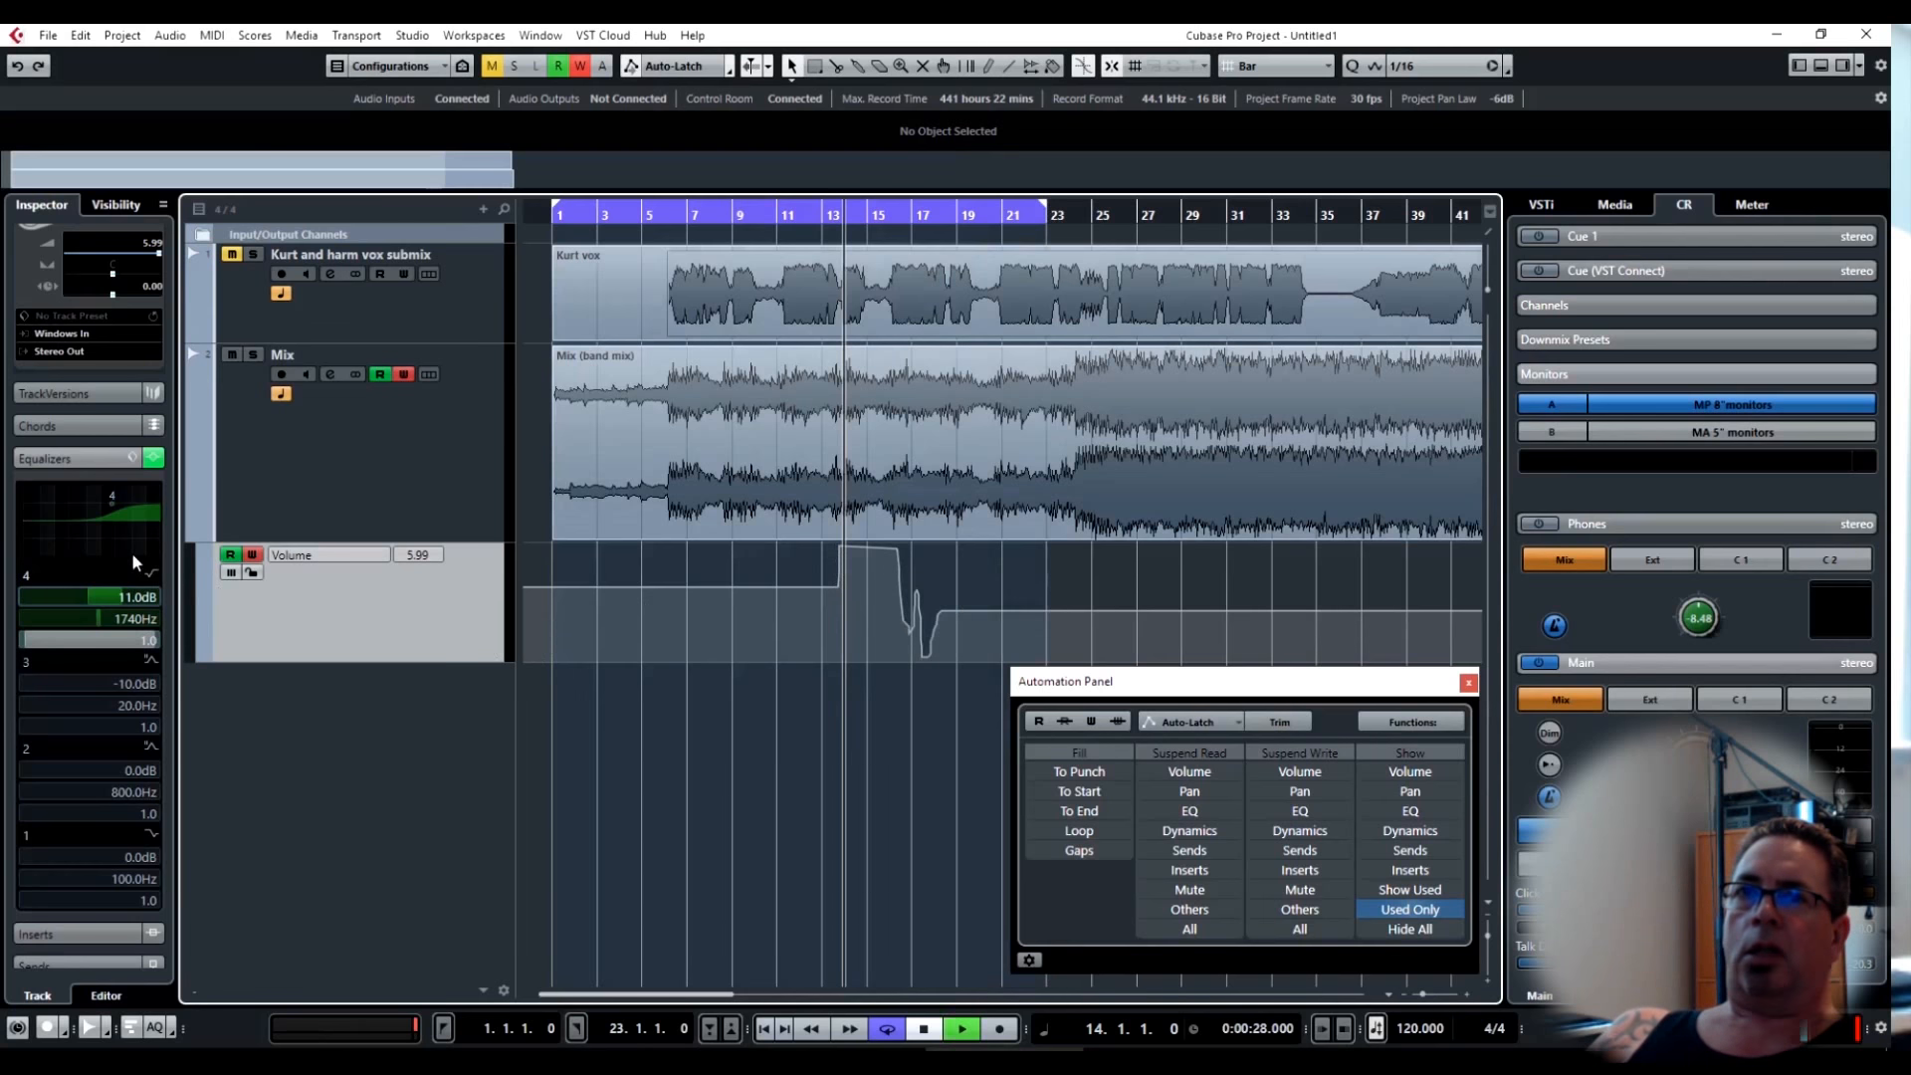
{"action": "key", "text": "space"}
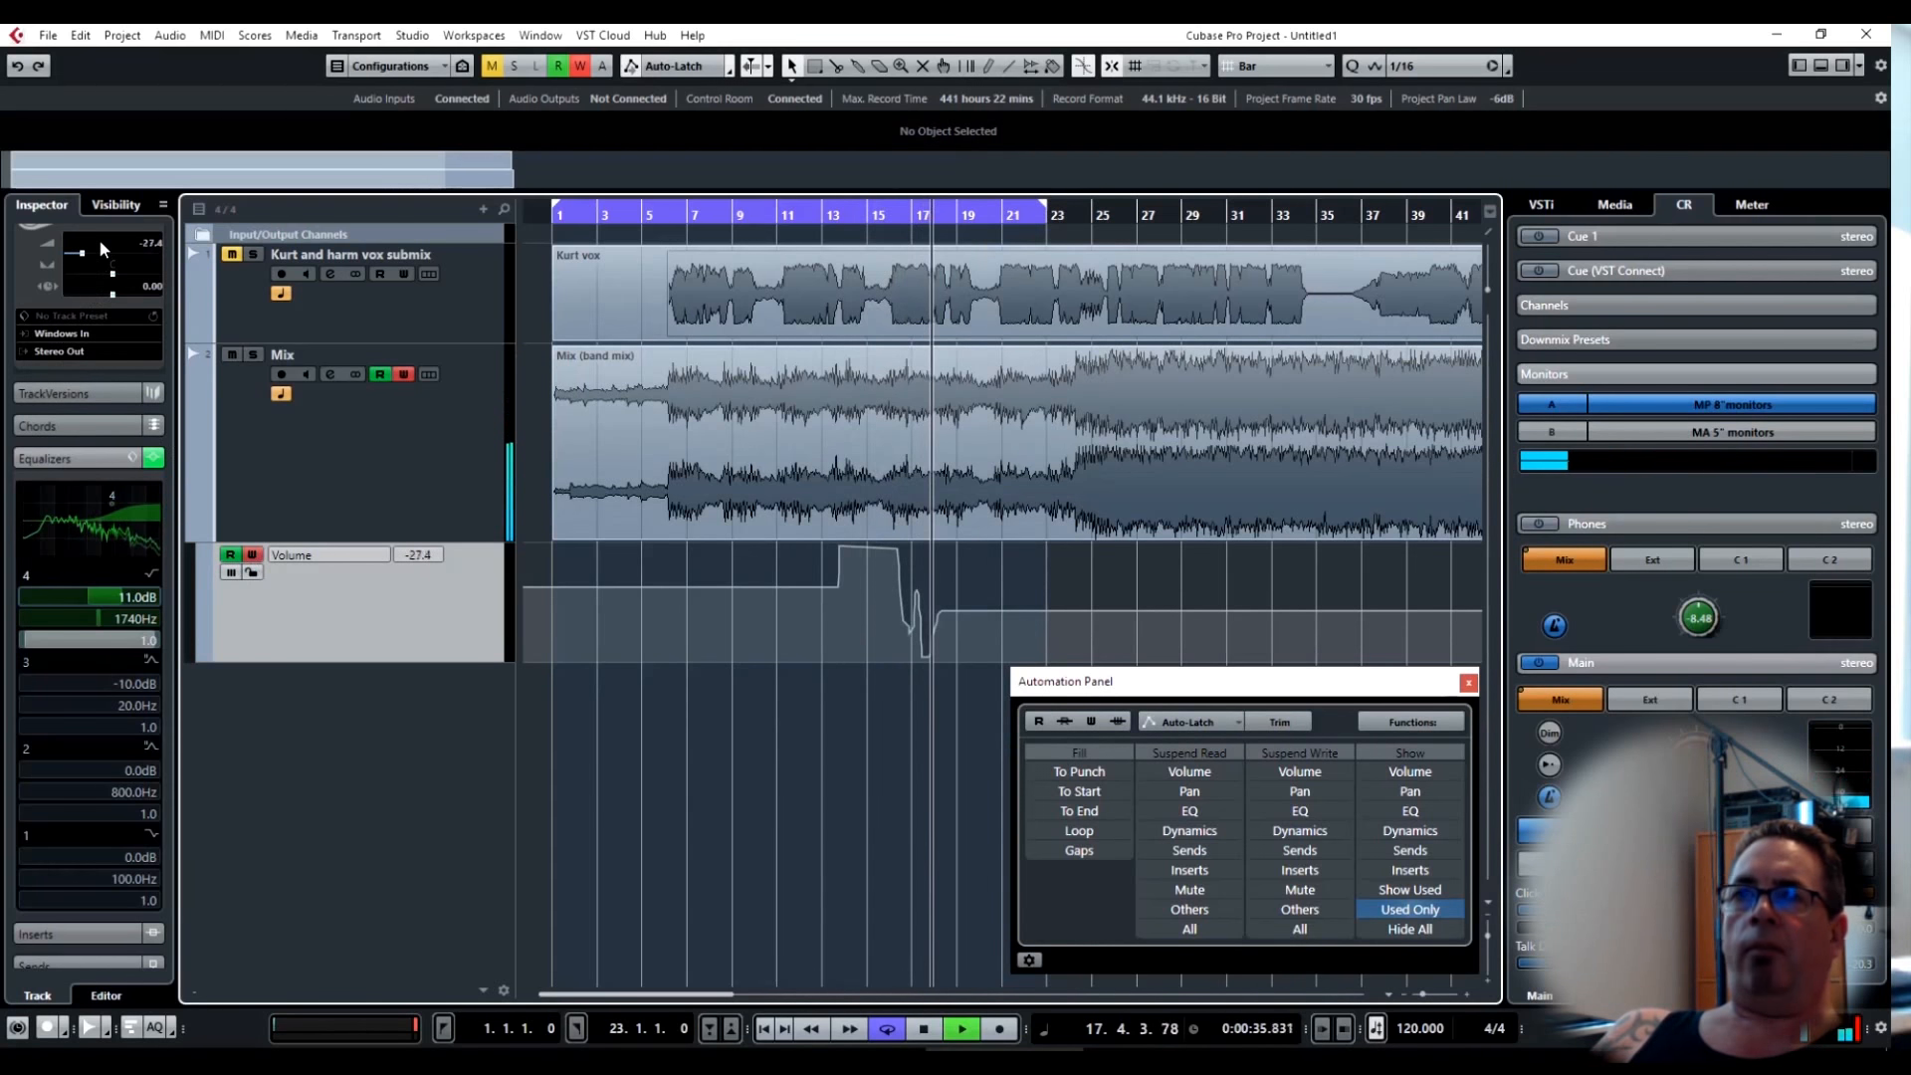
{"action": "mouse_move", "coordinate": [100, 251]}
{"action": "left_mouse_down"}
{"action": "mouse_move", "coordinate": [129, 347]}
{"action": "mouse_move", "coordinate": [118, 285]}
{"action": "mouse_move", "coordinate": [124, 317]}
{"action": "mouse_move", "coordinate": [121, 290]}
{"action": "mouse_move", "coordinate": [155, 271]}
{"action": "mouse_move", "coordinate": [199, 415]}
{"action": "mouse_move", "coordinate": [158, 214]}
{"action": "left_mouse_up"}
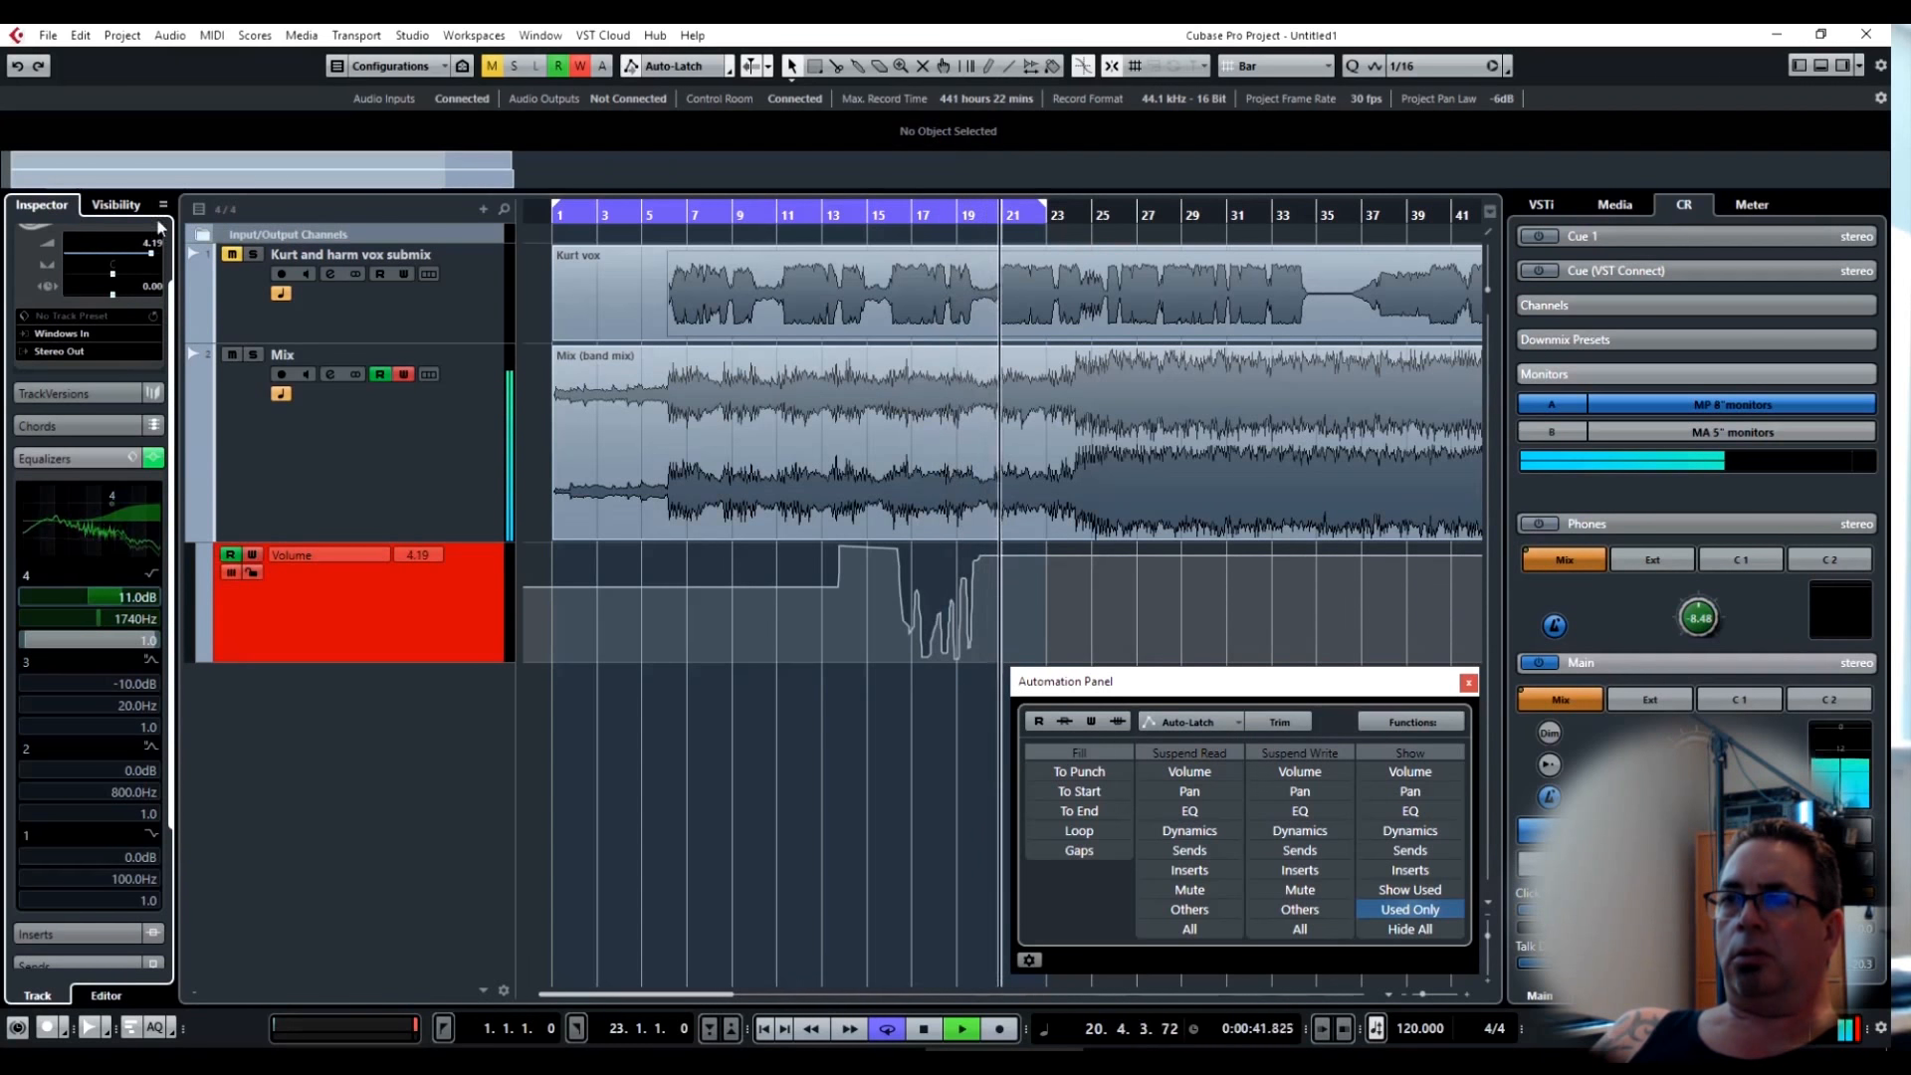
{"action": "key", "text": "space"}
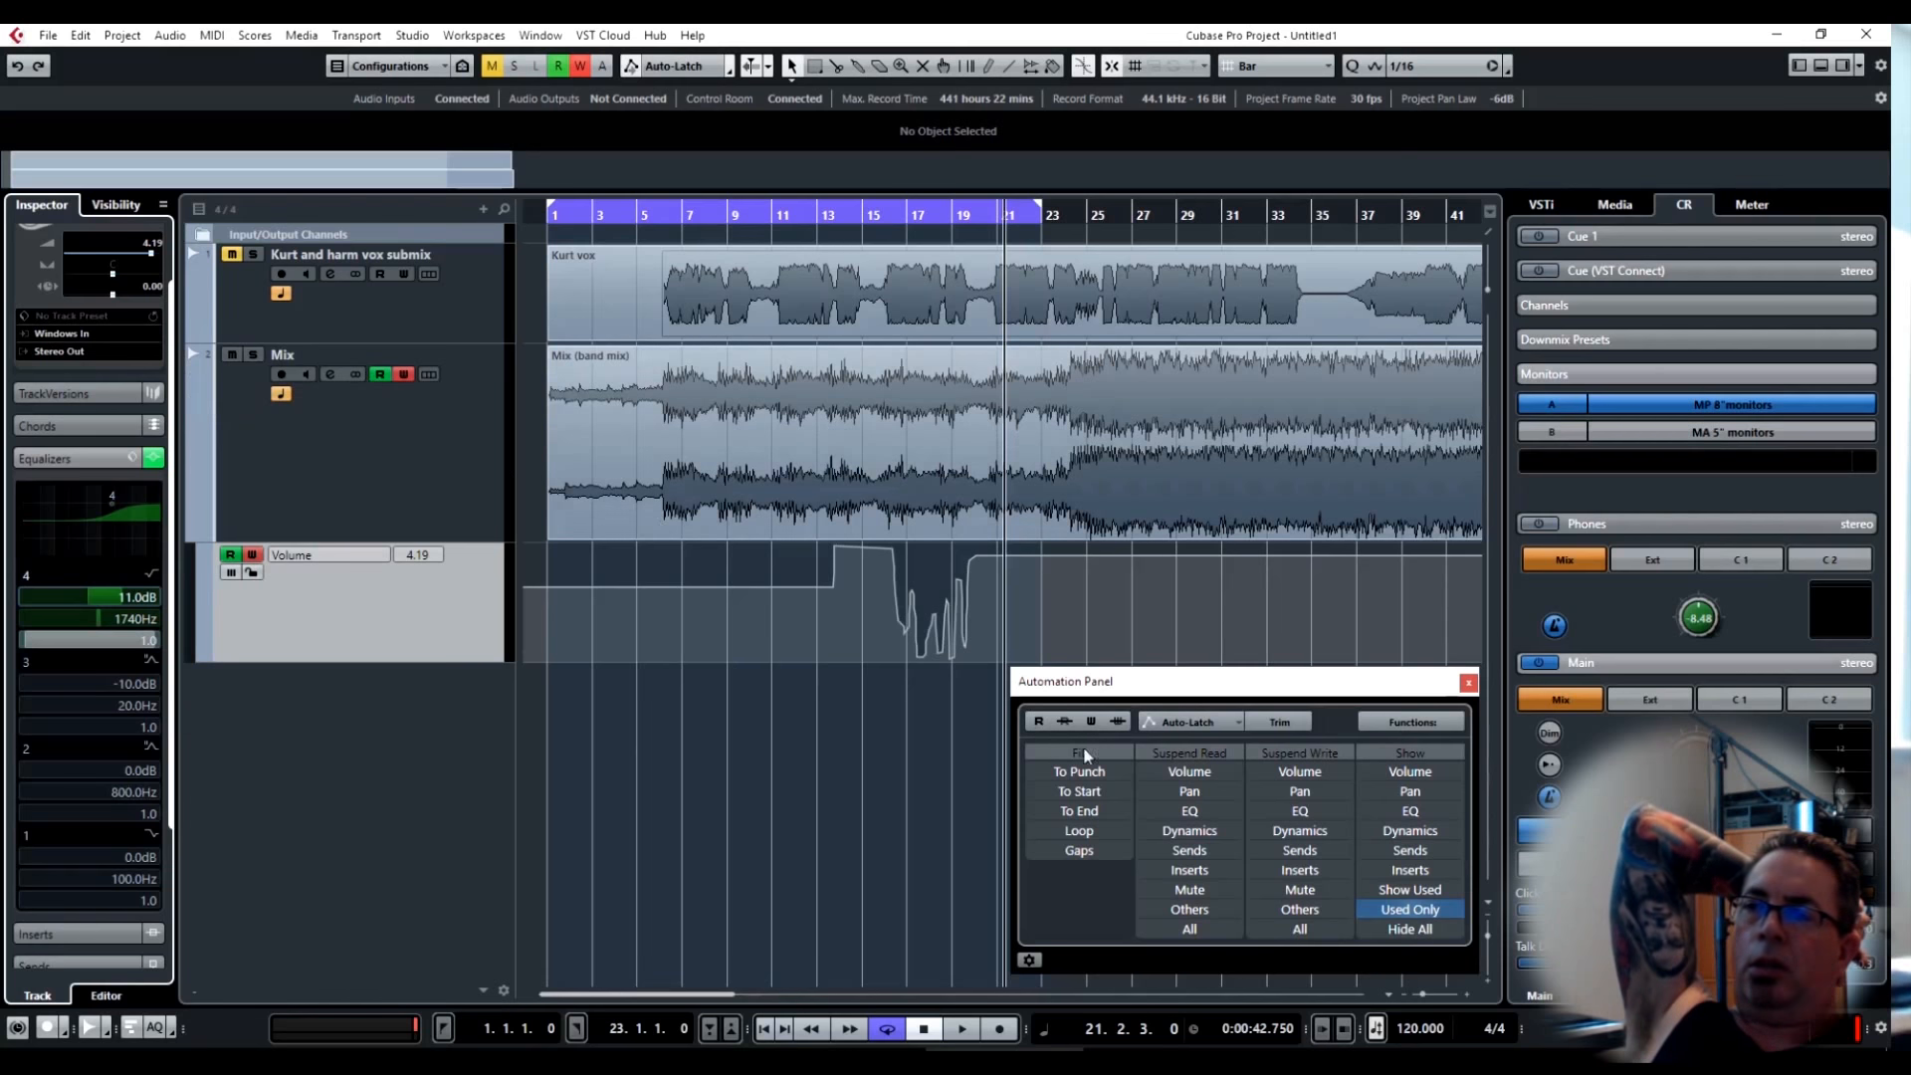
Switch the automation mode to Touch, play from bar 6 and write Mix volume dips between about bars 7 and 10.
{"action": "left_click", "coordinate": [1185, 724]}
{"action": "left_click", "coordinate": [1188, 746]}
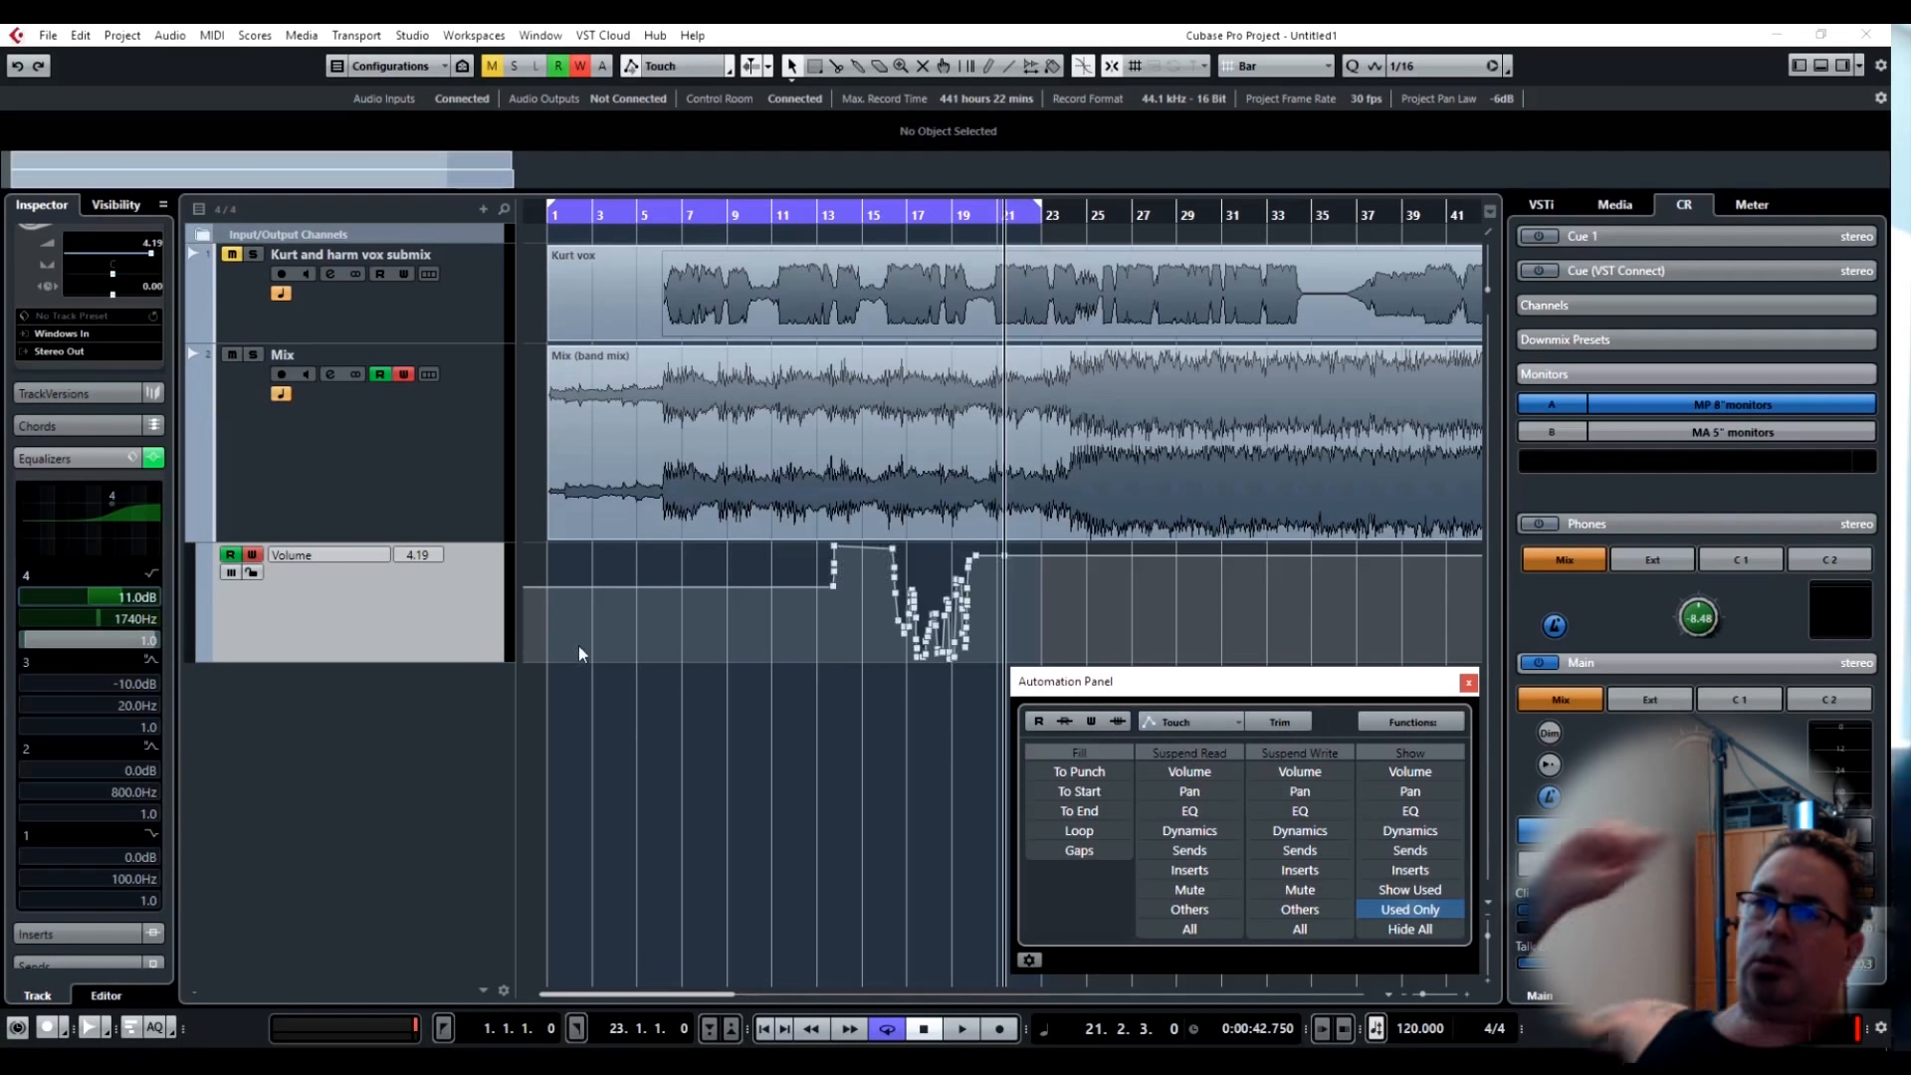
{"action": "left_click", "coordinate": [657, 219]}
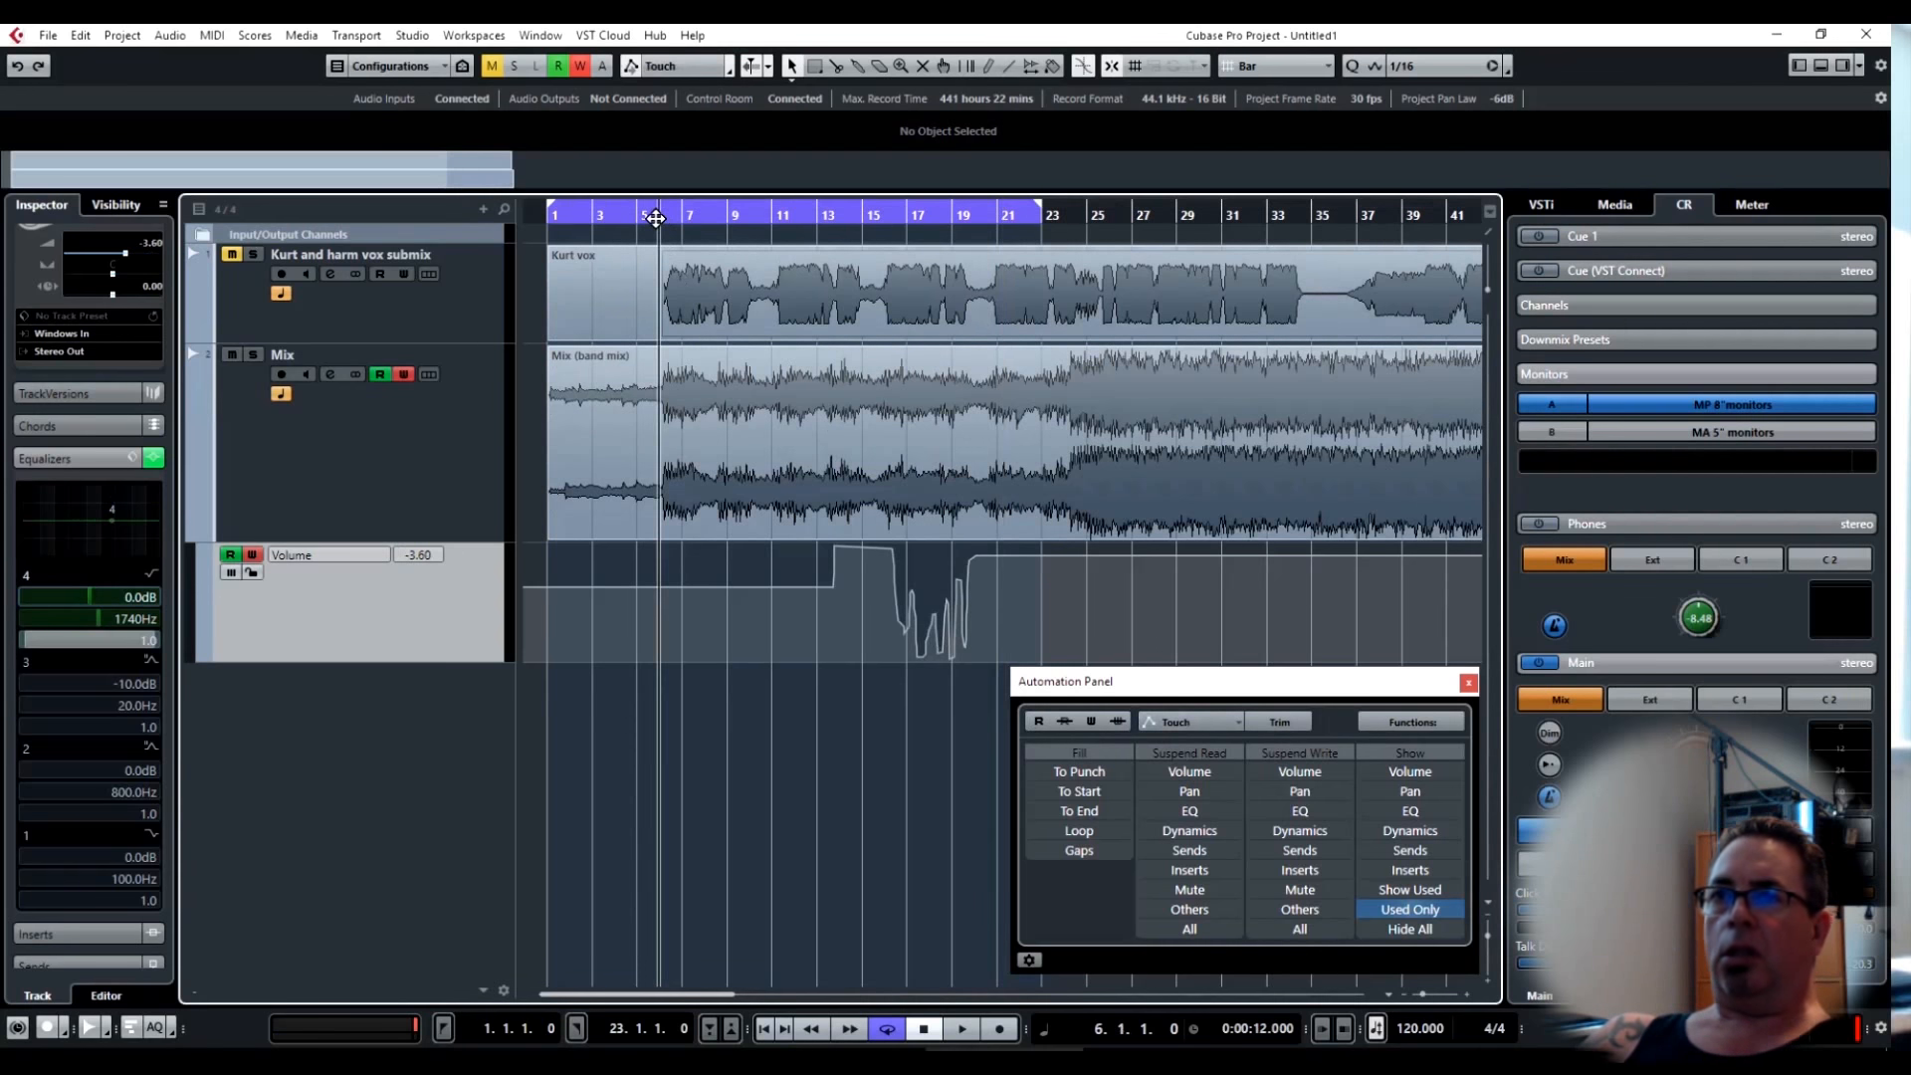
{"action": "key", "text": "space"}
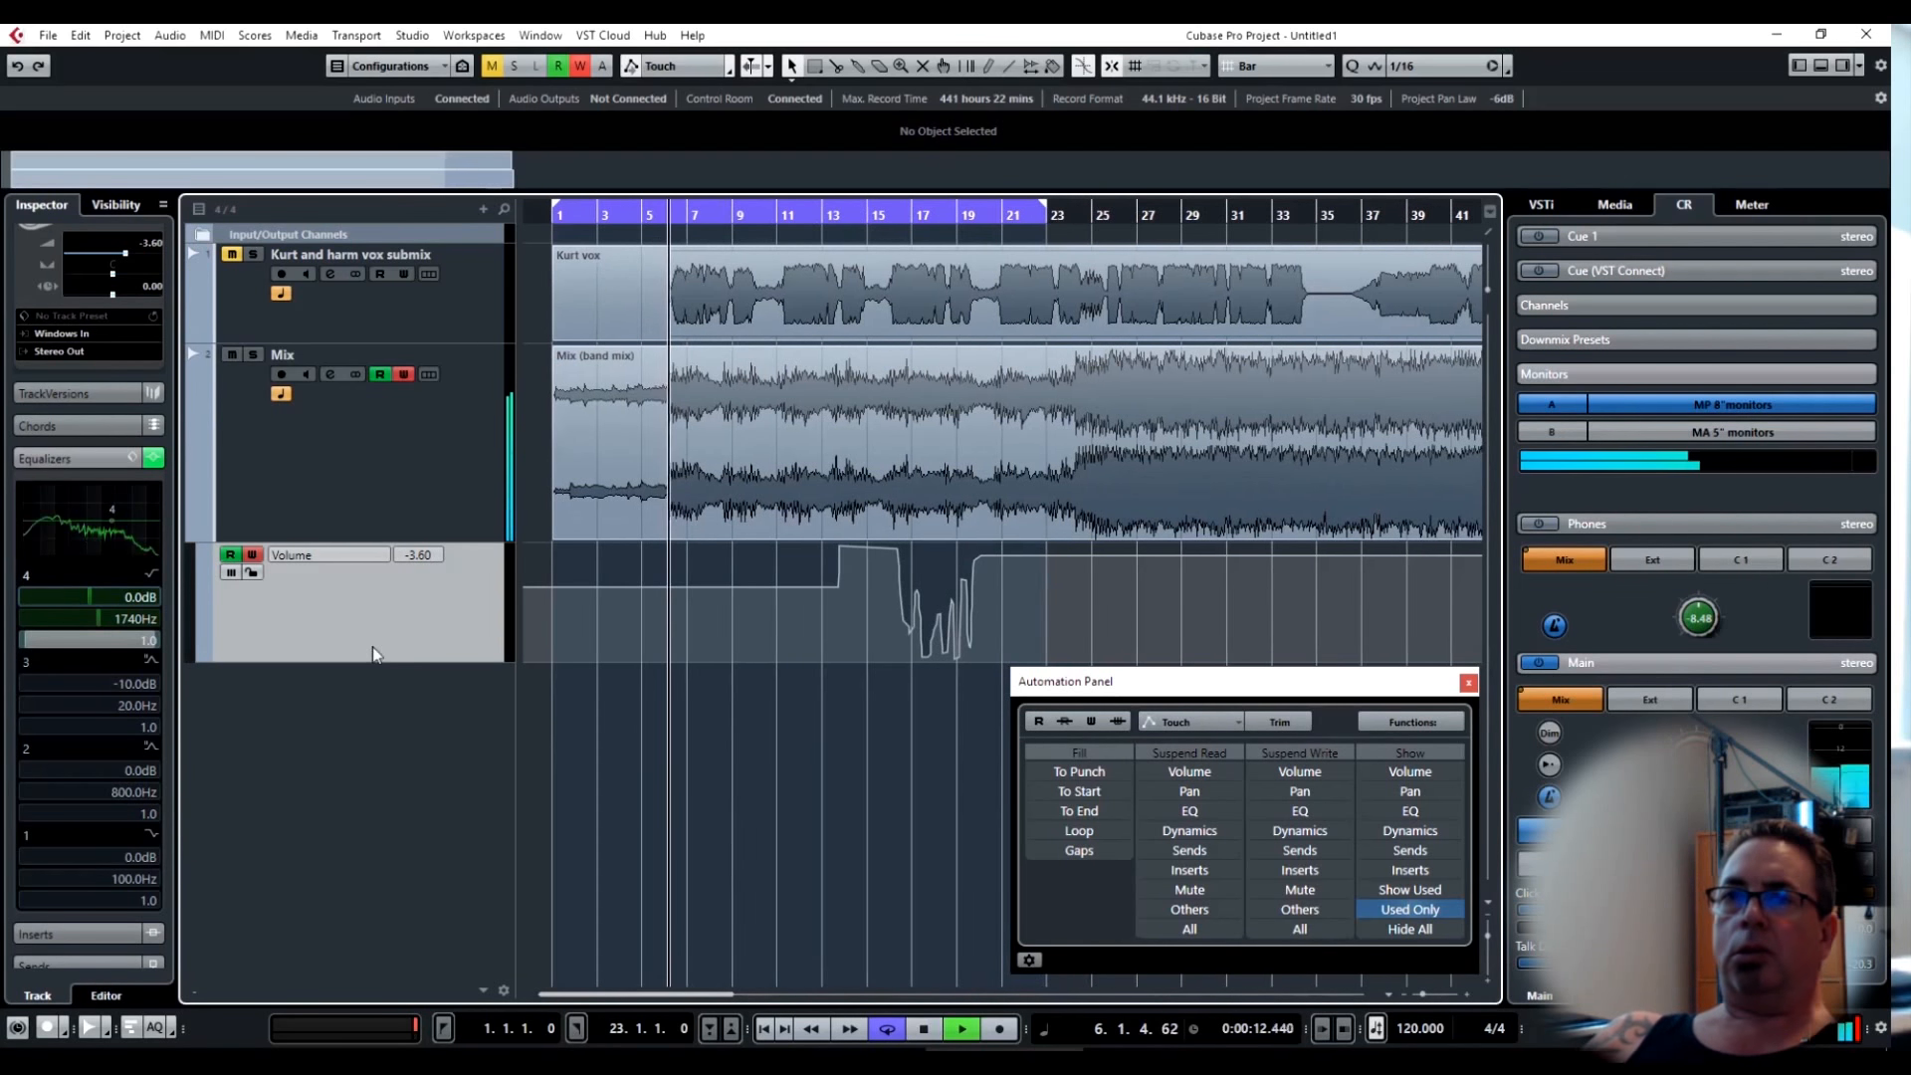
{"action": "mouse_move", "coordinate": [125, 253]}
{"action": "left_mouse_down"}
{"action": "mouse_move", "coordinate": [95, 242]}
{"action": "mouse_move", "coordinate": [105, 305]}
{"action": "mouse_move", "coordinate": [119, 223]}
{"action": "mouse_move", "coordinate": [175, 425]}
{"action": "left_mouse_up"}
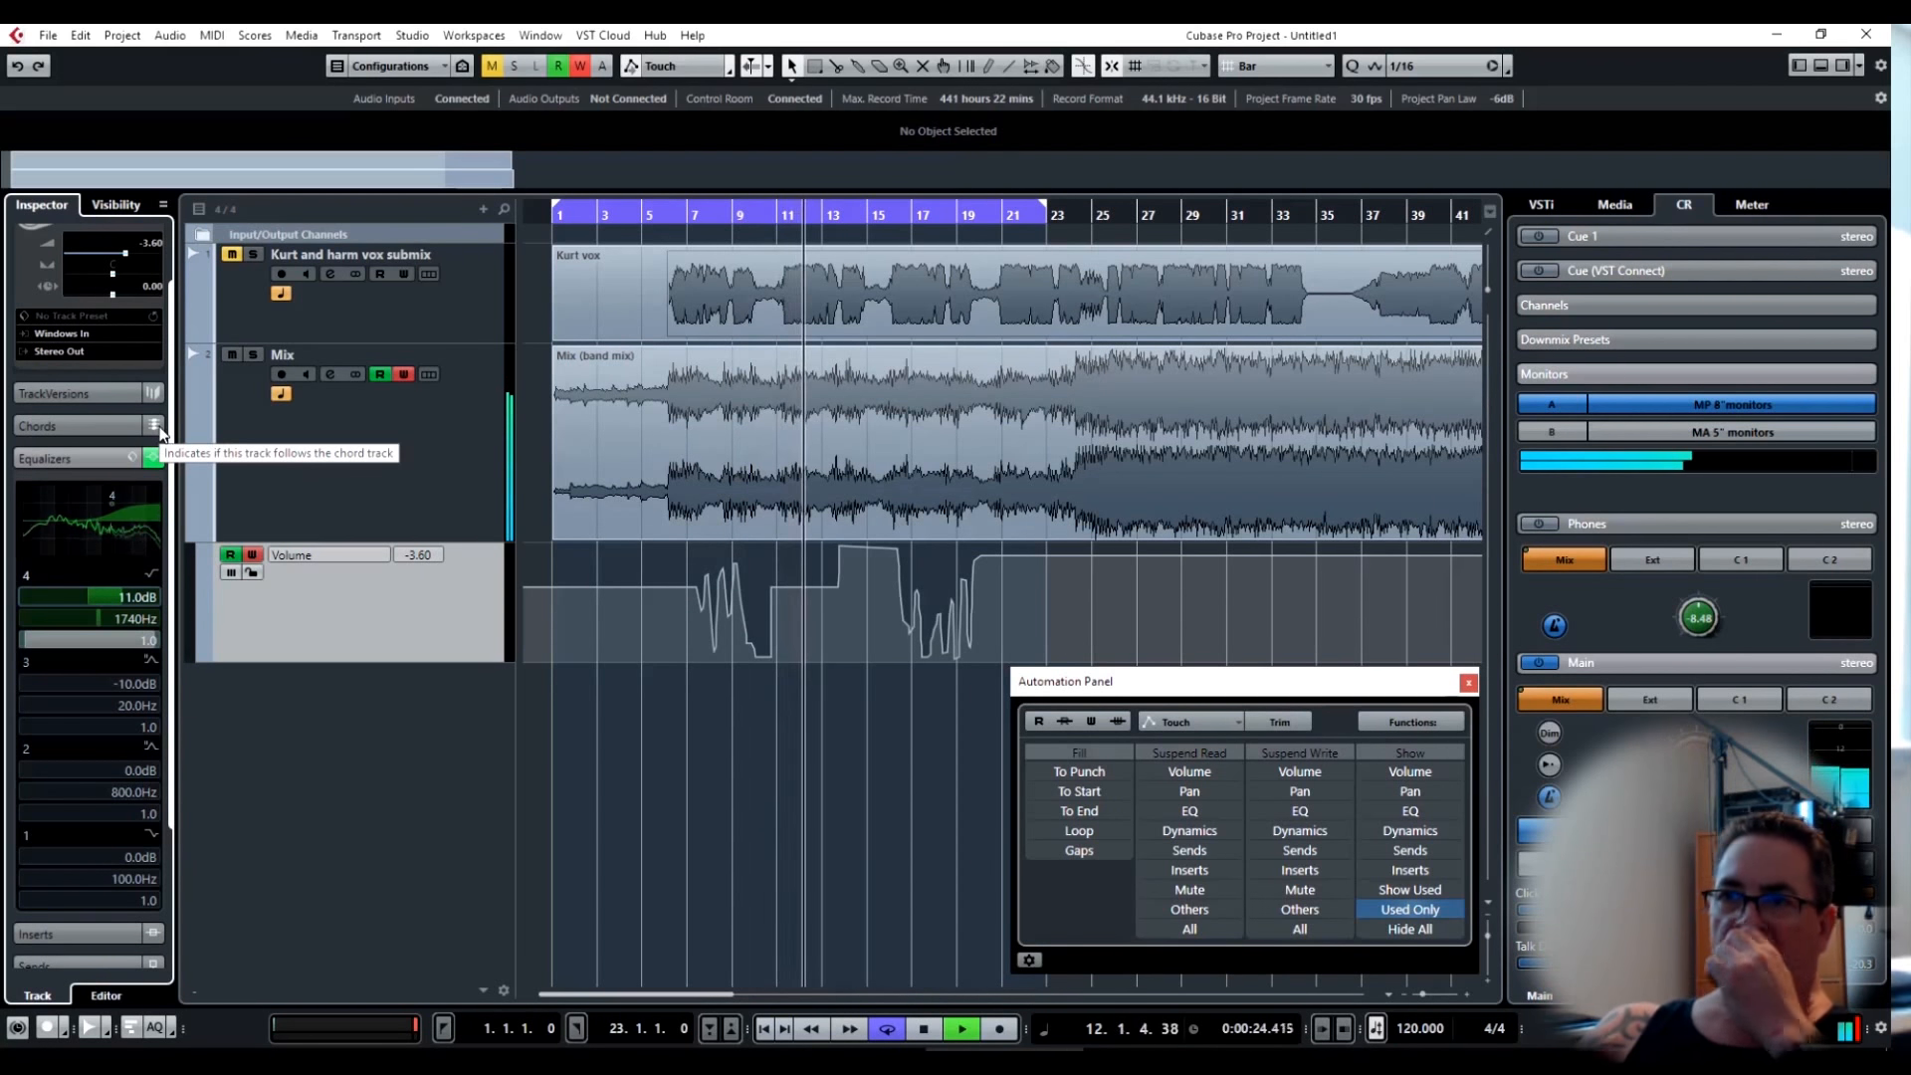
{"action": "key", "text": "space"}
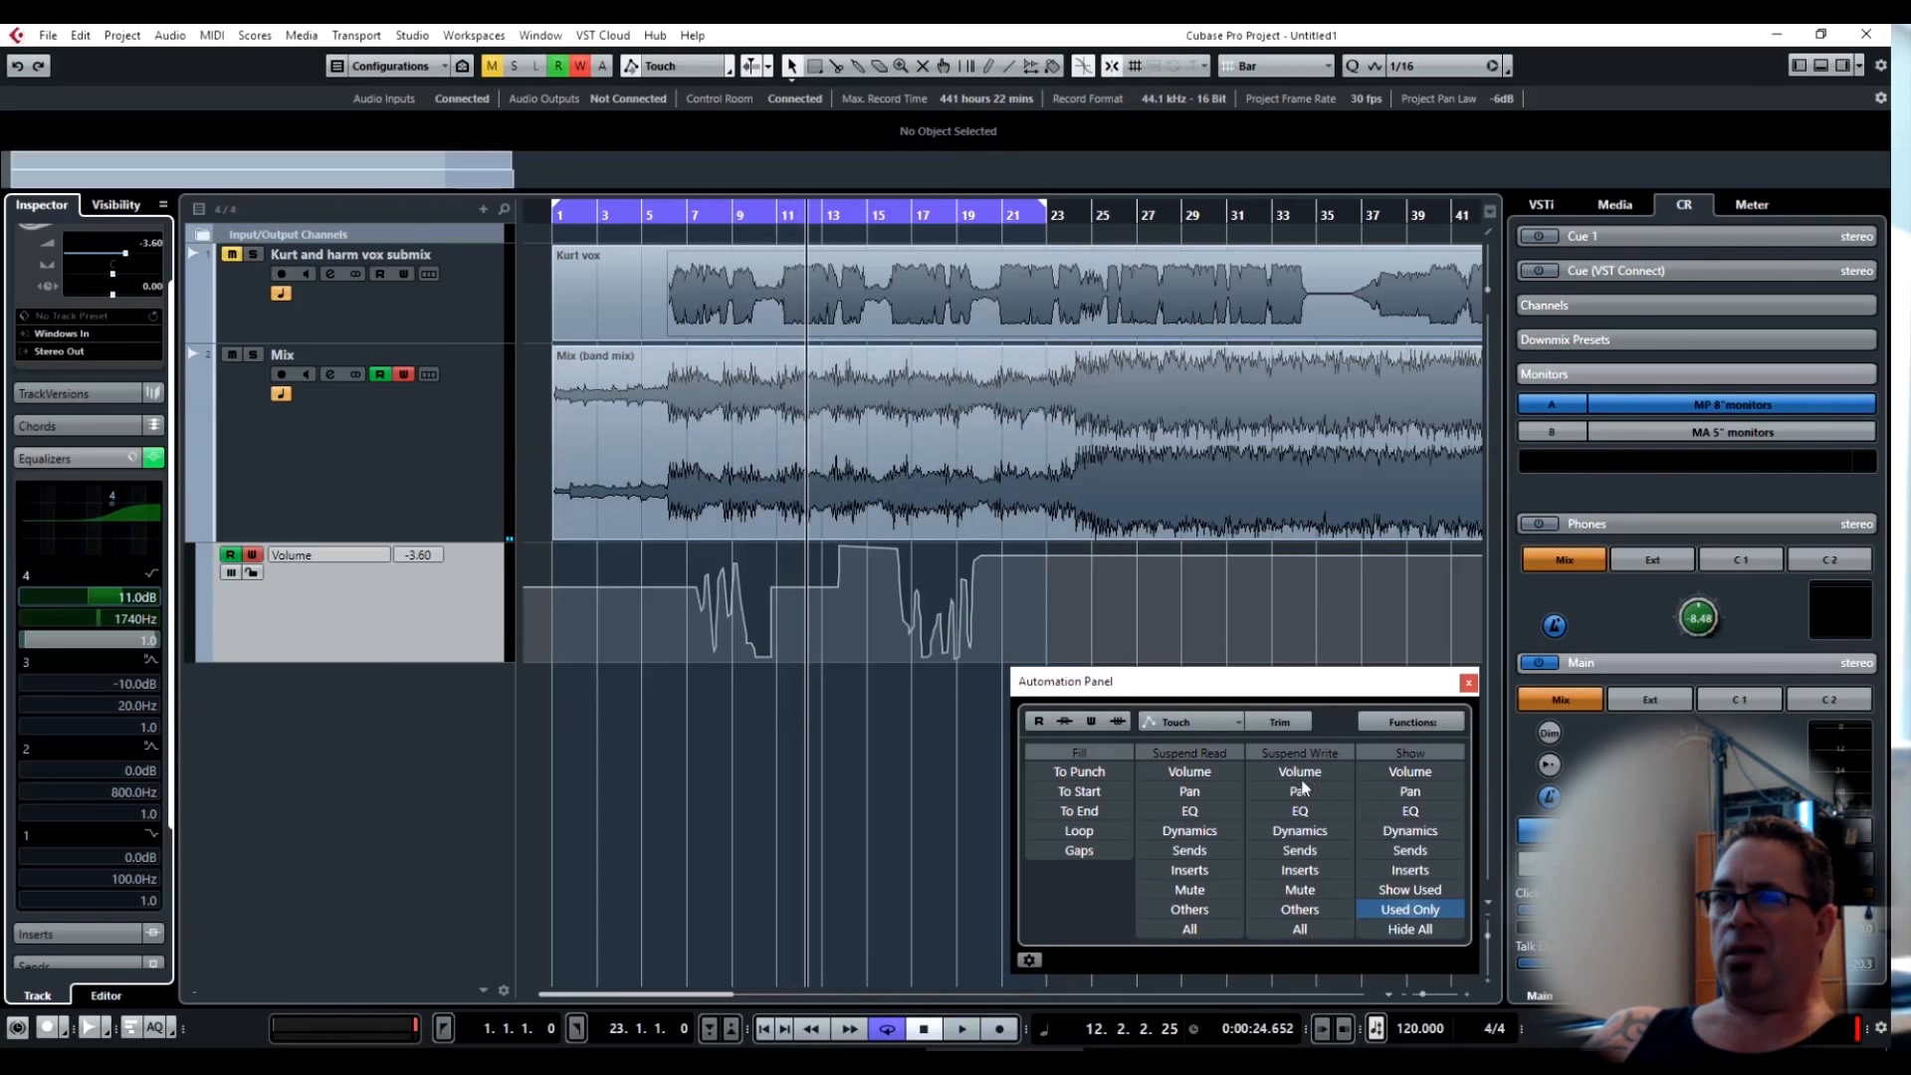
Set the Return Time to 121 in the automation settings and close them.
{"action": "left_click", "coordinate": [1027, 959]}
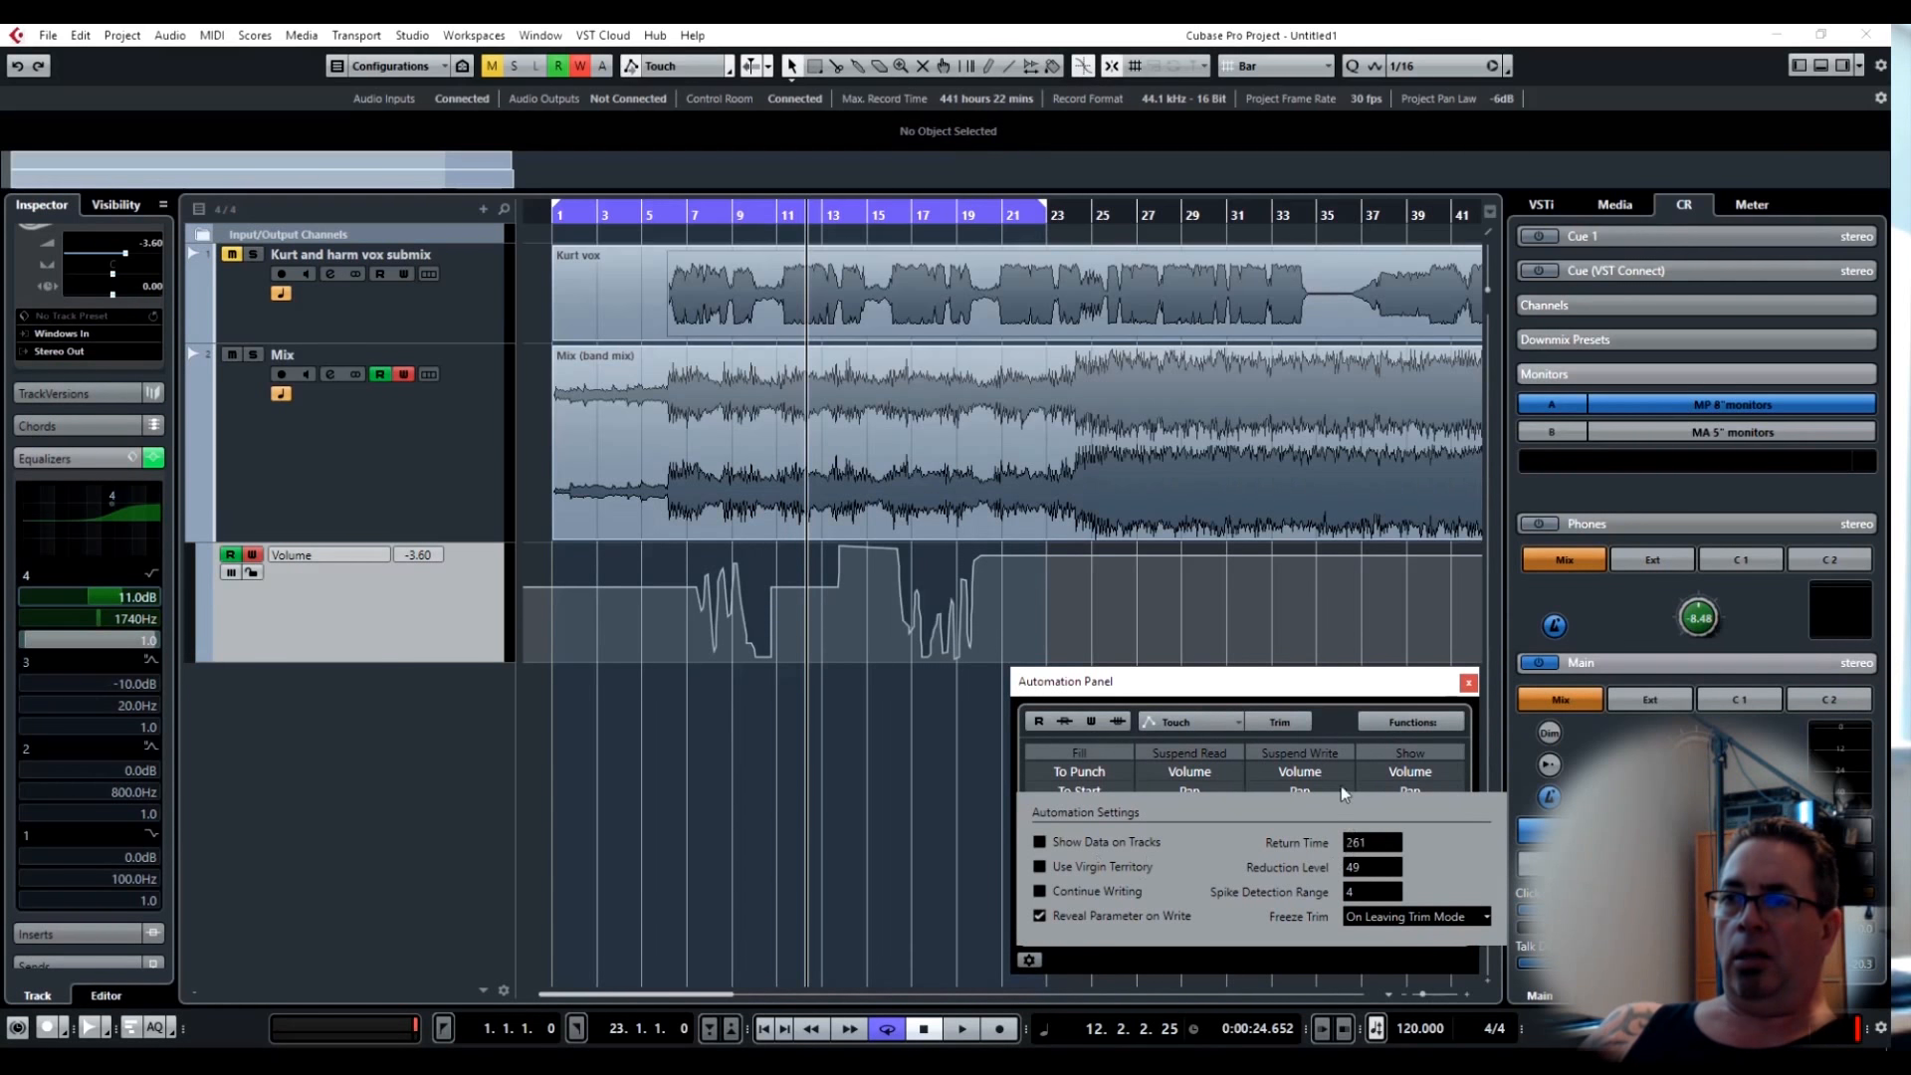
{"action": "left_click_drag", "start_coordinate": [1313, 614], "coordinate": [1339, 739]}
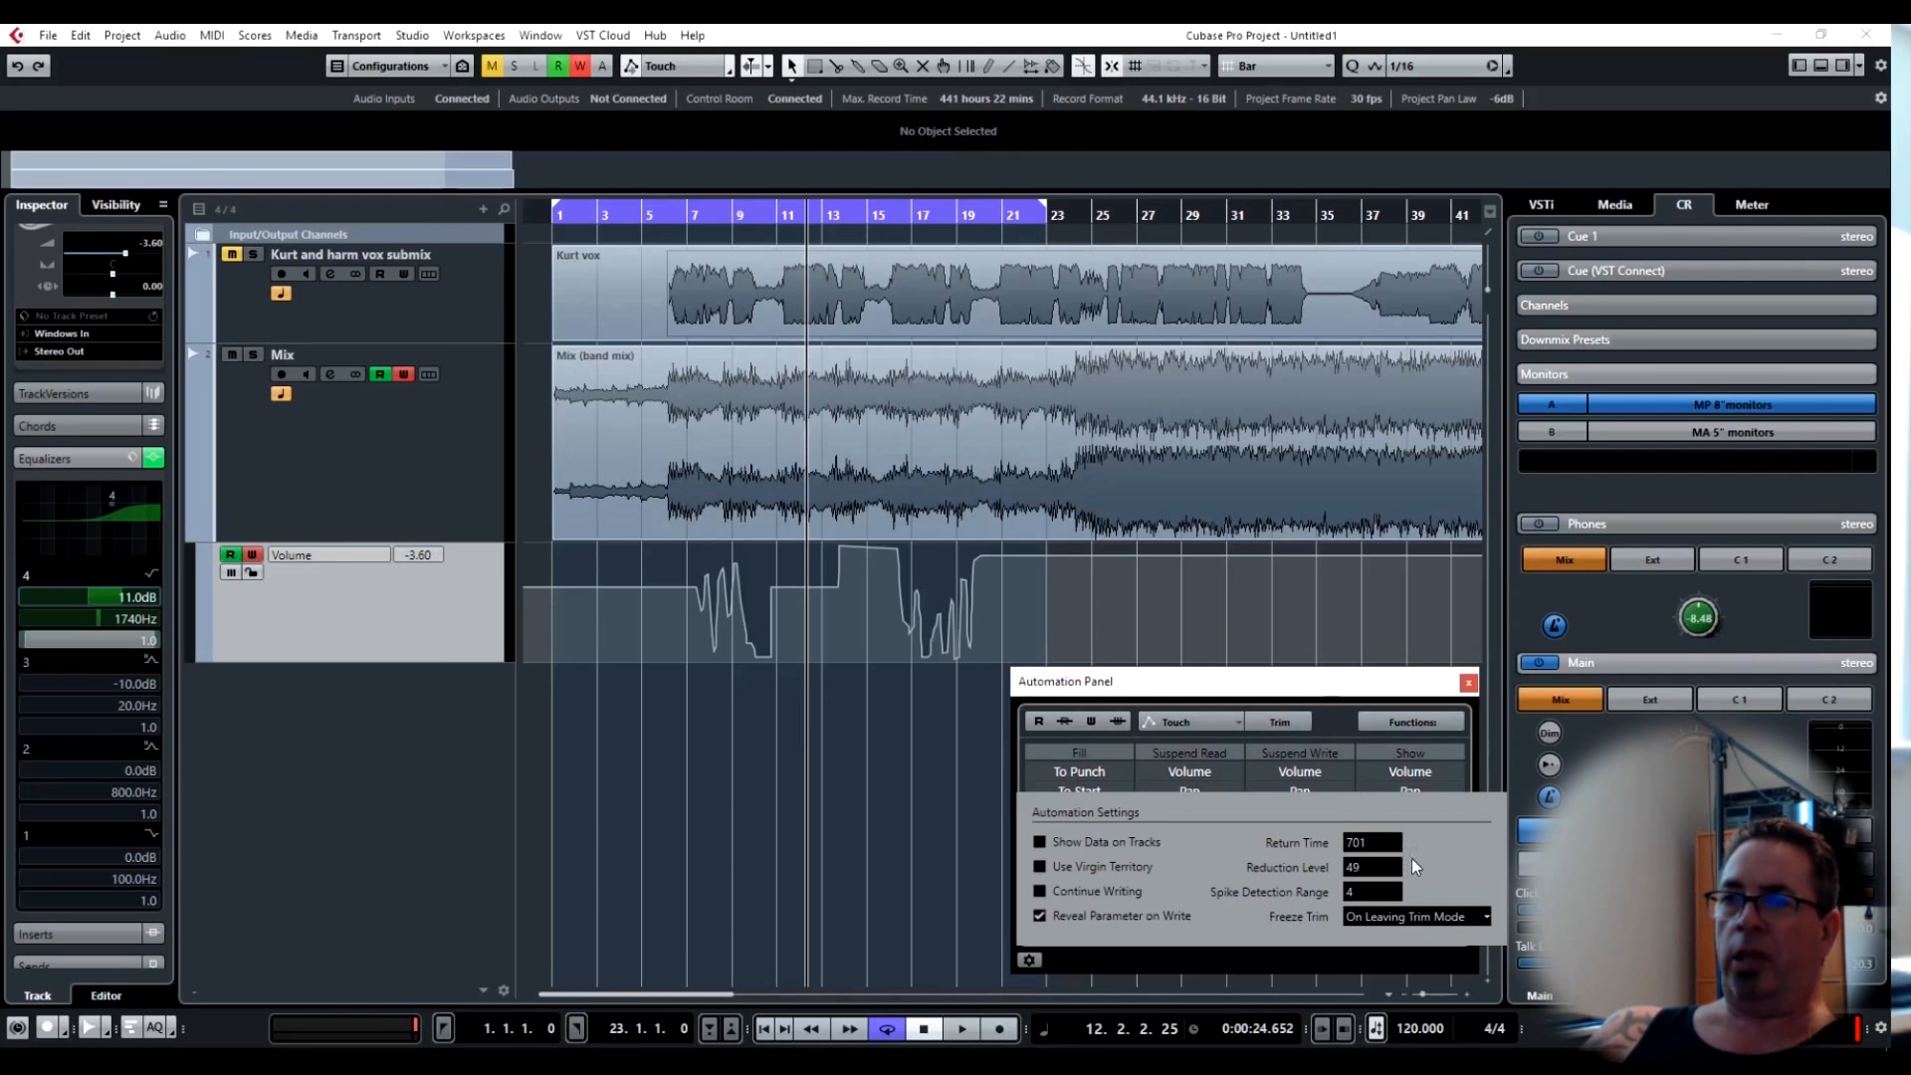
{"action": "left_click_drag", "start_coordinate": [1365, 862], "coordinate": [1370, 876]}
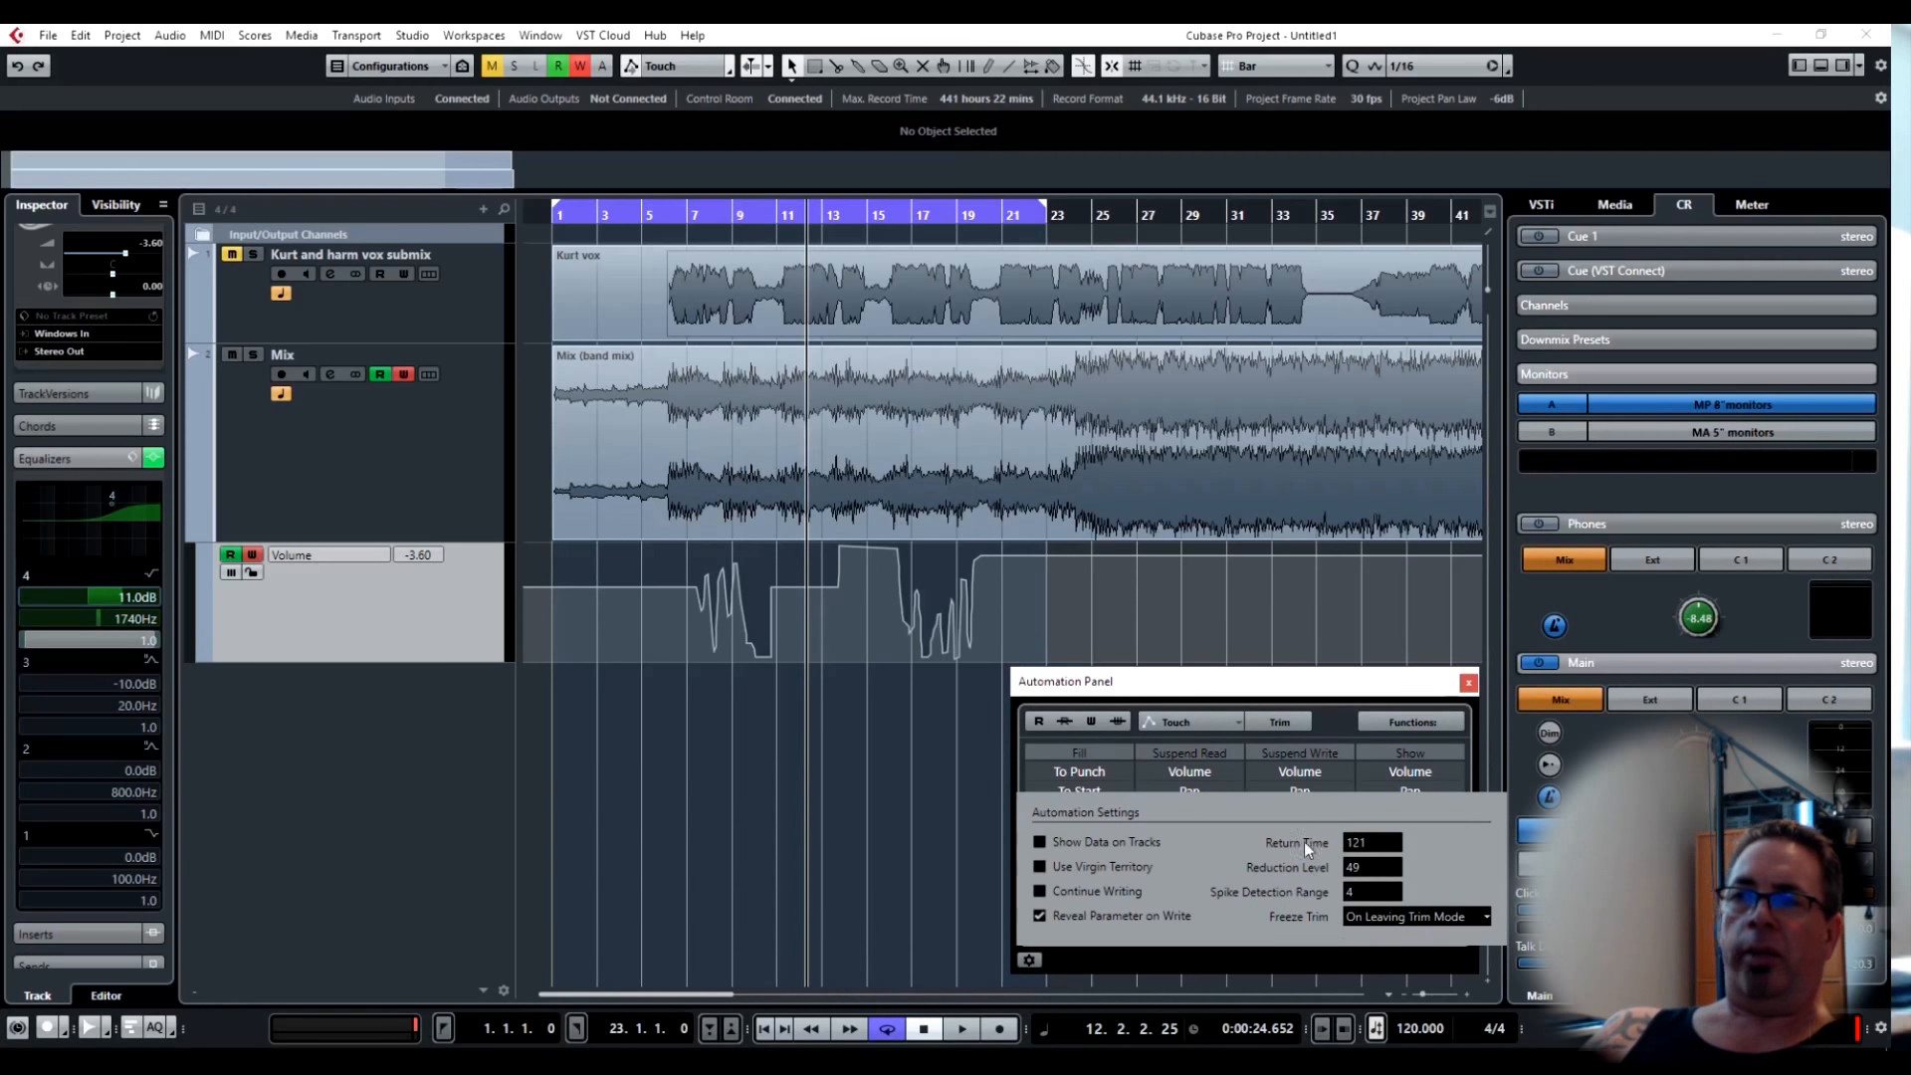
{"action": "left_click", "coordinate": [880, 725]}
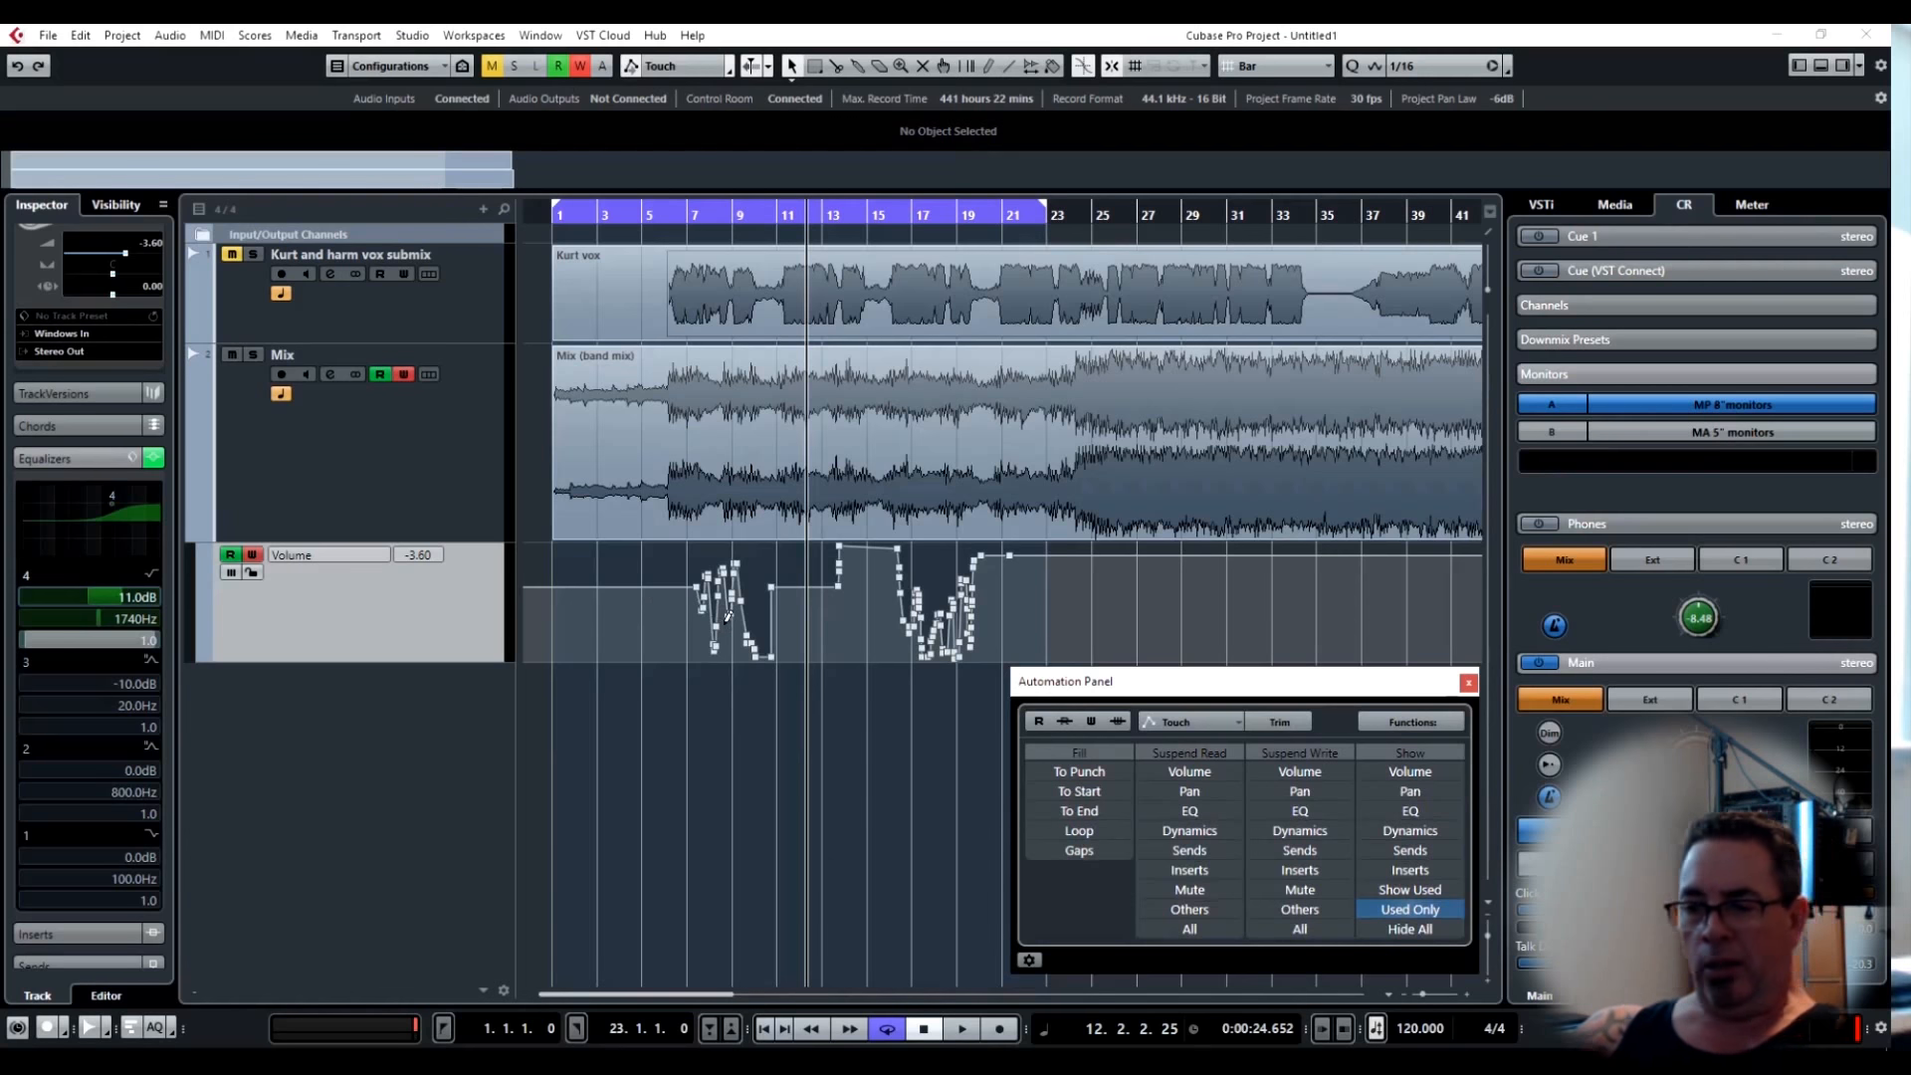
Undo the last volume write, then play from bar 4 and write new Mix volume dips between about bars 5 and 7.
{"action": "key", "text": "ctrl+z"}
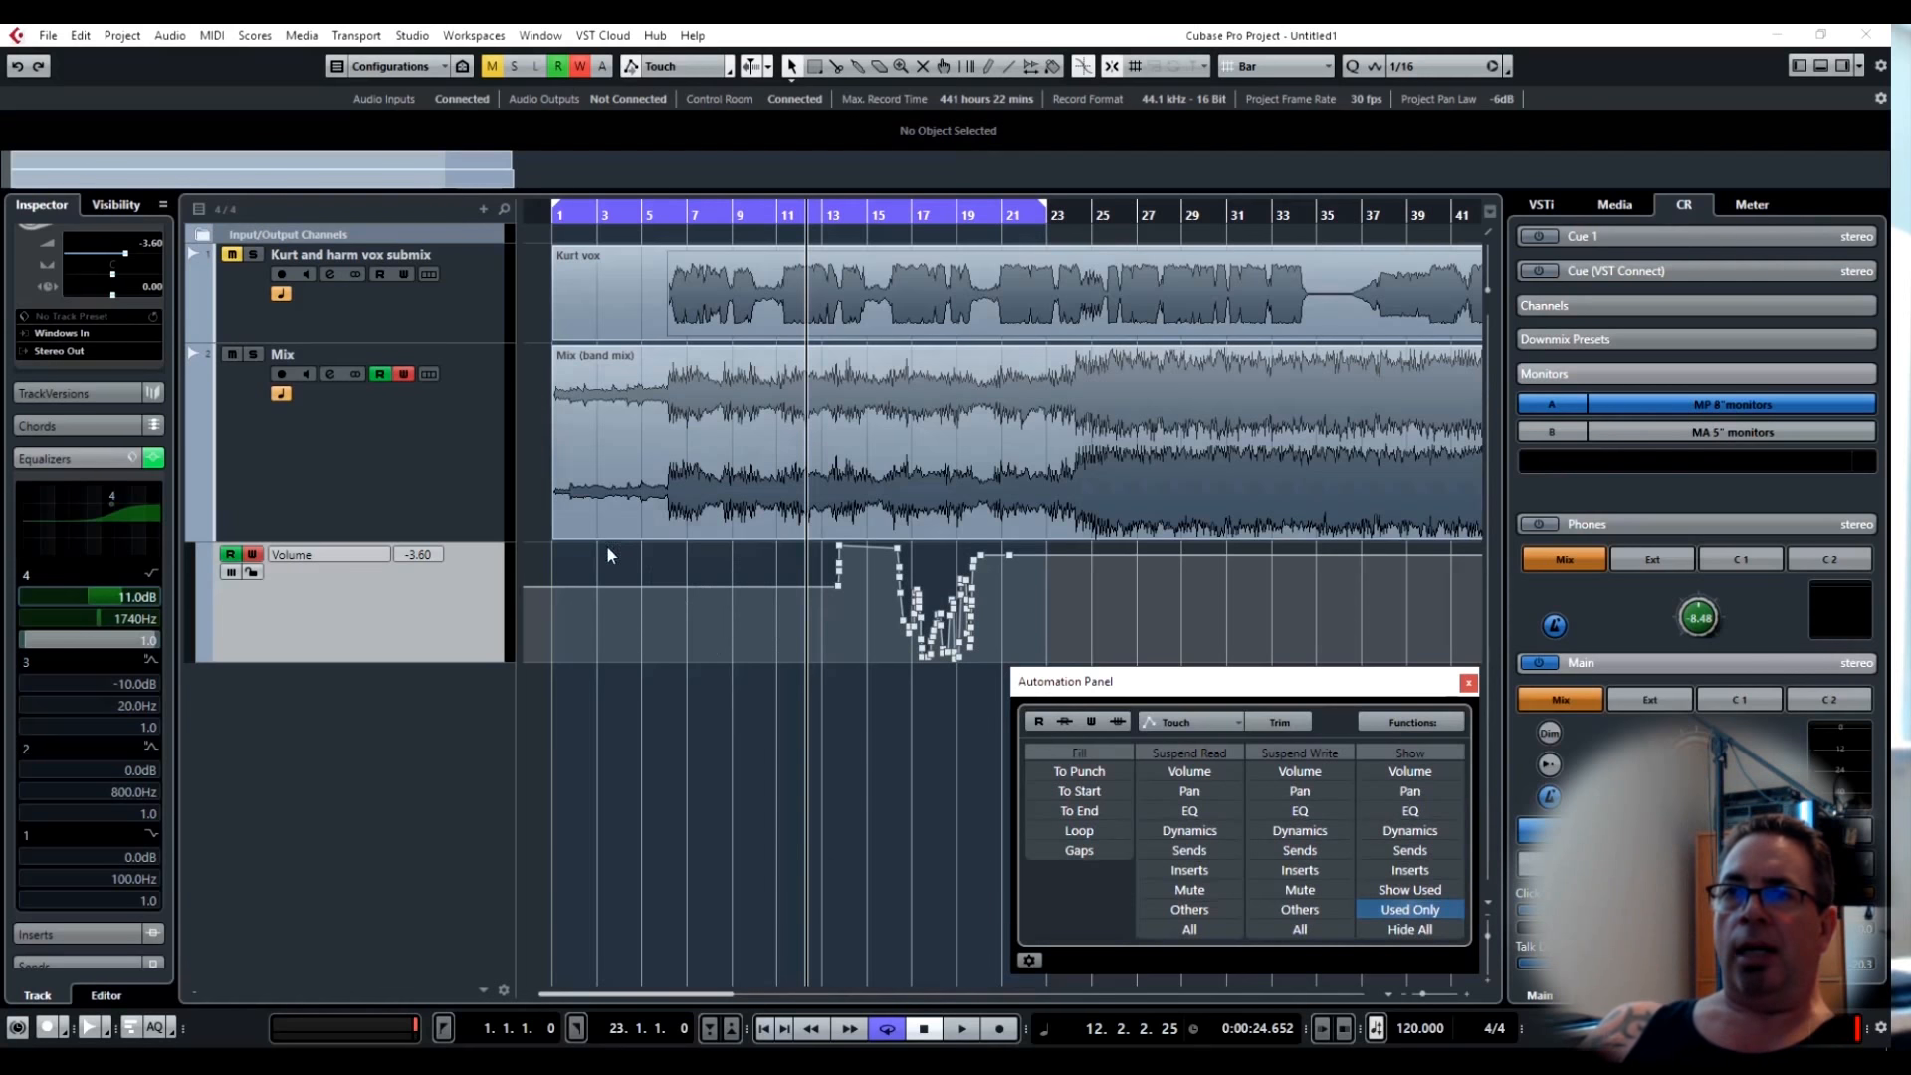
{"action": "left_click", "coordinate": [614, 216]}
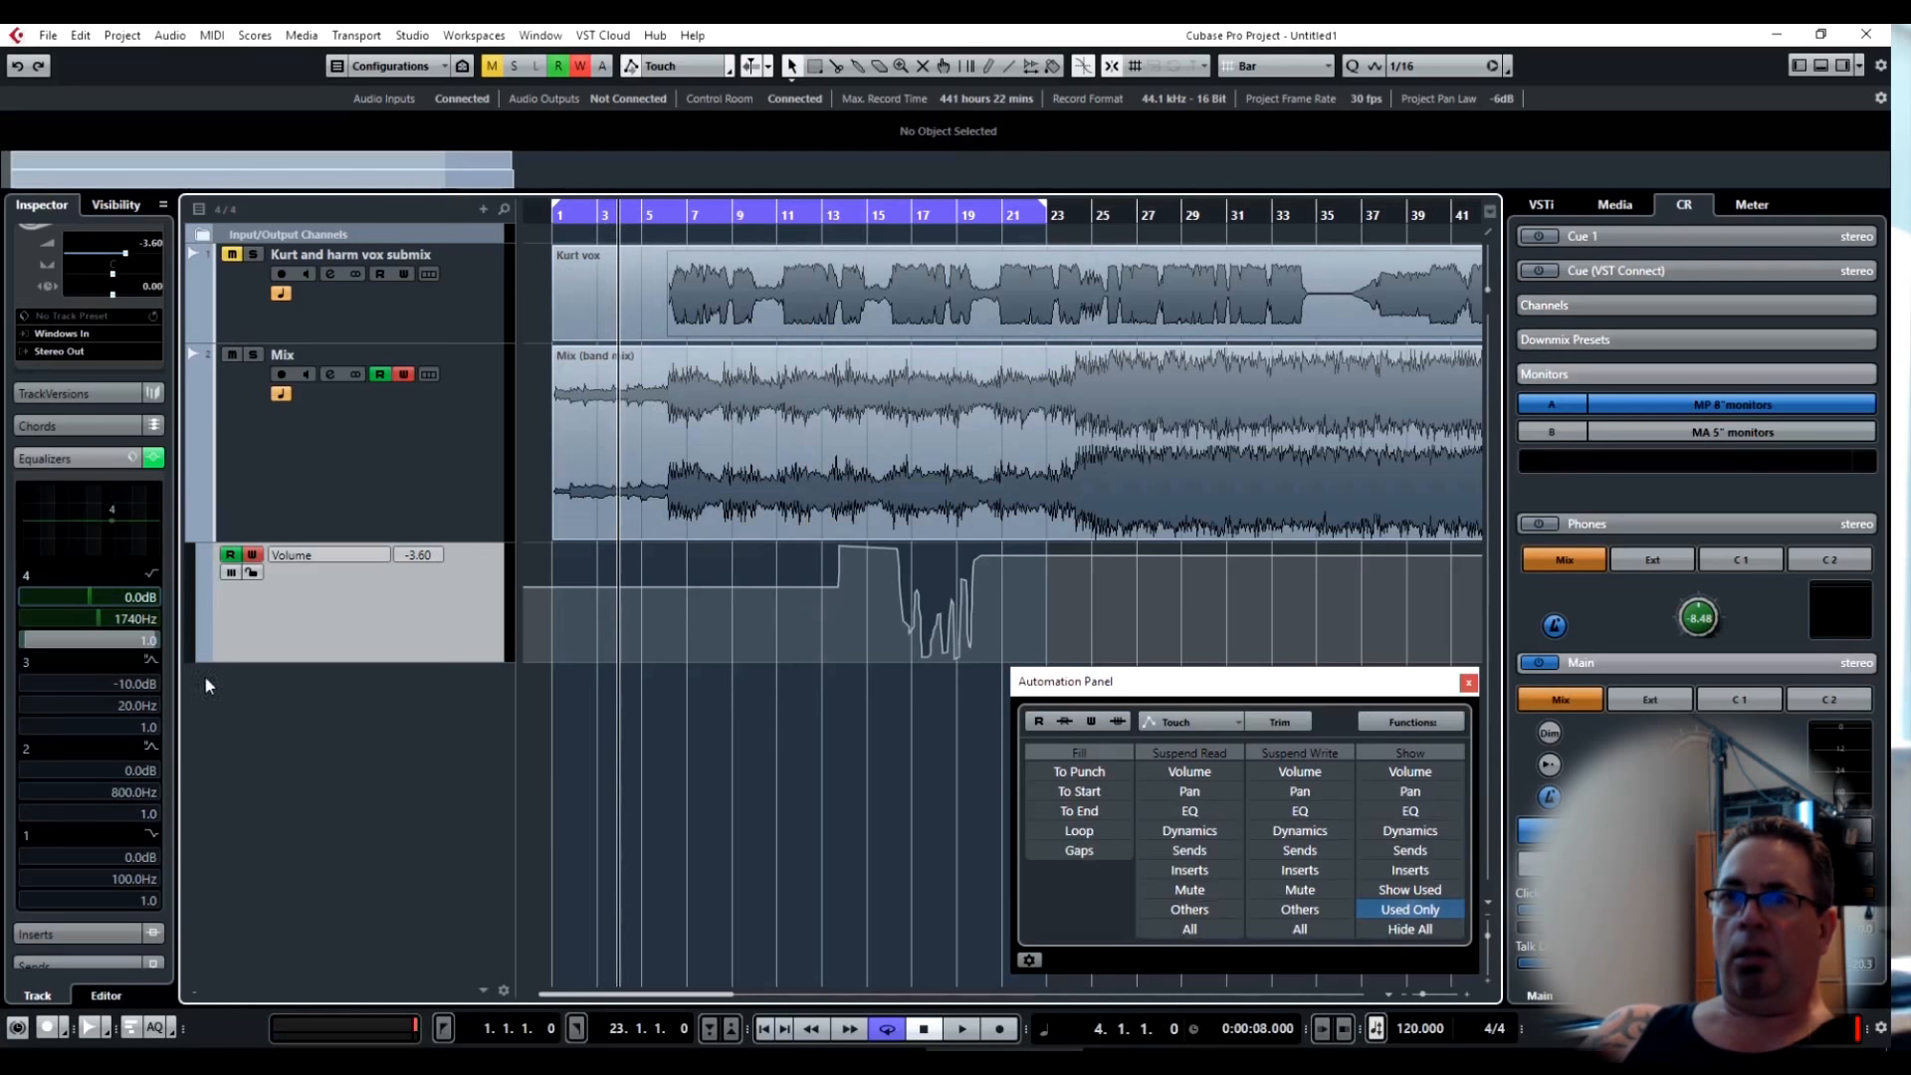
{"action": "key", "text": "space"}
{"action": "mouse_move", "coordinate": [81, 248]}
{"action": "left_mouse_down"}
{"action": "mouse_move", "coordinate": [149, 359]}
{"action": "mouse_move", "coordinate": [184, 501]}
{"action": "left_mouse_up"}
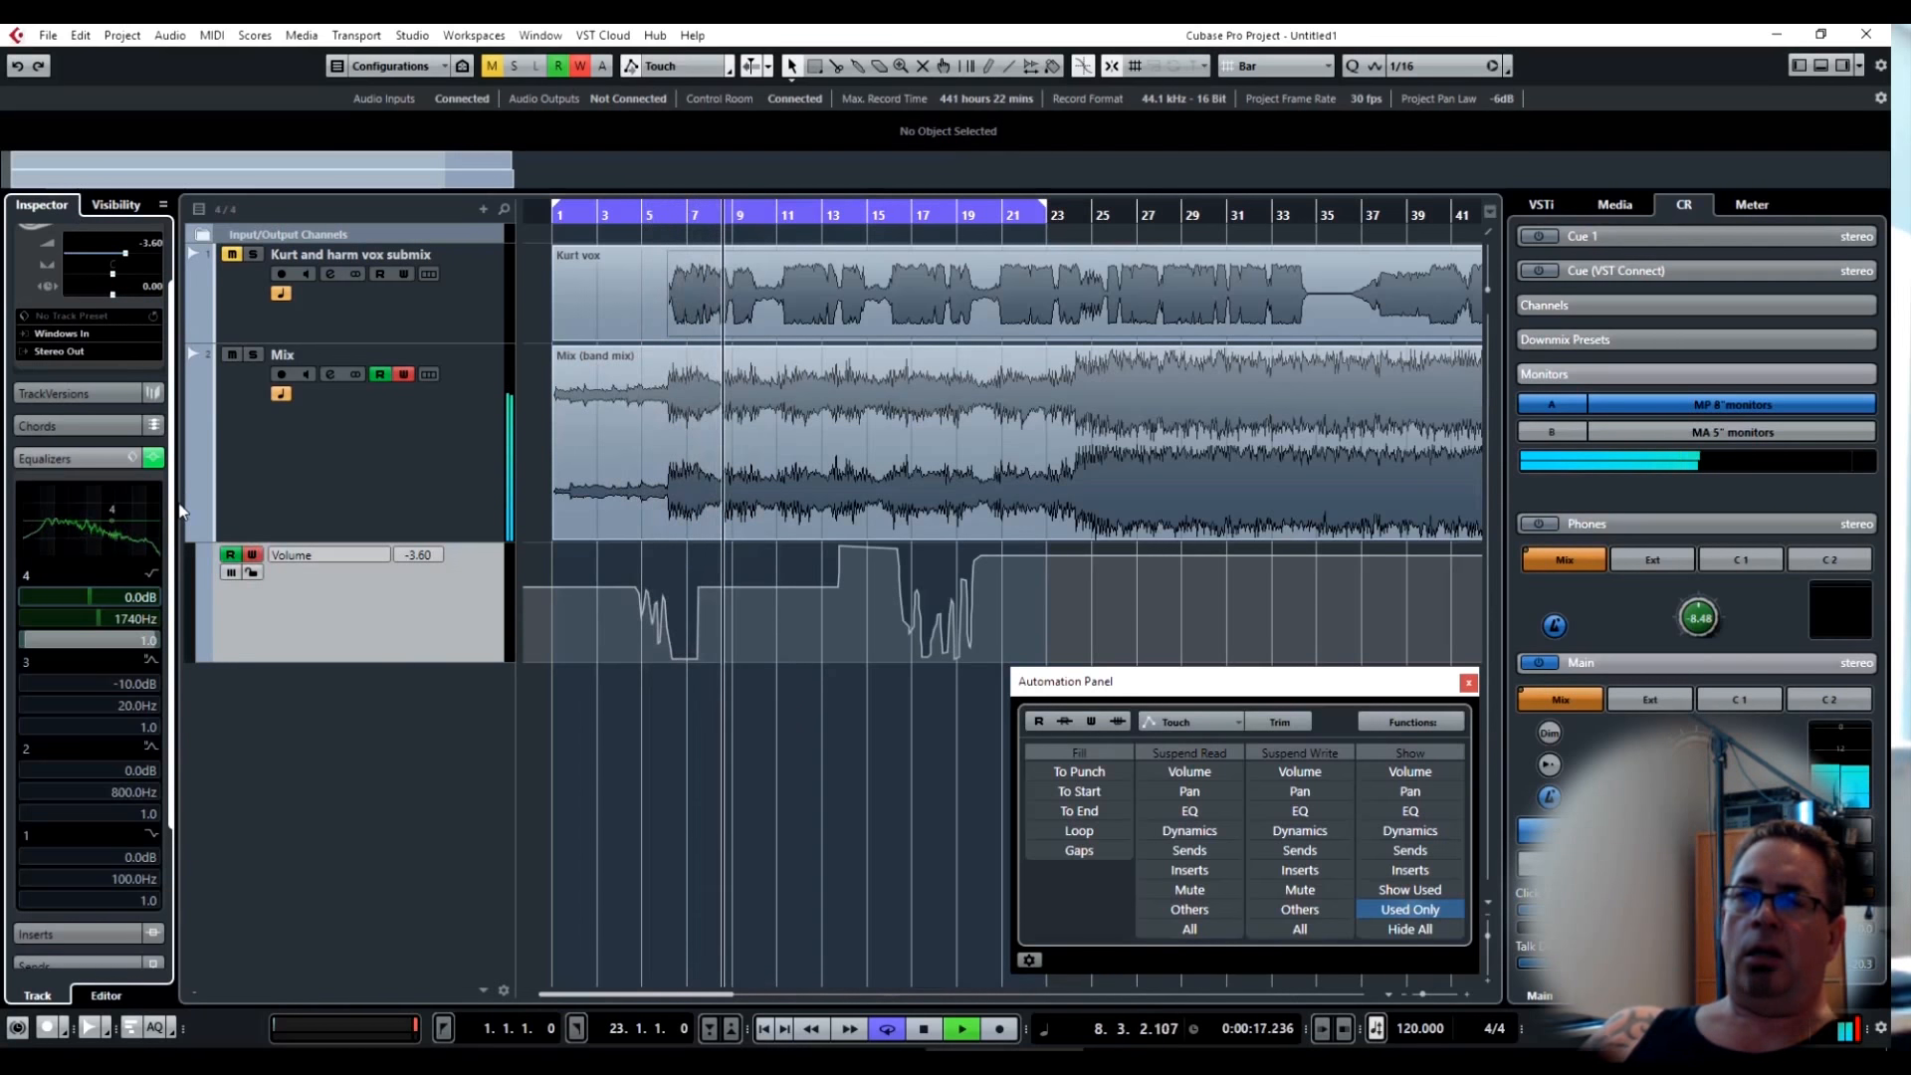
{"action": "key", "text": "space"}
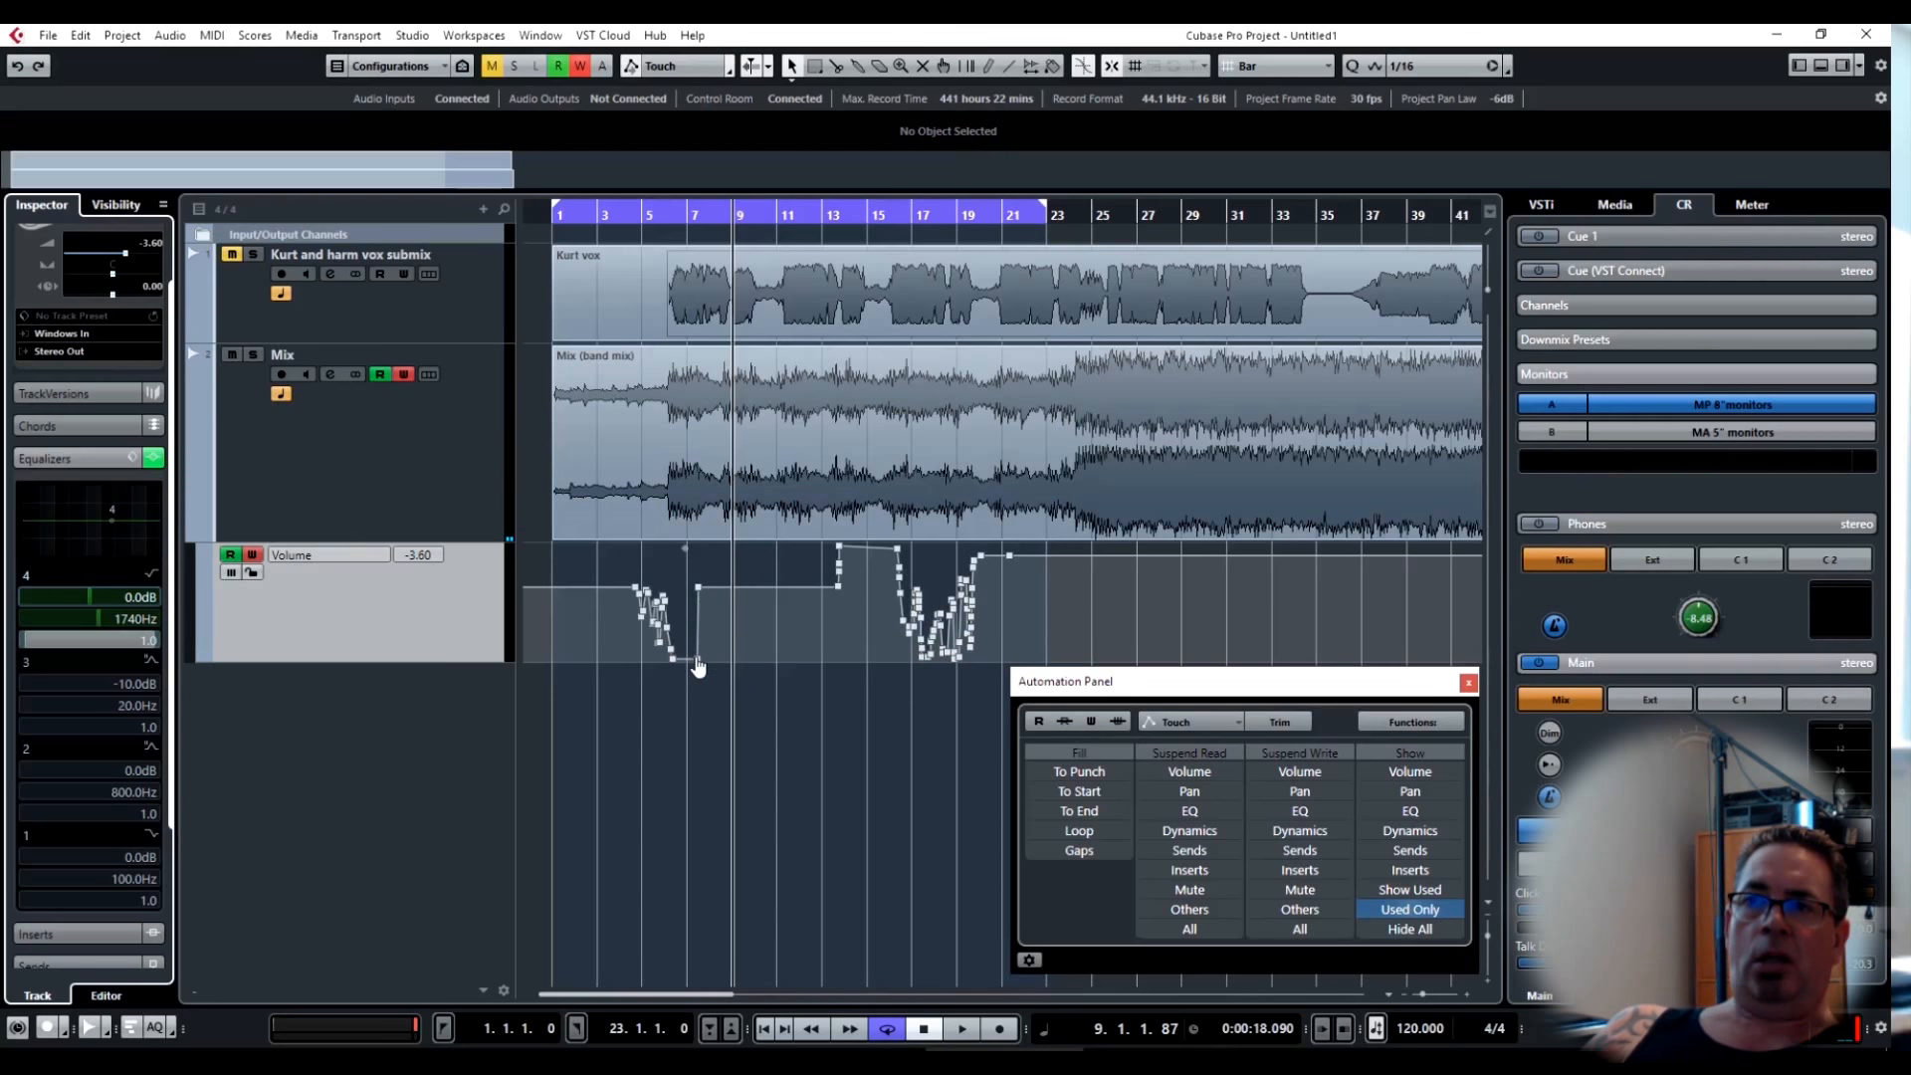
Examine closely the ramp after bar 7 where the Mix volume curve returns to its earlier level.
{"action": "key", "text": "h"}
{"action": "key", "text": "h"}
{"action": "key", "text": "h"}
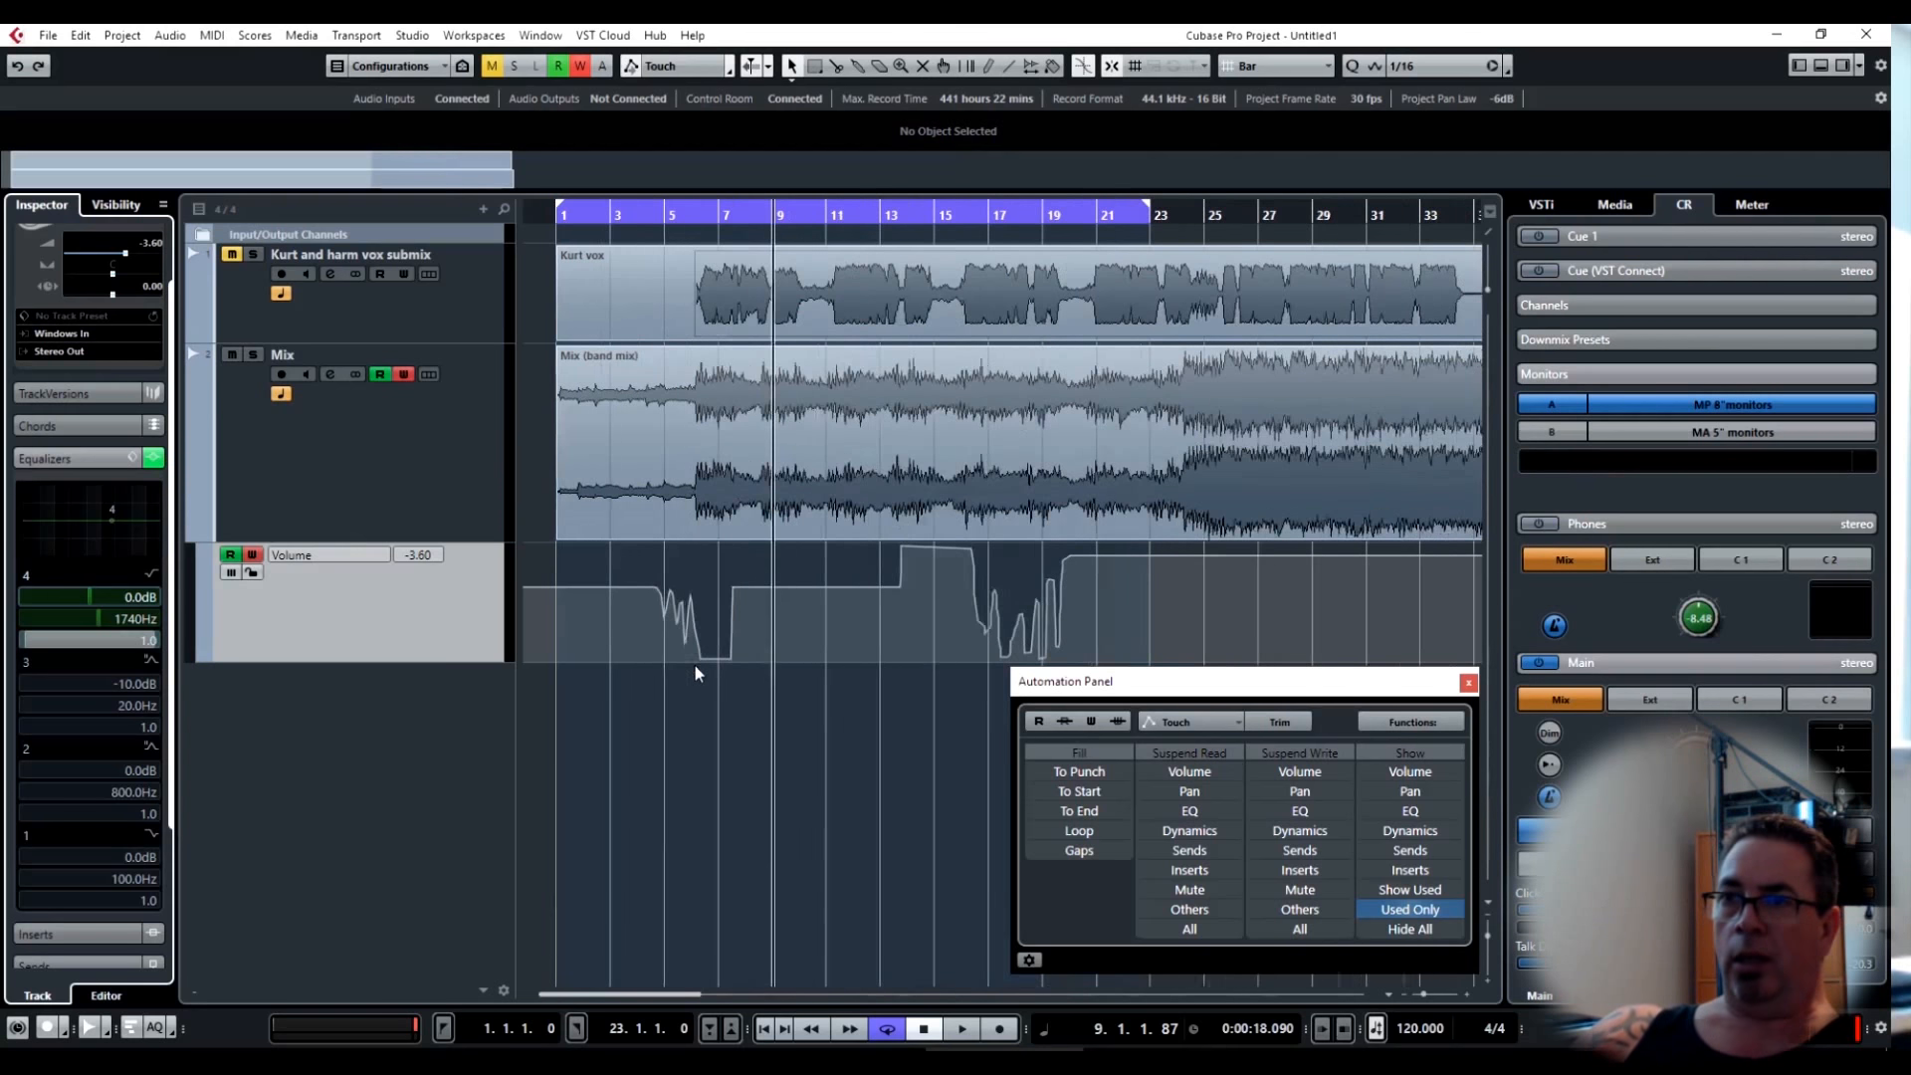
{"action": "key", "text": "h"}
{"action": "key", "text": "h"}
{"action": "key", "text": "h"}
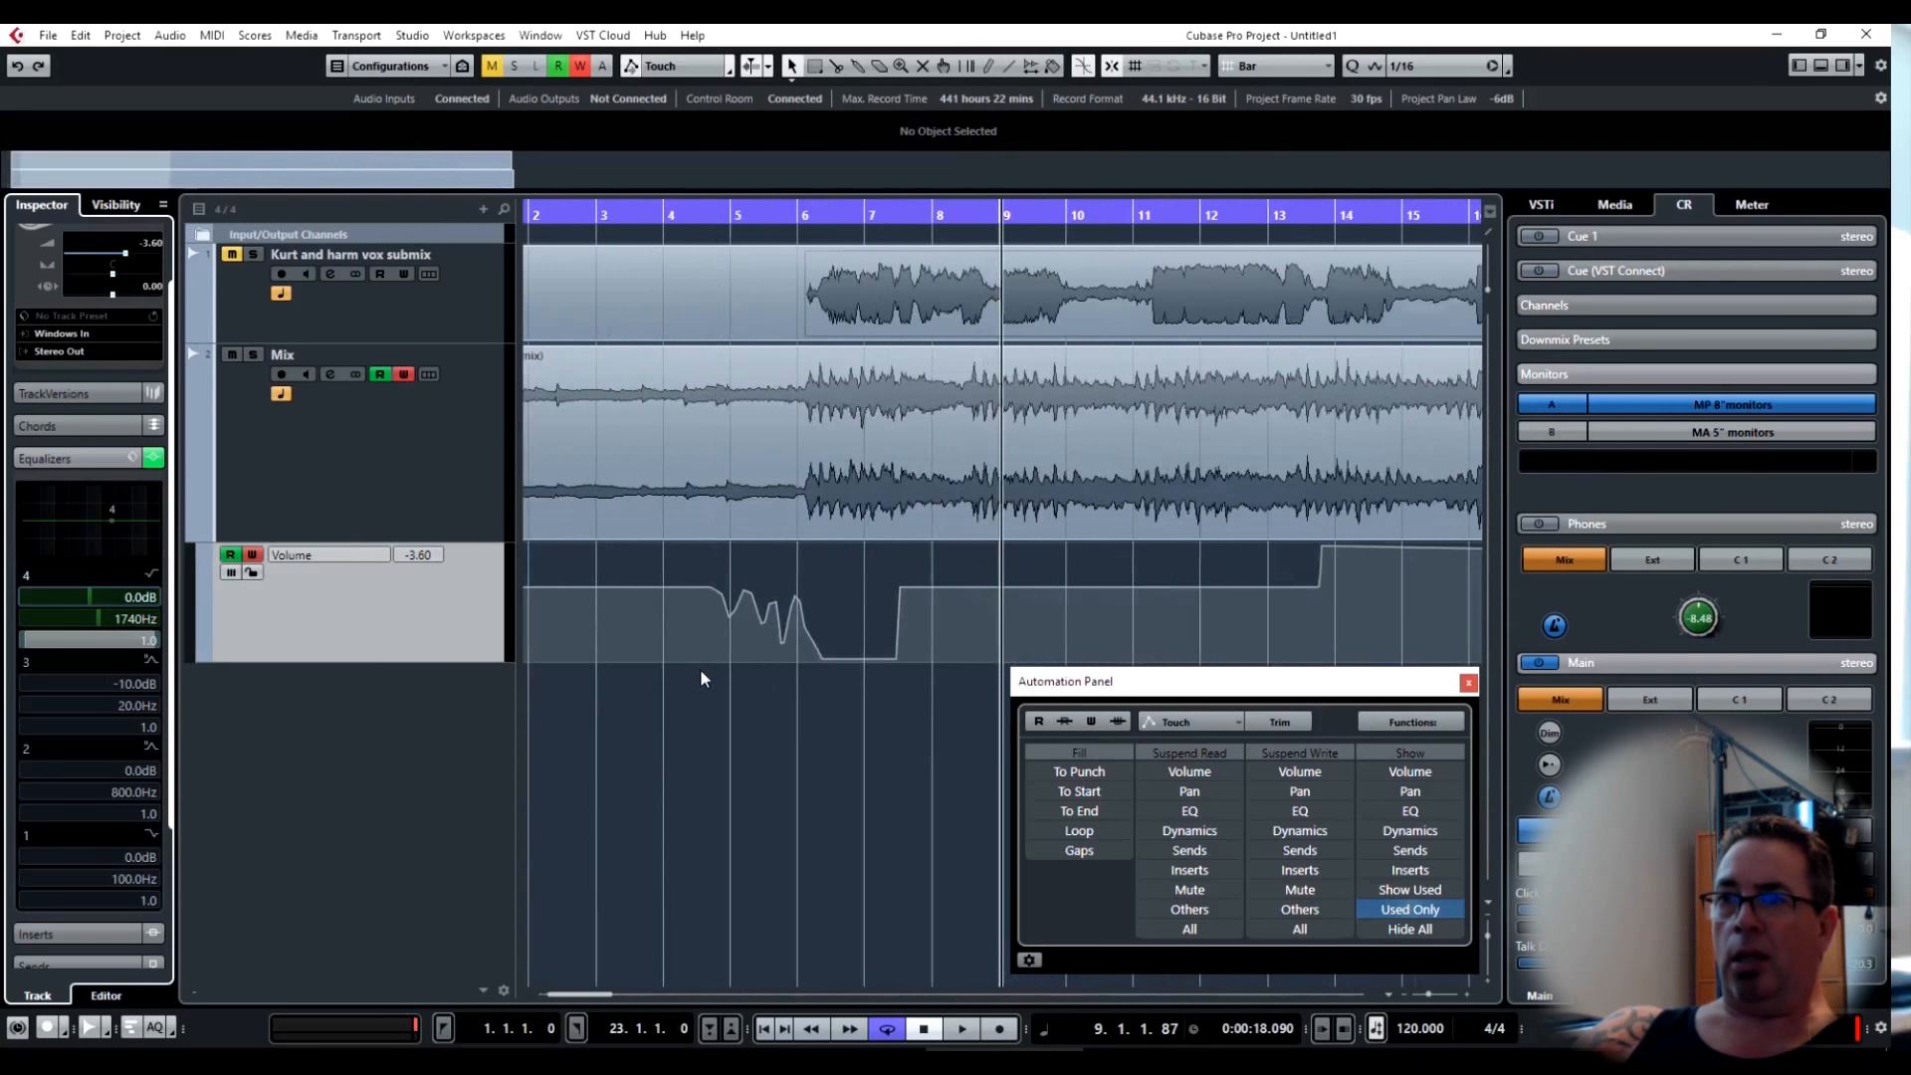
{"action": "key", "text": "h"}
{"action": "key", "text": "h"}
{"action": "key", "text": "h"}
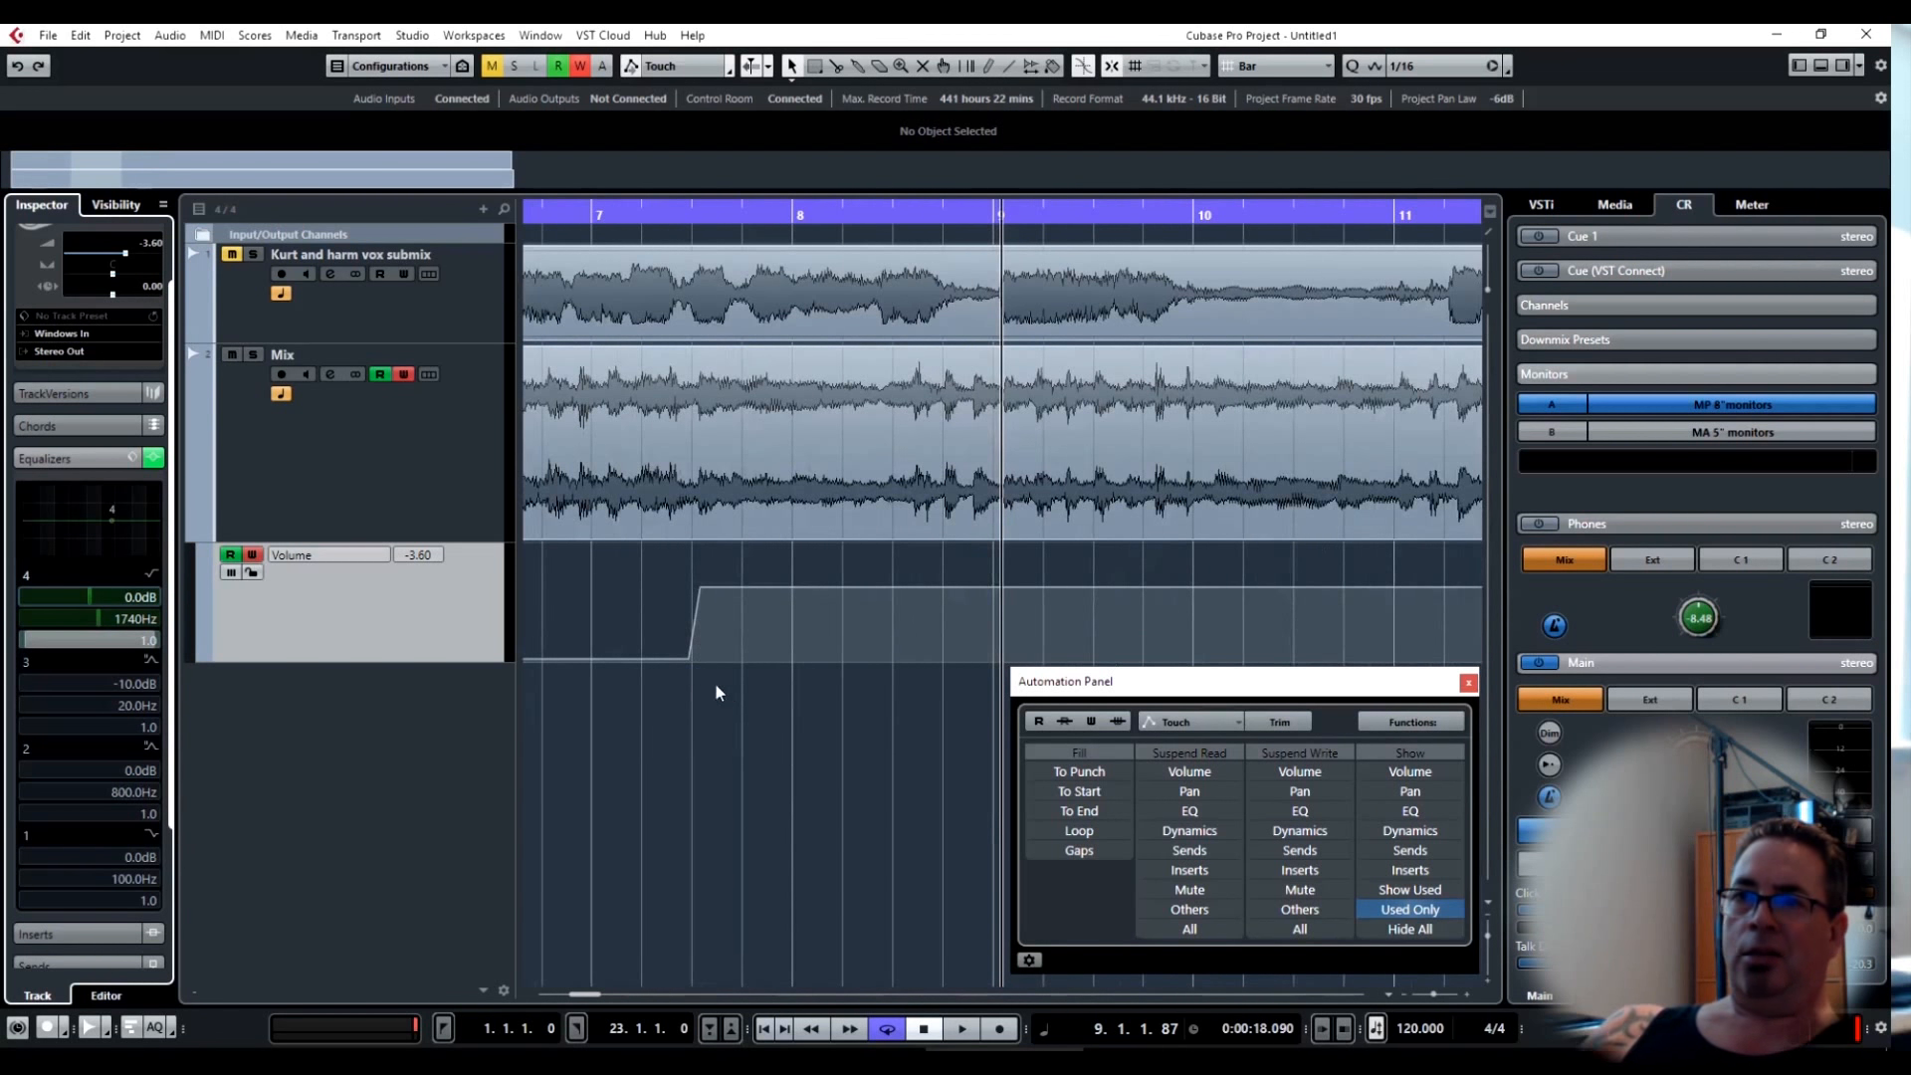
Increase the Return Time in the automation settings and close them.
{"action": "left_click", "coordinate": [1418, 723]}
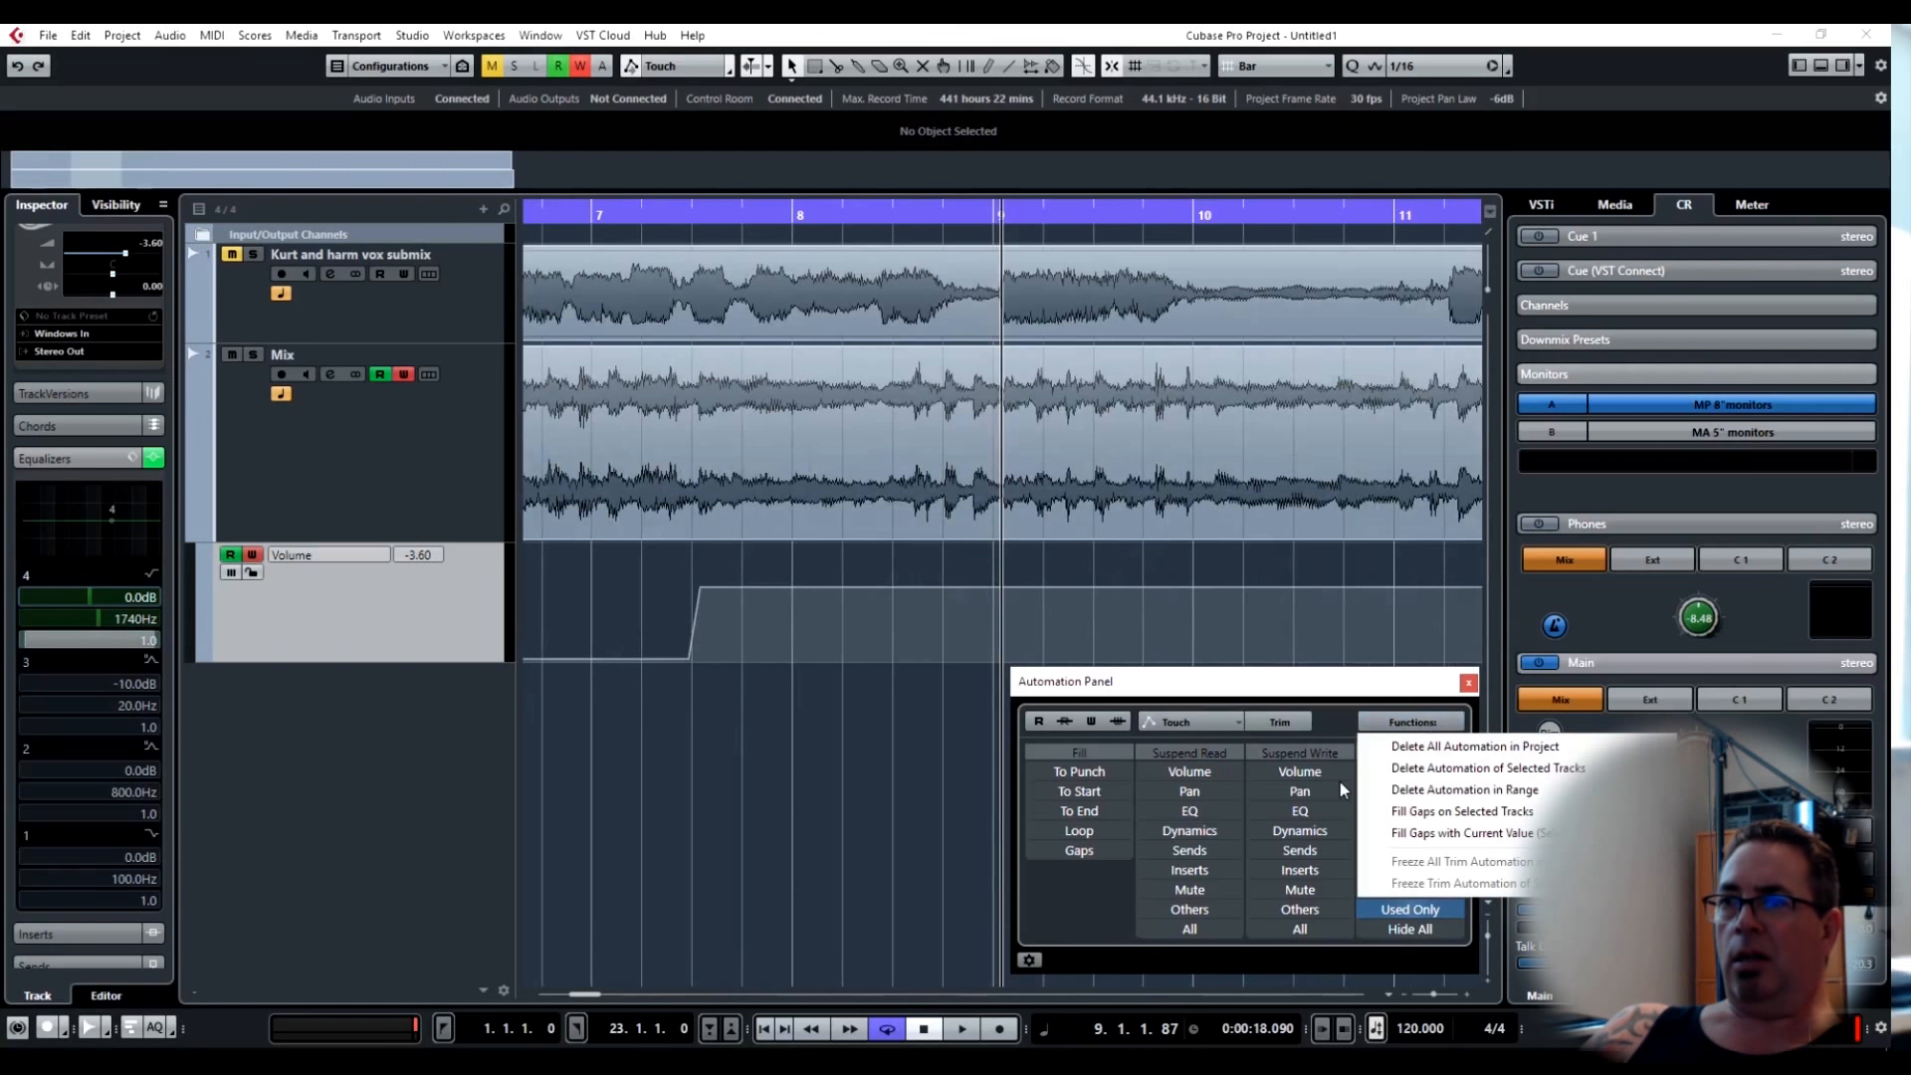
{"action": "left_click", "coordinate": [1394, 720]}
{"action": "left_click", "coordinate": [1029, 960]}
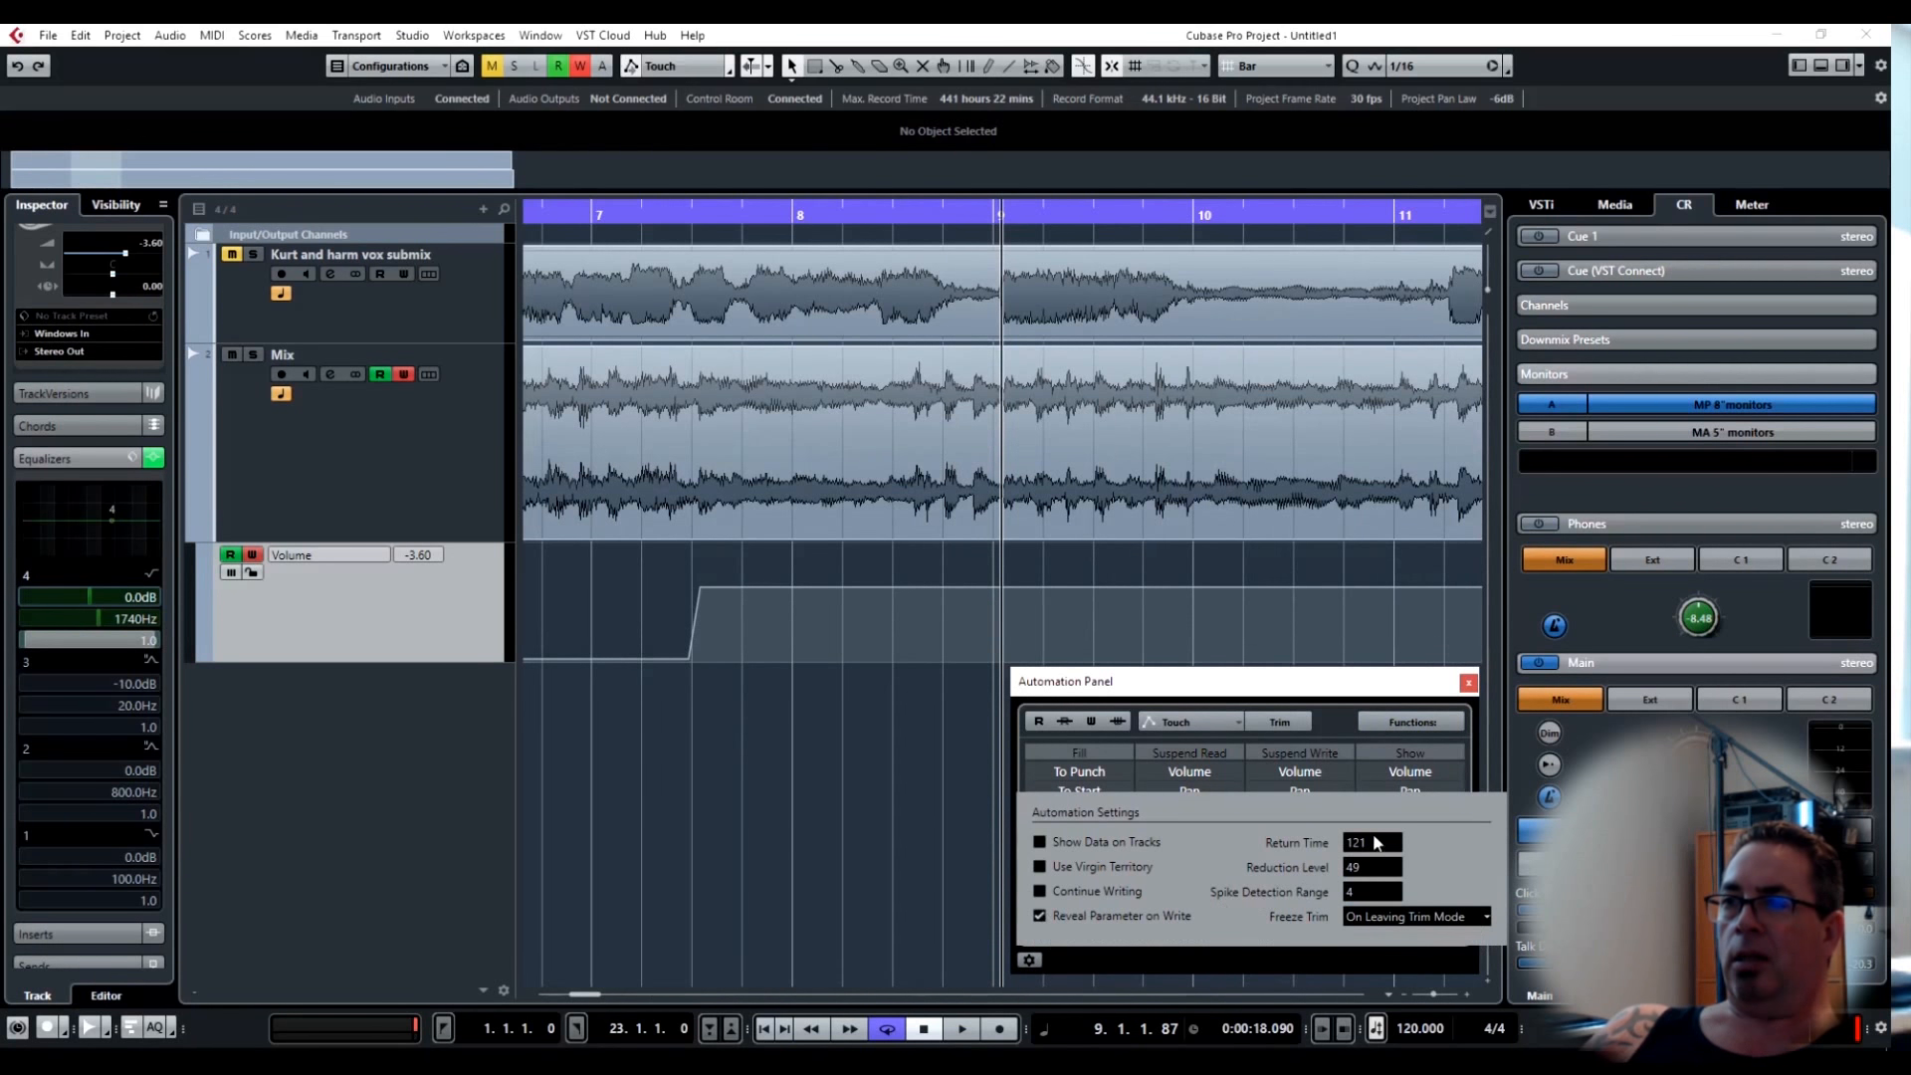
{"action": "left_click_drag", "start_coordinate": [1370, 844], "coordinate": [1366, 808]}
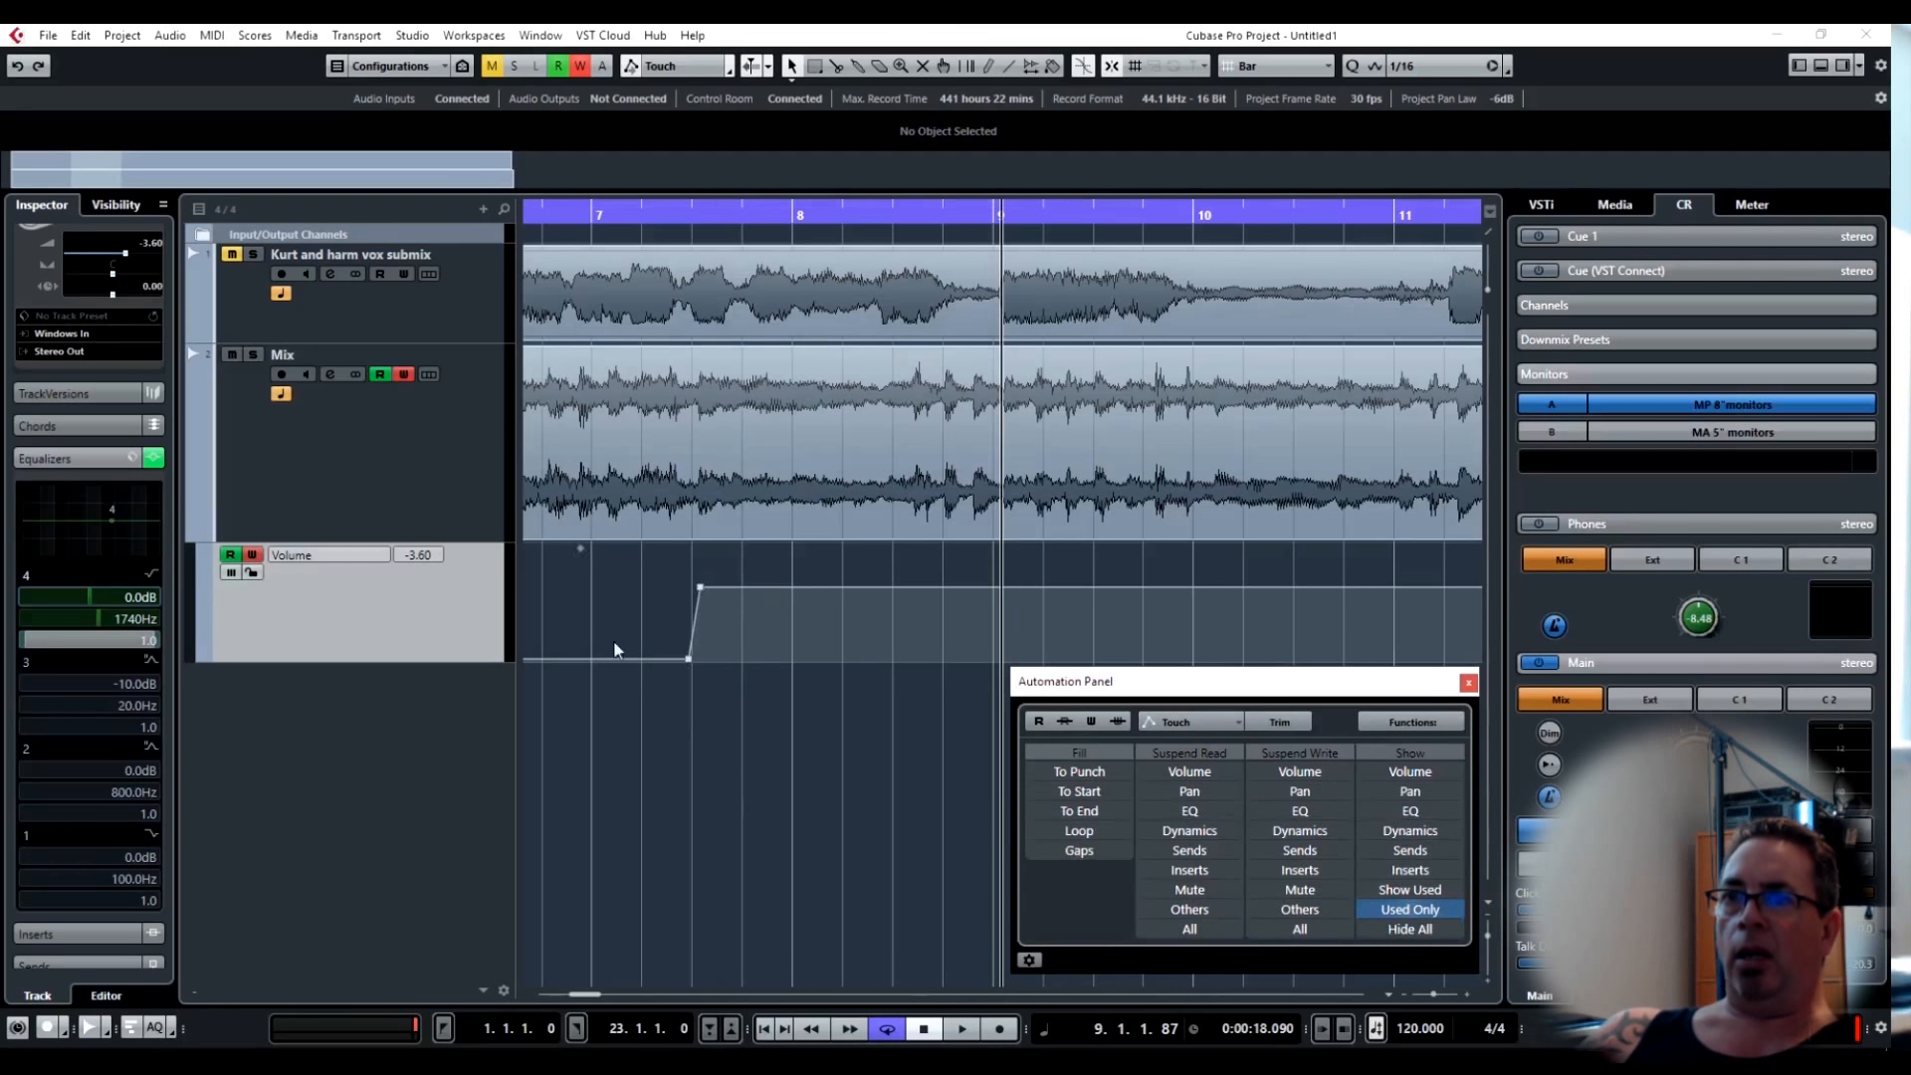
Place Mix volume automation points at bar 8 and bar 11, both with a value of 6.02.
{"action": "left_click_drag", "start_coordinate": [702, 600], "coordinate": [793, 555]}
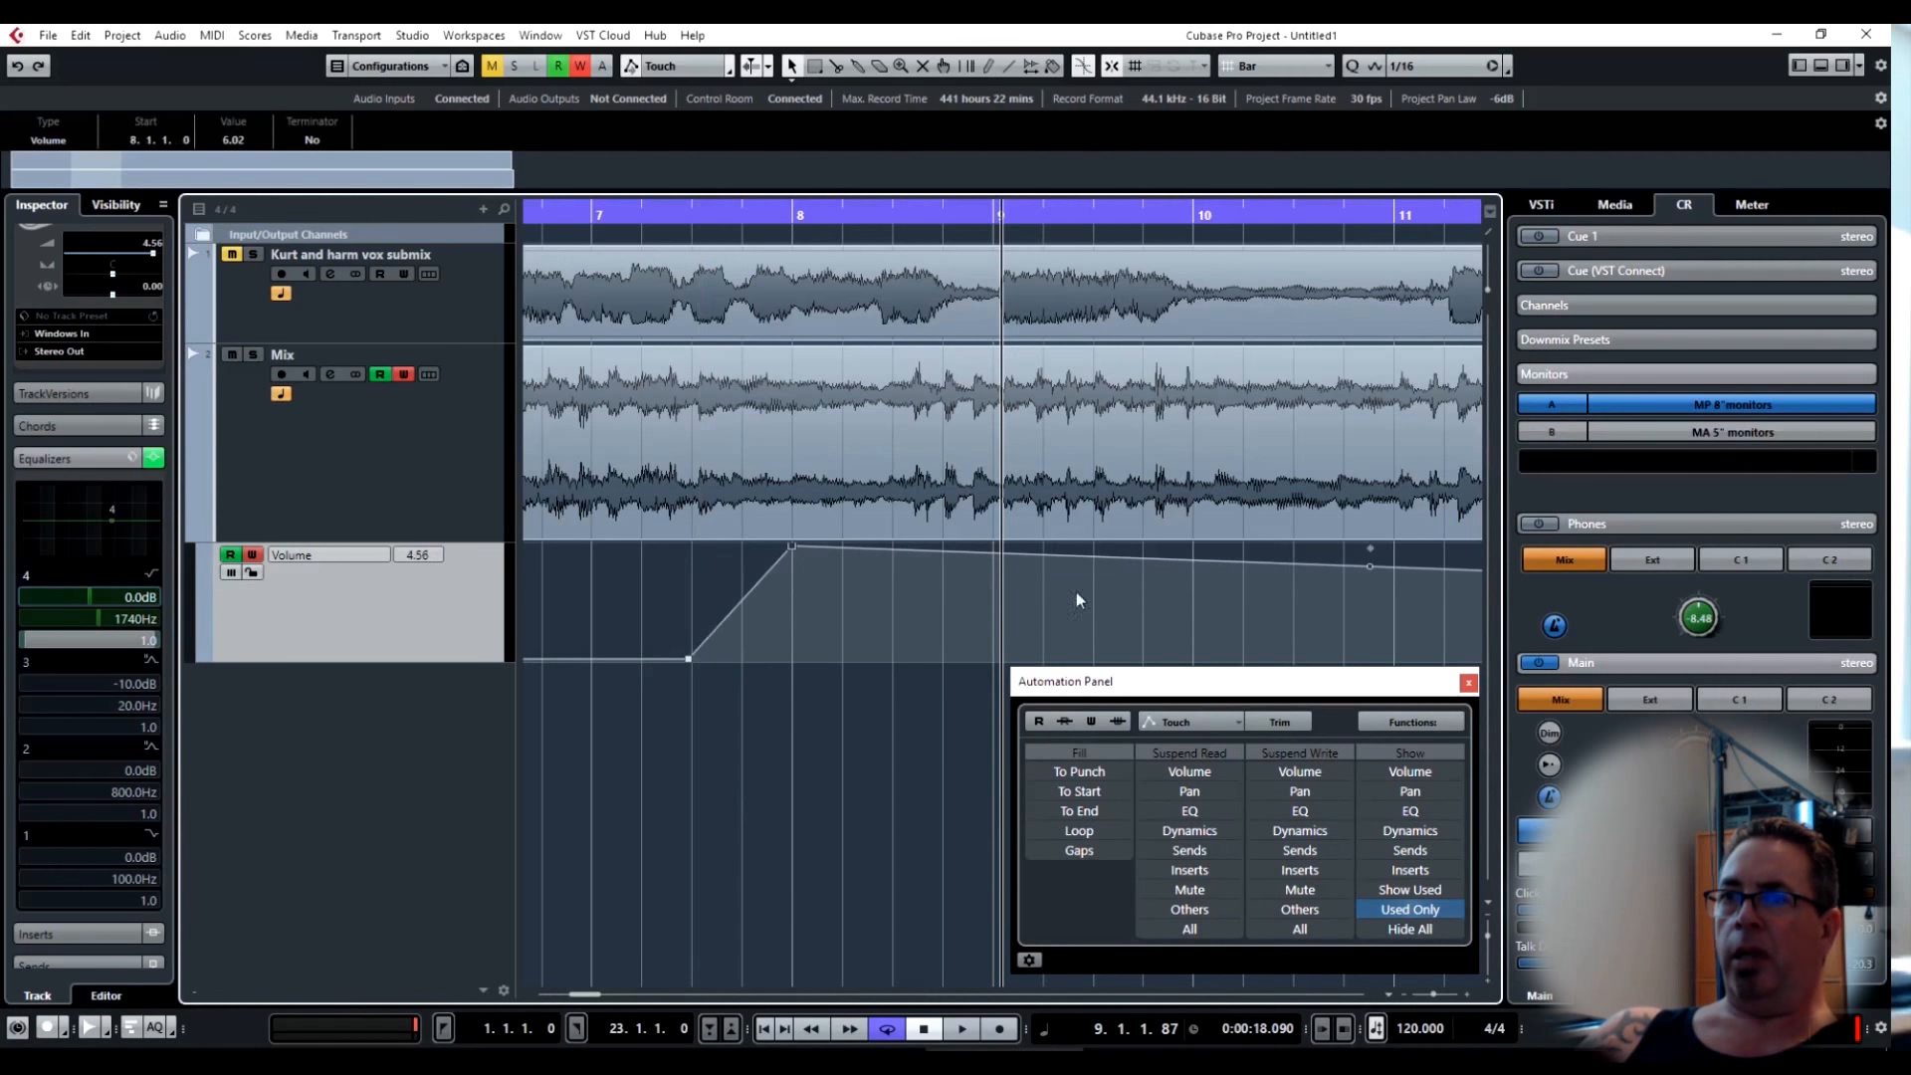
{"action": "left_click_drag", "start_coordinate": [1369, 565], "coordinate": [1393, 546]}
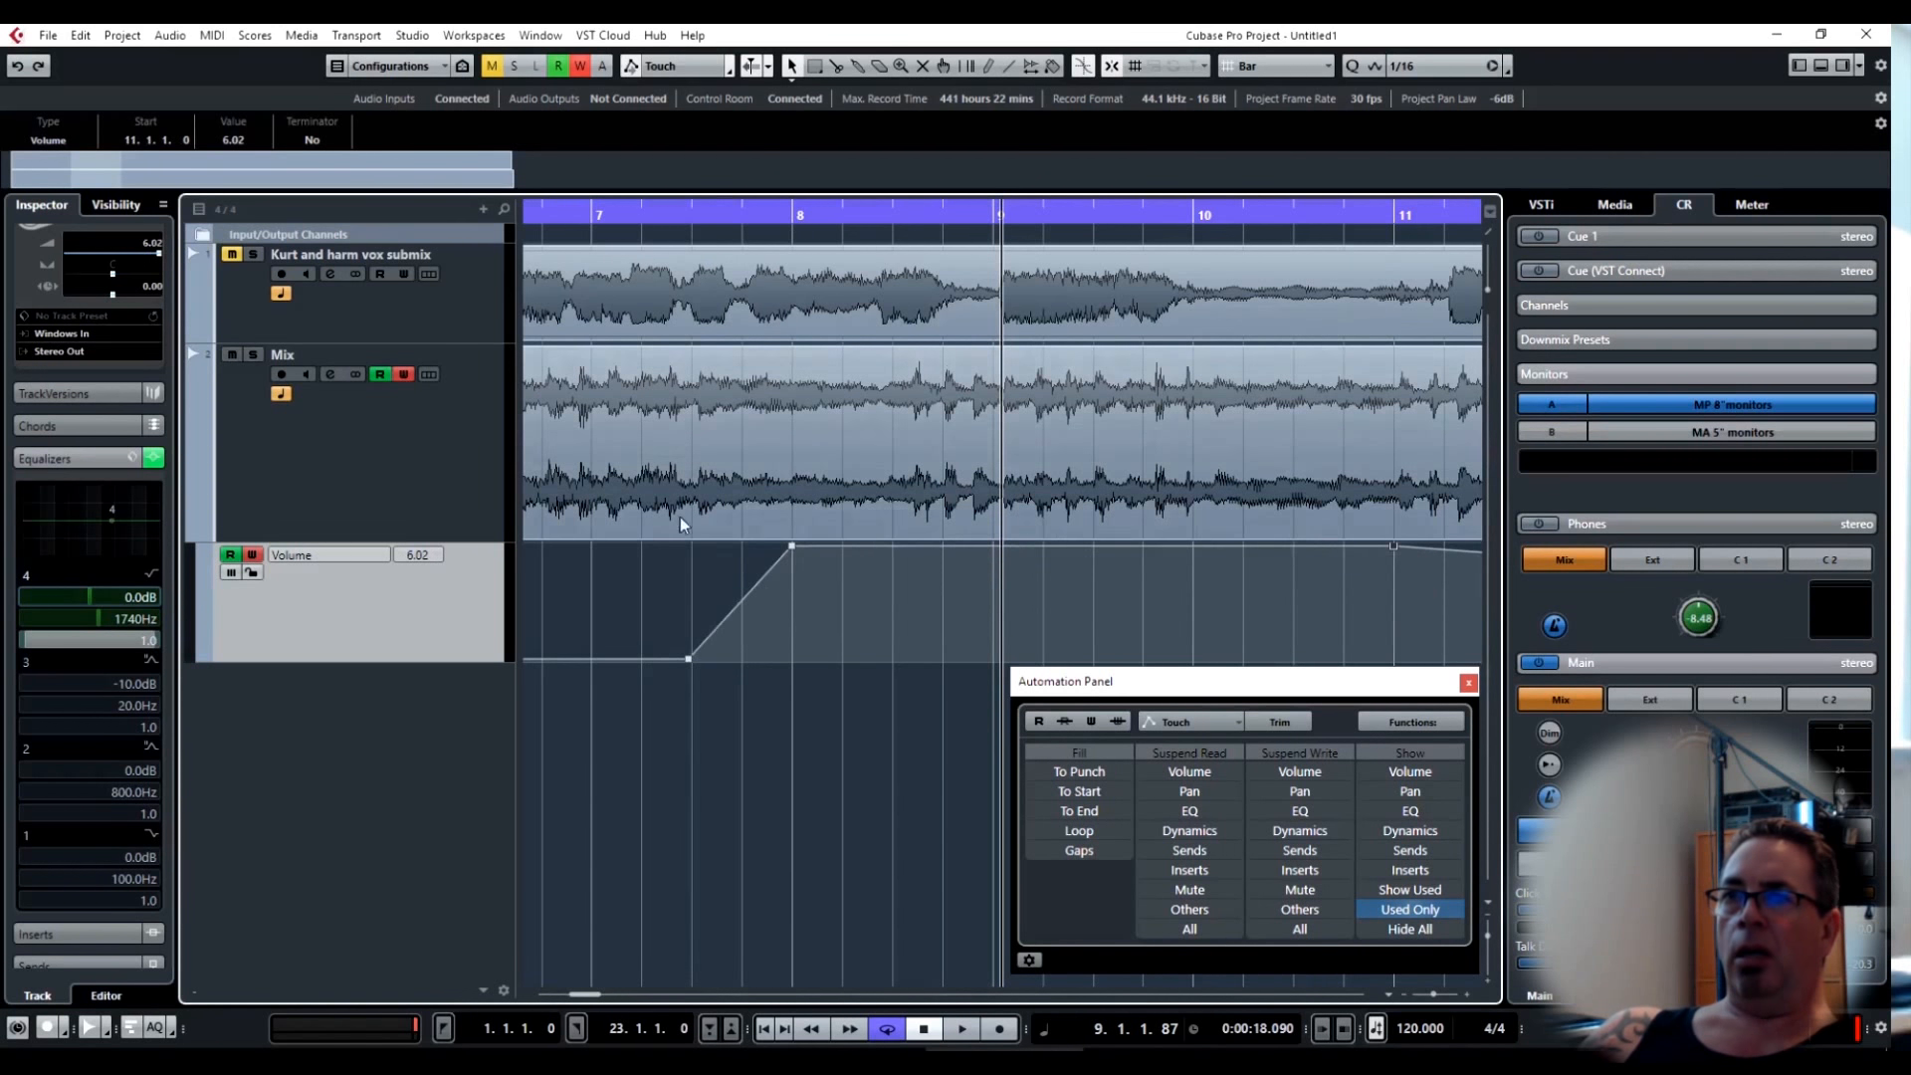
Play from bar 8 and write a Mix volume drop to the minimum until about bar 10, releasing the fader before stopping.
{"action": "left_click", "coordinate": [724, 209]}
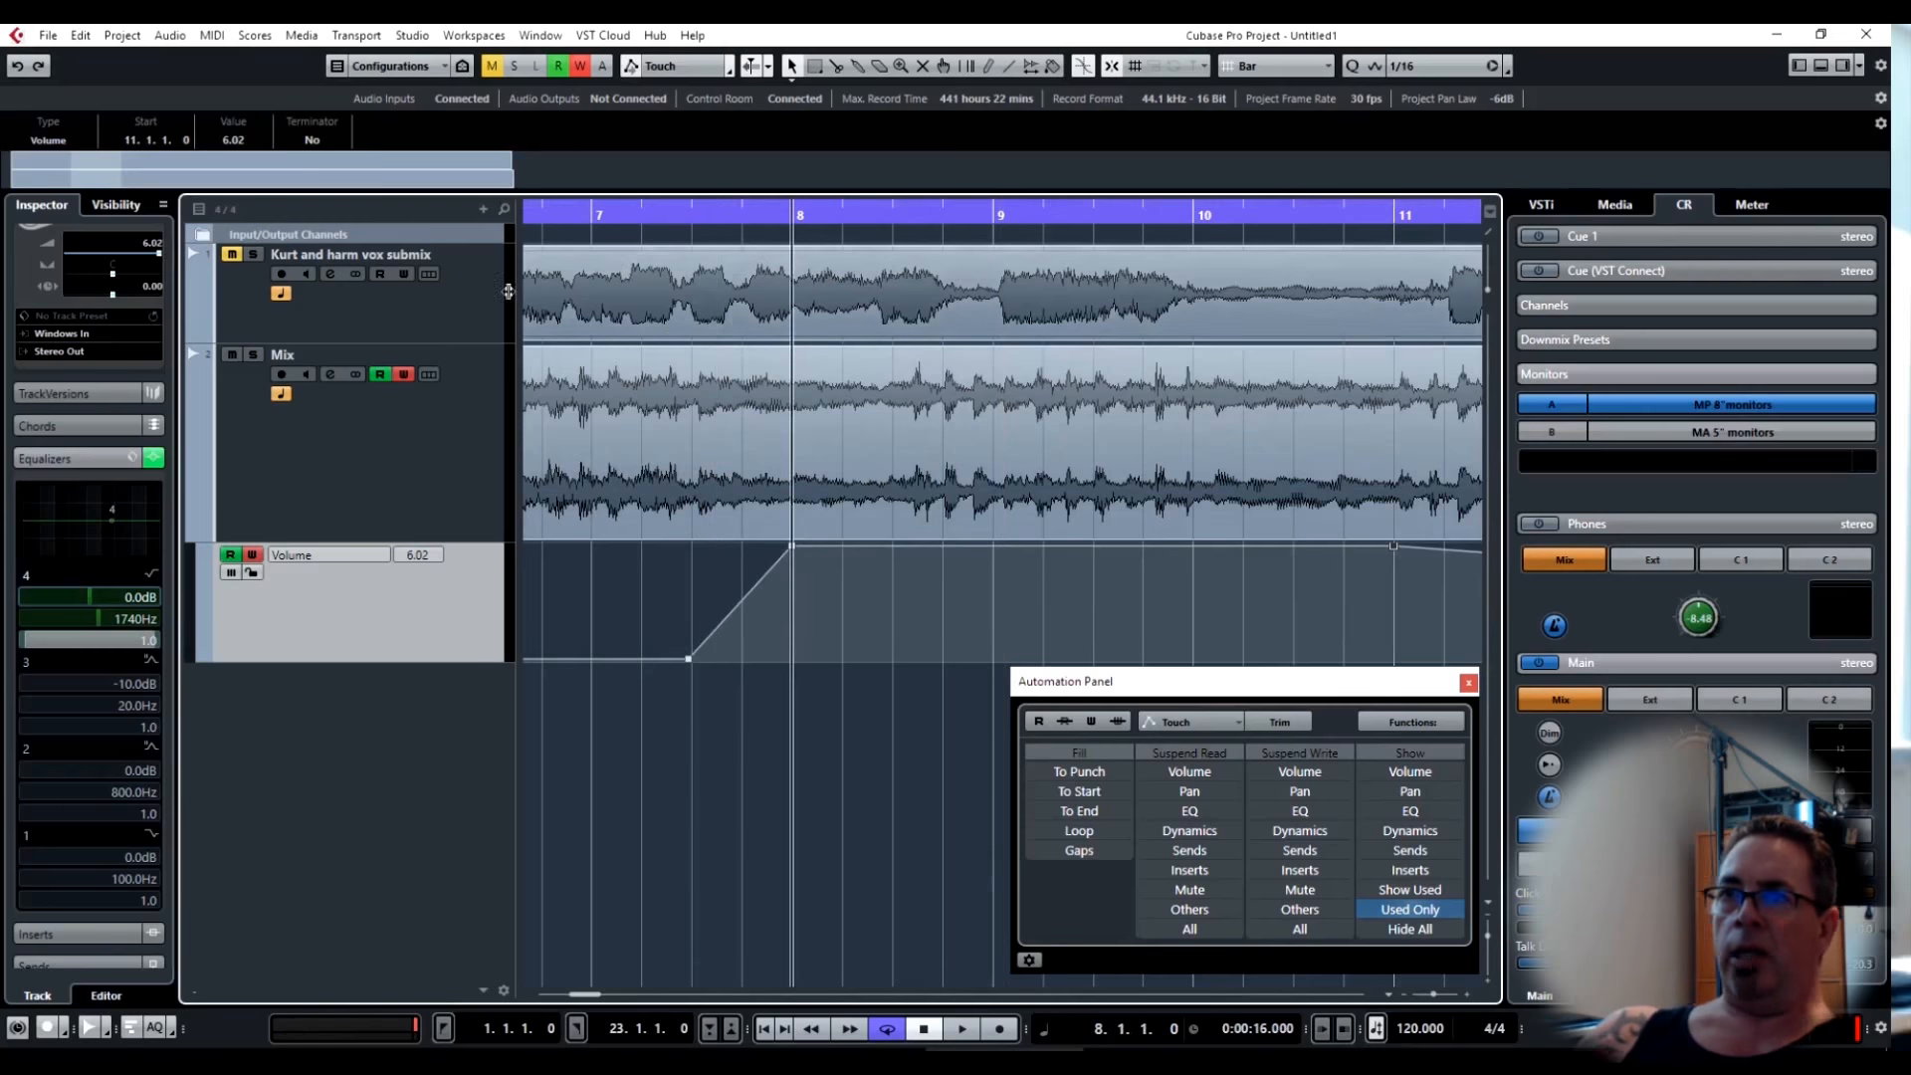
{"action": "key", "text": "space"}
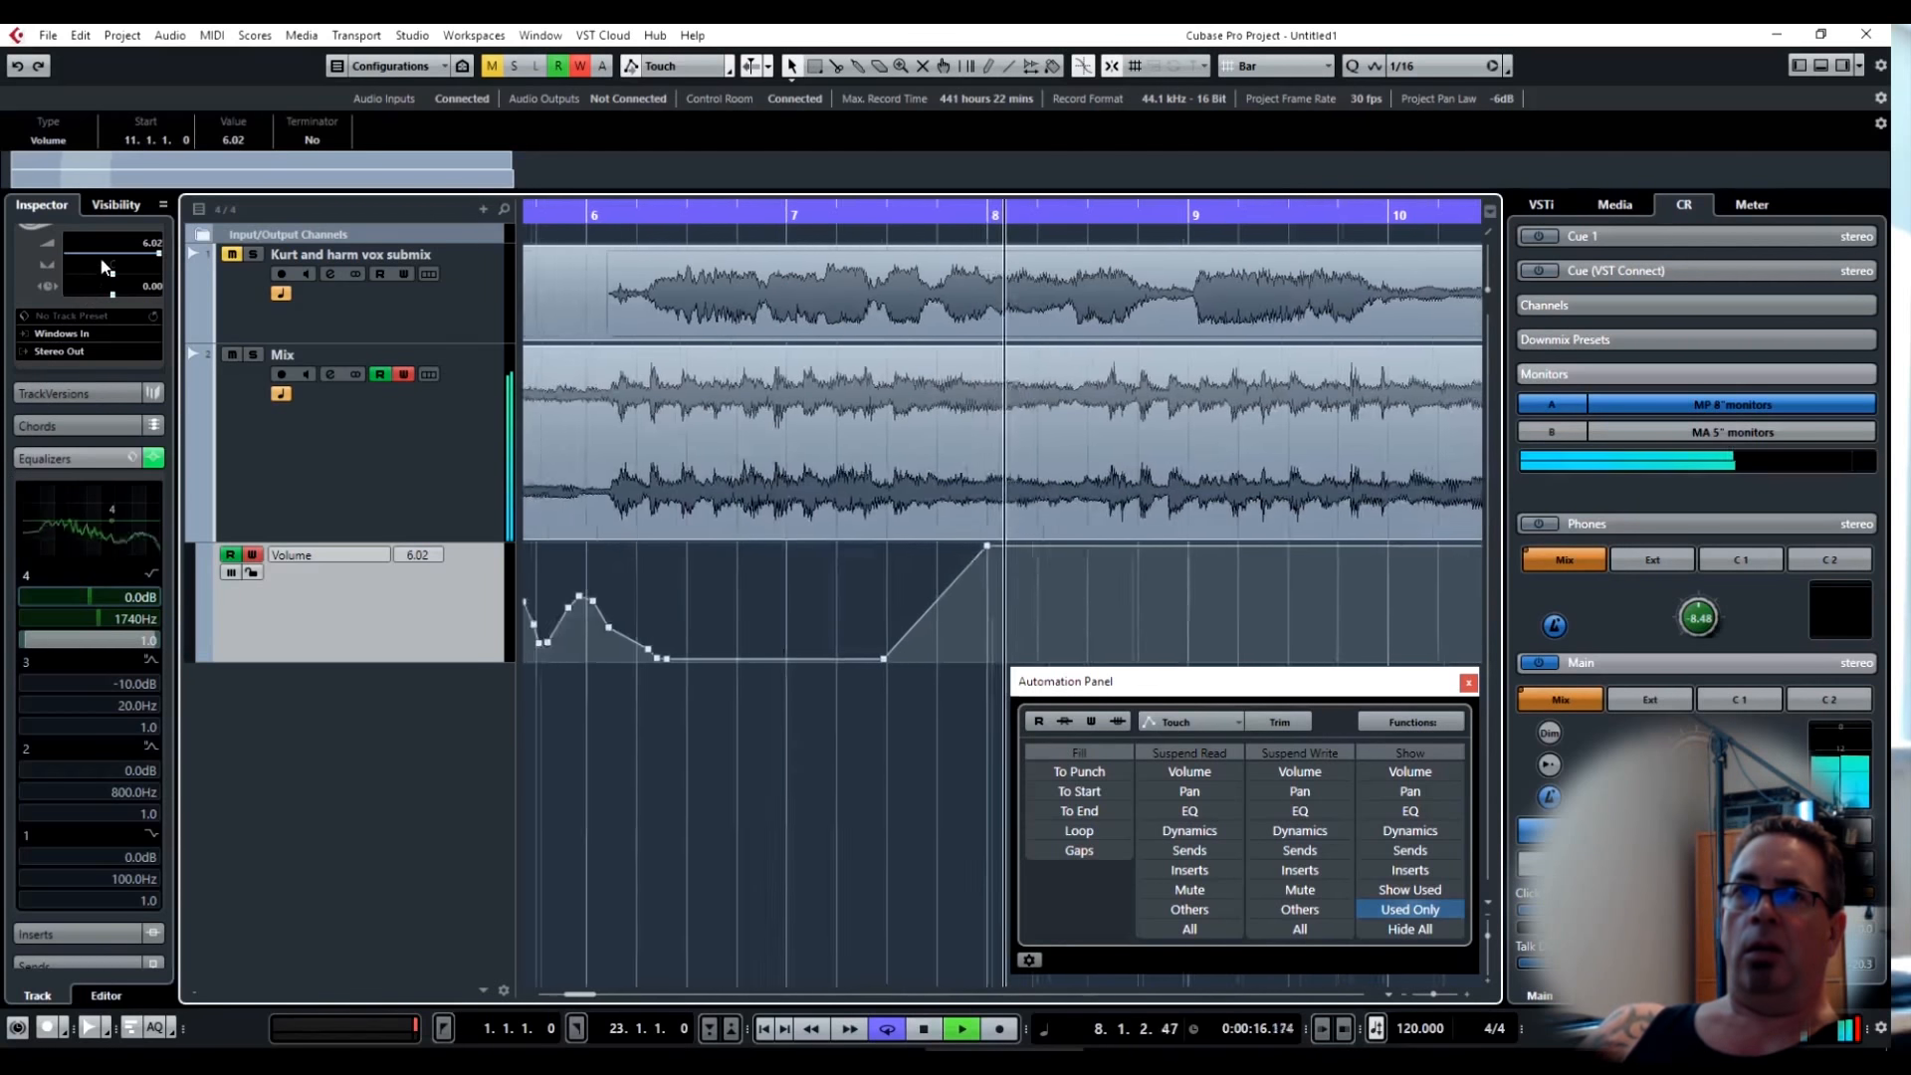
{"action": "left_click_drag", "start_coordinate": [104, 249], "coordinate": [149, 601]}
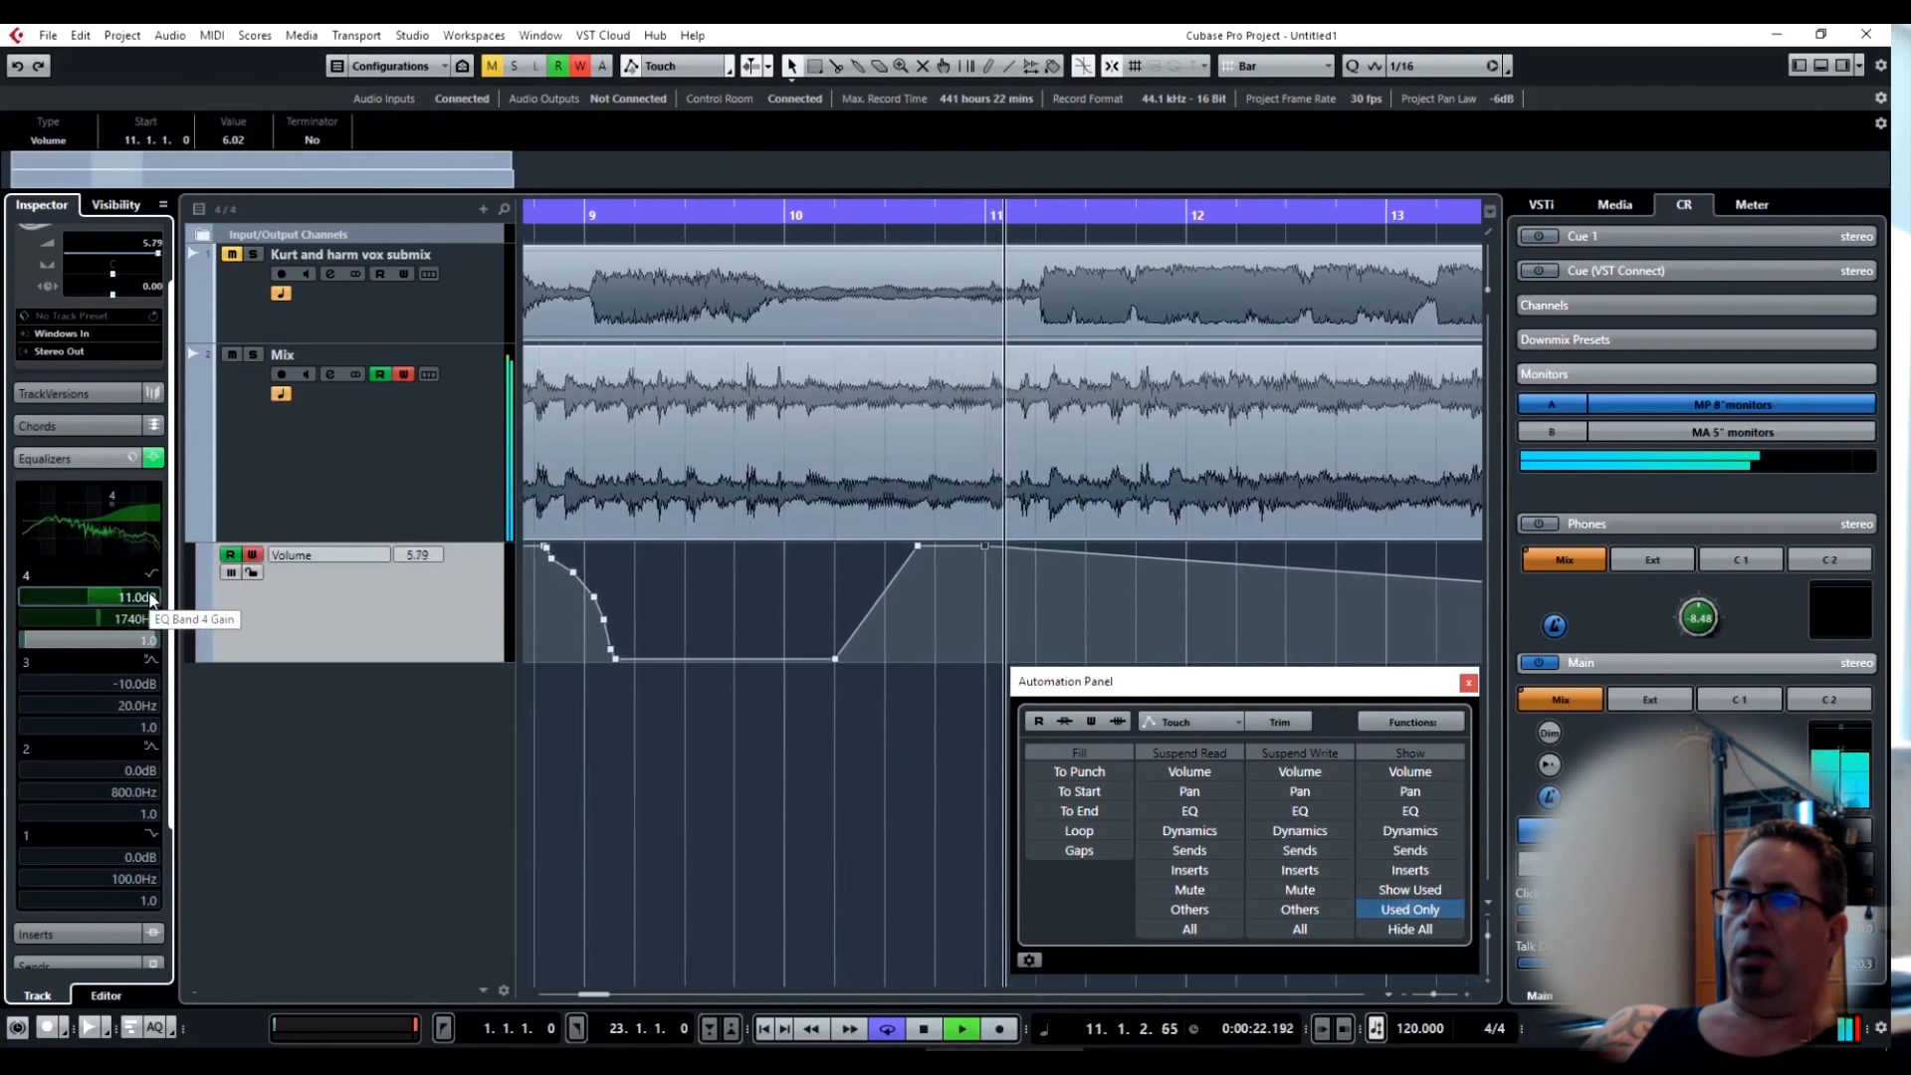
{"action": "key", "text": "space"}
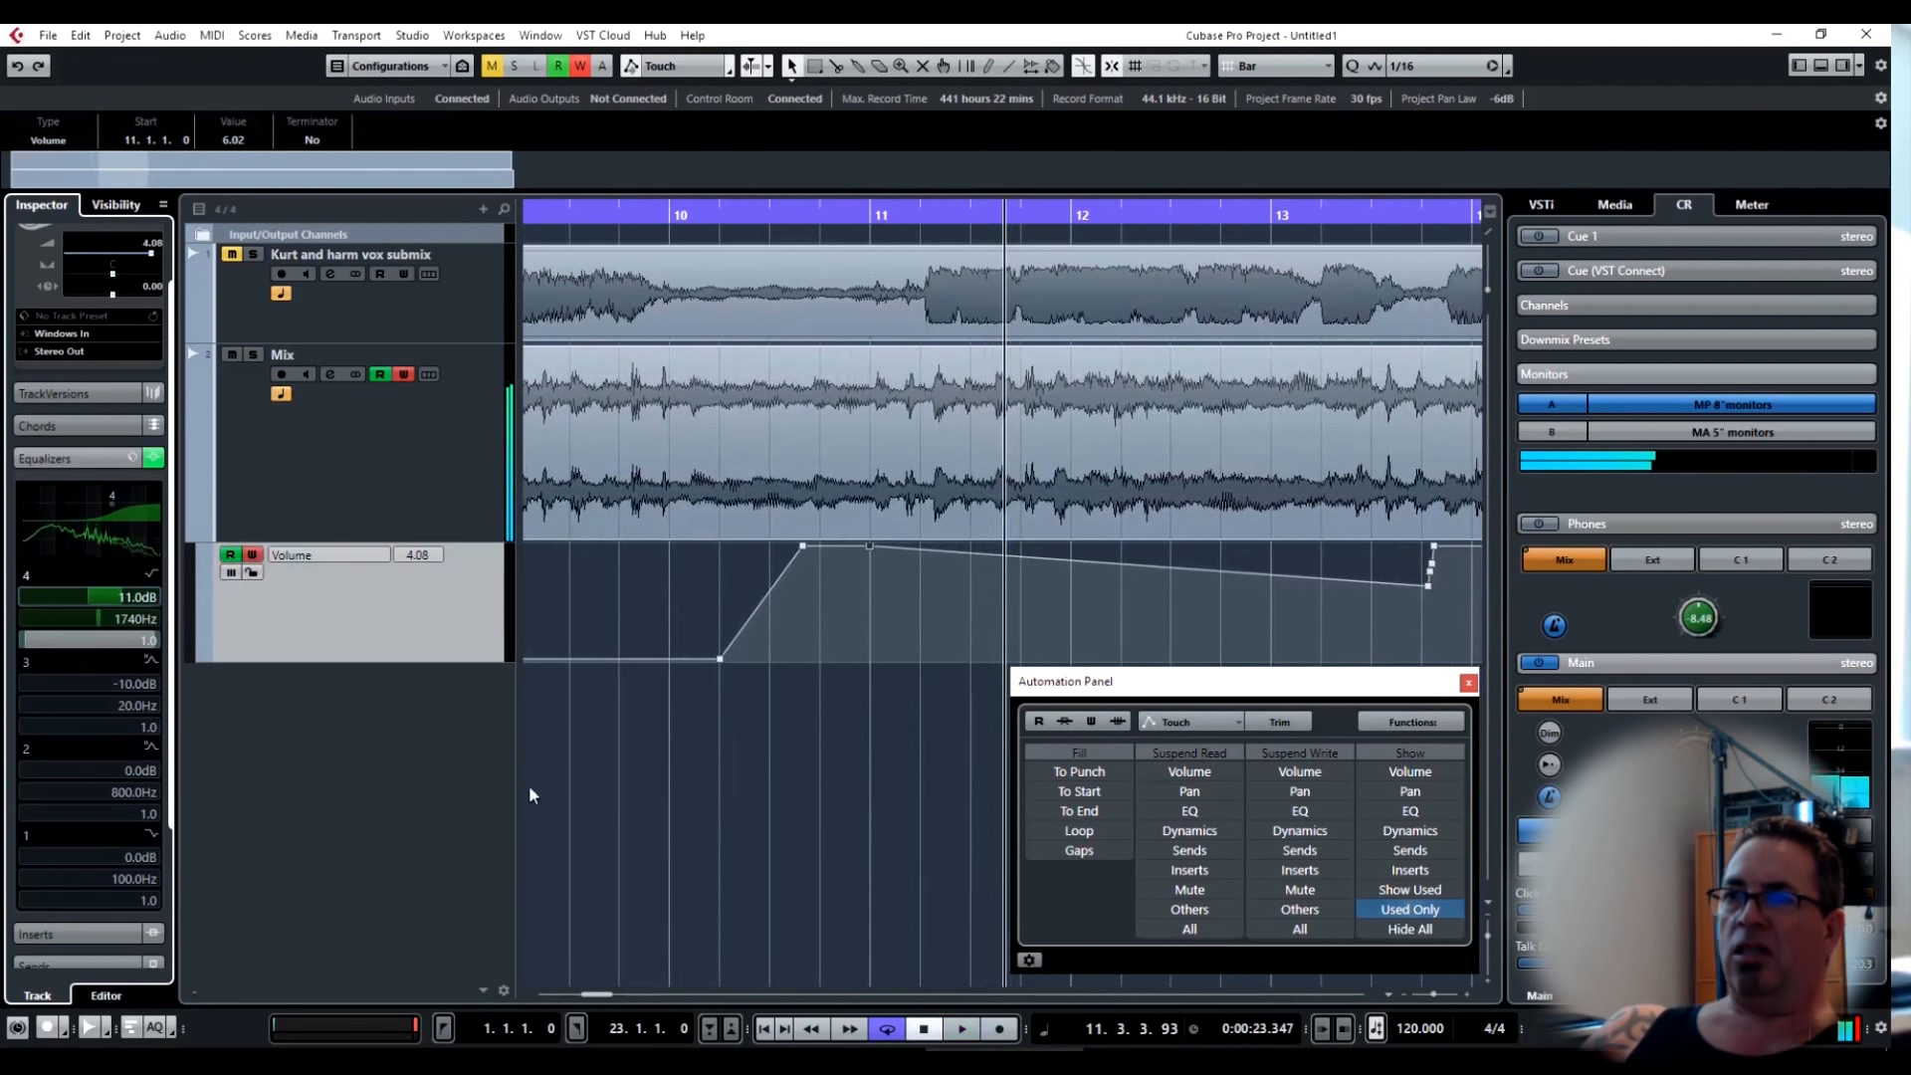
Remove the Volume automation track from the Mix track.
{"action": "right_click", "coordinate": [468, 606]}
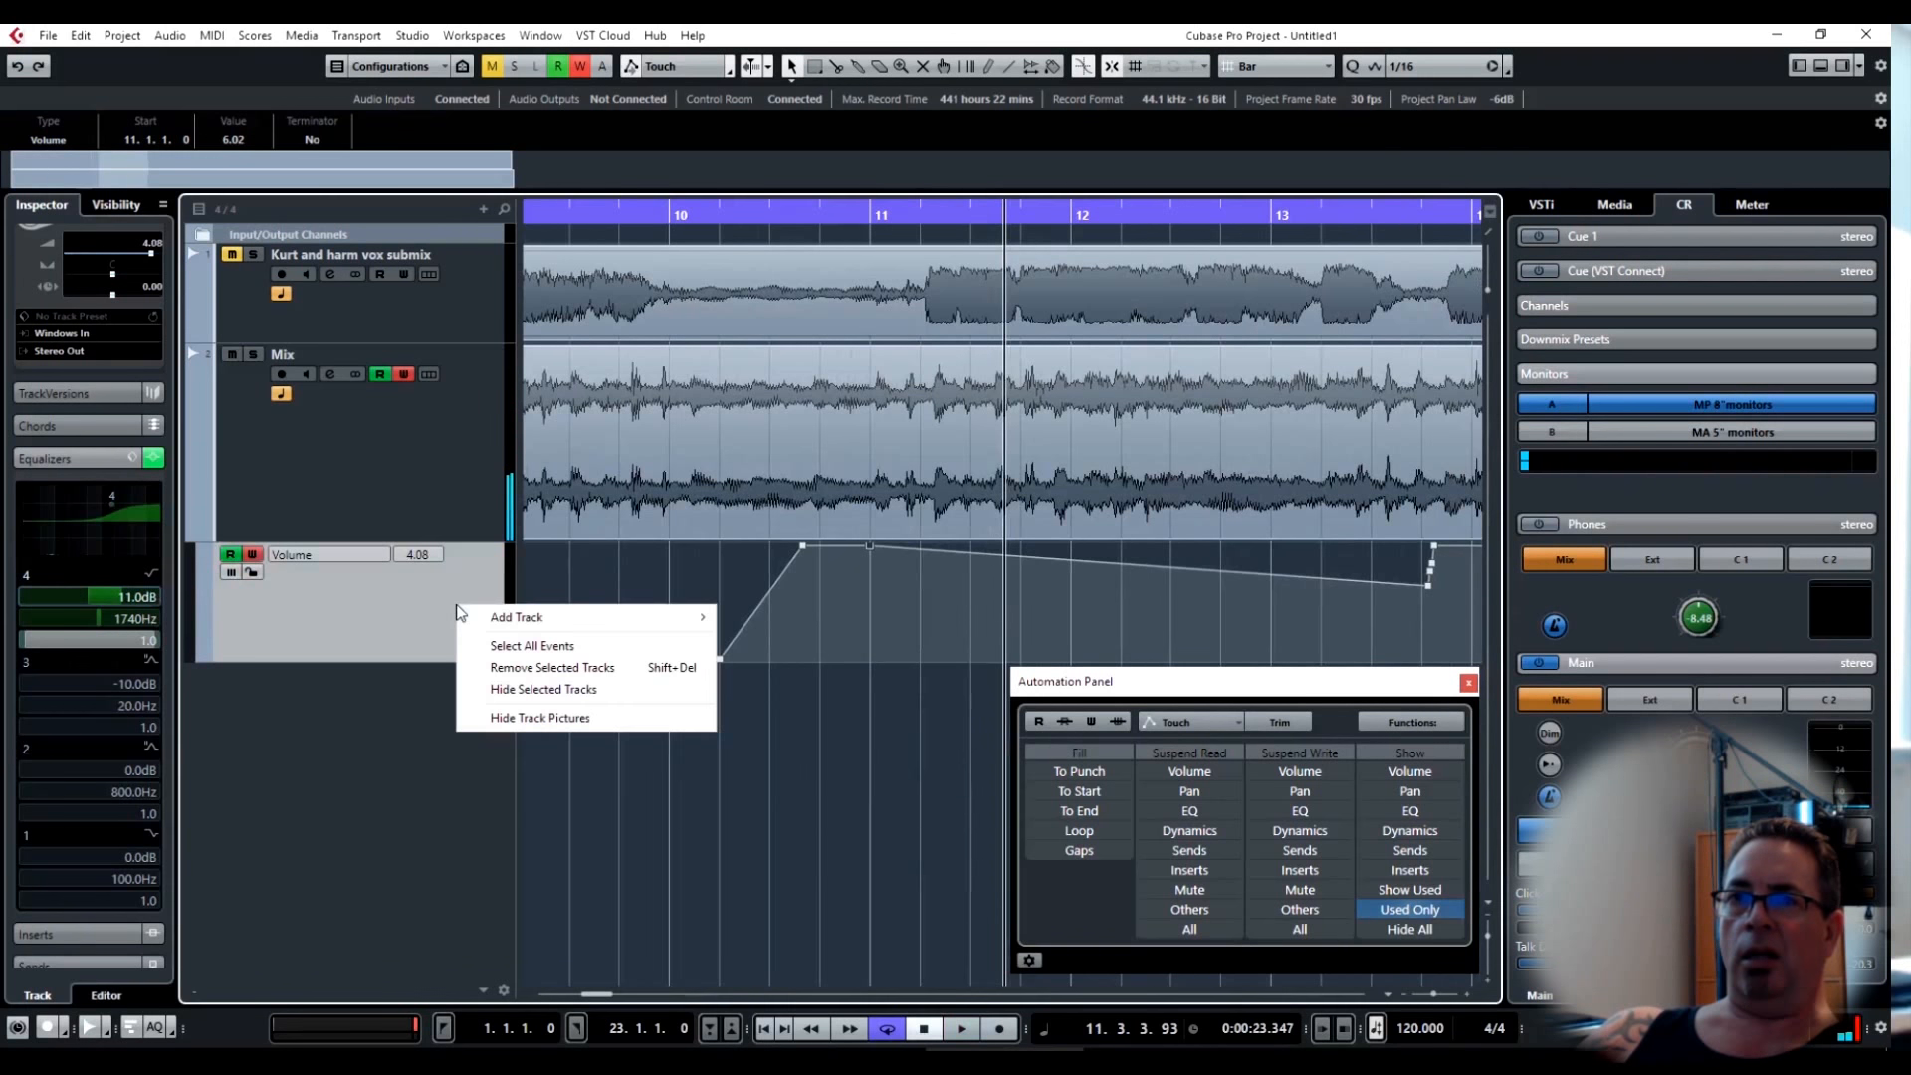
{"action": "left_click", "coordinate": [516, 668]}
{"action": "left_click", "coordinate": [905, 610]}
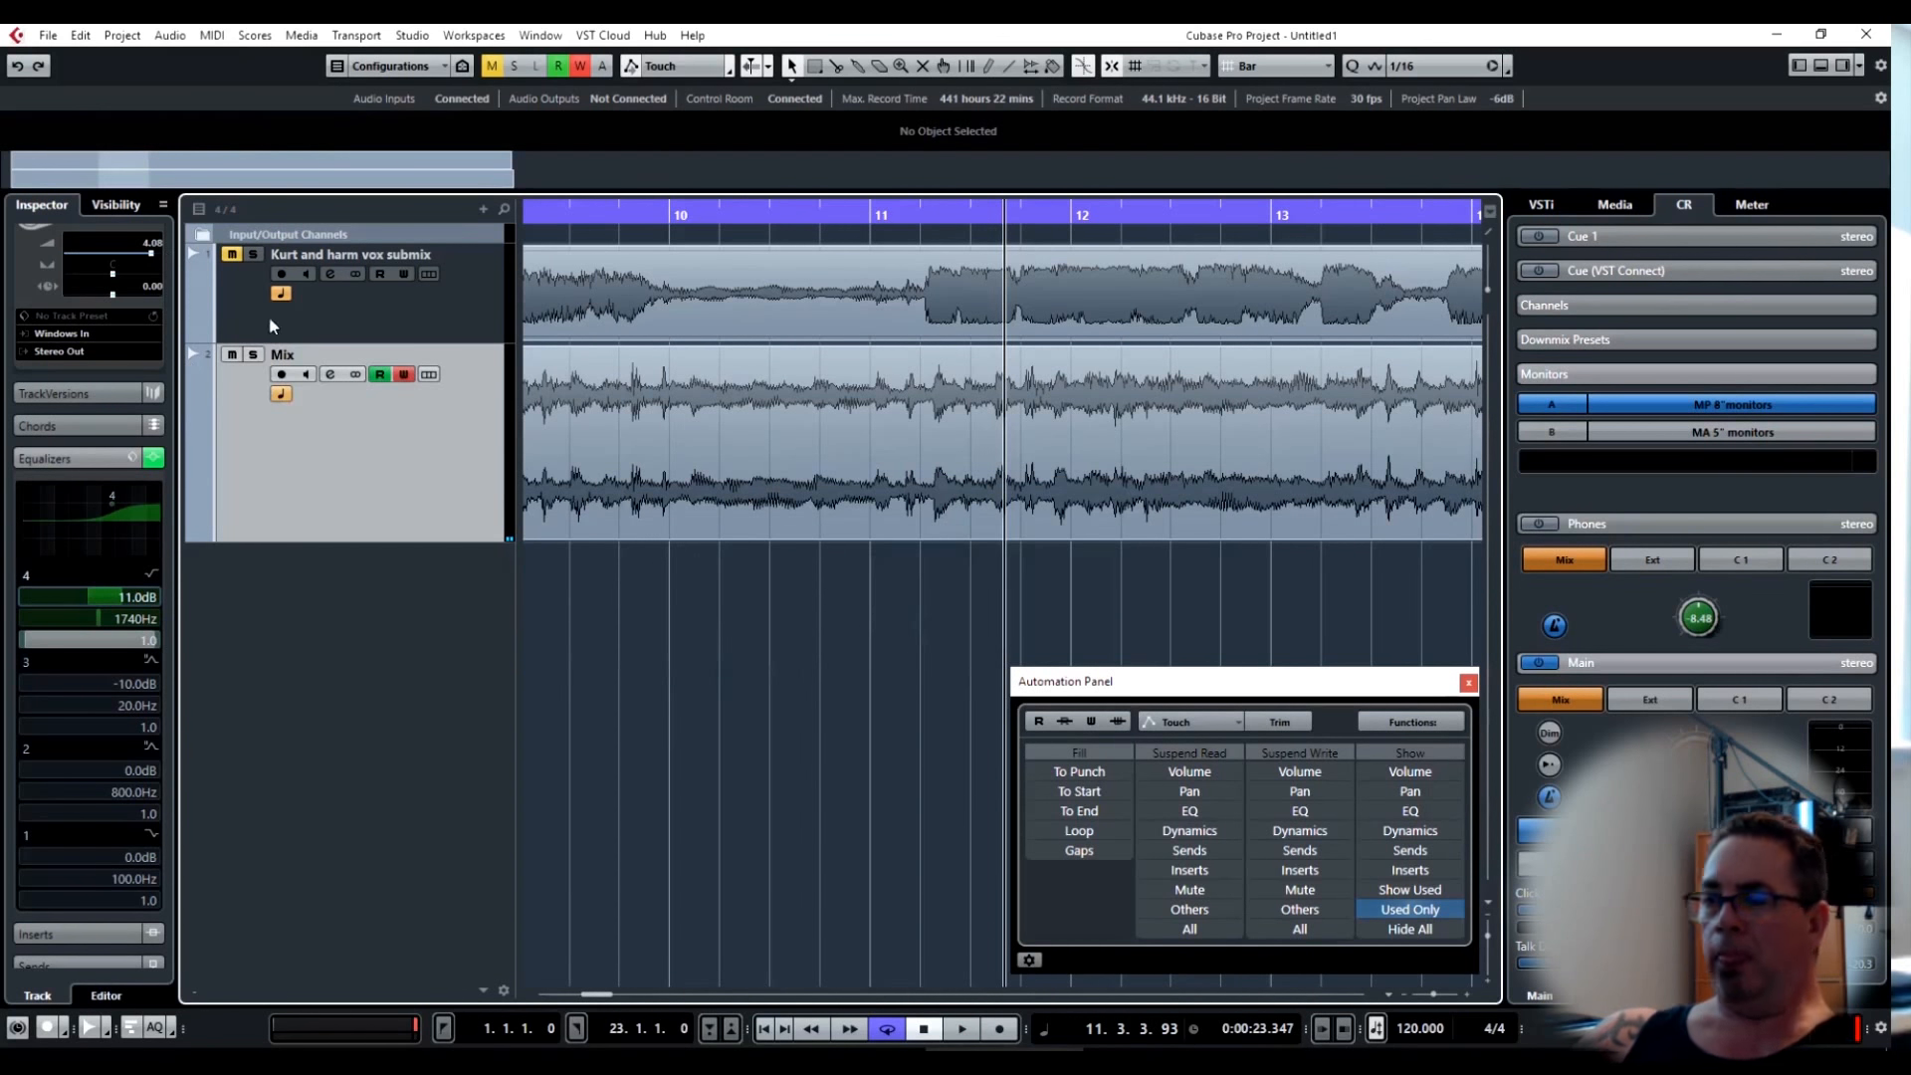
Play from bar 1 and write rising and falling Mix volume moves, releasing the fader at 6.02 just after bar 4.
{"action": "key", "text": "KP_1"}
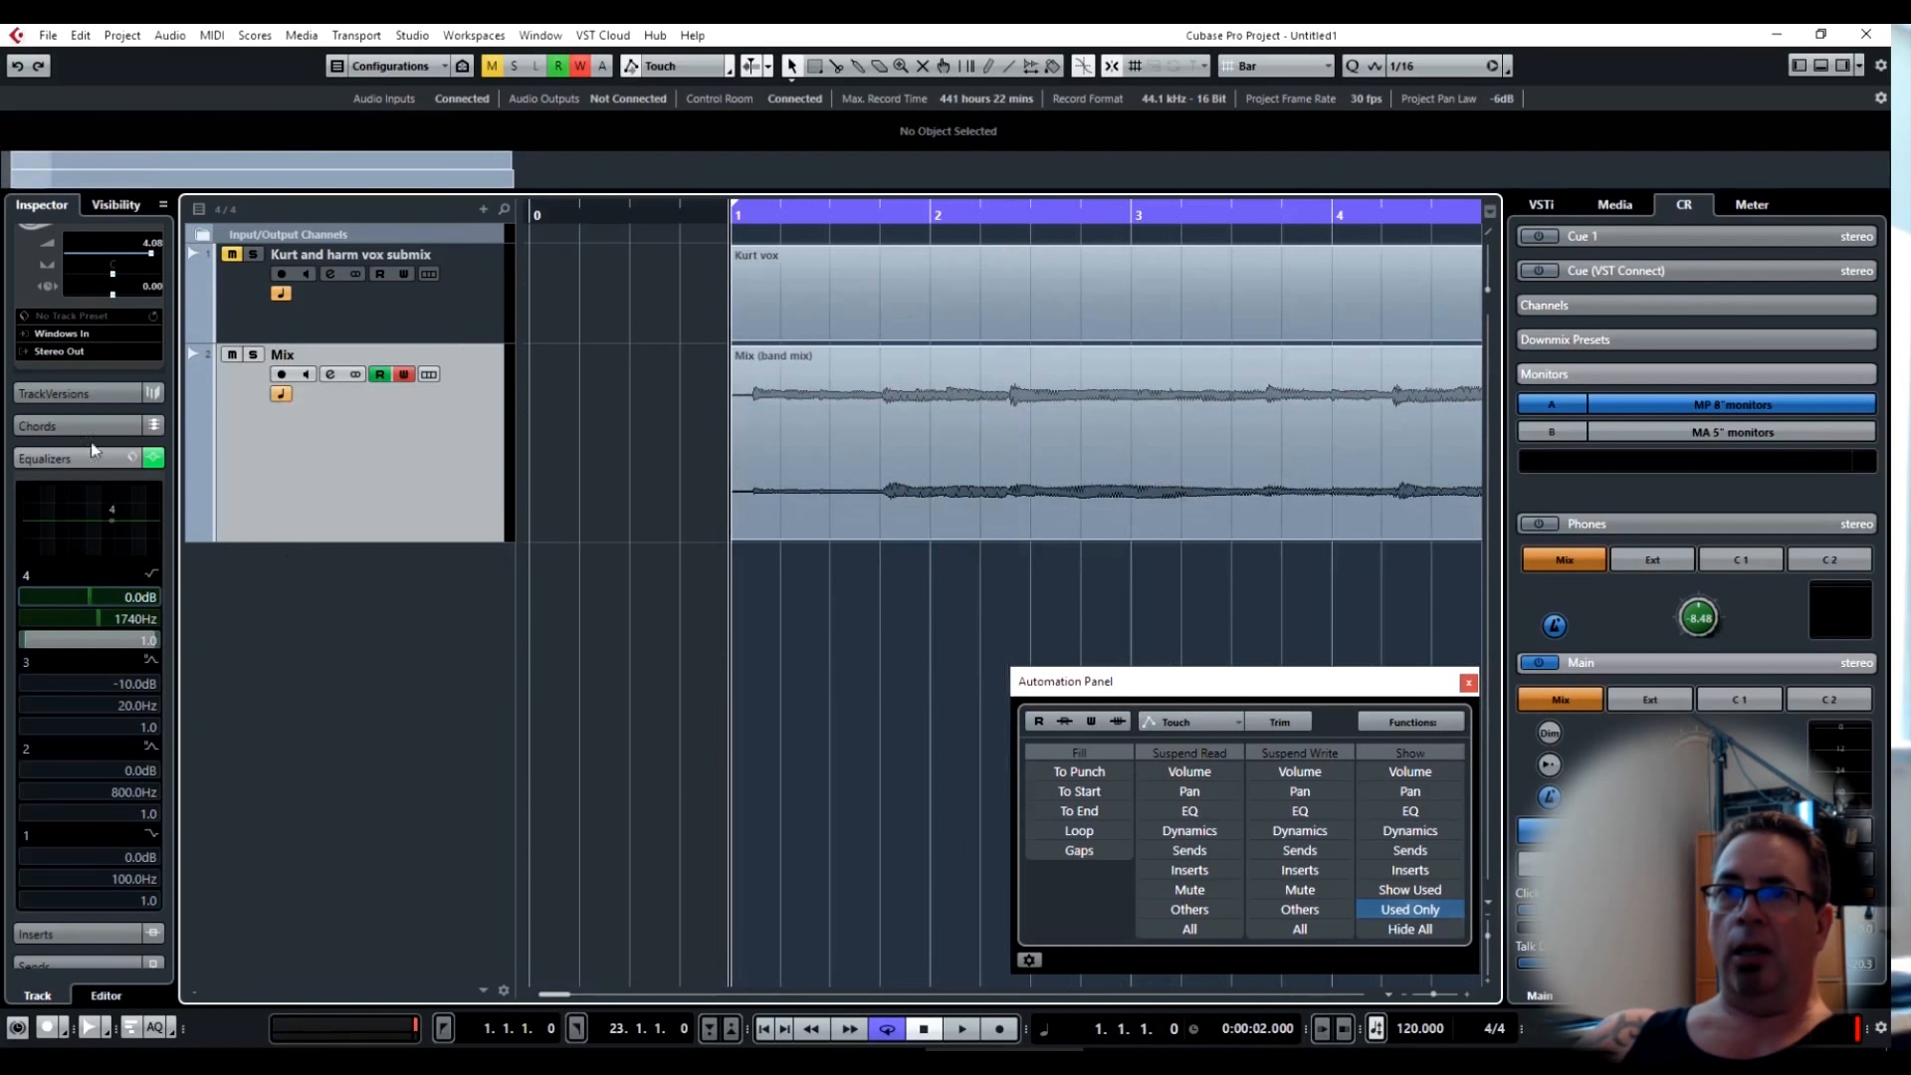
{"action": "key", "text": "space"}
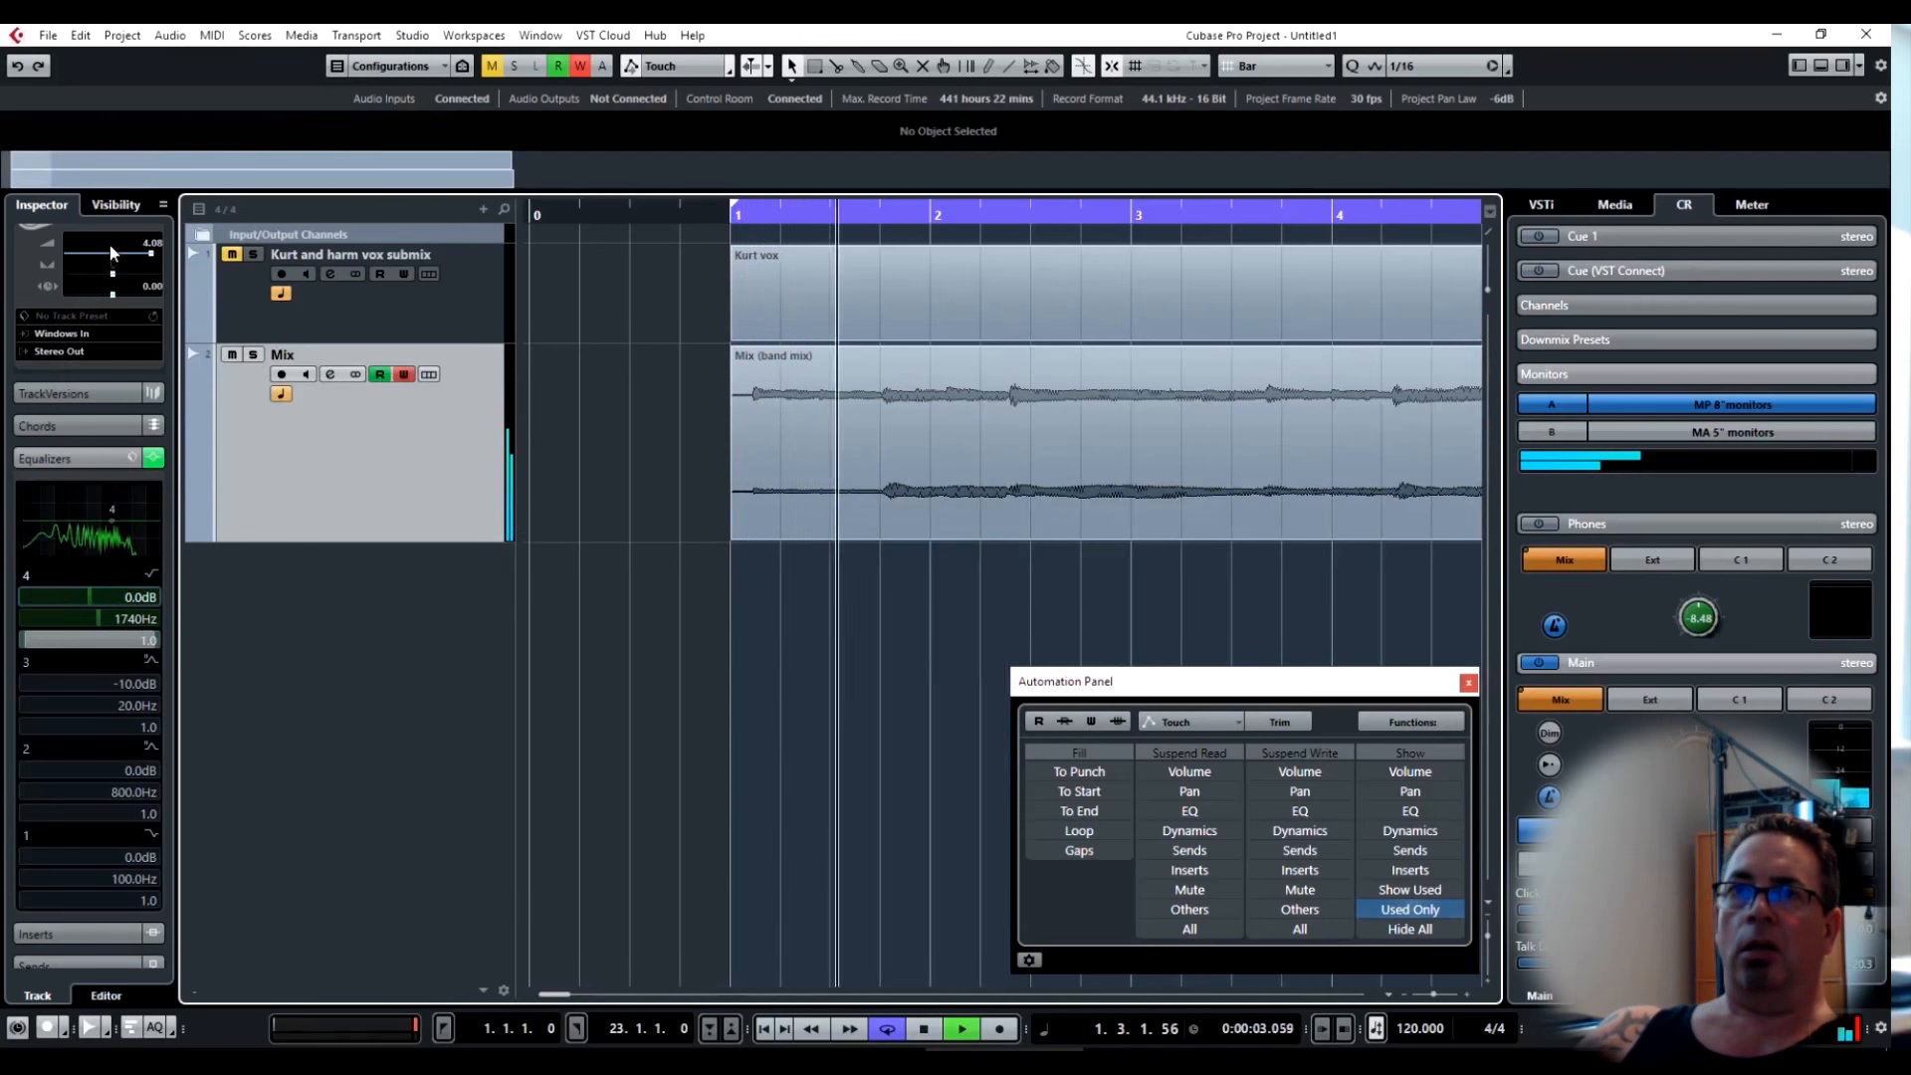
{"action": "mouse_move", "coordinate": [109, 245]}
{"action": "left_mouse_down"}
{"action": "mouse_move", "coordinate": [116, 341]}
{"action": "mouse_move", "coordinate": [159, 368]}
{"action": "mouse_move", "coordinate": [195, 474]}
{"action": "mouse_move", "coordinate": [169, 165]}
{"action": "left_mouse_up"}
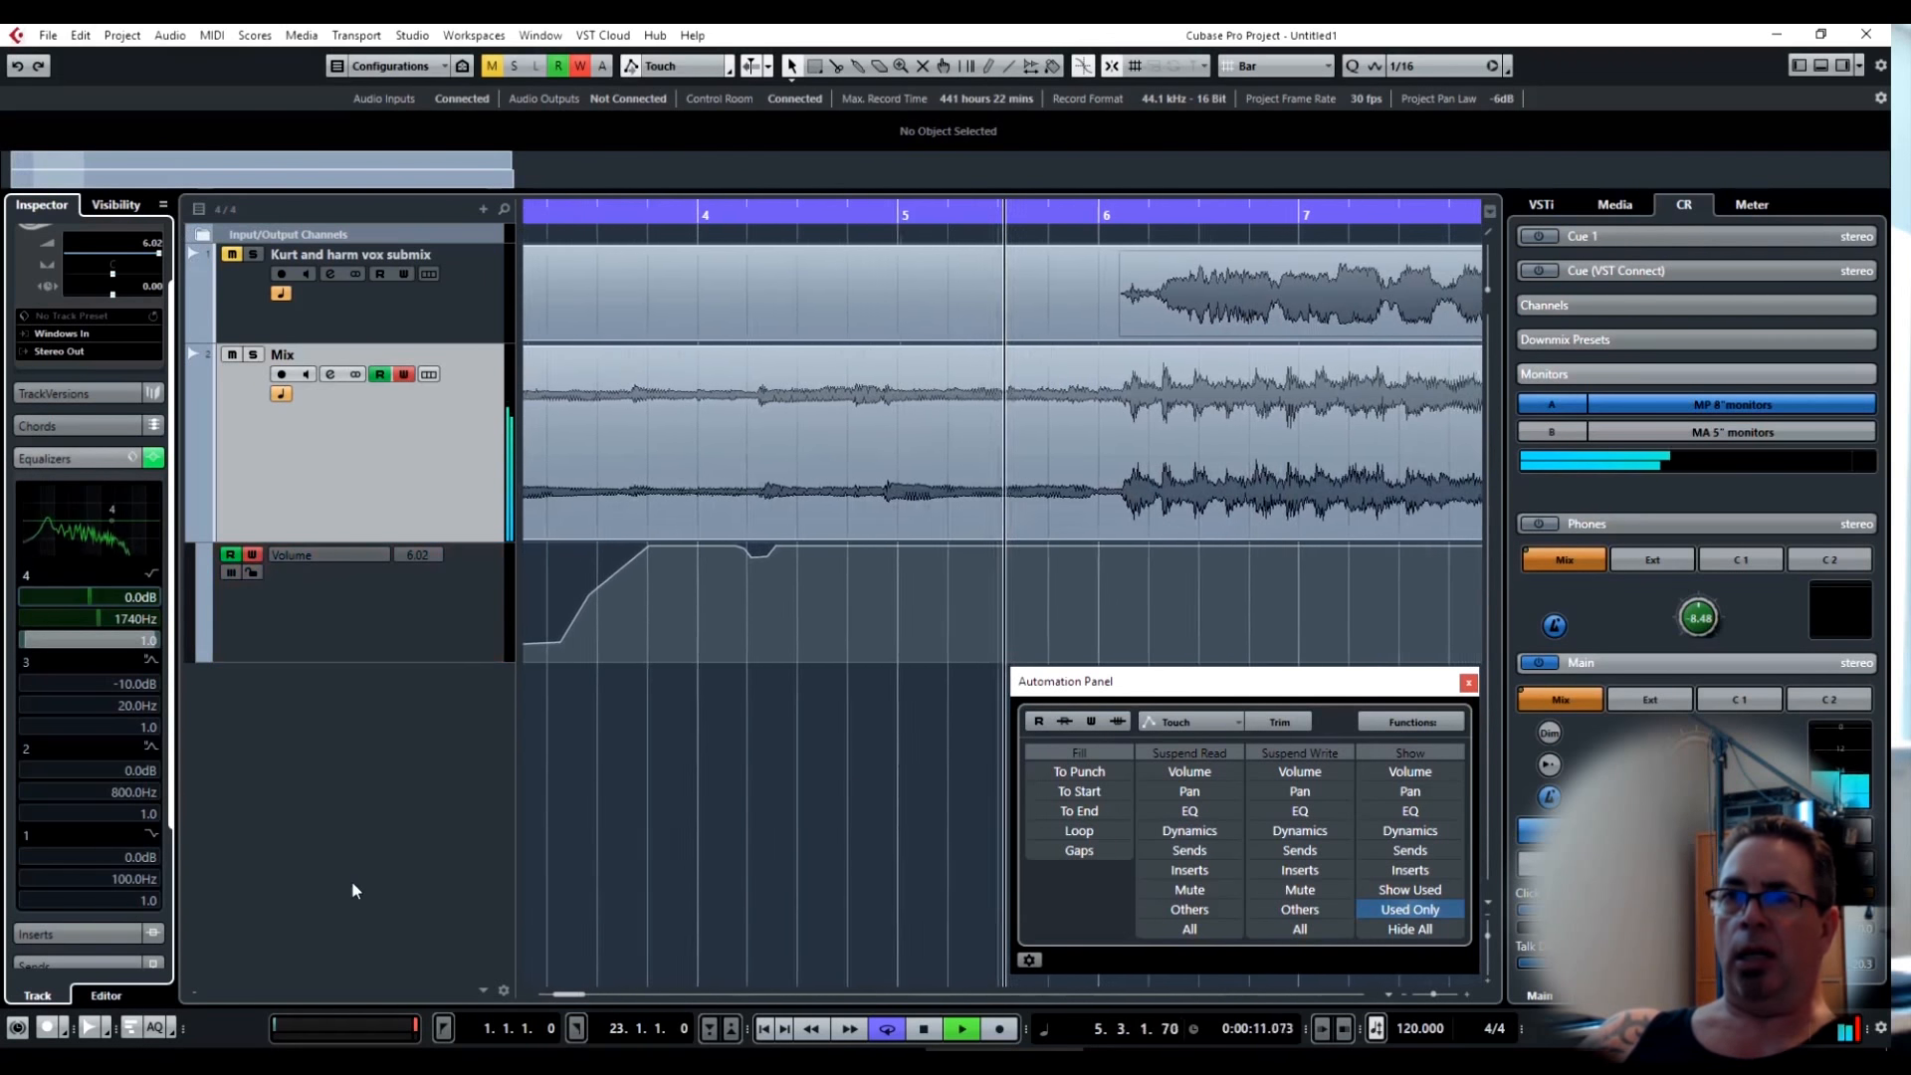
Replay from the start and overwrite the Mix volume, dipping to the minimum and ending at -3.04, stopping just past bar 6.
{"action": "key", "text": "Home"}
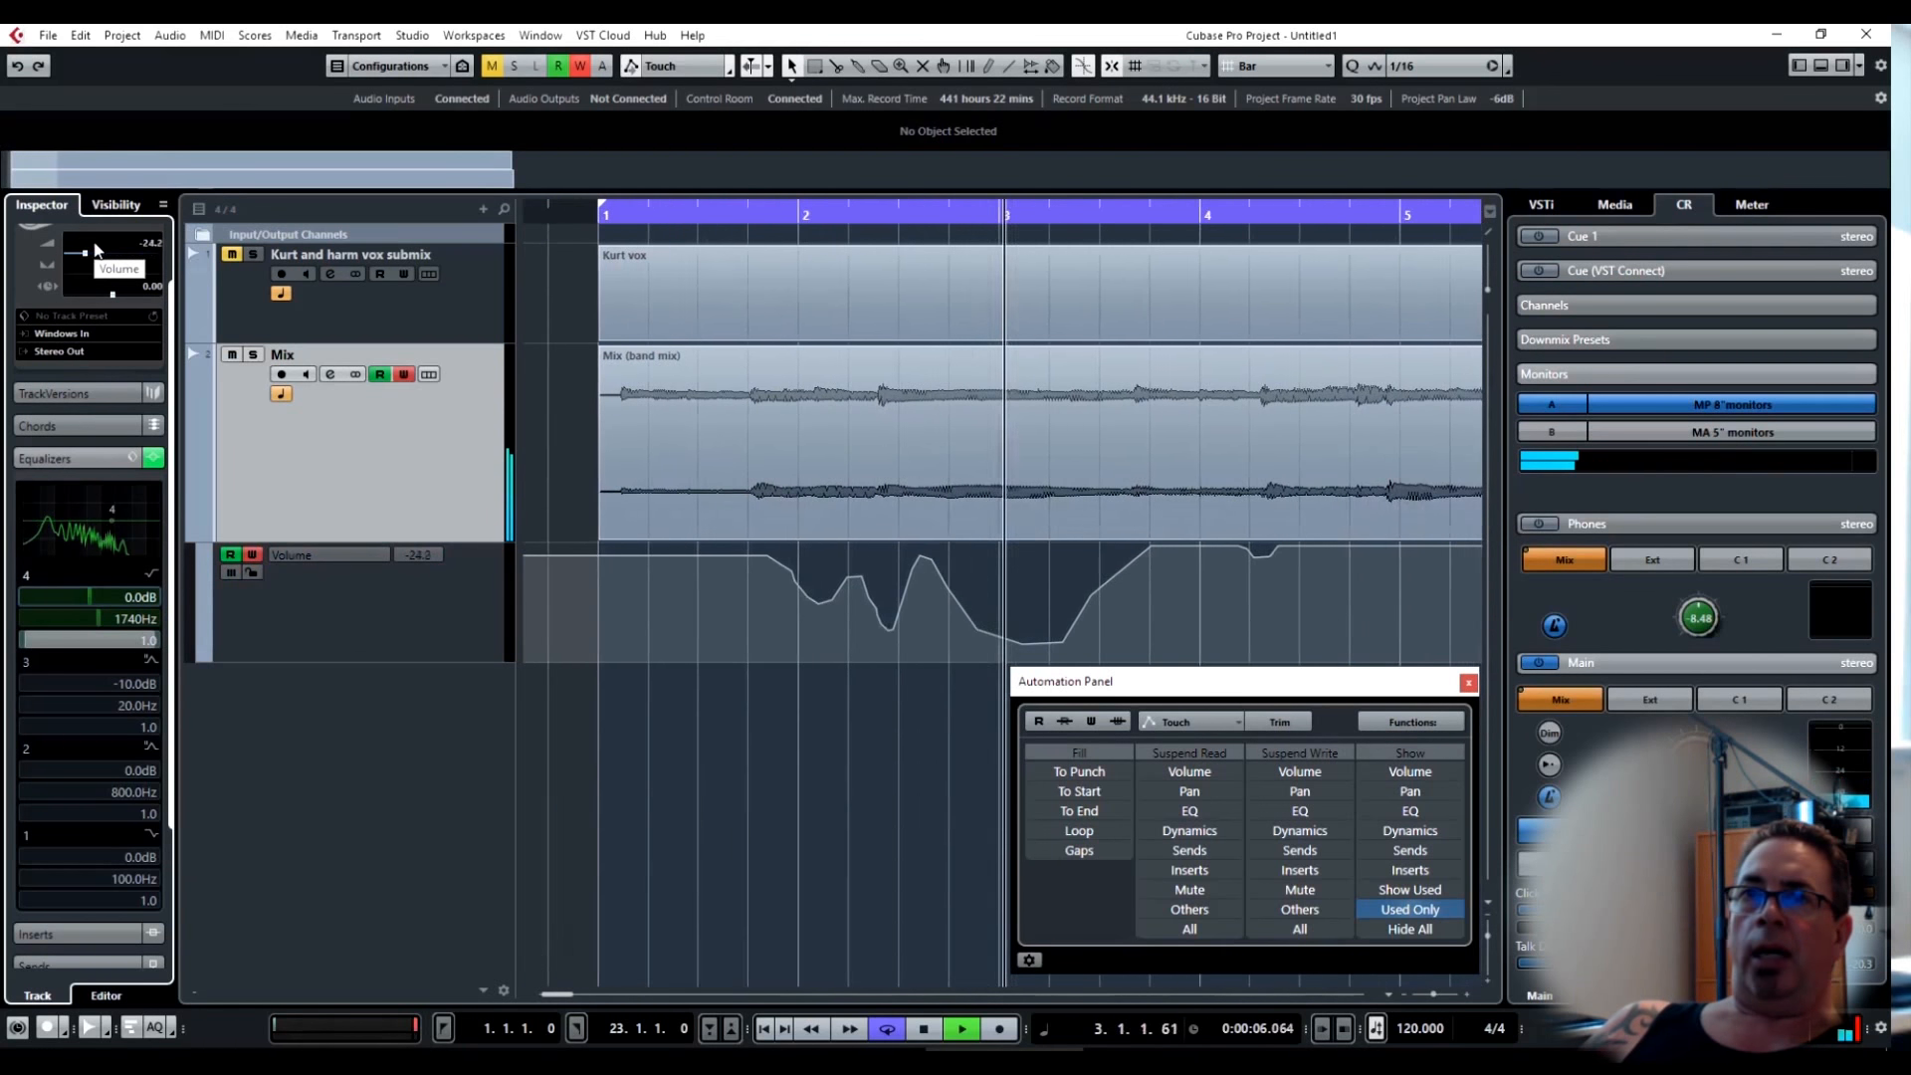
{"action": "mouse_move", "coordinate": [93, 241]}
{"action": "left_mouse_down"}
{"action": "mouse_move", "coordinate": [125, 403]}
{"action": "mouse_move", "coordinate": [113, 209]}
{"action": "left_mouse_up"}
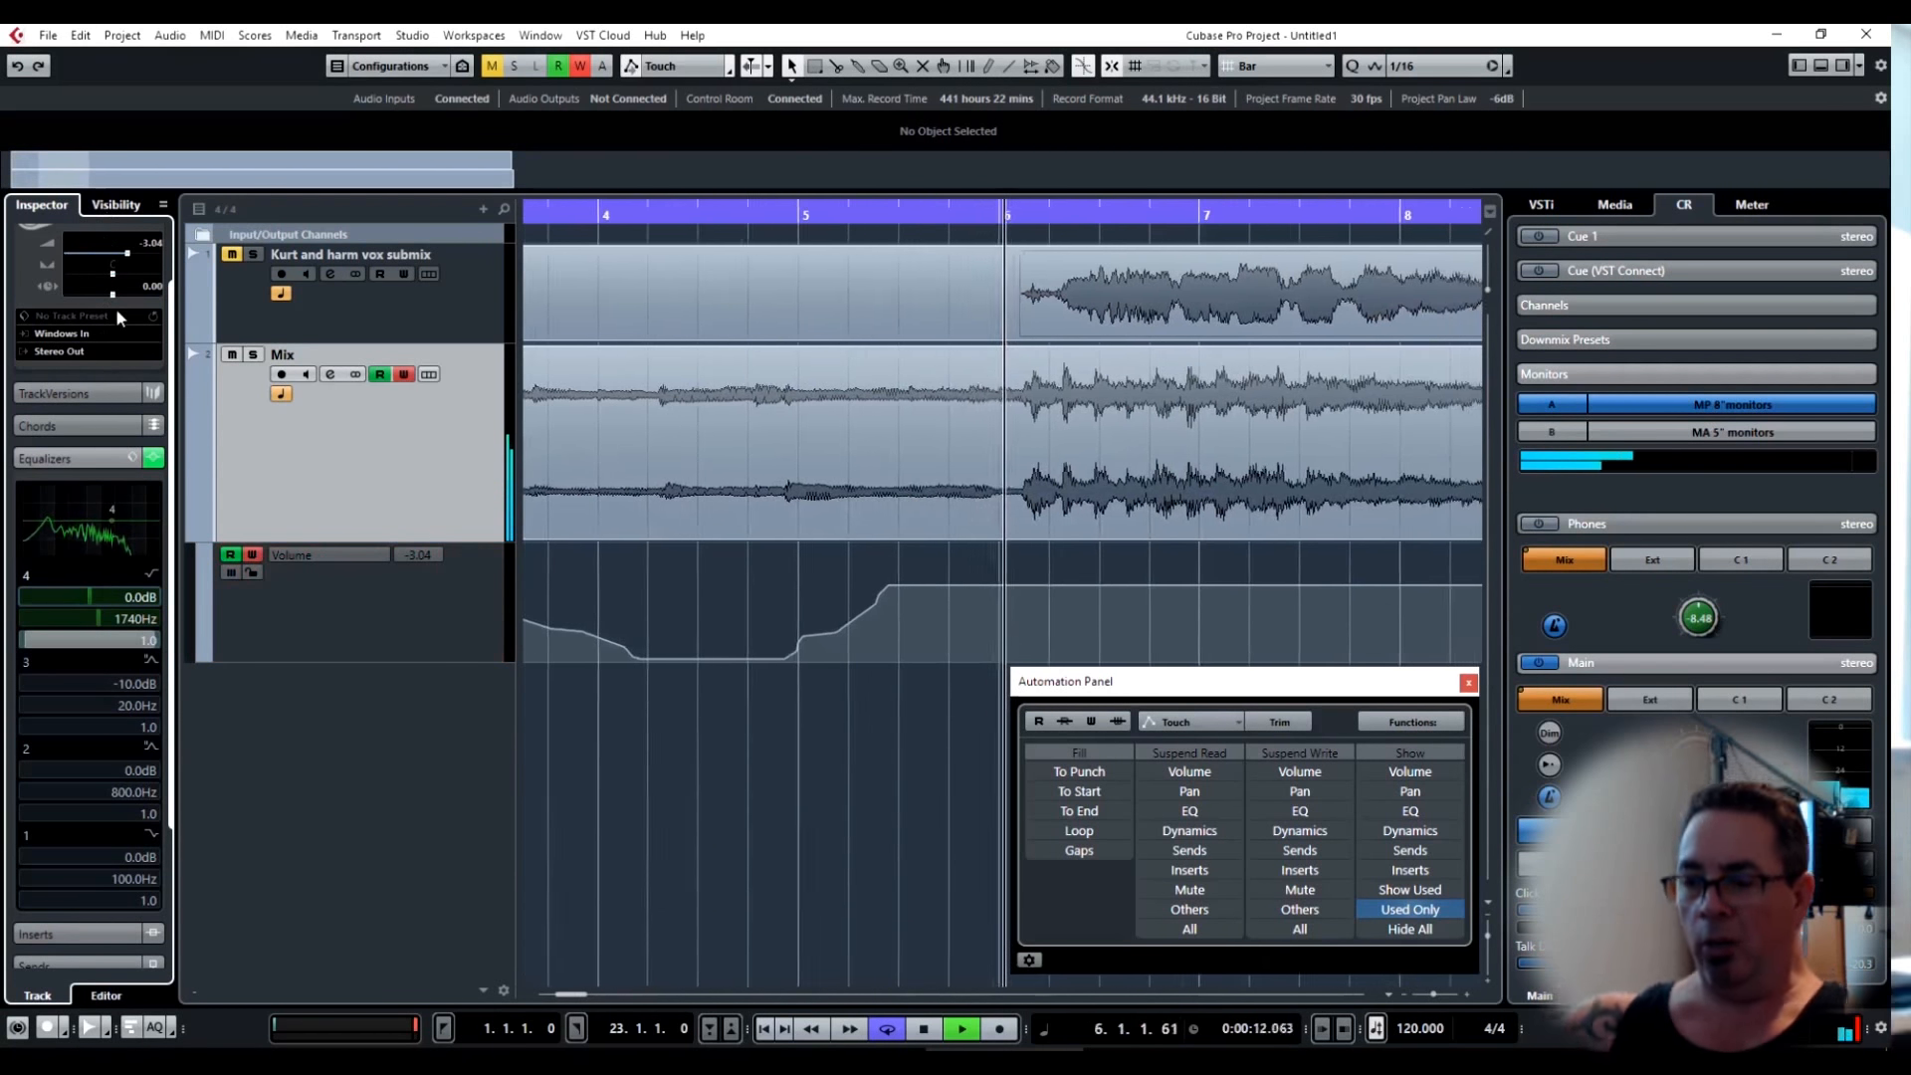
{"action": "key", "text": "space"}
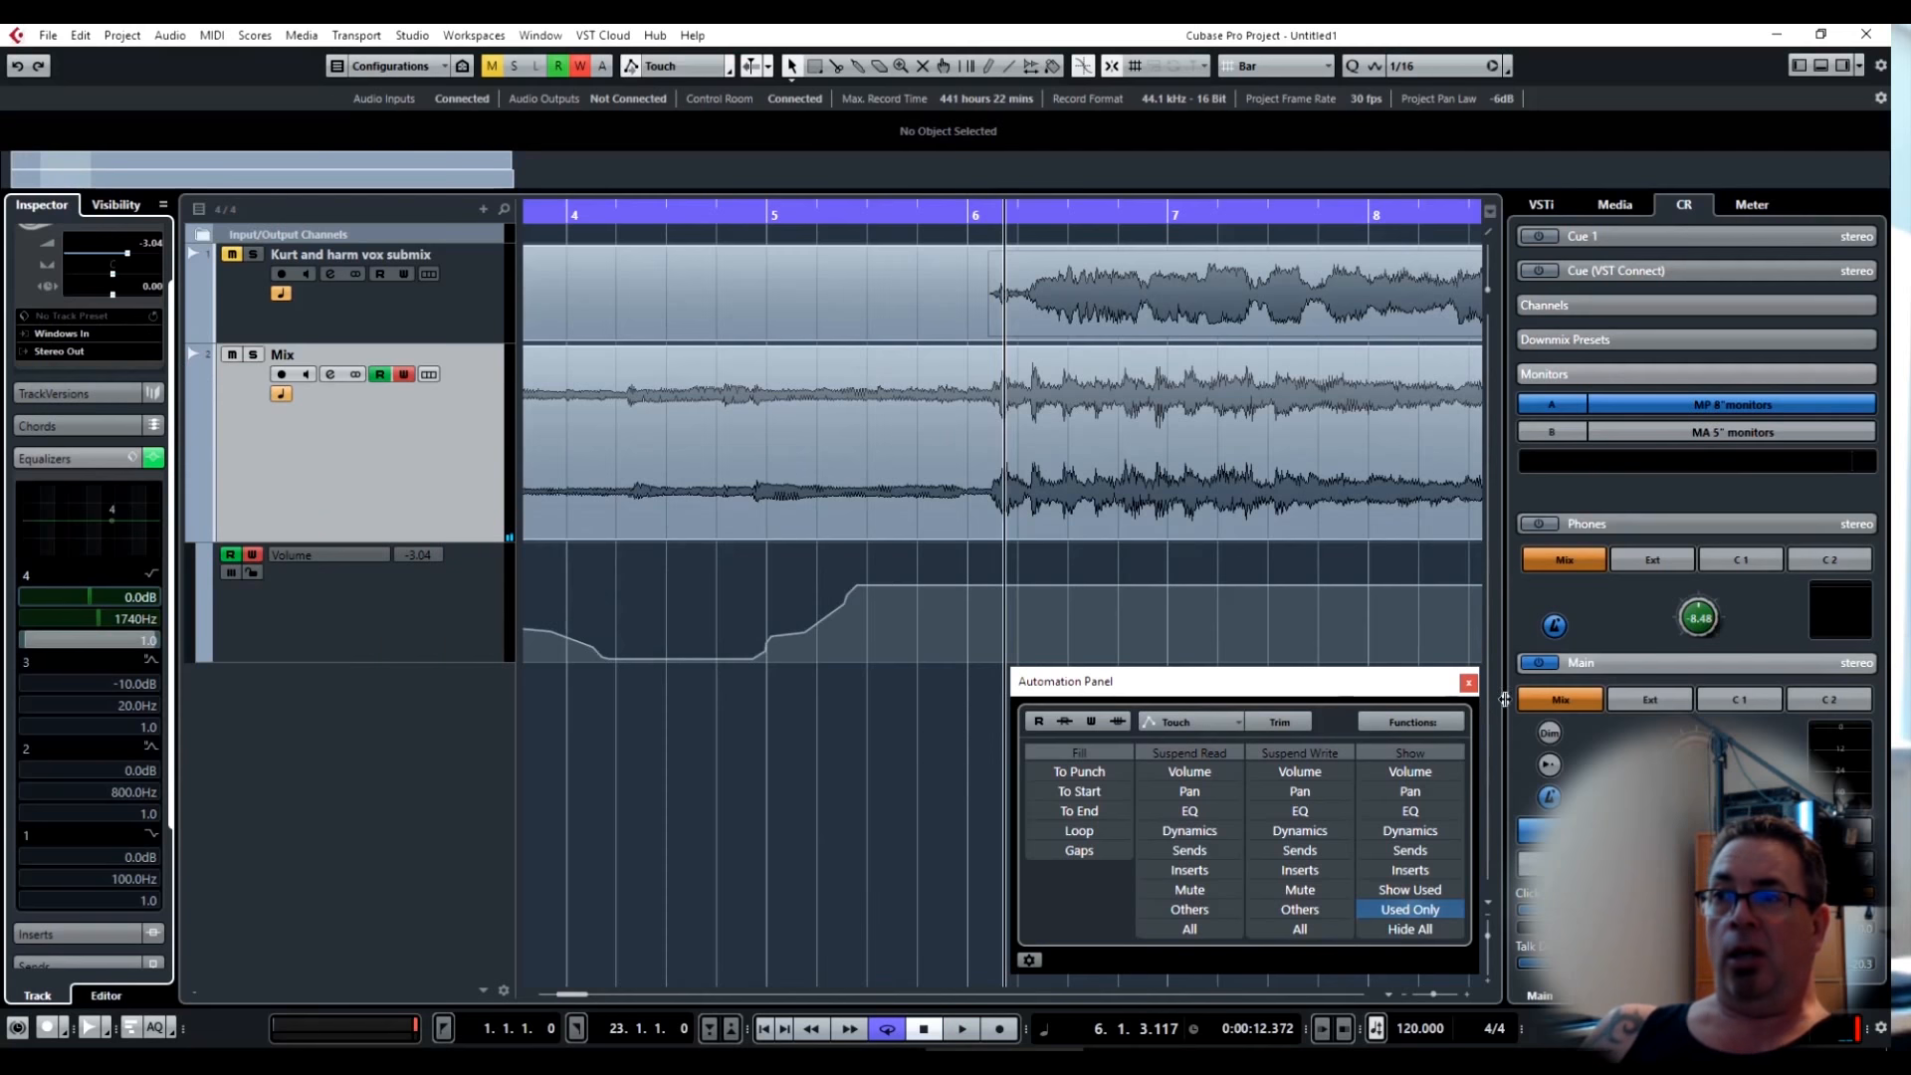
Set the Return Time to 10 in the automation settings.
{"action": "left_click", "coordinate": [1031, 961]}
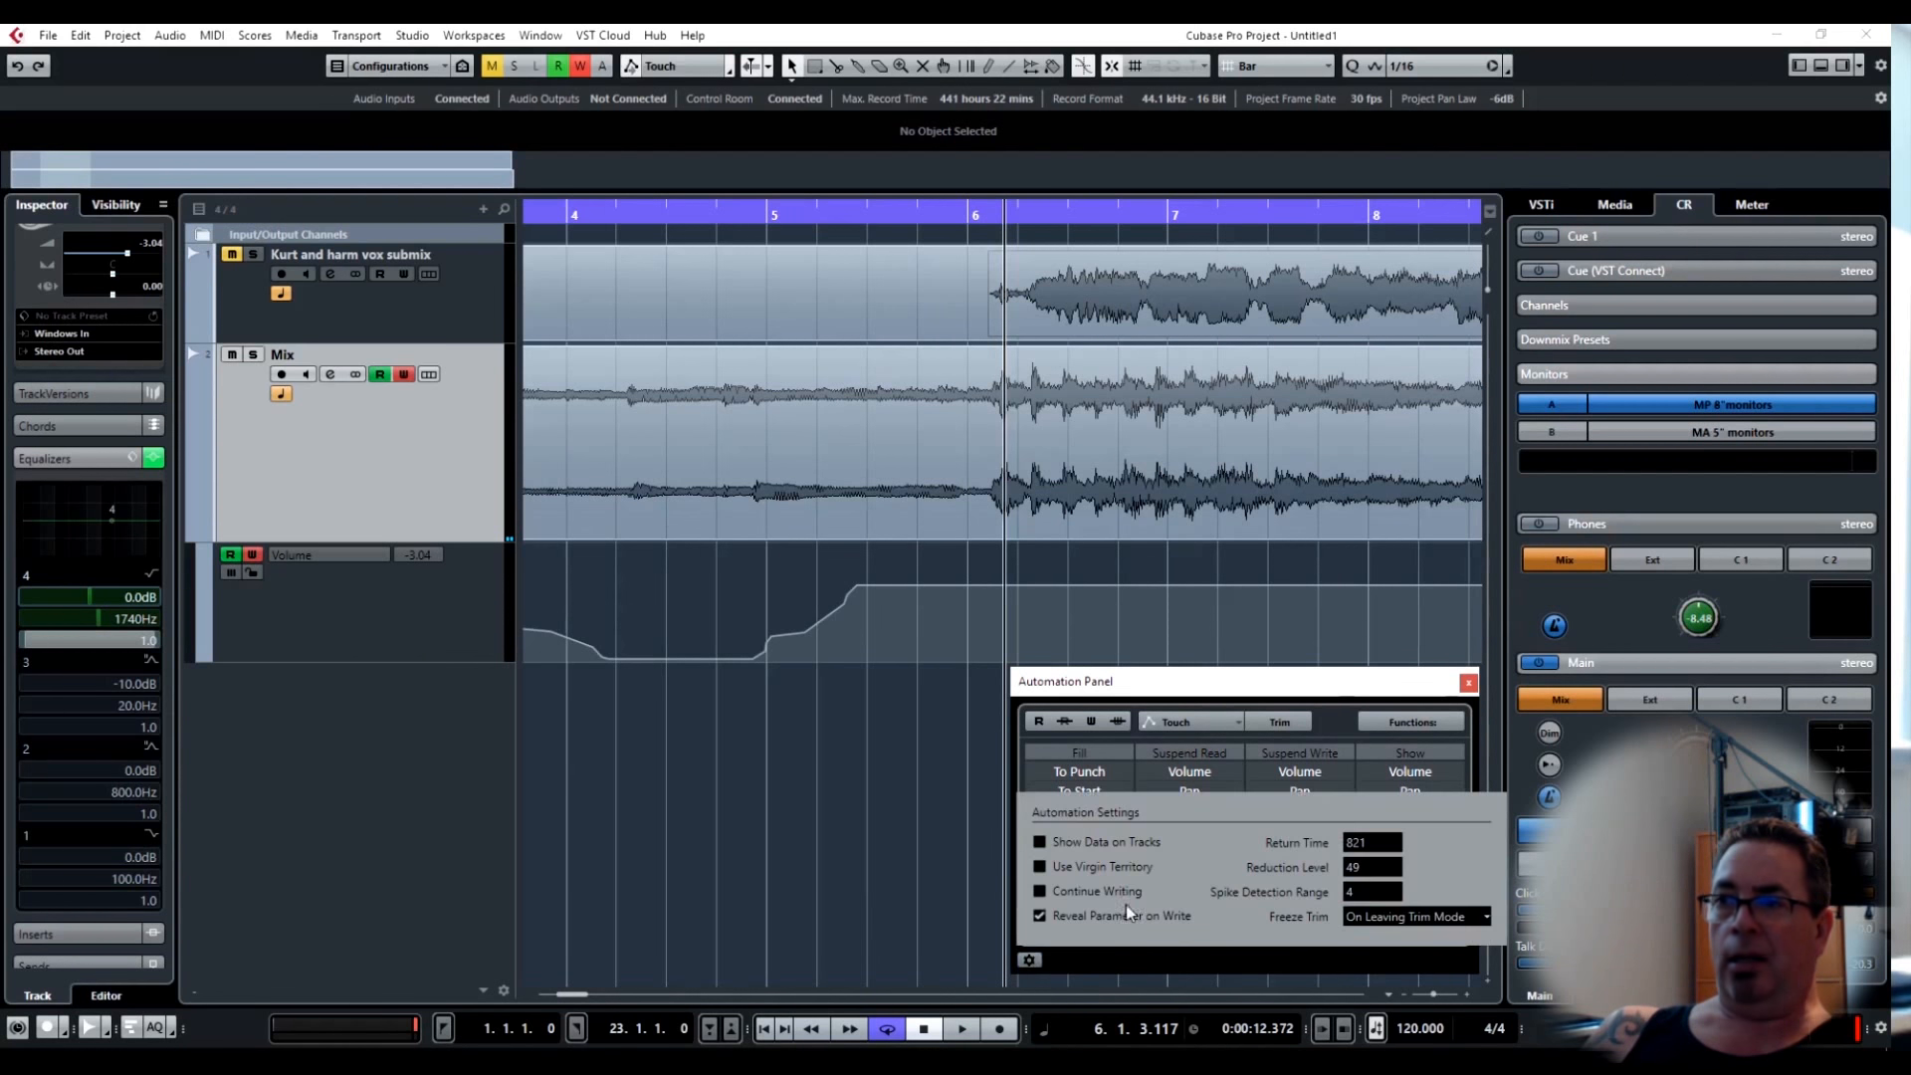
{"action": "double_click", "coordinate": [1354, 844]}
{"action": "type", "text": "10"}
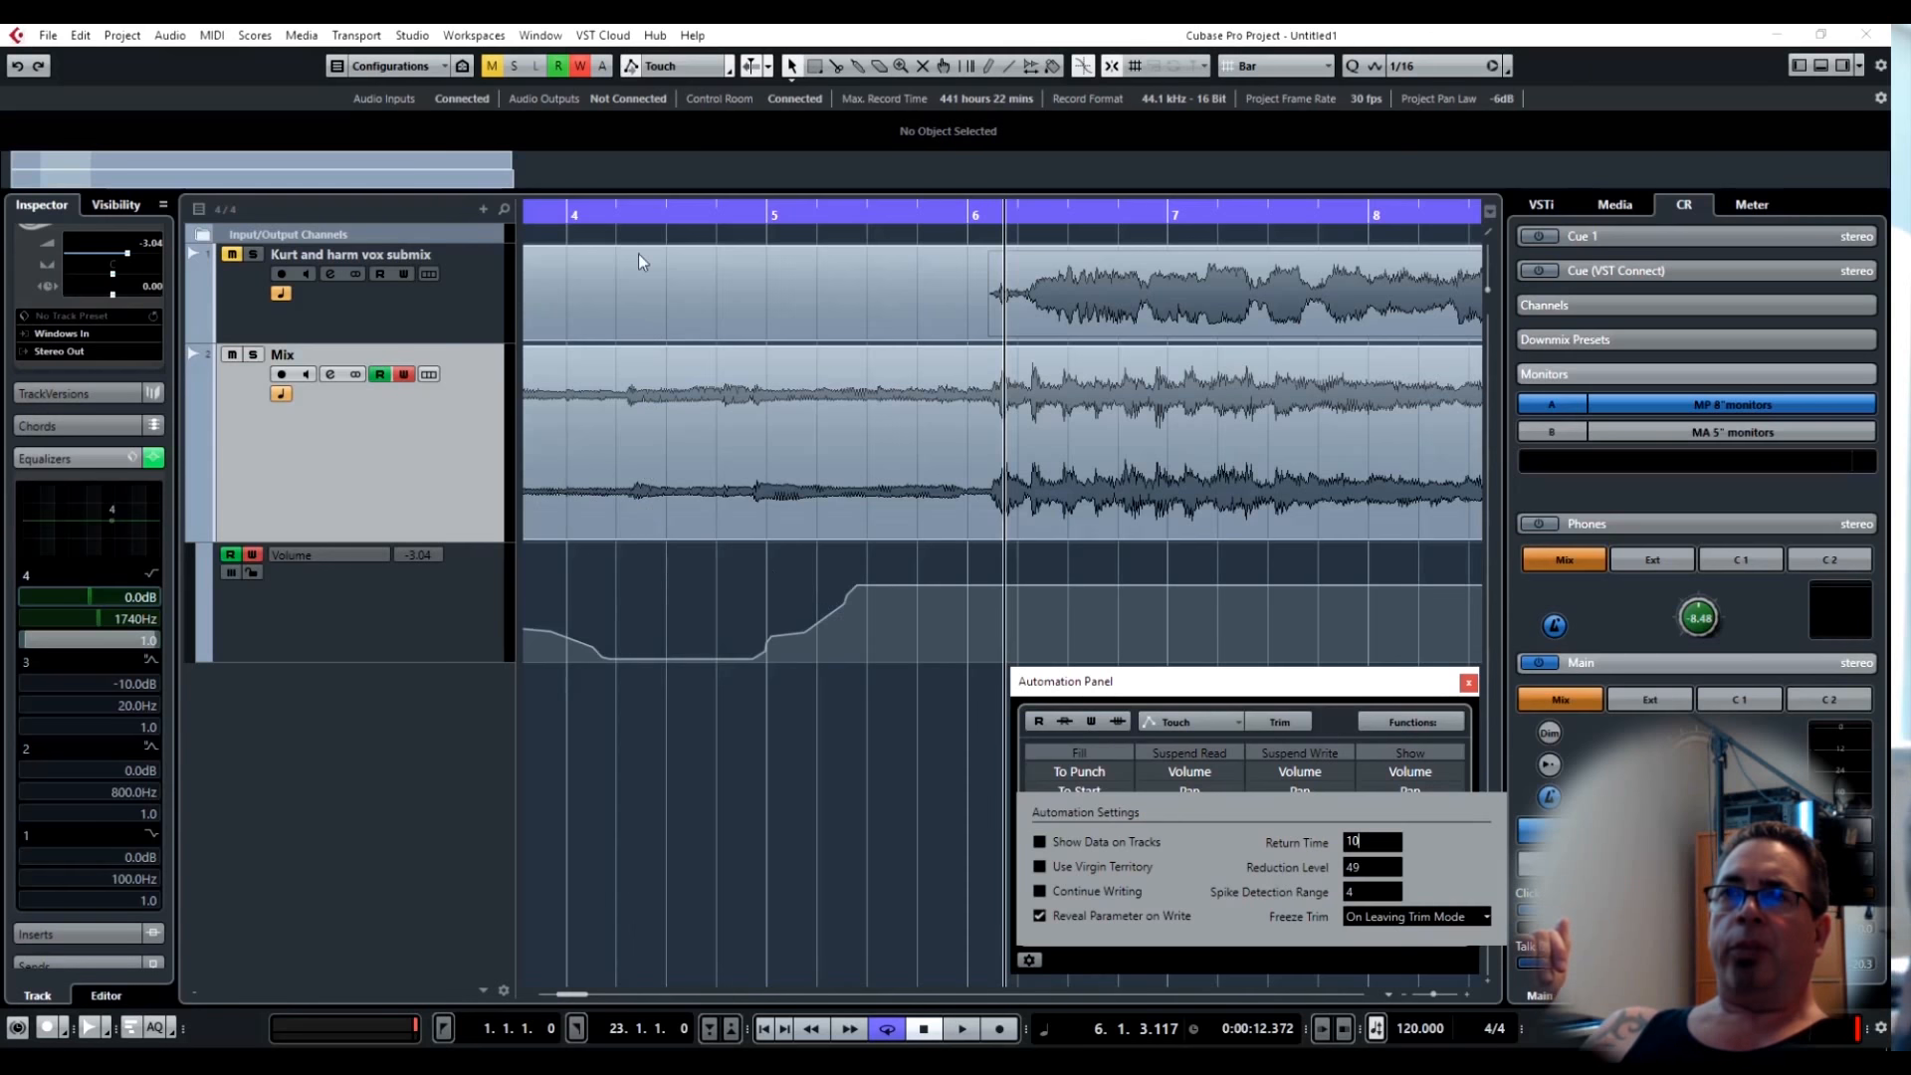
Draw a freehand zigzag Mix volume curve from about bar 4 to bar 7 and redraw its section up to just past bar 6.
{"action": "left_click", "coordinate": [986, 65]}
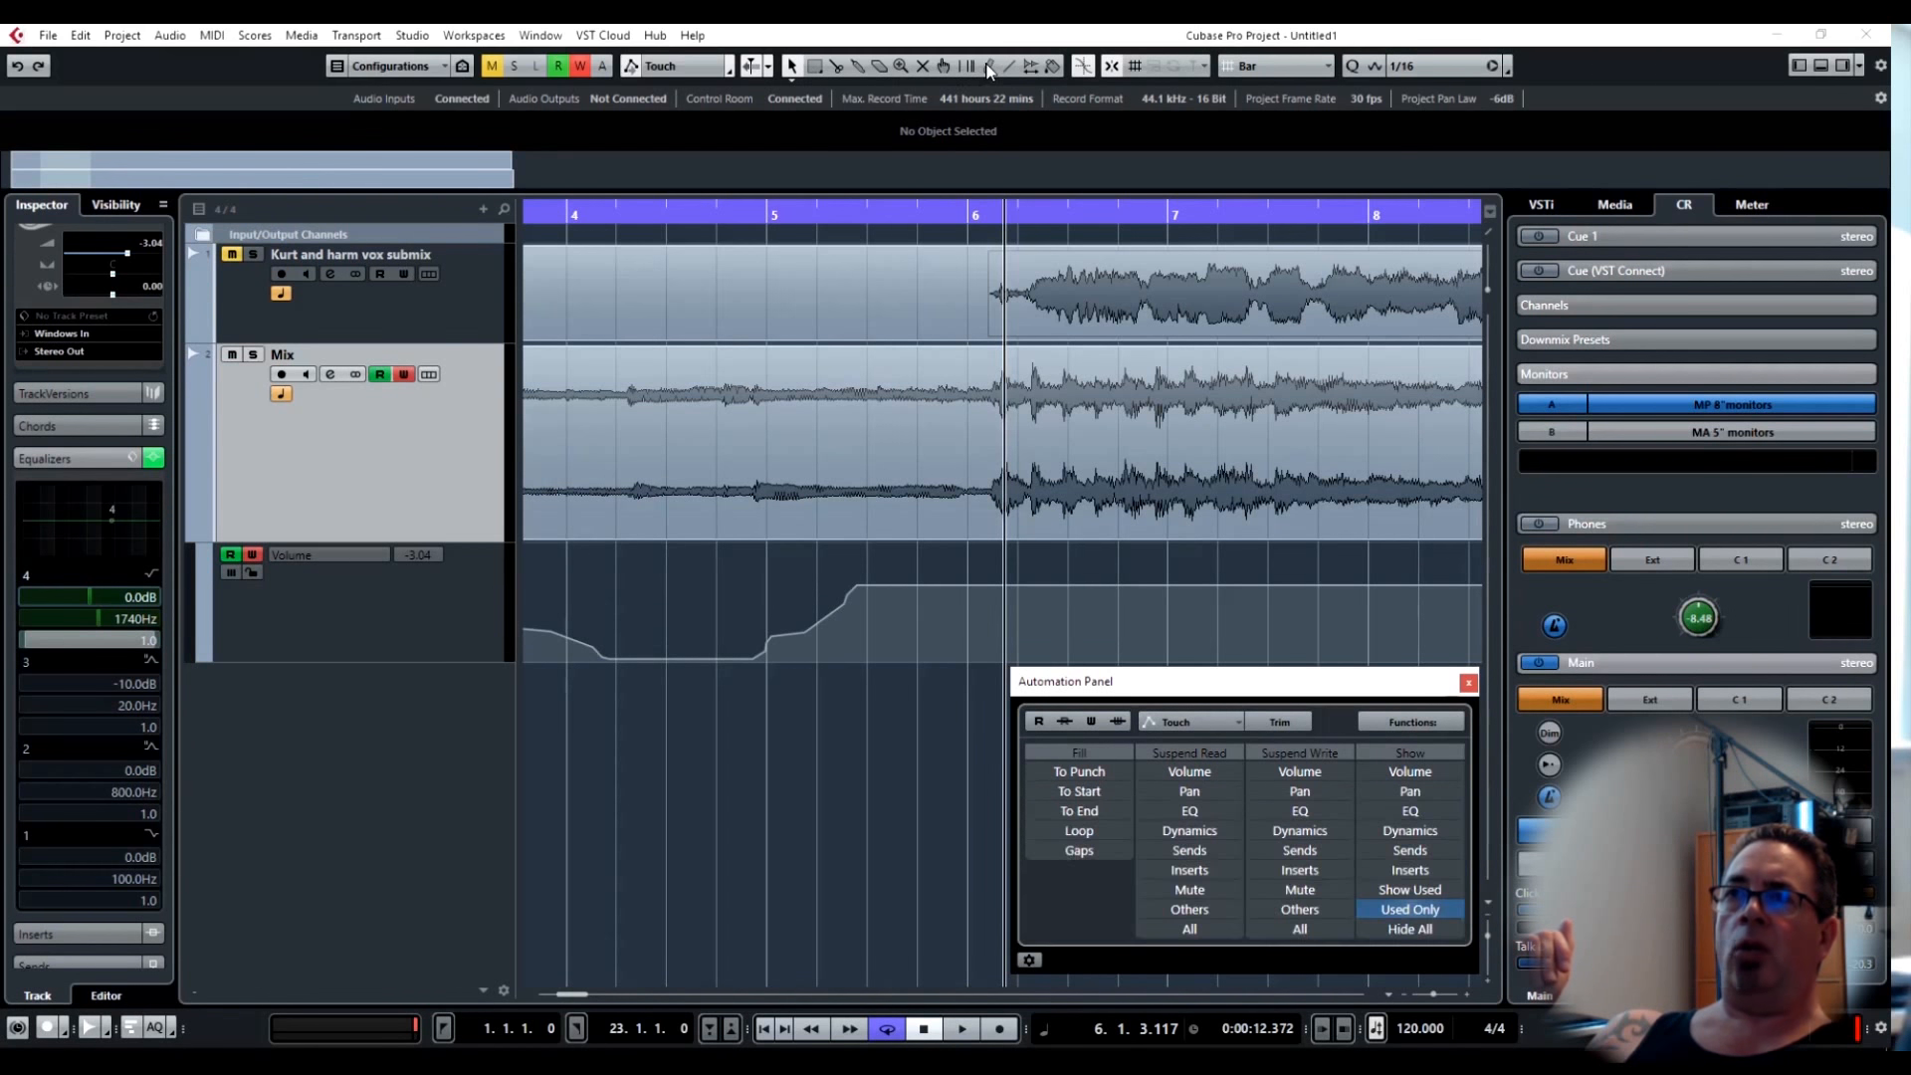
{"action": "left_click", "coordinate": [658, 612]}
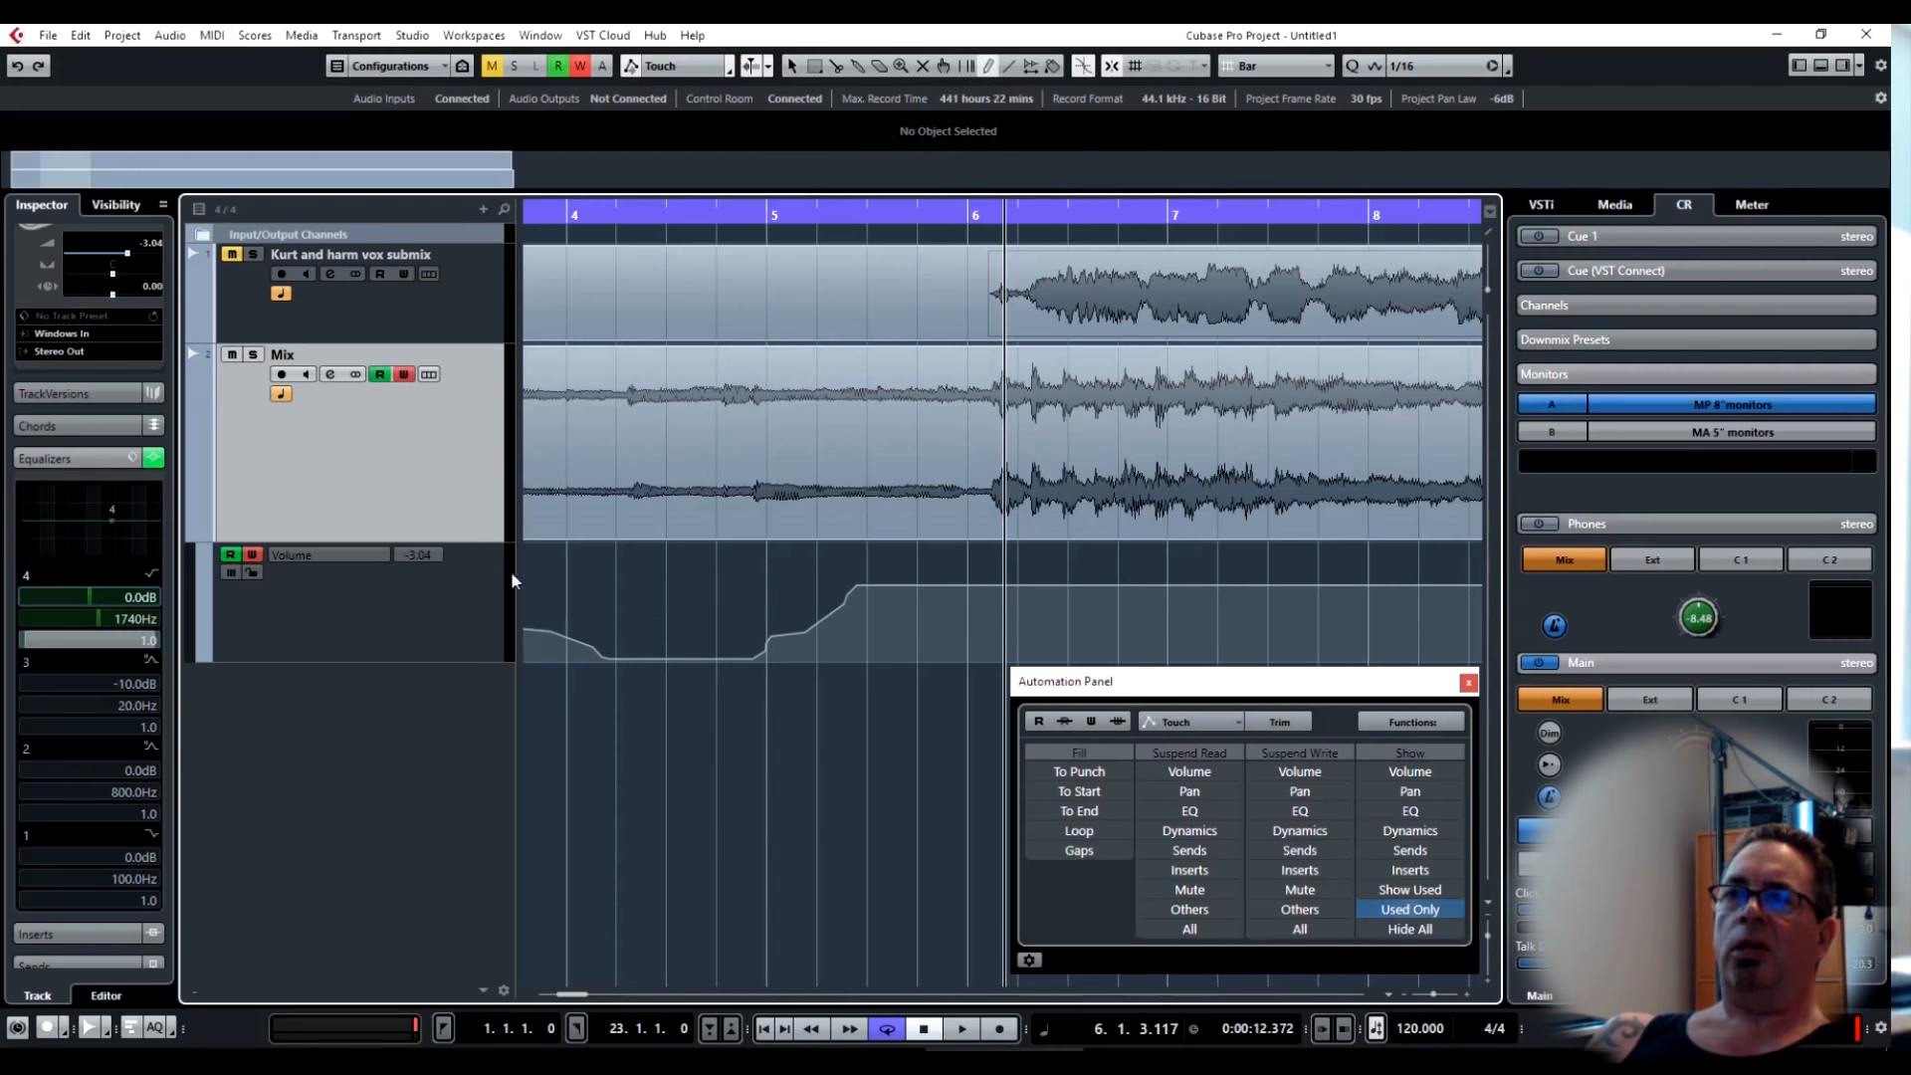
{"action": "mouse_move", "coordinate": [590, 546]}
{"action": "left_mouse_down"}
{"action": "mouse_move", "coordinate": [617, 607]}
{"action": "mouse_move", "coordinate": [689, 627]}
{"action": "mouse_move", "coordinate": [823, 597]}
{"action": "mouse_move", "coordinate": [884, 627]}
{"action": "mouse_move", "coordinate": [926, 582]}
{"action": "mouse_move", "coordinate": [985, 647]}
{"action": "mouse_move", "coordinate": [1057, 563]}
{"action": "mouse_move", "coordinate": [1083, 602]}
{"action": "mouse_move", "coordinate": [1134, 582]}
{"action": "mouse_move", "coordinate": [1194, 637]}
{"action": "mouse_move", "coordinate": [1204, 582]}
{"action": "left_mouse_up"}
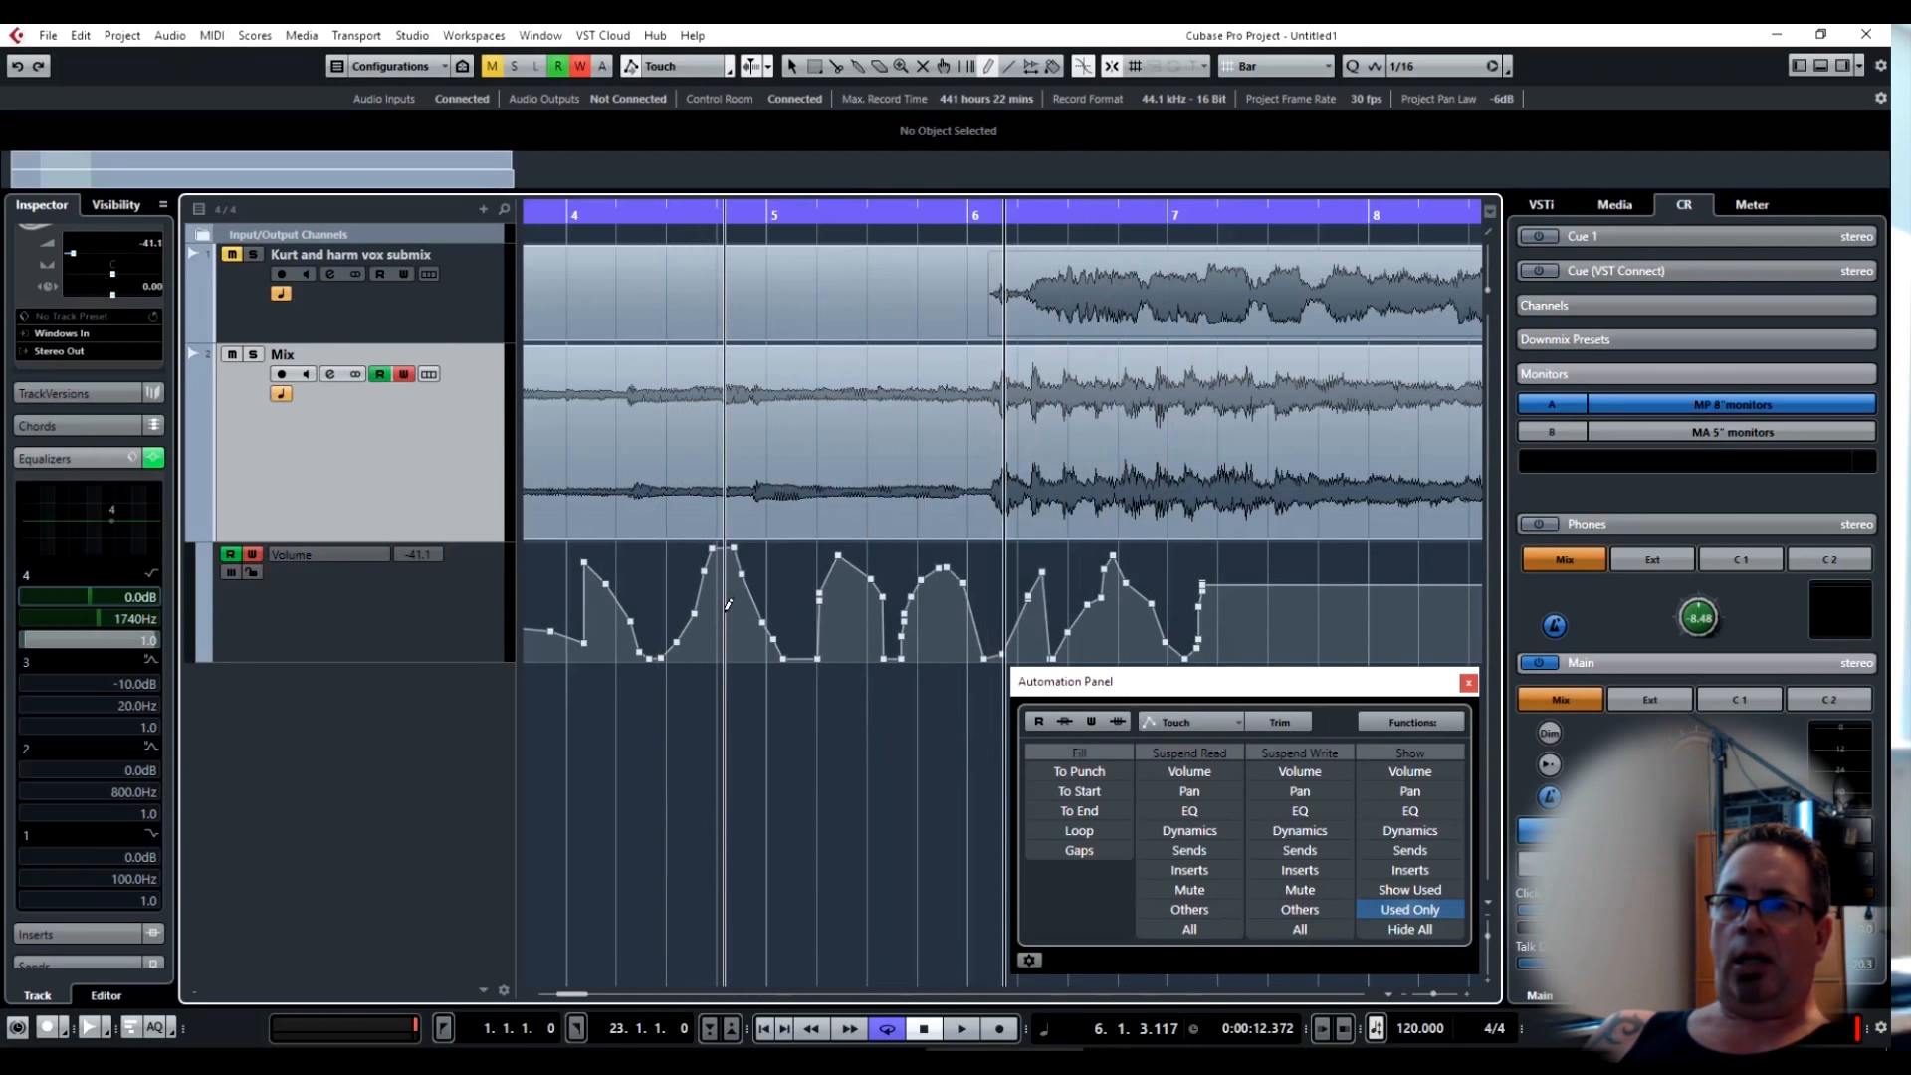
{"action": "mouse_move", "coordinate": [640, 652]}
{"action": "left_mouse_down"}
{"action": "mouse_move", "coordinate": [696, 583]}
{"action": "mouse_move", "coordinate": [786, 652]}
{"action": "mouse_move", "coordinate": [771, 592]}
{"action": "mouse_move", "coordinate": [899, 661]}
{"action": "mouse_move", "coordinate": [958, 547]}
{"action": "mouse_move", "coordinate": [1005, 563]}
{"action": "mouse_move", "coordinate": [1011, 597]}
{"action": "left_mouse_up"}
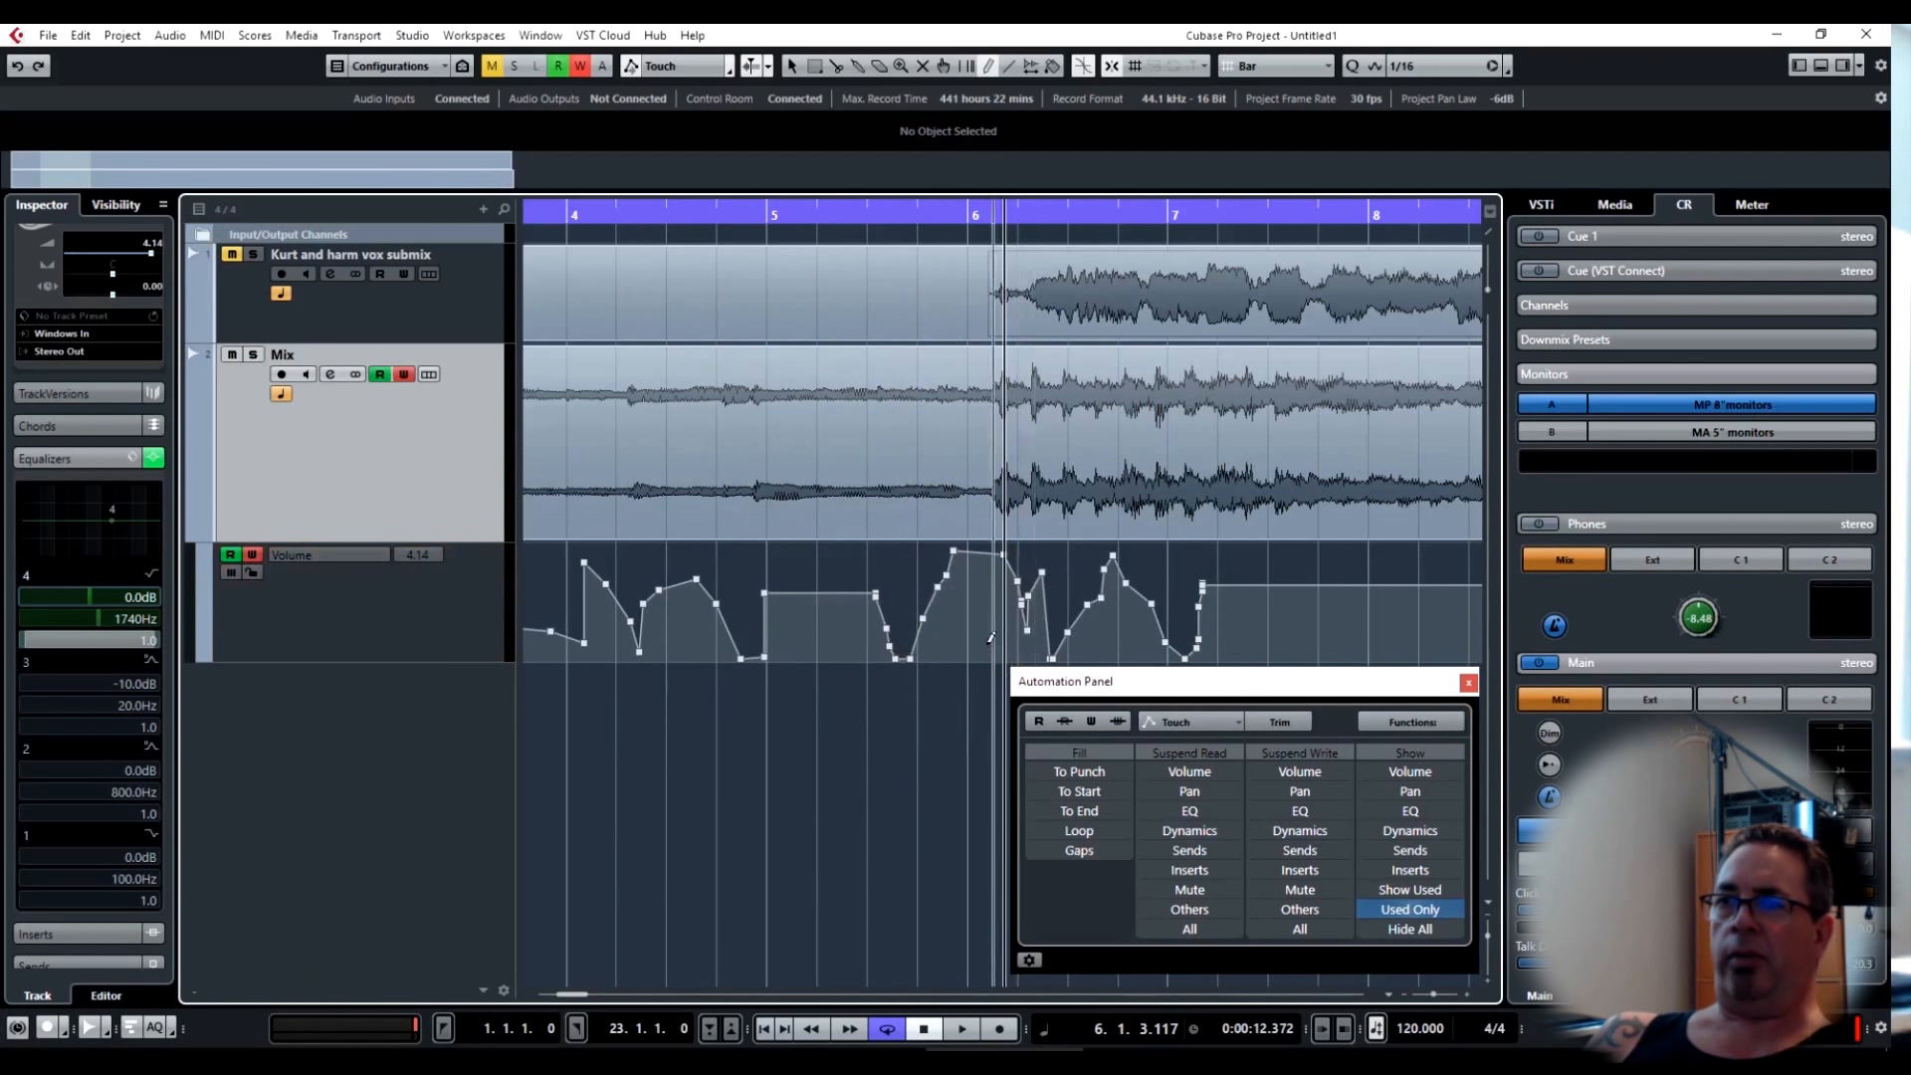
With the Reduction Level at 100, redraw the freehand zigzag Mix volume curve from just before bar 4 to about bar 7.
{"action": "left_click", "coordinate": [1032, 961]}
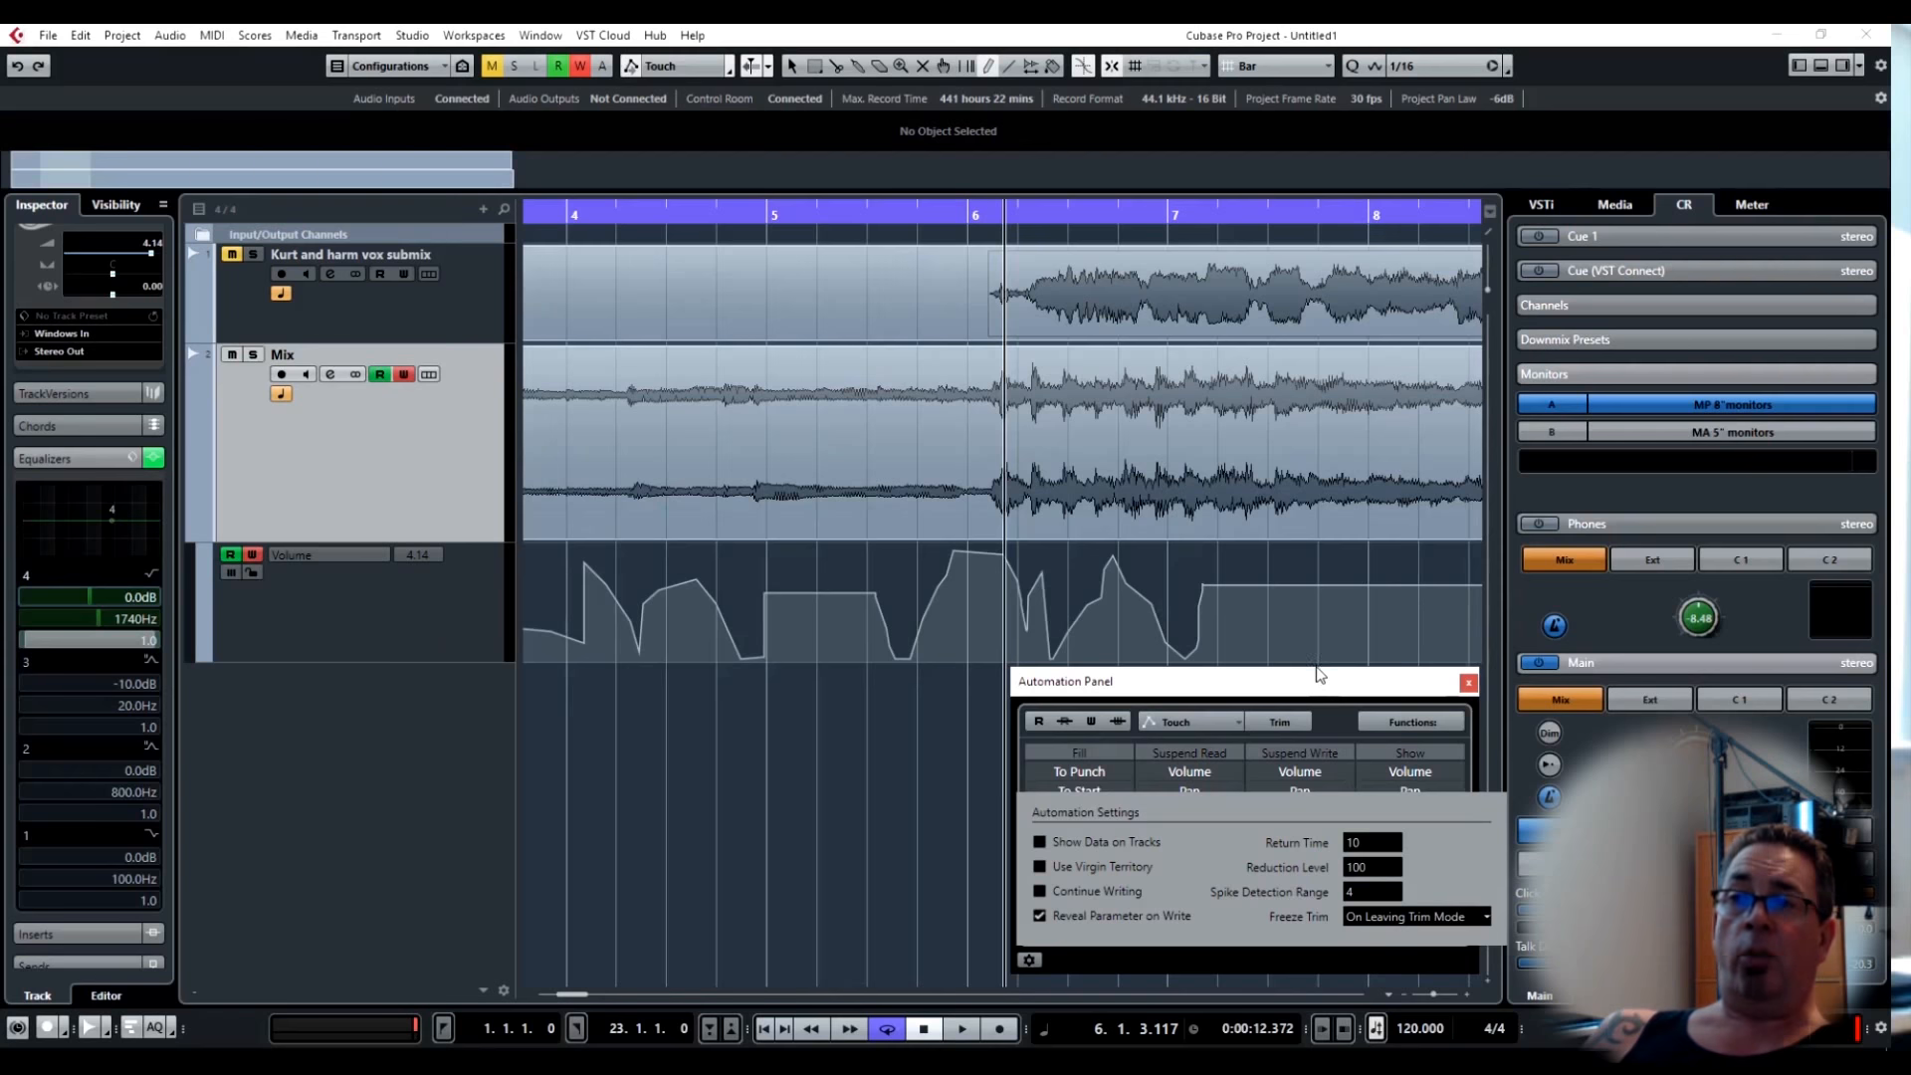
{"action": "left_click", "coordinate": [884, 689]}
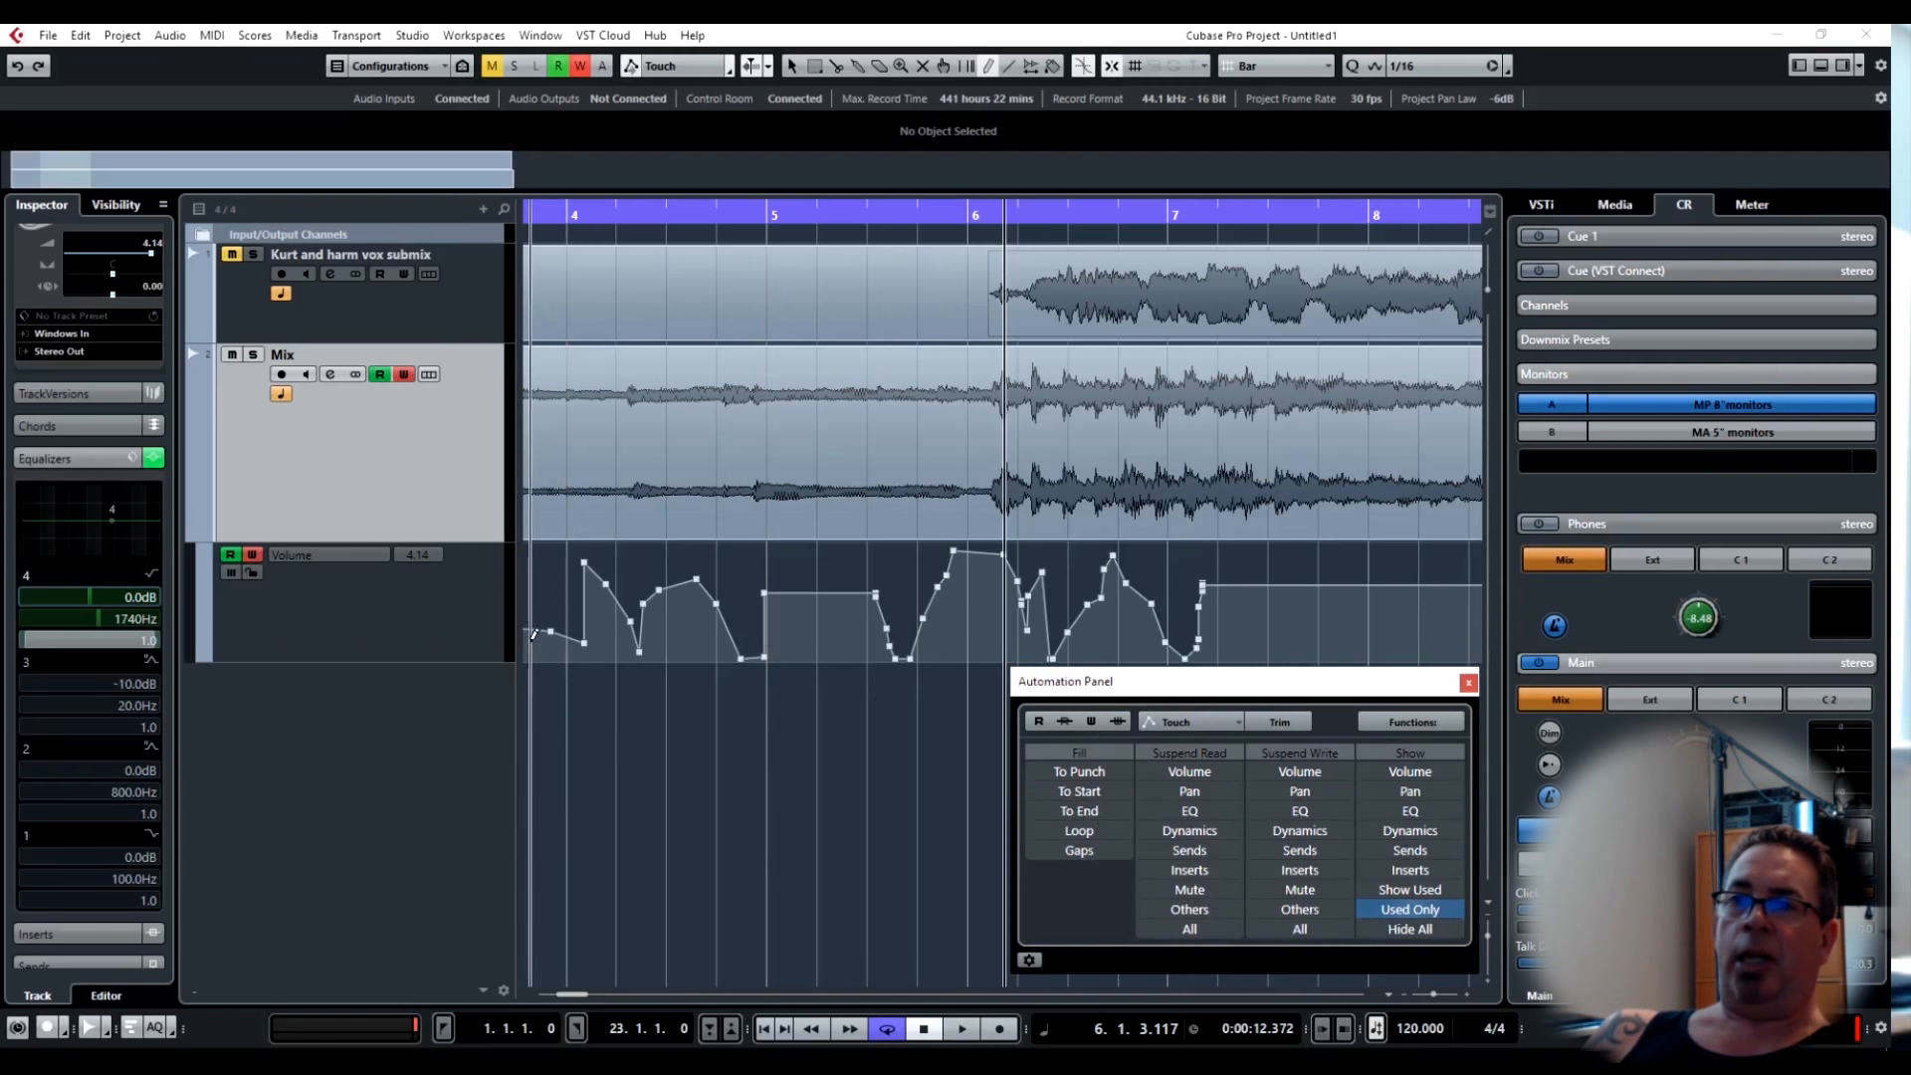
{"action": "mouse_move", "coordinate": [541, 647]}
{"action": "left_mouse_down"}
{"action": "mouse_move", "coordinate": [610, 577]}
{"action": "mouse_move", "coordinate": [669, 657]}
{"action": "mouse_move", "coordinate": [729, 562]}
{"action": "mouse_move", "coordinate": [772, 655]}
{"action": "mouse_move", "coordinate": [838, 595]}
{"action": "mouse_move", "coordinate": [896, 649]}
{"action": "mouse_move", "coordinate": [945, 577]}
{"action": "mouse_move", "coordinate": [981, 597]}
{"action": "mouse_move", "coordinate": [1040, 555]}
{"action": "mouse_move", "coordinate": [1090, 642]}
{"action": "mouse_move", "coordinate": [1155, 572]}
{"action": "mouse_move", "coordinate": [1184, 657]}
{"action": "left_mouse_up"}
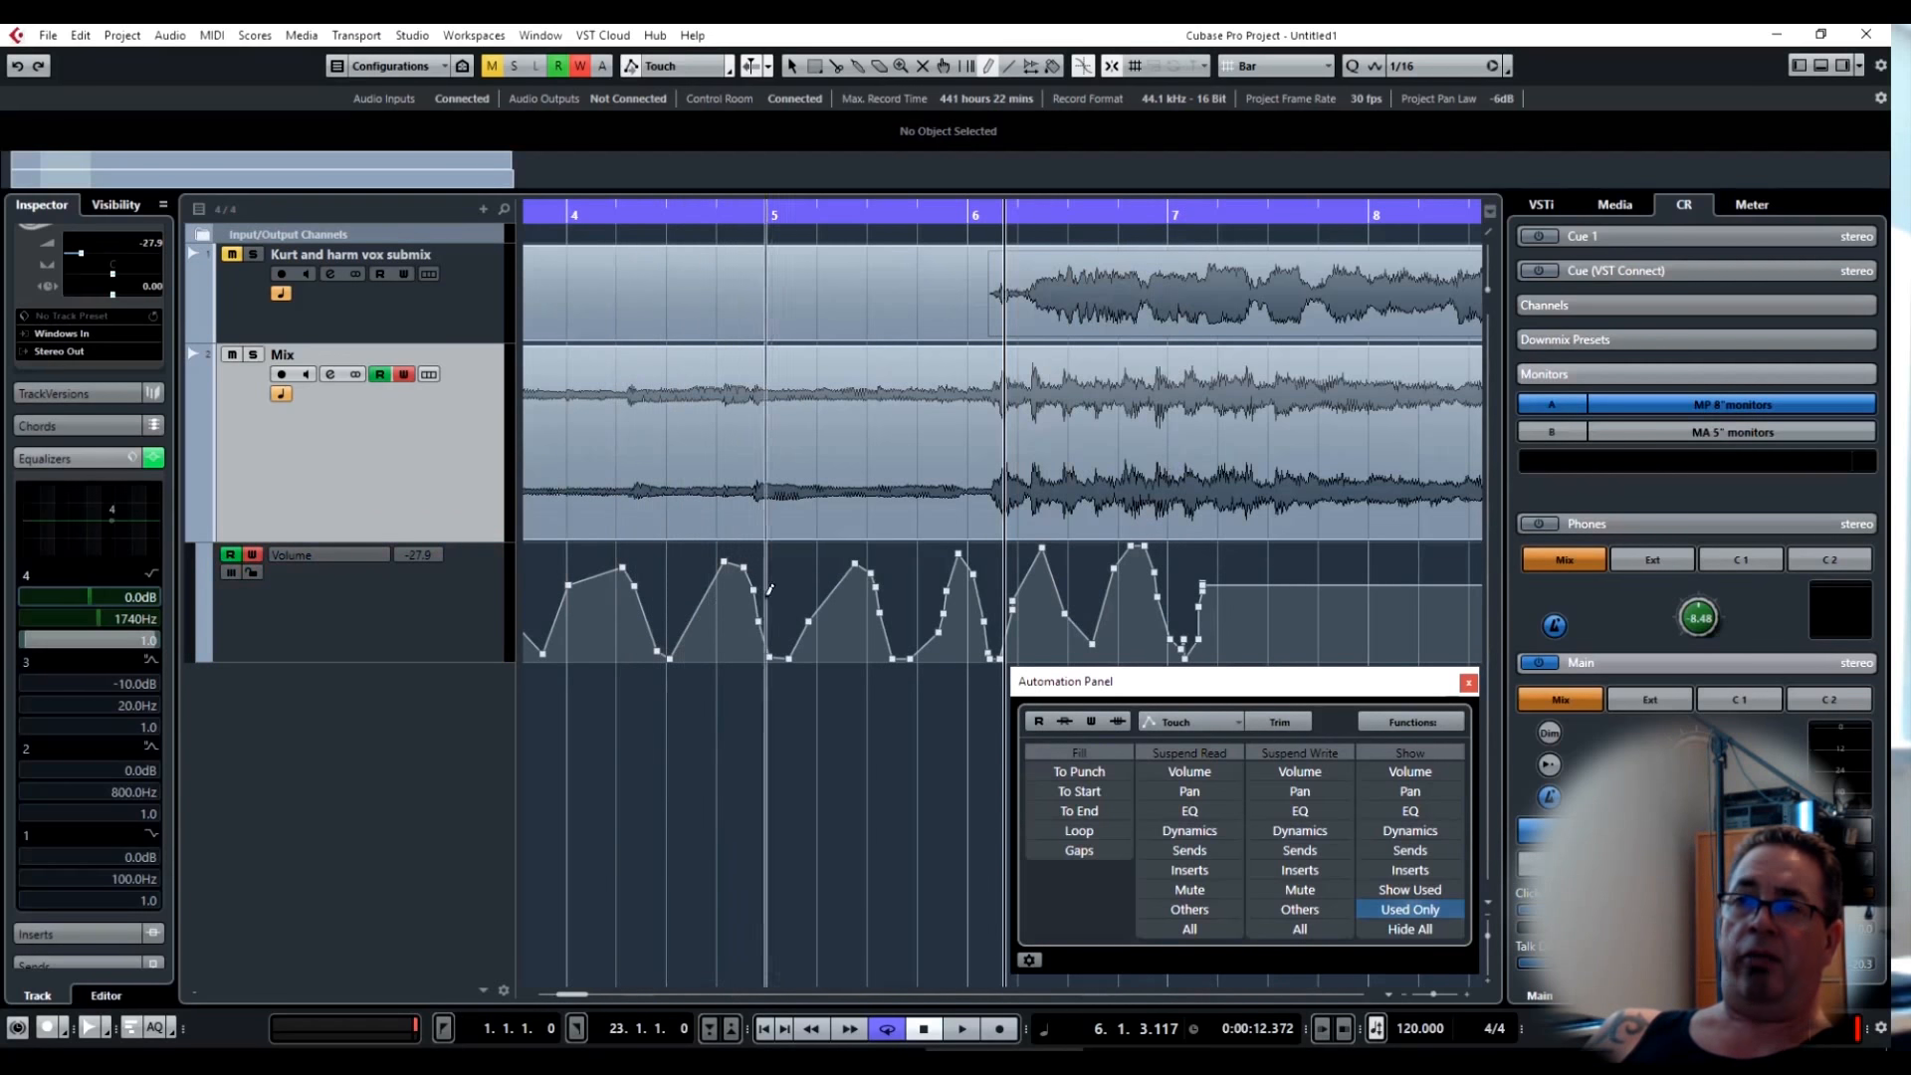
With the Return Time set to 41 and the Reduction Level to 0, redraw the Mix volume curve freehand from bar 4 to bar 6.
{"action": "left_click", "coordinate": [1037, 953]}
{"action": "left_click", "coordinate": [1035, 958]}
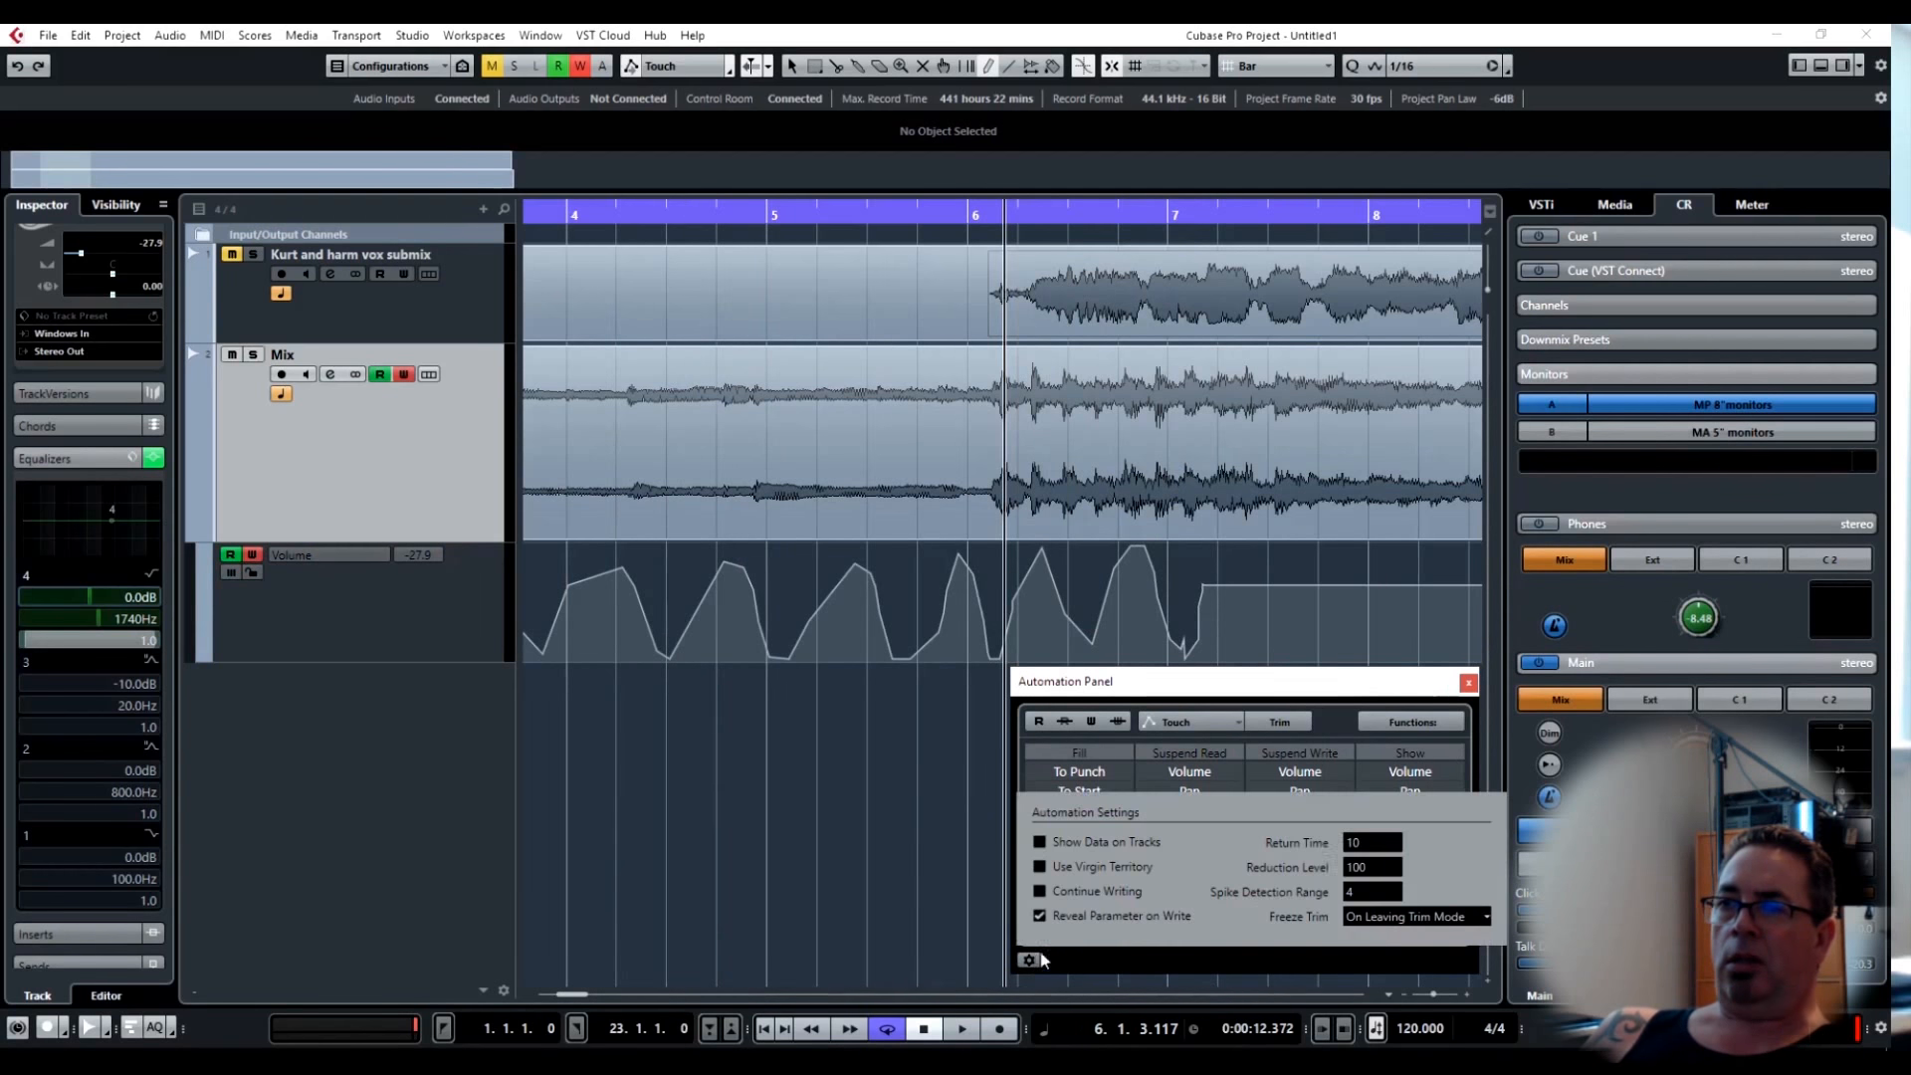
{"action": "left_click", "coordinate": [1364, 849]}
{"action": "key", "text": "BackSpace"}
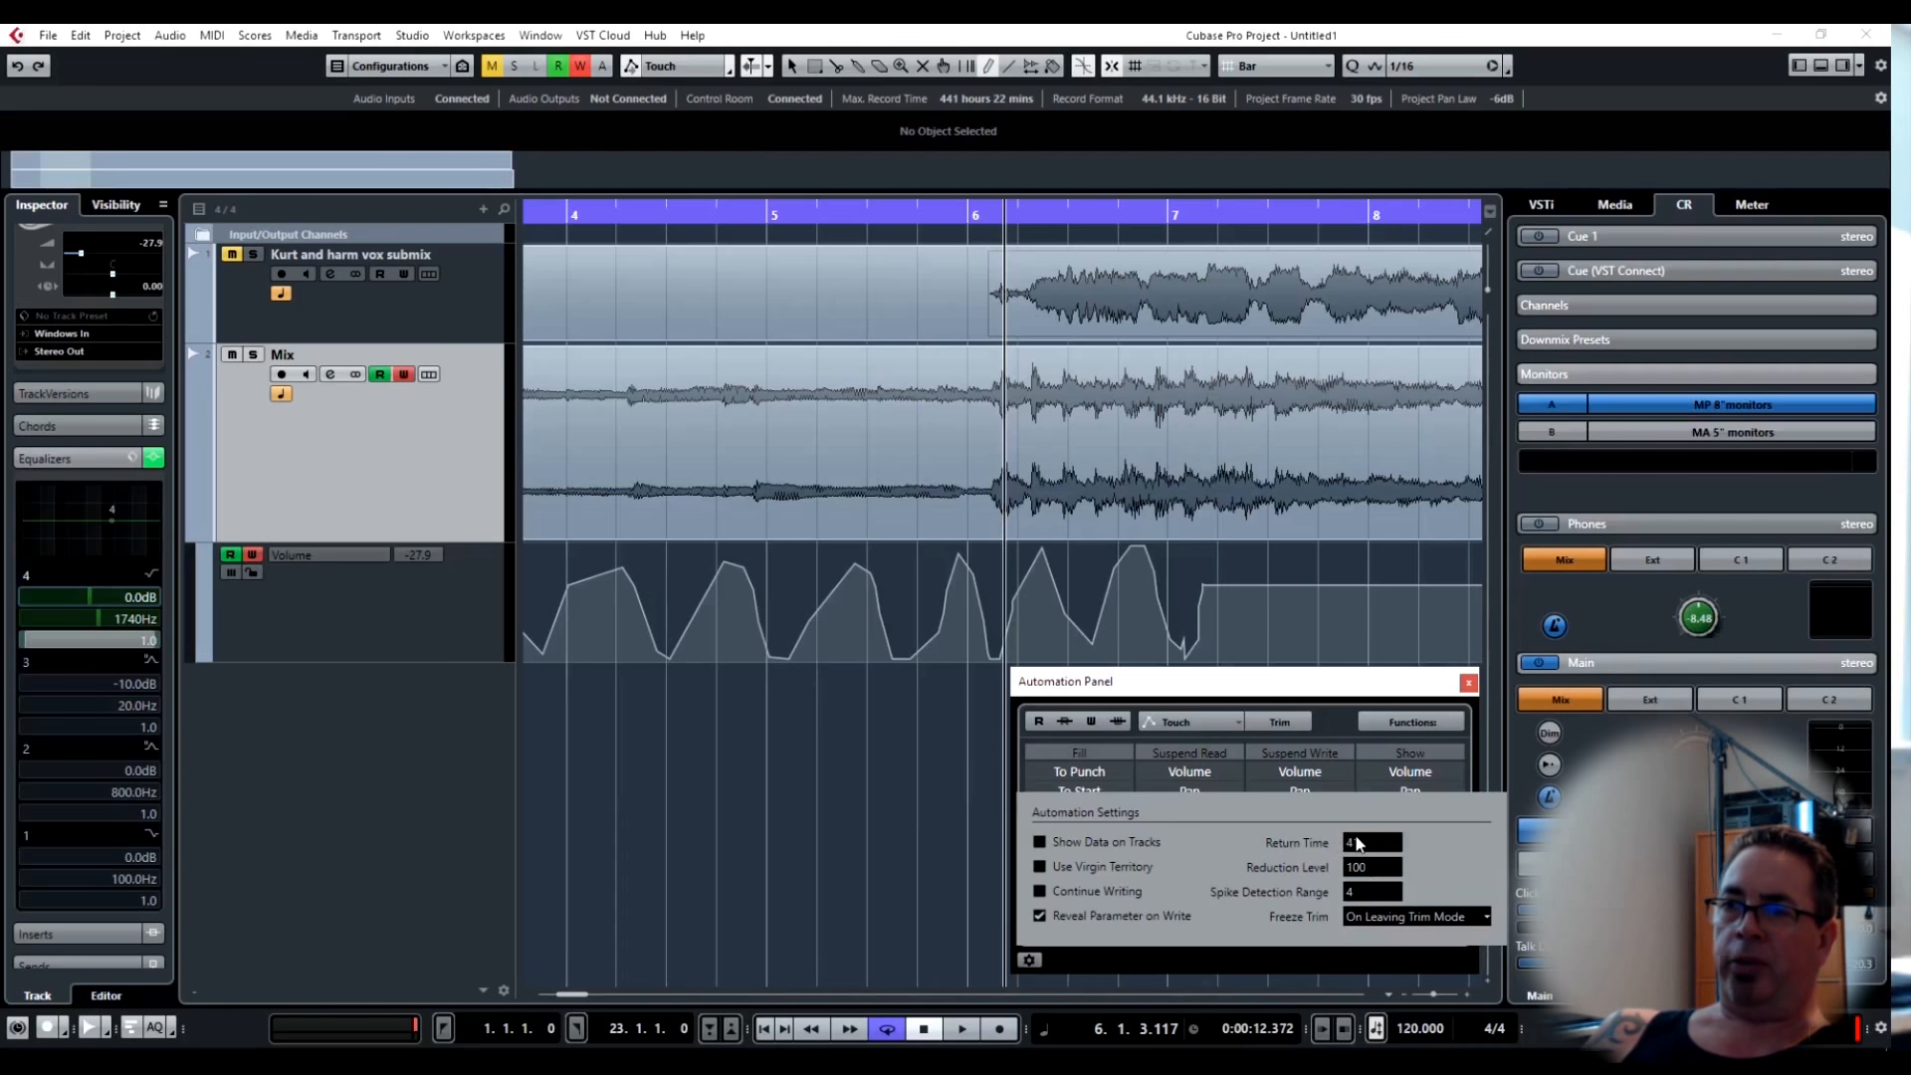
{"action": "left_click_drag", "start_coordinate": [1353, 874], "coordinate": [1382, 978]}
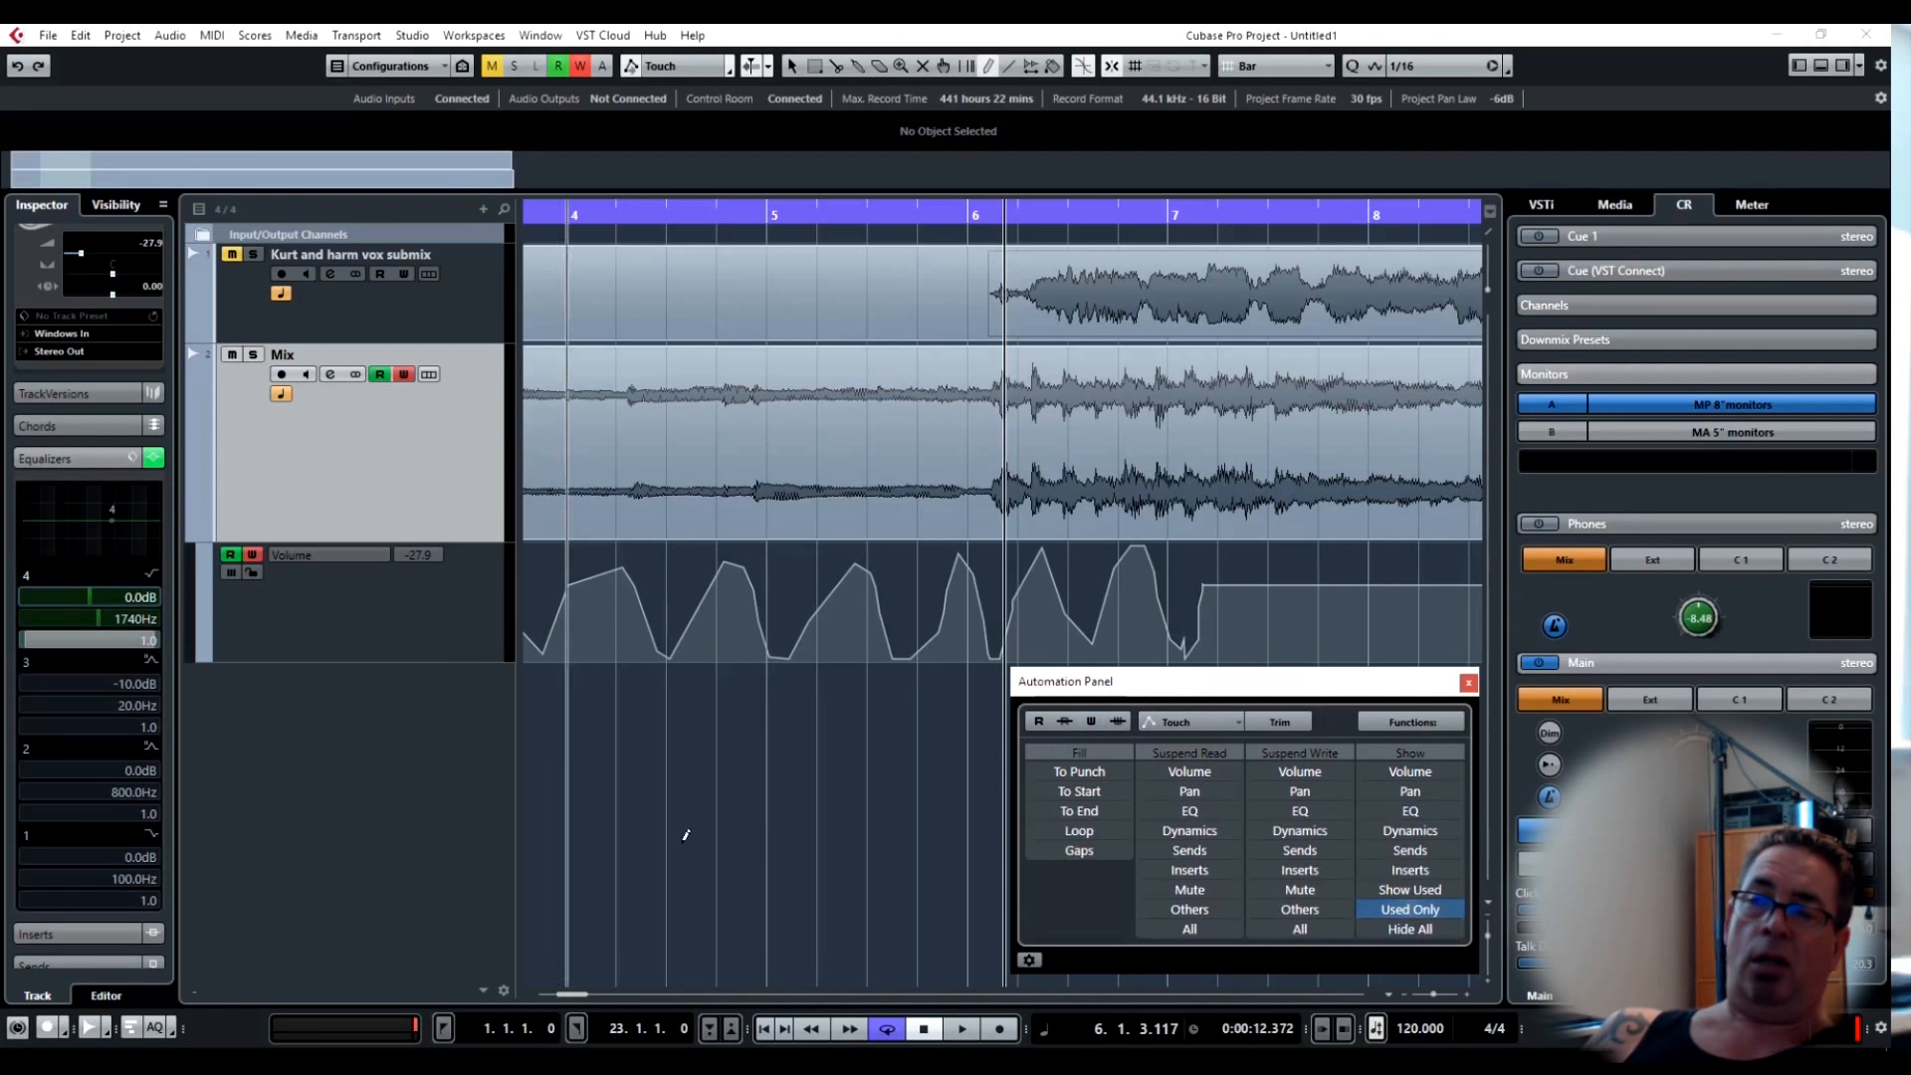
{"action": "mouse_move", "coordinate": [570, 642]}
{"action": "left_mouse_down"}
{"action": "mouse_move", "coordinate": [607, 567]}
{"action": "mouse_move", "coordinate": [654, 633]}
{"action": "left_mouse_up"}
{"action": "mouse_move", "coordinate": [674, 571]}
{"action": "left_mouse_down"}
{"action": "mouse_move", "coordinate": [726, 569]}
{"action": "mouse_move", "coordinate": [758, 645]}
{"action": "mouse_move", "coordinate": [808, 570]}
{"action": "mouse_move", "coordinate": [845, 577]}
{"action": "mouse_move", "coordinate": [820, 614]}
{"action": "mouse_move", "coordinate": [864, 645]}
{"action": "mouse_move", "coordinate": [901, 589]}
{"action": "mouse_move", "coordinate": [974, 573]}
{"action": "left_mouse_up"}
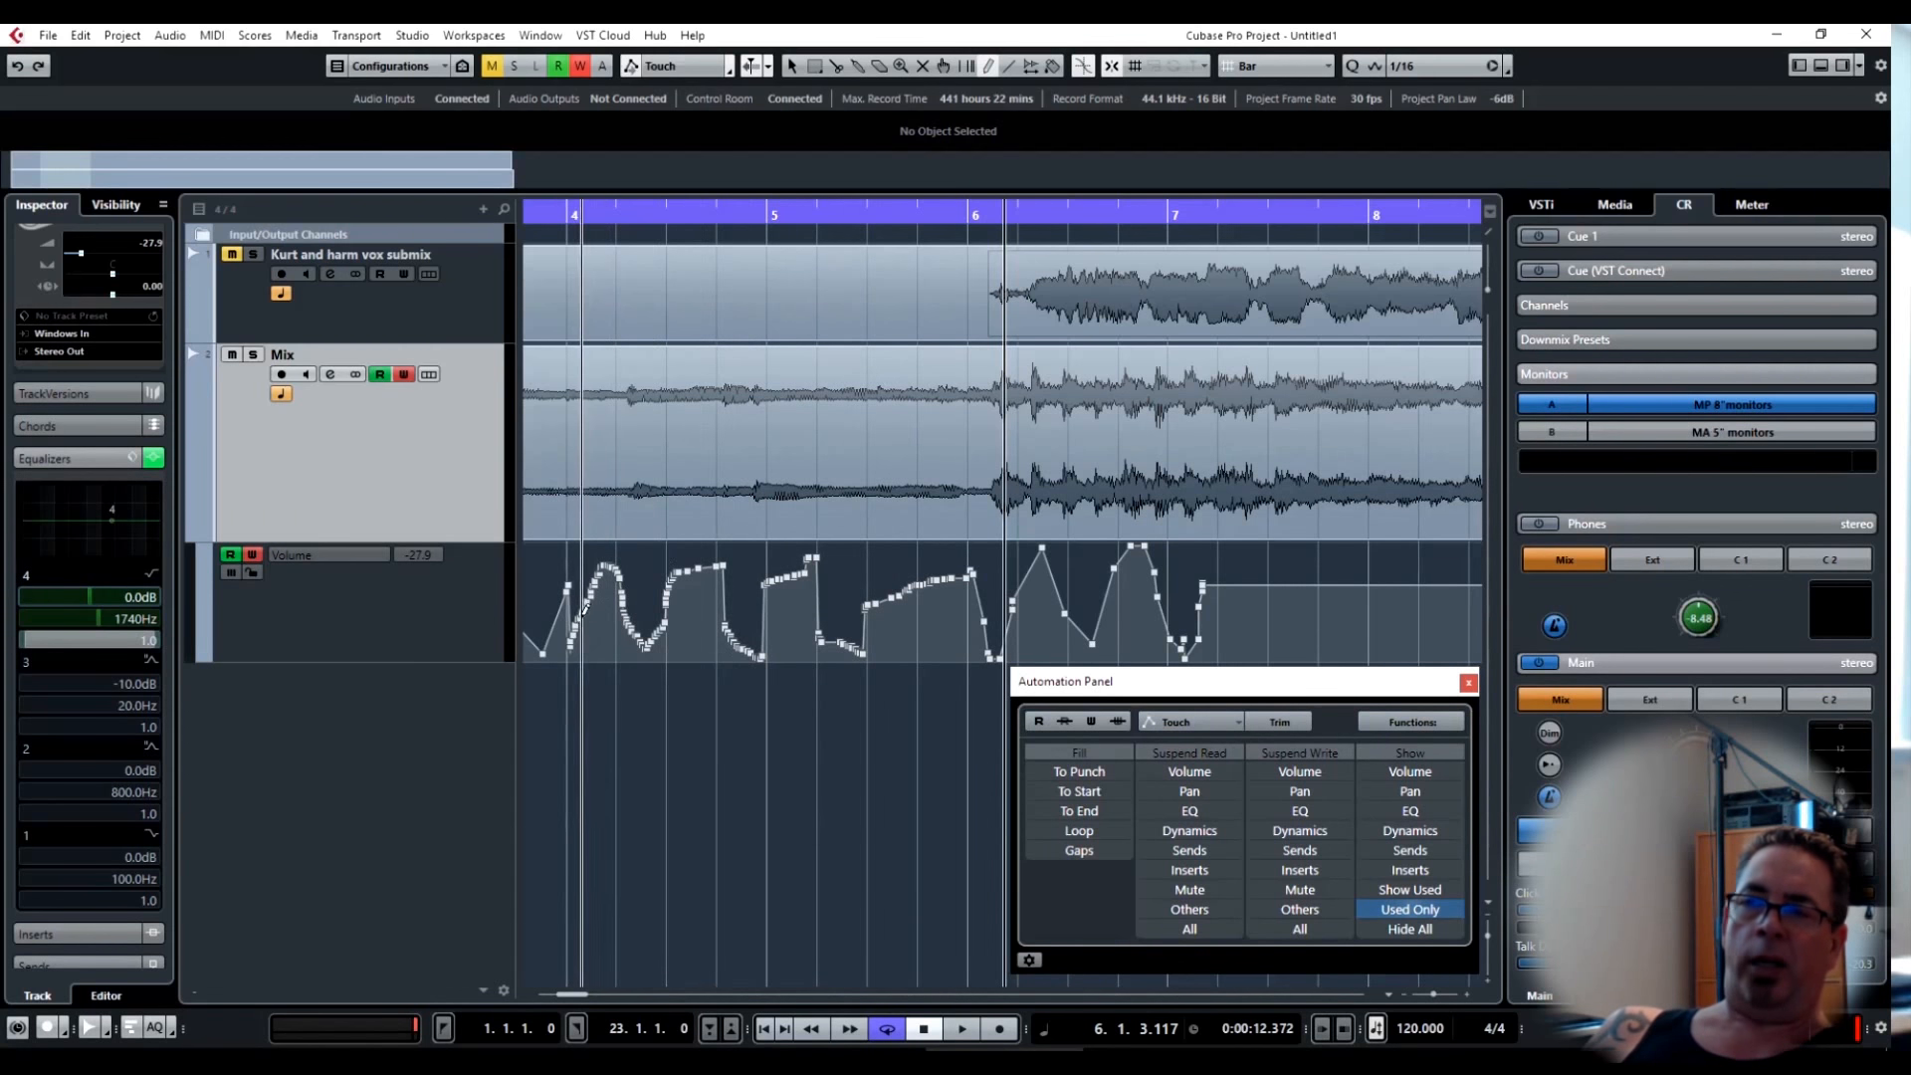
Set the Reduction Level to 23 and the Spike Detection Range to 0 in the automation settings.
{"action": "left_click", "coordinate": [1030, 959]}
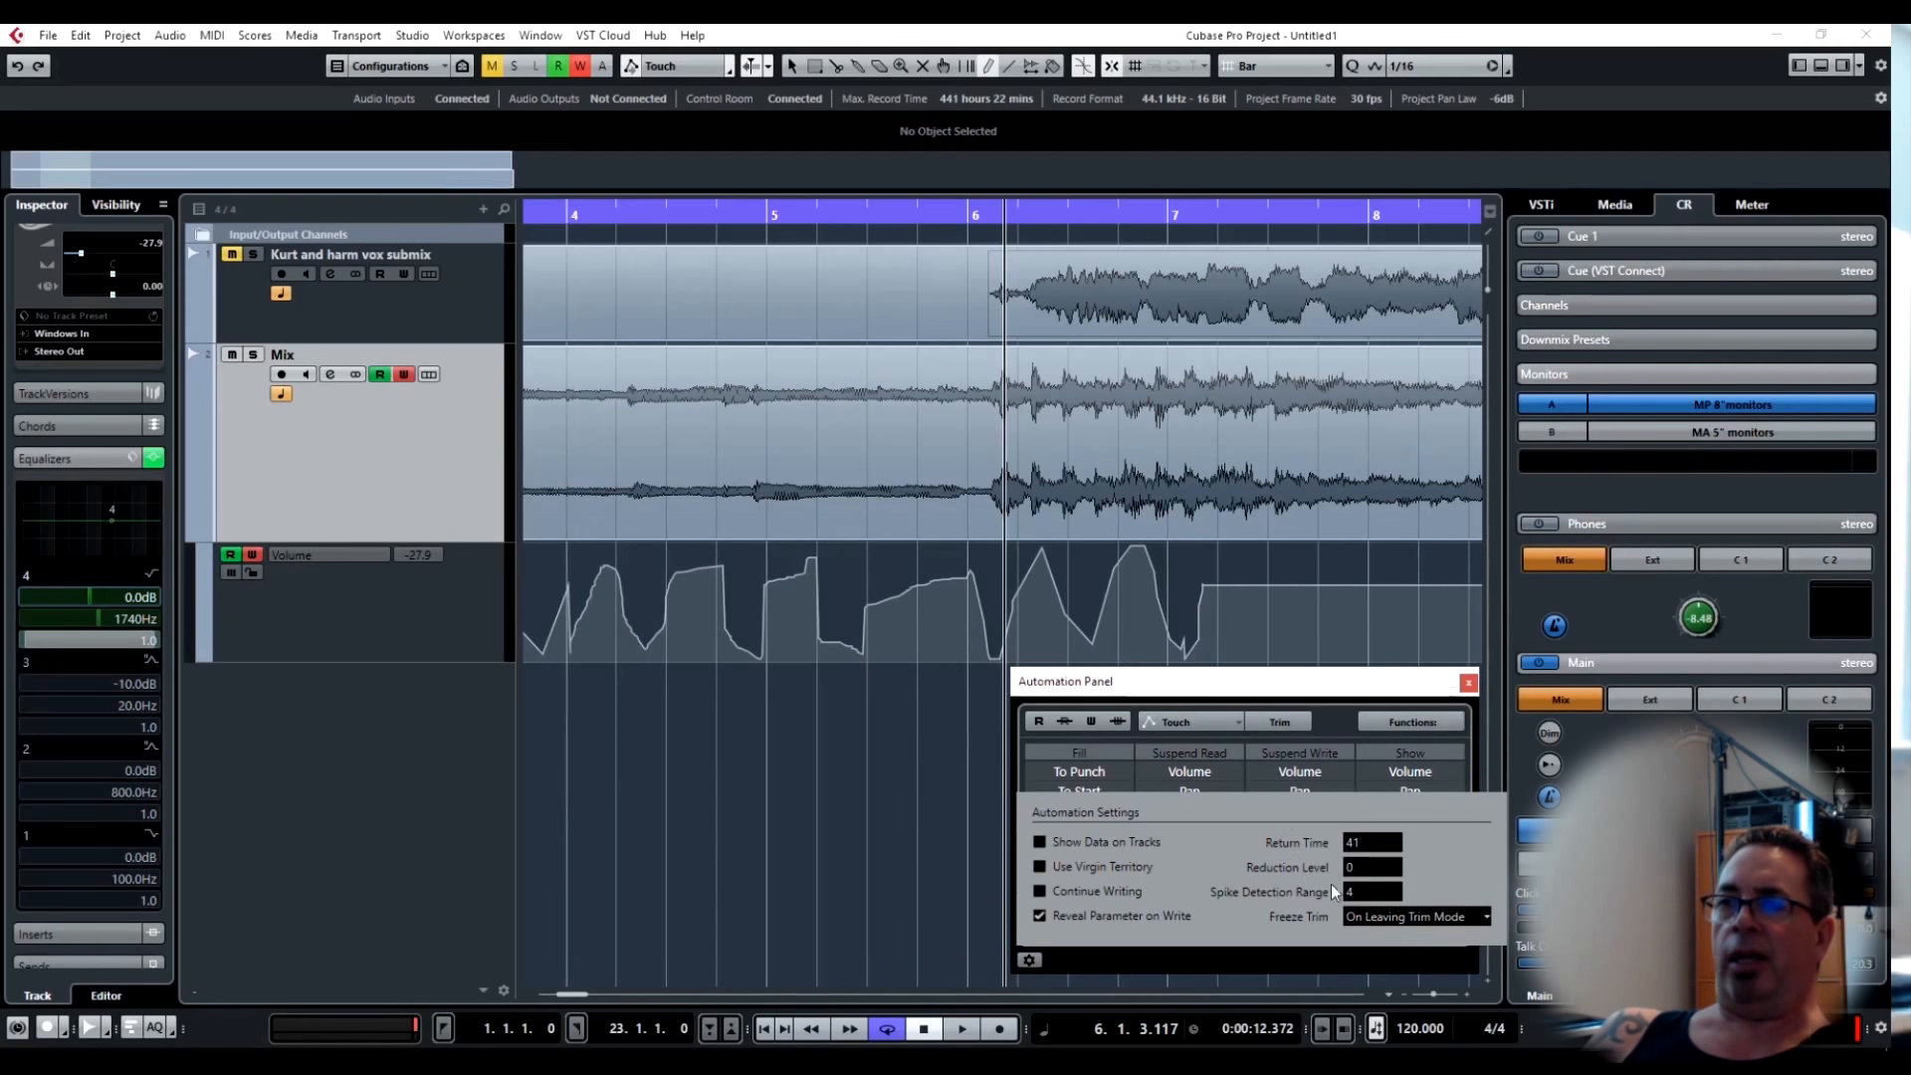
{"action": "left_click_drag", "start_coordinate": [1361, 880], "coordinate": [1351, 824]}
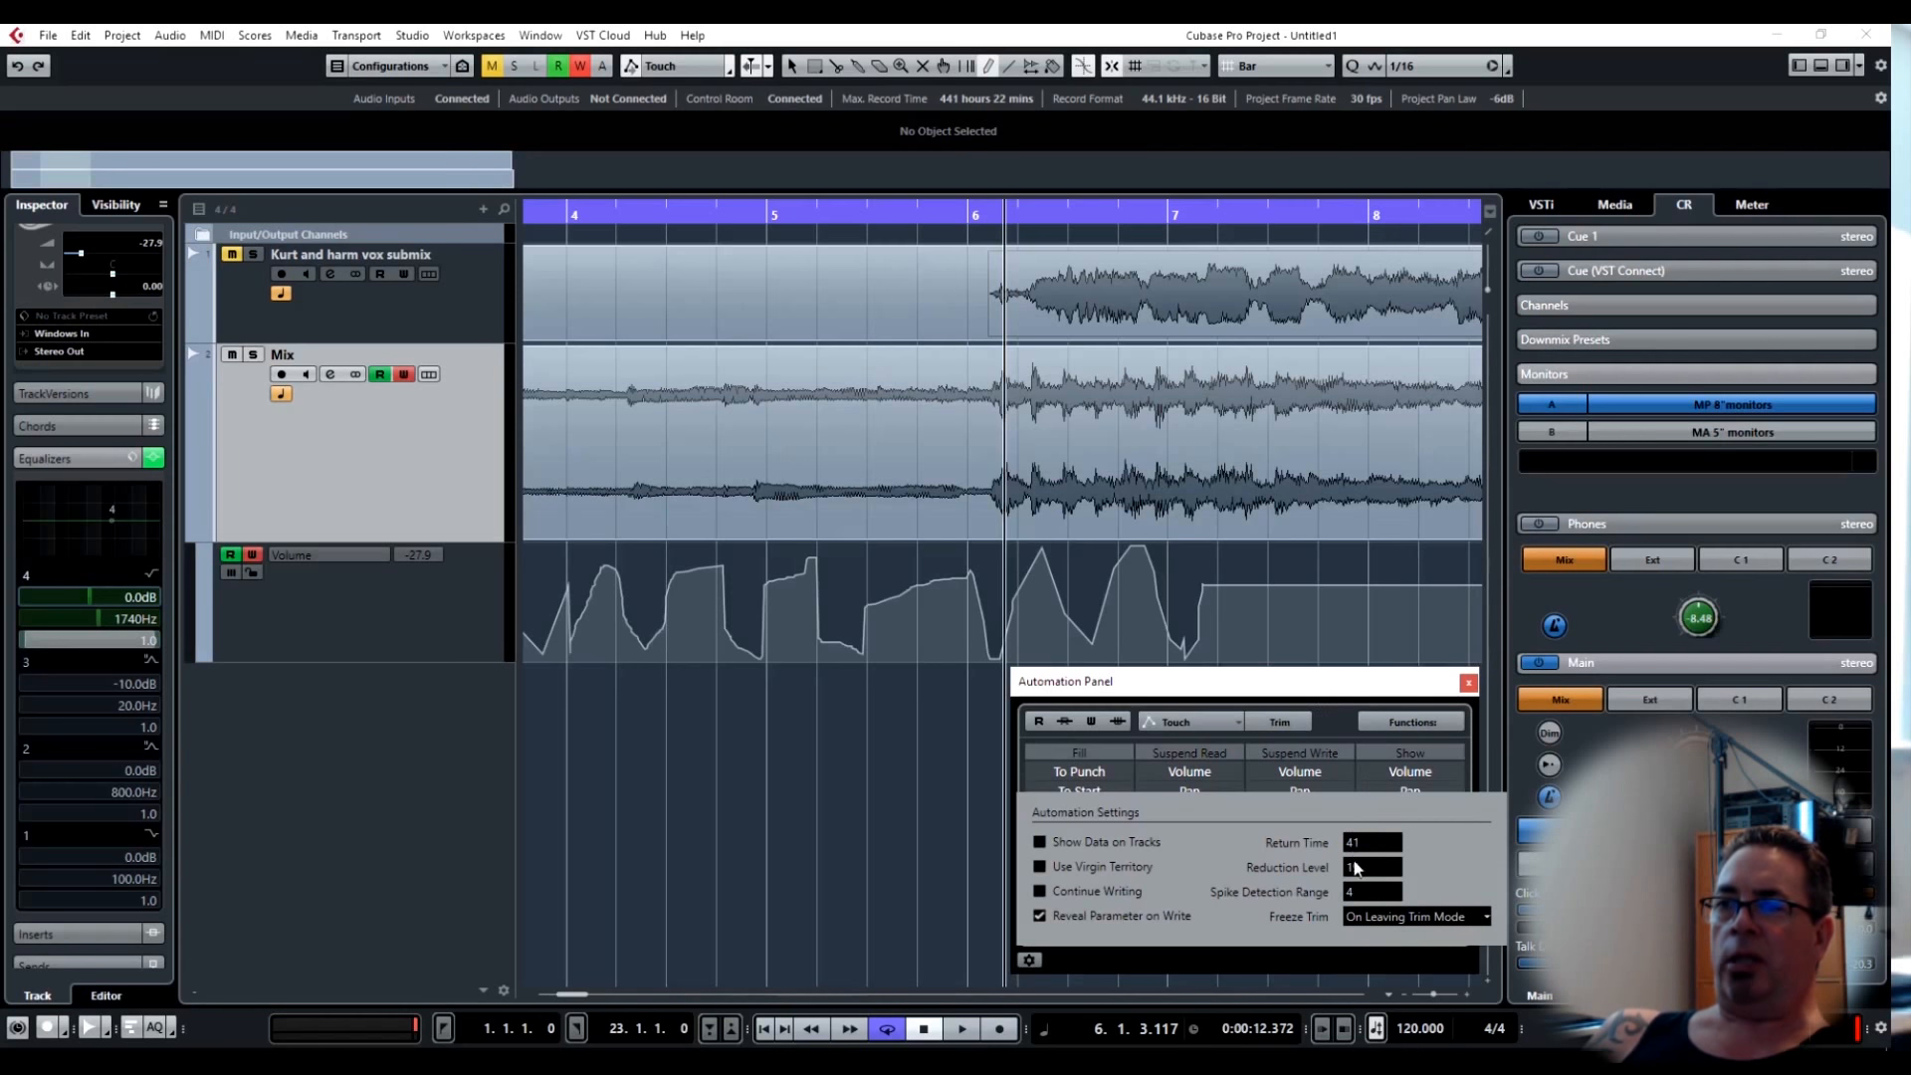
{"action": "left_click_drag", "start_coordinate": [1358, 868], "coordinate": [1358, 859]}
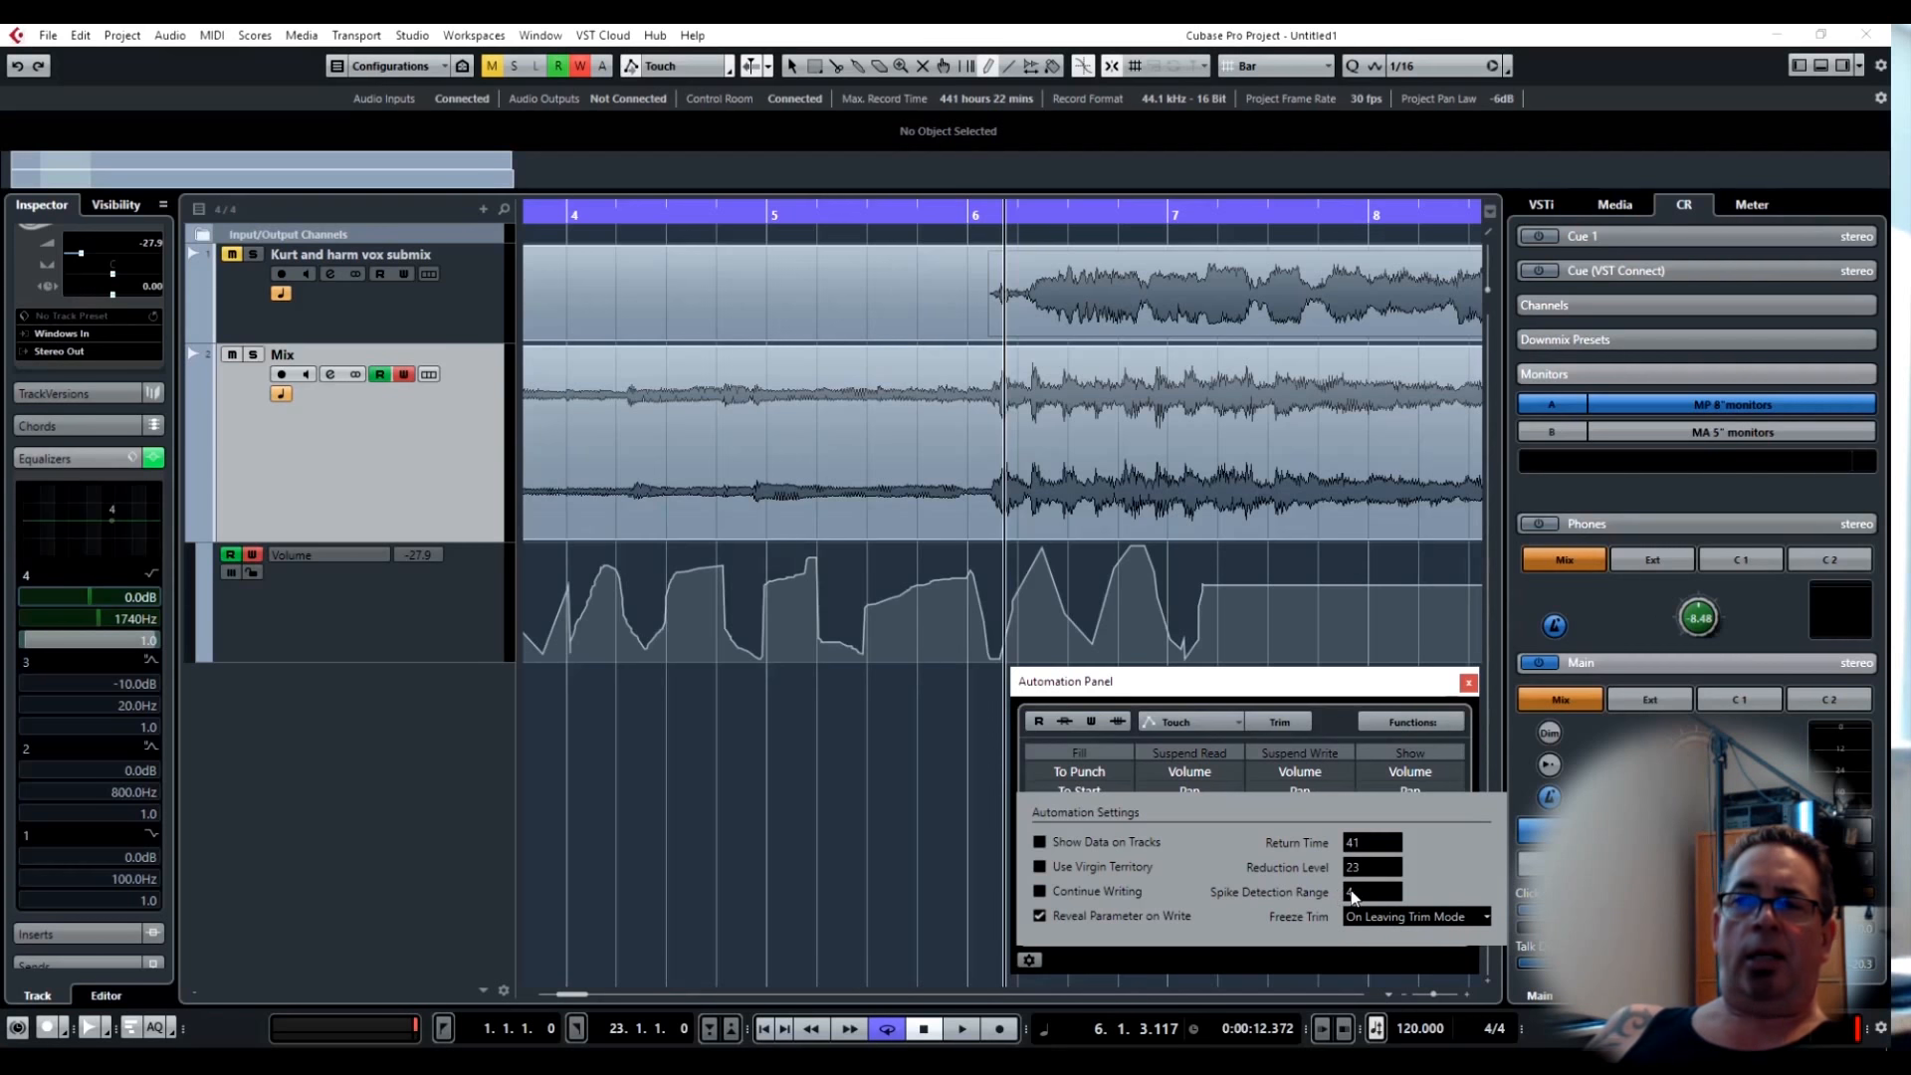
{"action": "scroll", "coordinate": [1353, 897], "scroll_direction": "down", "scroll_amount": 4}
{"action": "scroll", "coordinate": [1353, 897], "scroll_direction": "up", "scroll_amount": 2}
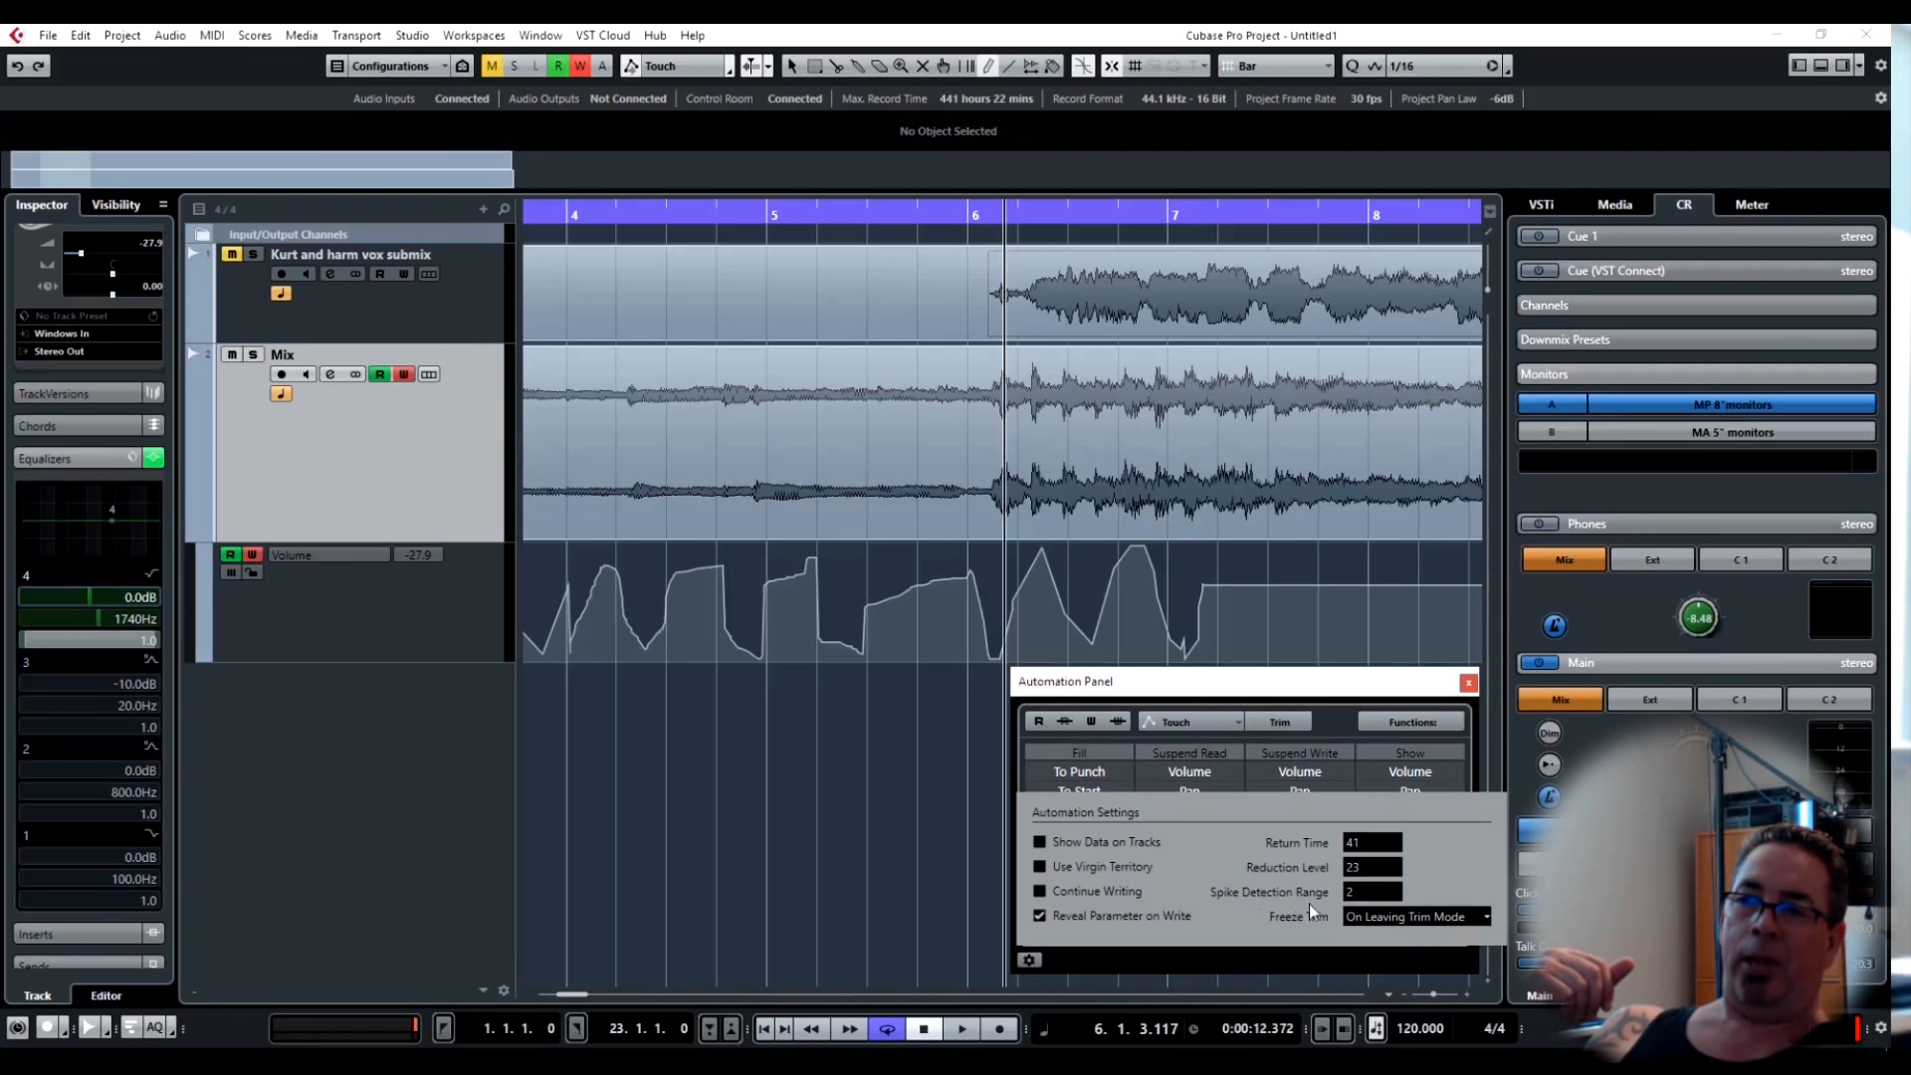
{"action": "left_click_drag", "start_coordinate": [1356, 894], "coordinate": [1353, 922]}
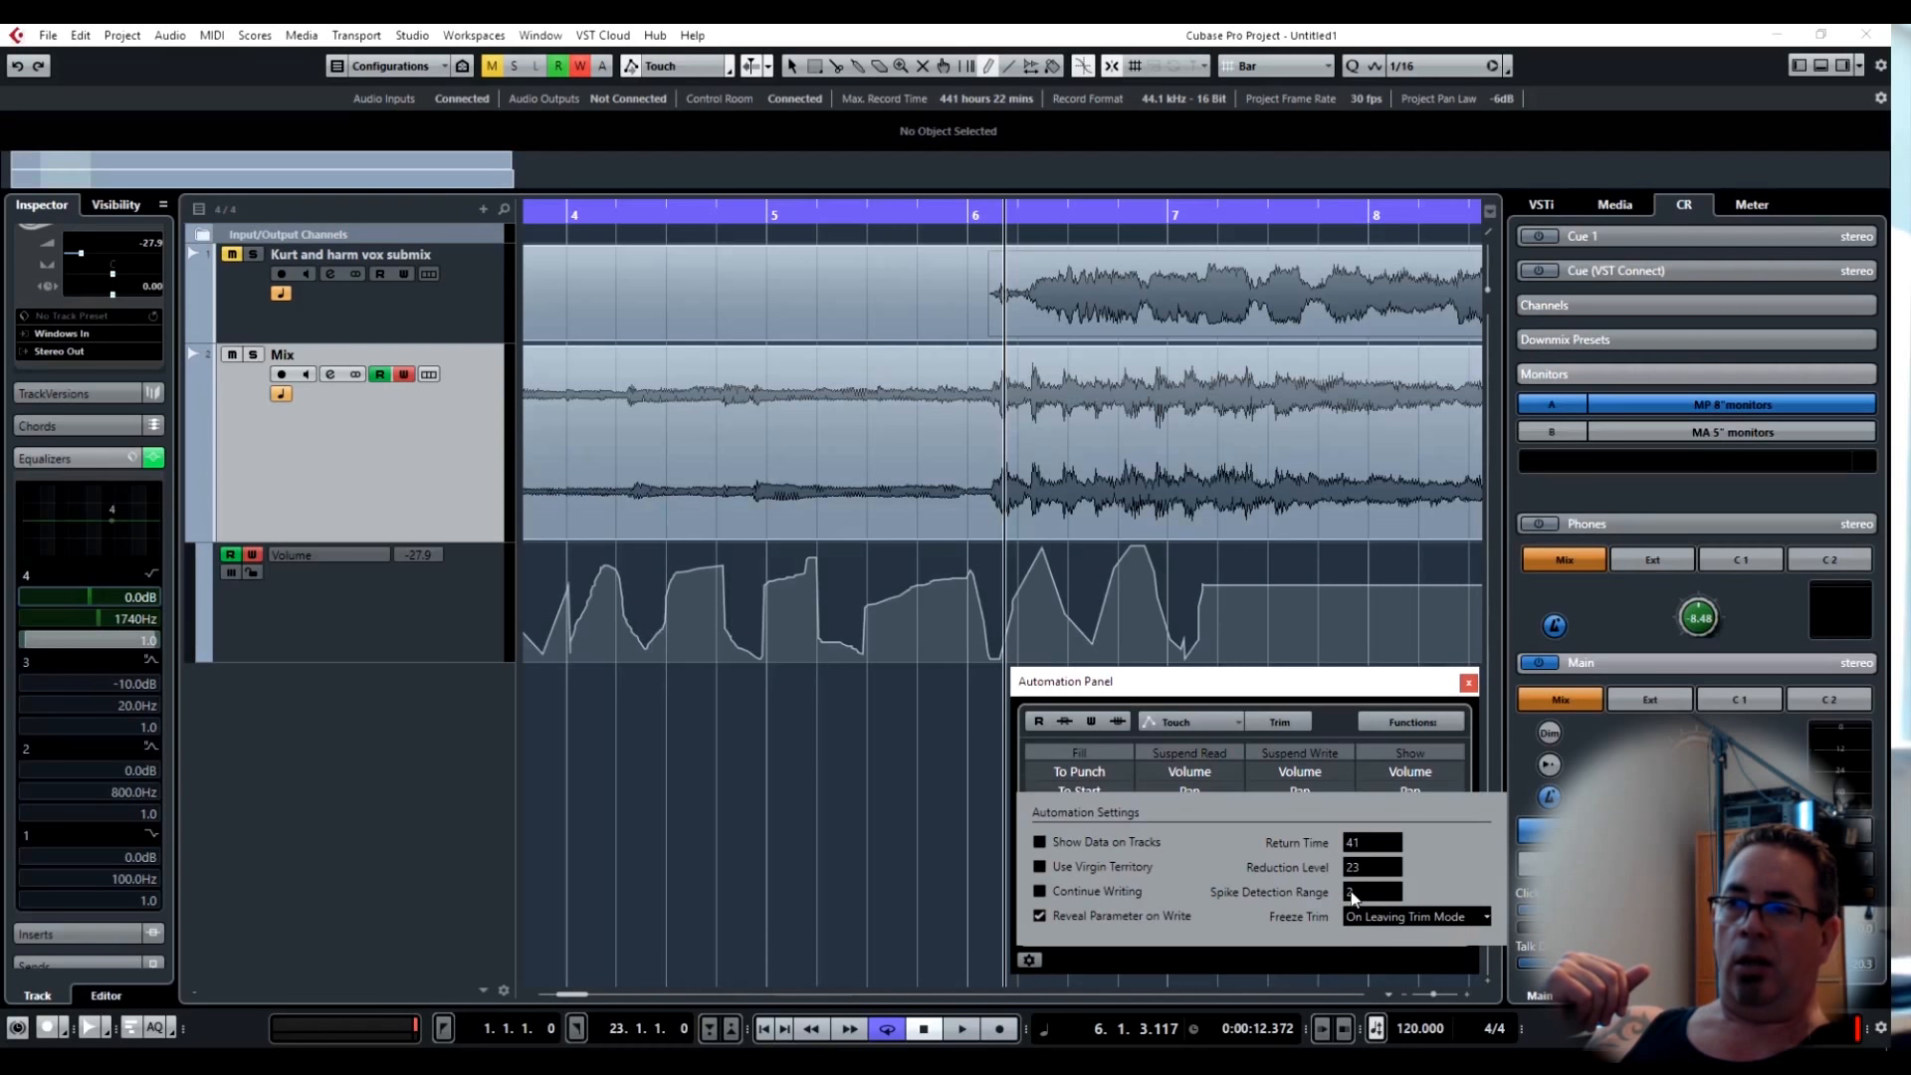
{"action": "left_click_drag", "start_coordinate": [1357, 905], "coordinate": [1364, 945]}
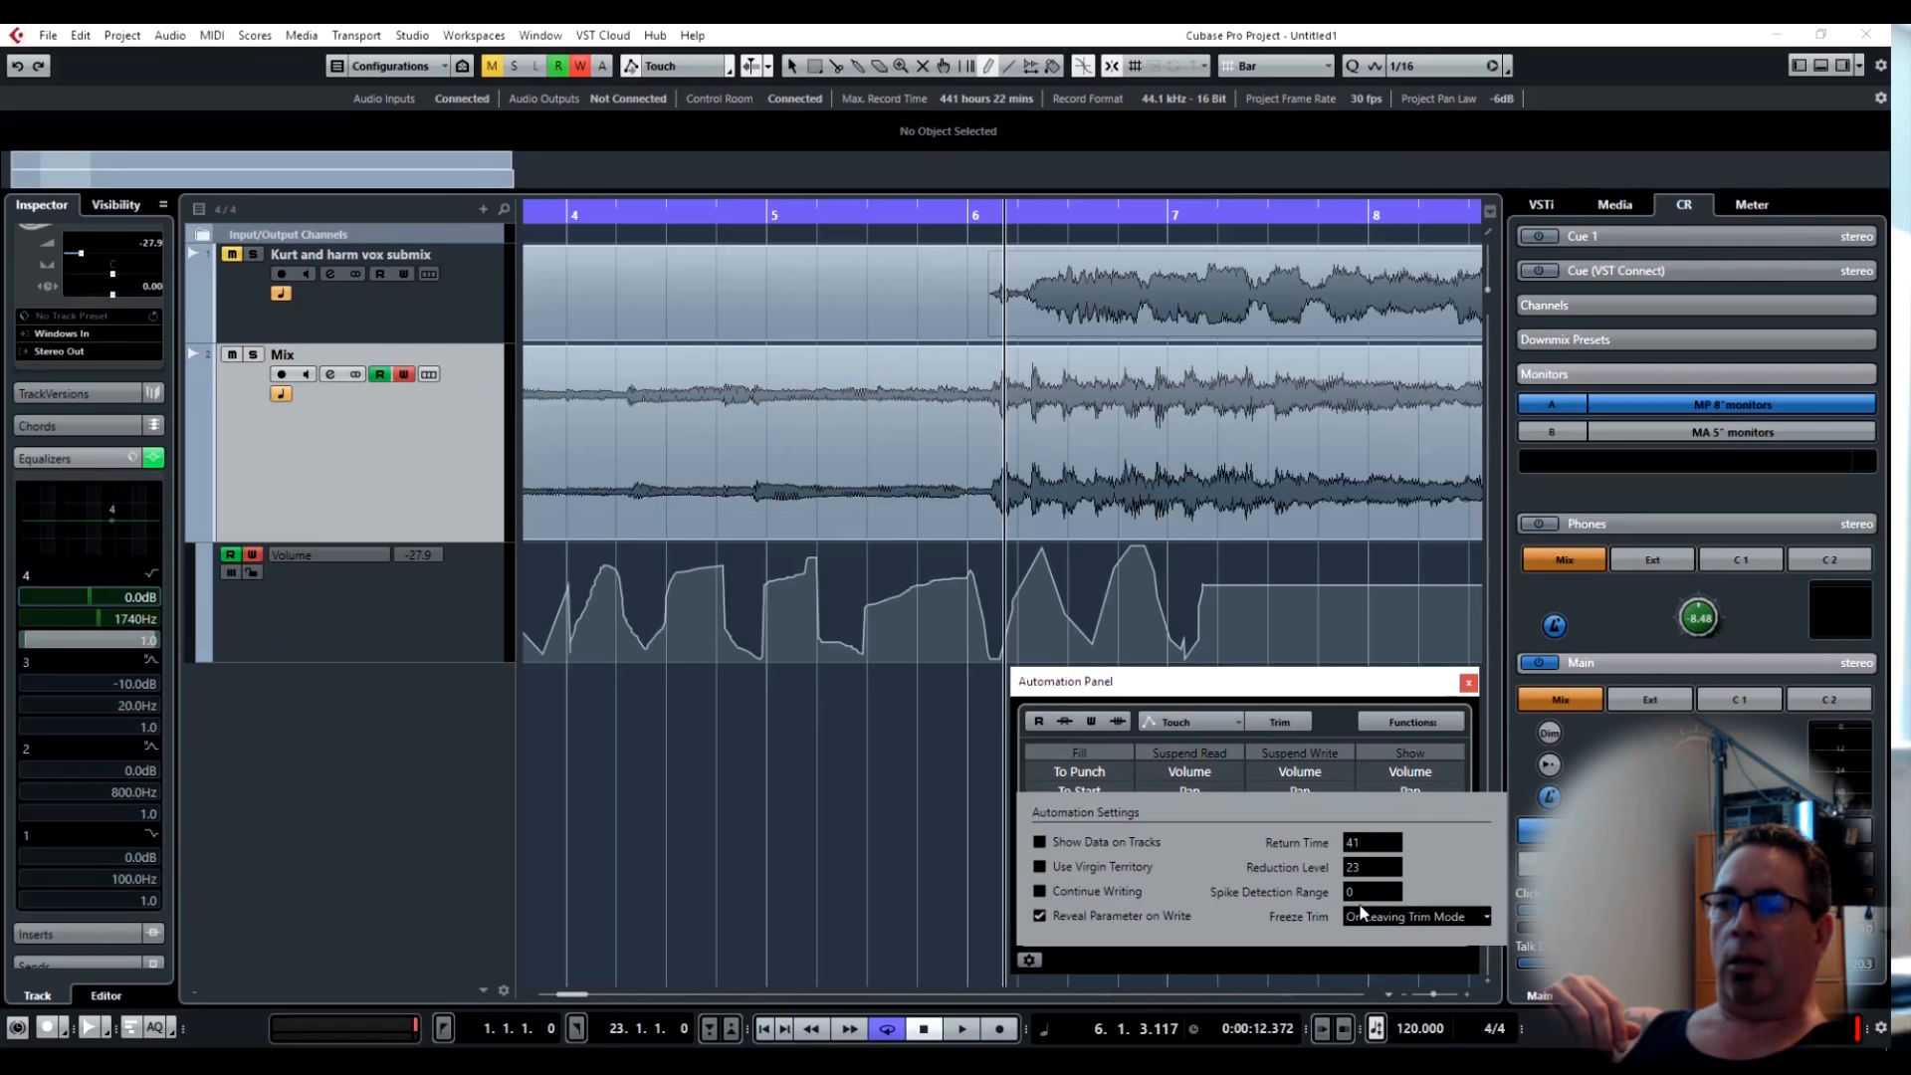
Set Freeze Trim to Manually and close the automation settings.
{"action": "left_click", "coordinate": [1429, 916]}
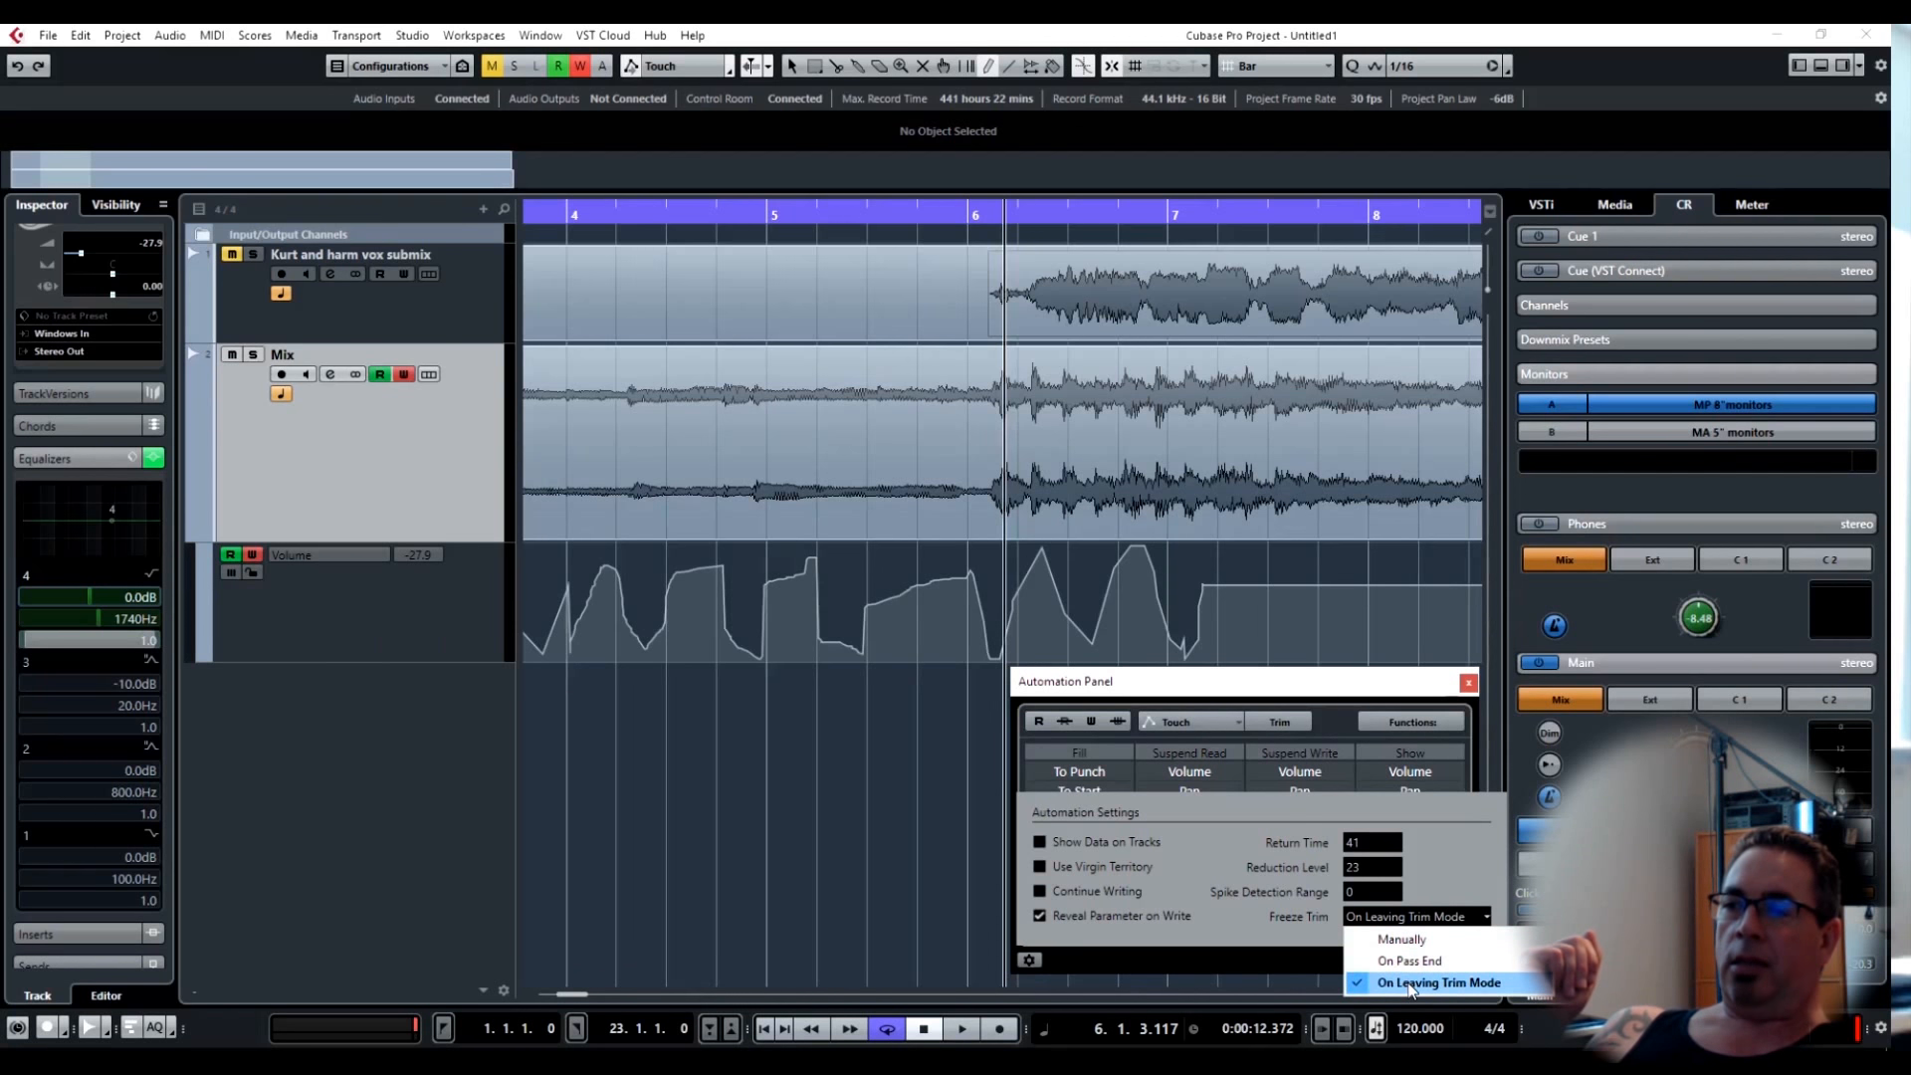
{"action": "left_click", "coordinate": [1418, 941]}
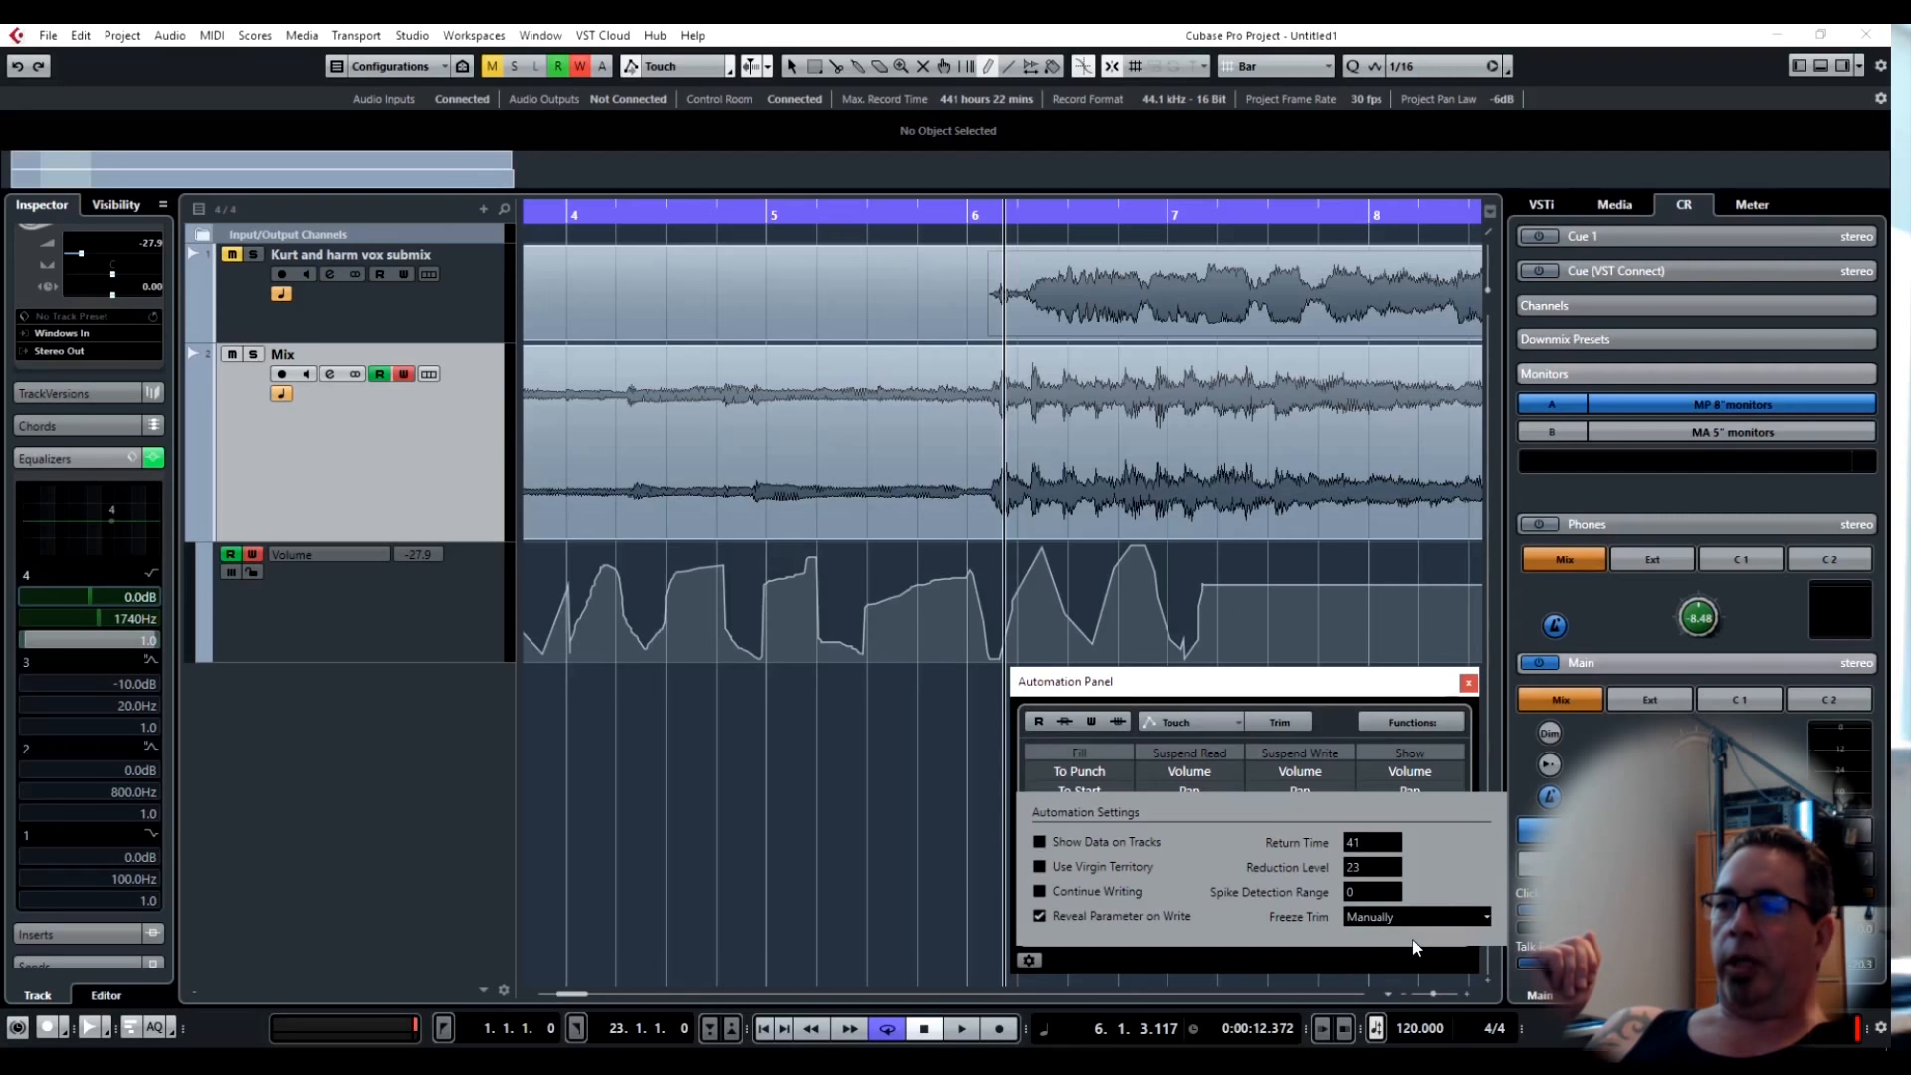
{"action": "left_click", "coordinate": [1315, 687]}
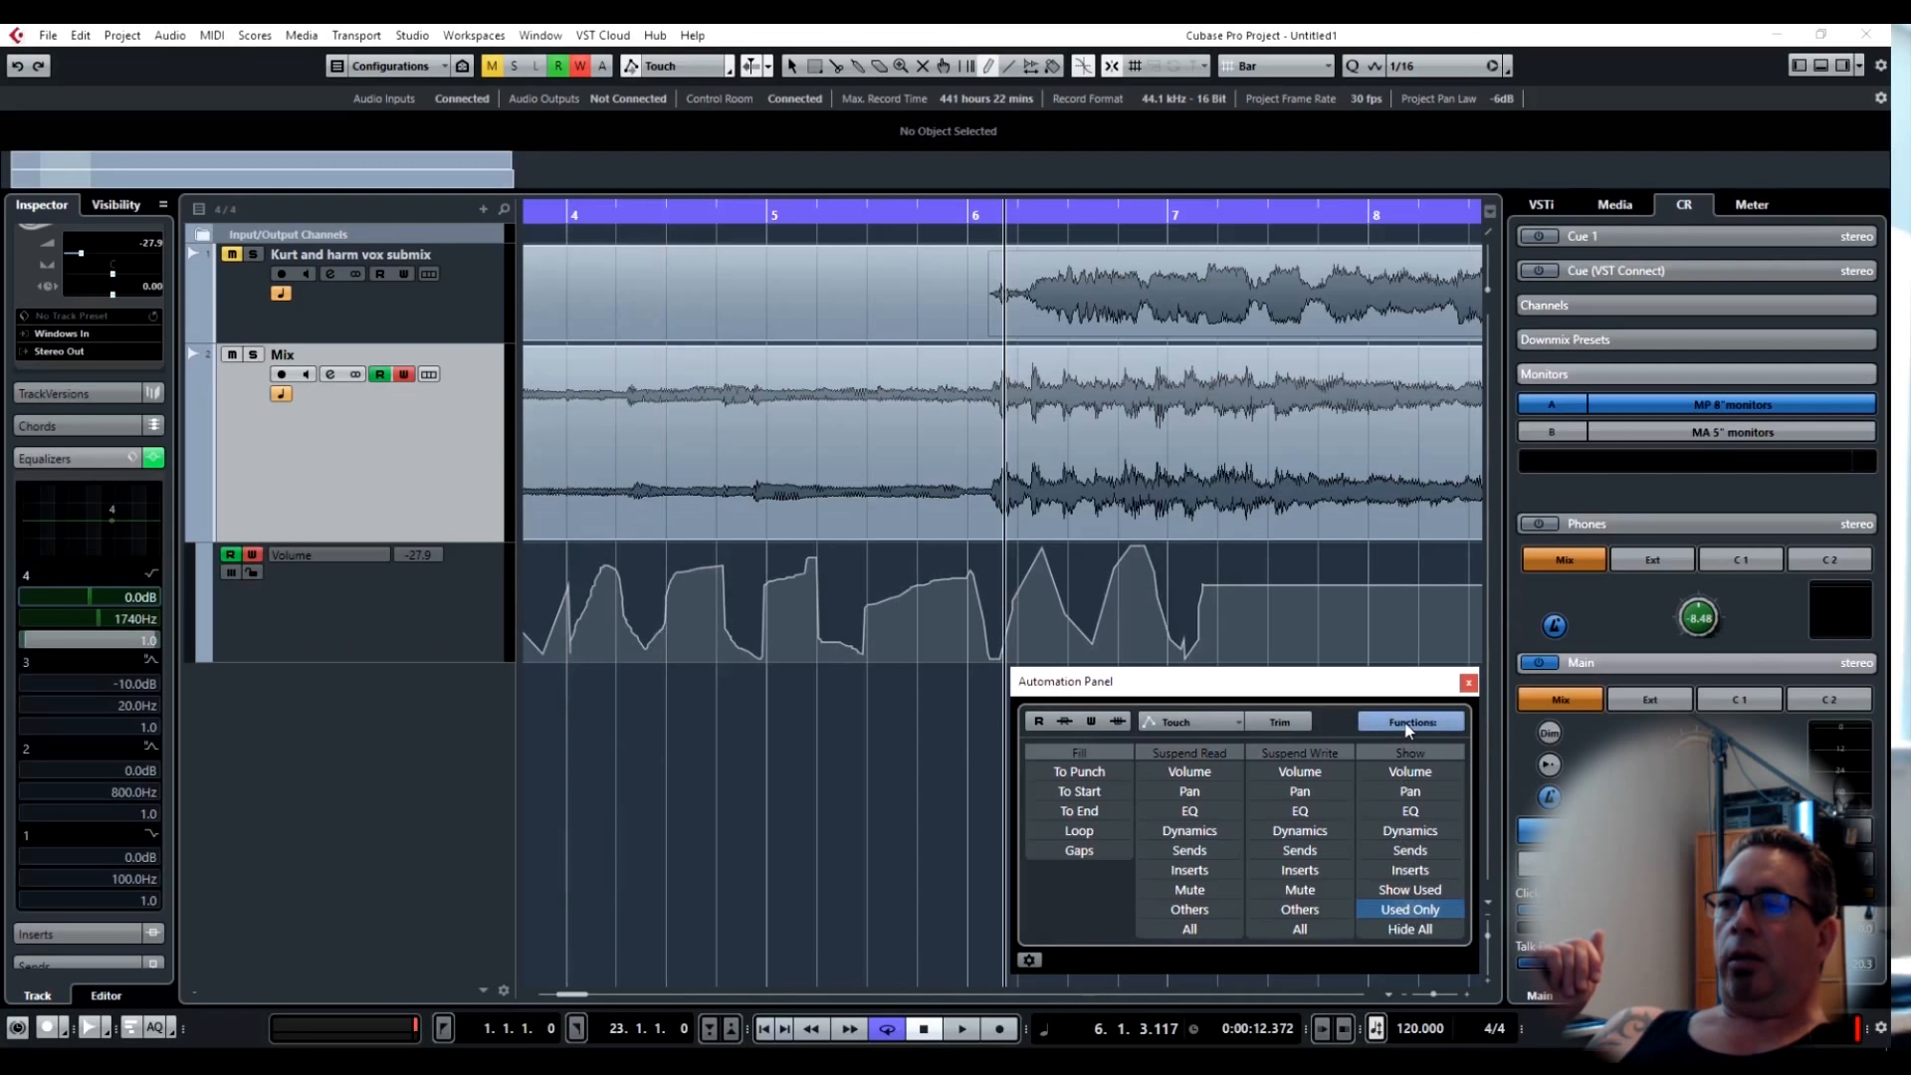
Delete all automation of the selected Mix track.
{"action": "left_click", "coordinate": [1411, 727]}
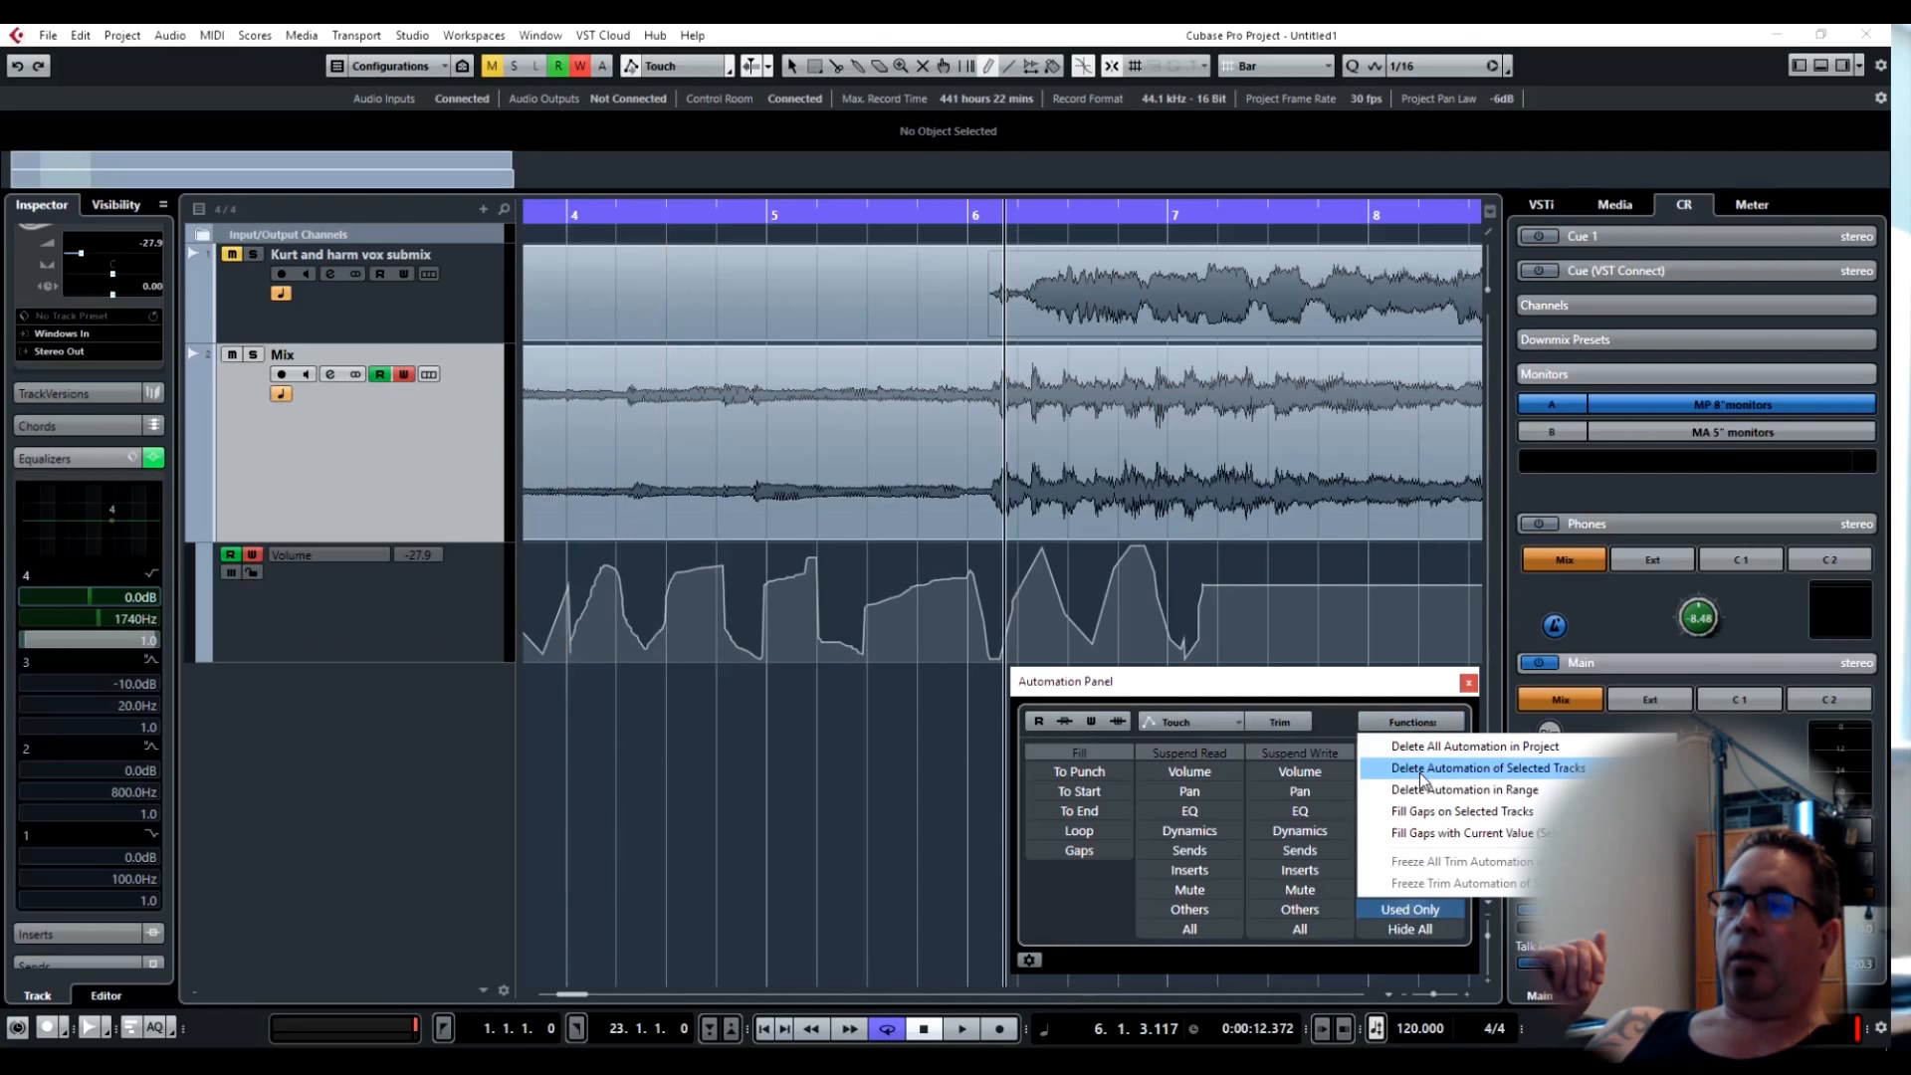
{"action": "left_click", "coordinate": [1420, 774]}
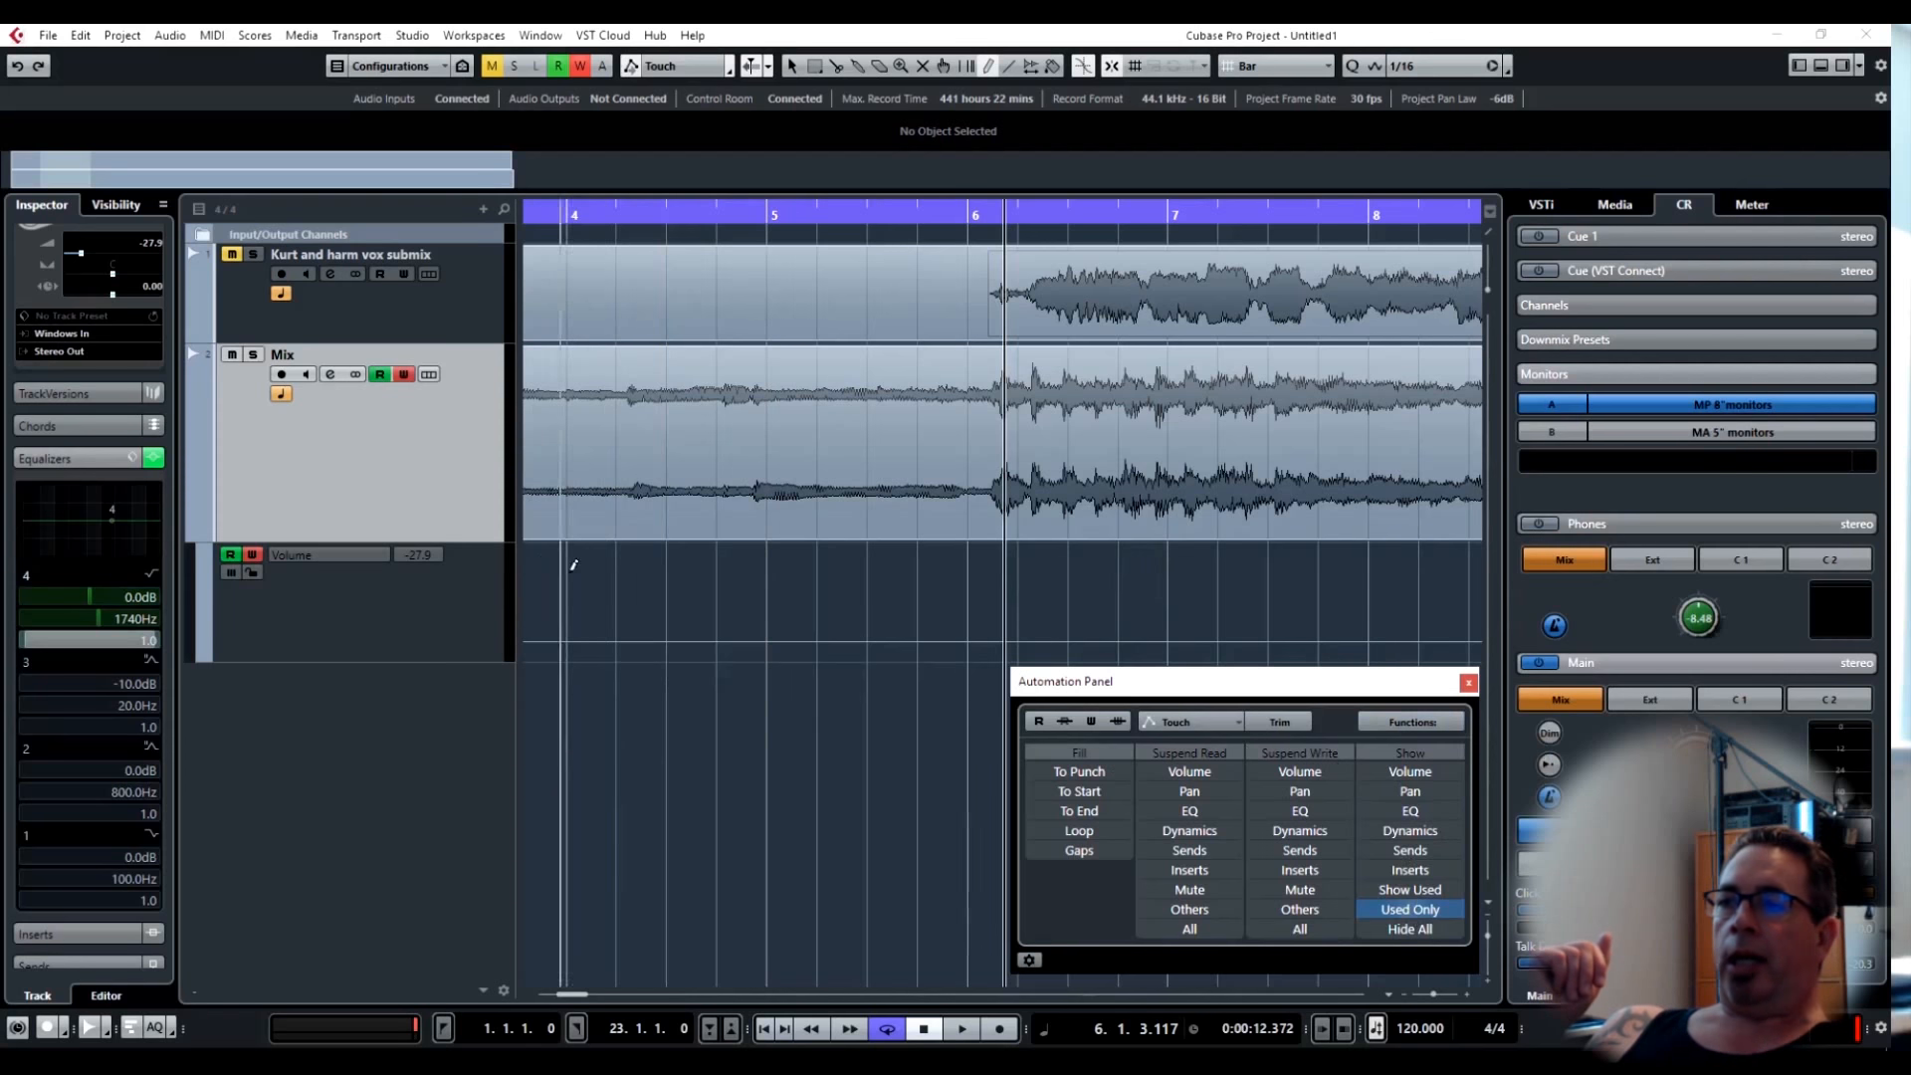
Enable Fill To Start and, playing from bar 5, write a Mix volume move up to -1.70 before stopping playback.
{"action": "left_click", "coordinate": [1085, 797]}
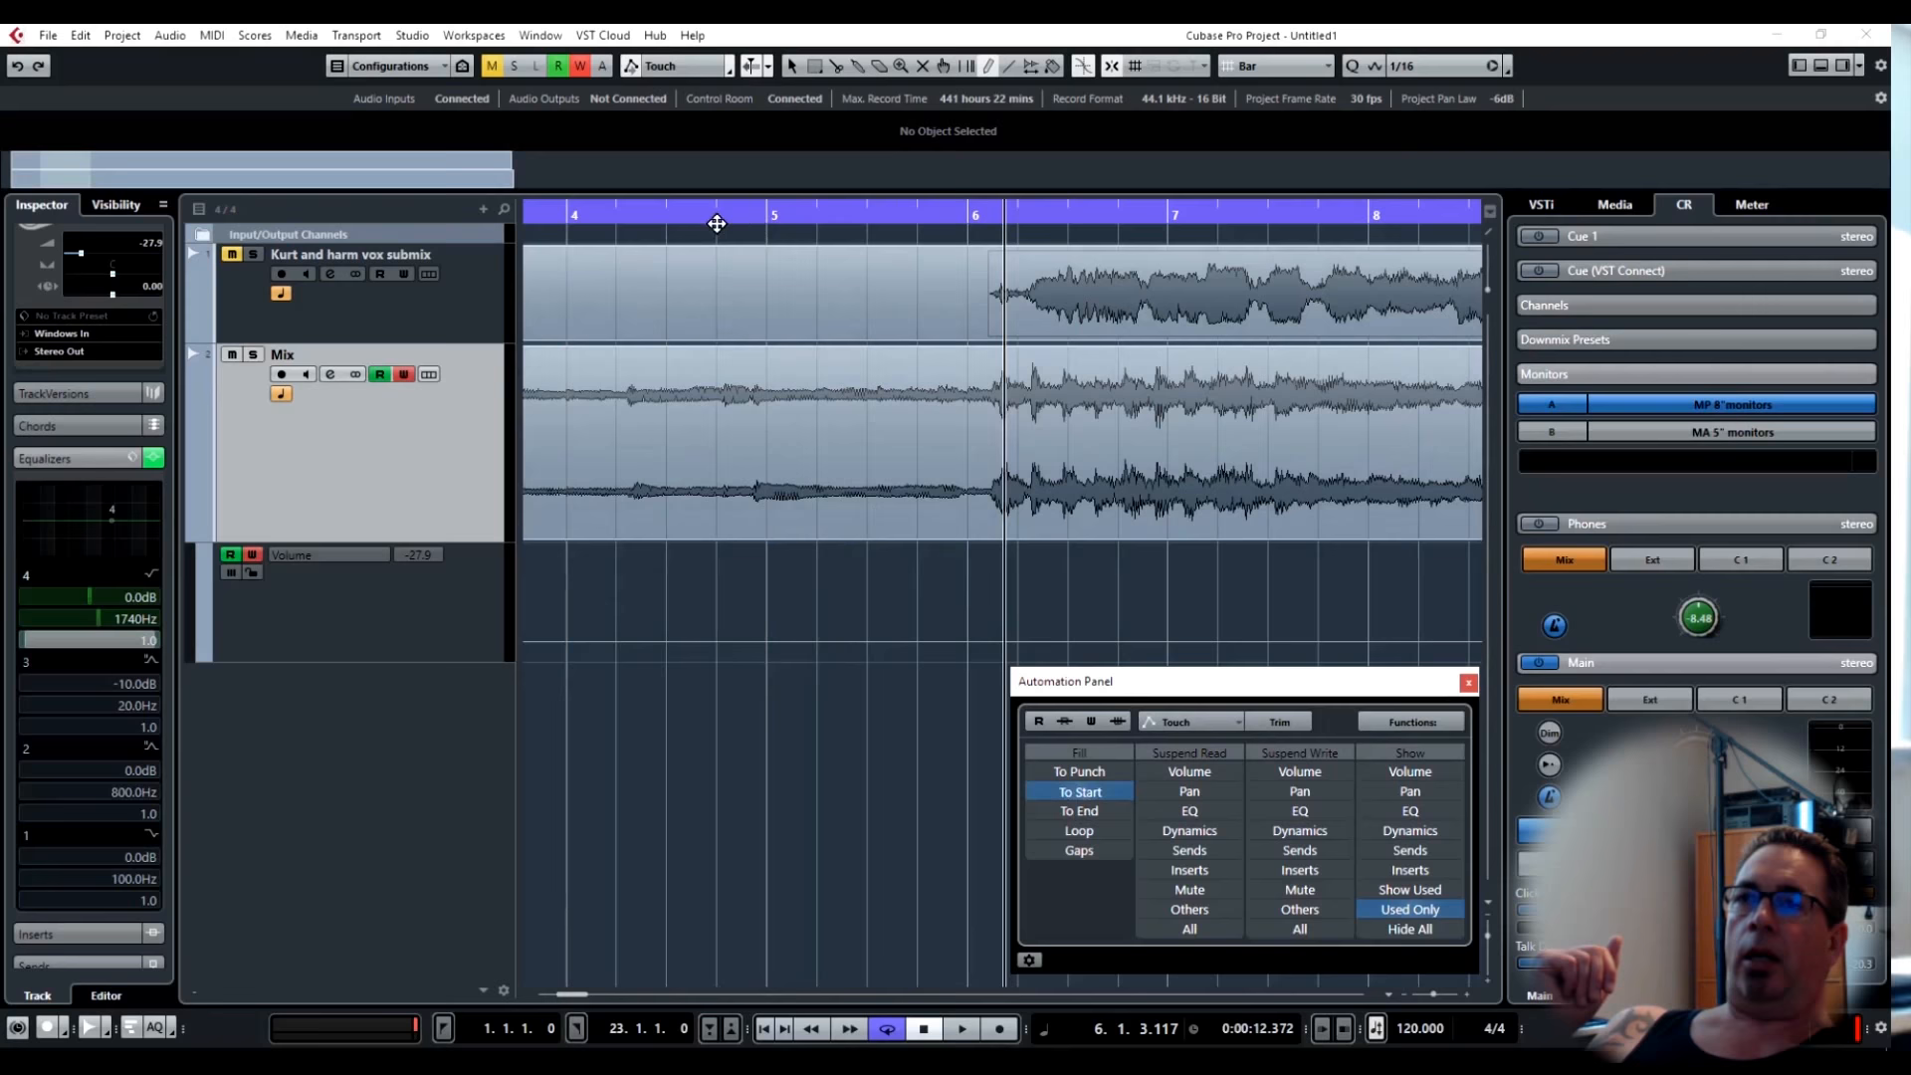
{"action": "left_click", "coordinate": [721, 215]}
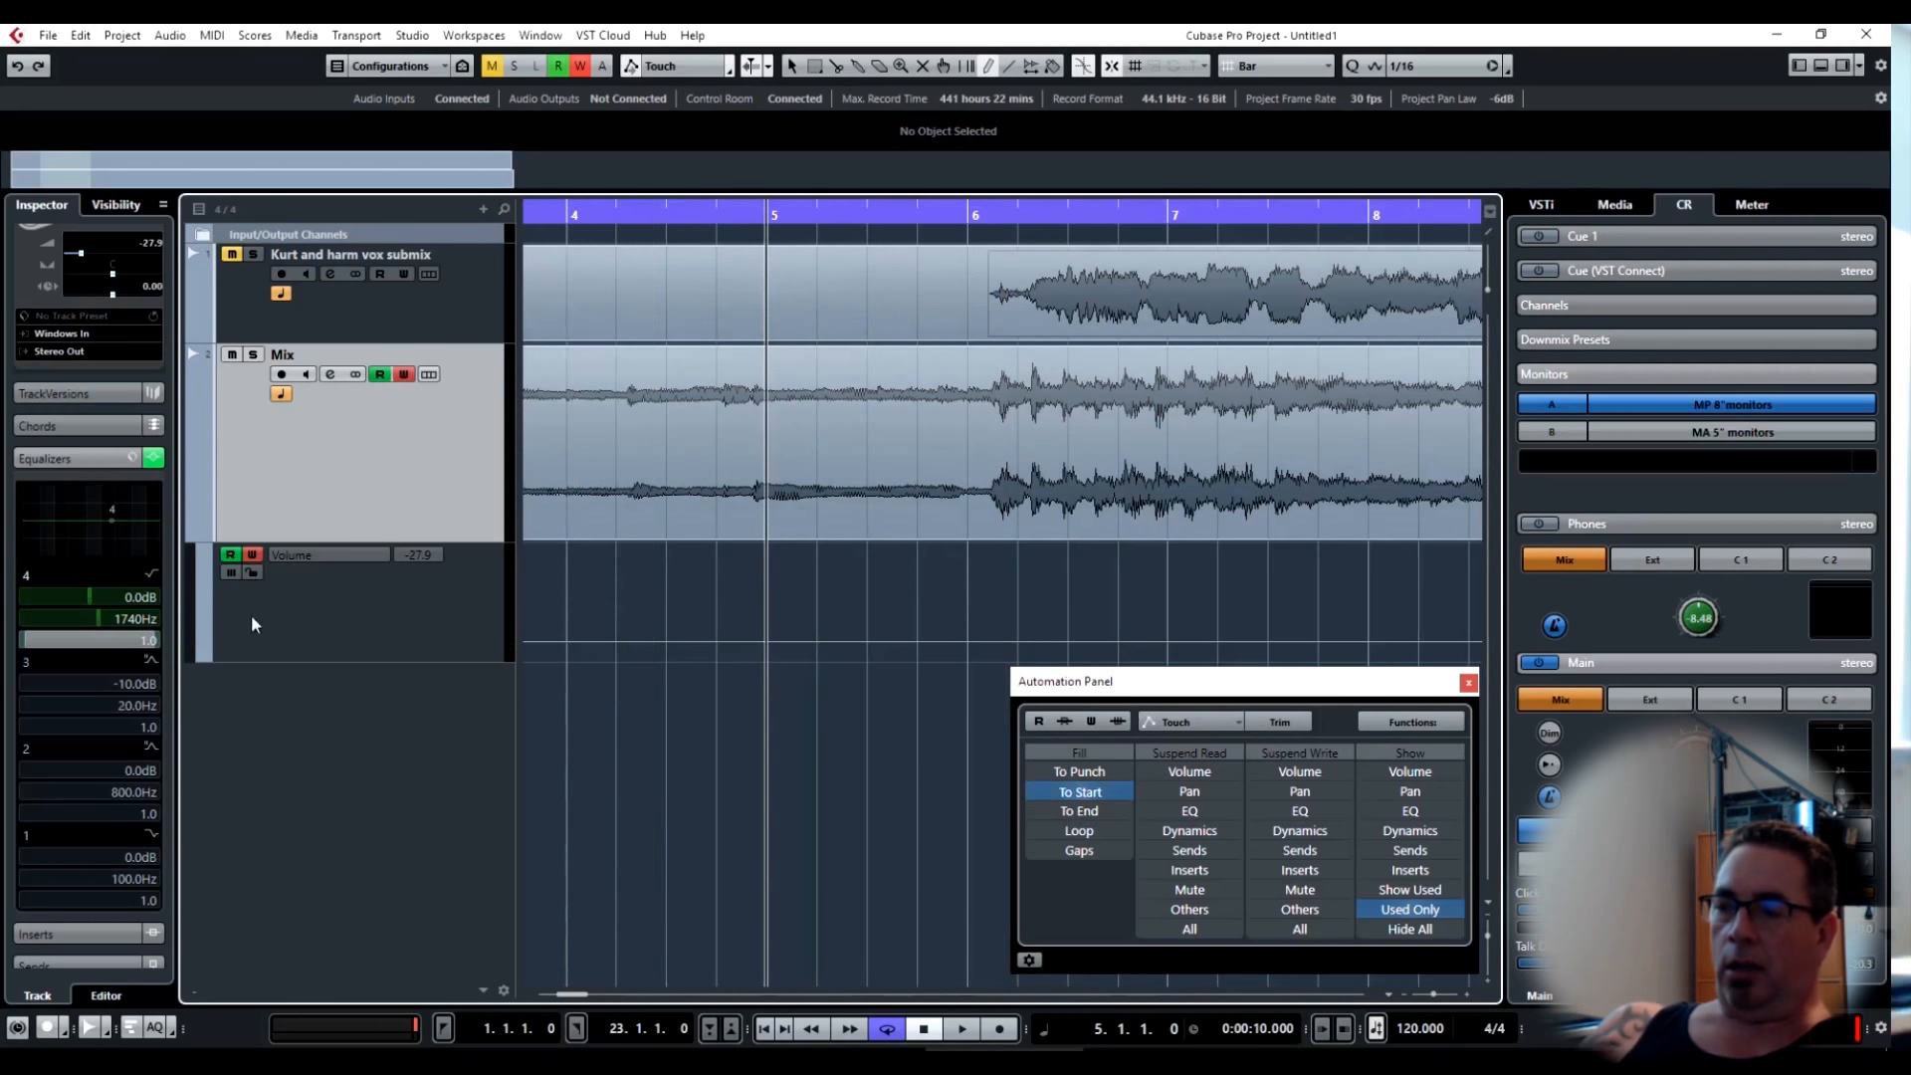
{"action": "key", "text": "space"}
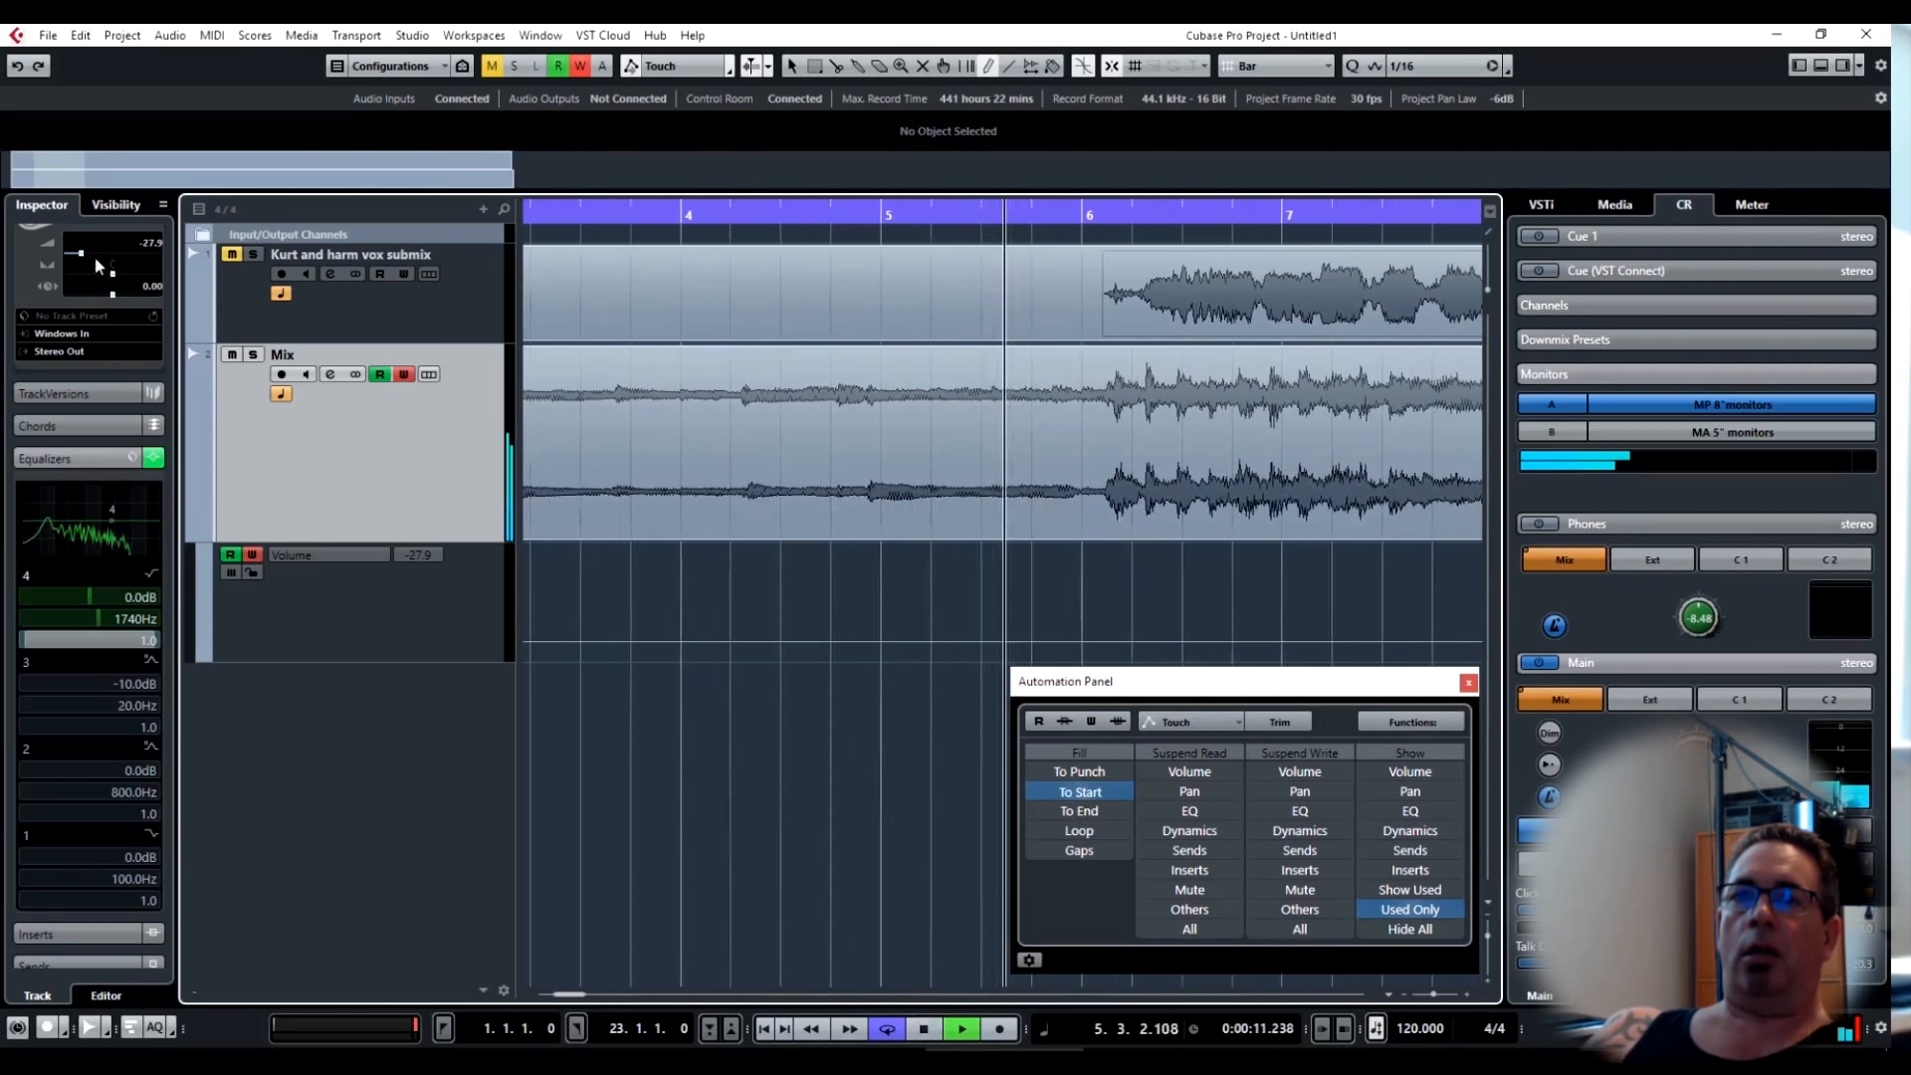
{"action": "left_click_drag", "start_coordinate": [88, 250], "coordinate": [93, 81]}
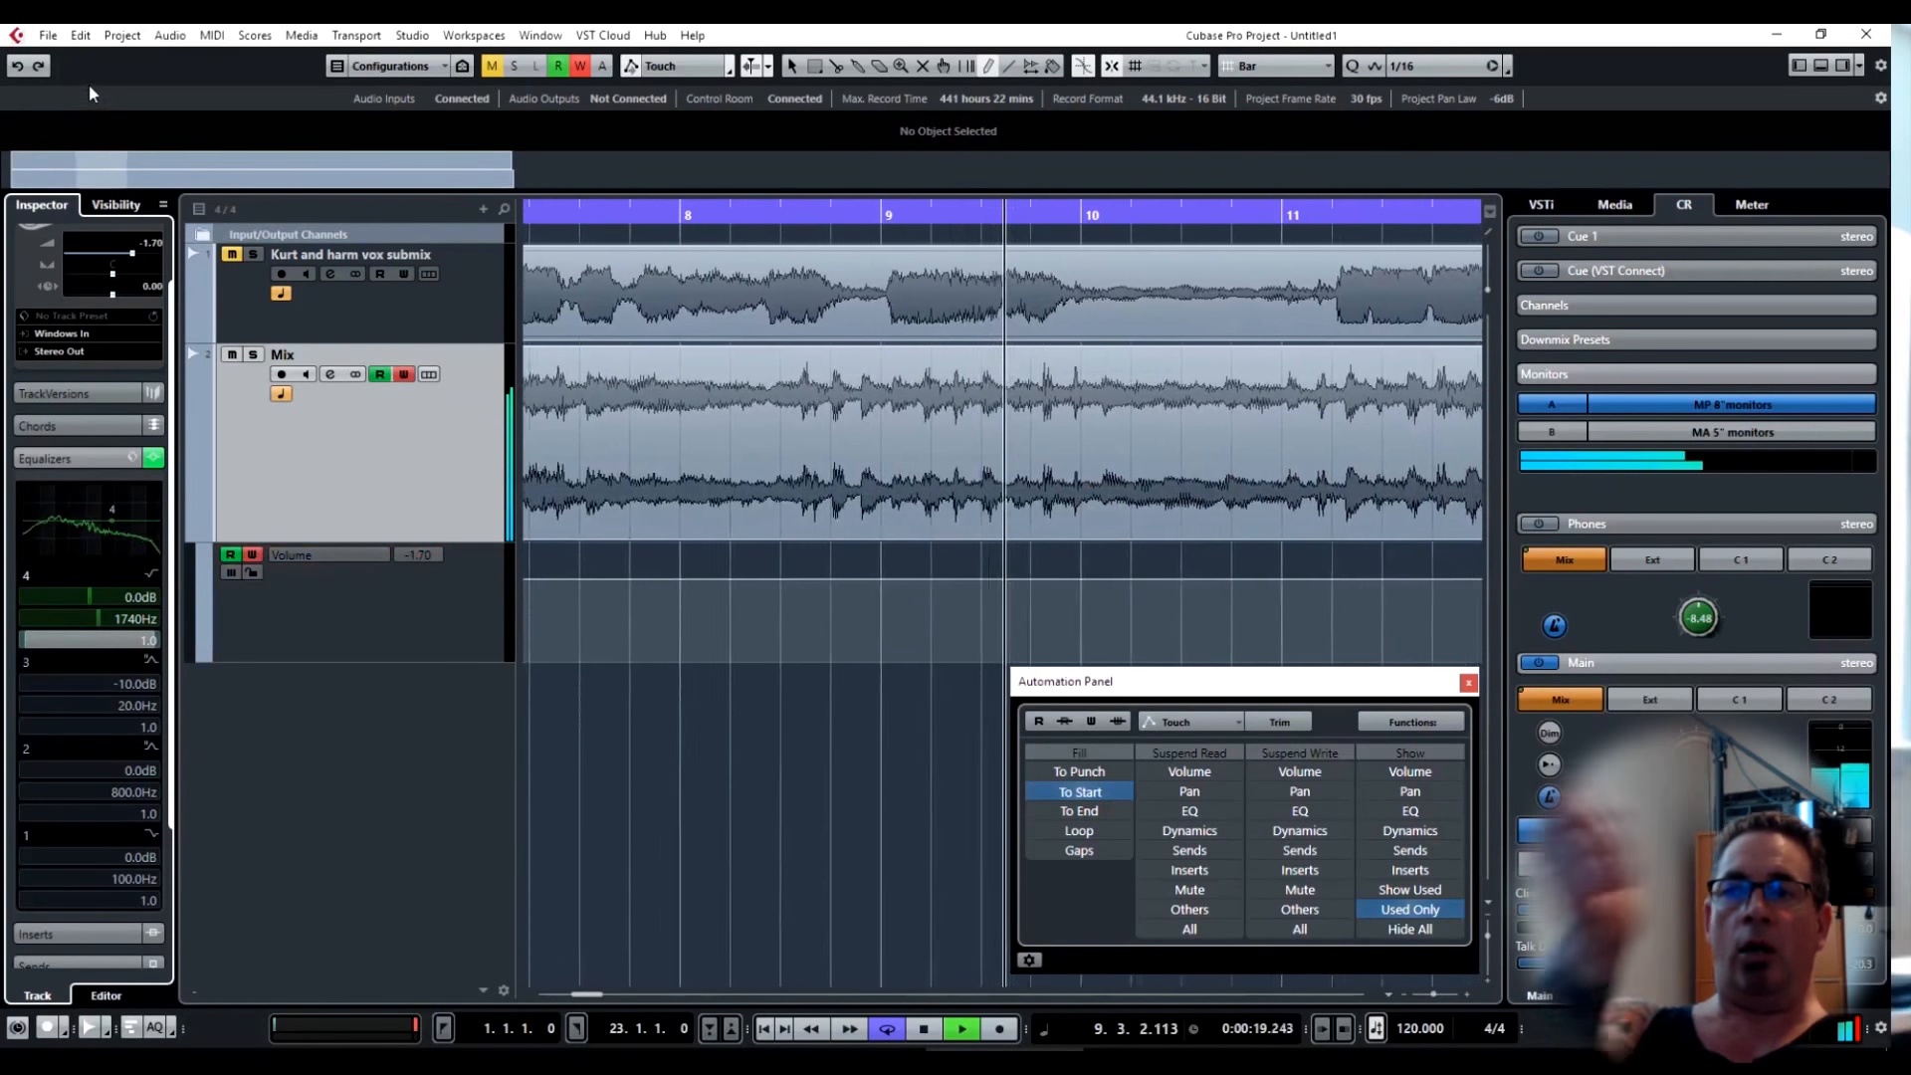
{"action": "key", "text": "space"}
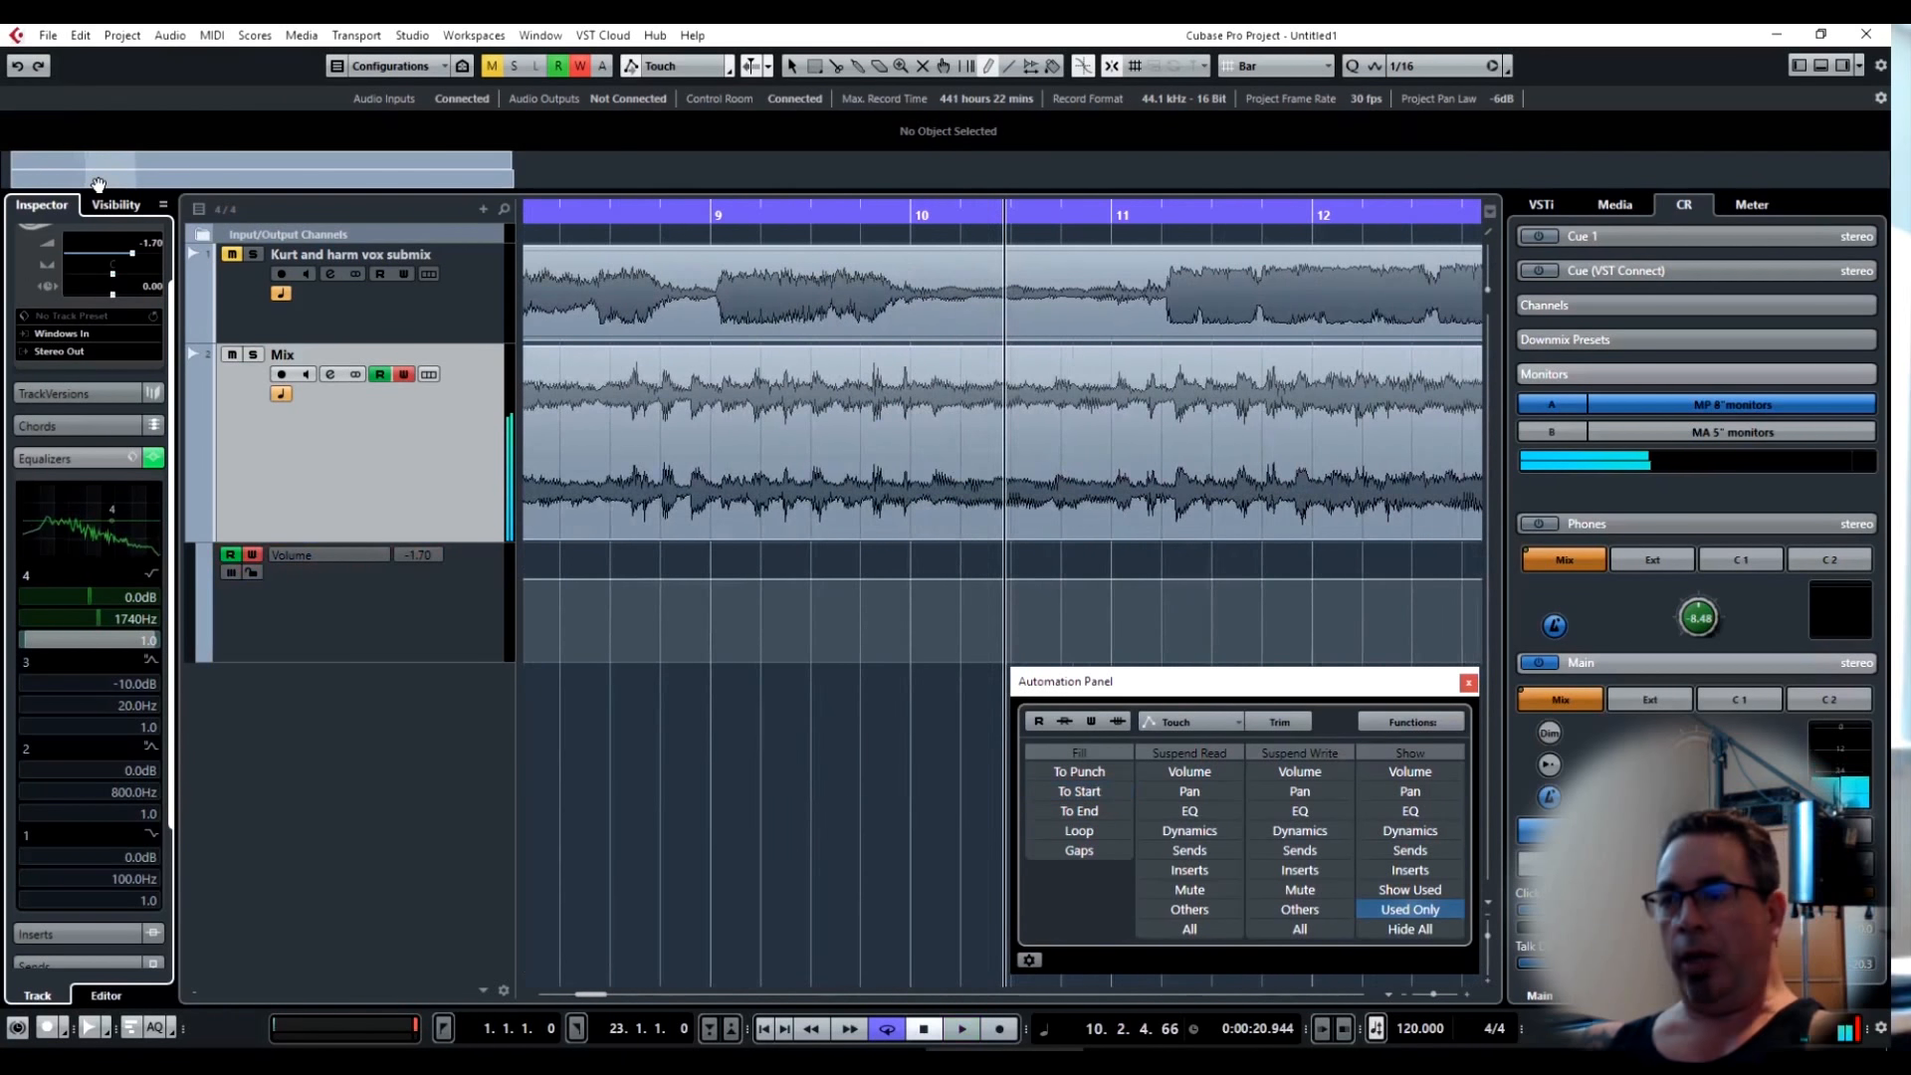
Re-enable Fill To Start and, playing from the project start, write a Mix volume move ending at -1.73.
{"action": "key", "text": "Home"}
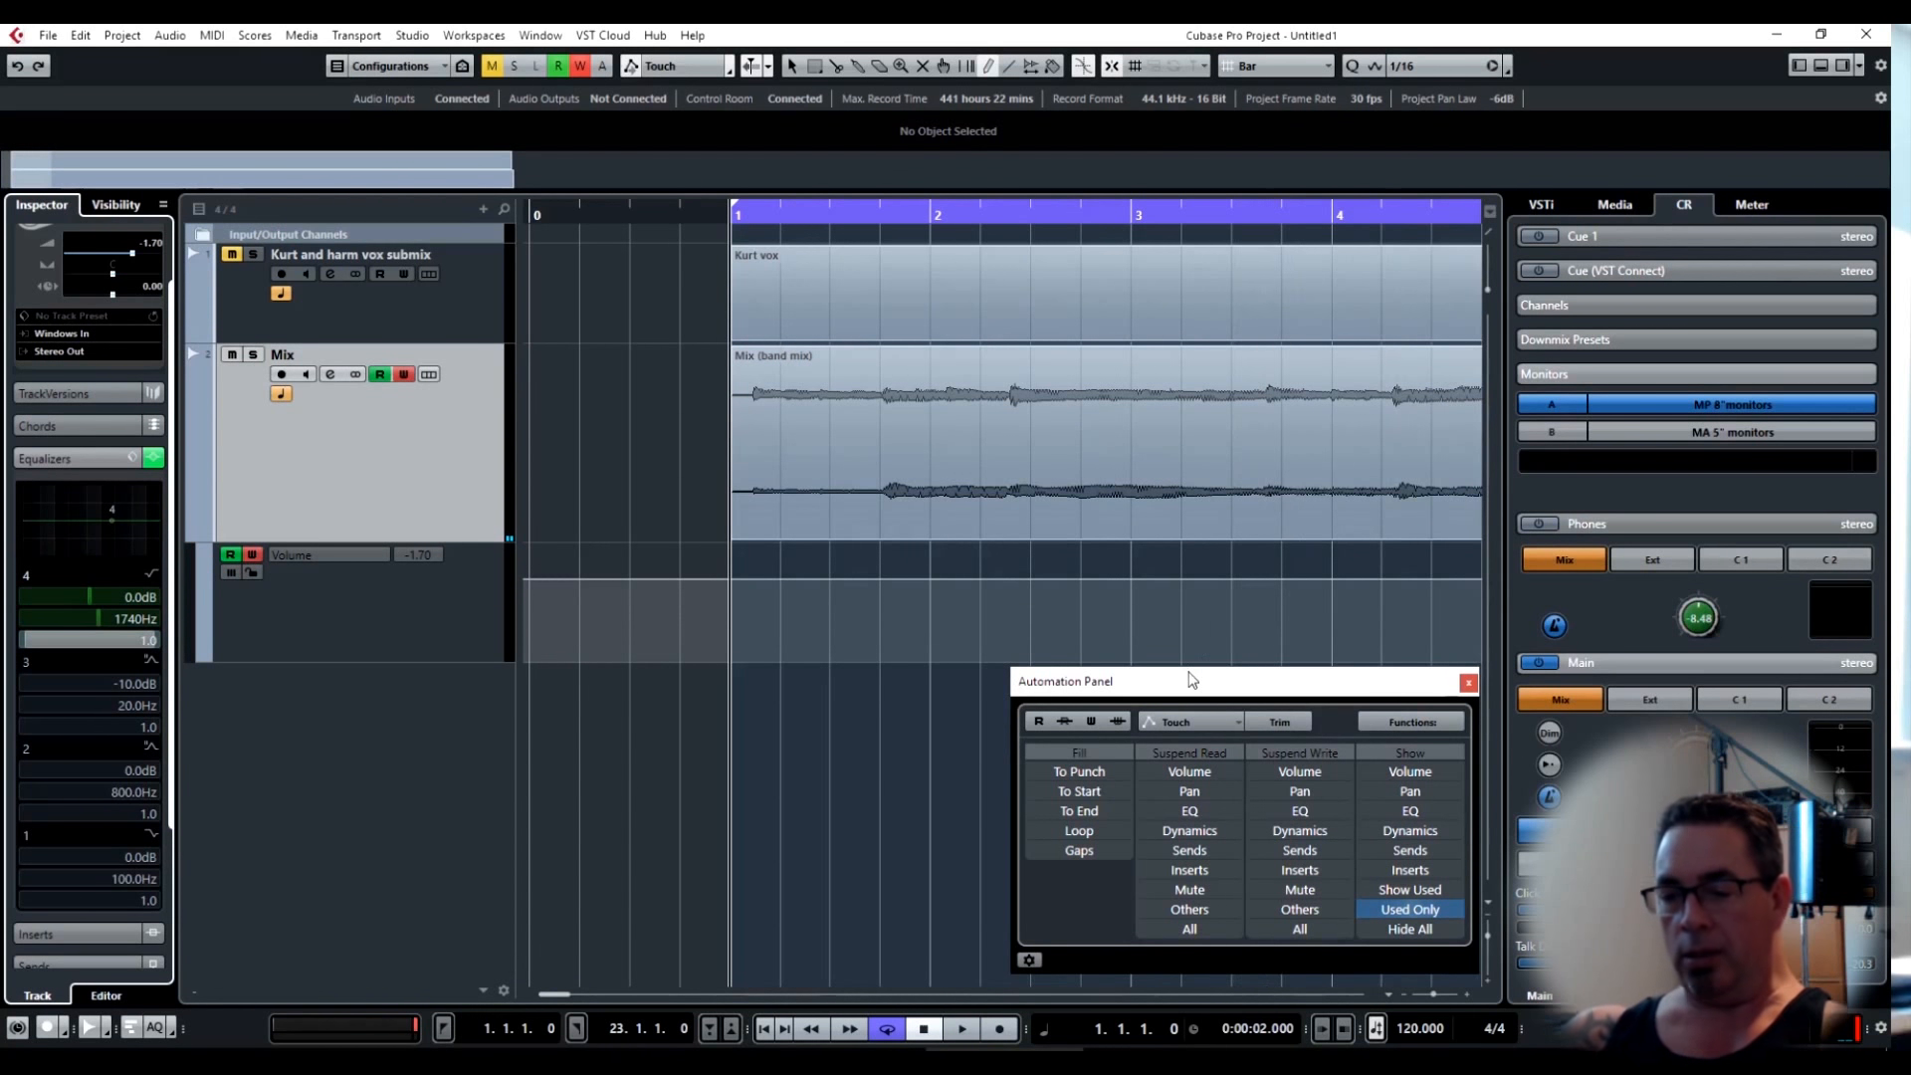
{"action": "key", "text": "g"}
{"action": "key", "text": "g"}
{"action": "key", "text": "g"}
{"action": "key", "text": "g"}
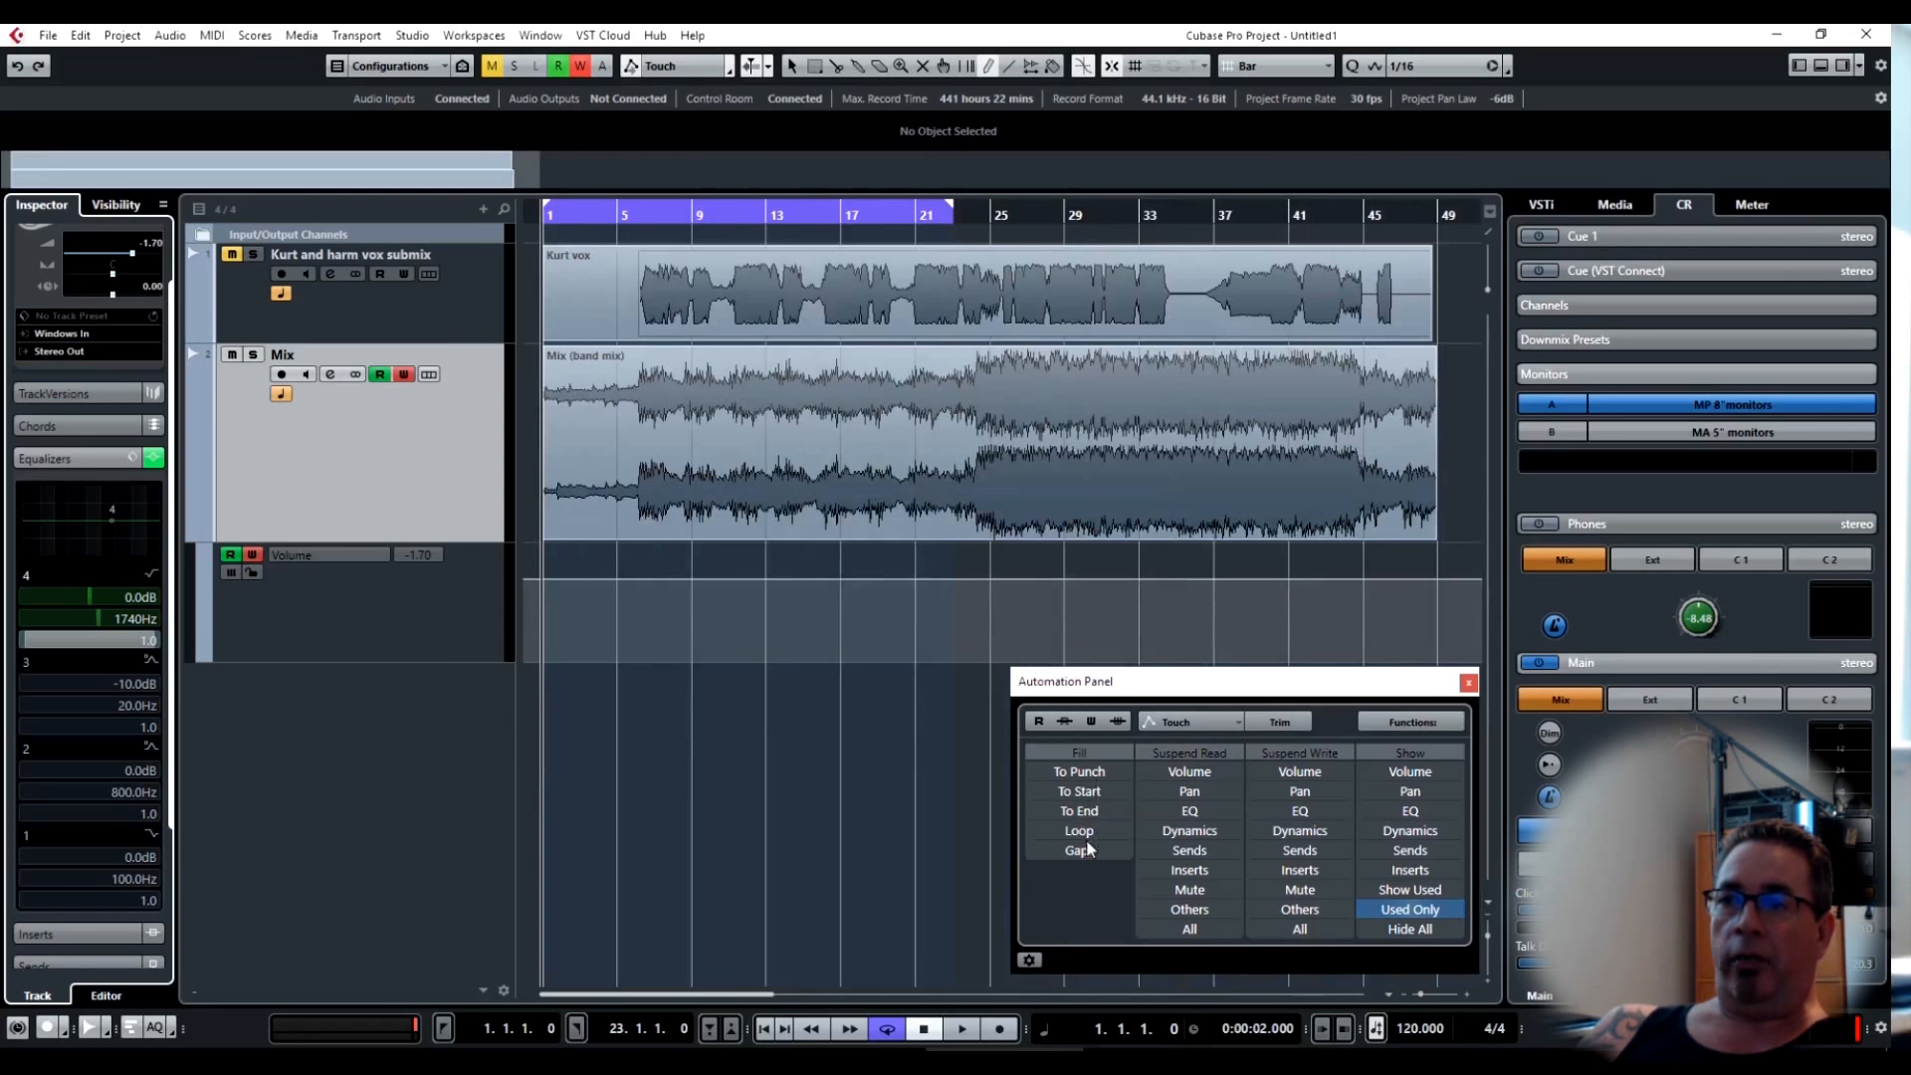
{"action": "left_click", "coordinate": [1100, 793]}
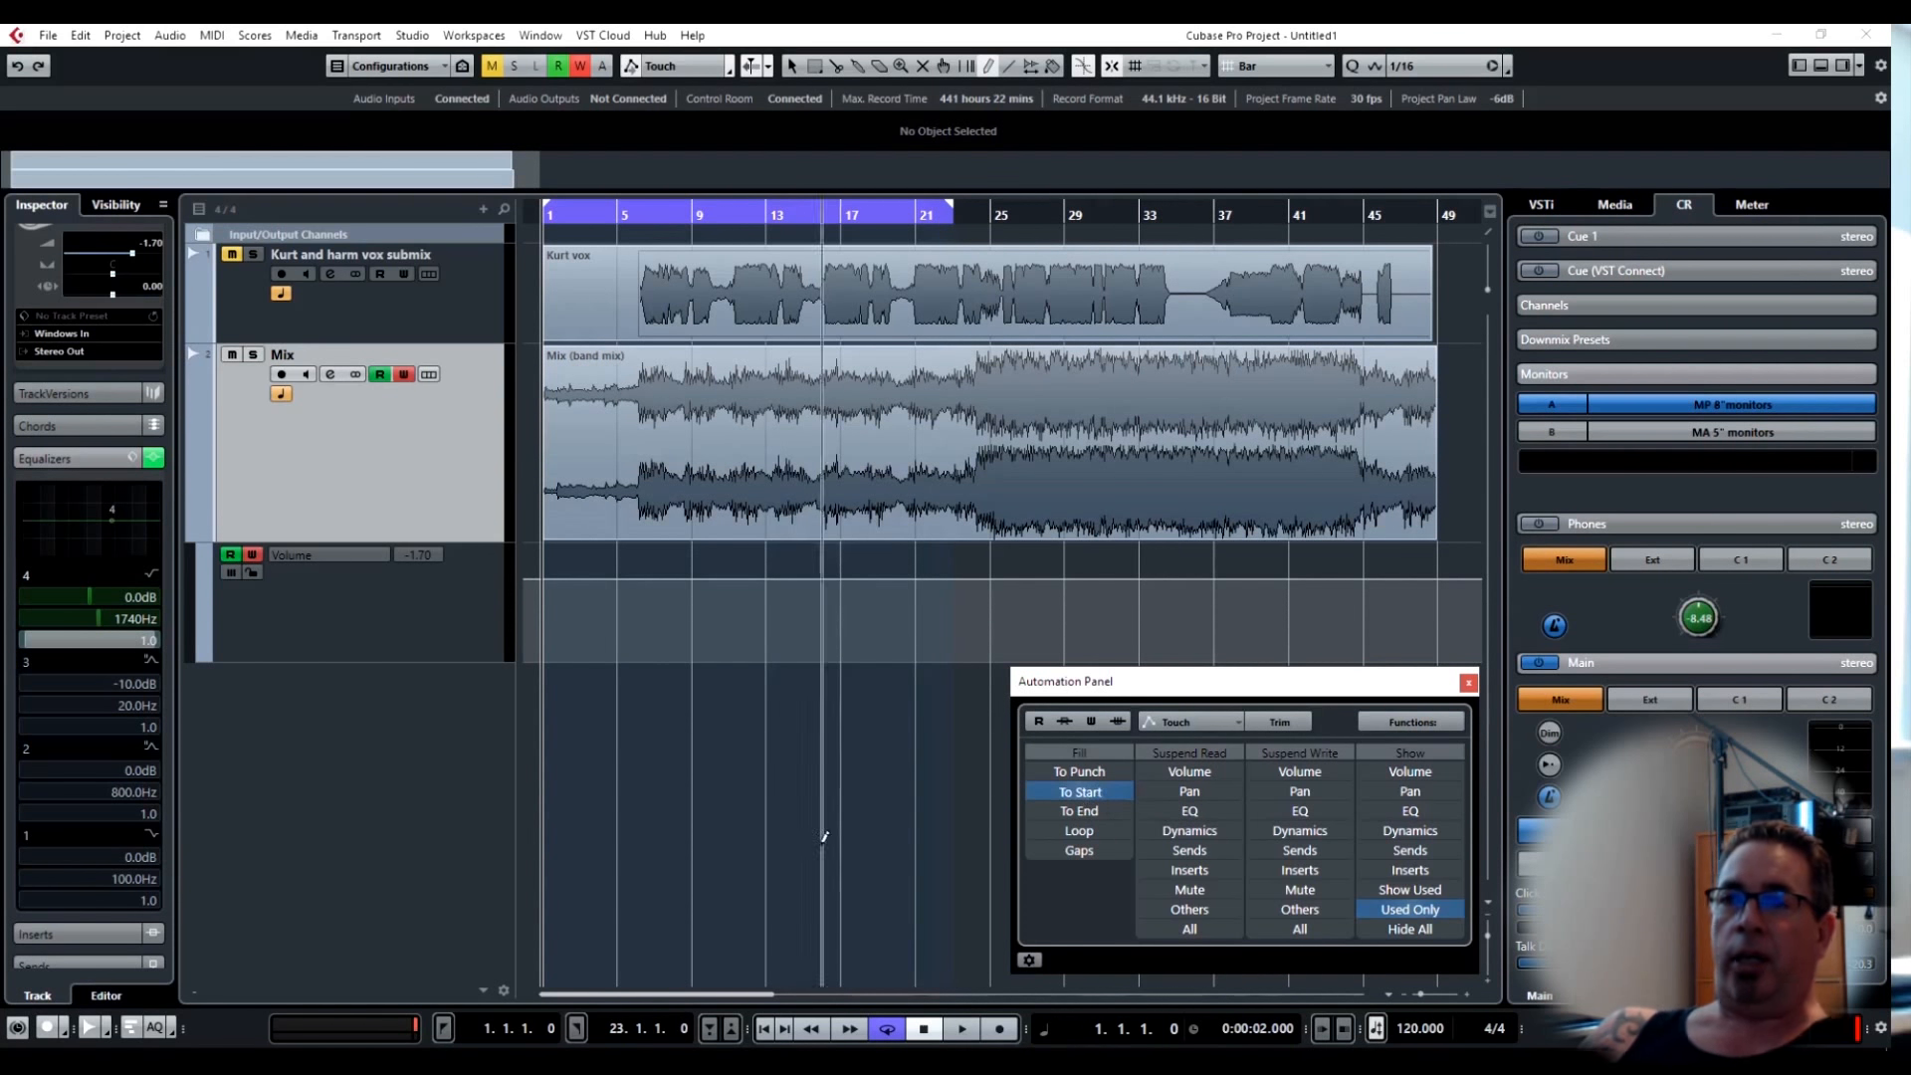
{"action": "key", "text": "space"}
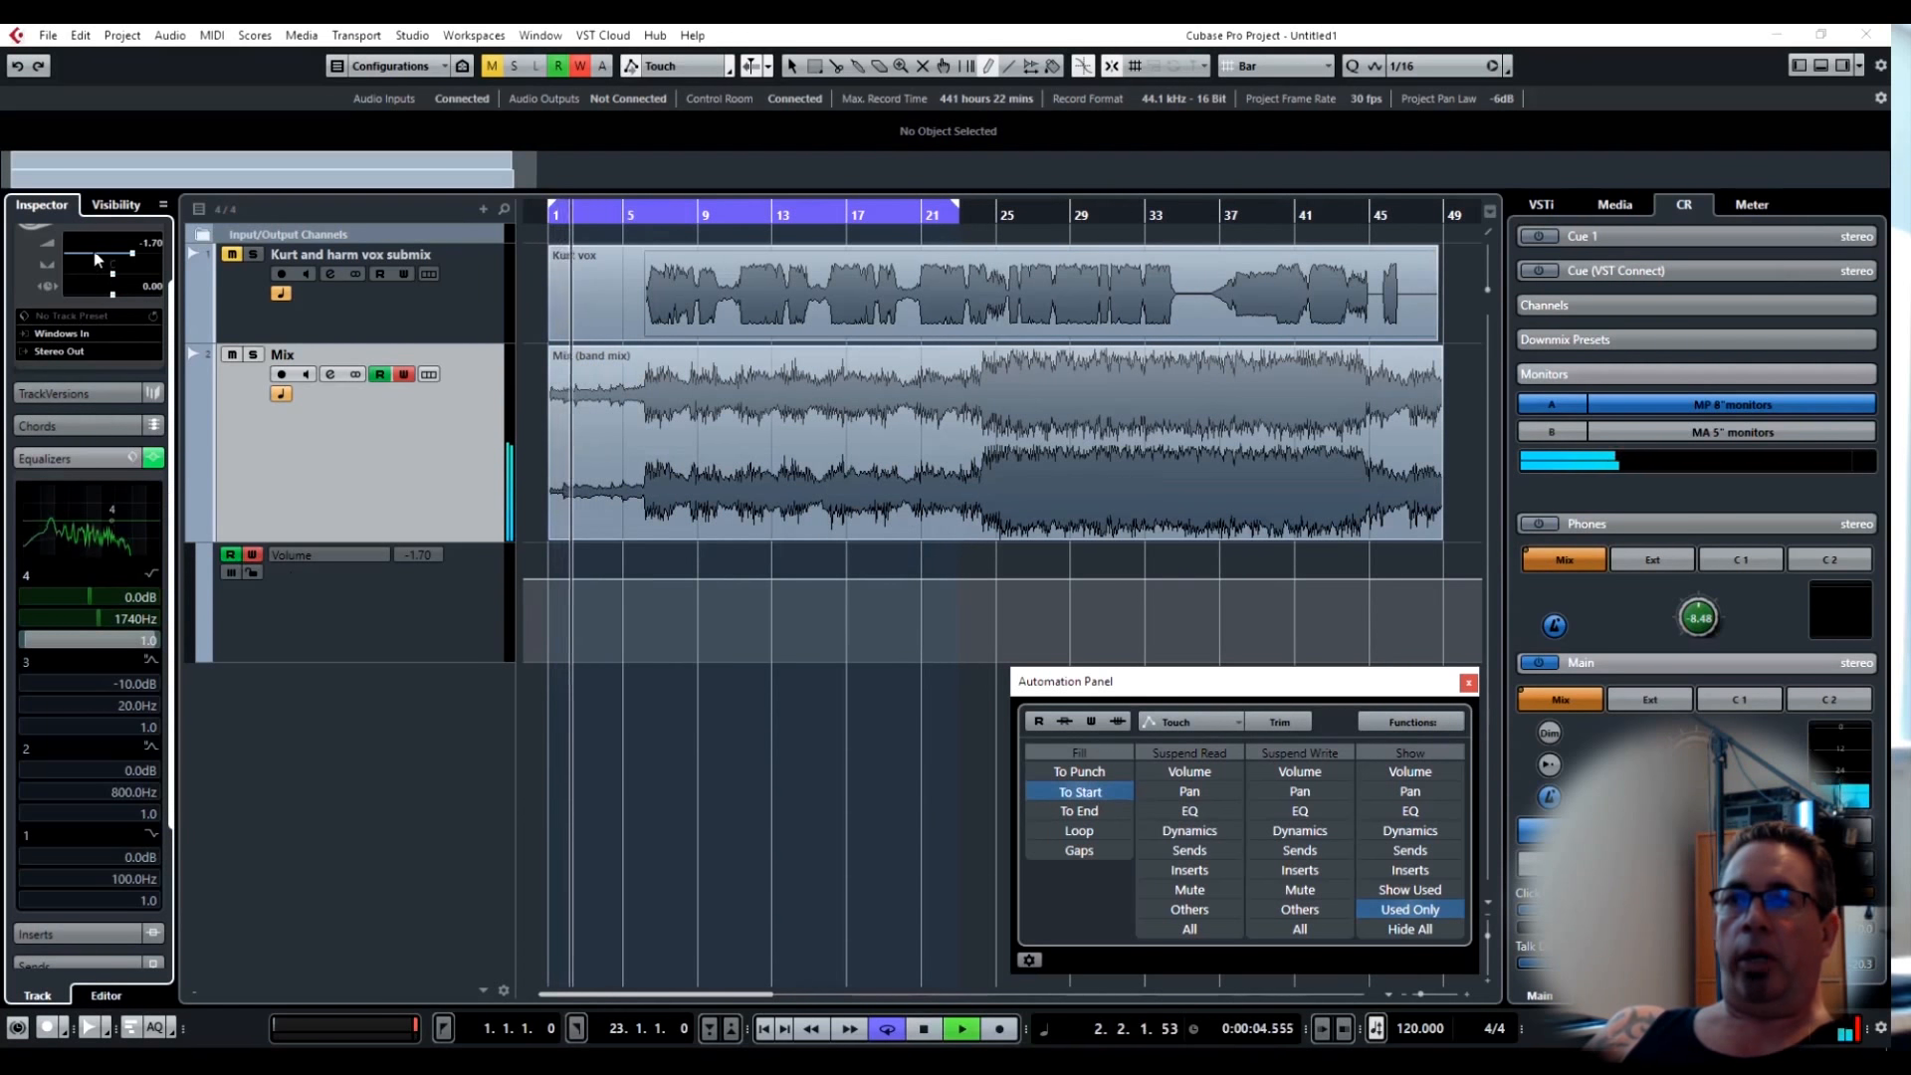
{"action": "left_click_drag", "start_coordinate": [108, 249], "coordinate": [282, 271]}
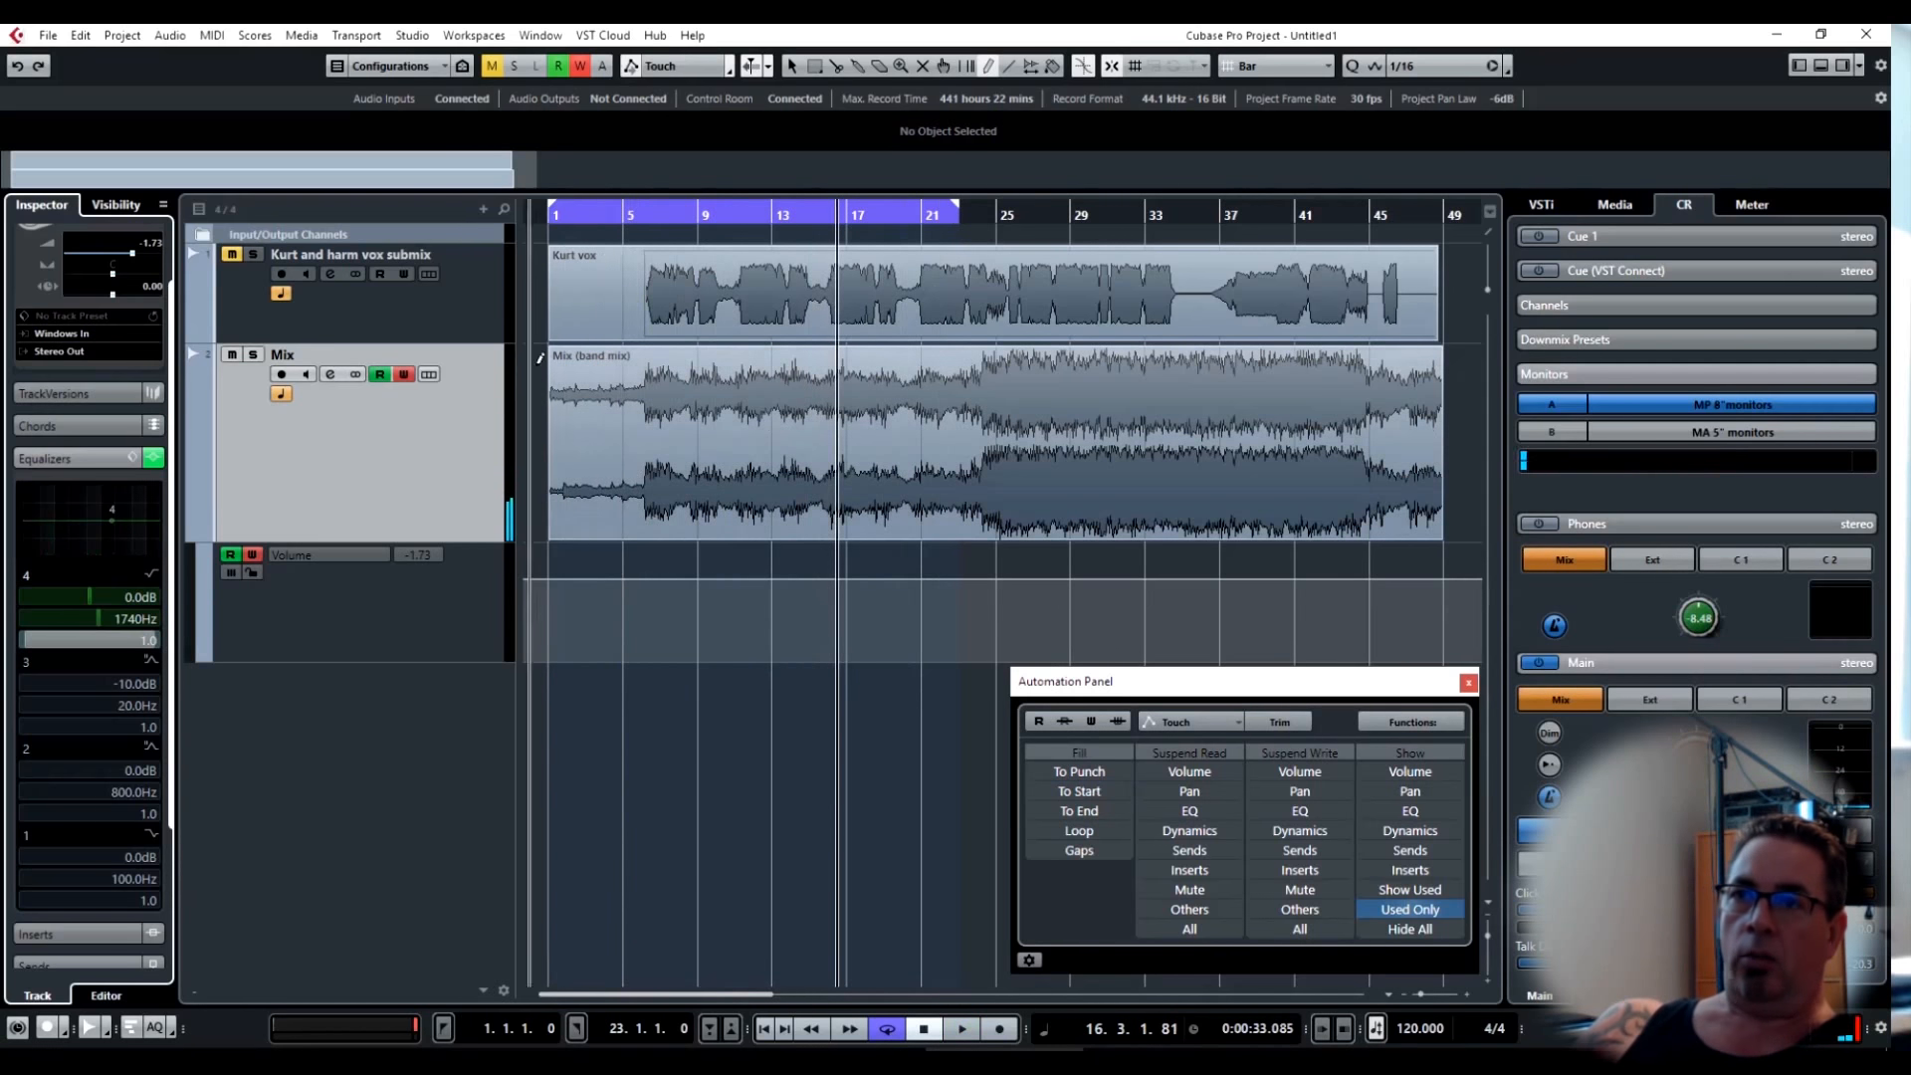
Lock Fill To Start and write two Mix volume passes, one from bar 3 down to -36.3 and one raised from the project start.
{"action": "left_click", "coordinate": [588, 219]}
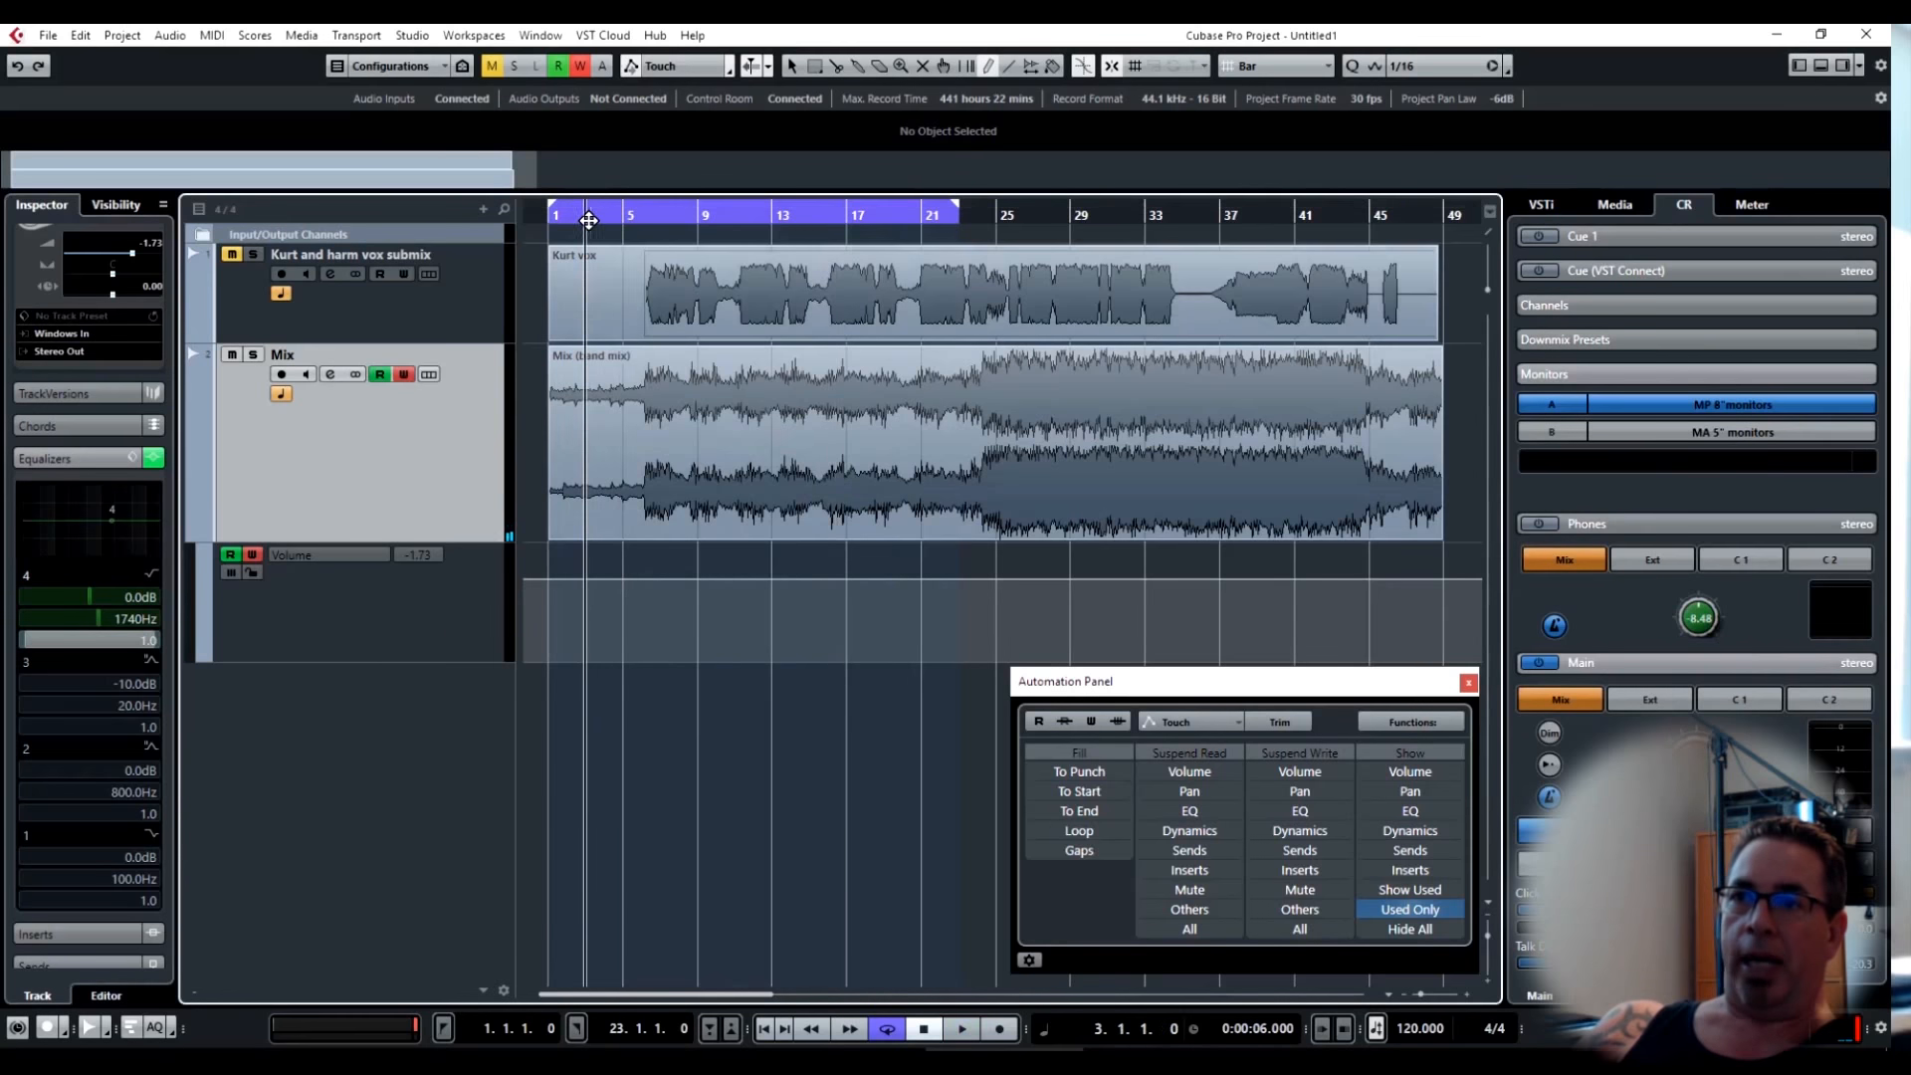
{"action": "left_click", "coordinate": [1097, 793]}
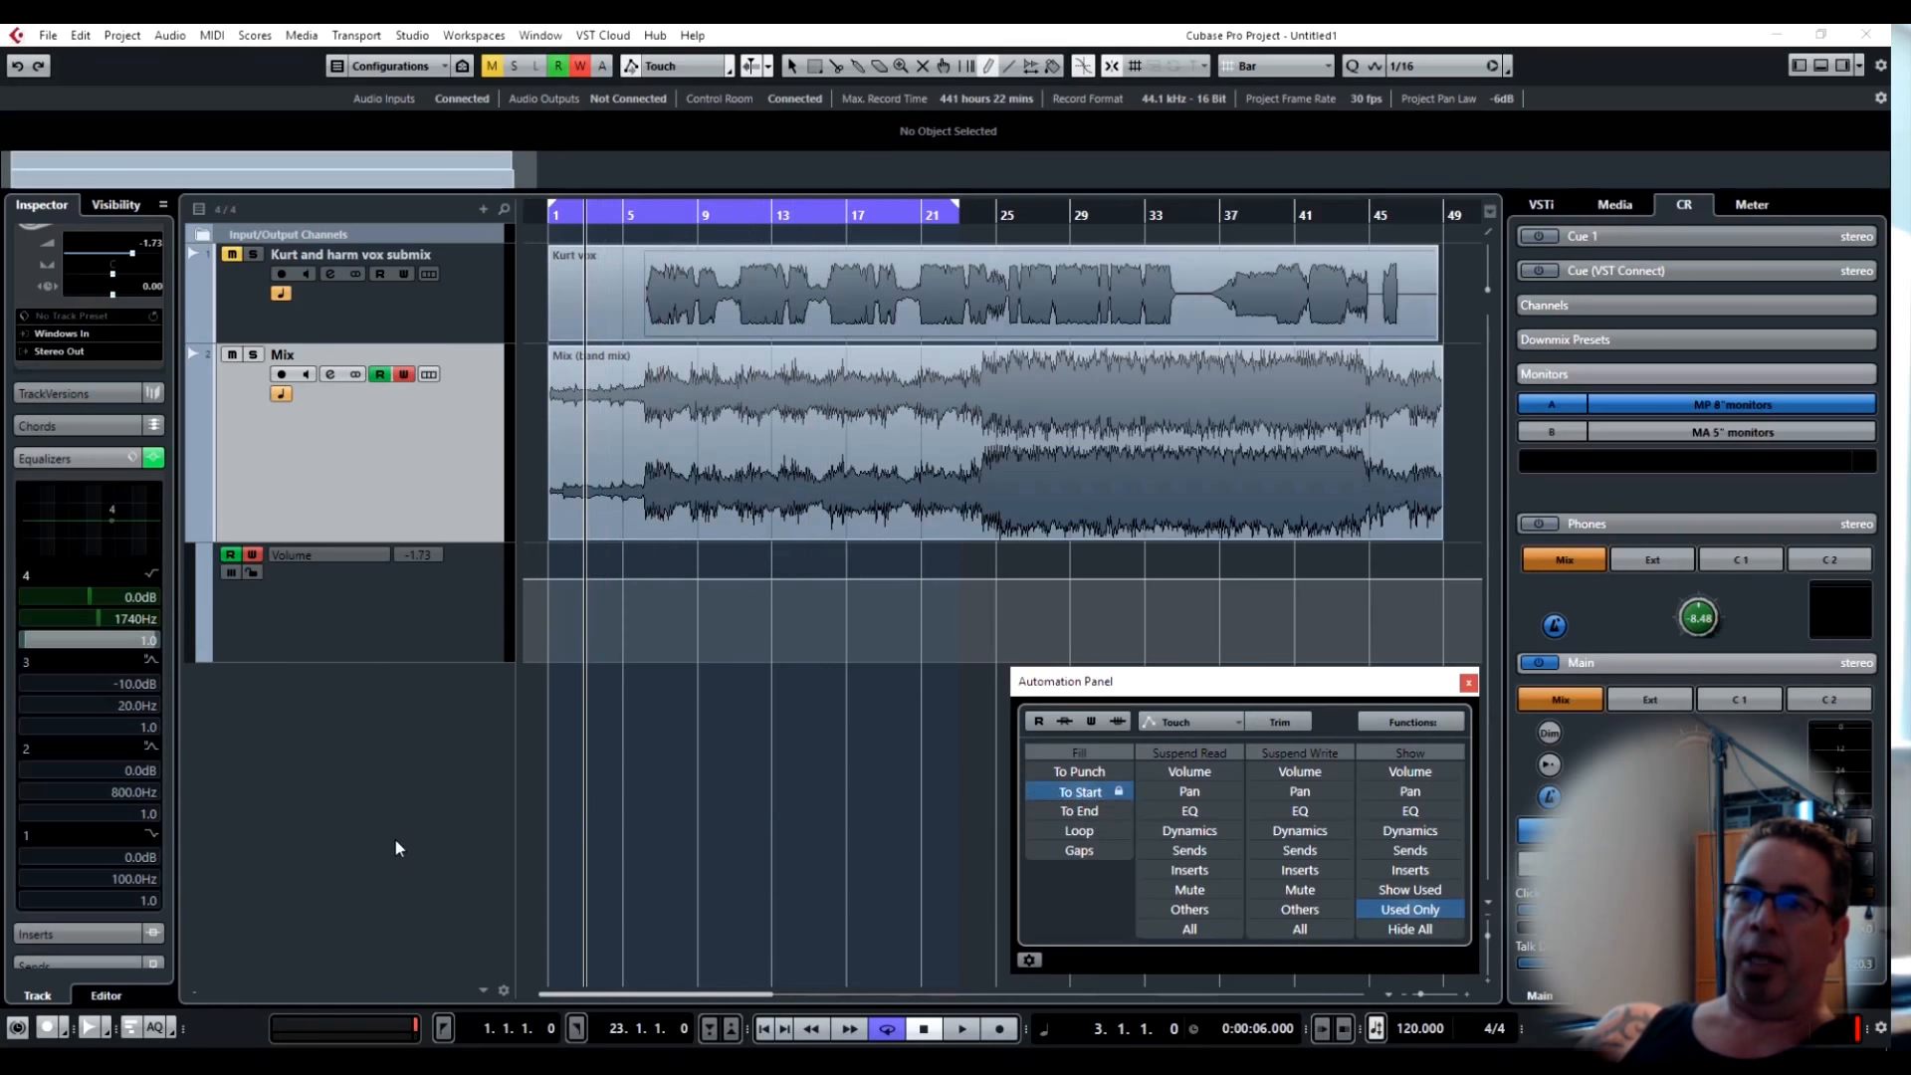
{"action": "key", "text": "space"}
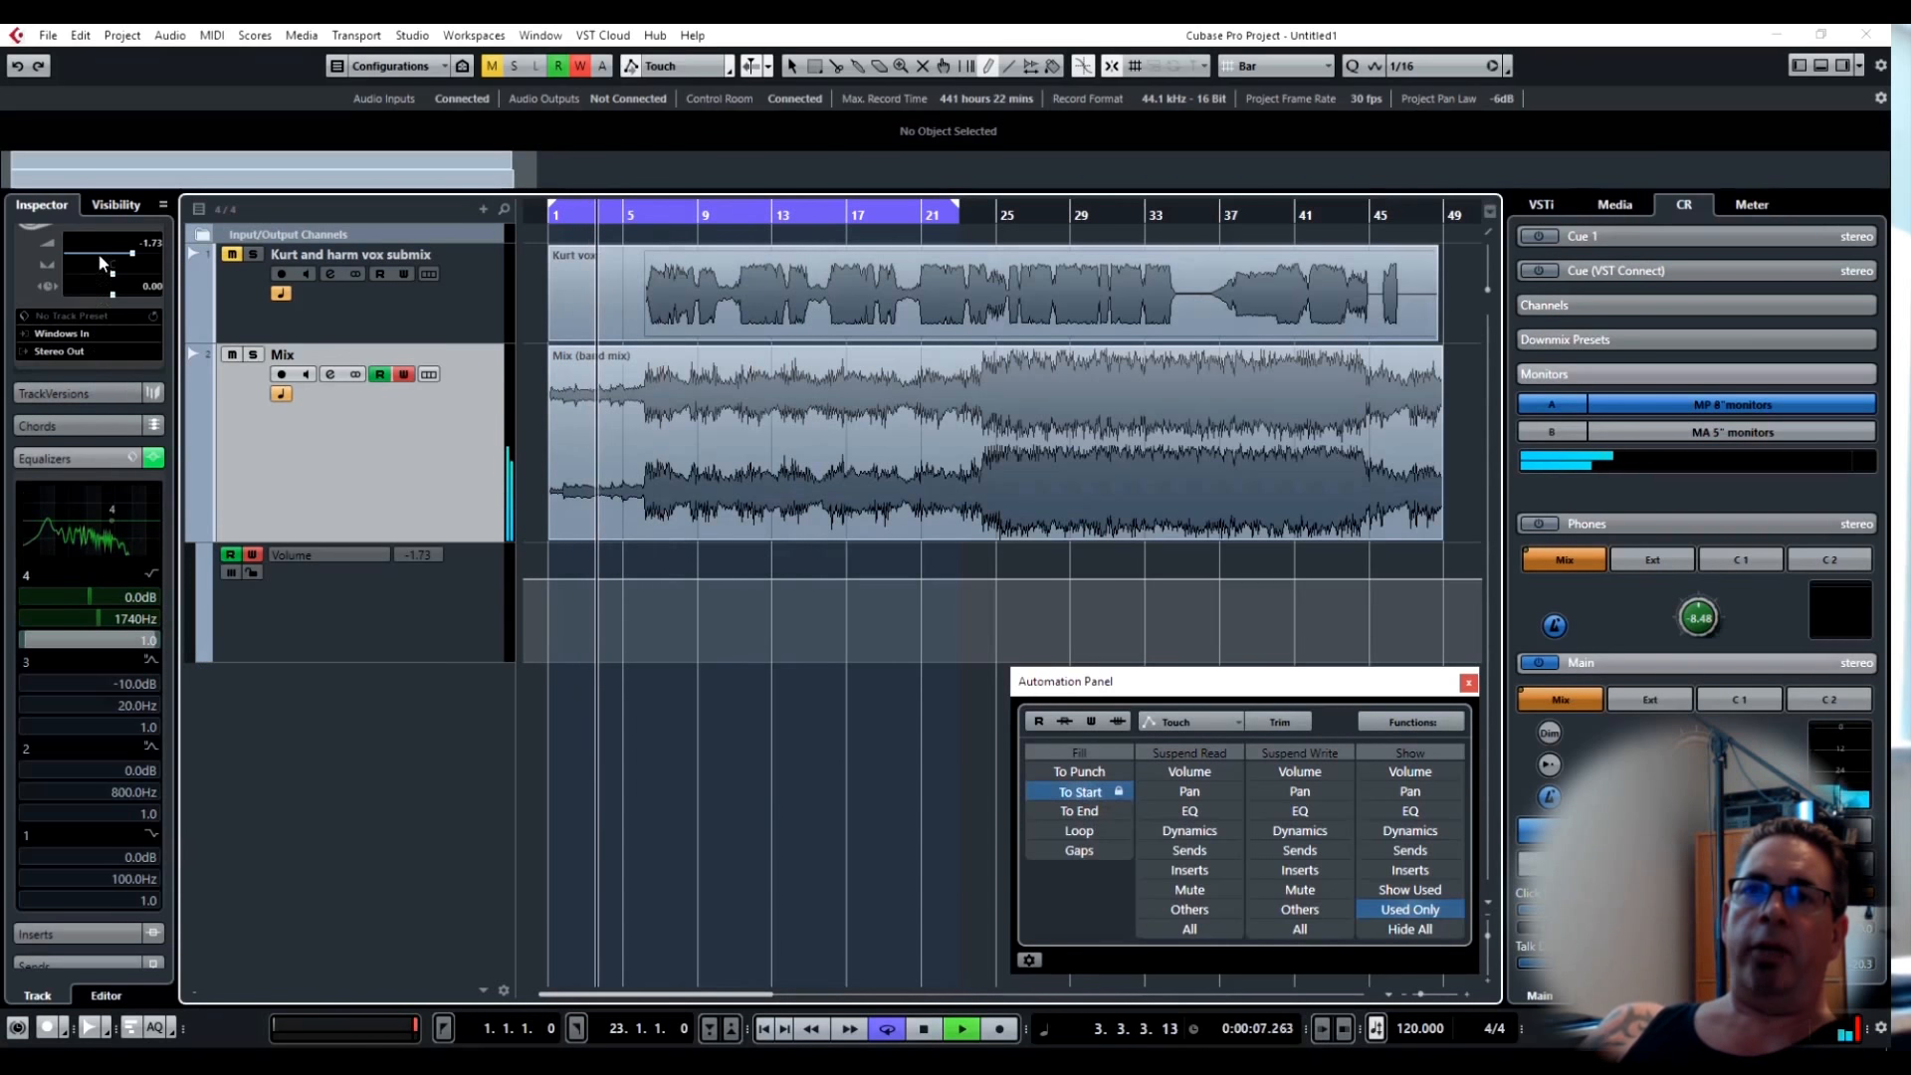
{"action": "left_click_drag", "start_coordinate": [97, 254], "coordinate": [167, 455]}
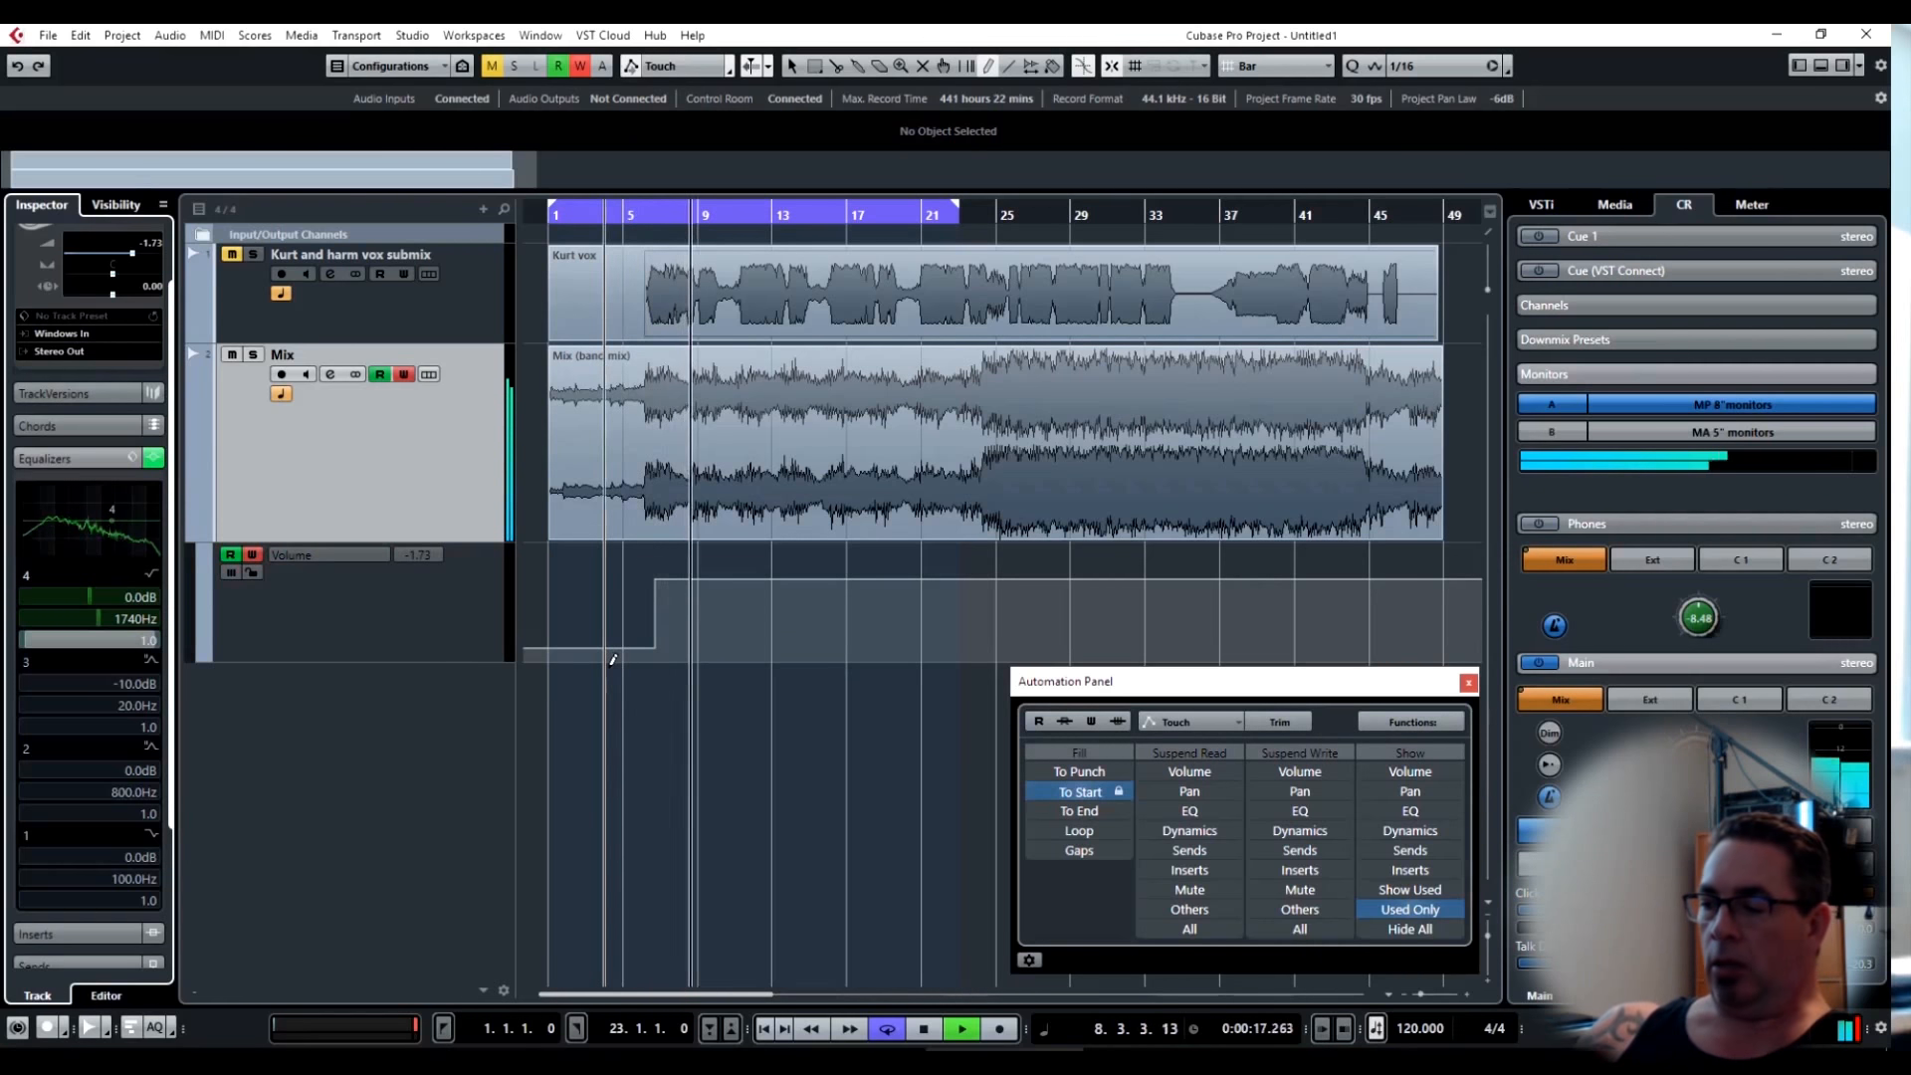
{"action": "key", "text": "Home"}
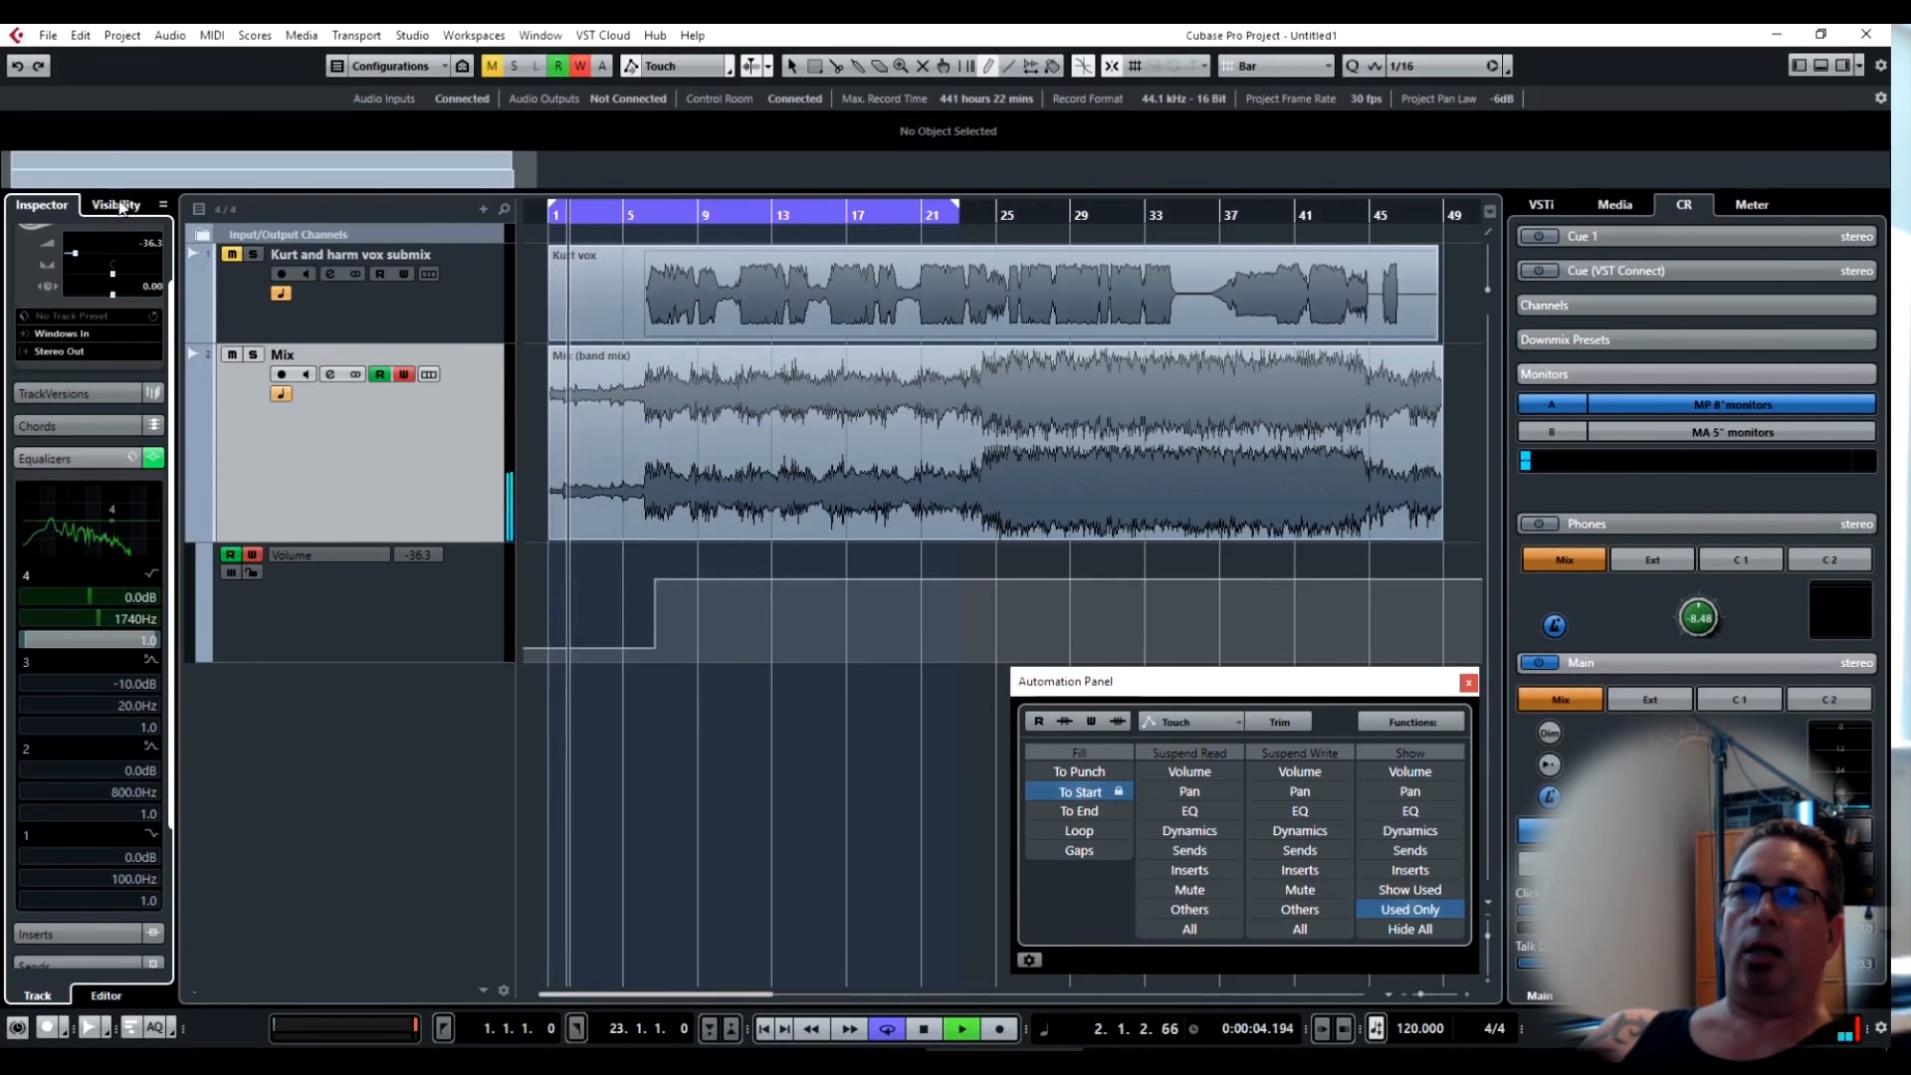
{"action": "left_click_drag", "start_coordinate": [104, 243], "coordinate": [90, 61]}
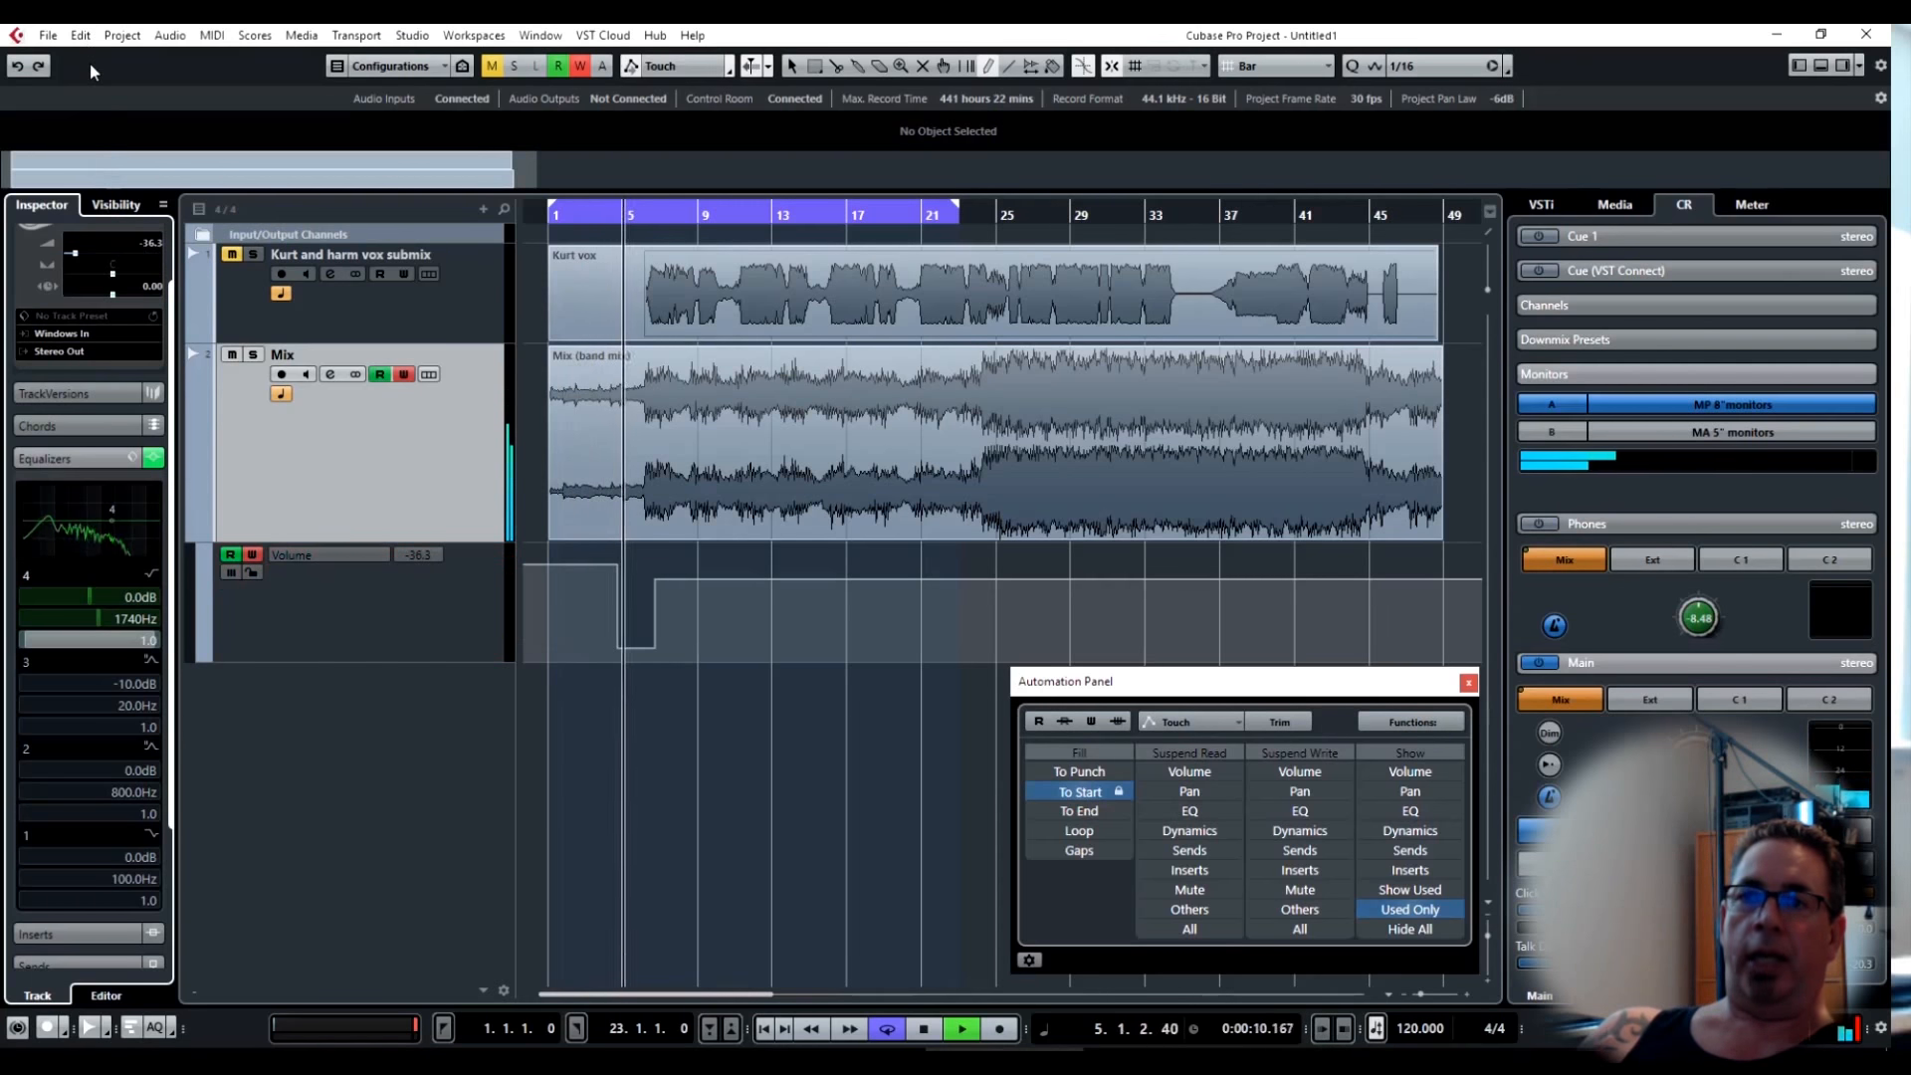
Switch Fill from To Start to To End and write Mix volume moves from about bar 13, ending at -4.92.
{"action": "left_click", "coordinate": [1093, 802]}
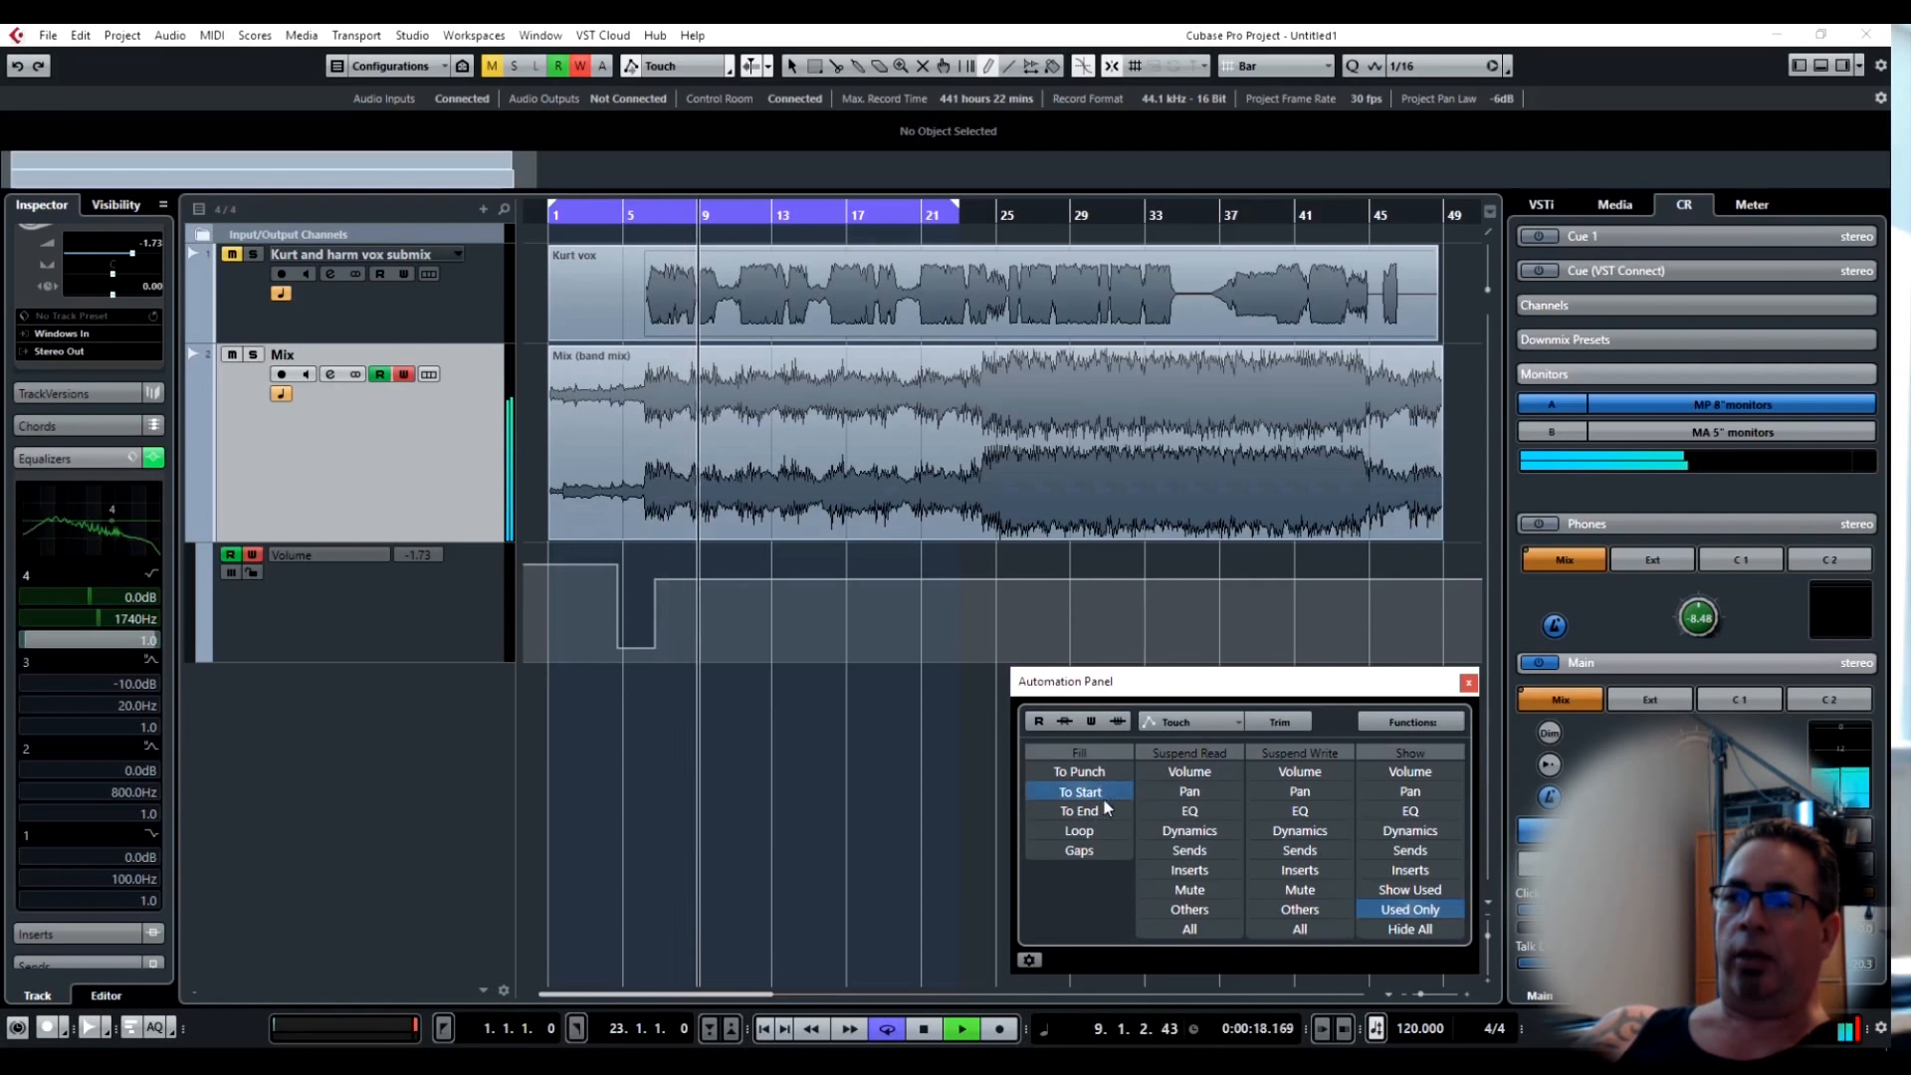
{"action": "left_click", "coordinate": [1102, 811]}
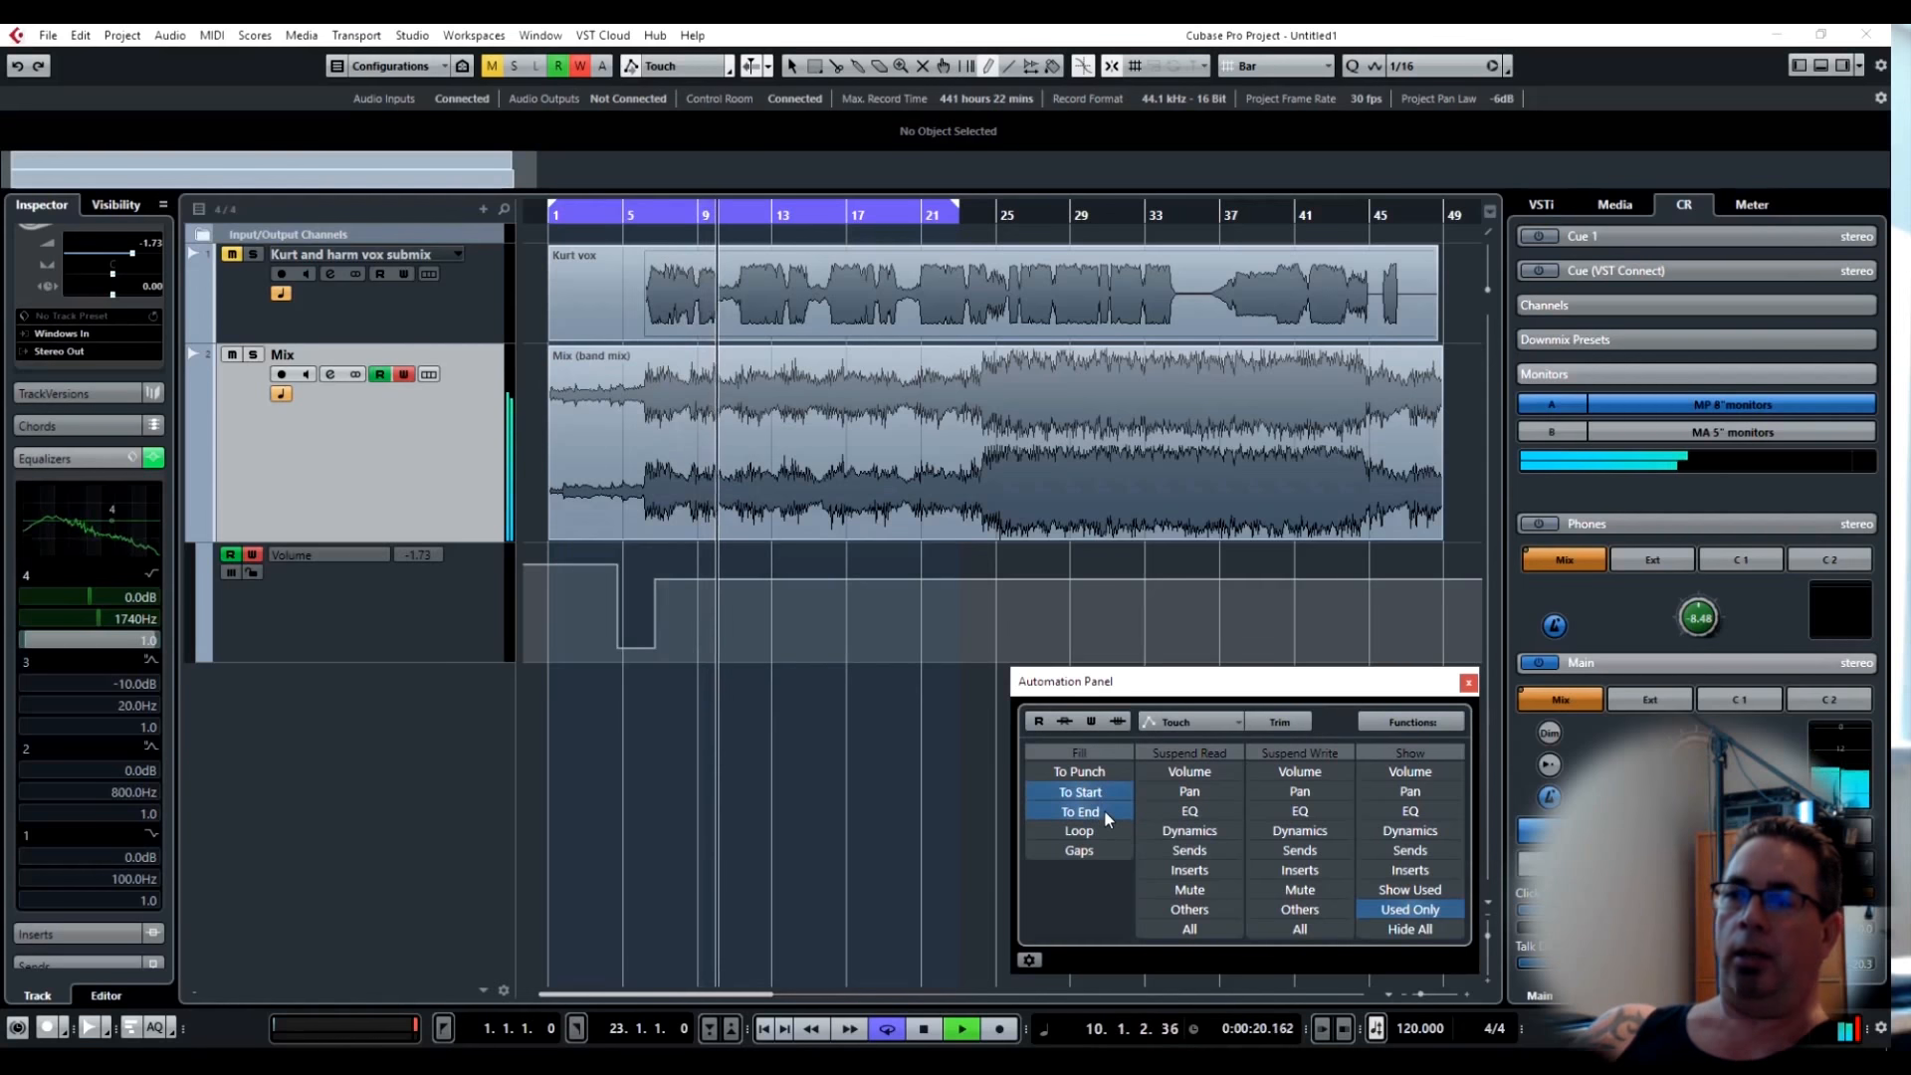
{"action": "left_click", "coordinate": [1100, 800]}
{"action": "left_click", "coordinate": [1080, 793]}
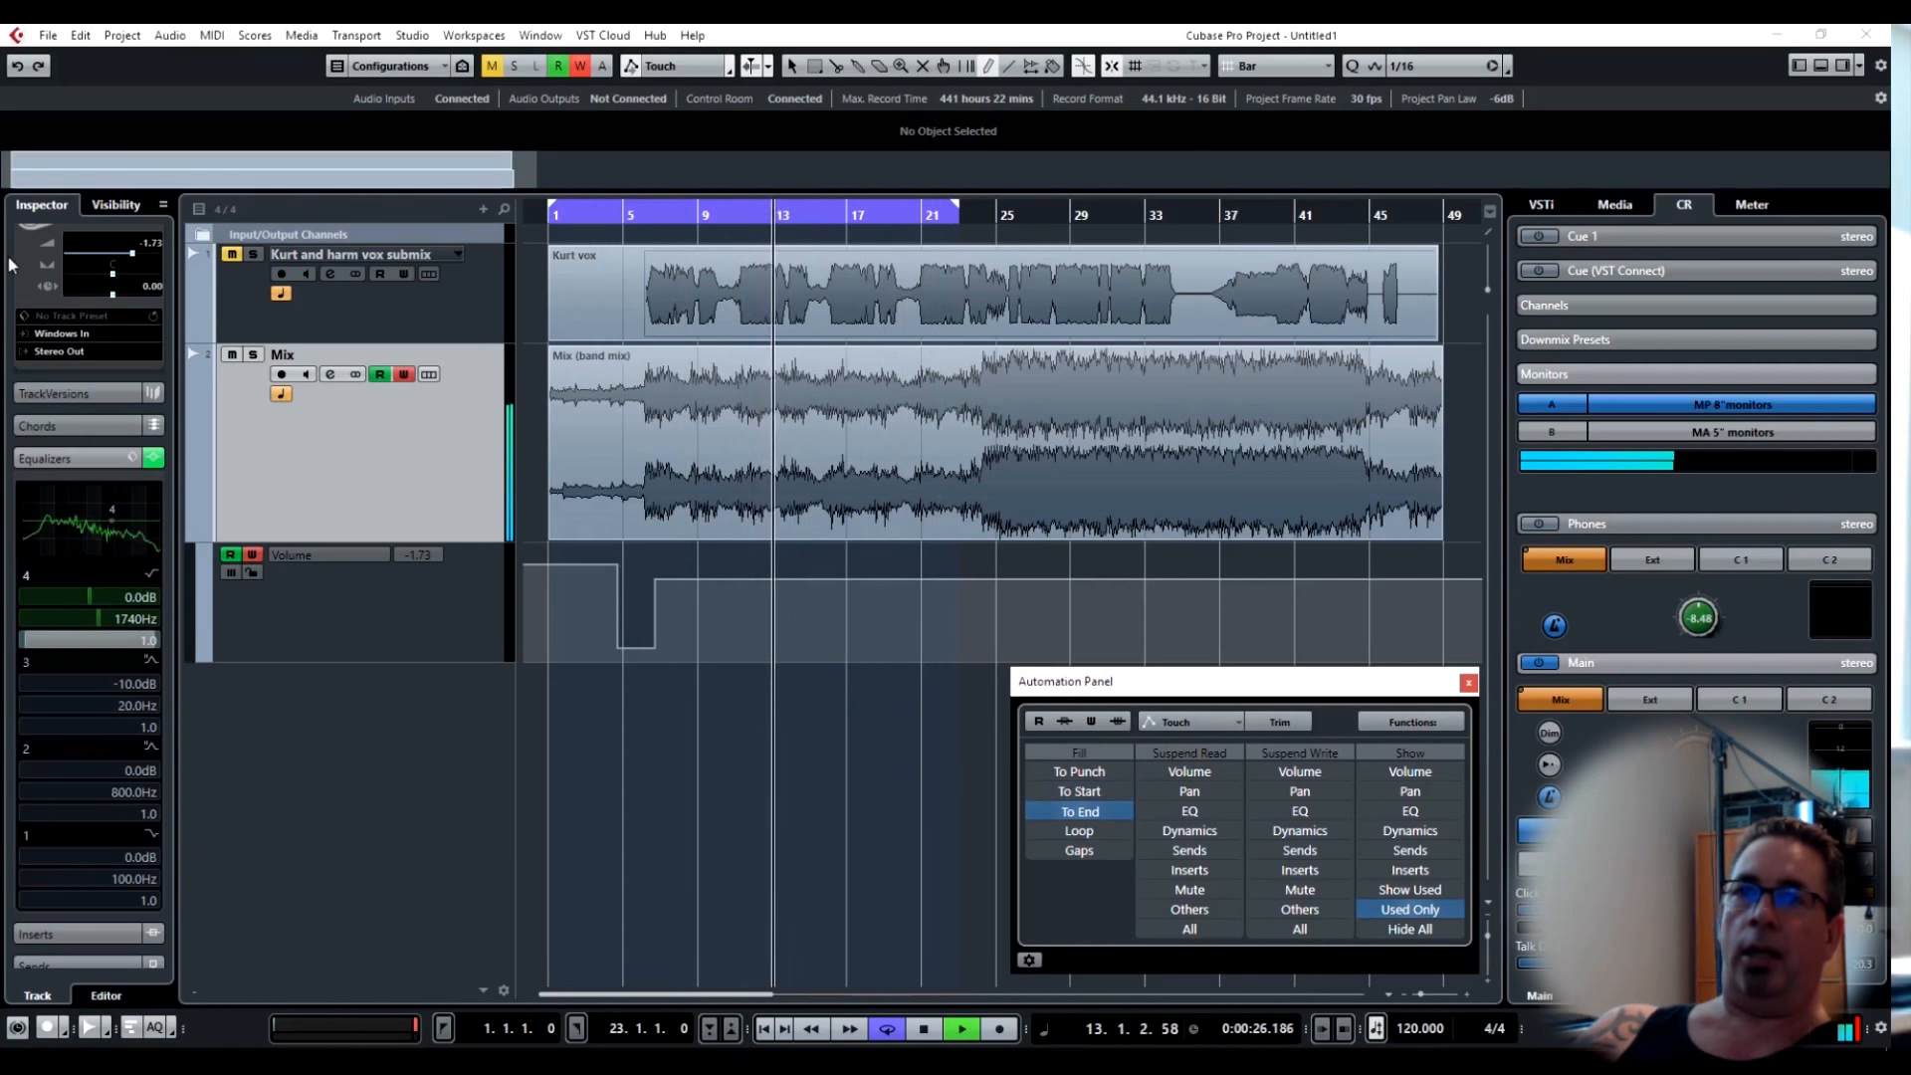
{"action": "left_click_drag", "start_coordinate": [106, 254], "coordinate": [179, 288]}
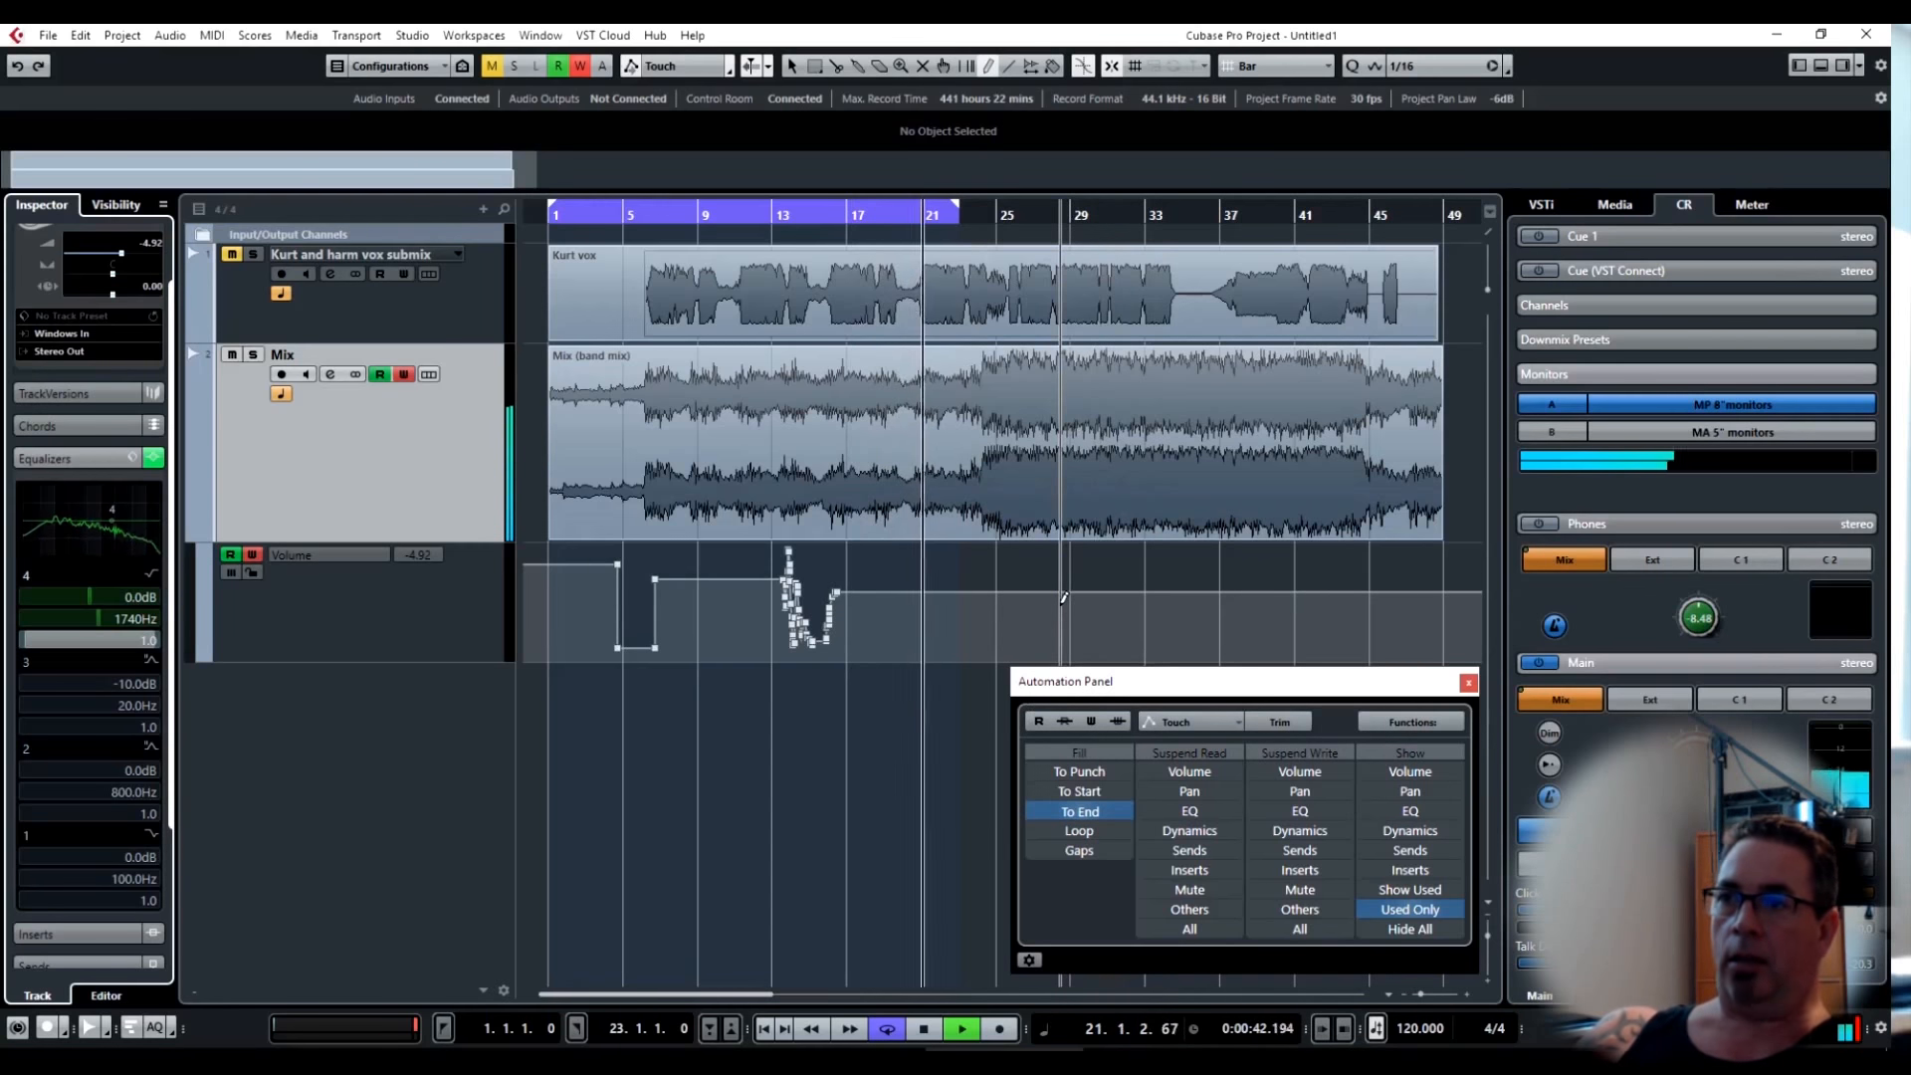
{"action": "key", "text": "space"}
Draw a freehand Mix volume curve from about bar 28 to 34, and write a volume pass from bar 13 with Fill off.
{"action": "mouse_move", "coordinate": [1064, 587]}
{"action": "left_mouse_down"}
{"action": "mouse_move", "coordinate": [1067, 607]}
{"action": "mouse_move", "coordinate": [1085, 566]}
{"action": "mouse_move", "coordinate": [1145, 652]}
{"action": "mouse_move", "coordinate": [1179, 643]}
{"action": "left_mouse_up"}
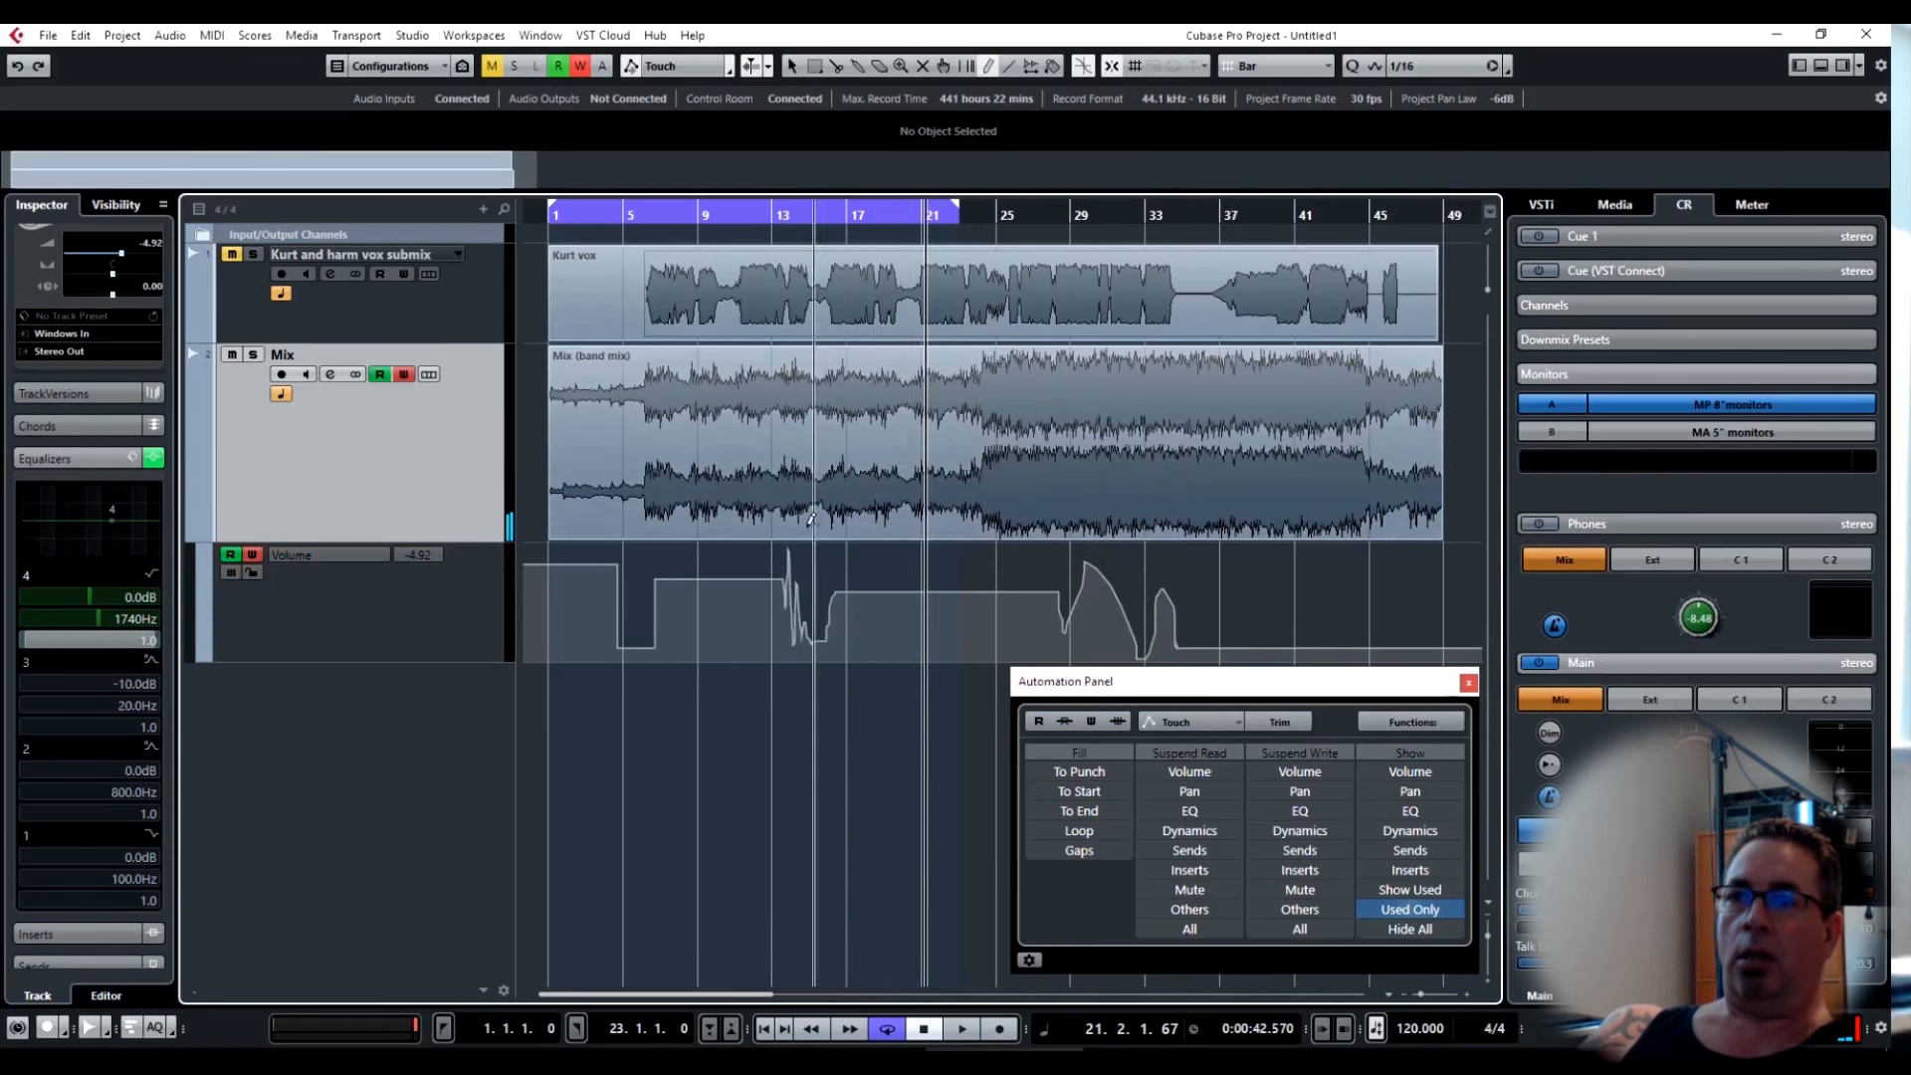
{"action": "left_click", "coordinate": [781, 211]}
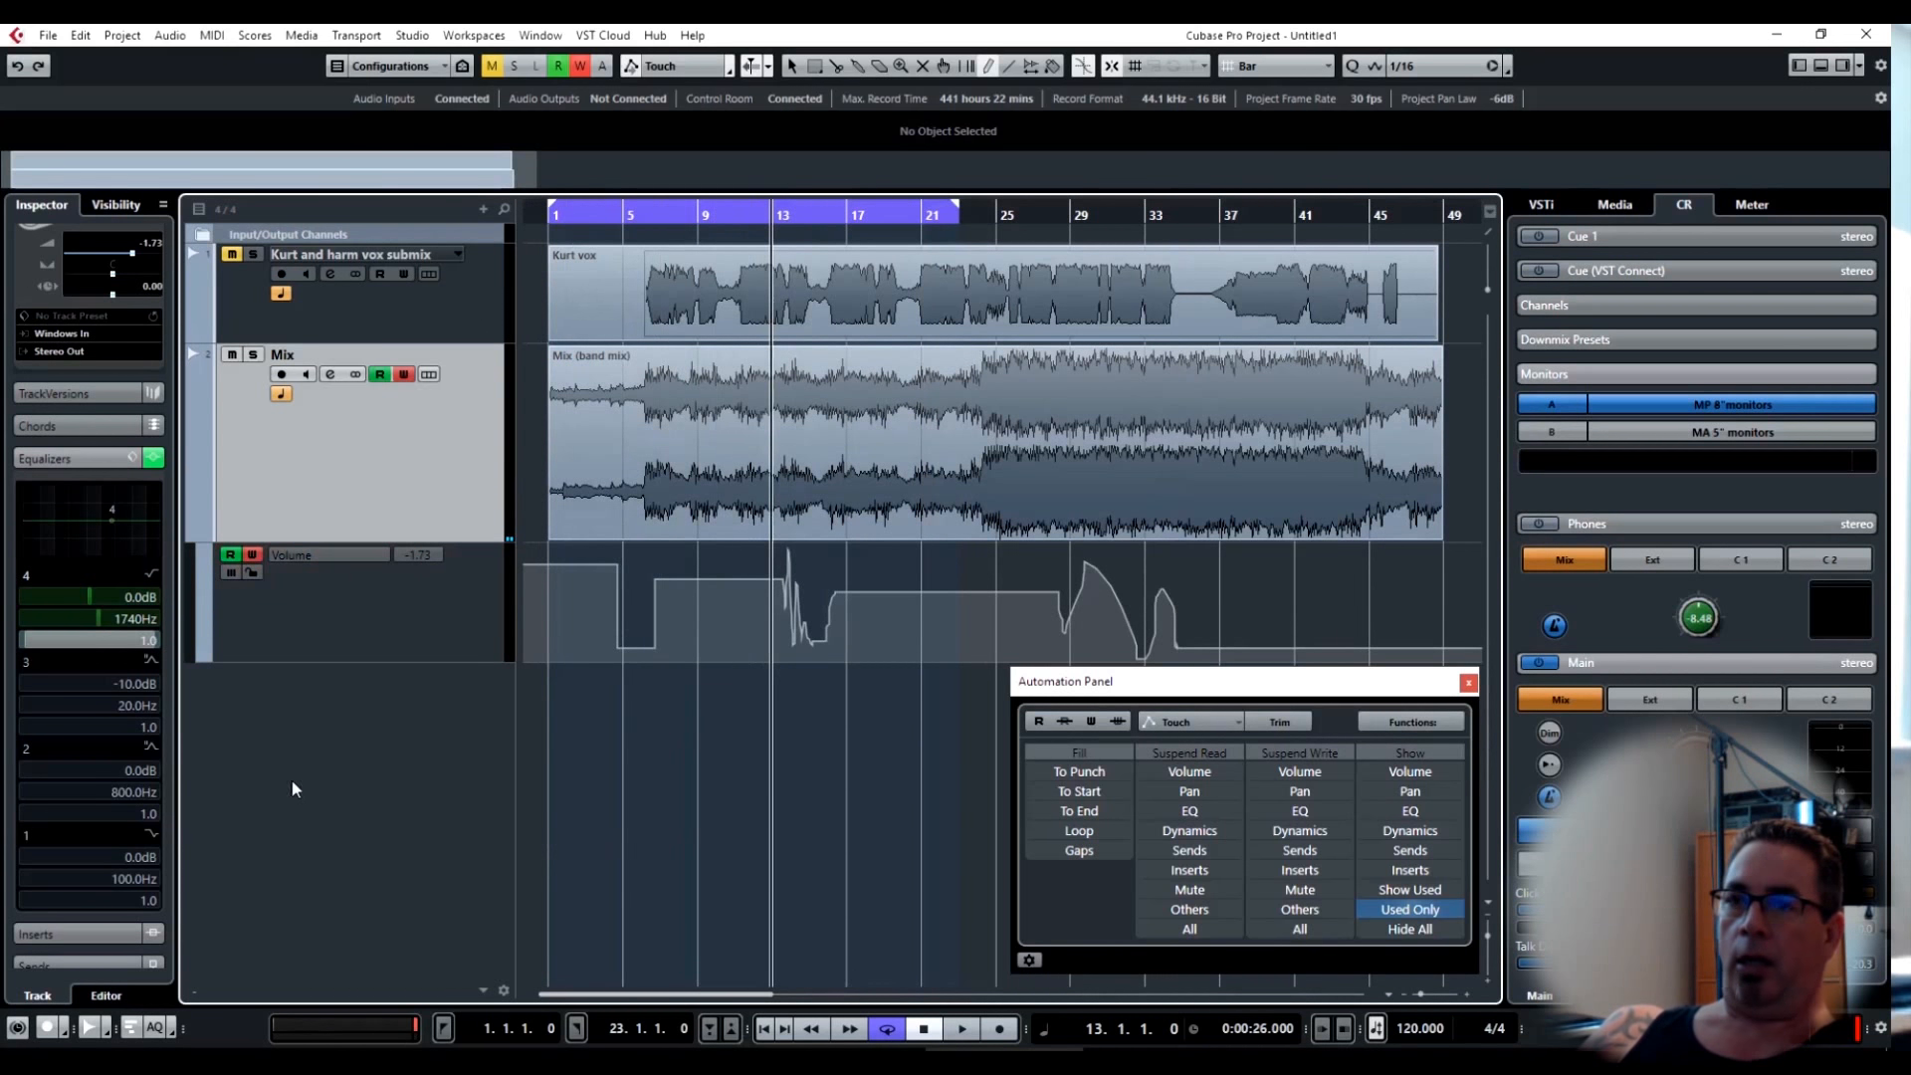
{"action": "key", "text": "space"}
{"action": "left_click_drag", "start_coordinate": [104, 251], "coordinate": [165, 281]}
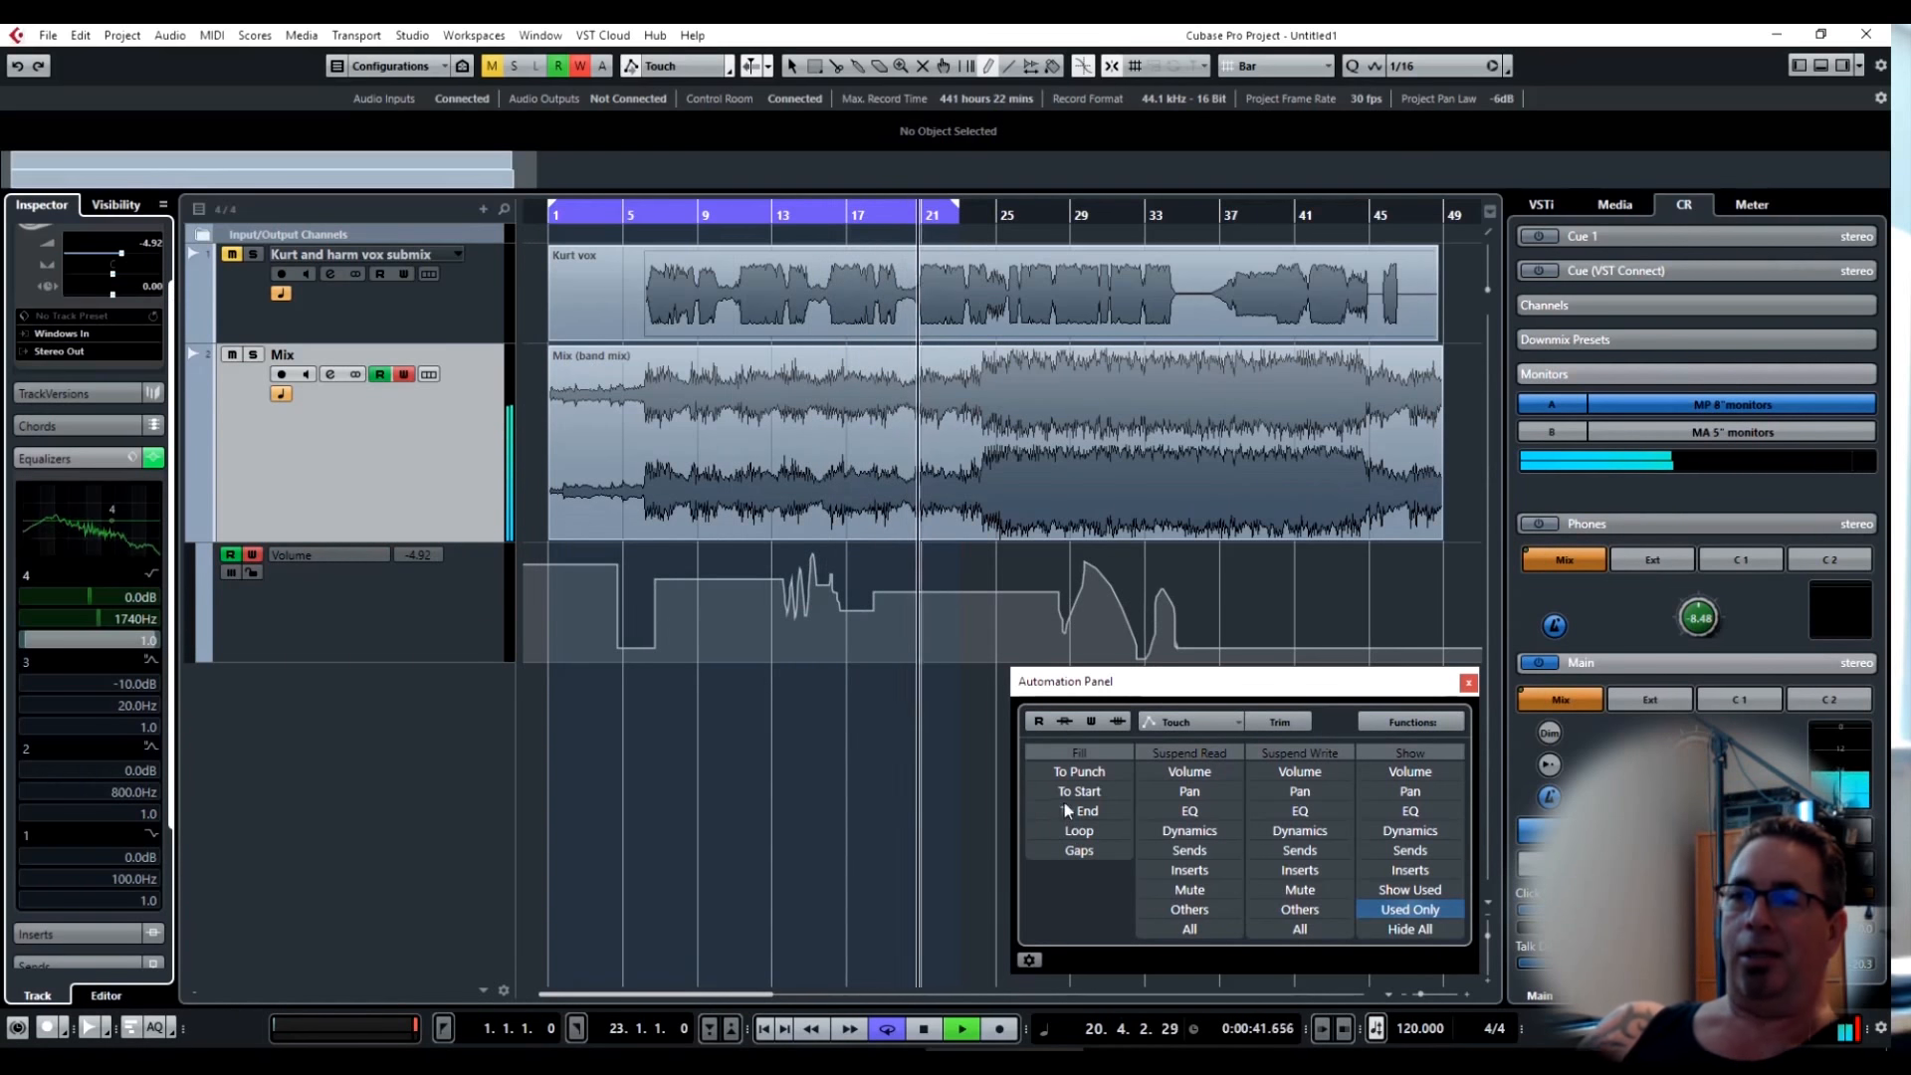
{"action": "key", "text": "space"}
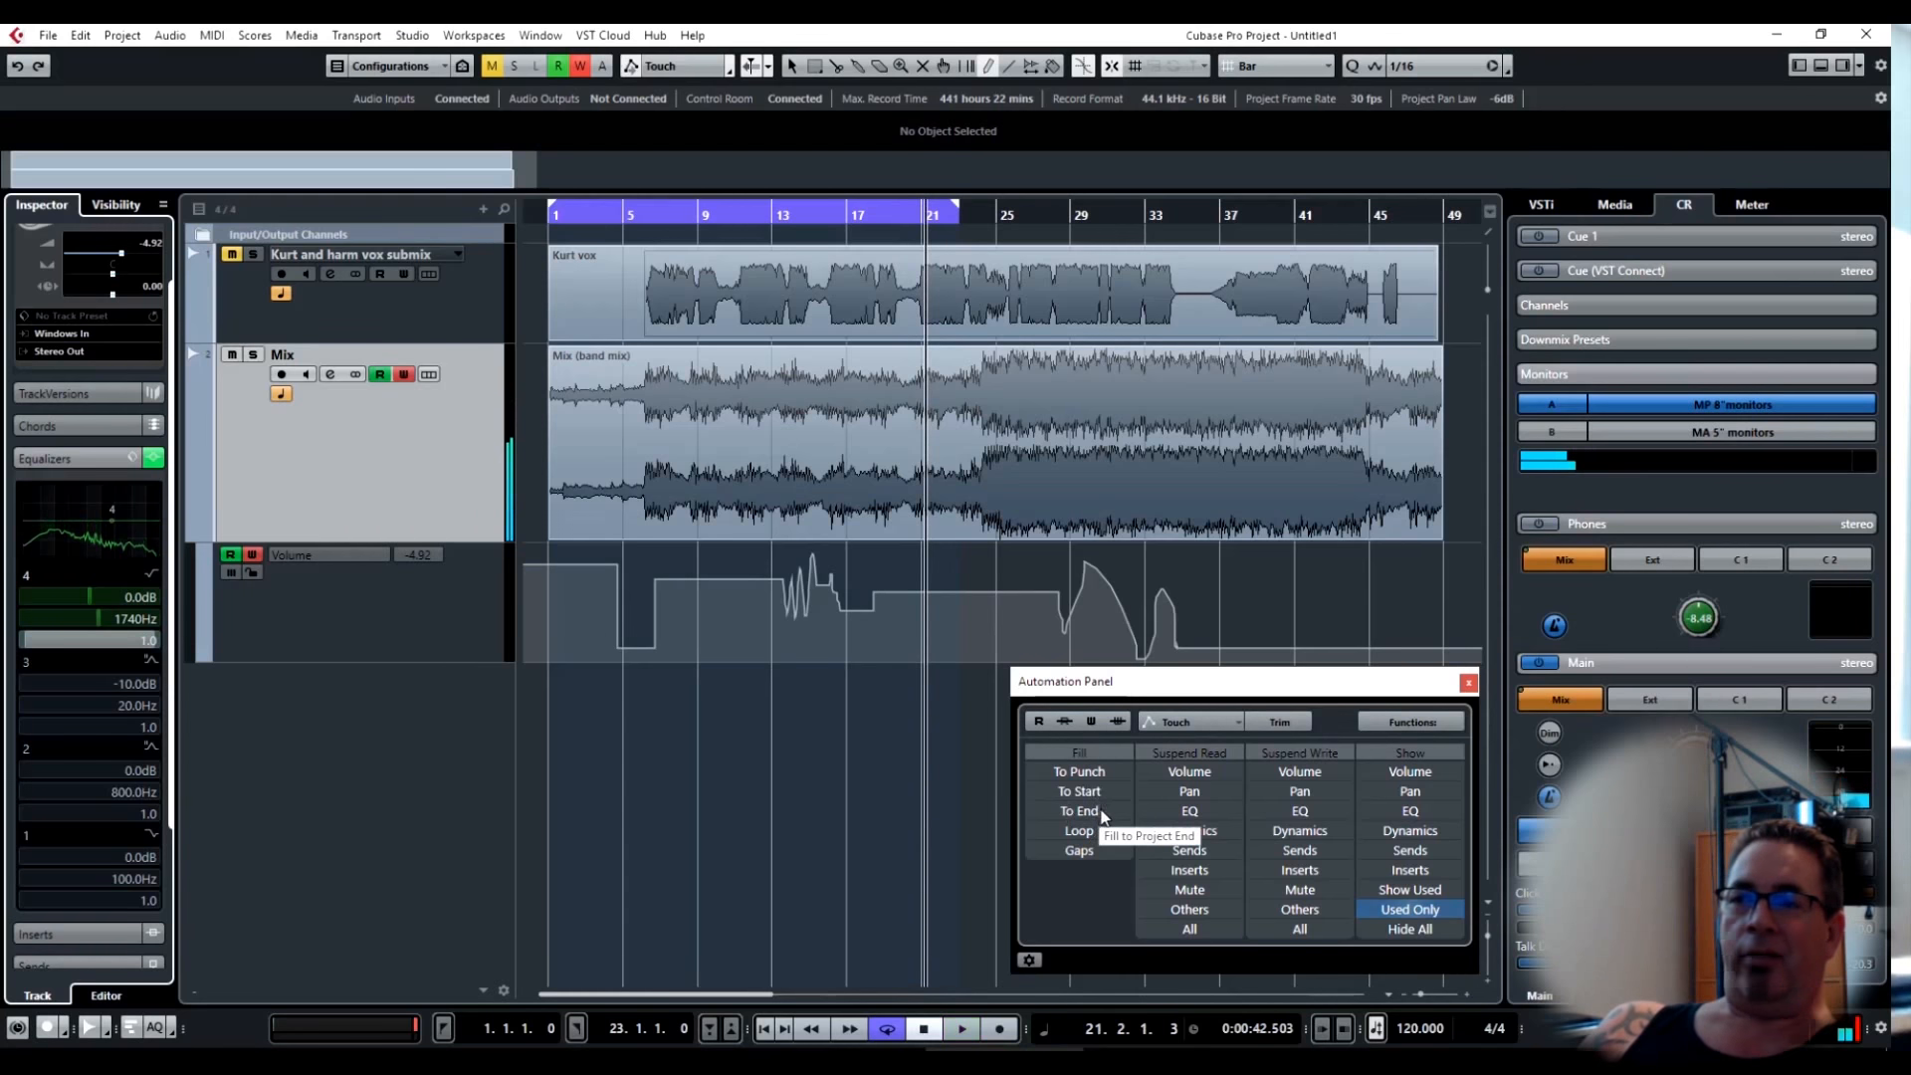
Lock Fill To End and write Mix volume moves from about bar 12, ending at -14.0, before stopping playback.
{"action": "left_click", "coordinate": [1100, 809]}
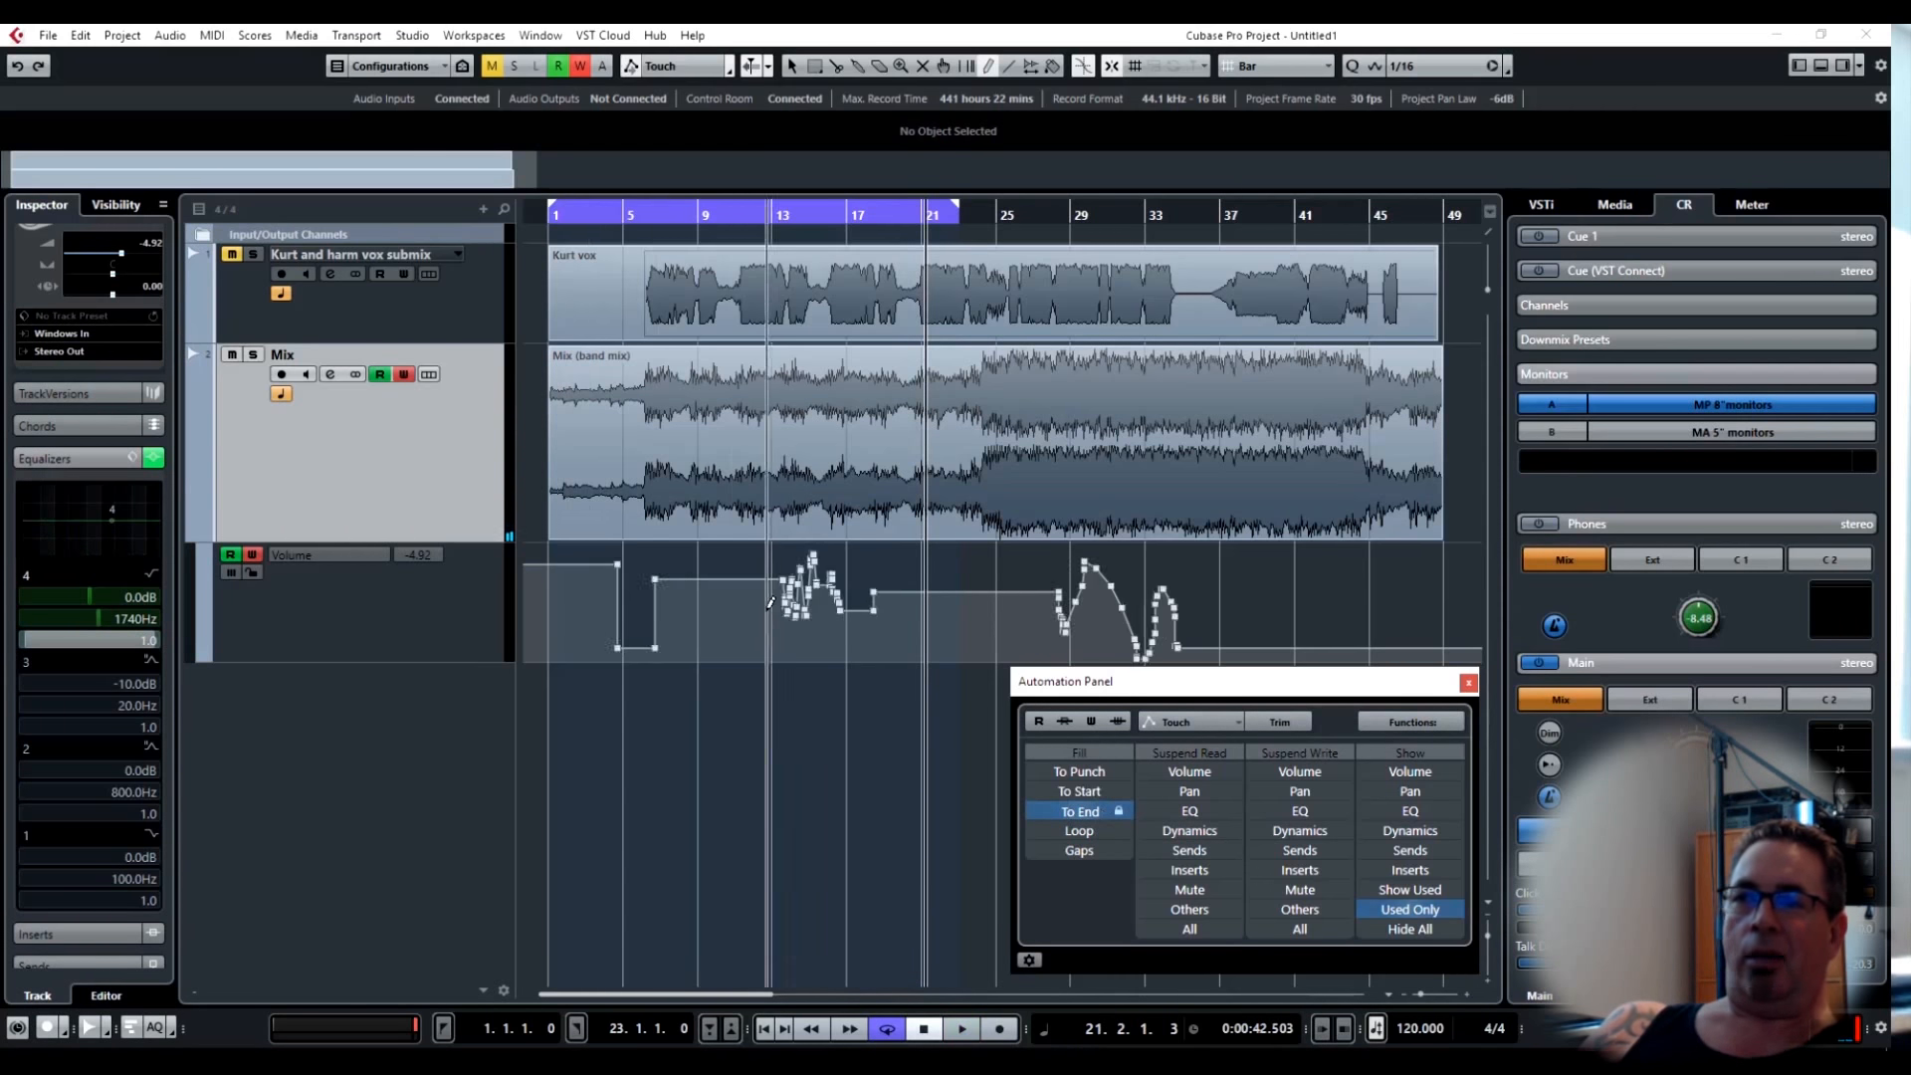
{"action": "double_click", "coordinate": [728, 221]}
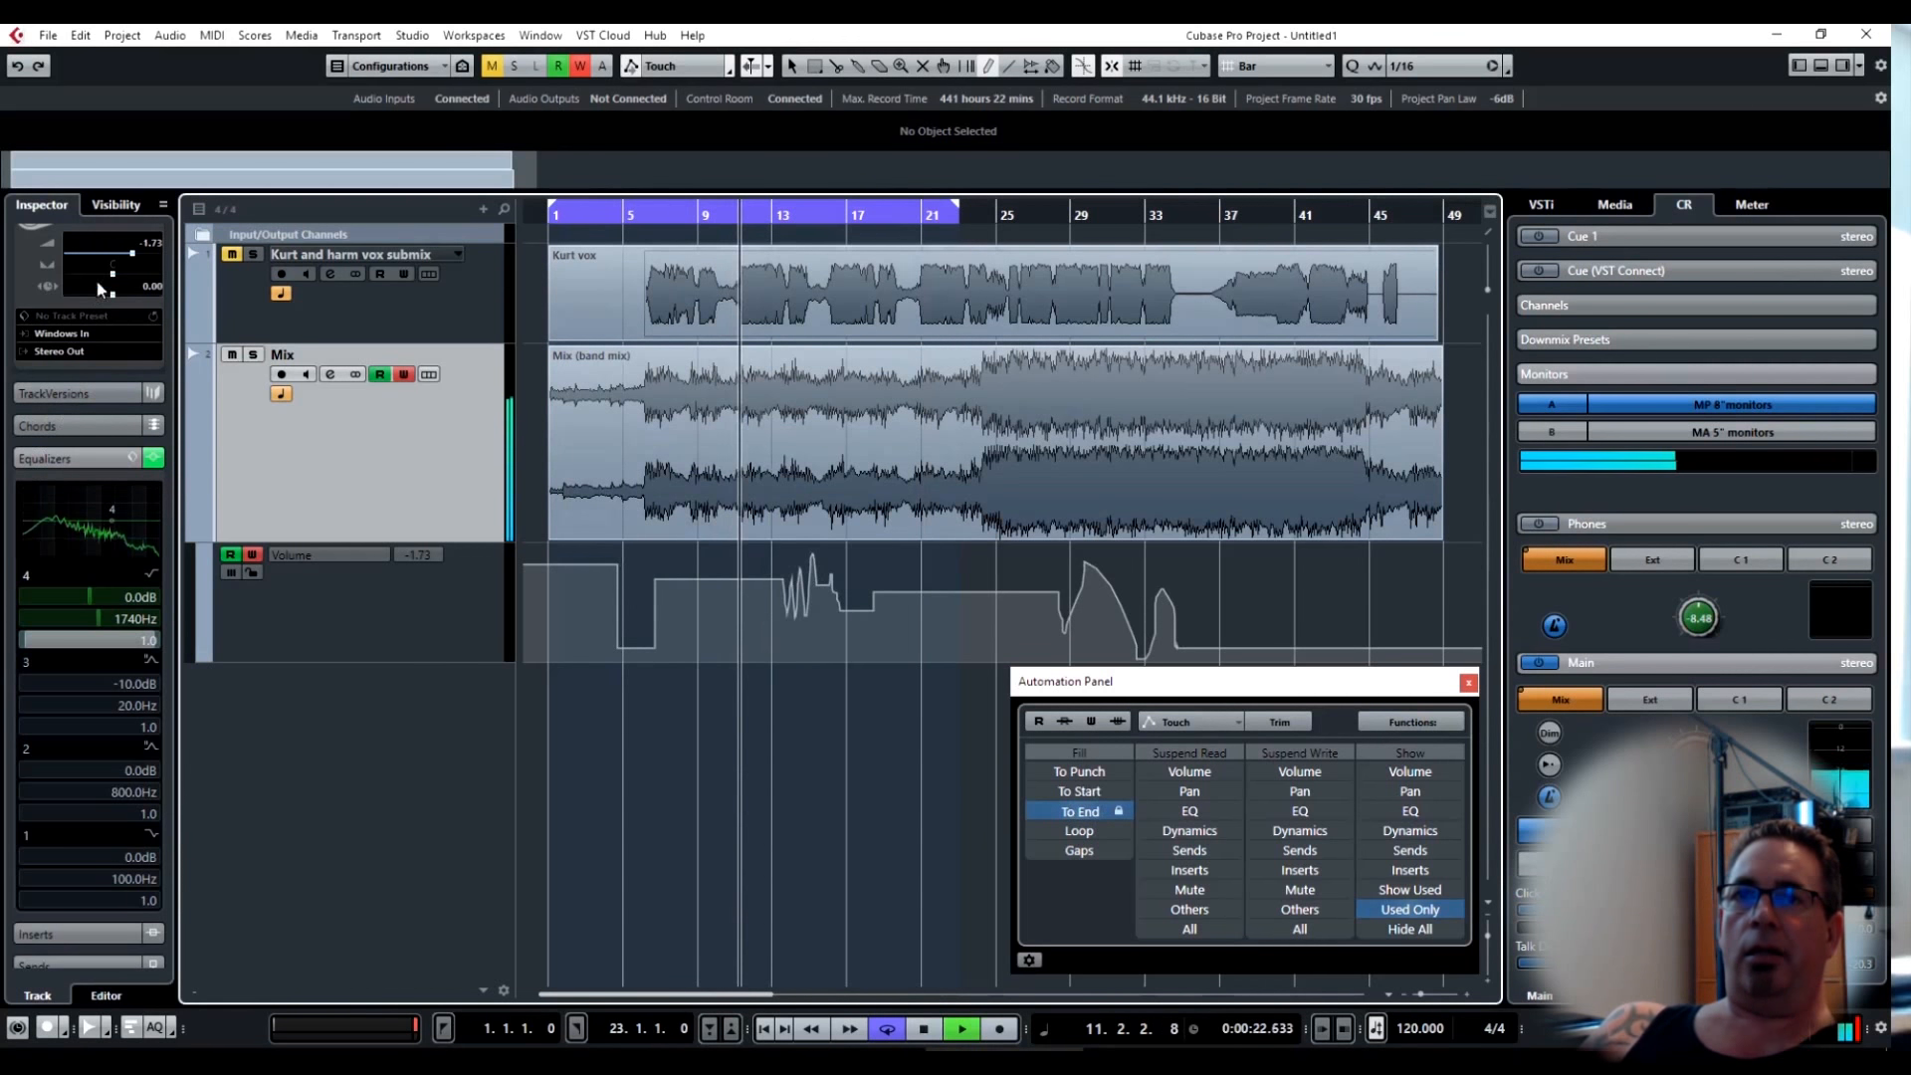
{"action": "left_click_drag", "start_coordinate": [114, 247], "coordinate": [118, 351]}
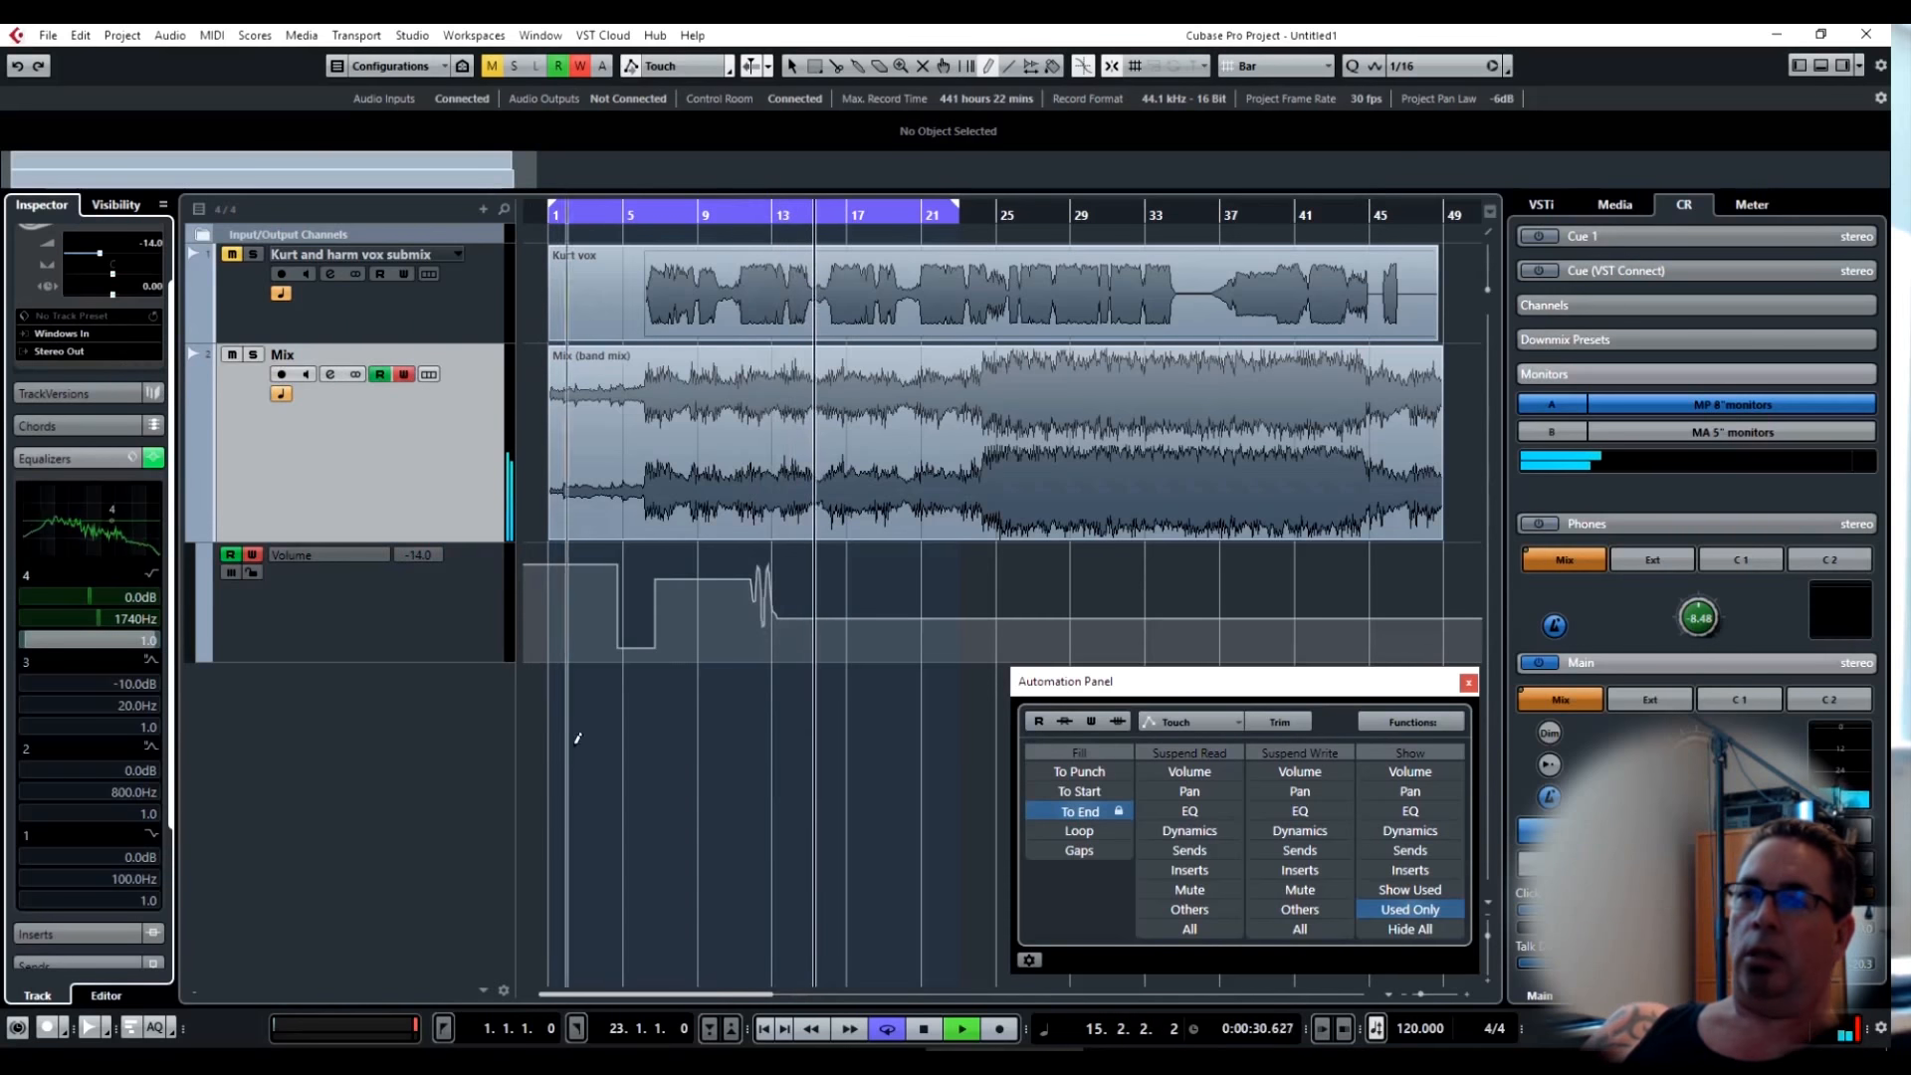
{"action": "key", "text": "space"}
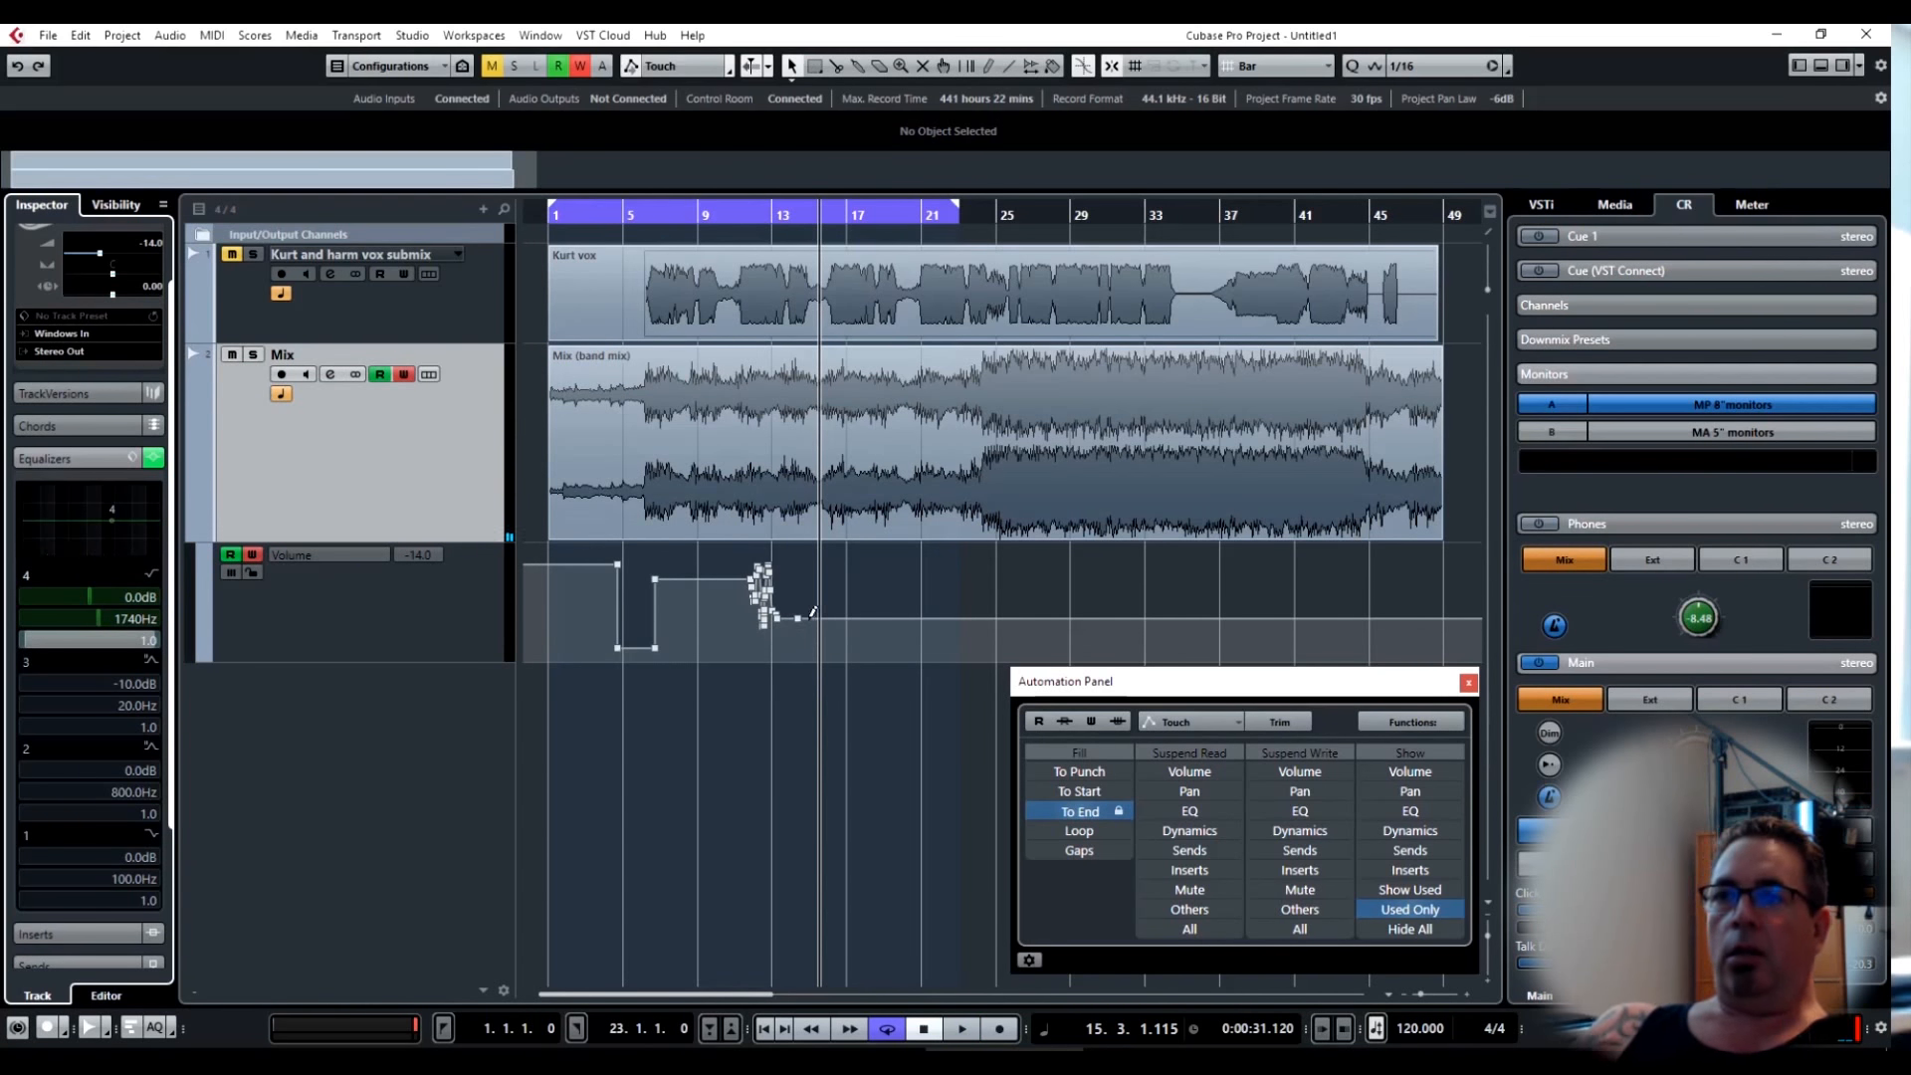
Select the last Mix volume point near bar 14, check the info line and window layout options, and set the point's Terminator to Yes.
{"action": "left_click", "coordinate": [802, 627]}
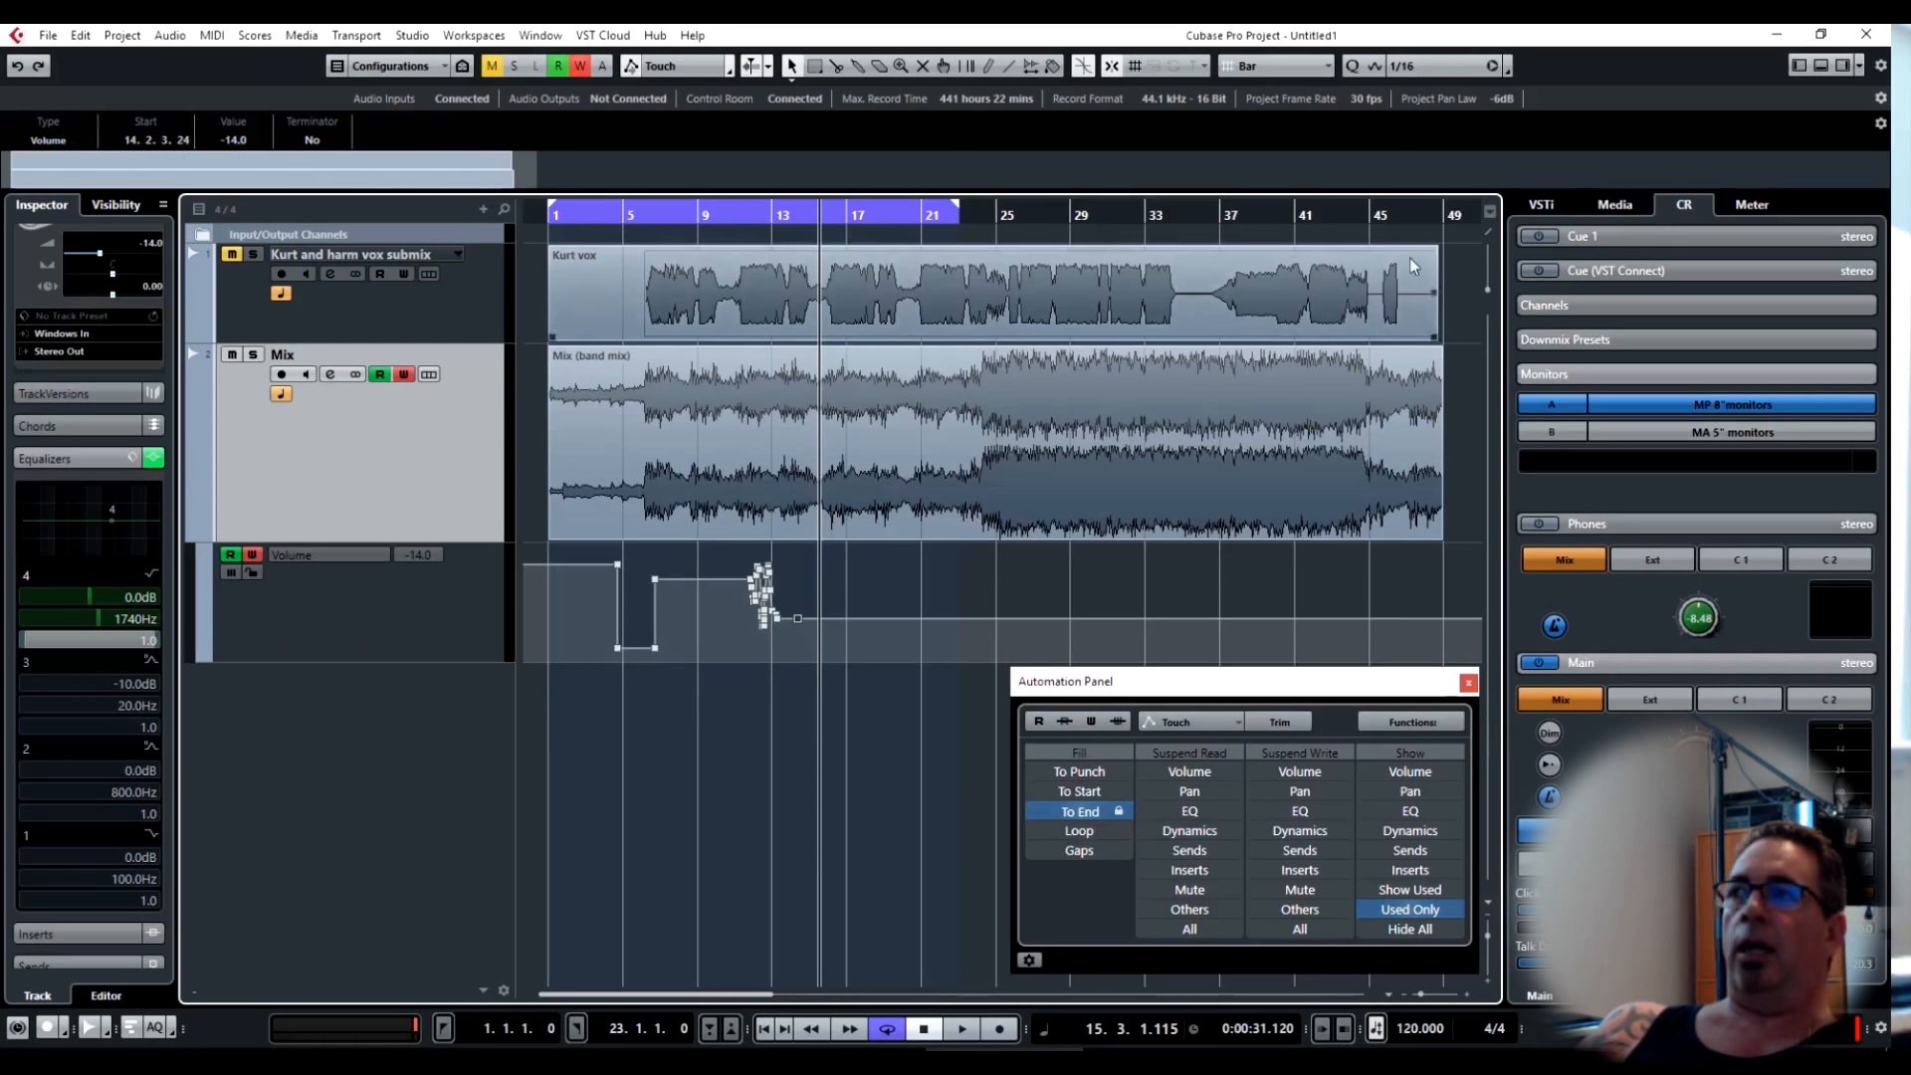
{"action": "left_click", "coordinate": [1880, 125]}
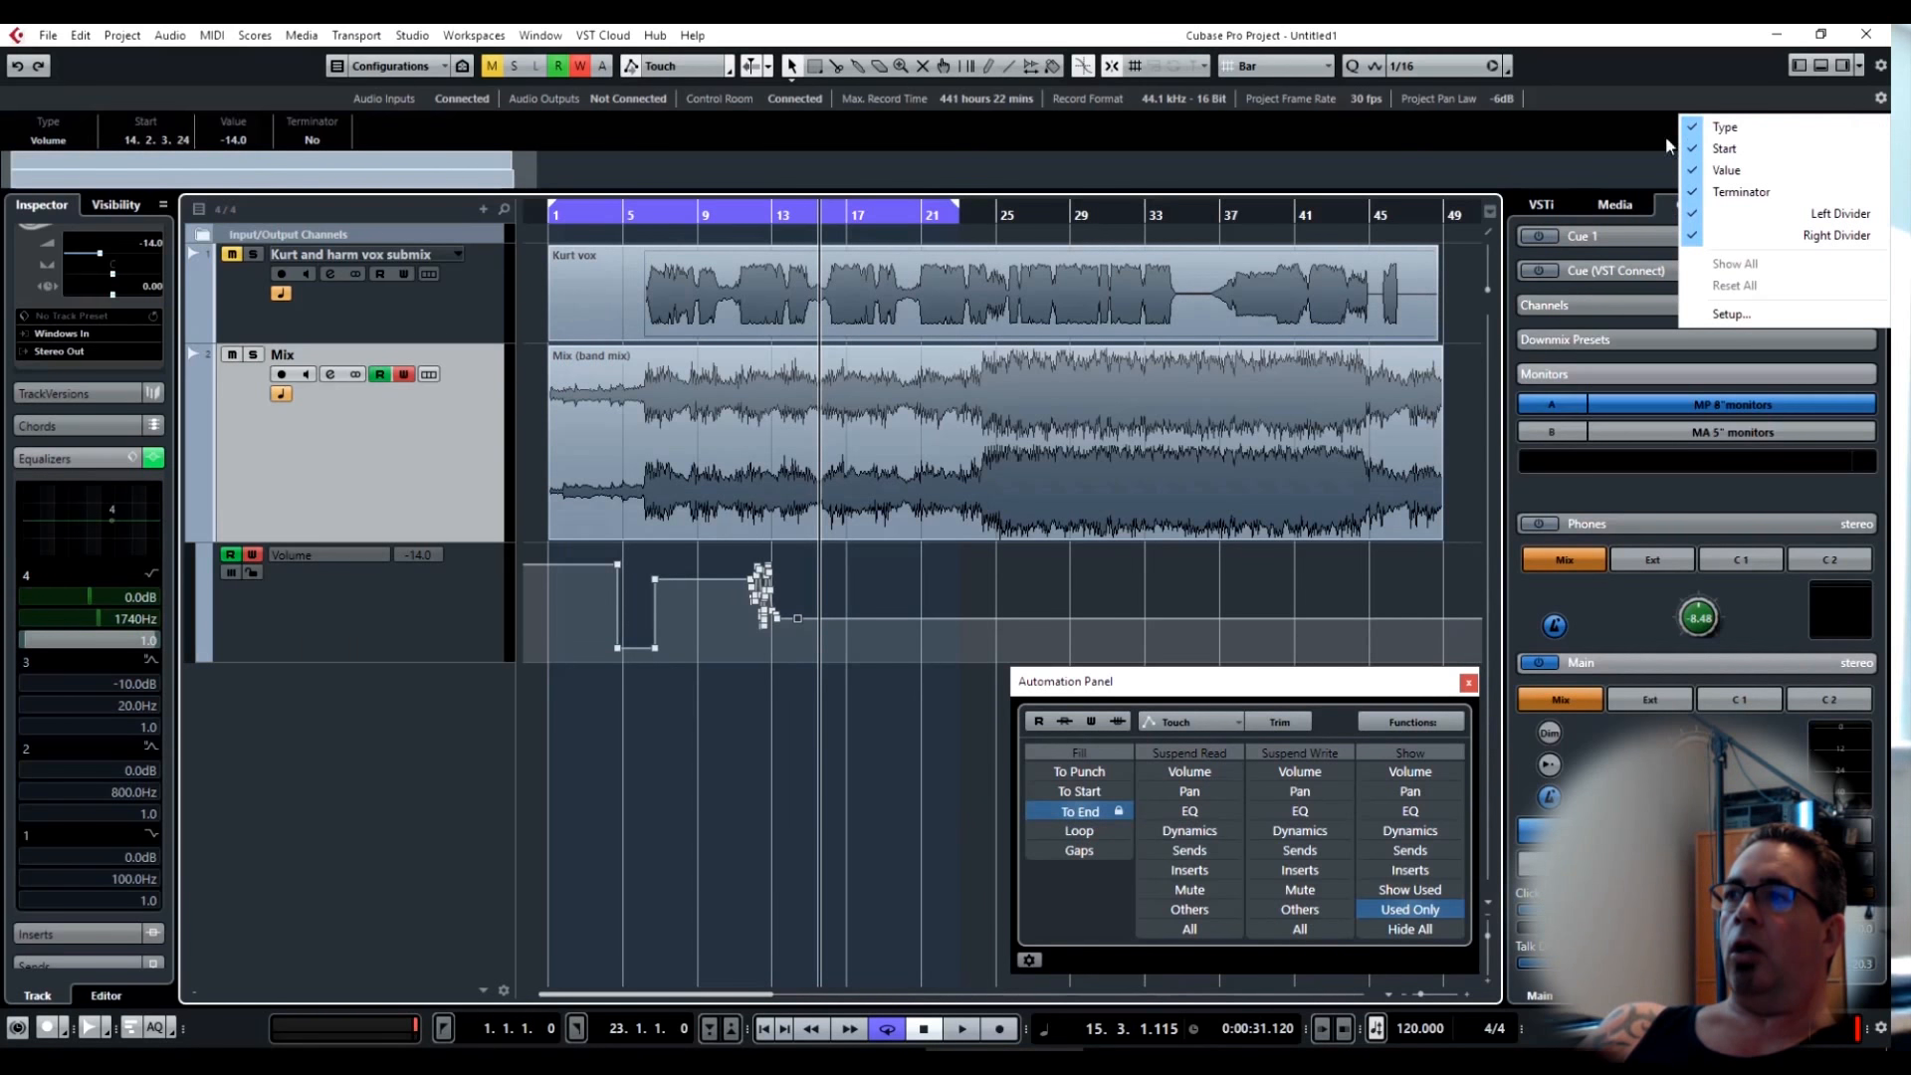
{"action": "left_click", "coordinate": [1615, 133]}
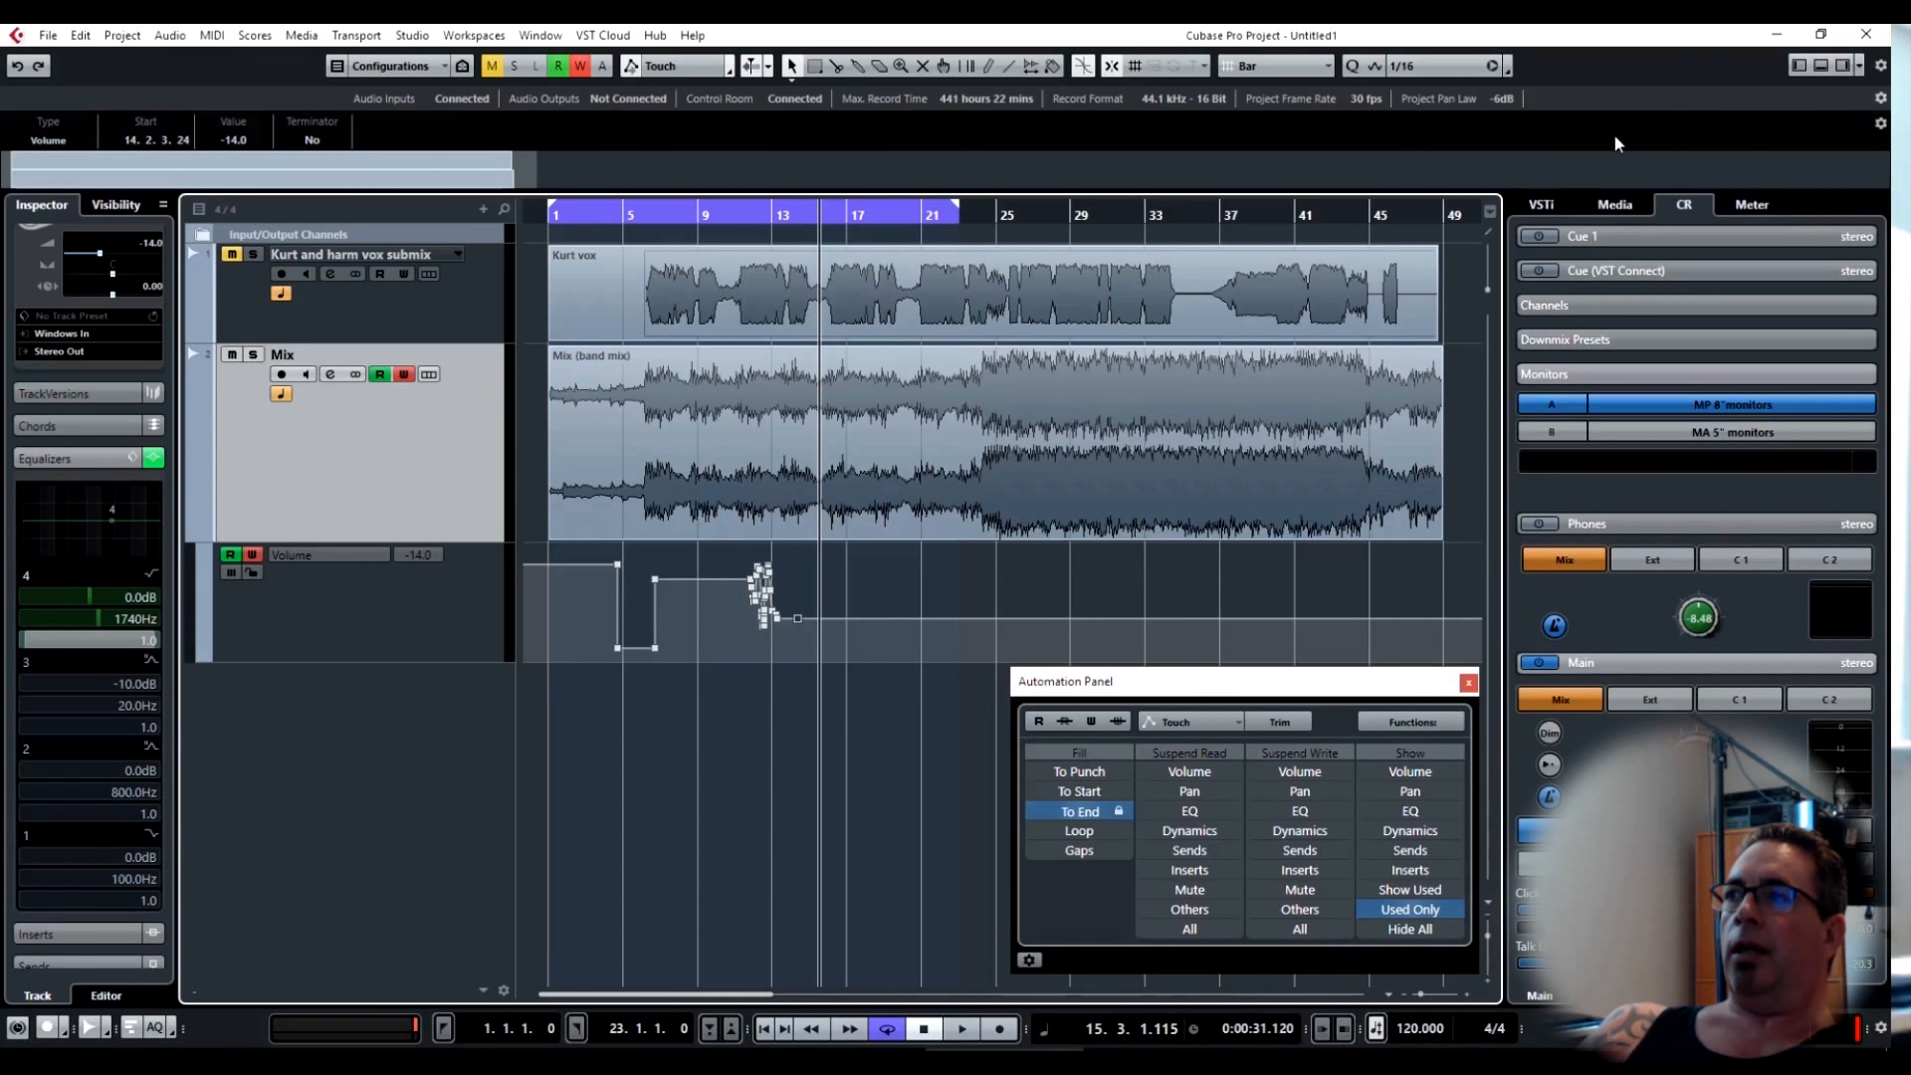
{"action": "left_click", "coordinate": [1880, 97]}
{"action": "left_click", "coordinate": [1726, 84]}
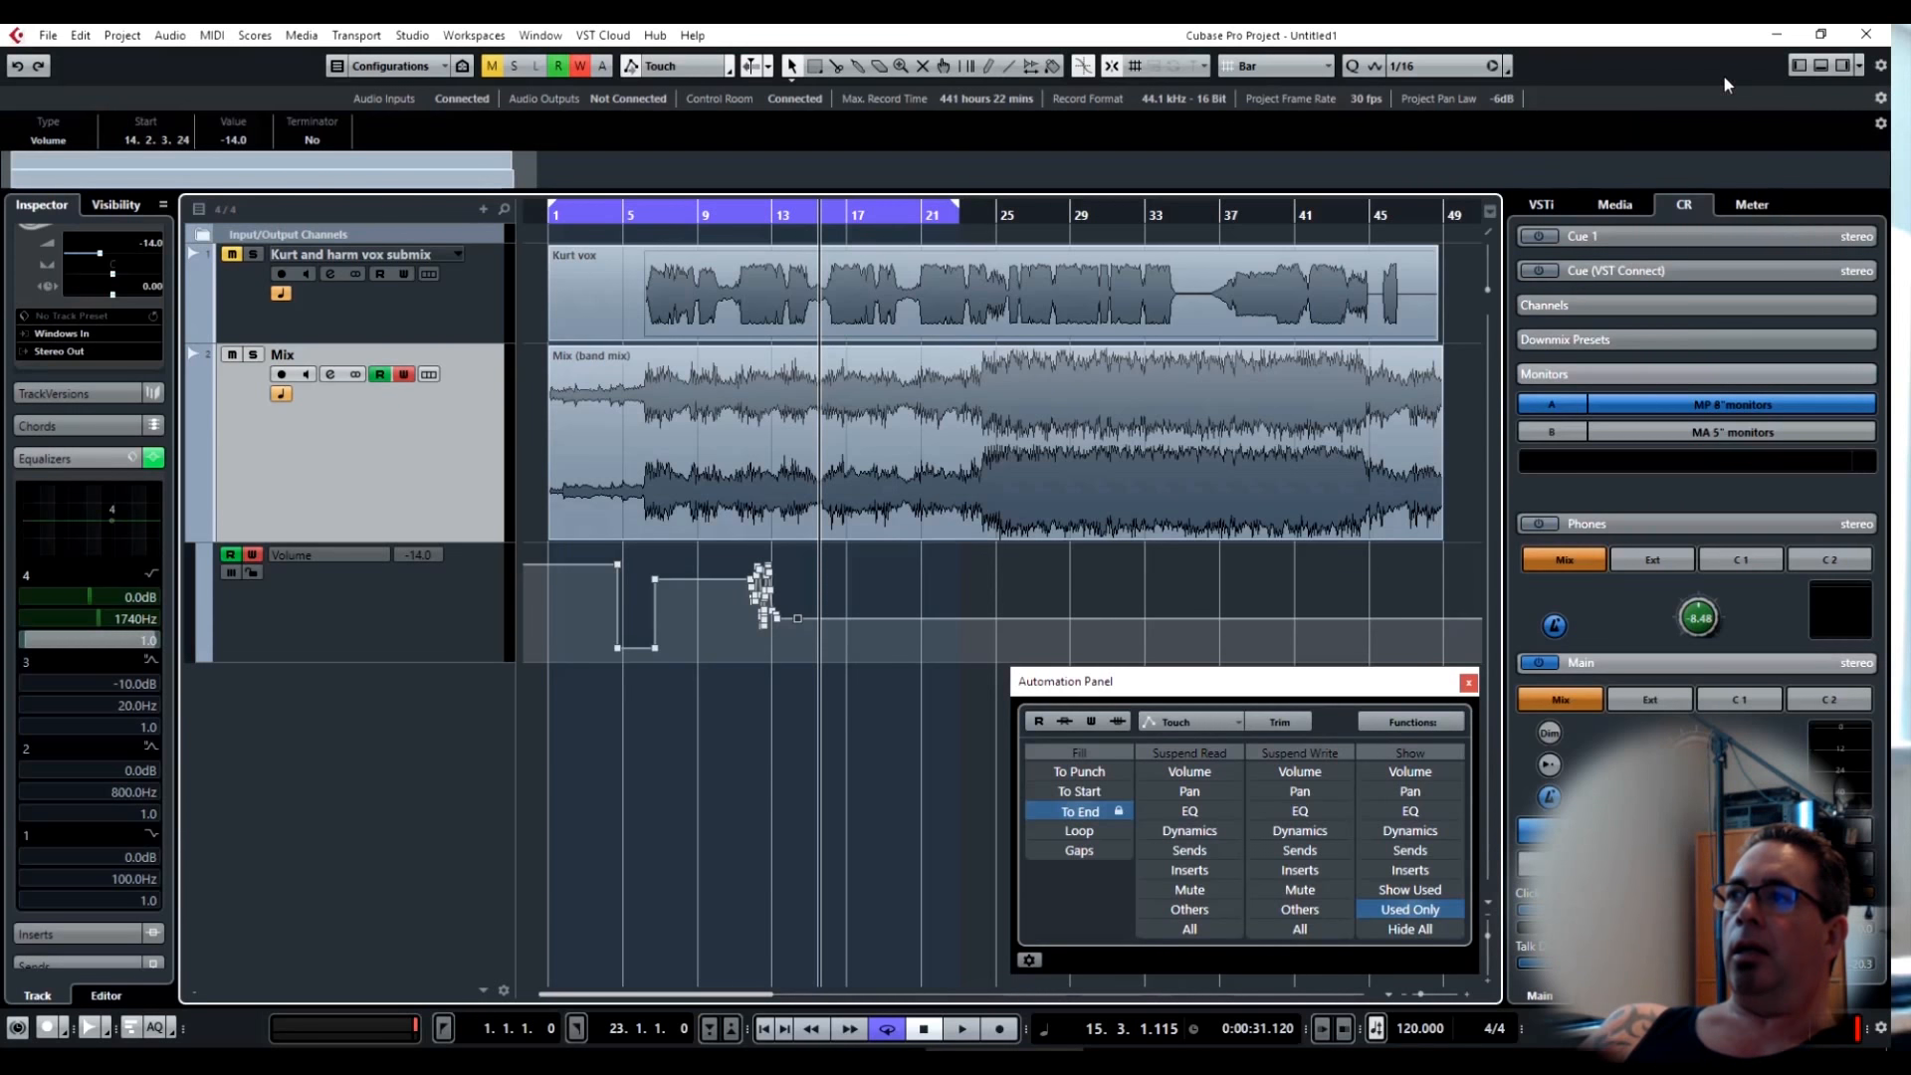
{"action": "left_click", "coordinate": [1860, 67]}
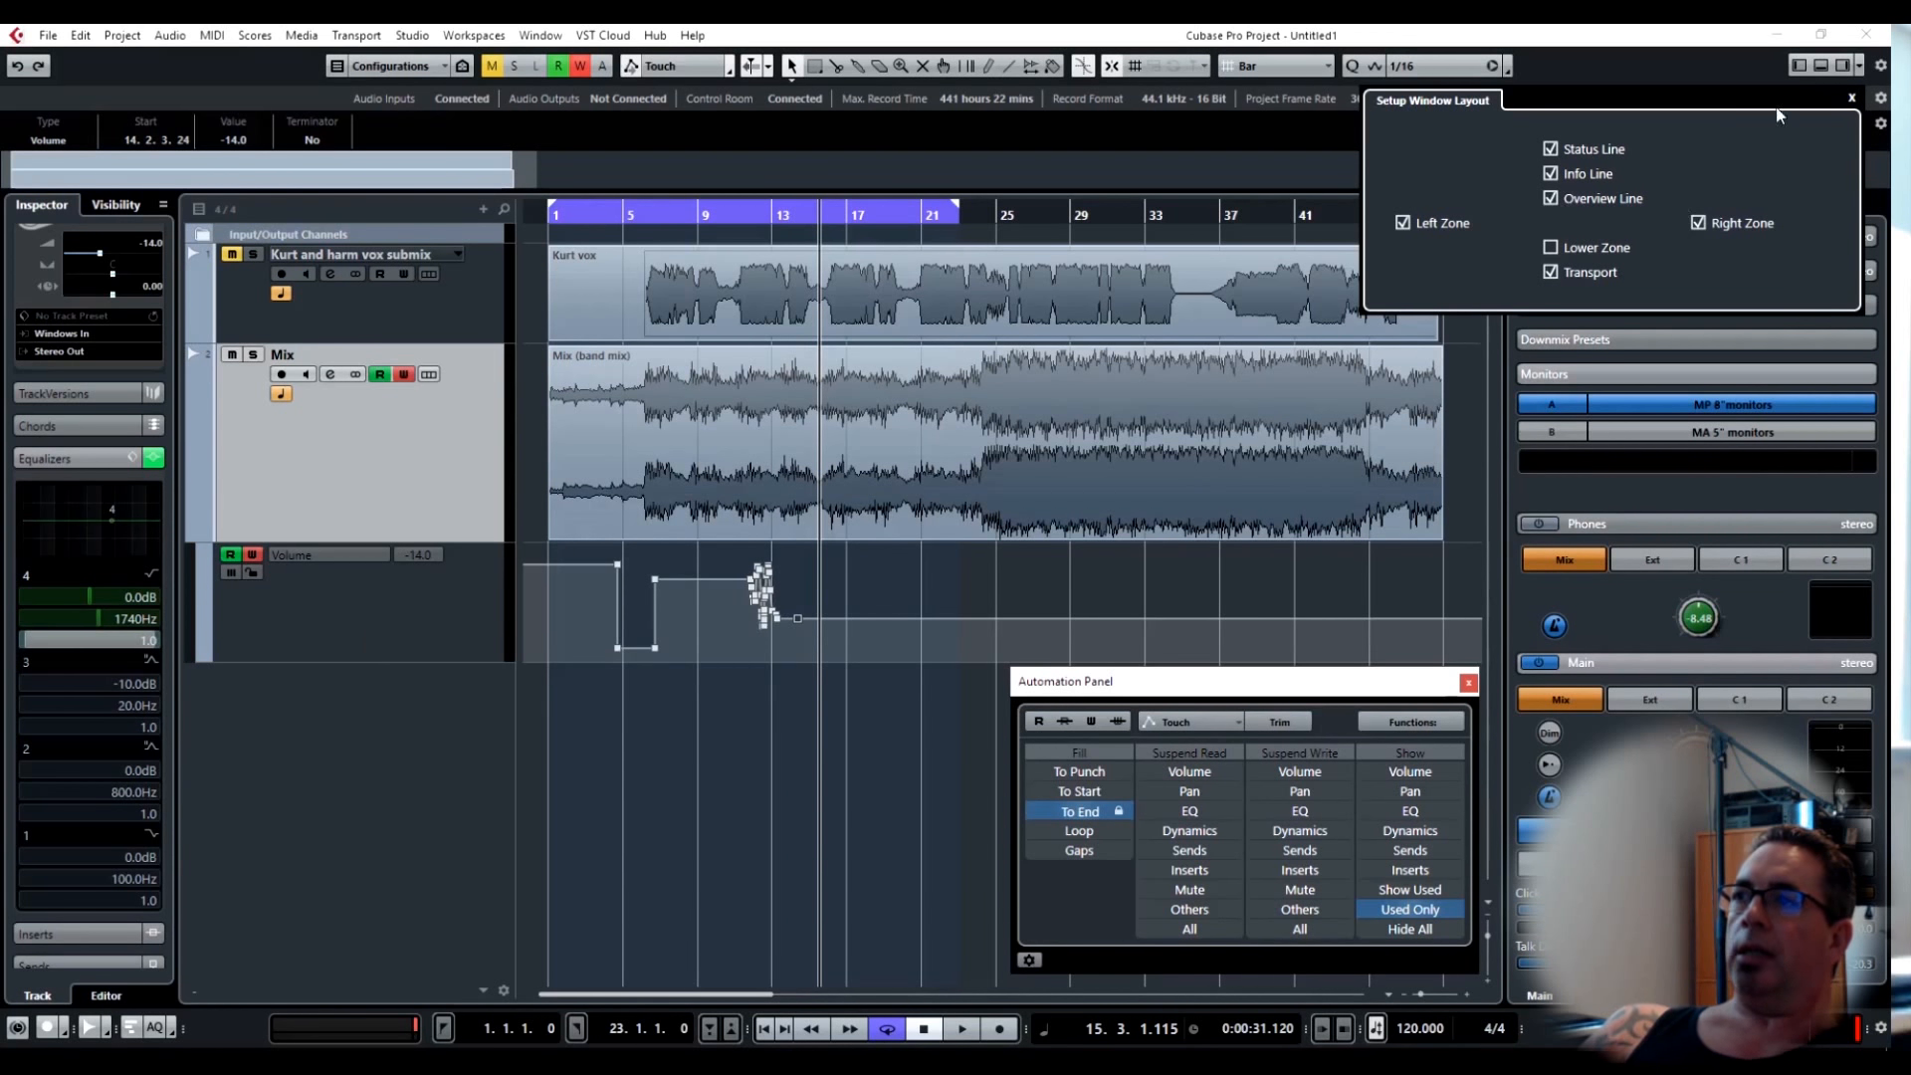
{"action": "left_click", "coordinate": [1730, 74]}
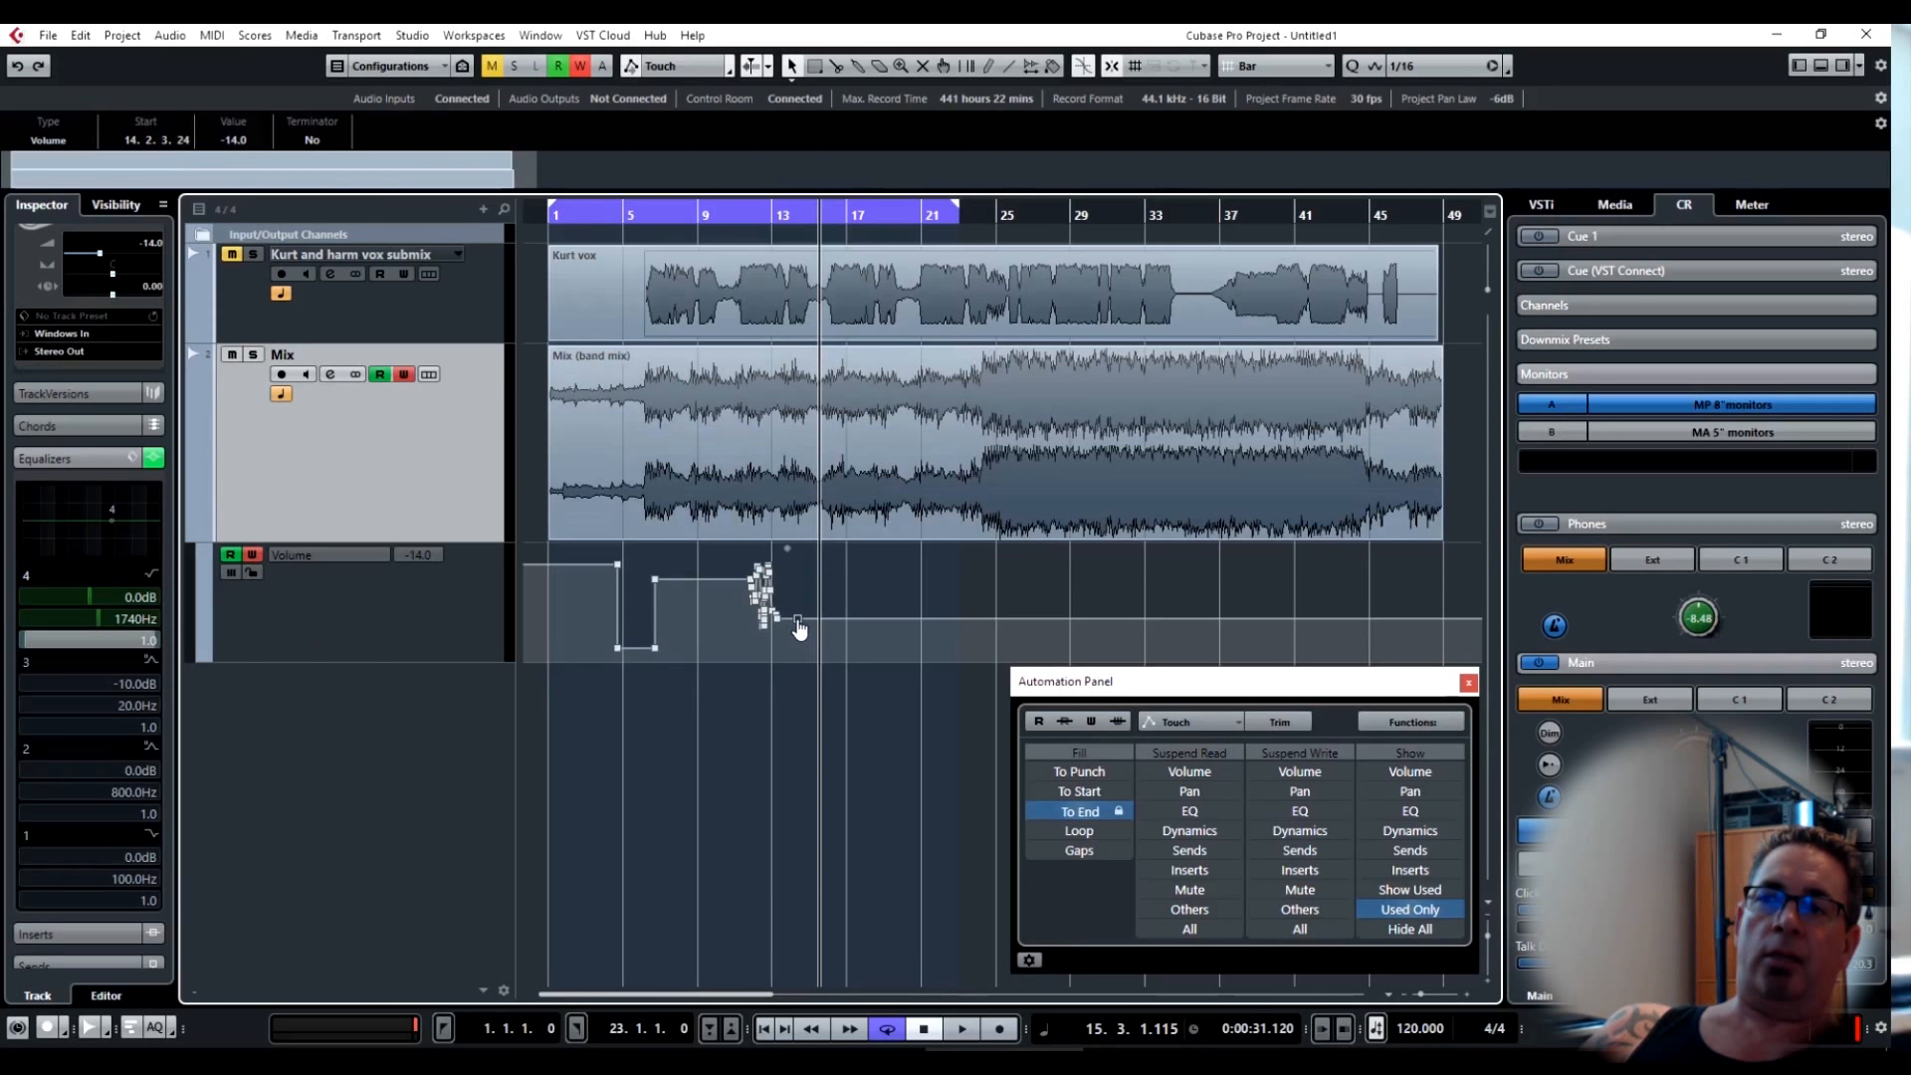
{"action": "left_click", "coordinate": [311, 140]}
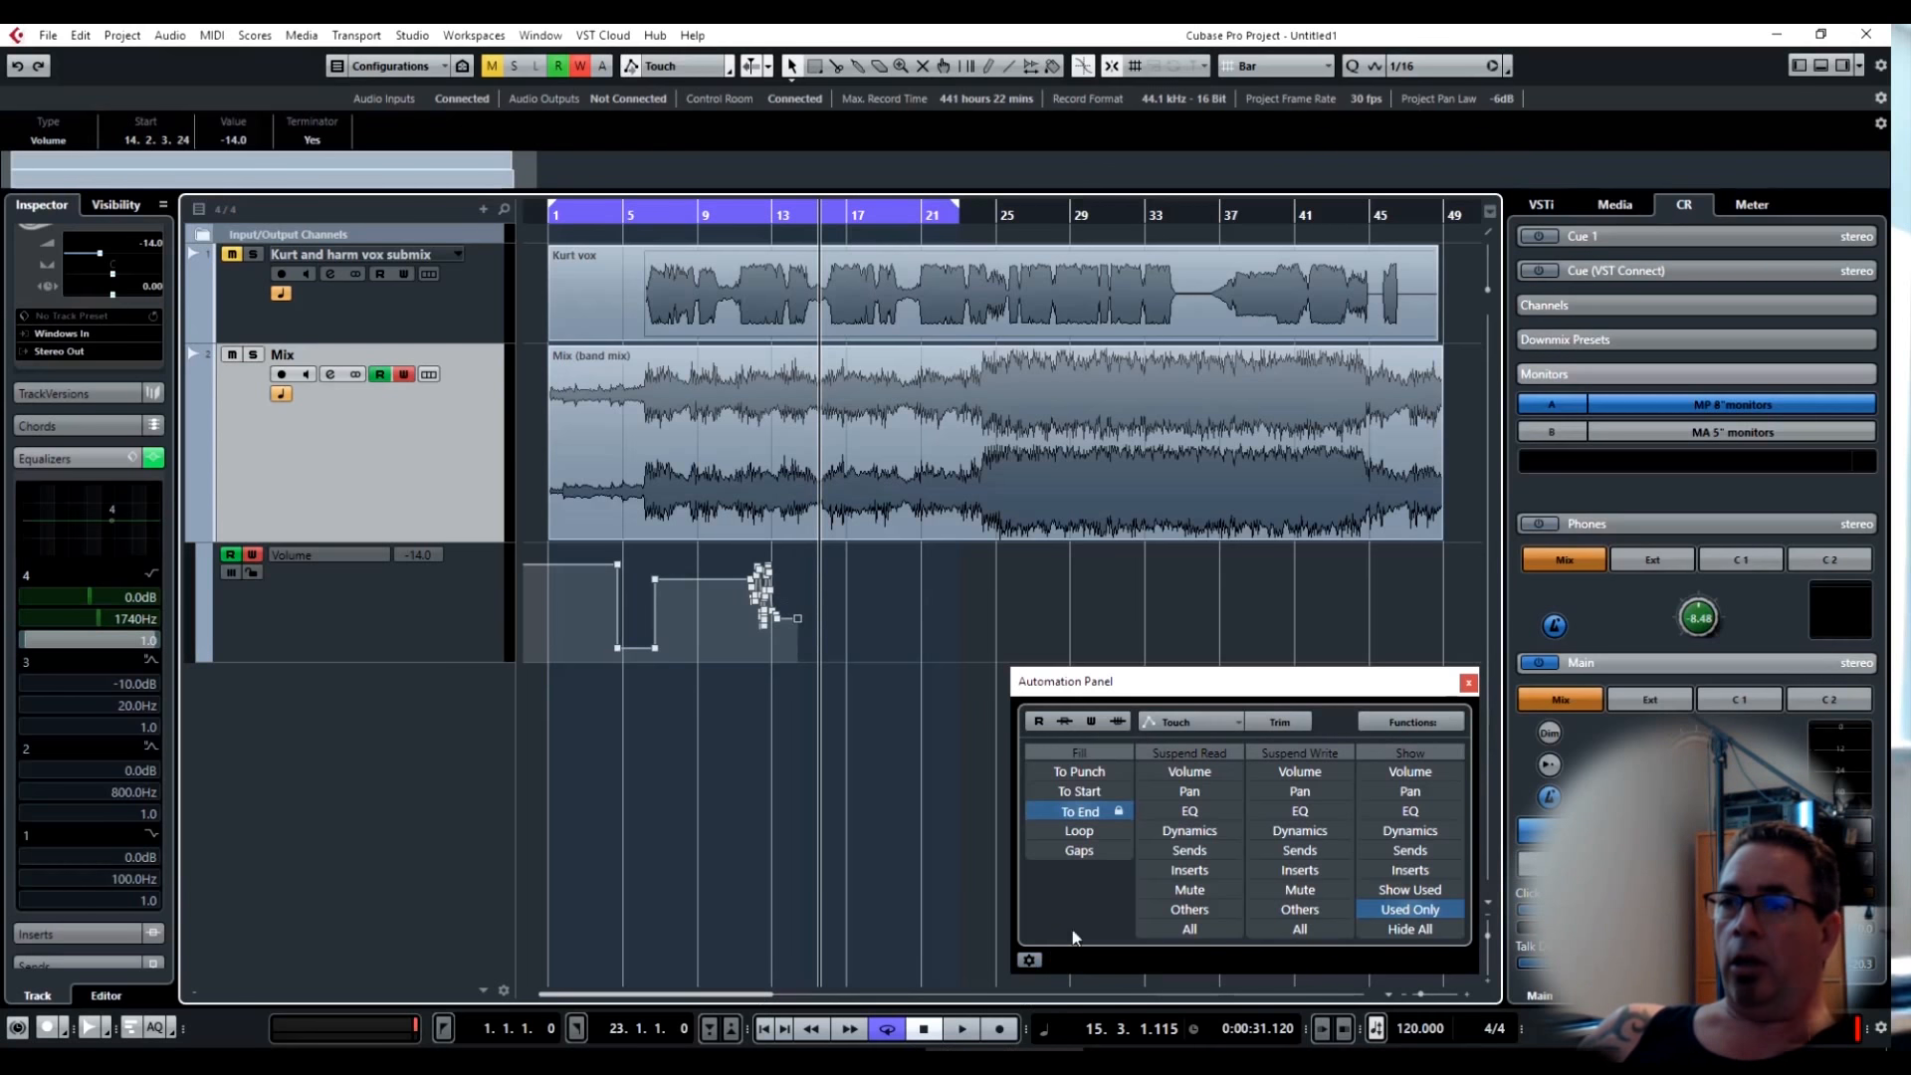
Switch Fill from To End to Loop and set the locators to span bar 7 to bar 12.
{"action": "left_click", "coordinate": [1100, 809]}
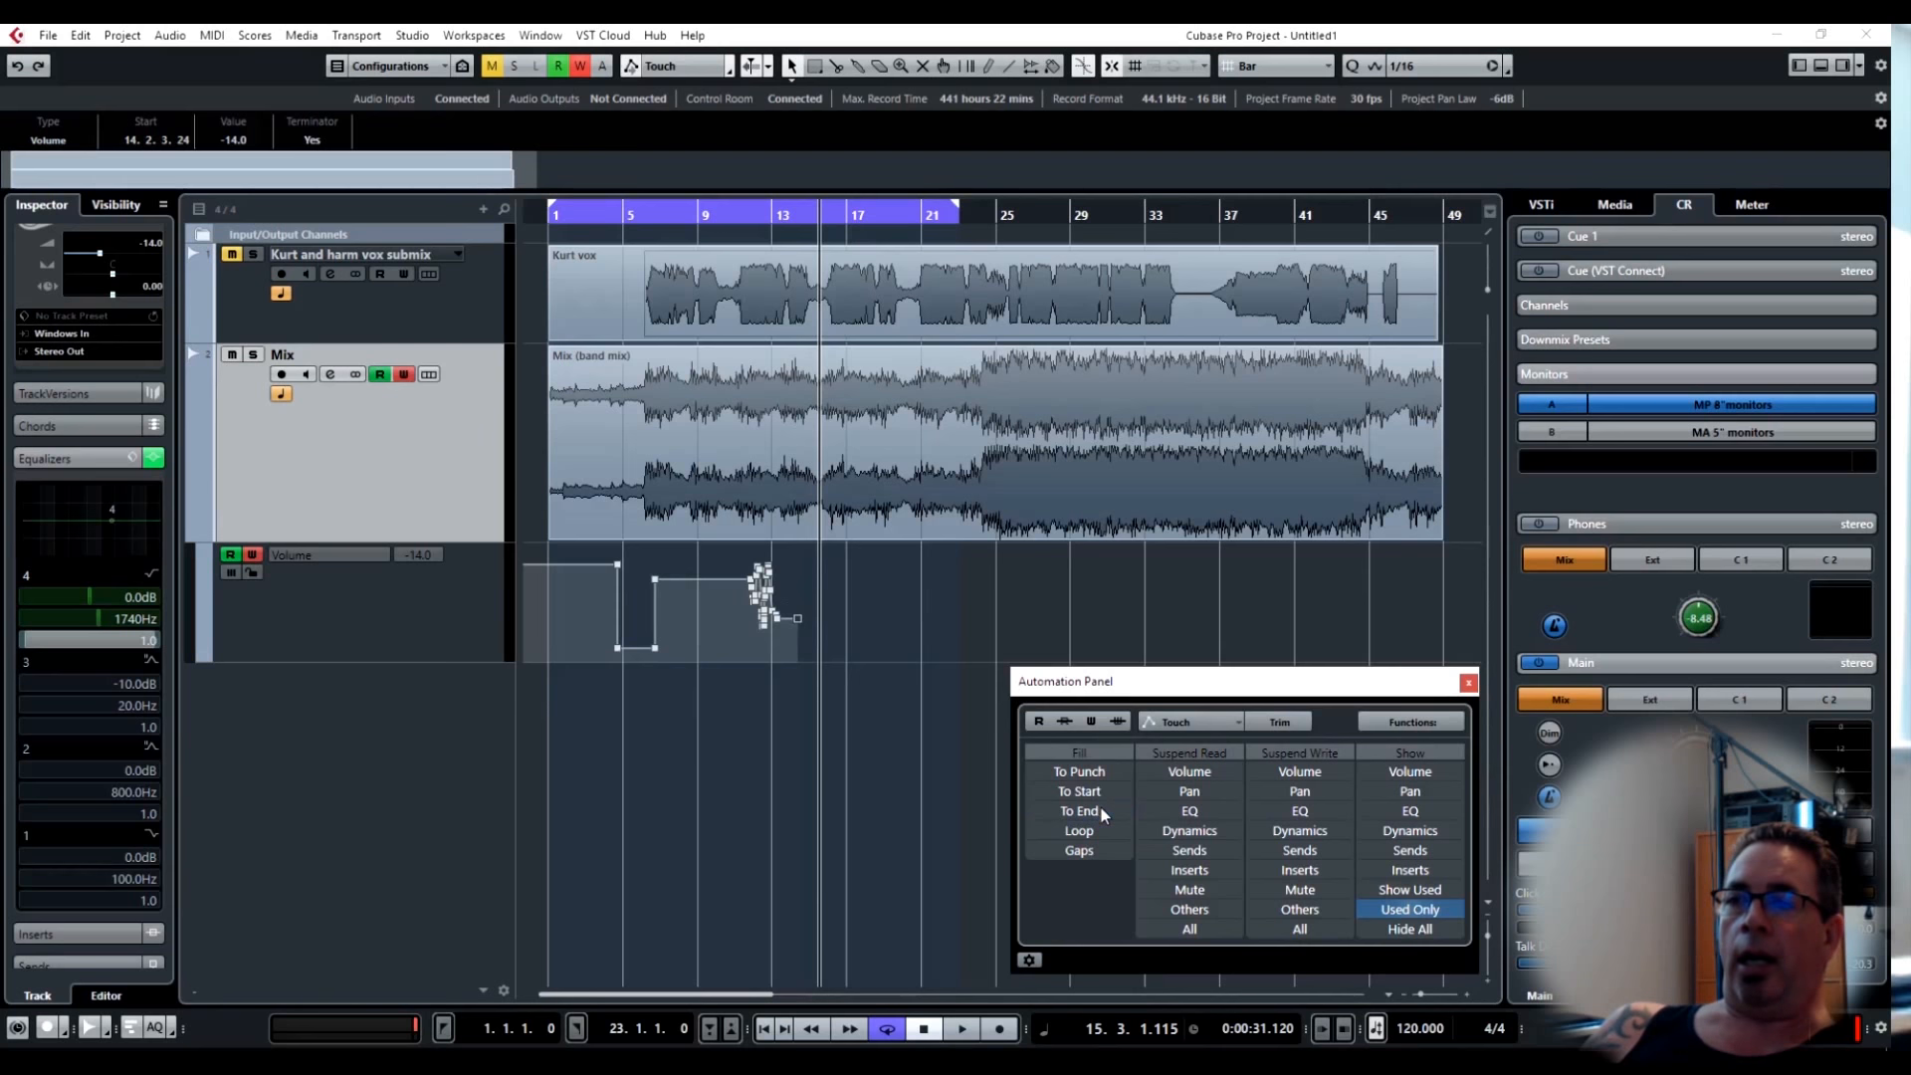
{"action": "left_click", "coordinate": [1095, 834]}
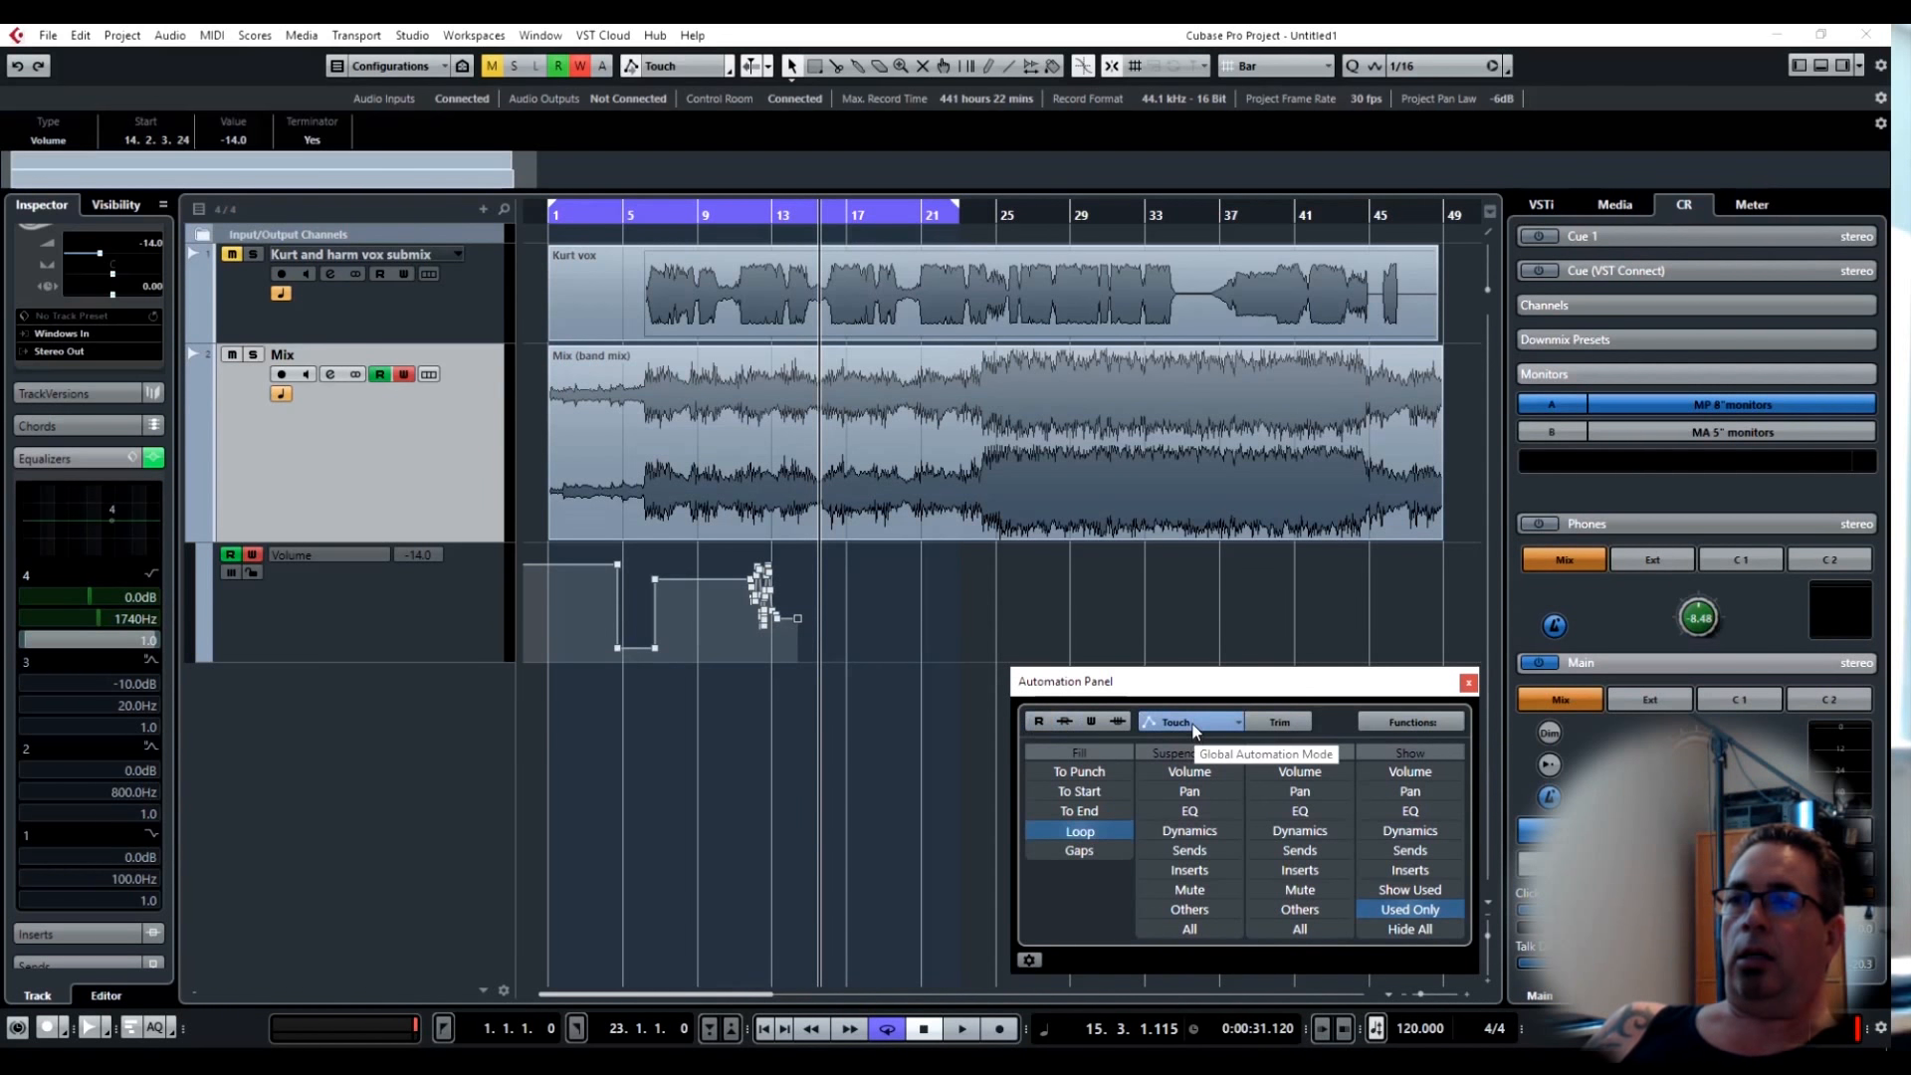
{"action": "left_click", "coordinate": [661, 212]}
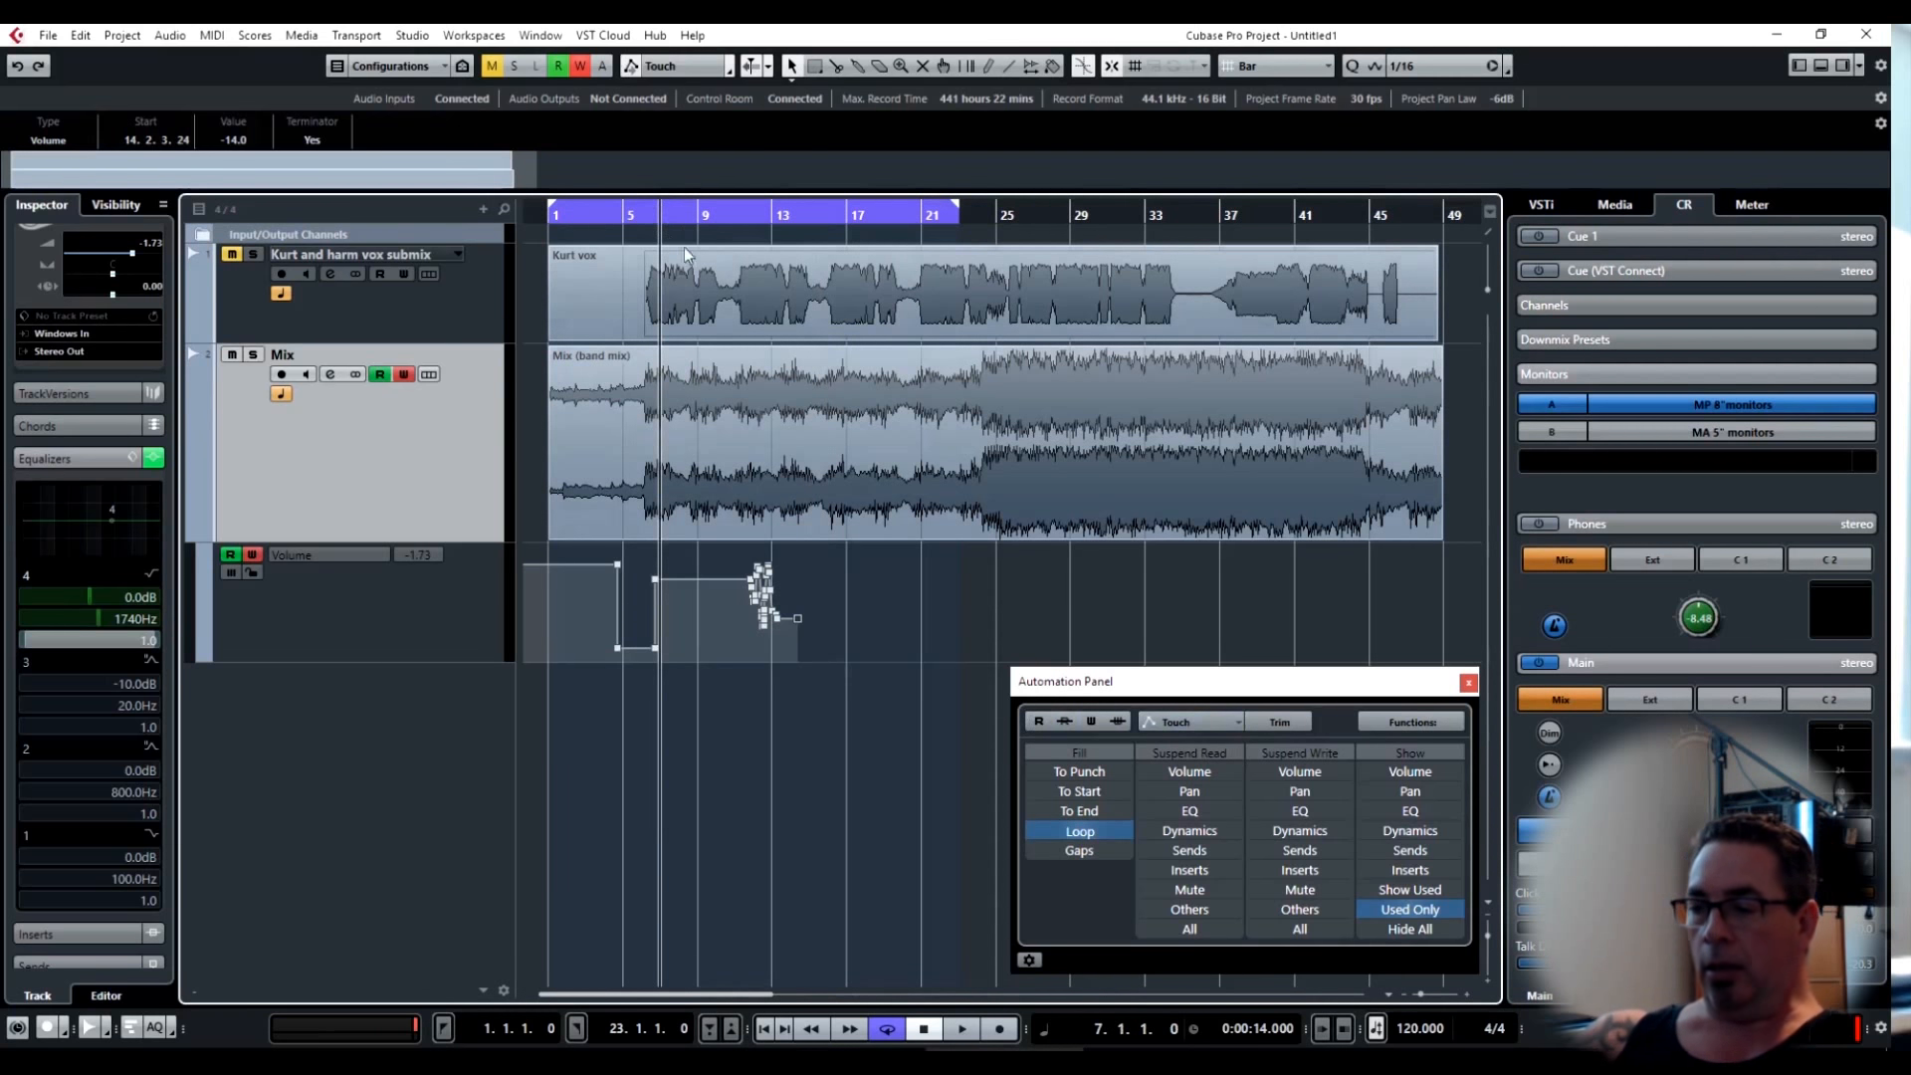
{"action": "key", "text": "ctrl+KP_1"}
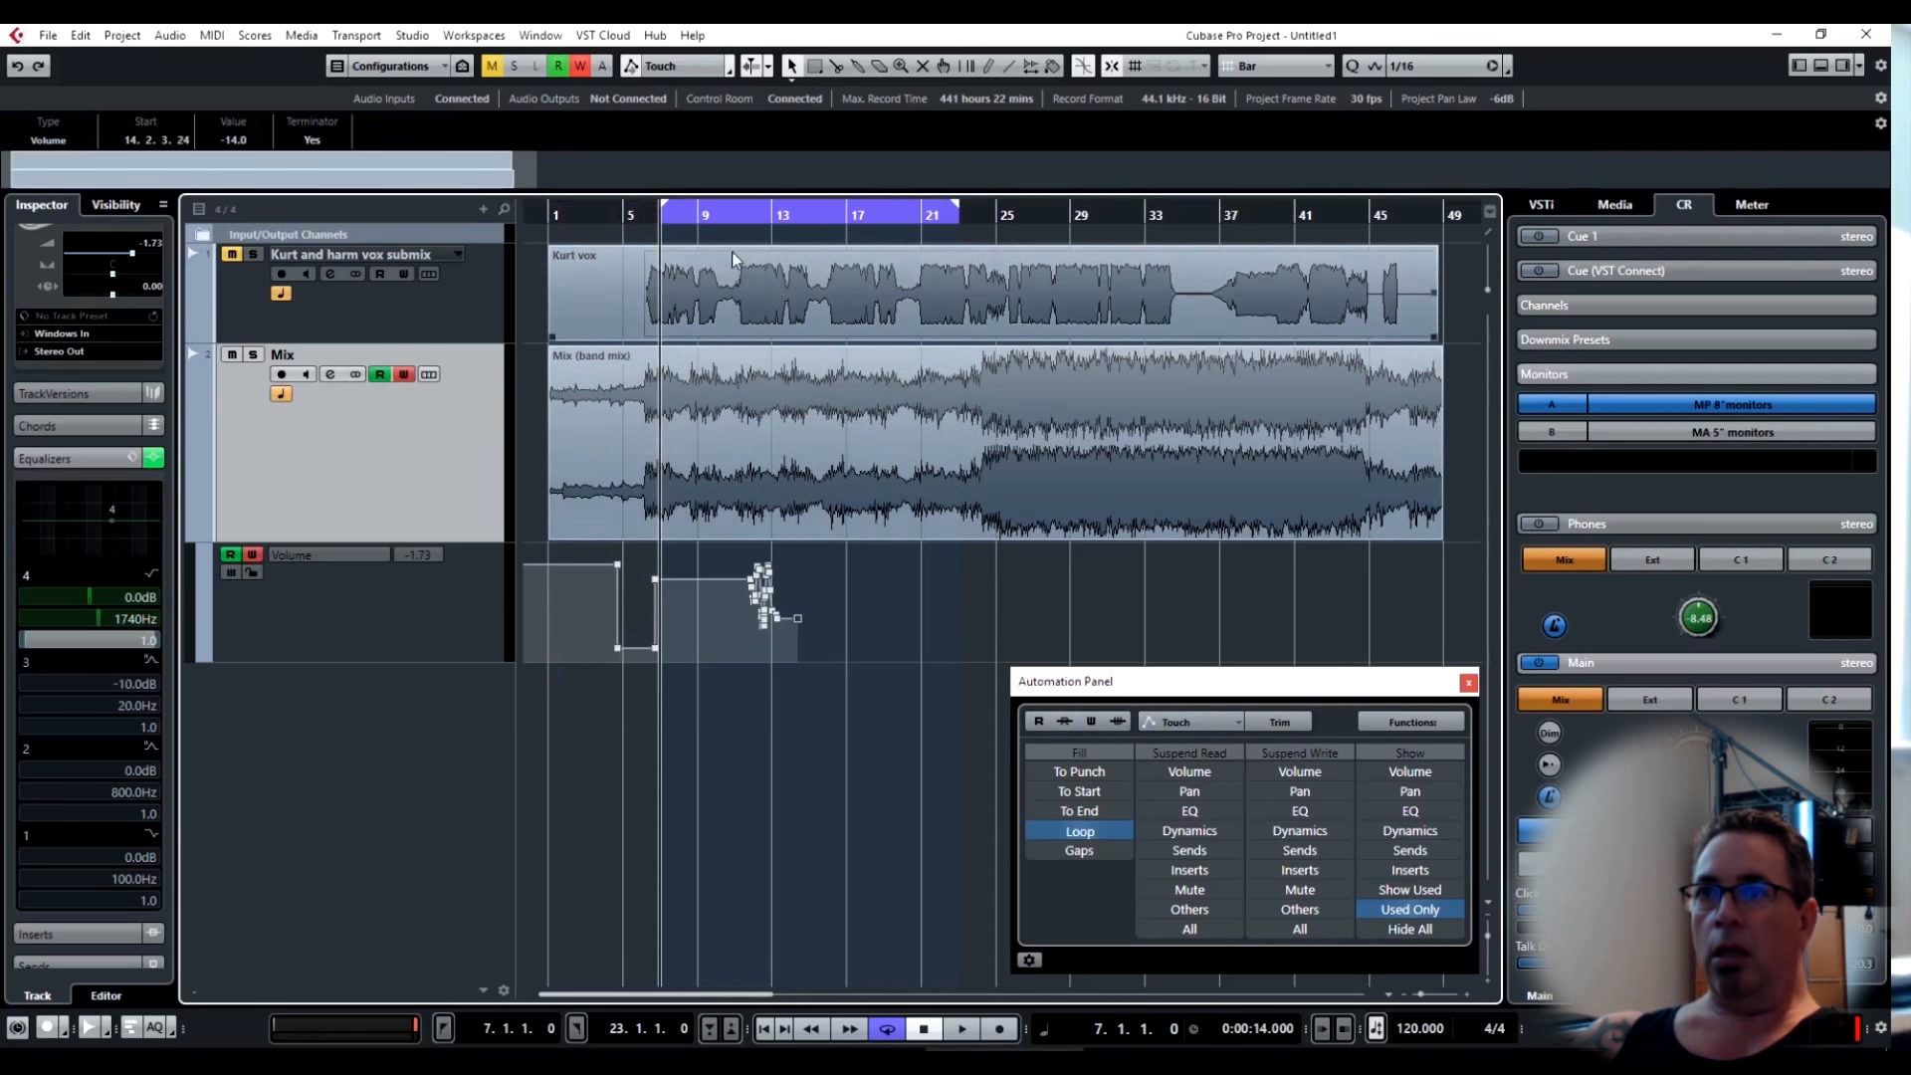
{"action": "left_click", "coordinate": [752, 220]}
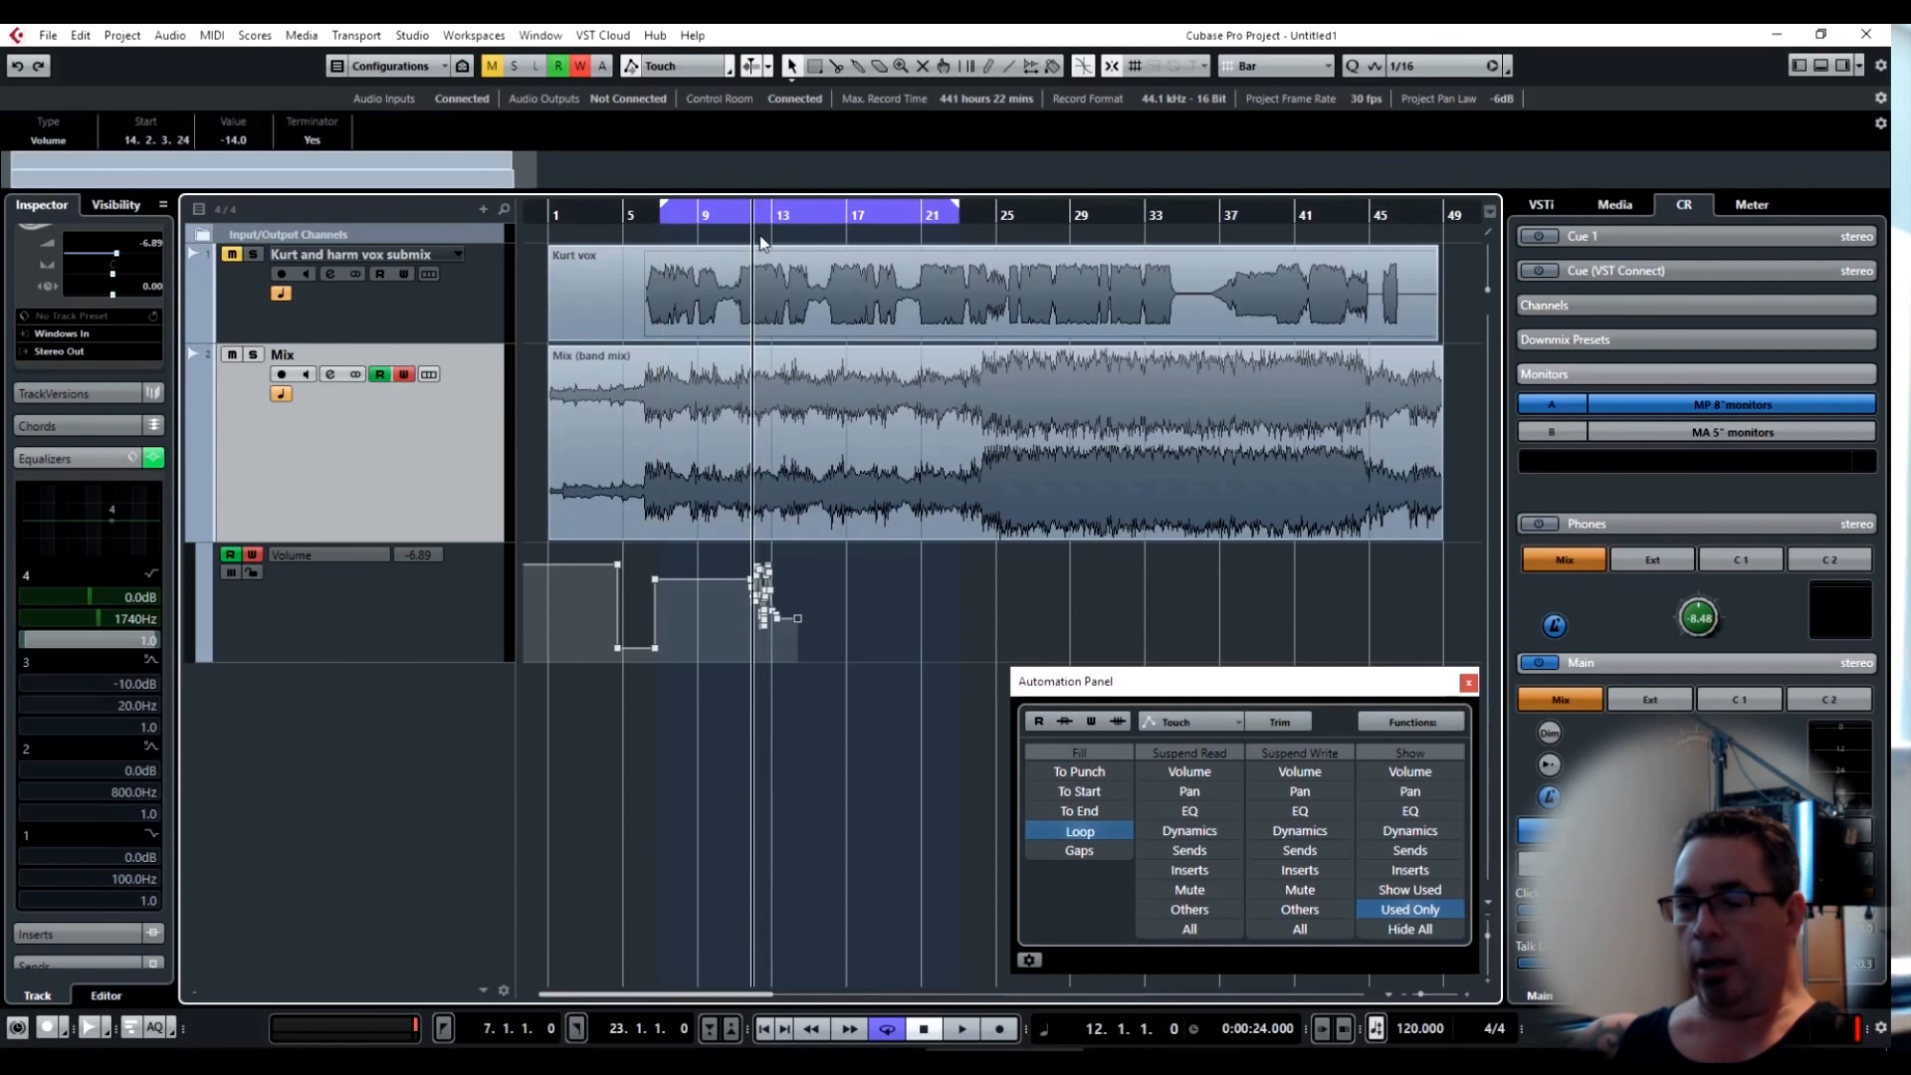
{"action": "key", "text": "ctrl+KP_2"}
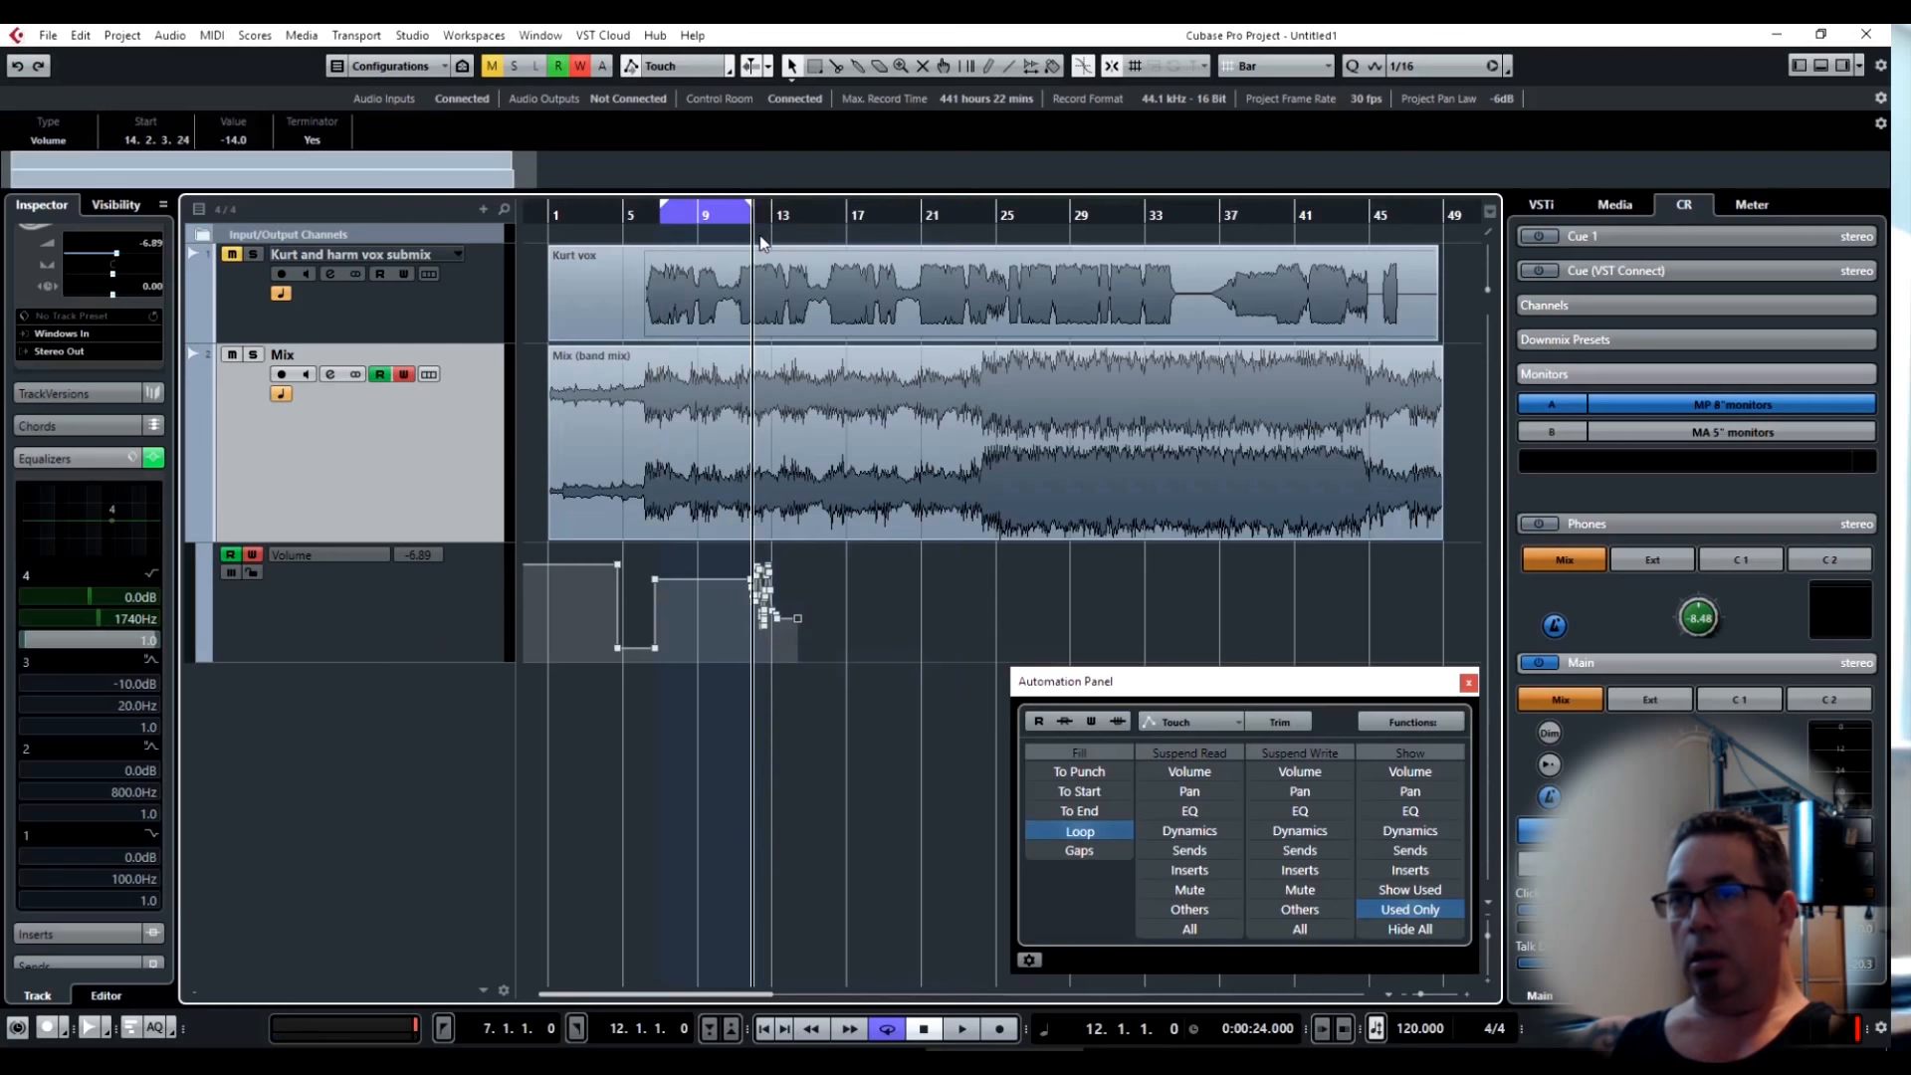
Lock Fill Loop and write Mix volume moves during playback from bar 2, ending at 0.04, before stopping playback.
{"action": "left_click", "coordinate": [571, 213]}
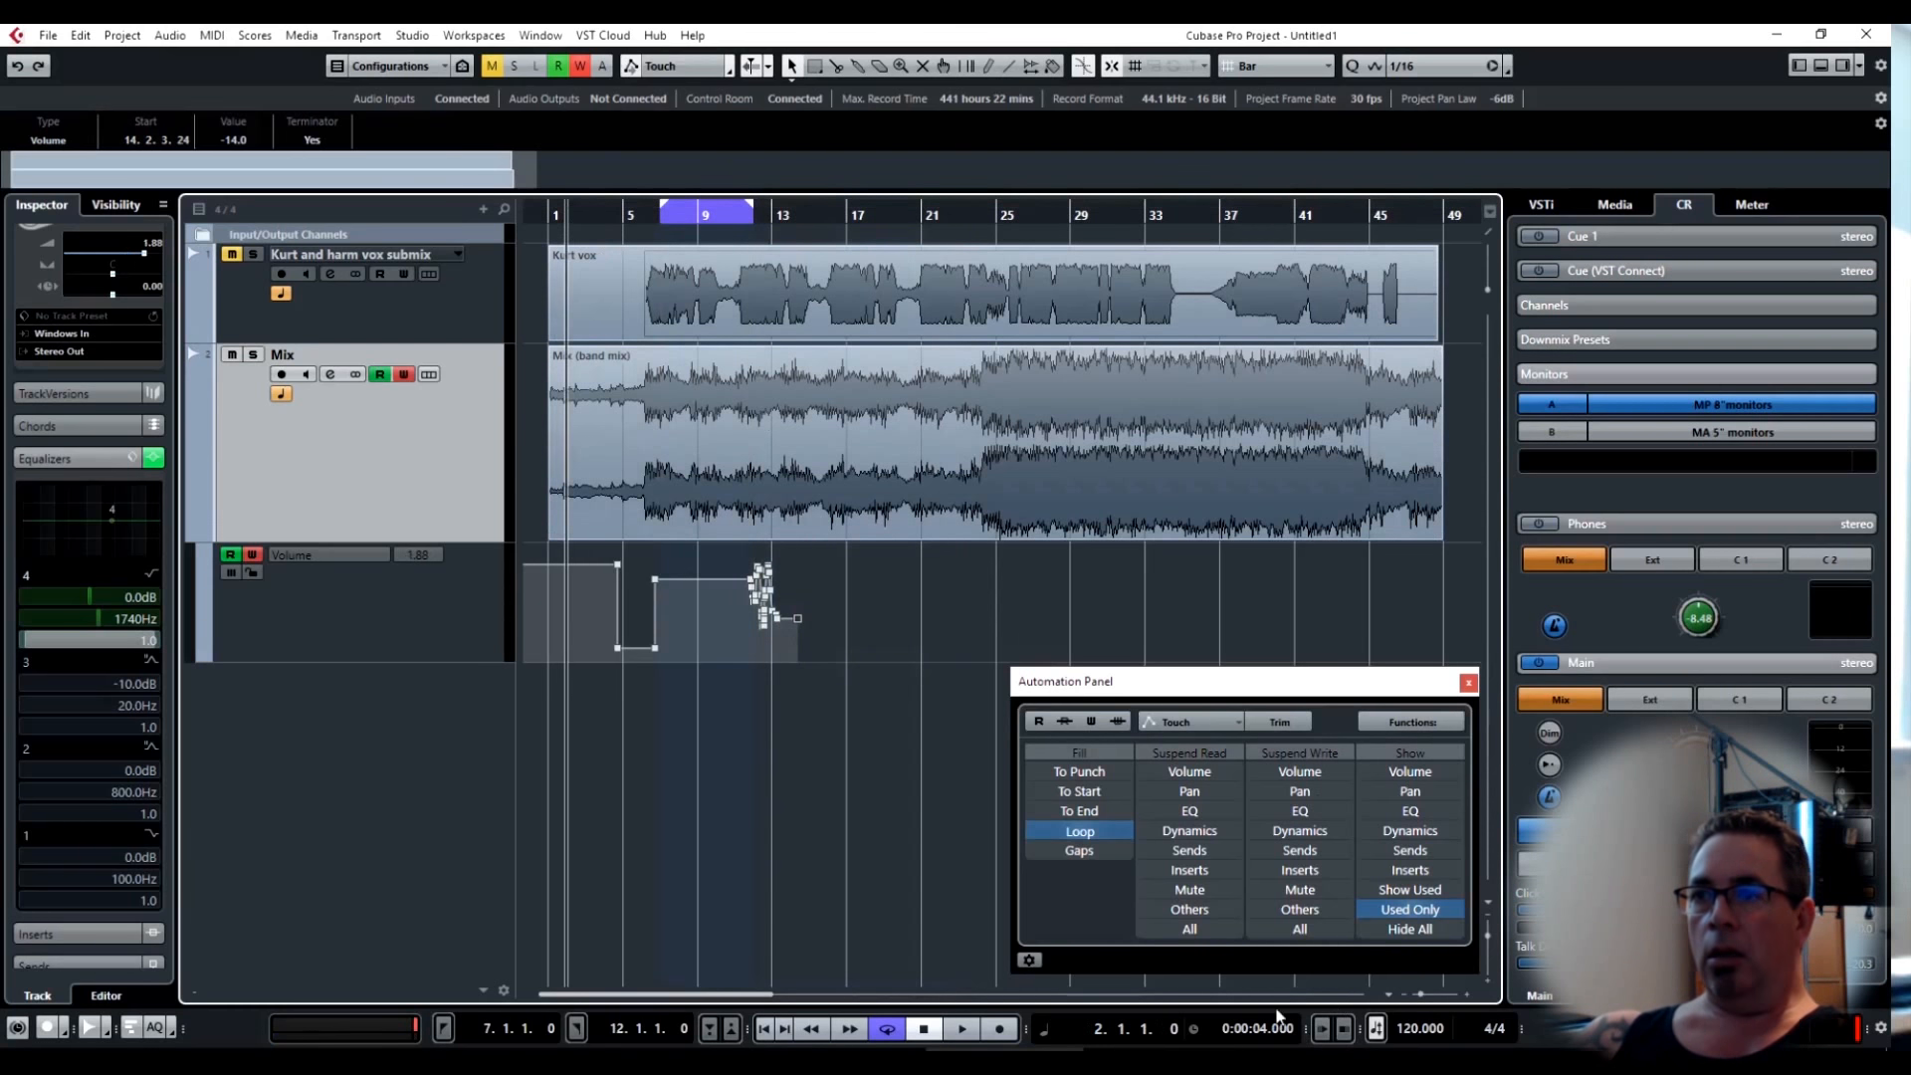
{"action": "left_click", "coordinate": [1102, 833]}
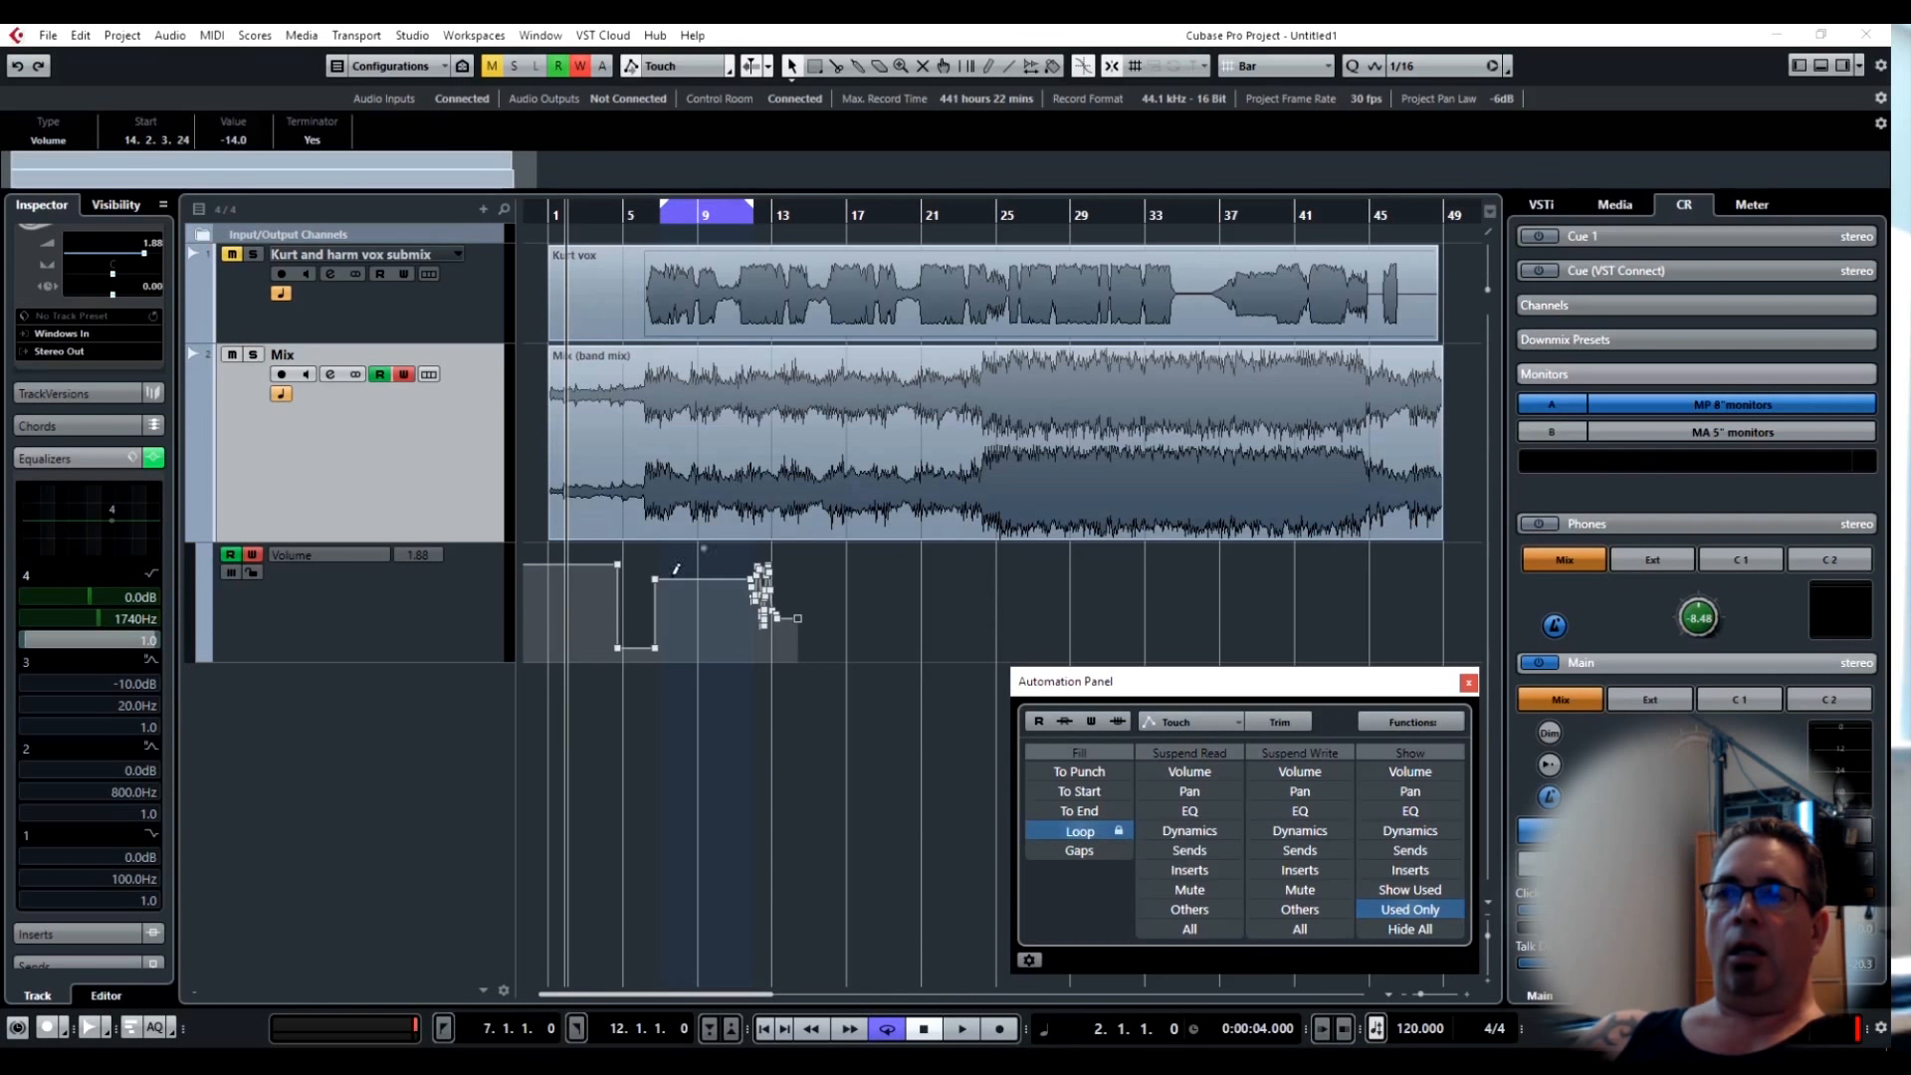
{"action": "left_click", "coordinate": [348, 587]}
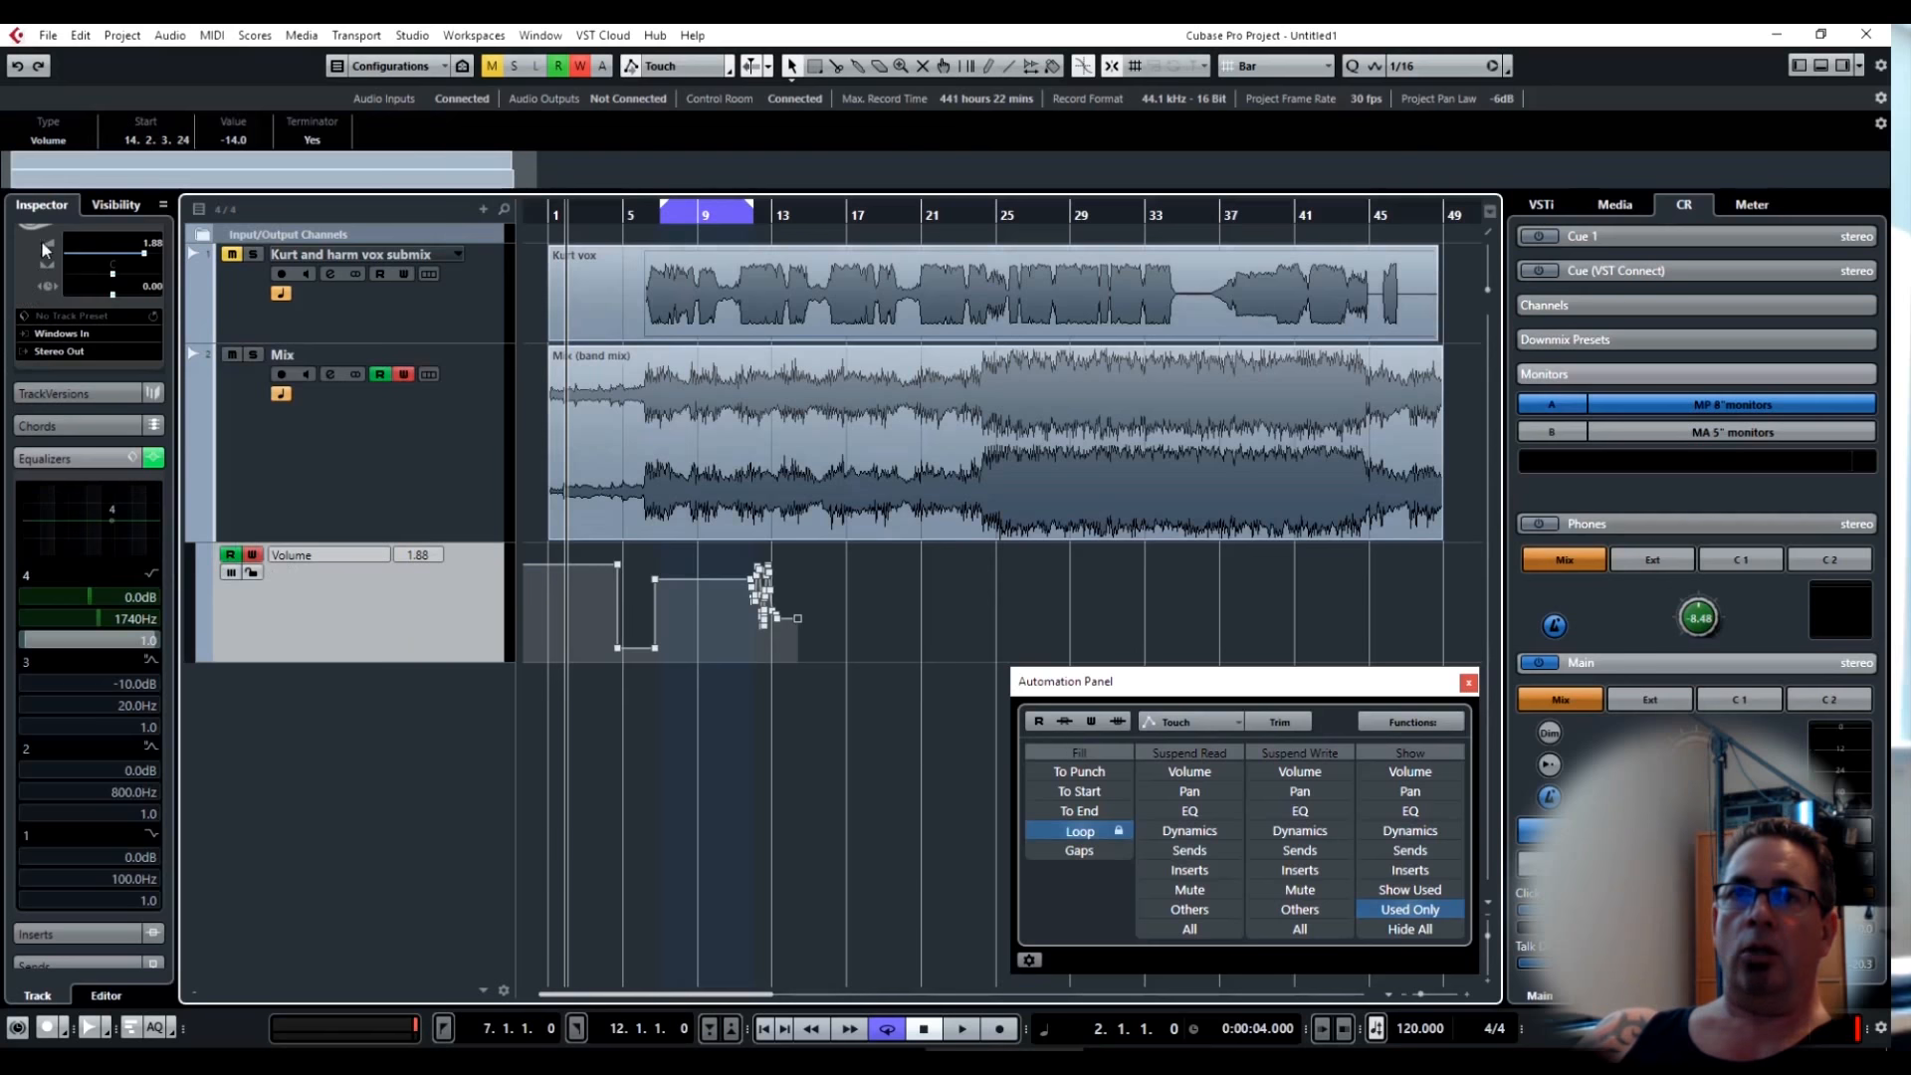
{"action": "key", "text": "space"}
{"action": "left_click_drag", "start_coordinate": [82, 253], "coordinate": [304, 189]}
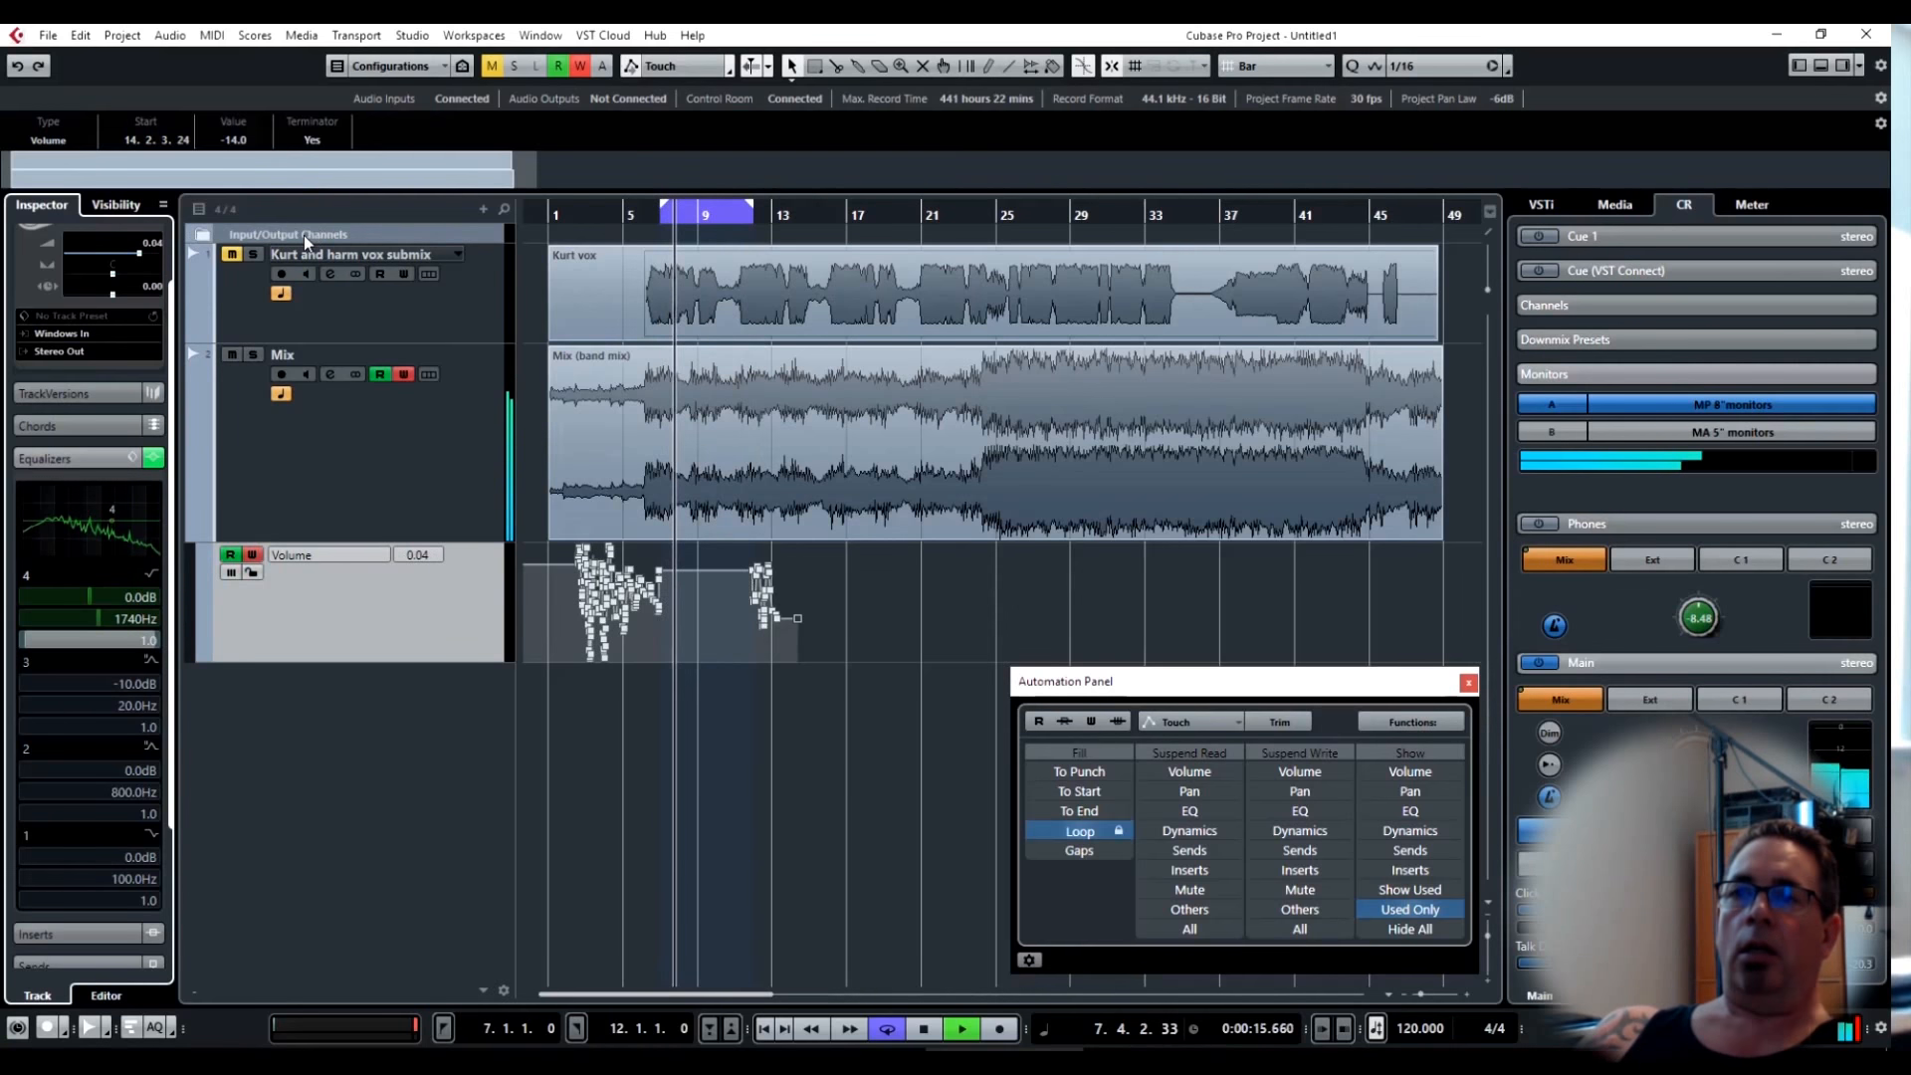
{"action": "key", "text": "space"}
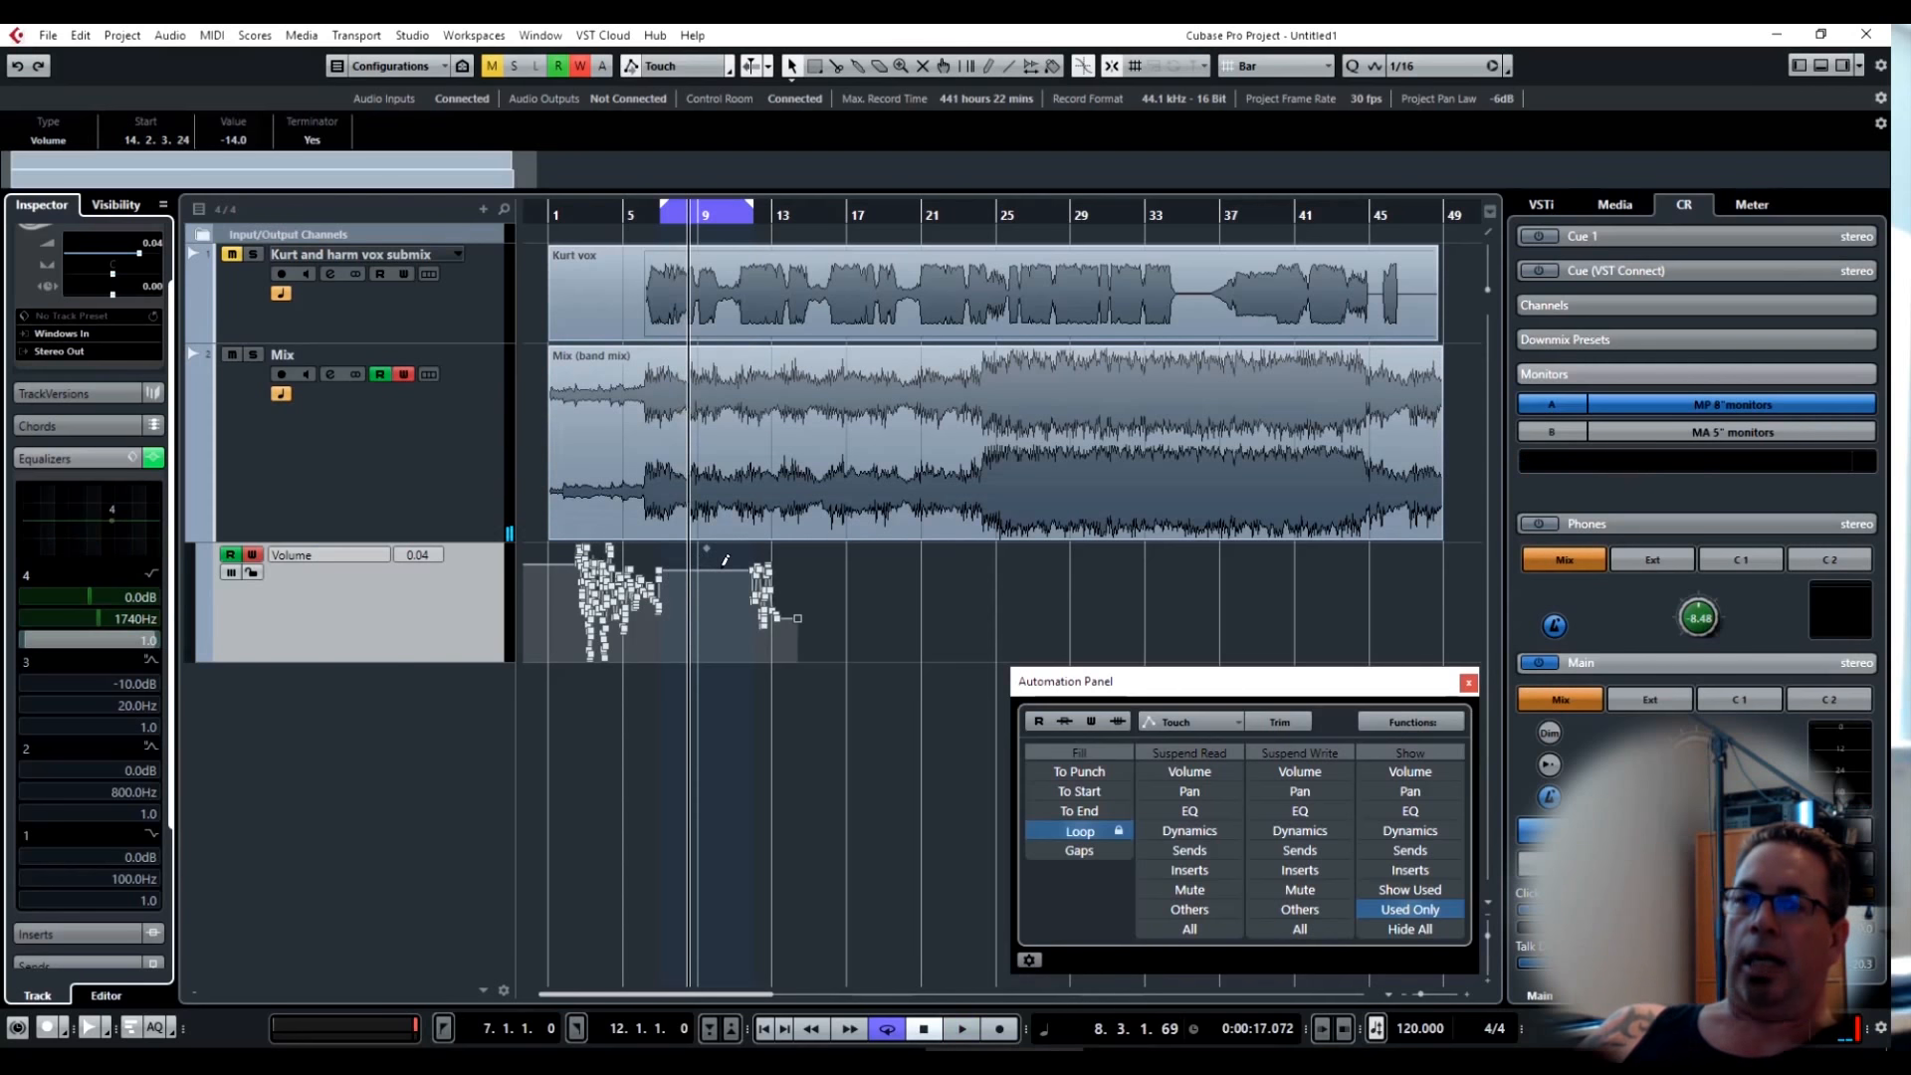
Examine the written Mix volume automation between the bar 7 and bar 12 locators.
{"action": "key", "text": "h"}
{"action": "key", "text": "h"}
{"action": "key", "text": "h"}
{"action": "key", "text": "h"}
{"action": "key", "text": "h"}
{"action": "key", "text": "h"}
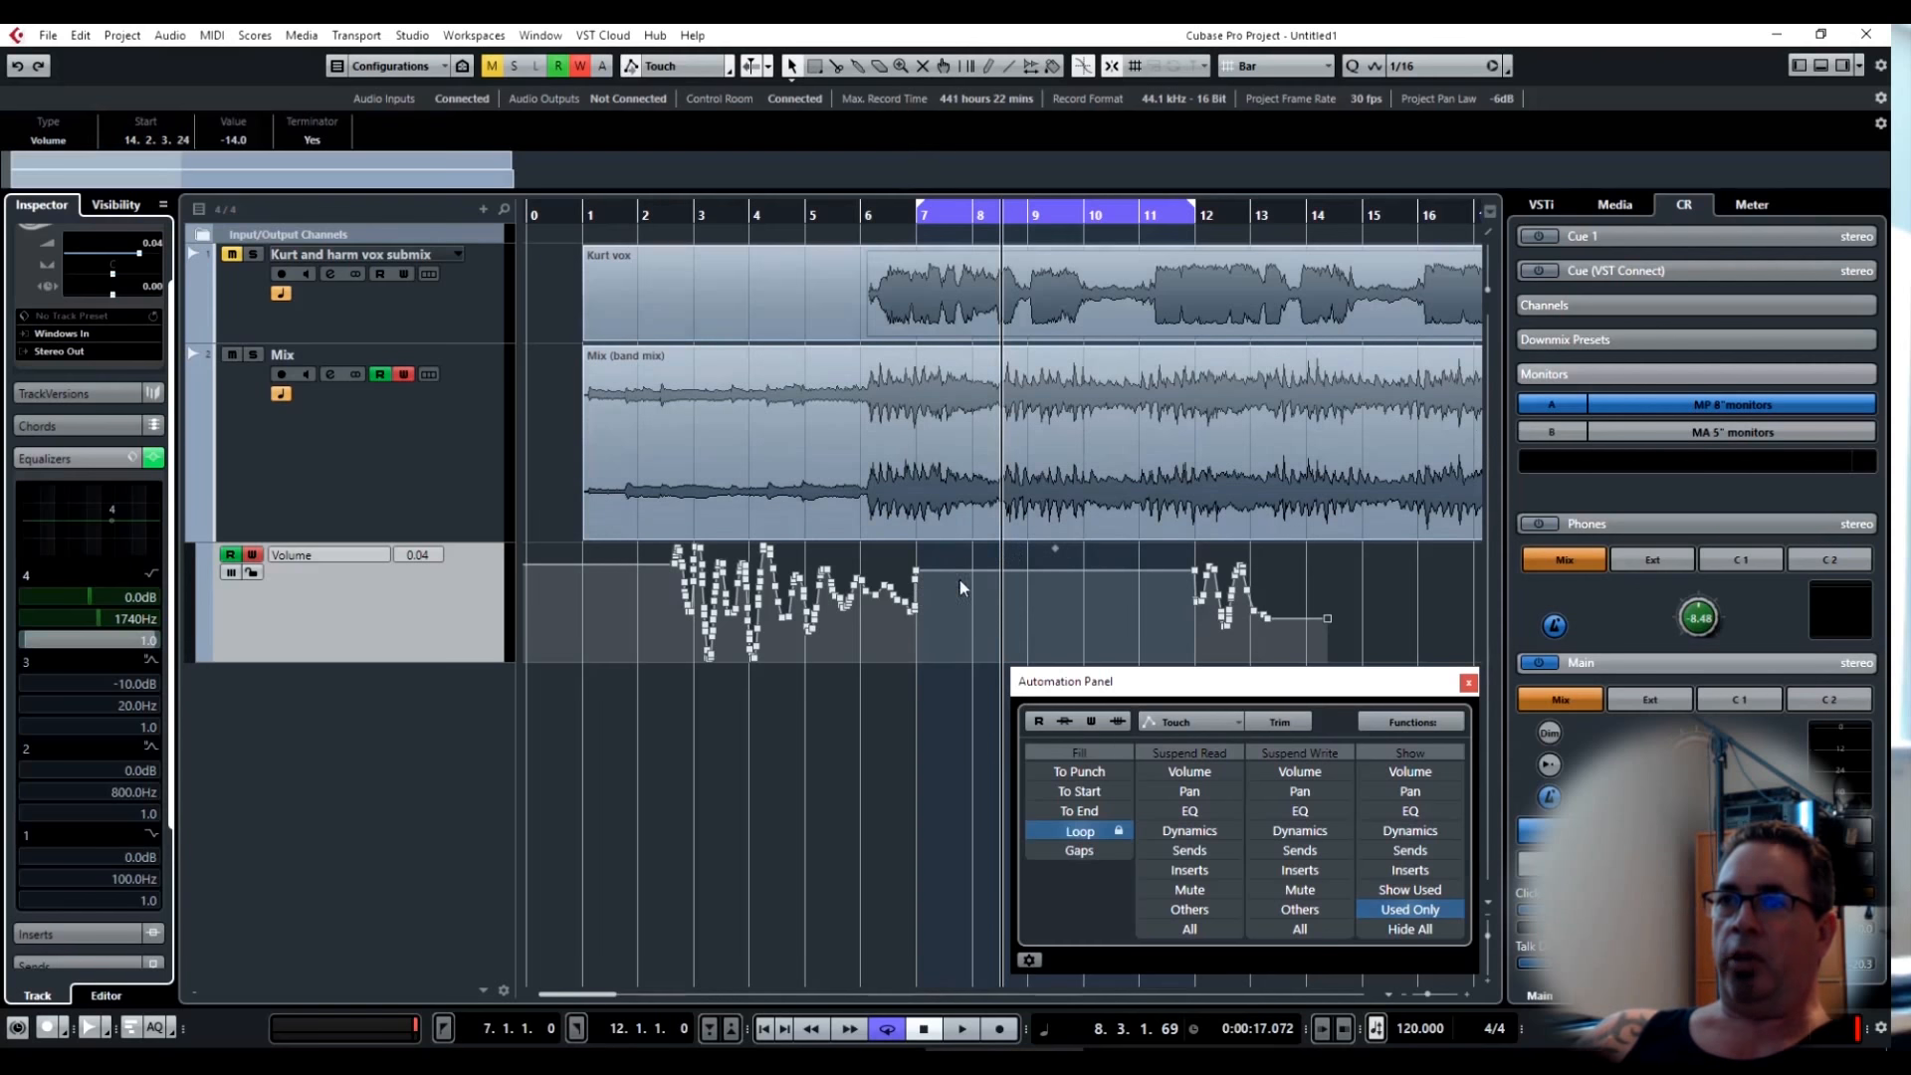
{"action": "left_click", "coordinate": [1195, 573]}
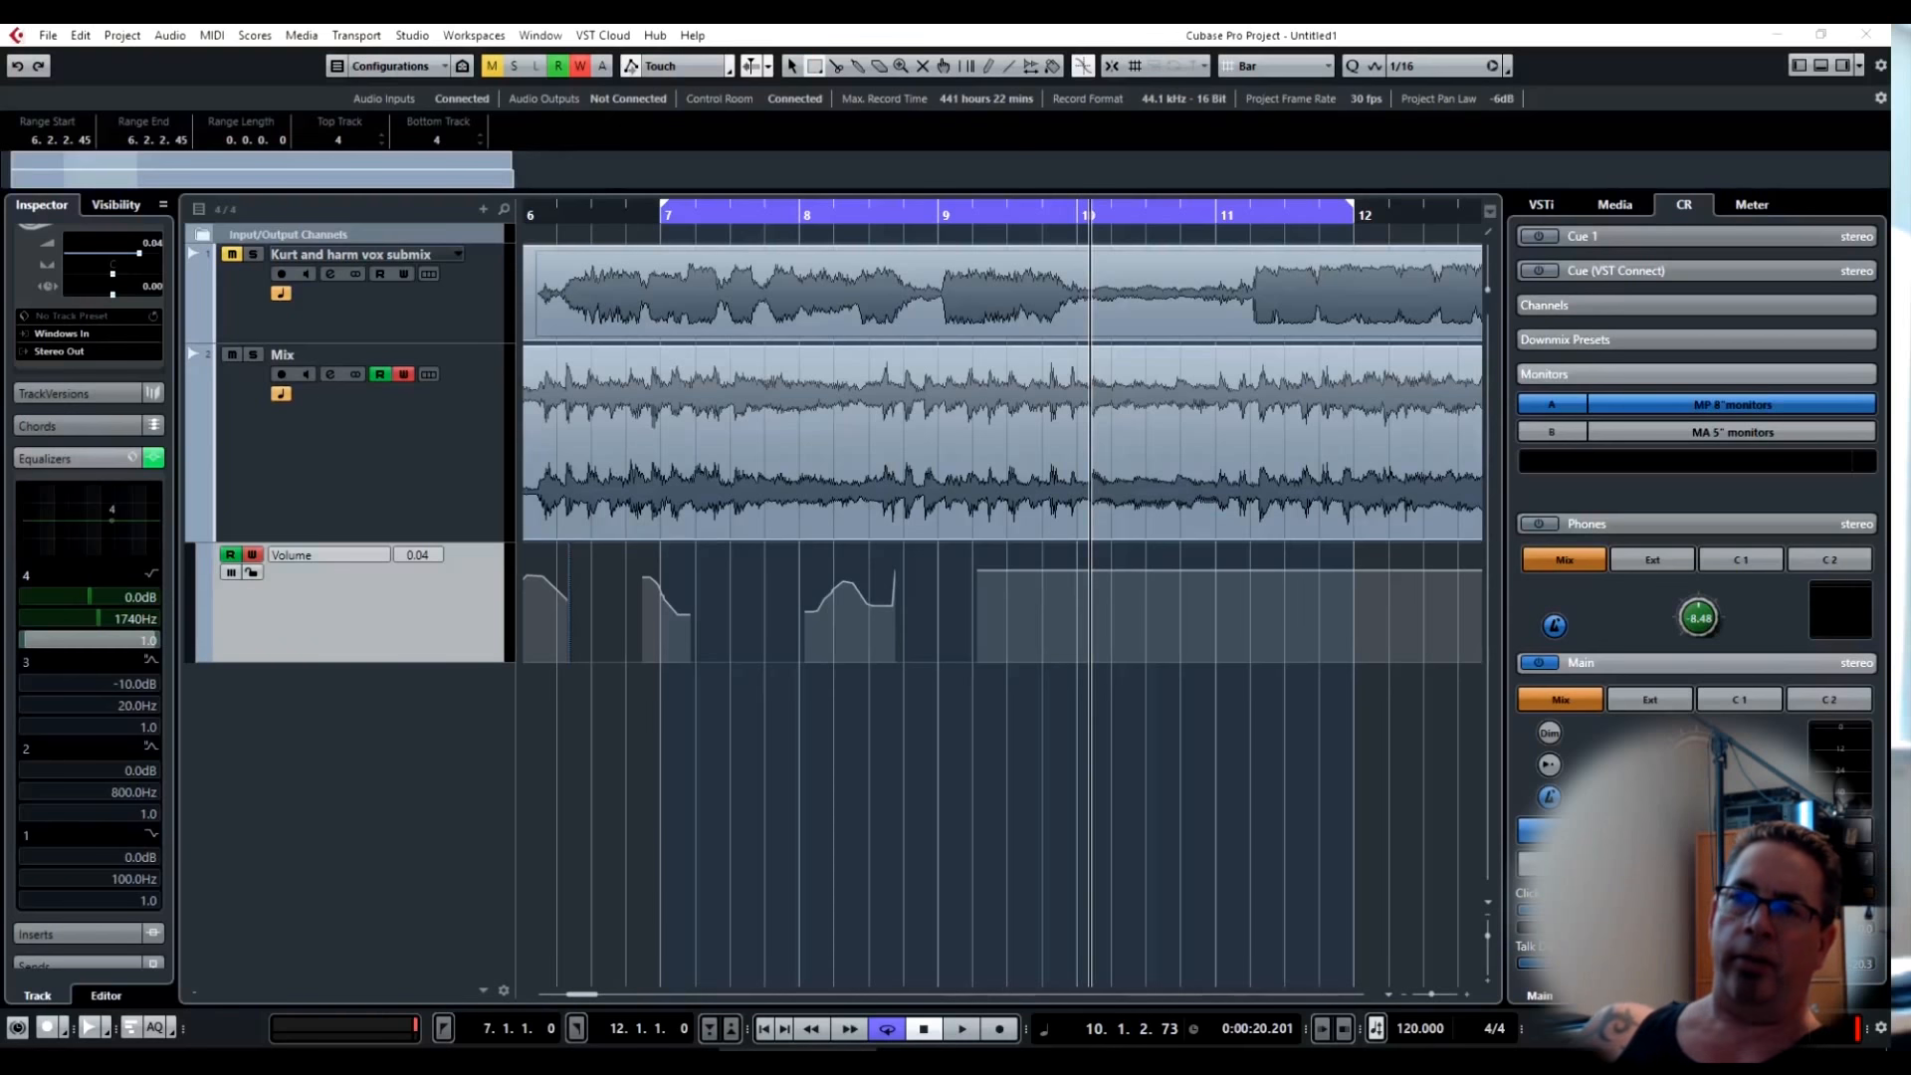
Place the cursor near bar 6.3, open the Automation Panel, try Fill Gaps on Selected Tracks for Mix volume, and undo the fill.
{"action": "left_click", "coordinate": [619, 204]}
{"action": "key", "text": "F6"}
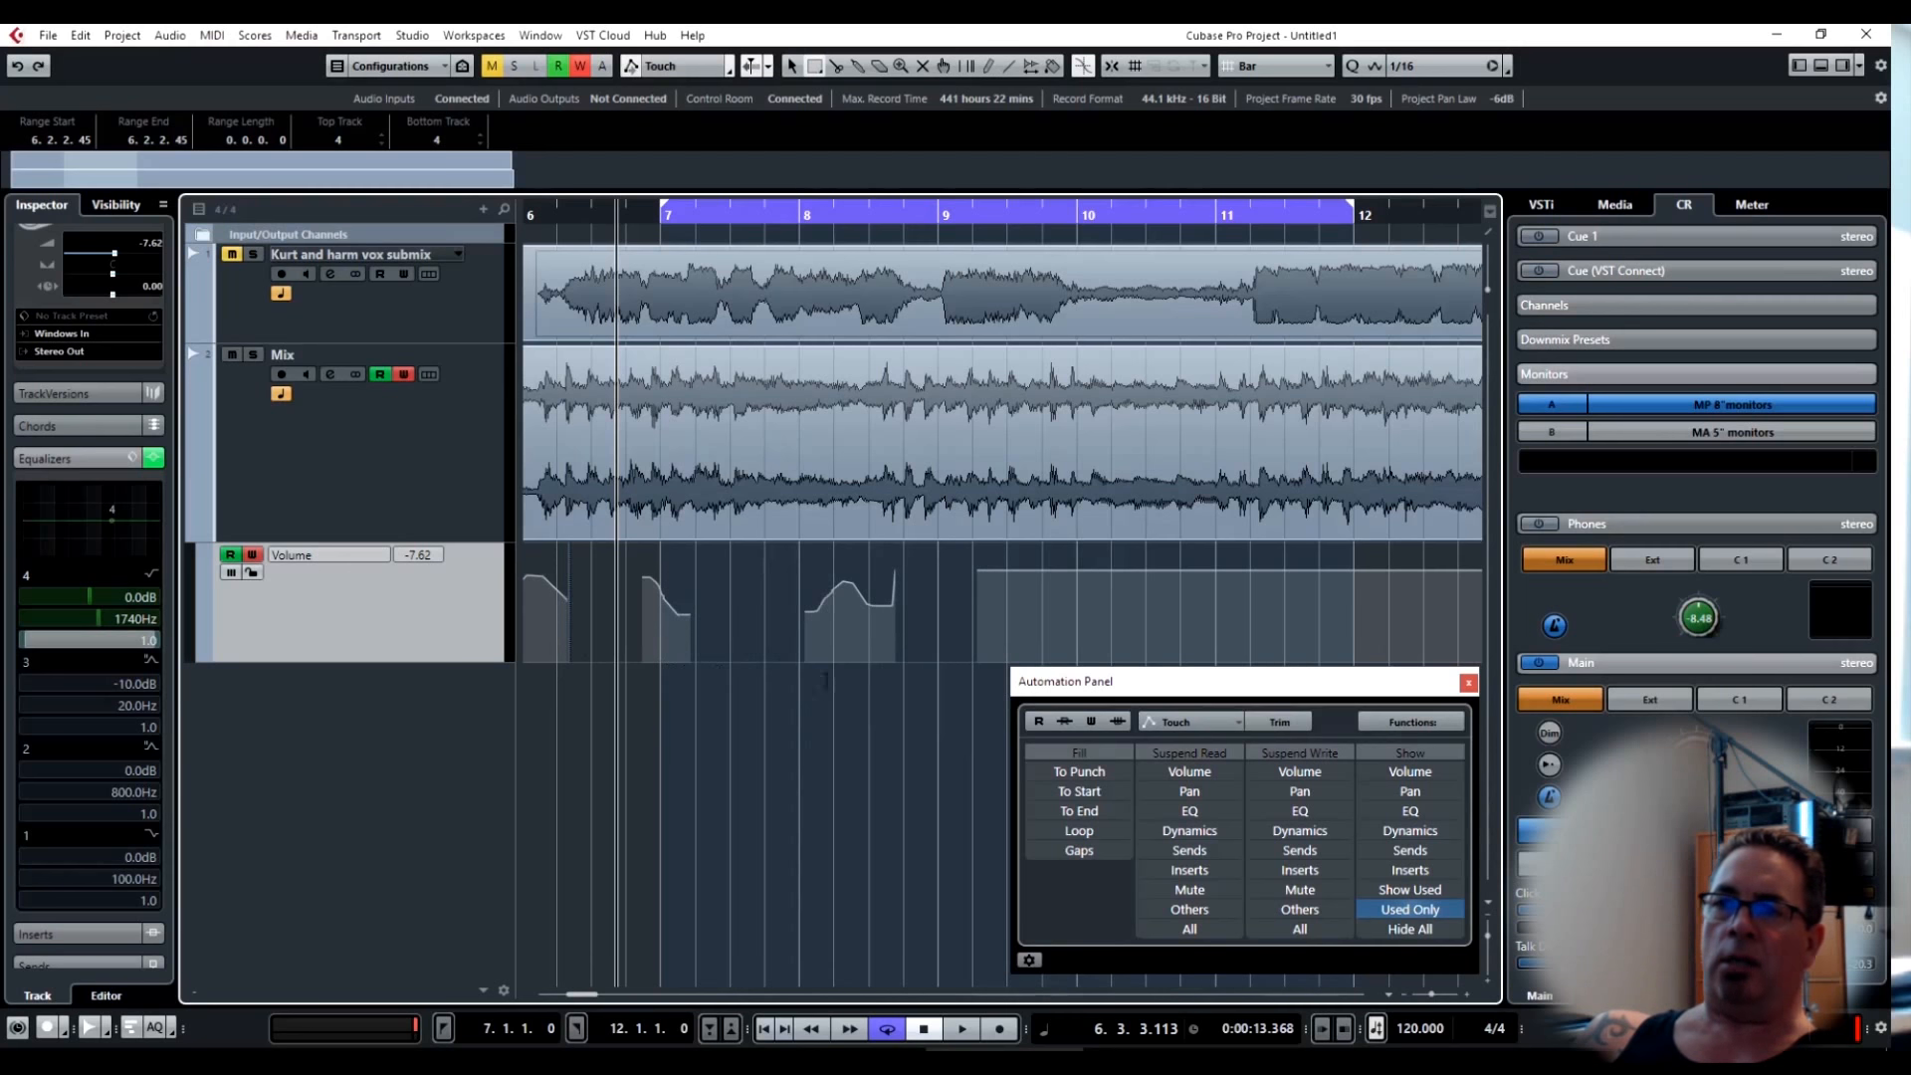
{"action": "left_click", "coordinate": [1459, 729]}
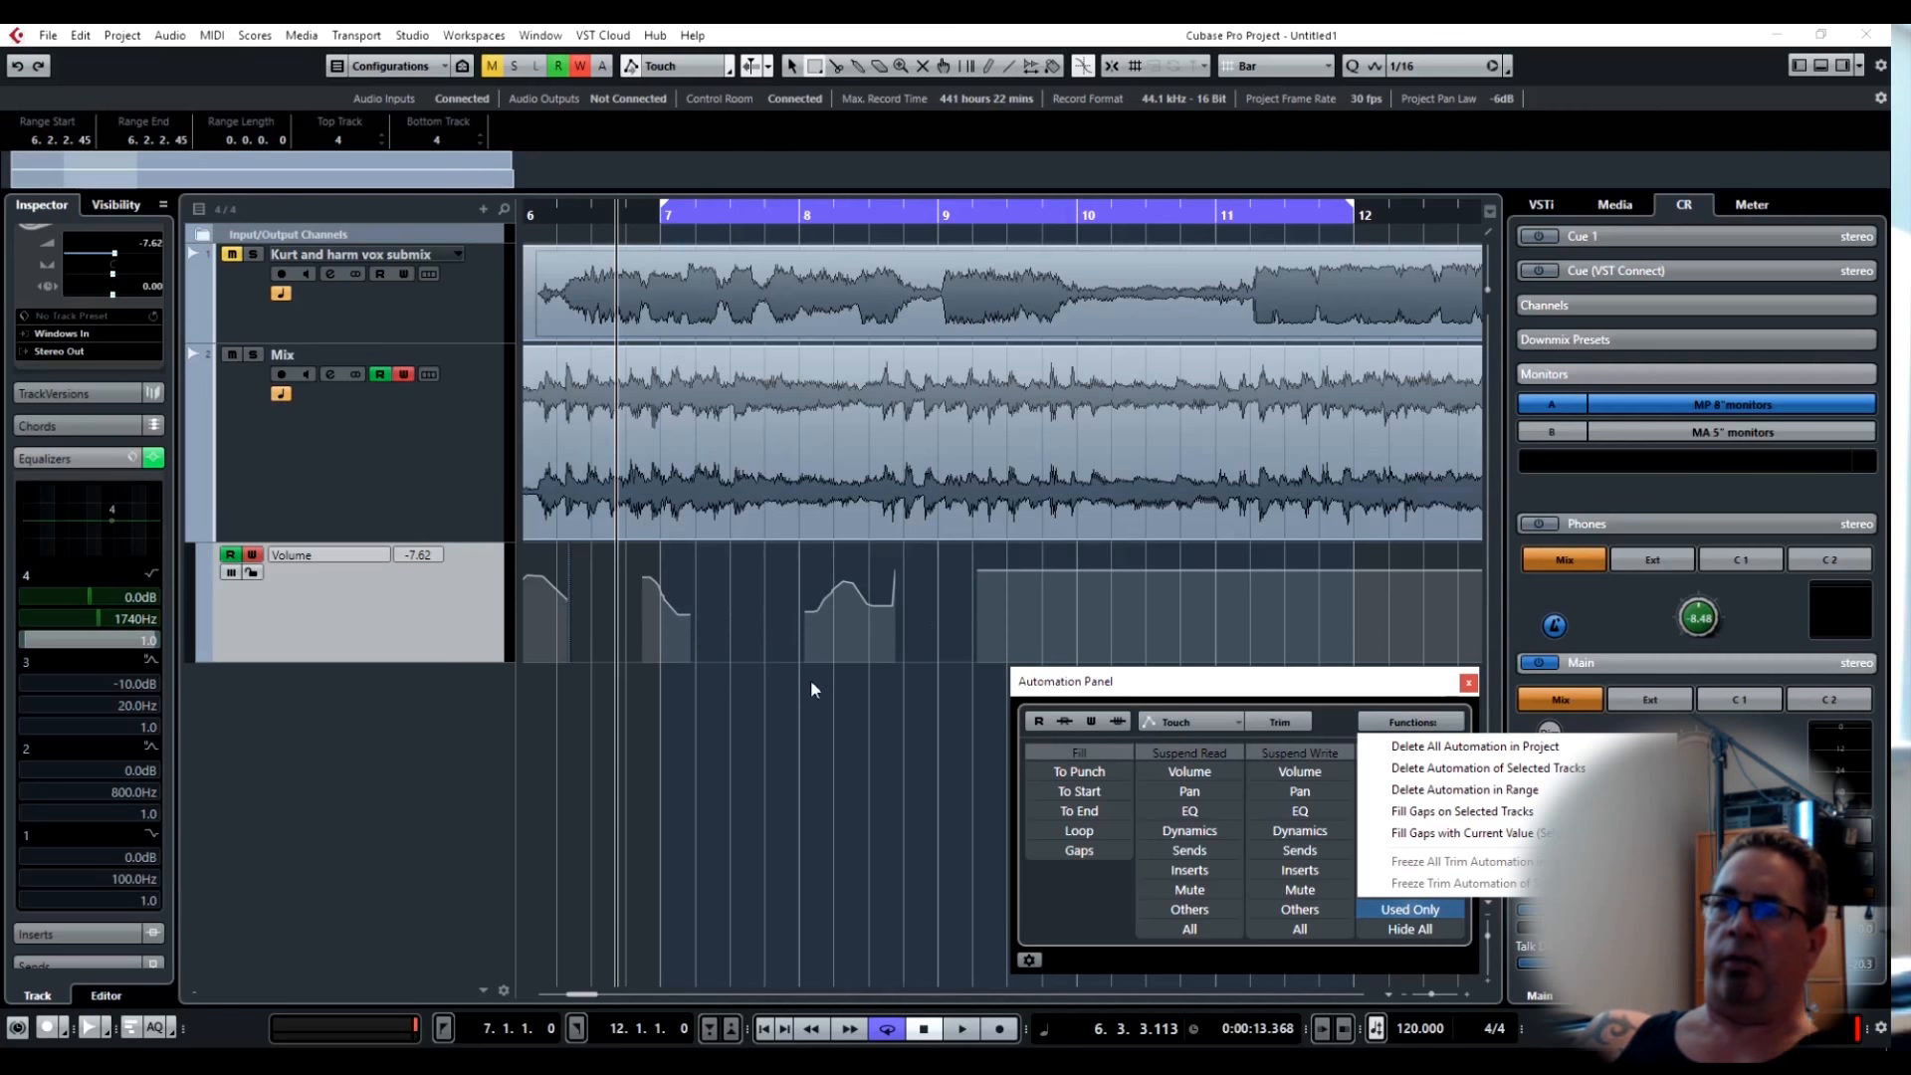
{"action": "left_click", "coordinate": [1454, 813]}
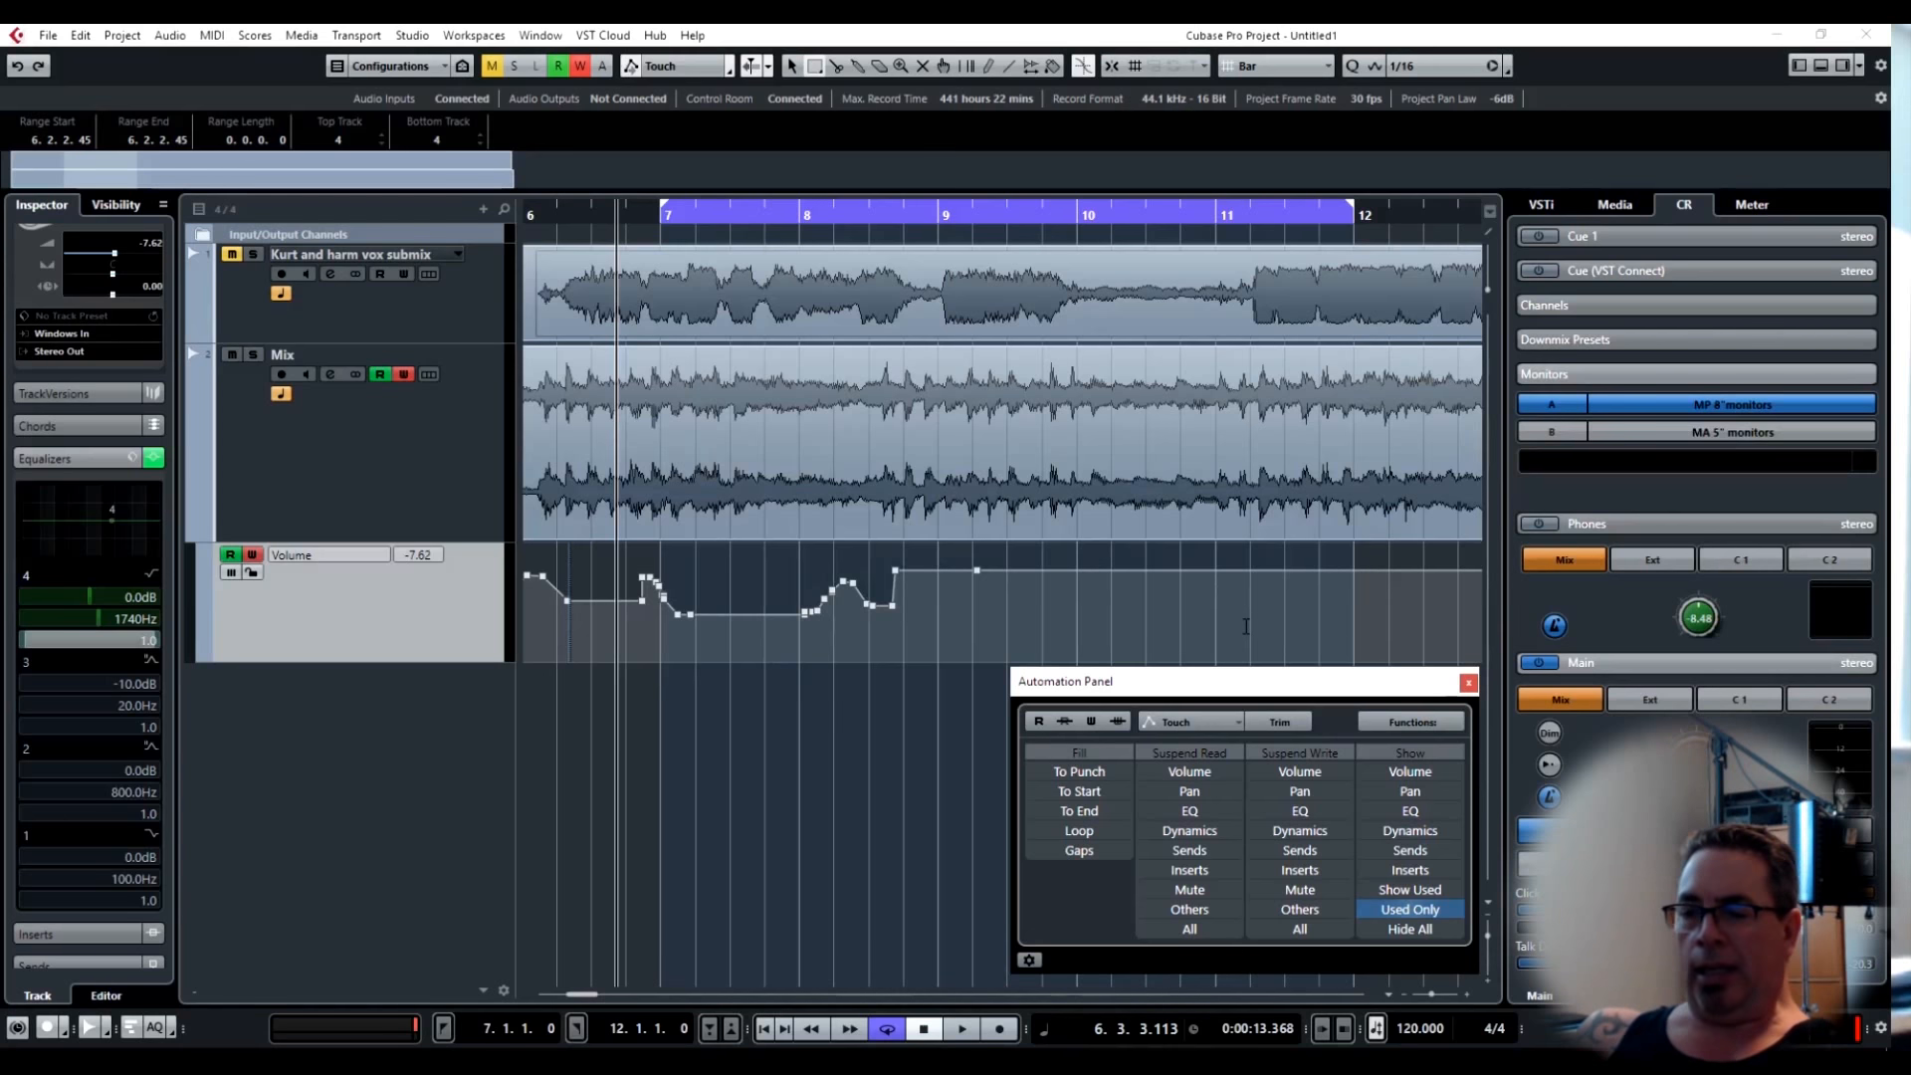
{"action": "key", "text": "ctrl+z"}
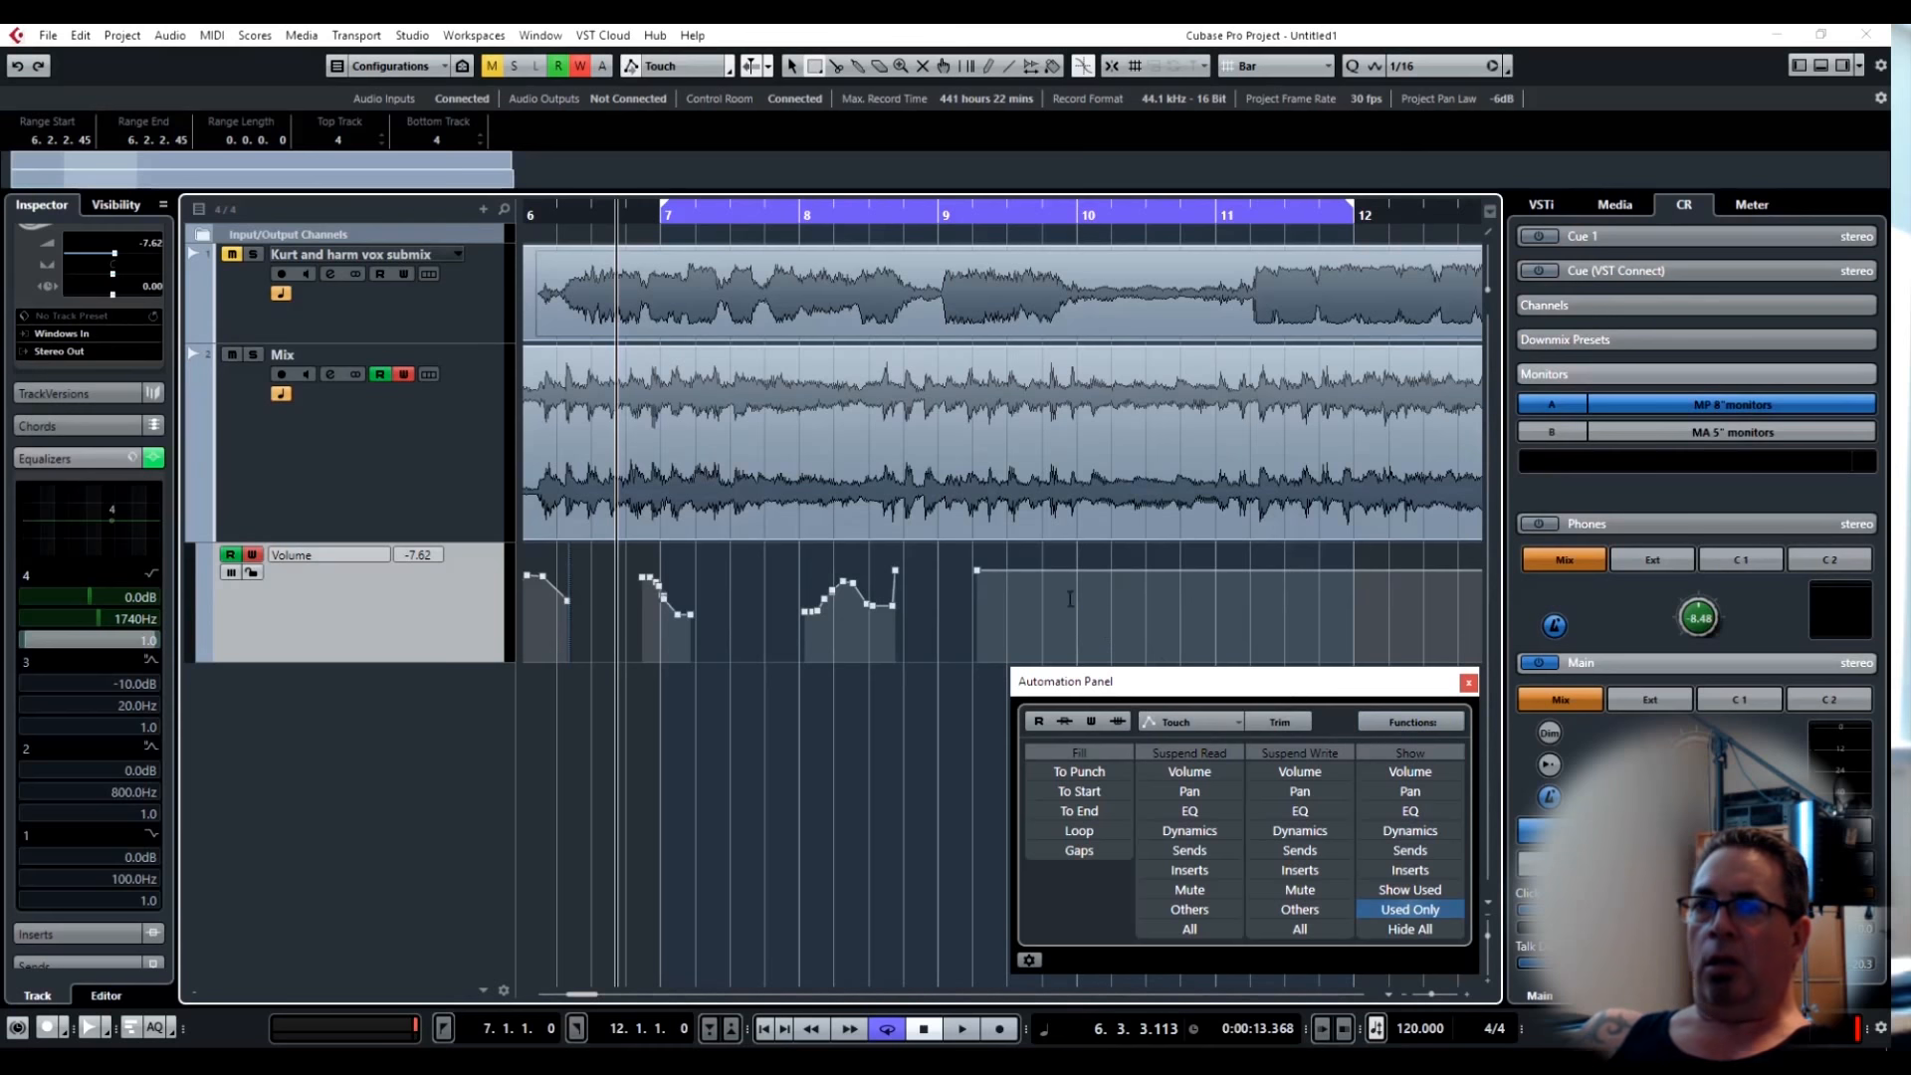
Delete the Mix volume automation from about 9.4 to 10.2 and place the cursor in that gap near bar 10.
{"action": "left_click_drag", "start_coordinate": [1051, 600], "coordinate": [1127, 615]}
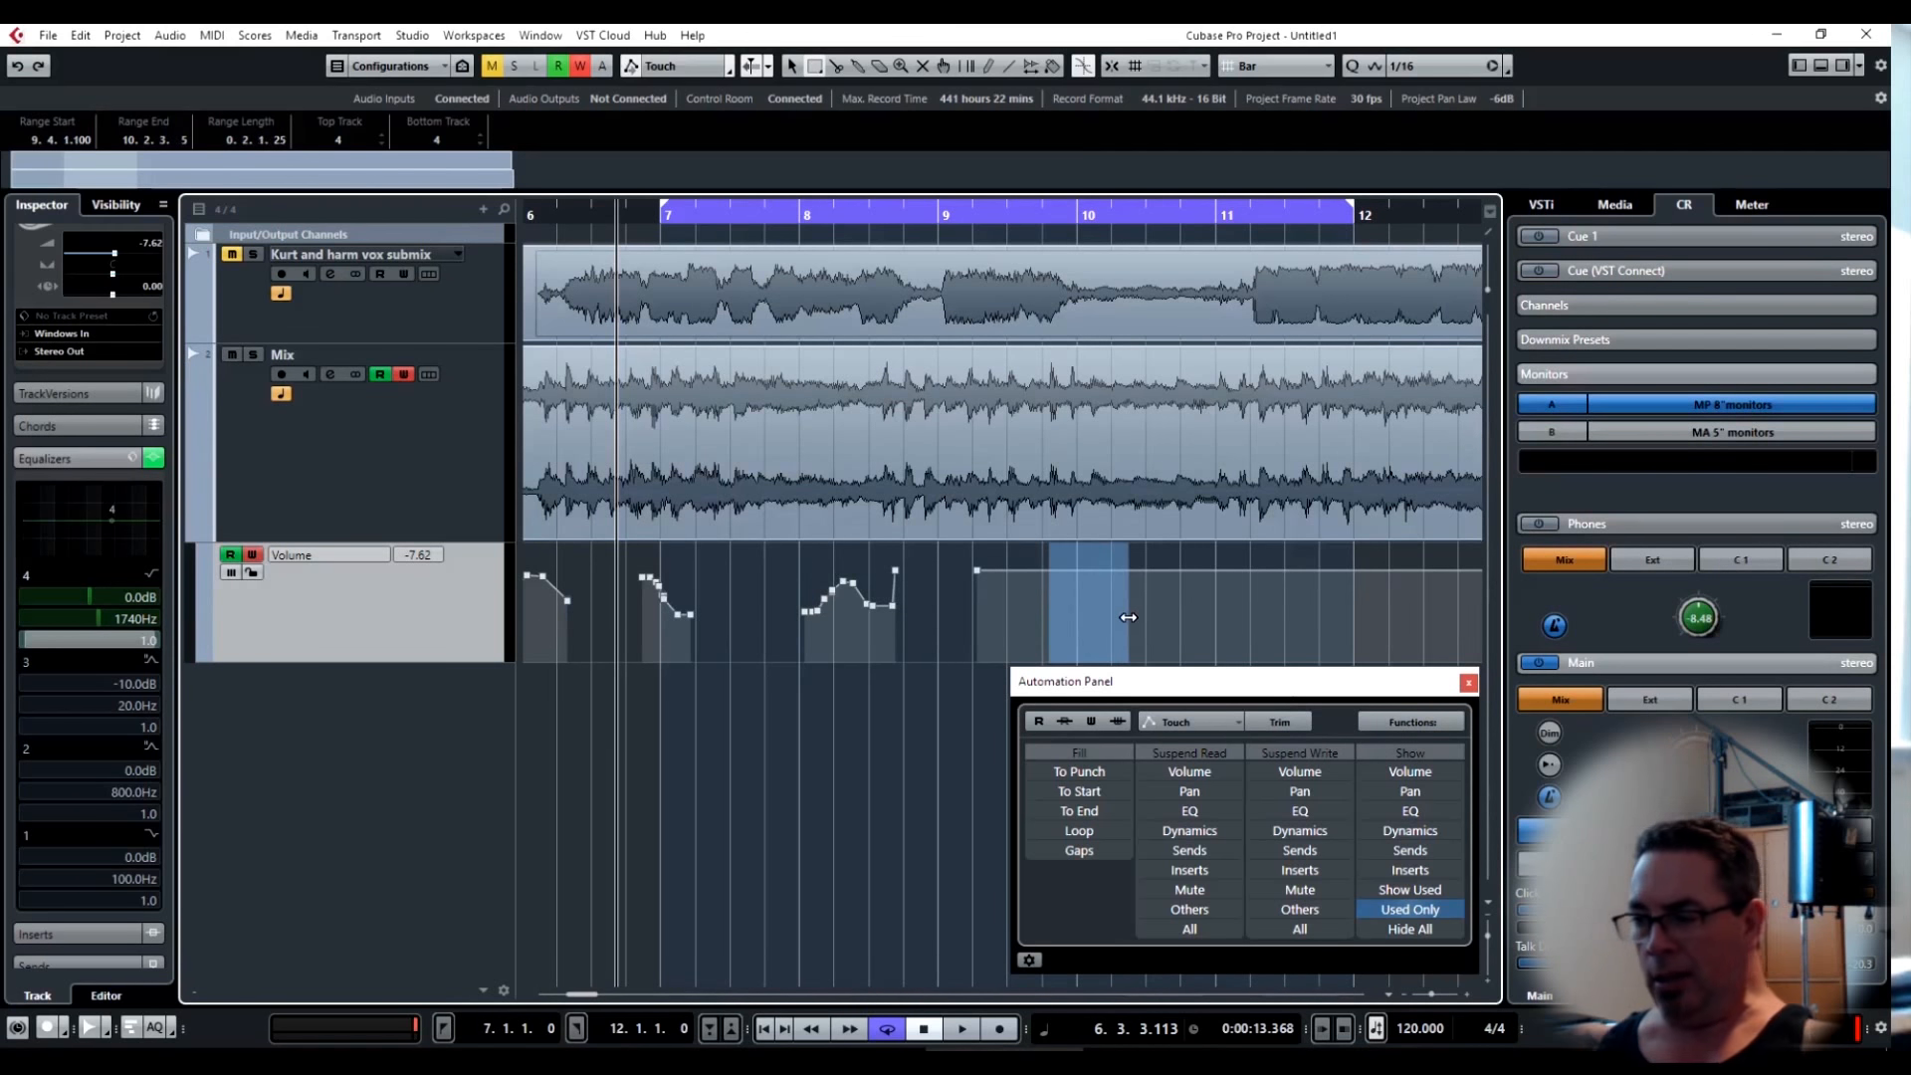
{"action": "key", "text": "Delete"}
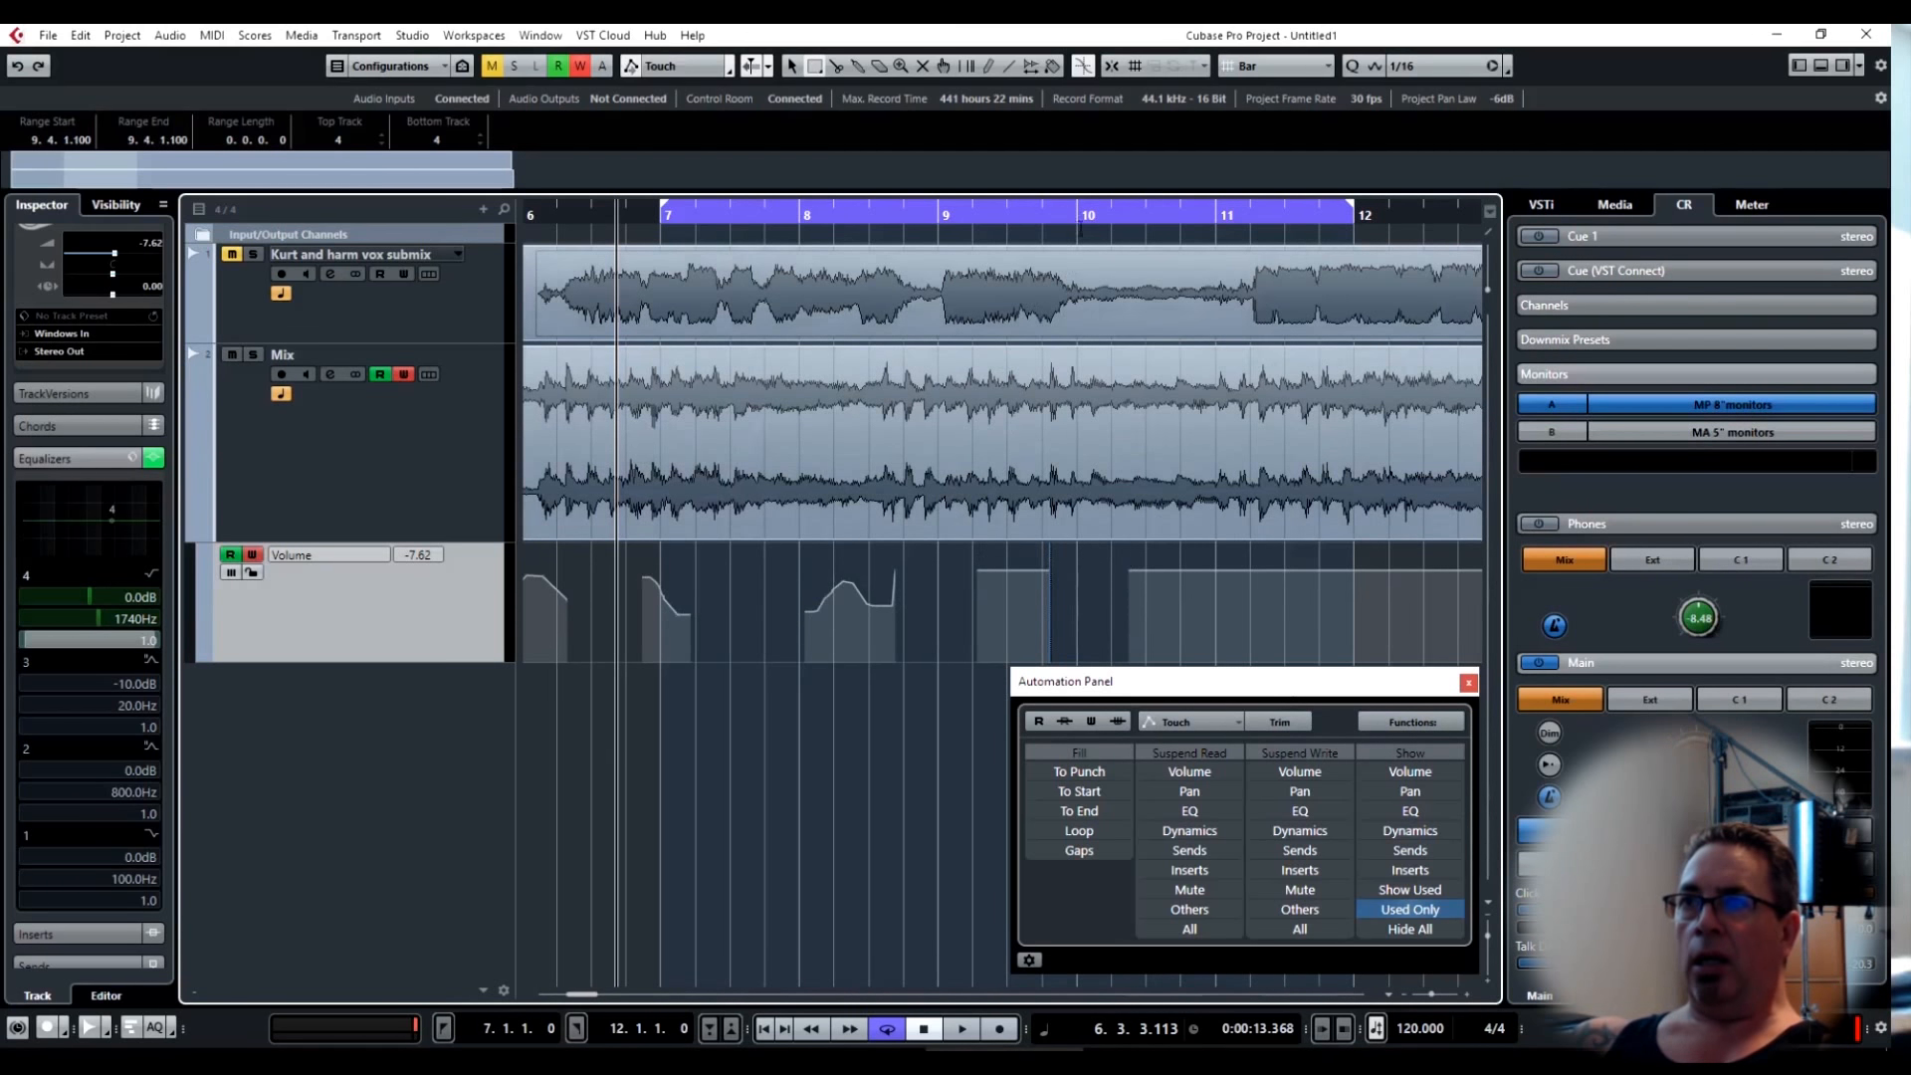
{"action": "left_click", "coordinate": [1089, 211]}
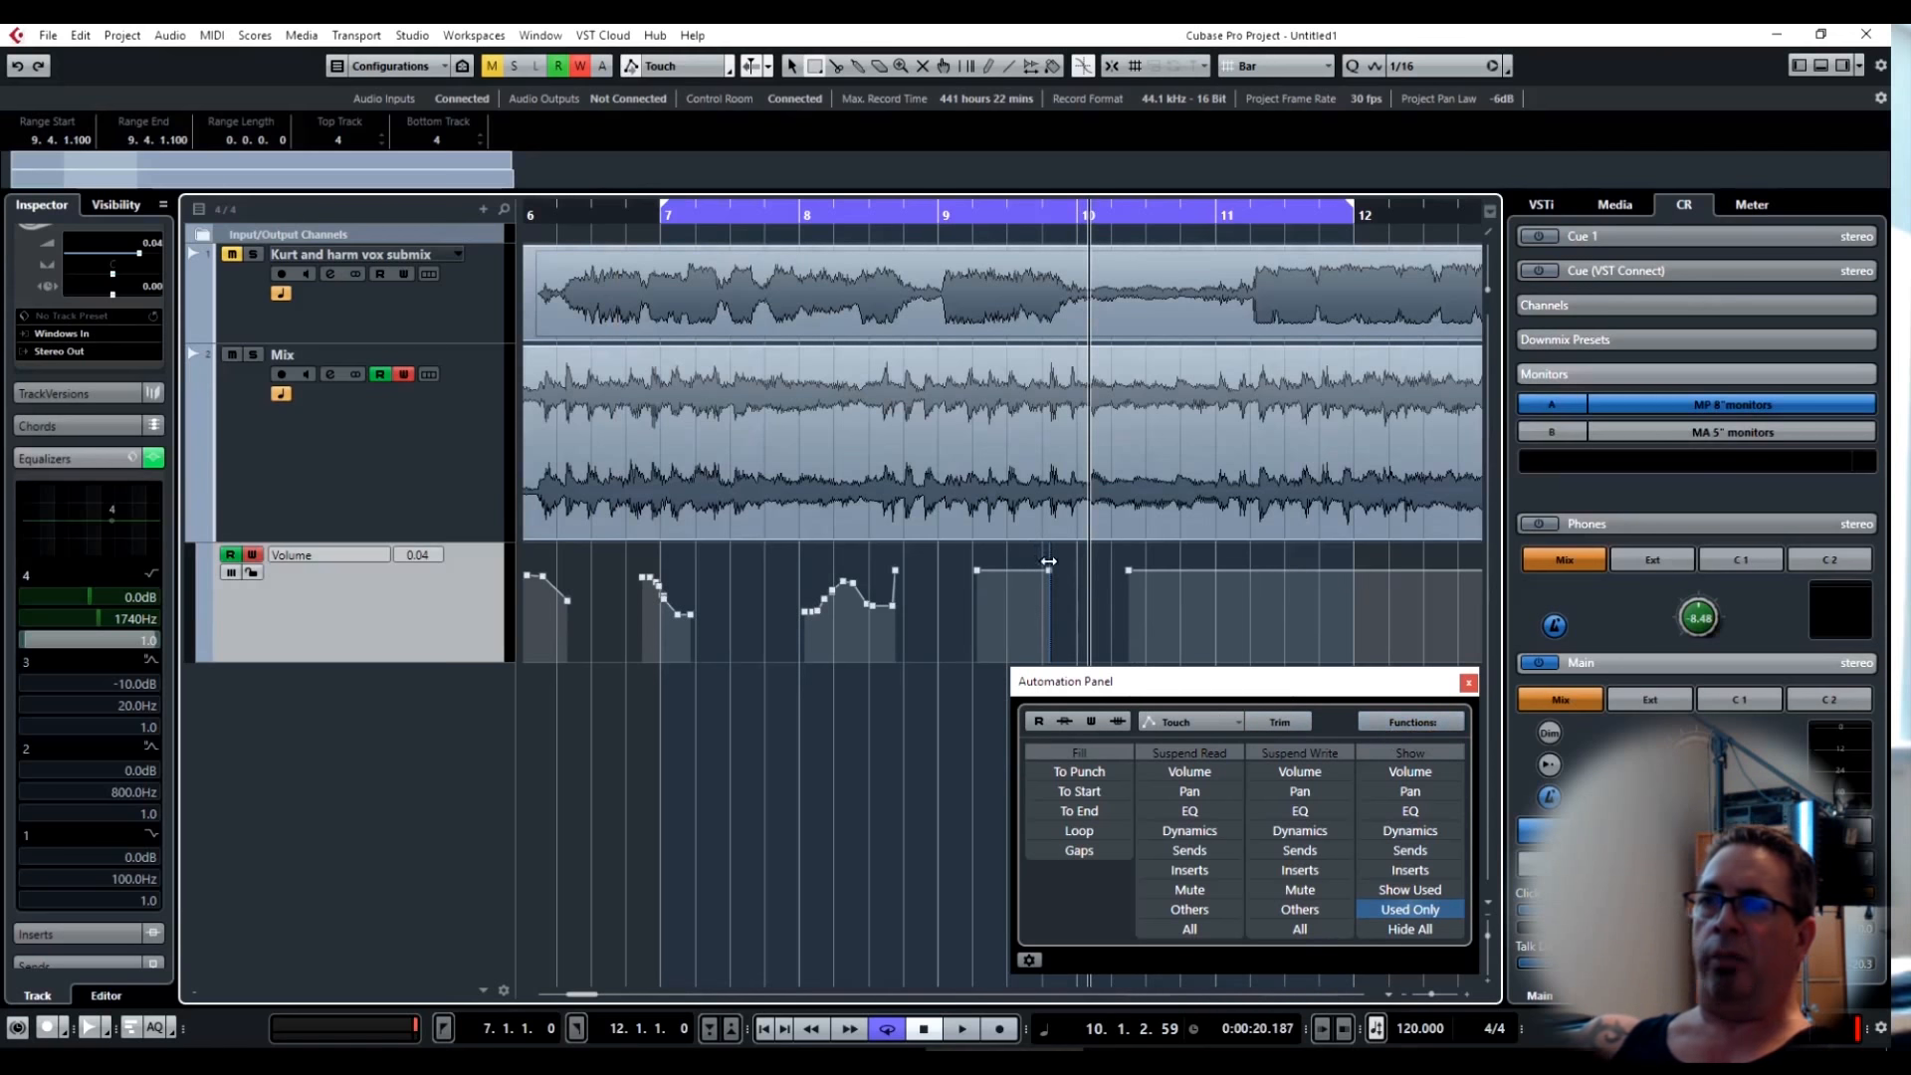
Lower Mix volume to -48.3, fill the gaps with the current value, check the filled point near bar 6.2, and undo the fill.
{"action": "left_click_drag", "start_coordinate": [103, 245], "coordinate": [147, 479]}
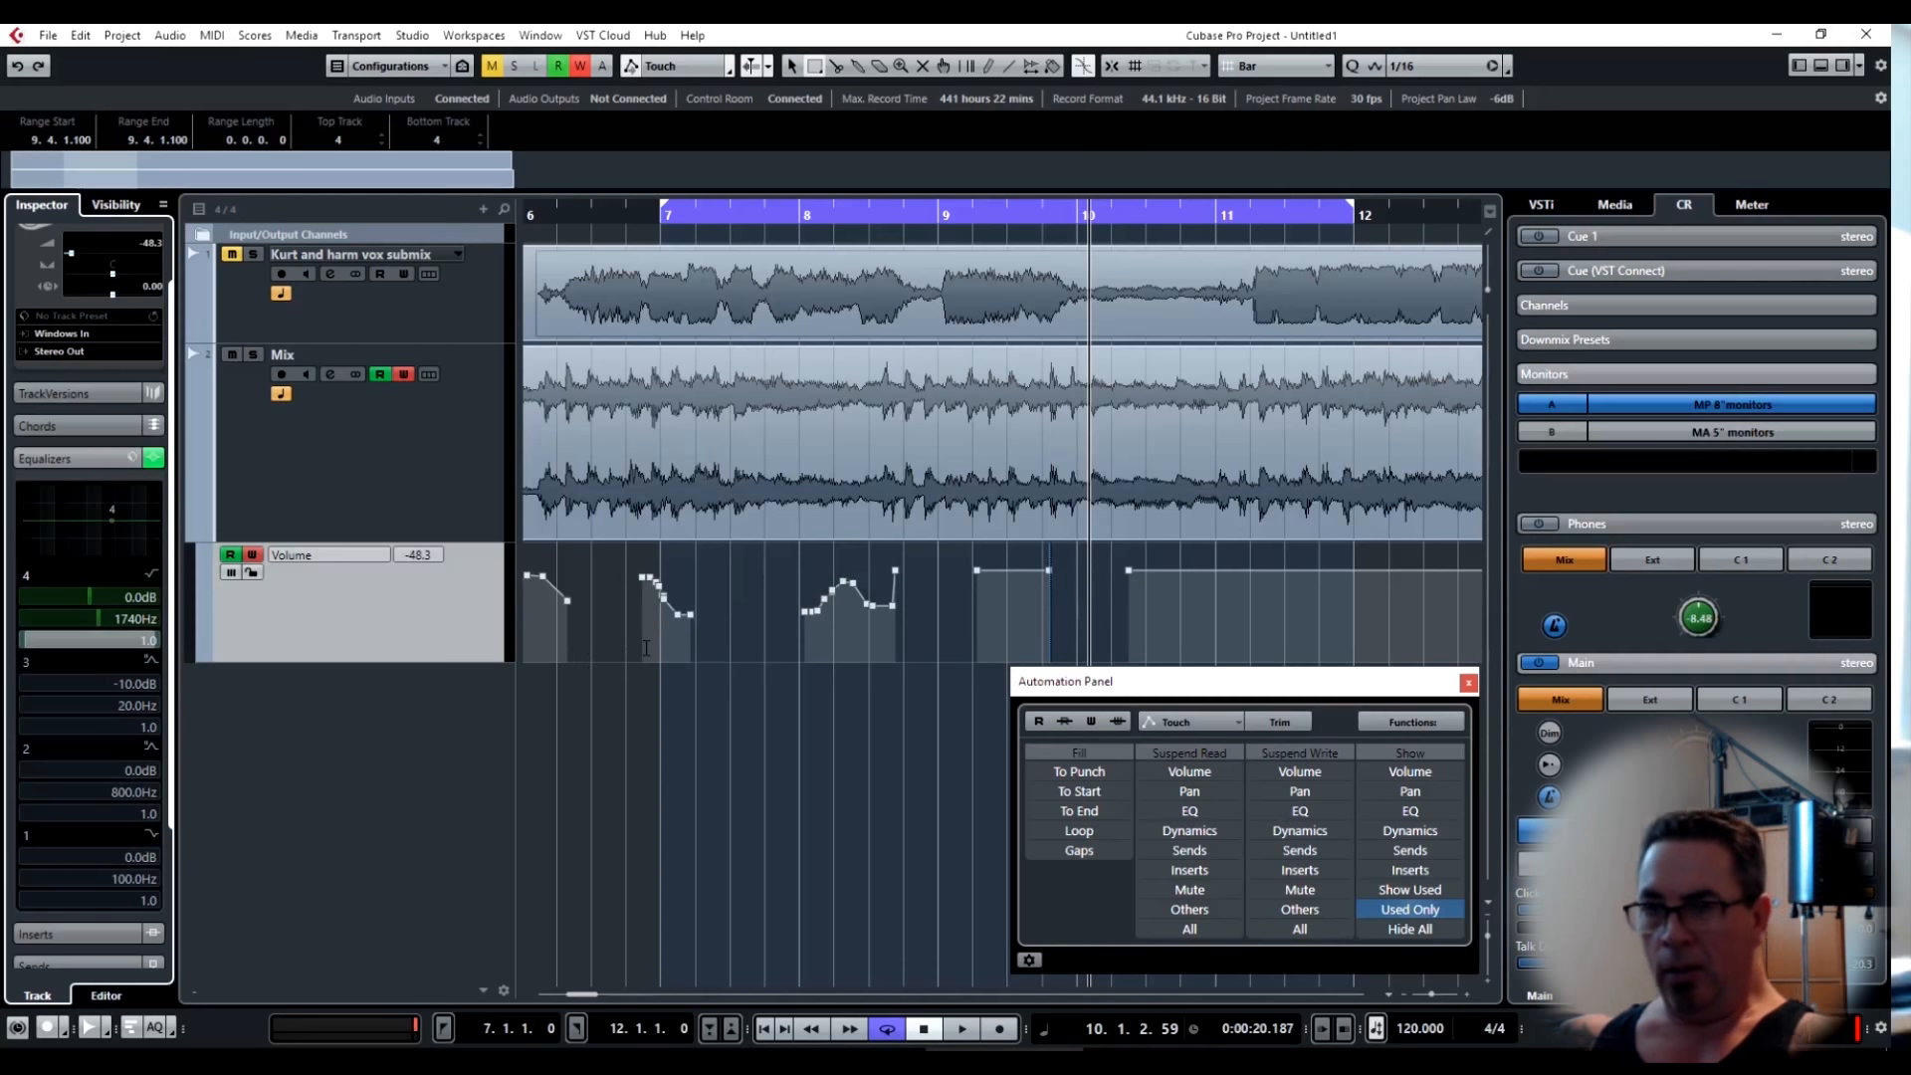
{"action": "key", "text": "1"}
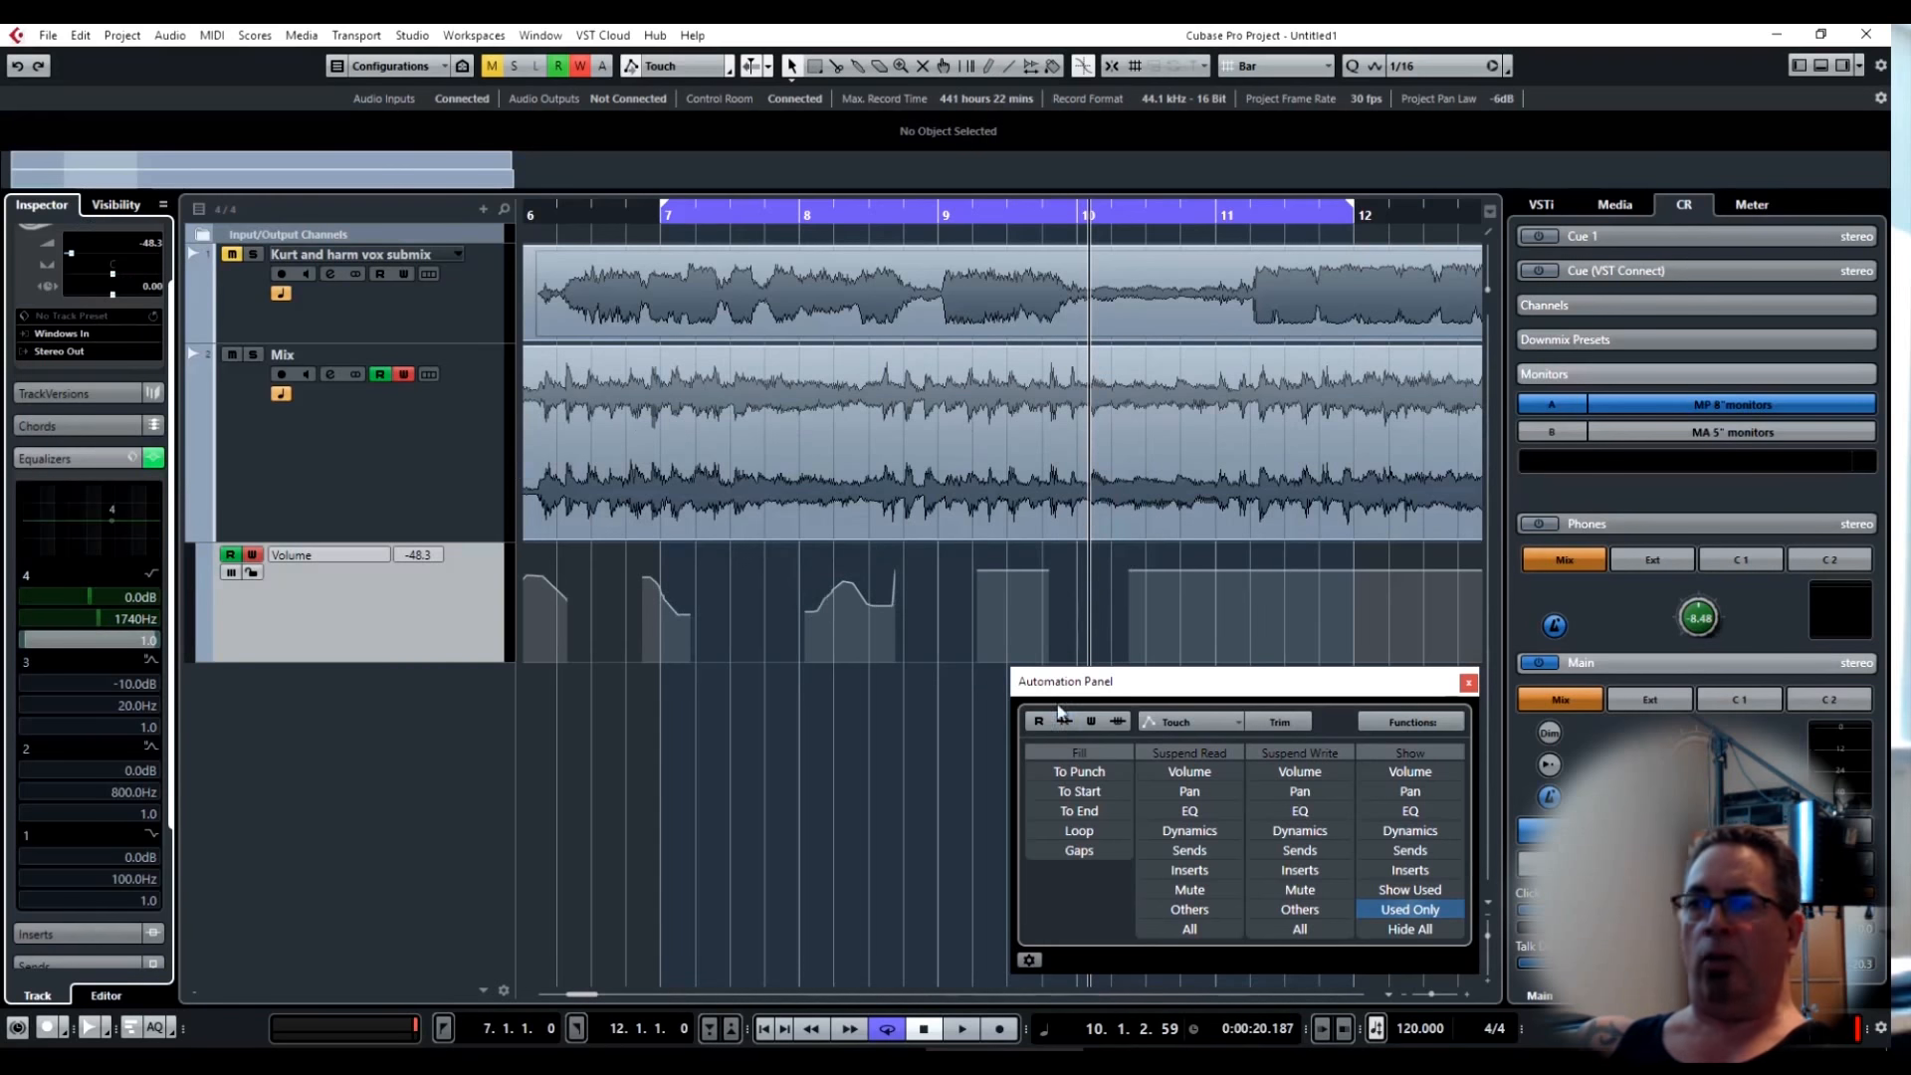
{"action": "left_click", "coordinate": [1412, 722]}
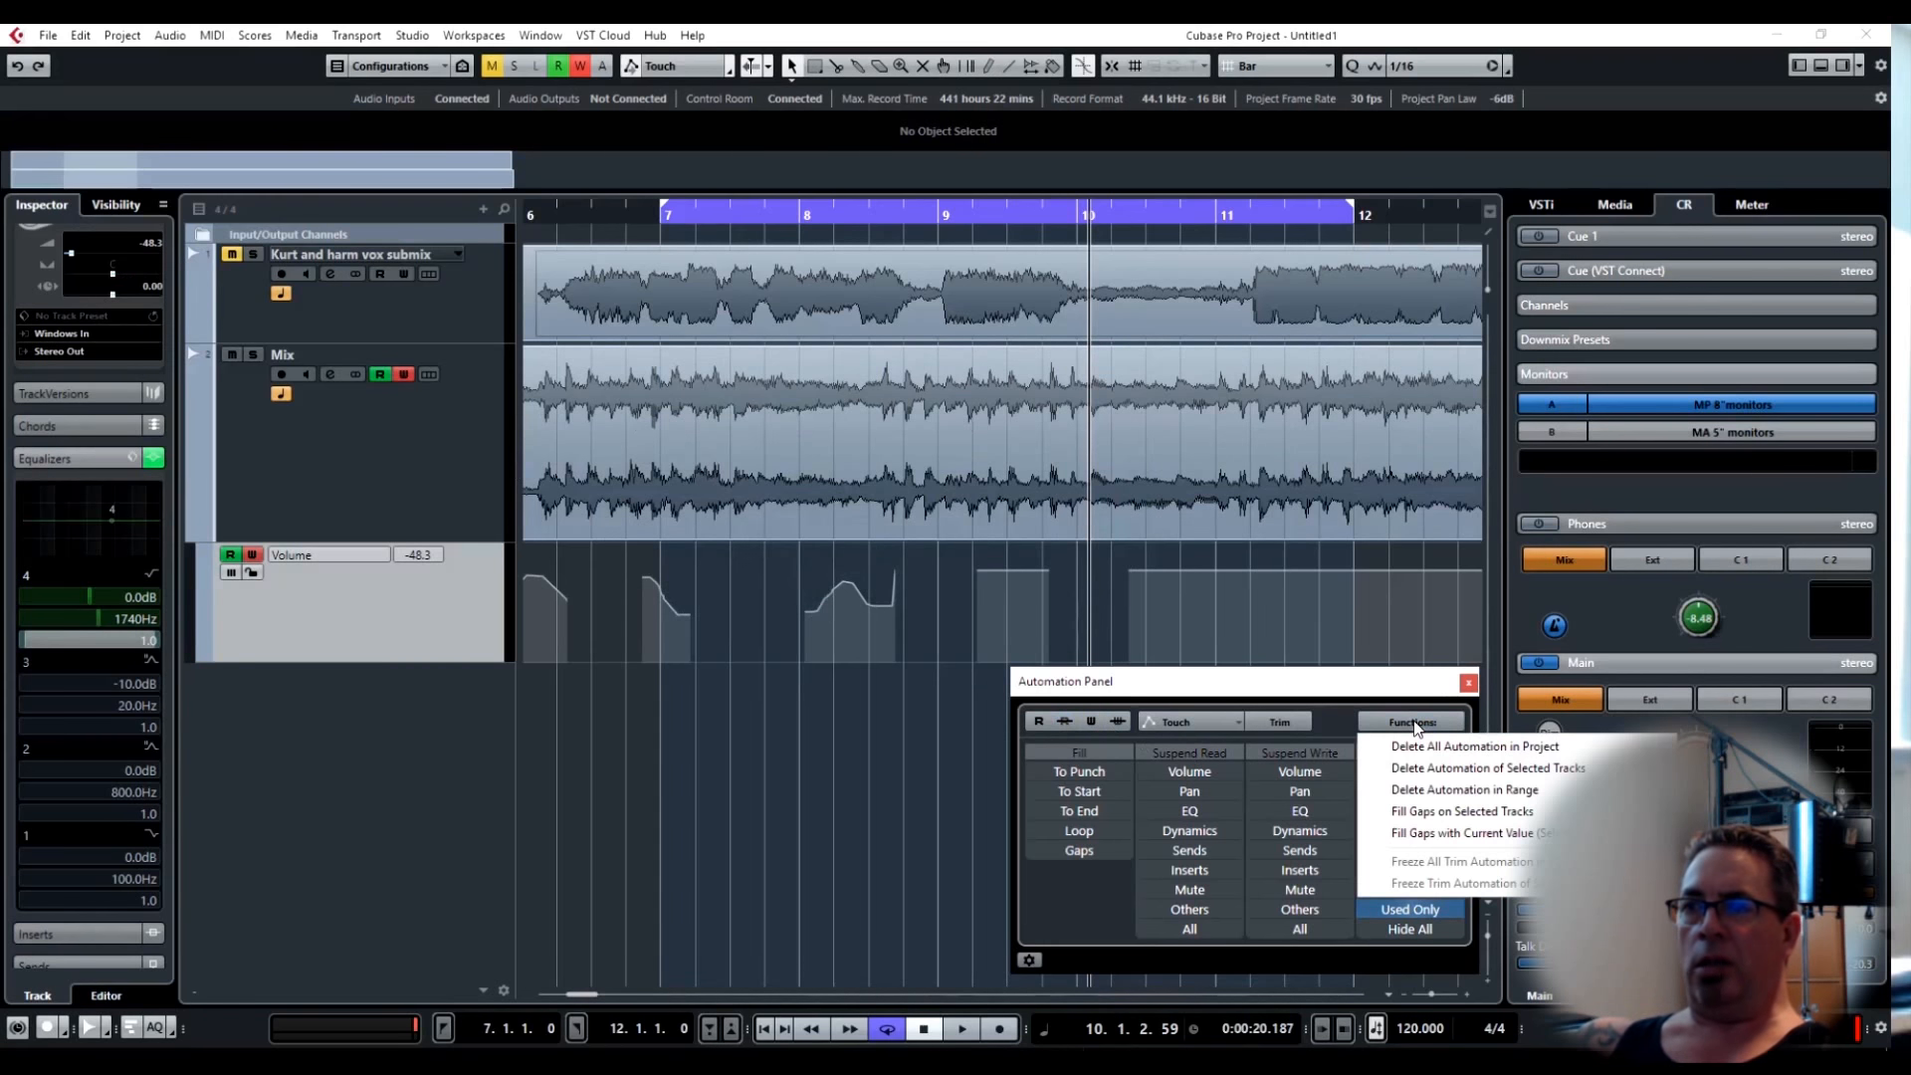
{"action": "left_click", "coordinate": [1448, 834]}
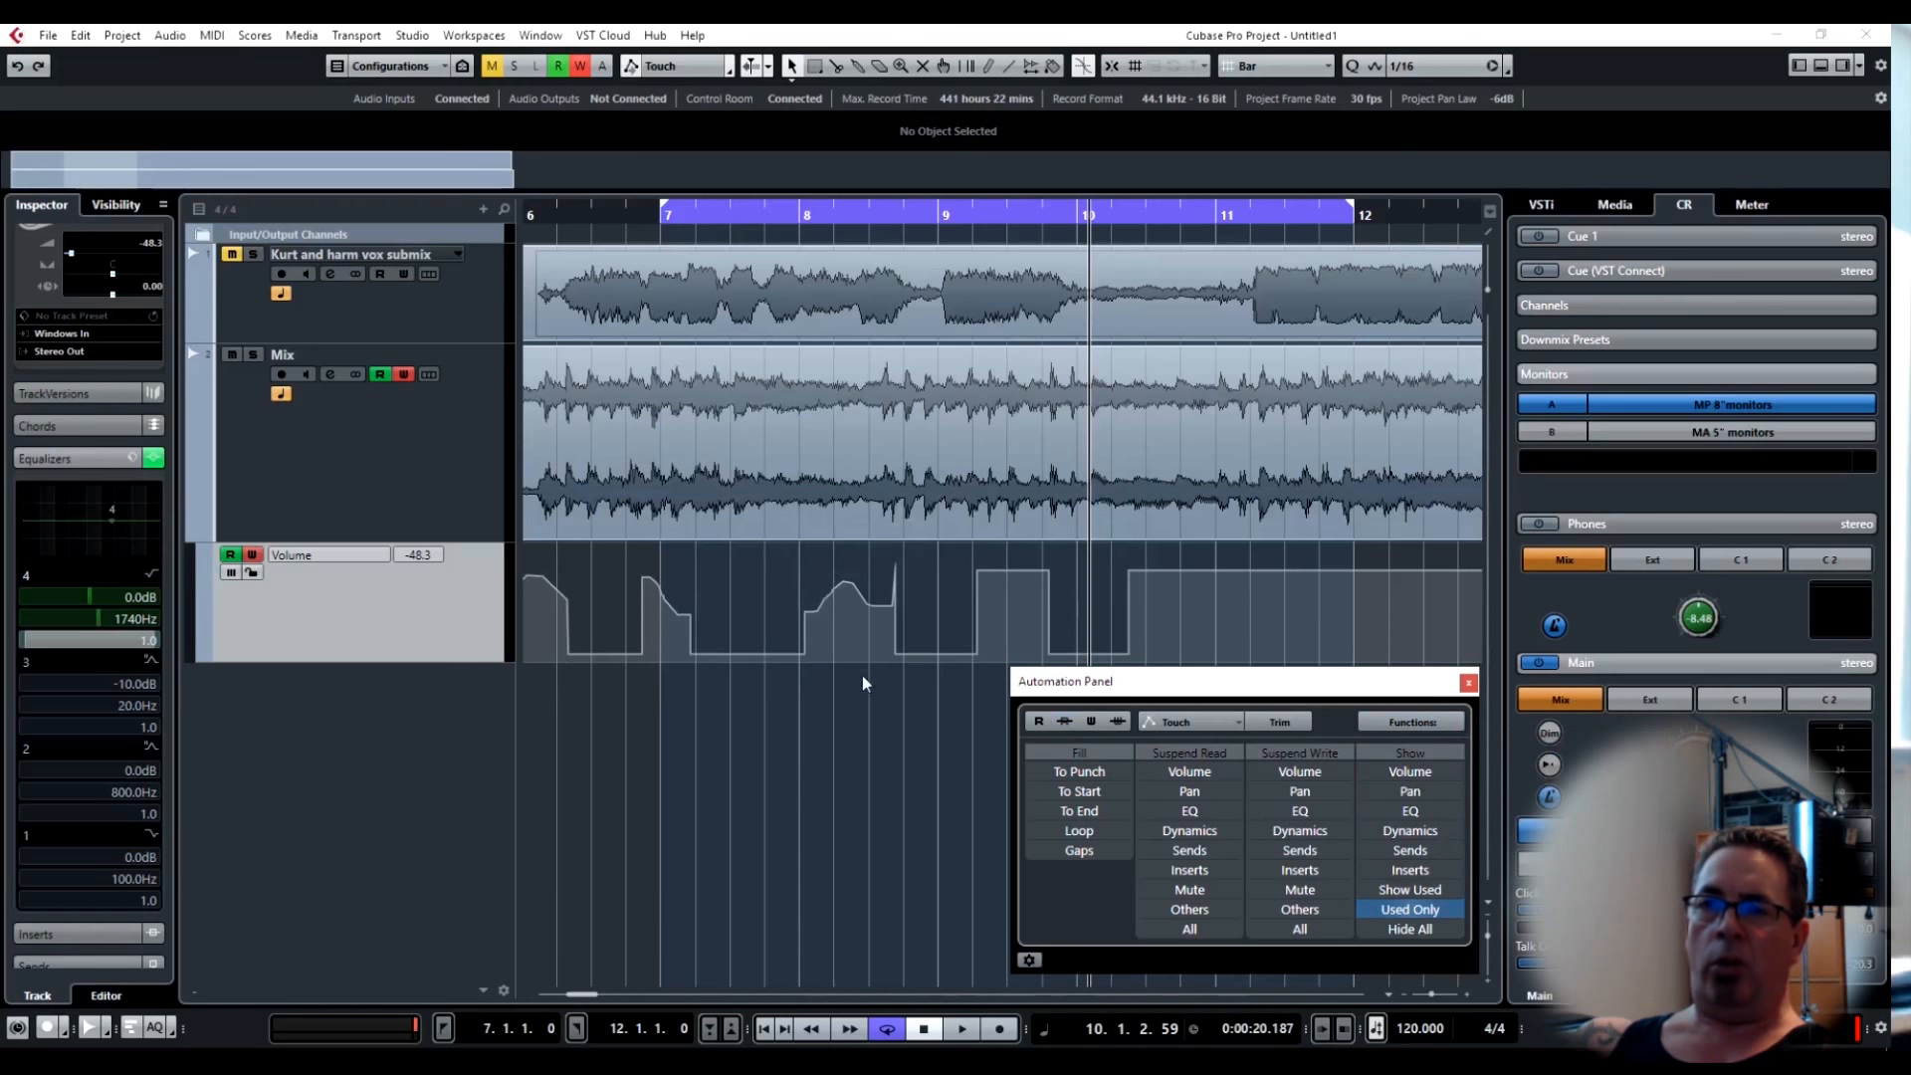
{"action": "left_click", "coordinate": [567, 655]}
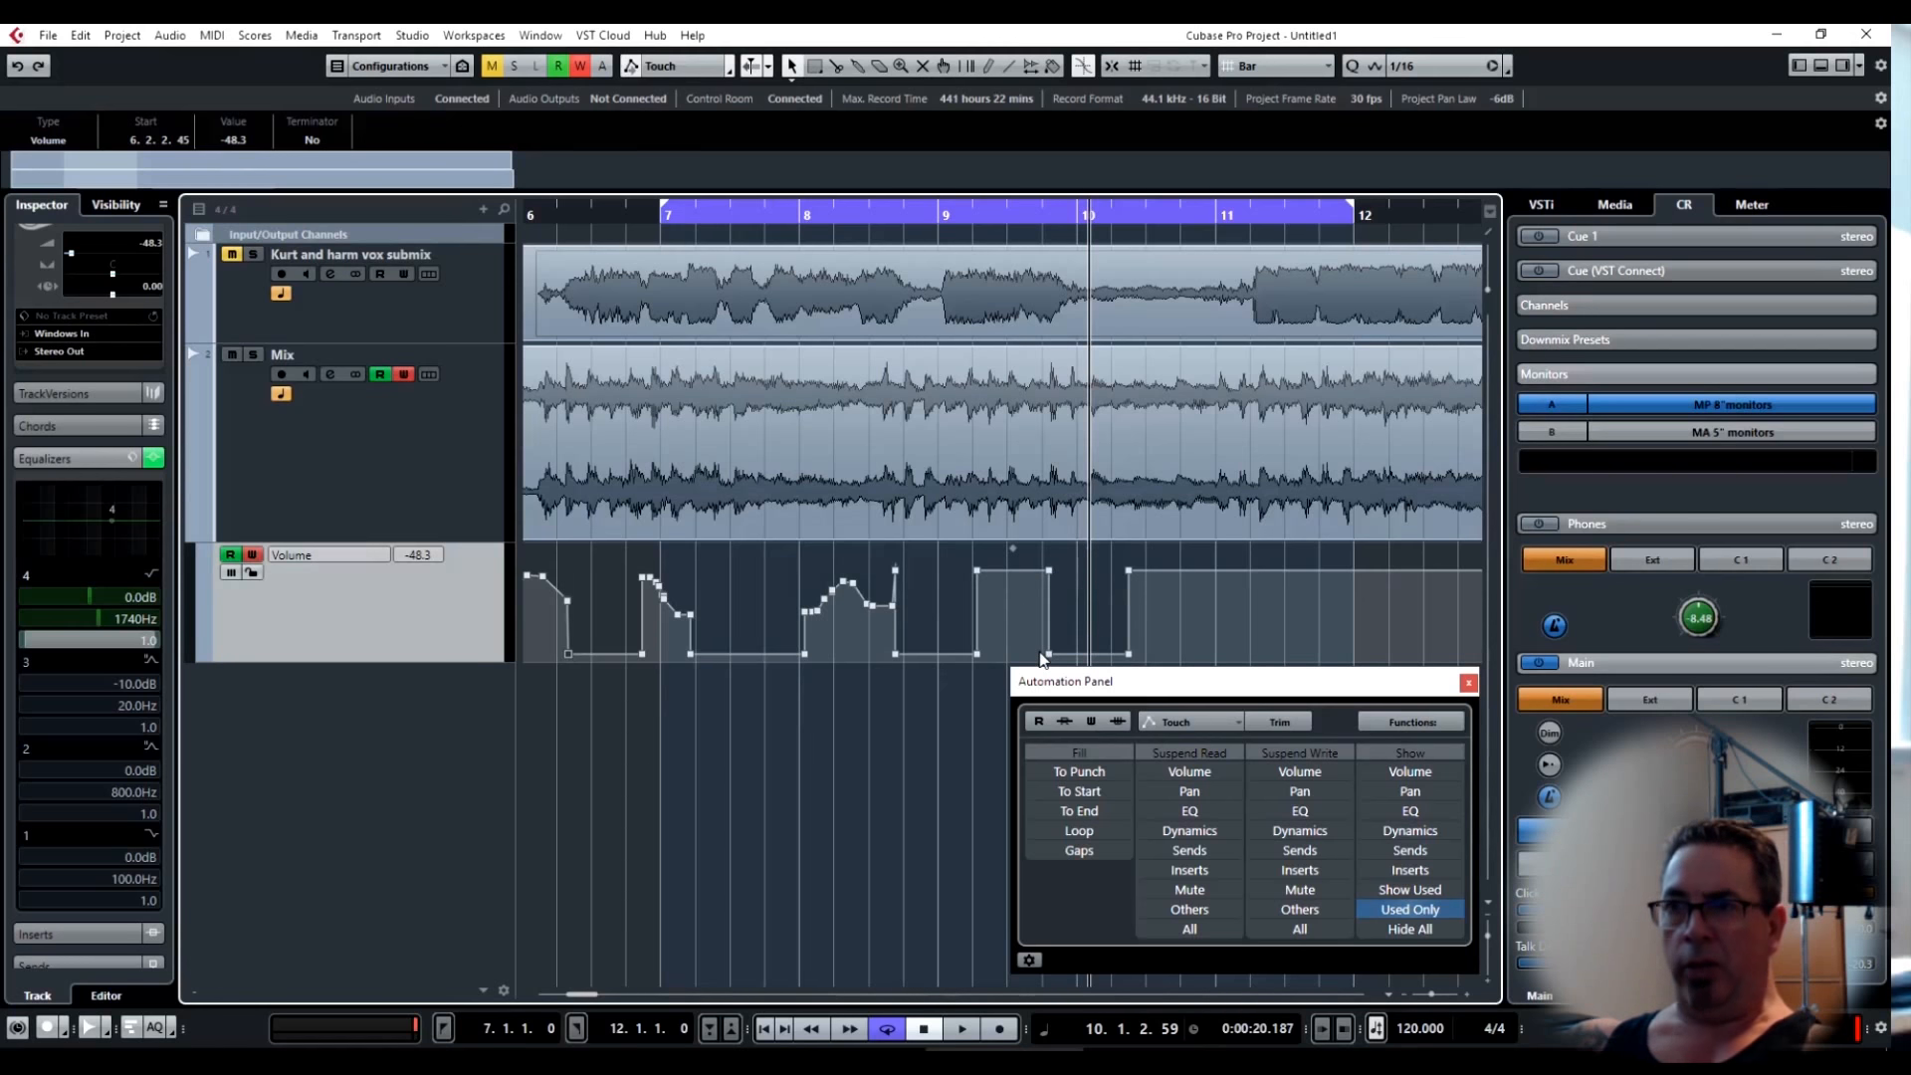
{"action": "key", "text": "Delete"}
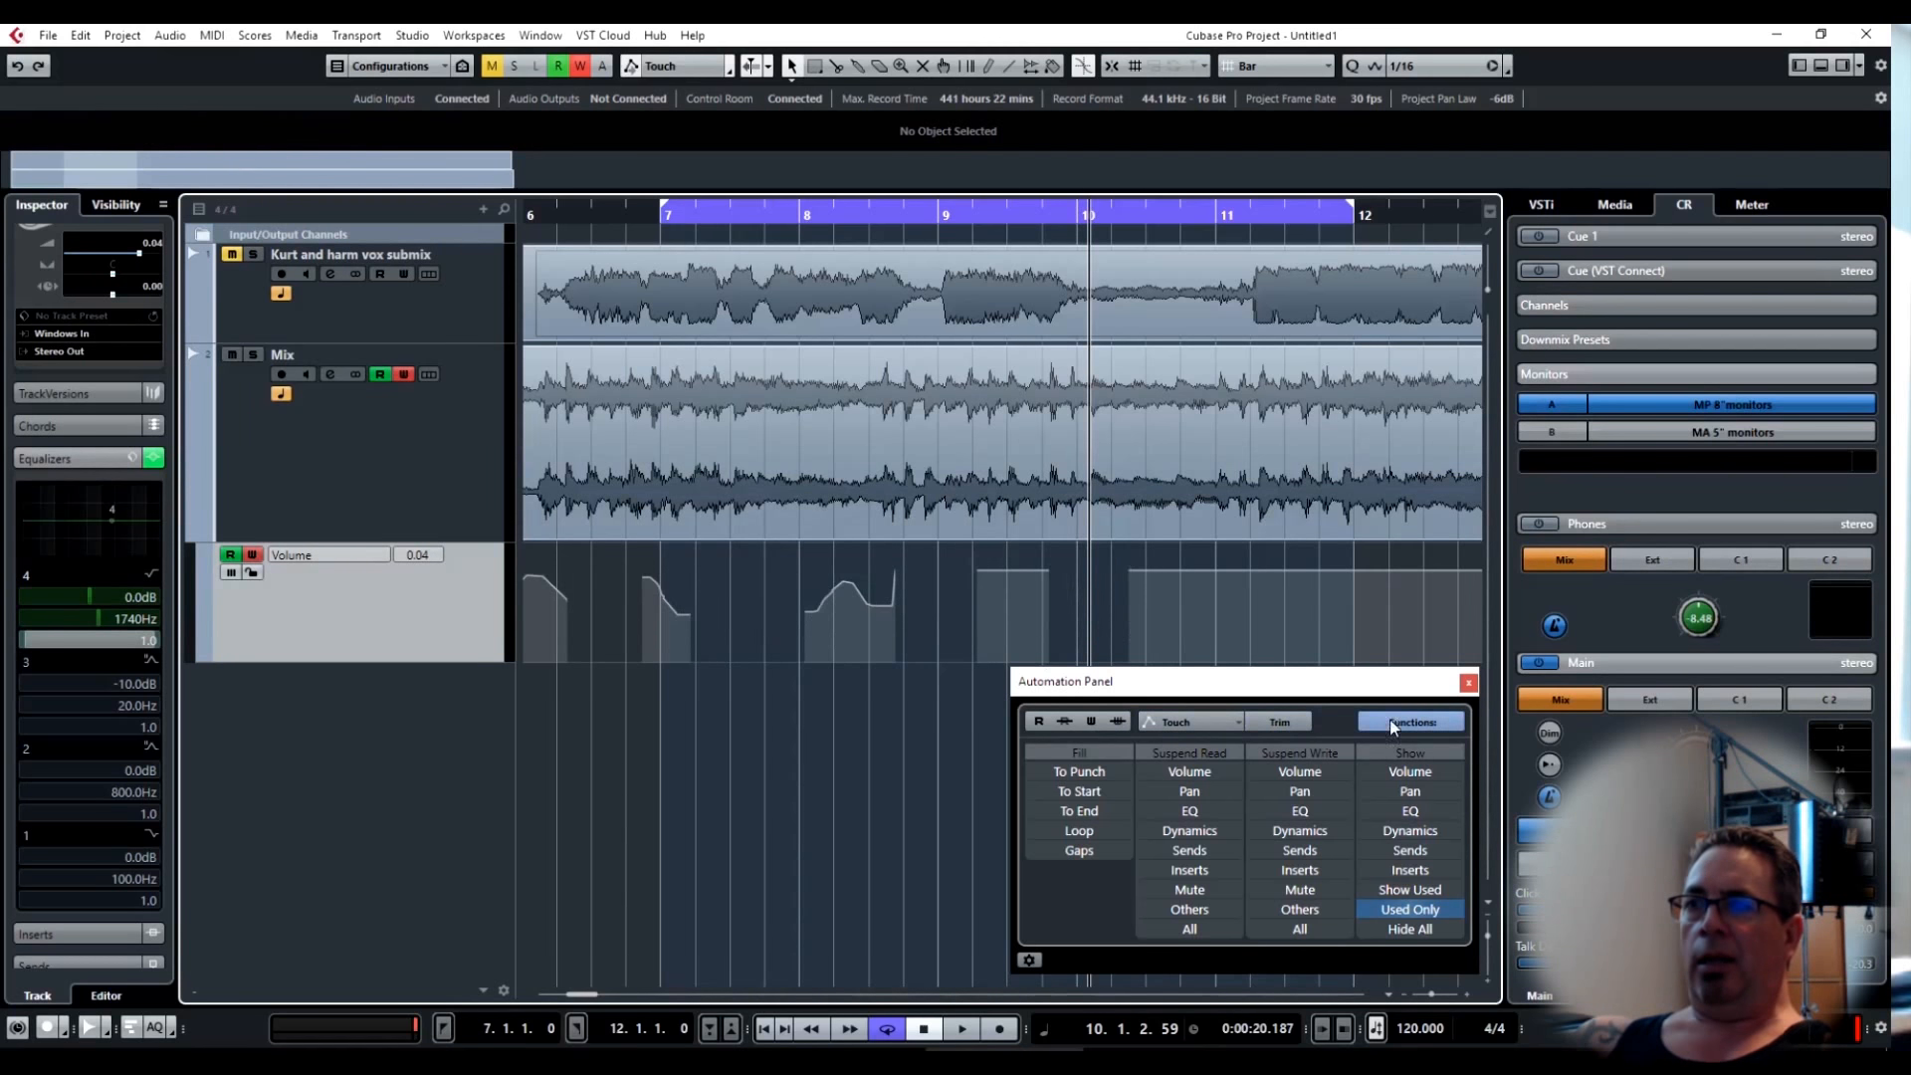
Fill the gaps in the Mix volume automation with Fill Gaps on Selected Tracks.
{"action": "left_click", "coordinate": [1411, 721]}
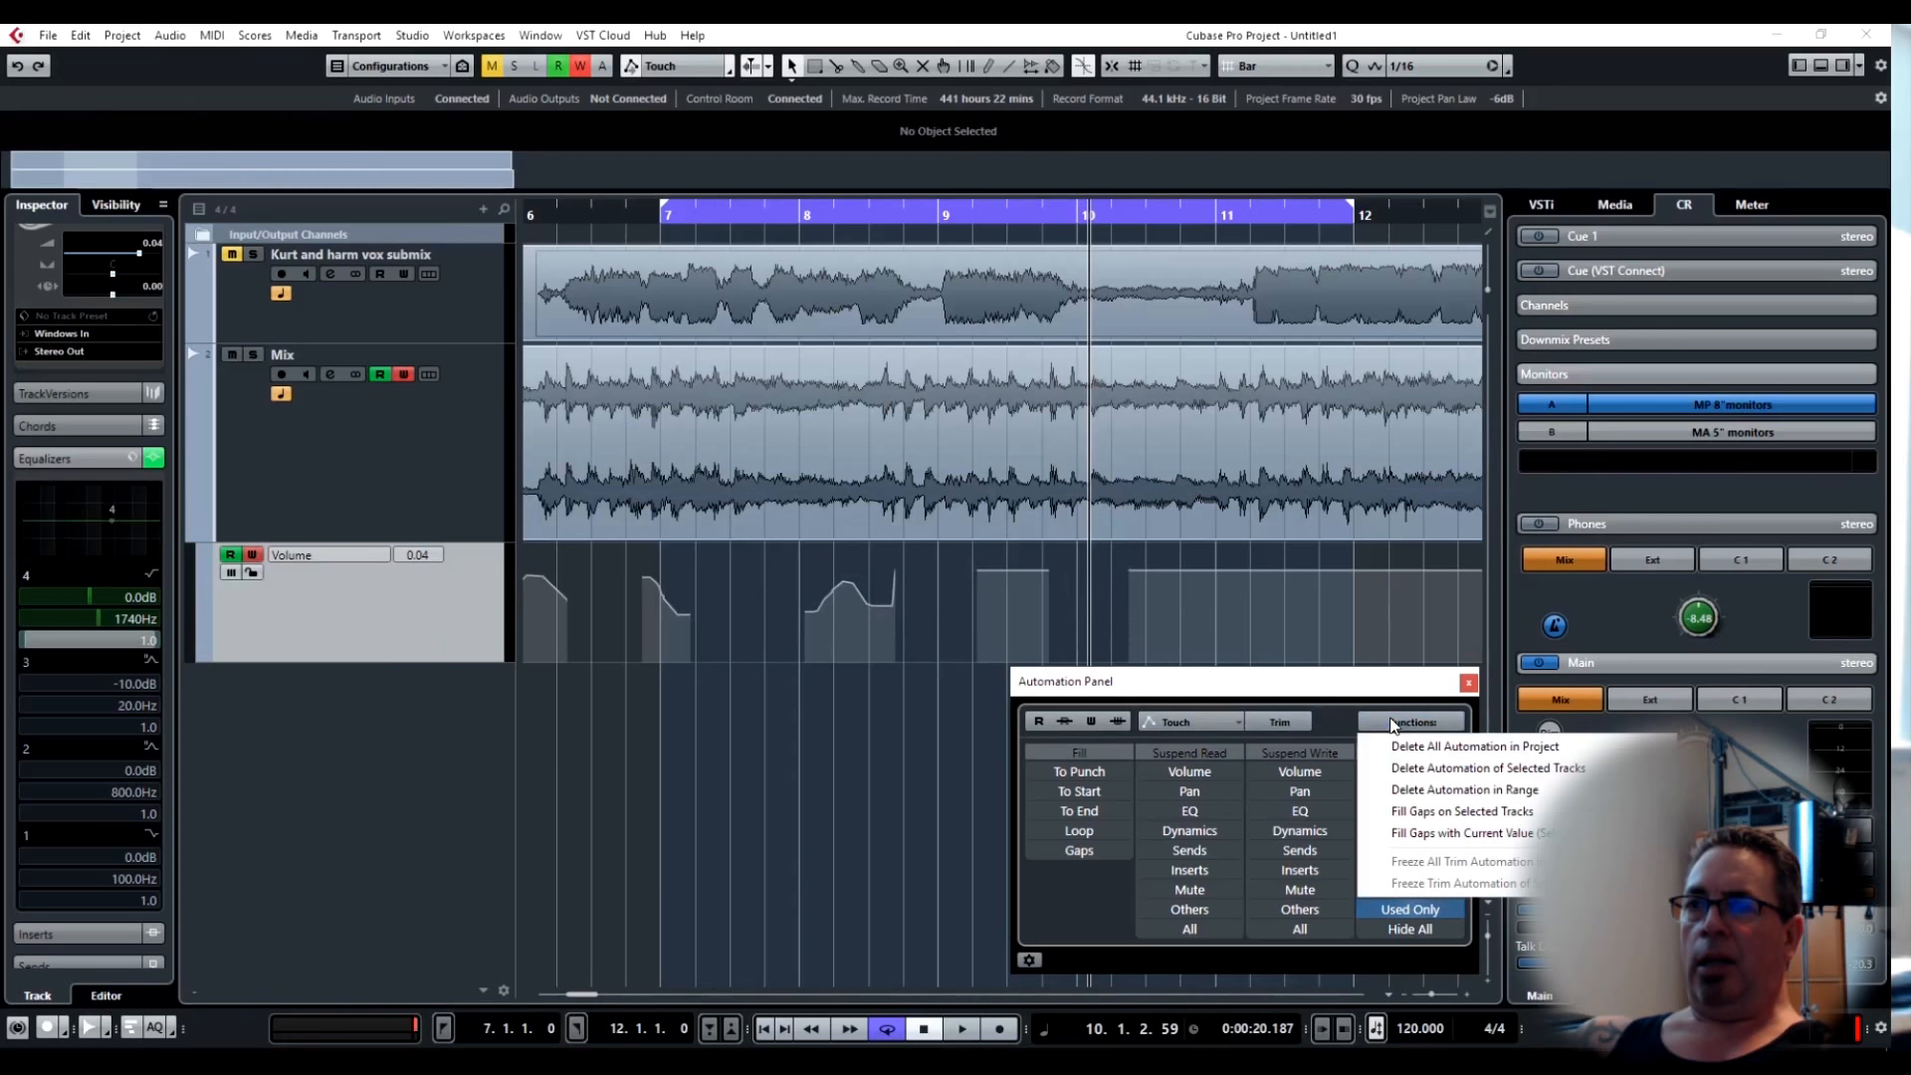
{"action": "left_click", "coordinate": [1424, 818]}
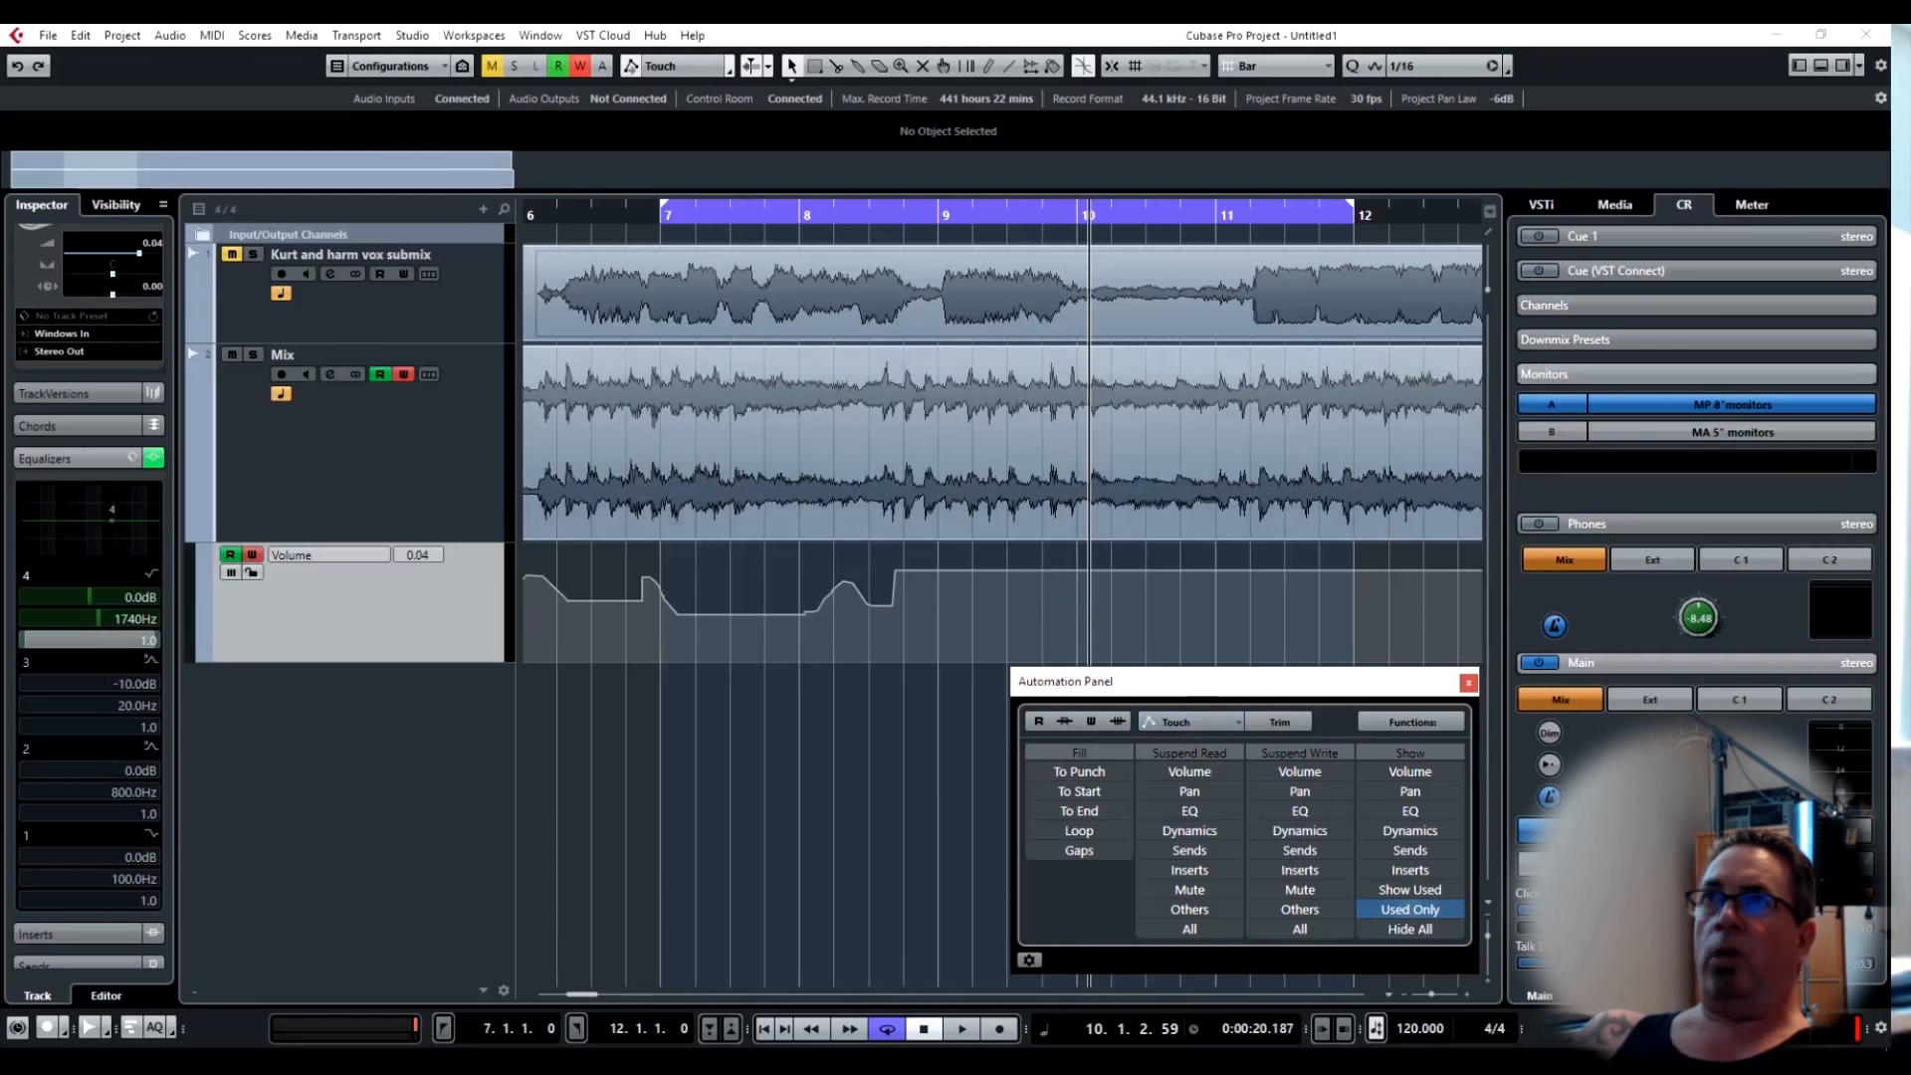
Arrange MixConsole 2 and the Automation Panel over the project and raise the Kurt and harm vox submix fader to 1.54.
{"action": "left_click_drag", "start_coordinate": [796, 0], "coordinate": [918, 149]}
{"action": "left_click_drag", "start_coordinate": [1210, 683], "coordinate": [1553, 363]}
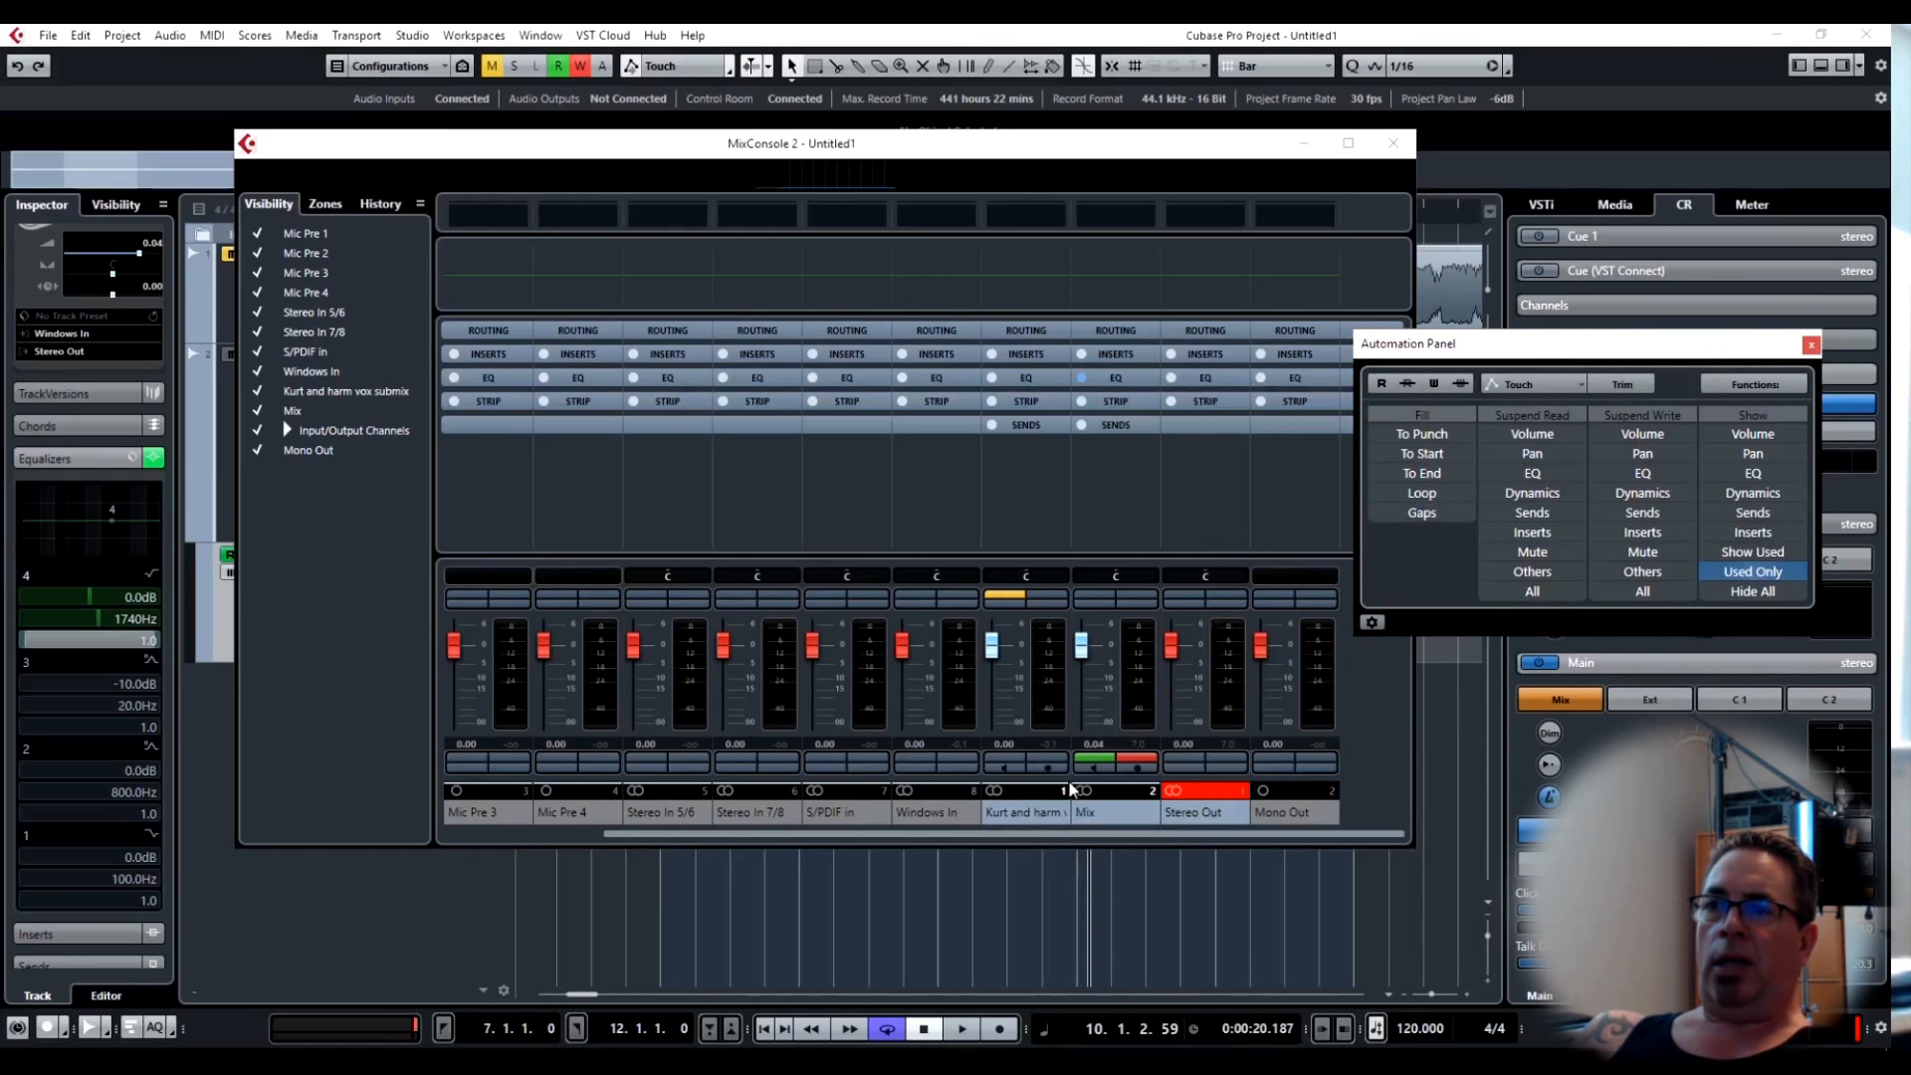
{"action": "mouse_move", "coordinate": [993, 646]}
{"action": "left_mouse_down"}
{"action": "mouse_move", "coordinate": [1003, 684]}
{"action": "mouse_move", "coordinate": [995, 642]}
{"action": "left_mouse_up"}
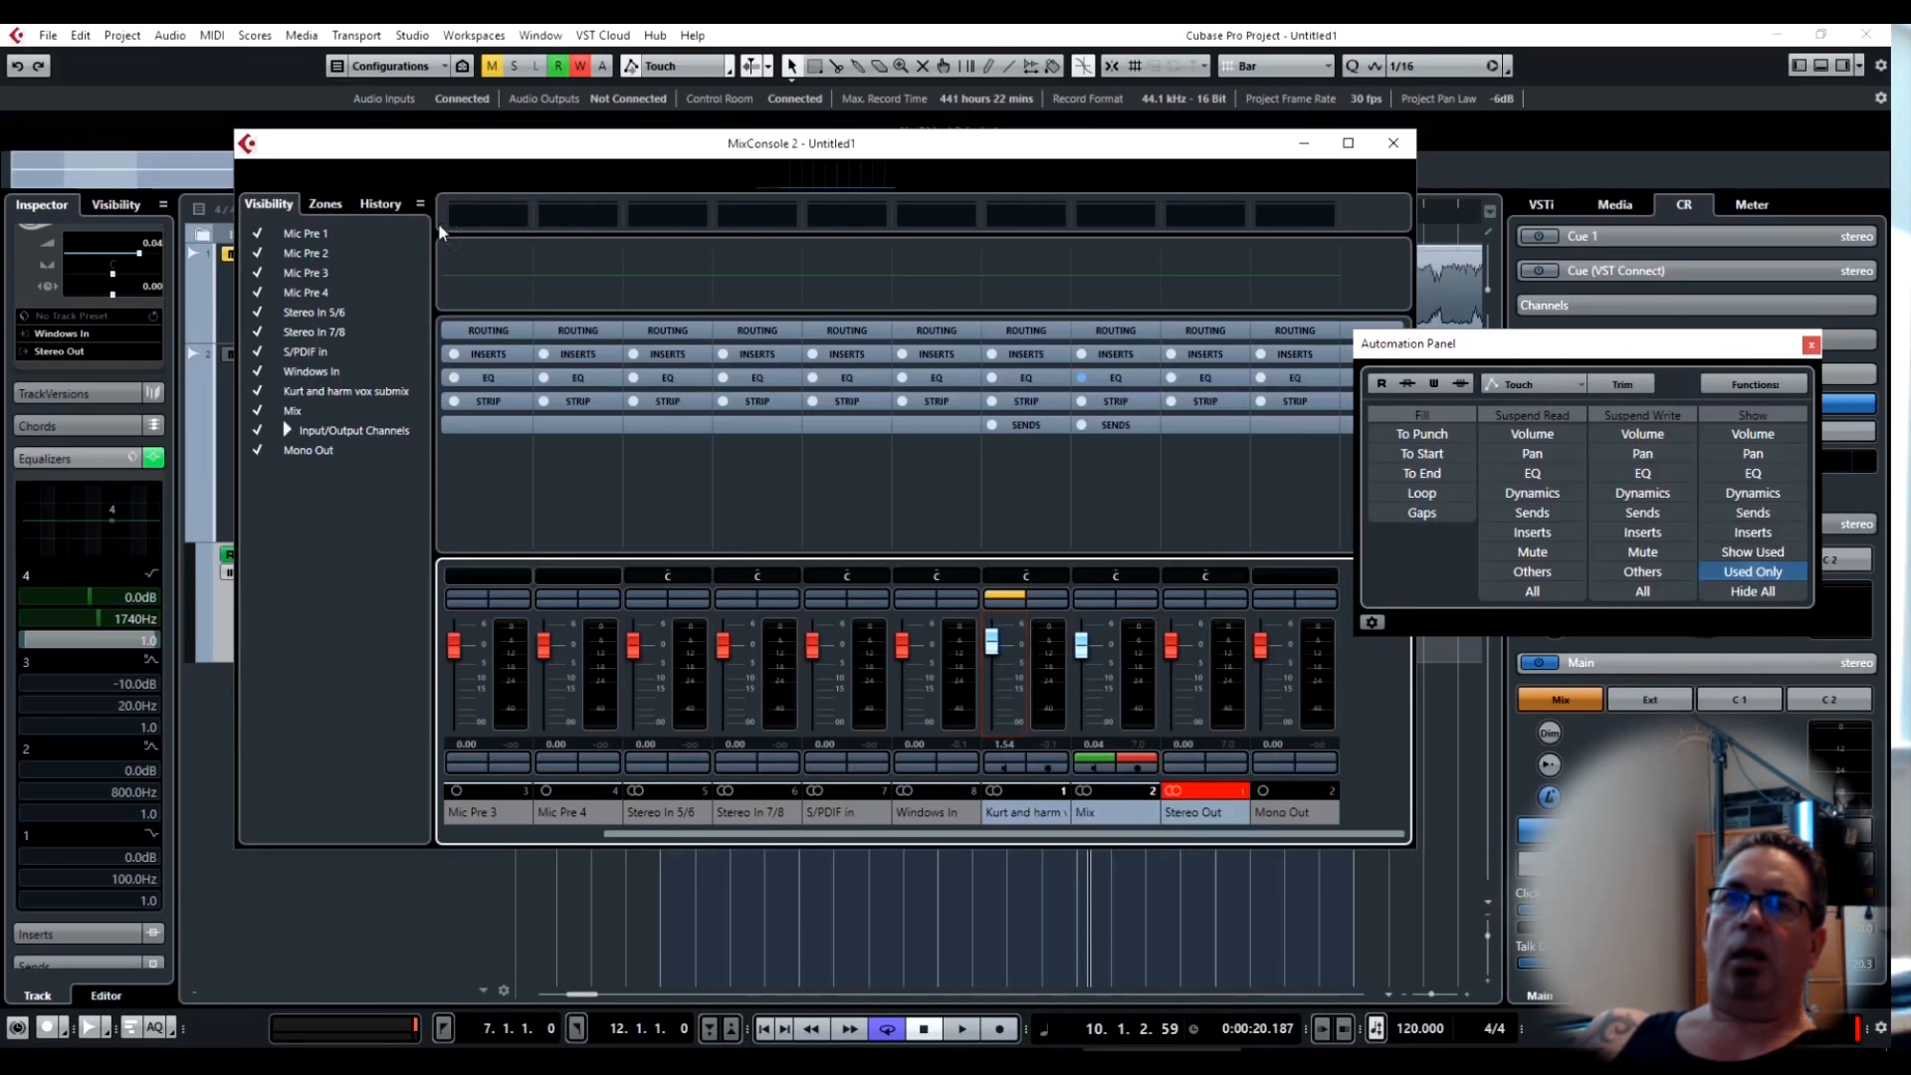
{"action": "left_click_drag", "start_coordinate": [559, 159], "coordinate": [811, 186]}
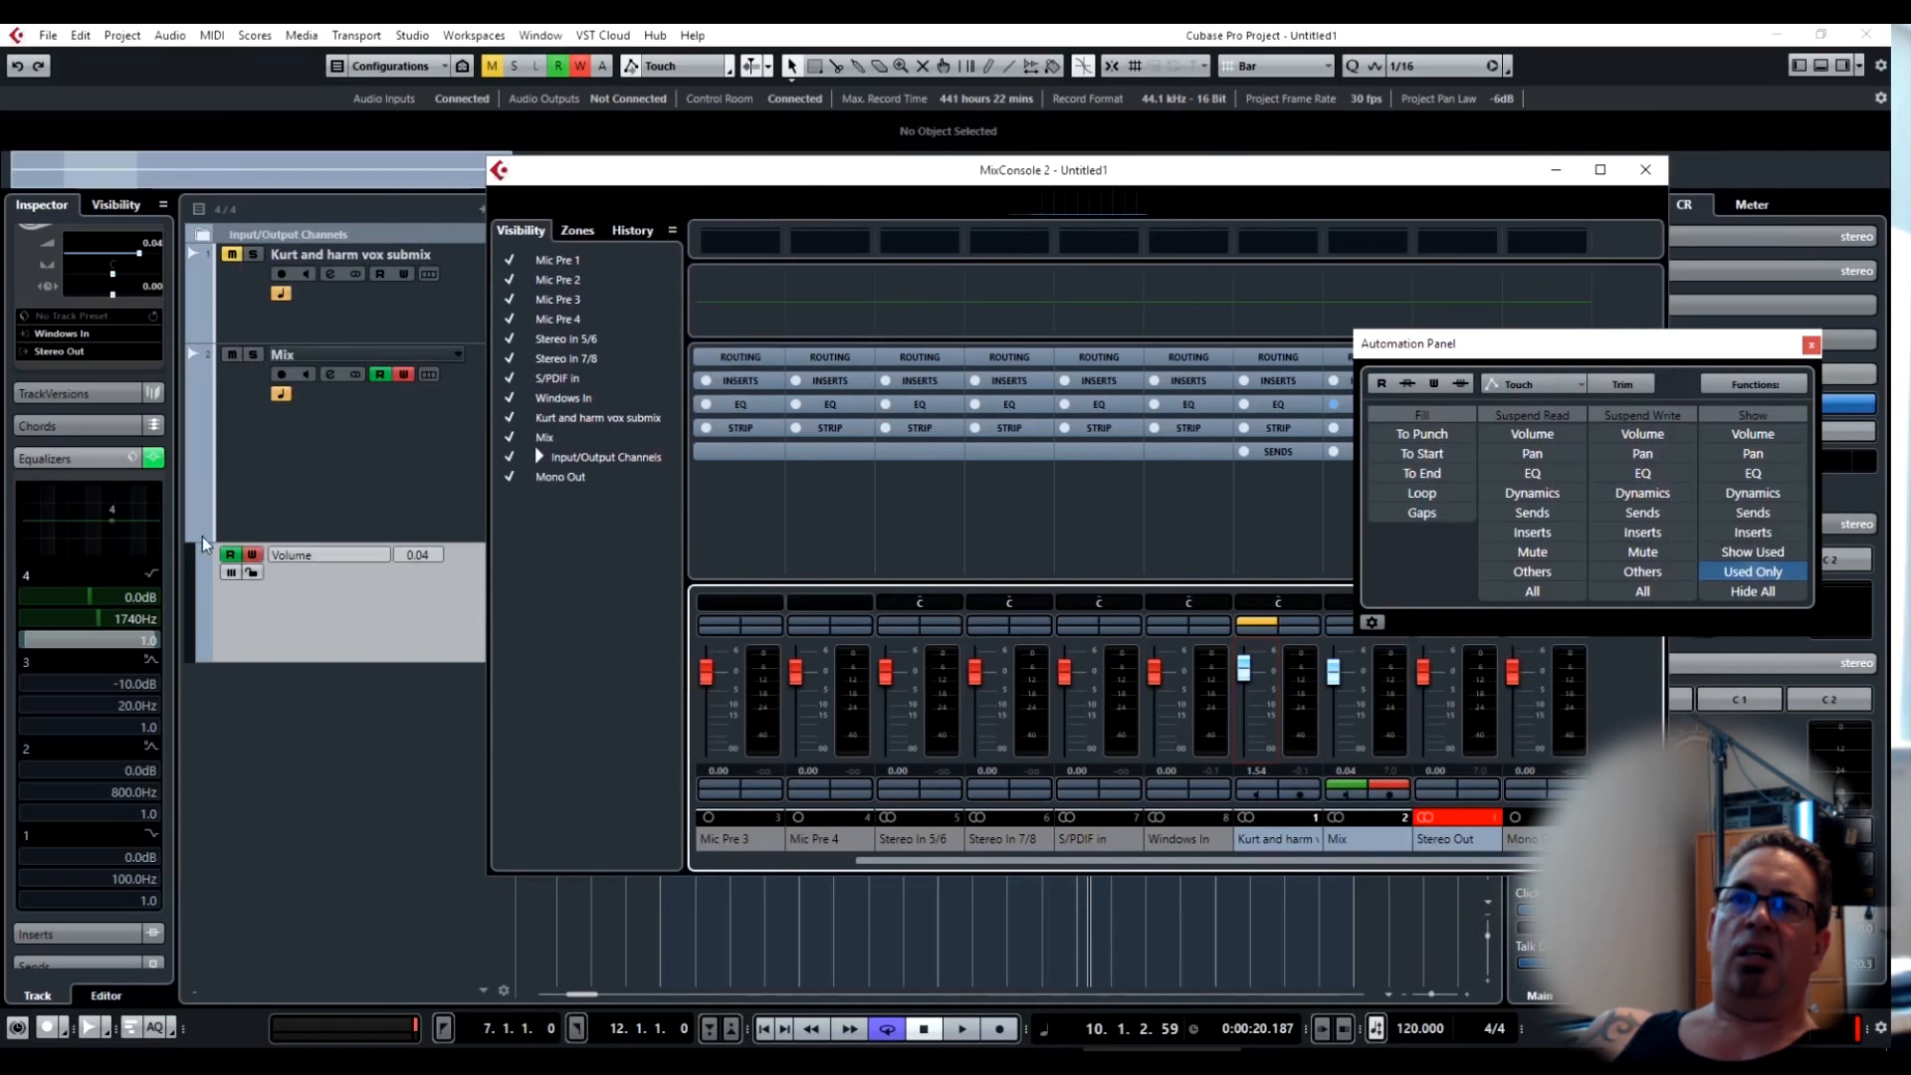
Open the main MixConsole for the Mix track, try to lower the Mix fader with playback stopped, and close the console after widening it.
{"action": "left_click", "coordinate": [310, 456]}
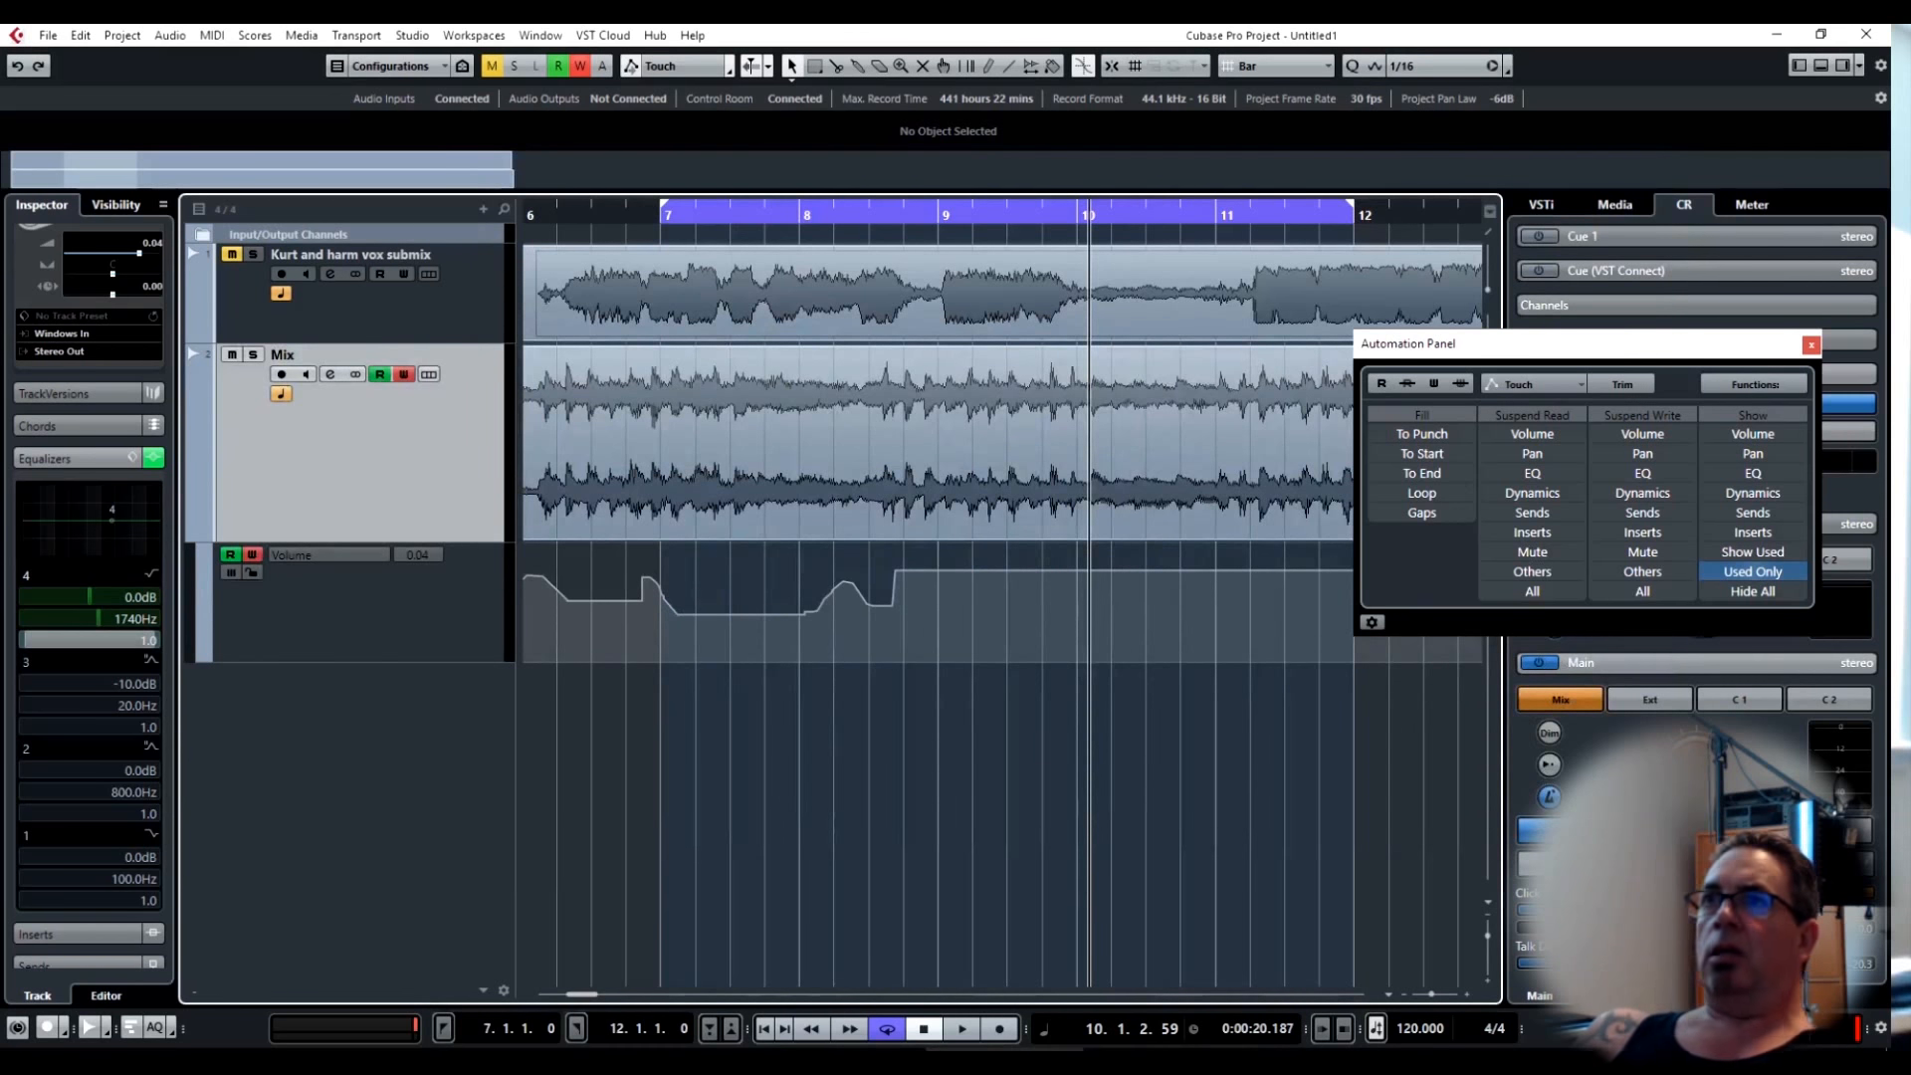
{"action": "key", "text": "F3"}
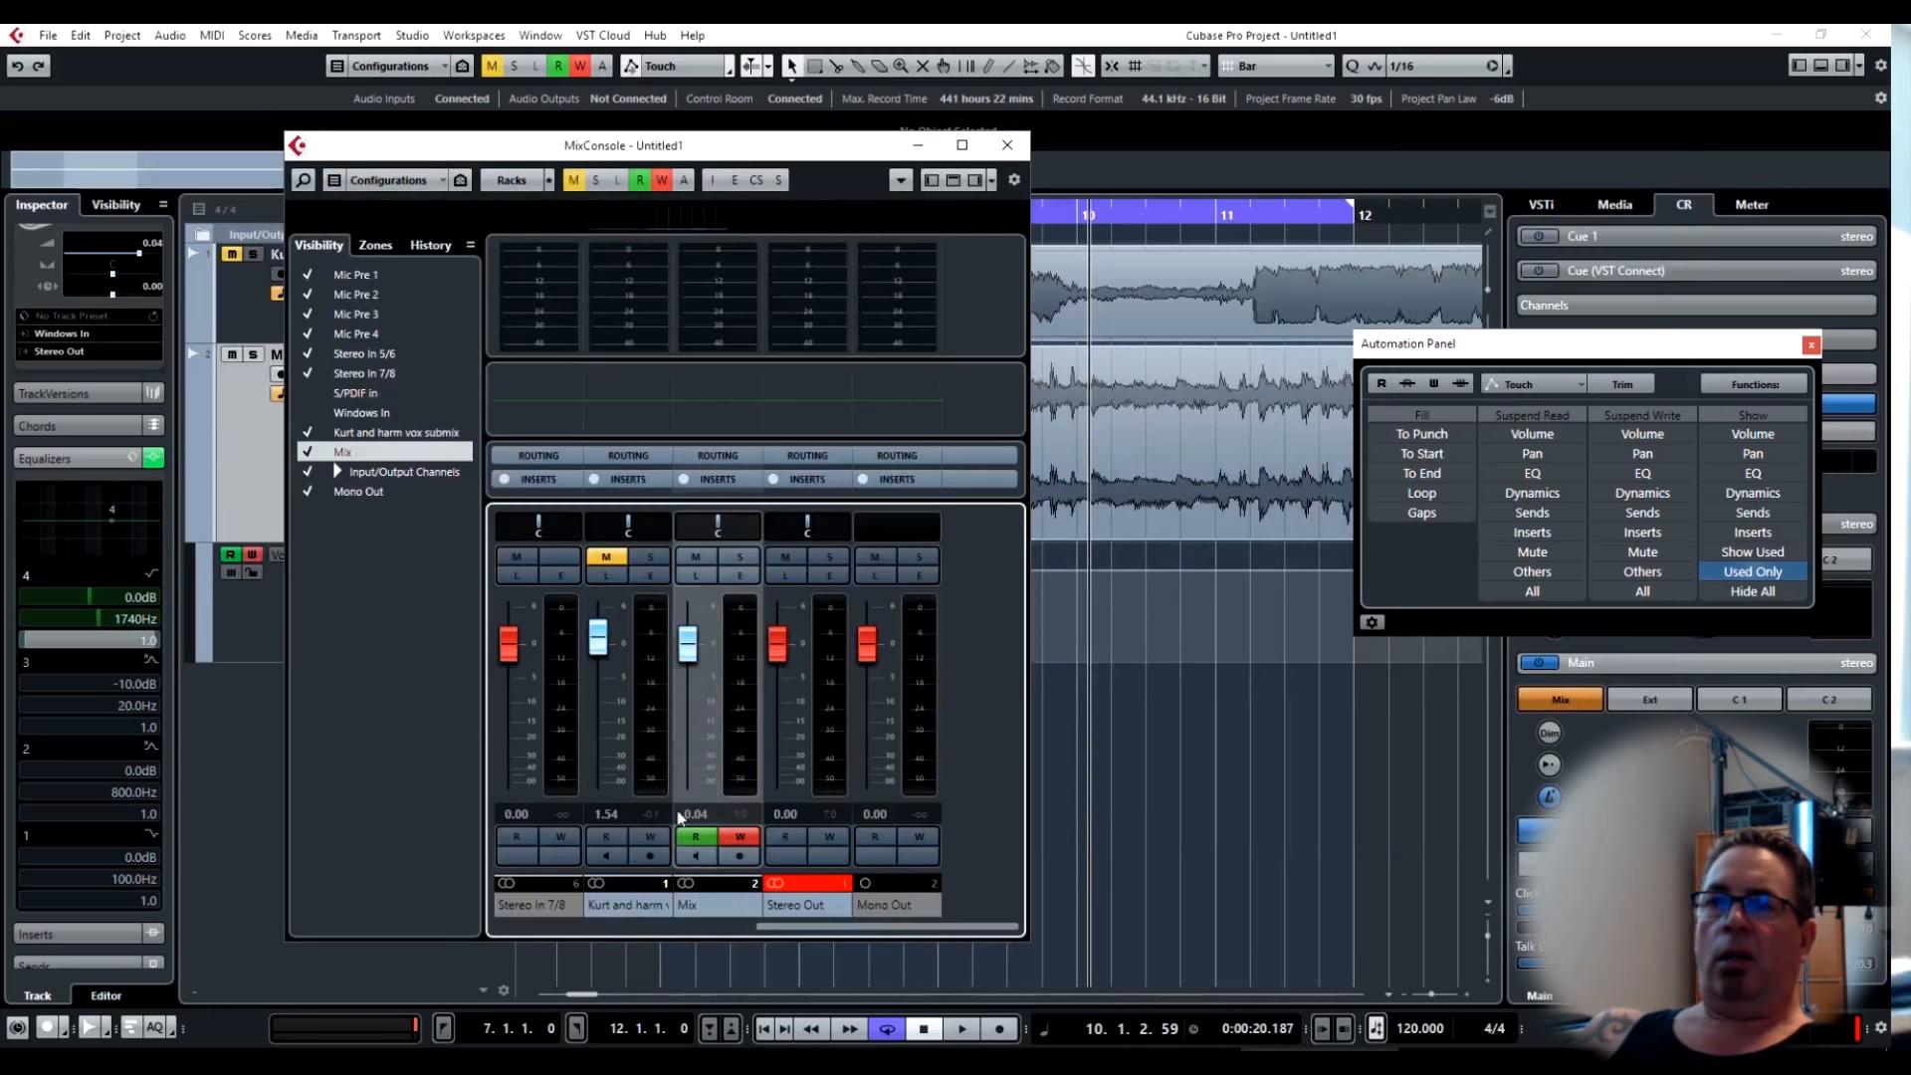
{"action": "left_click_drag", "start_coordinate": [687, 645], "coordinate": [692, 680]}
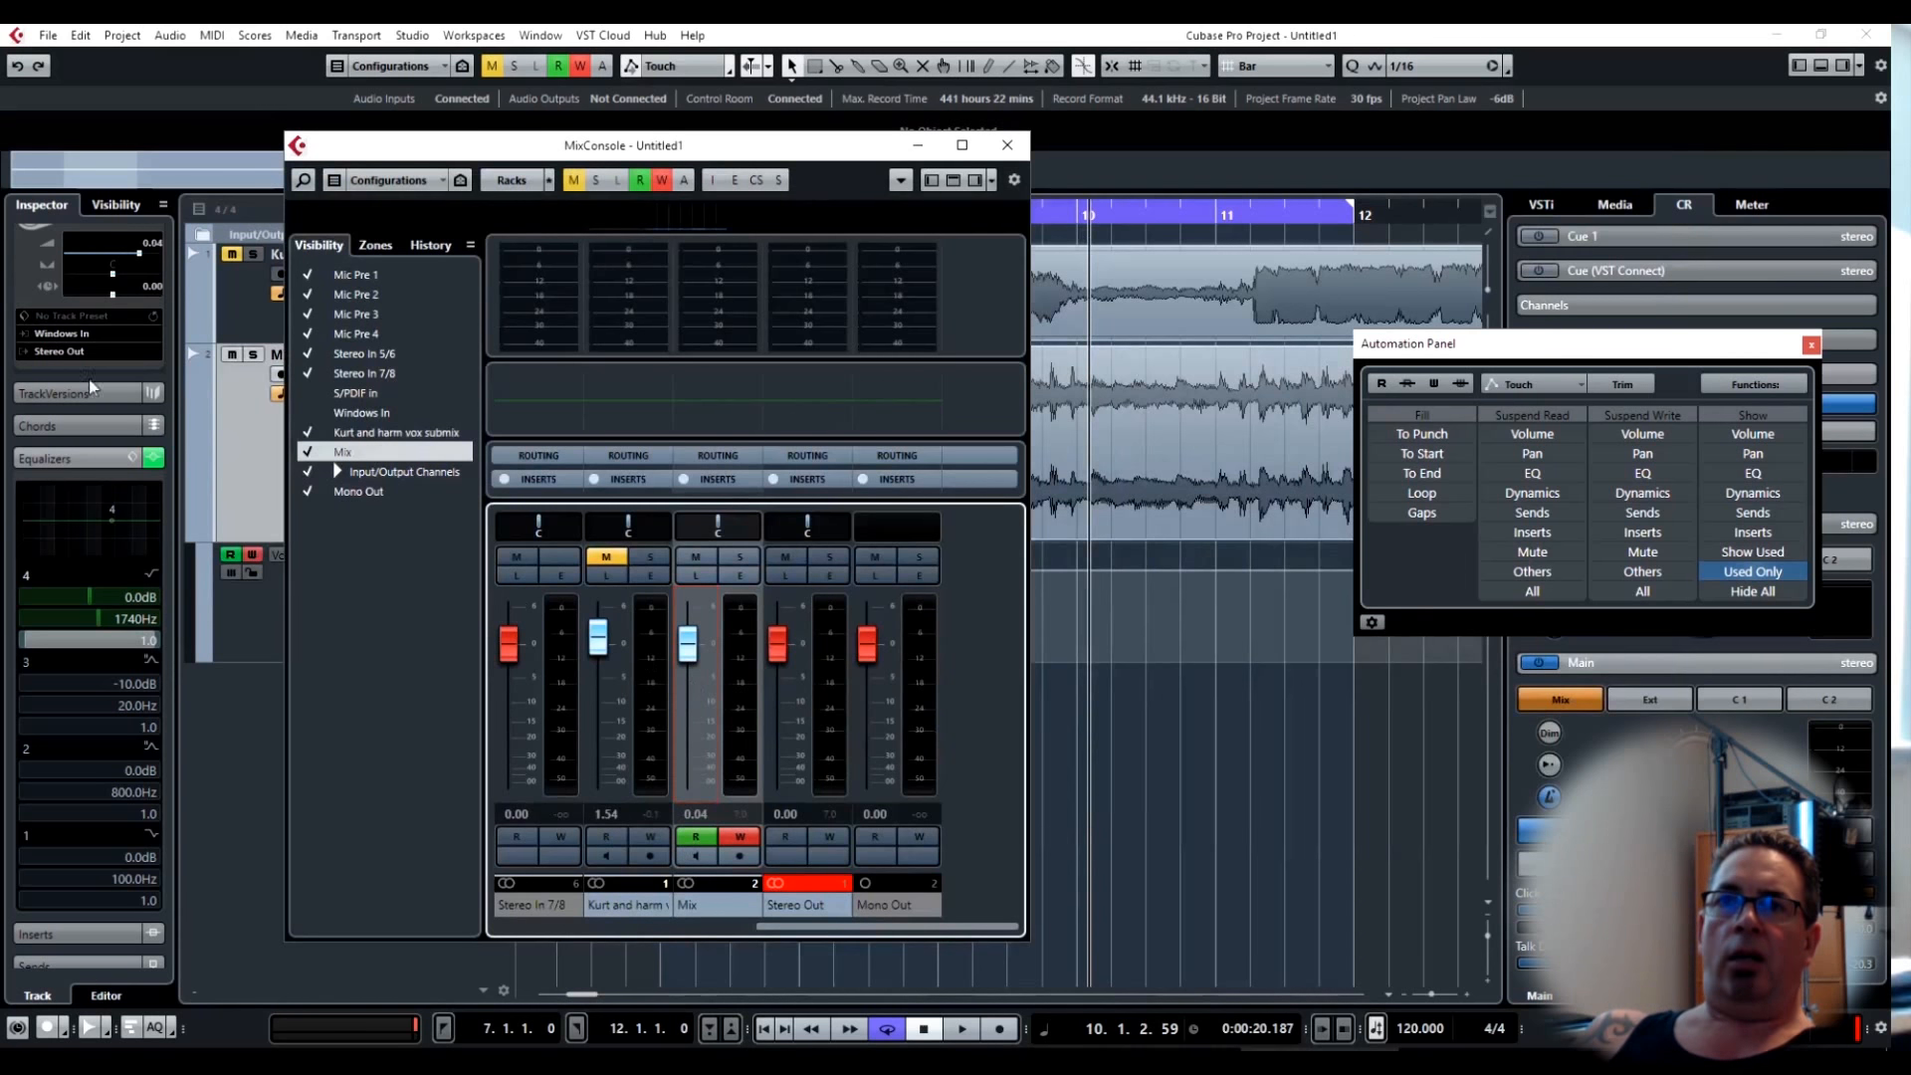
{"action": "left_click_drag", "start_coordinate": [686, 656], "coordinate": [677, 687]}
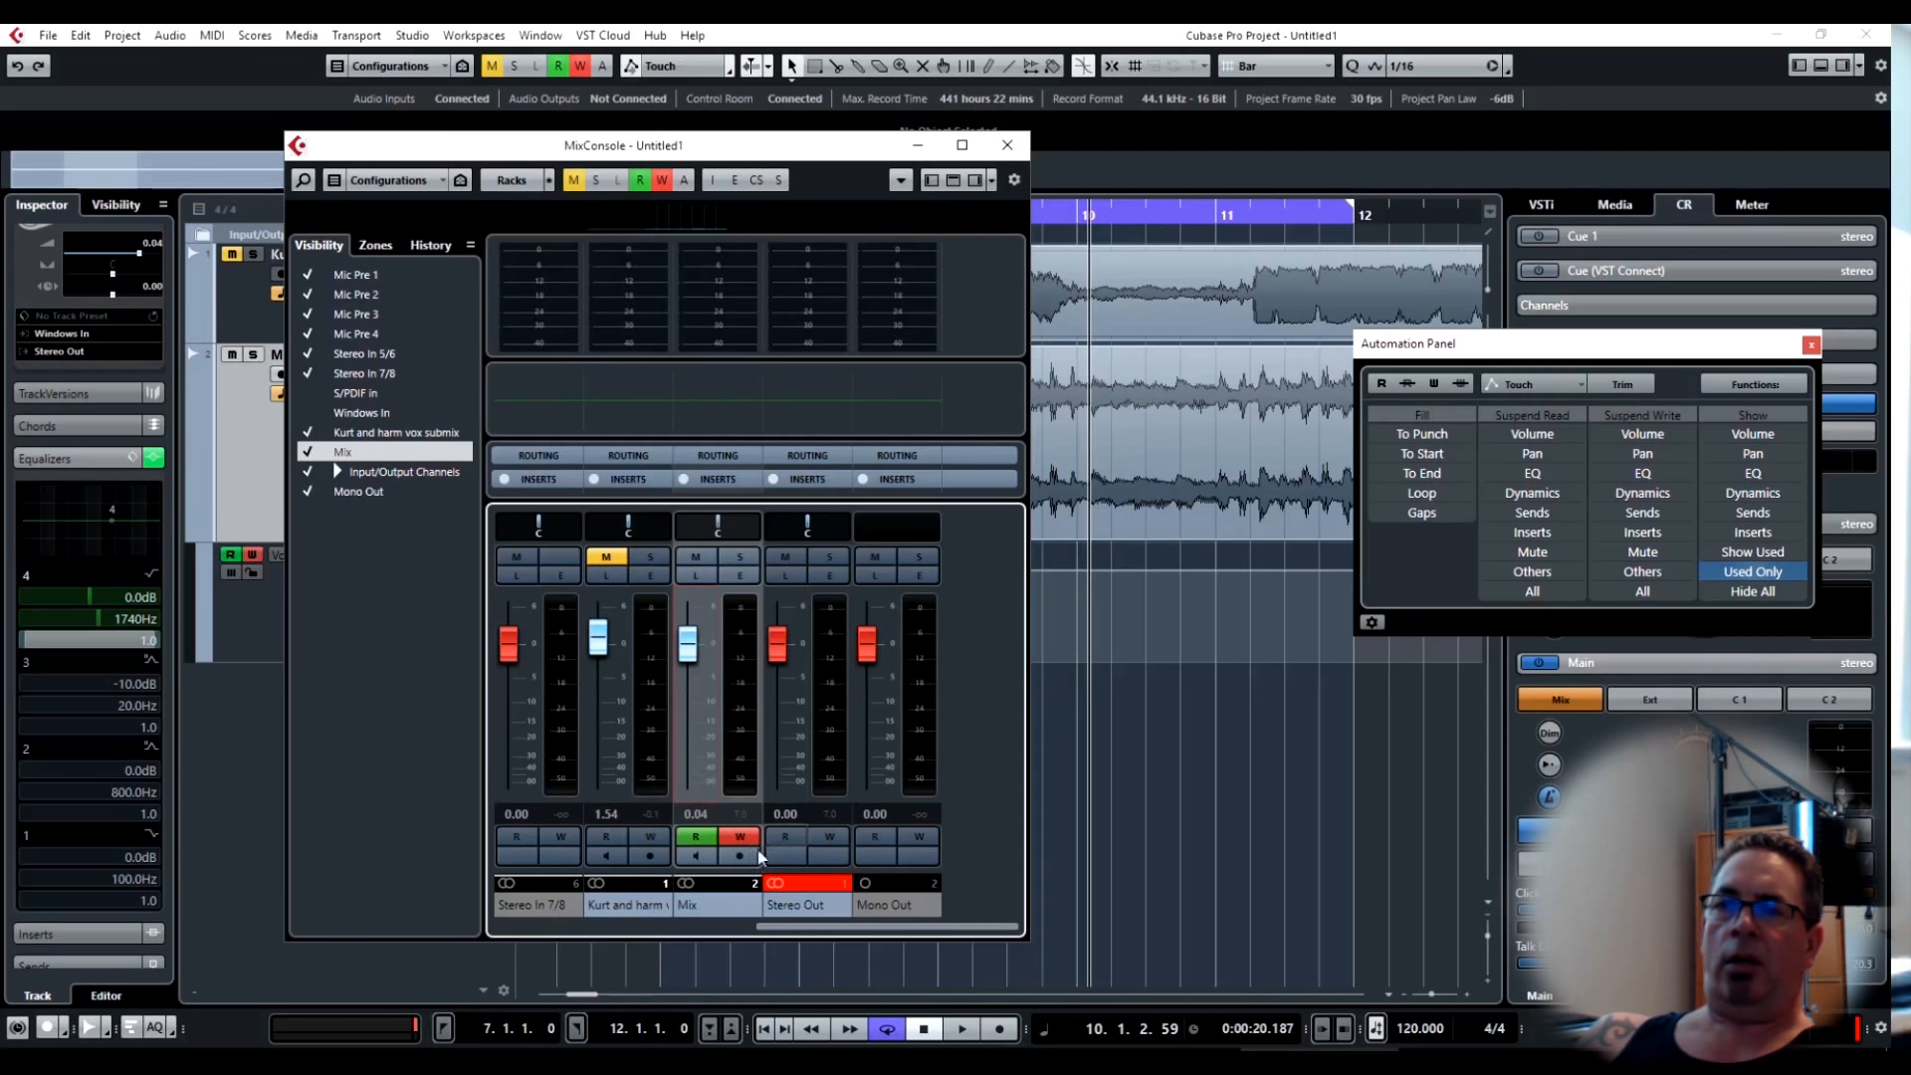
{"action": "left_click_drag", "start_coordinate": [1030, 735], "coordinate": [1484, 736]}
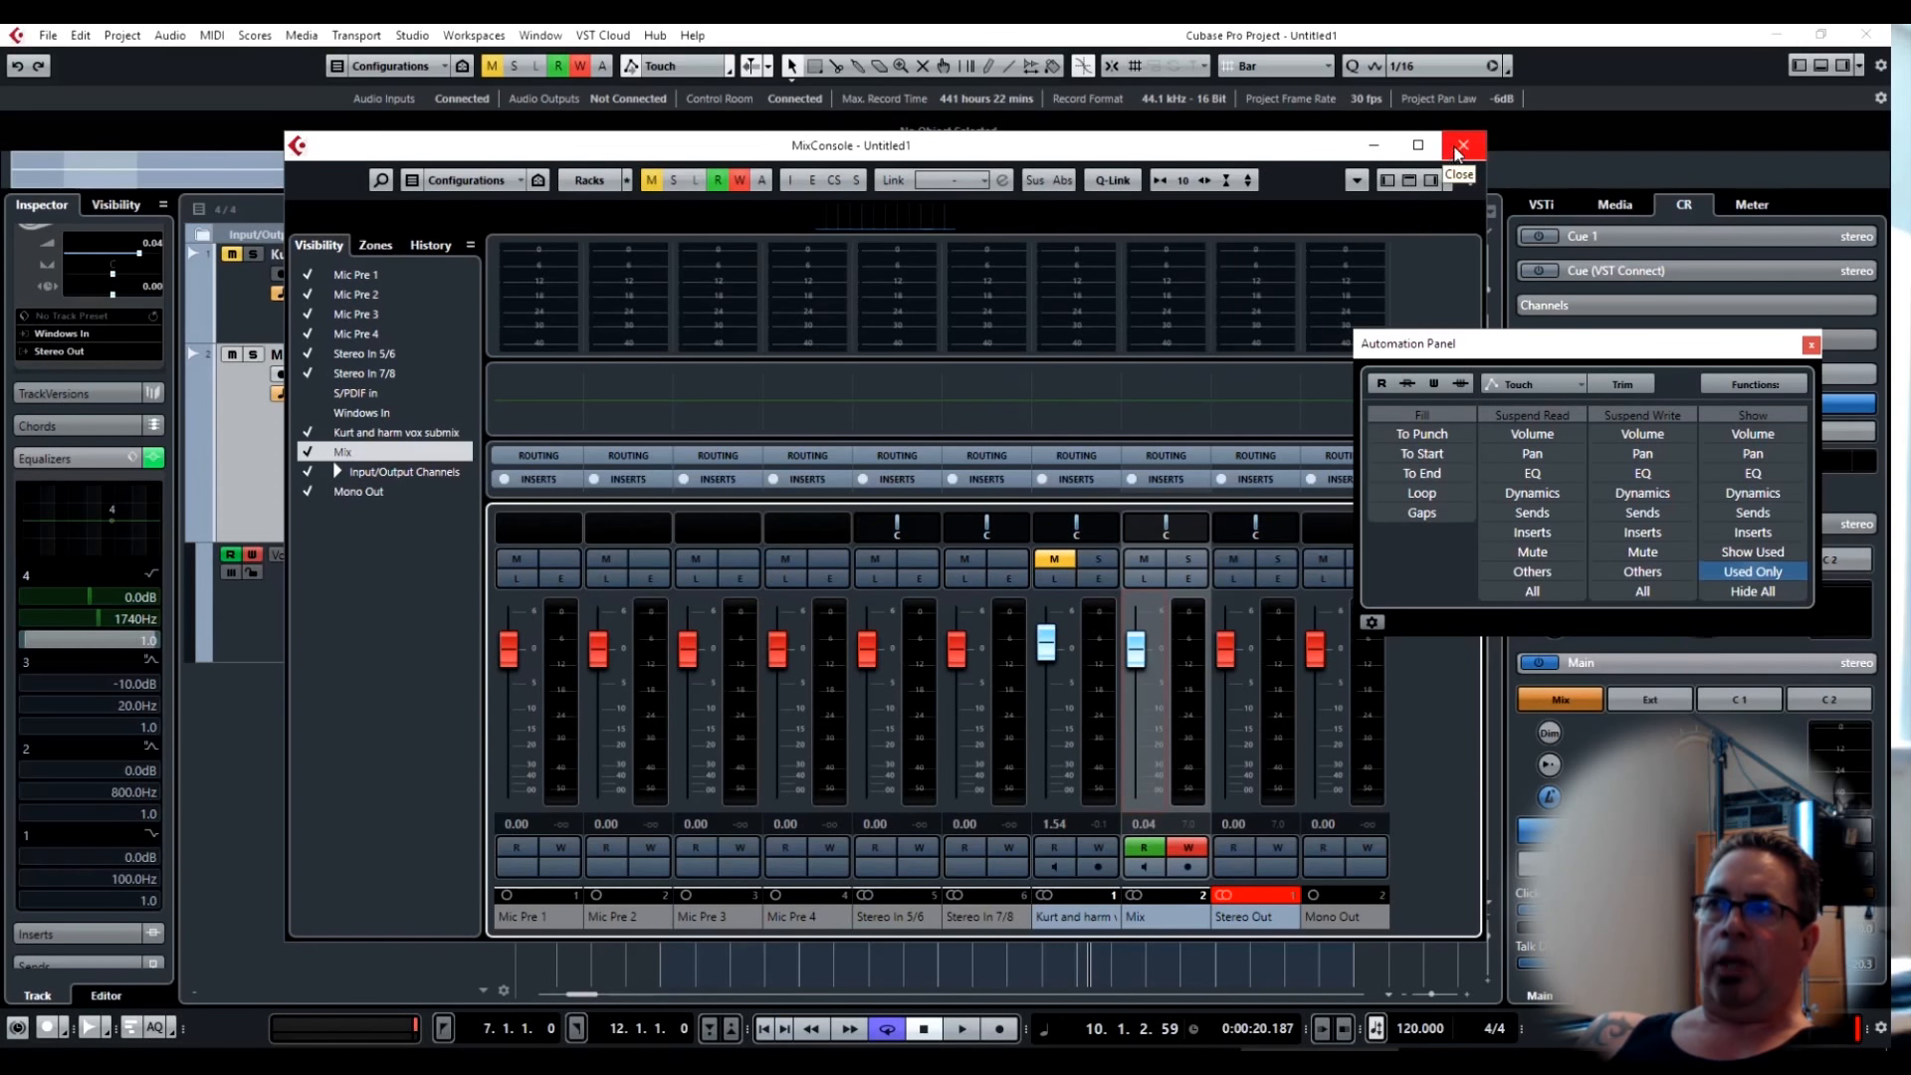
{"action": "left_click", "coordinate": [1459, 149]}
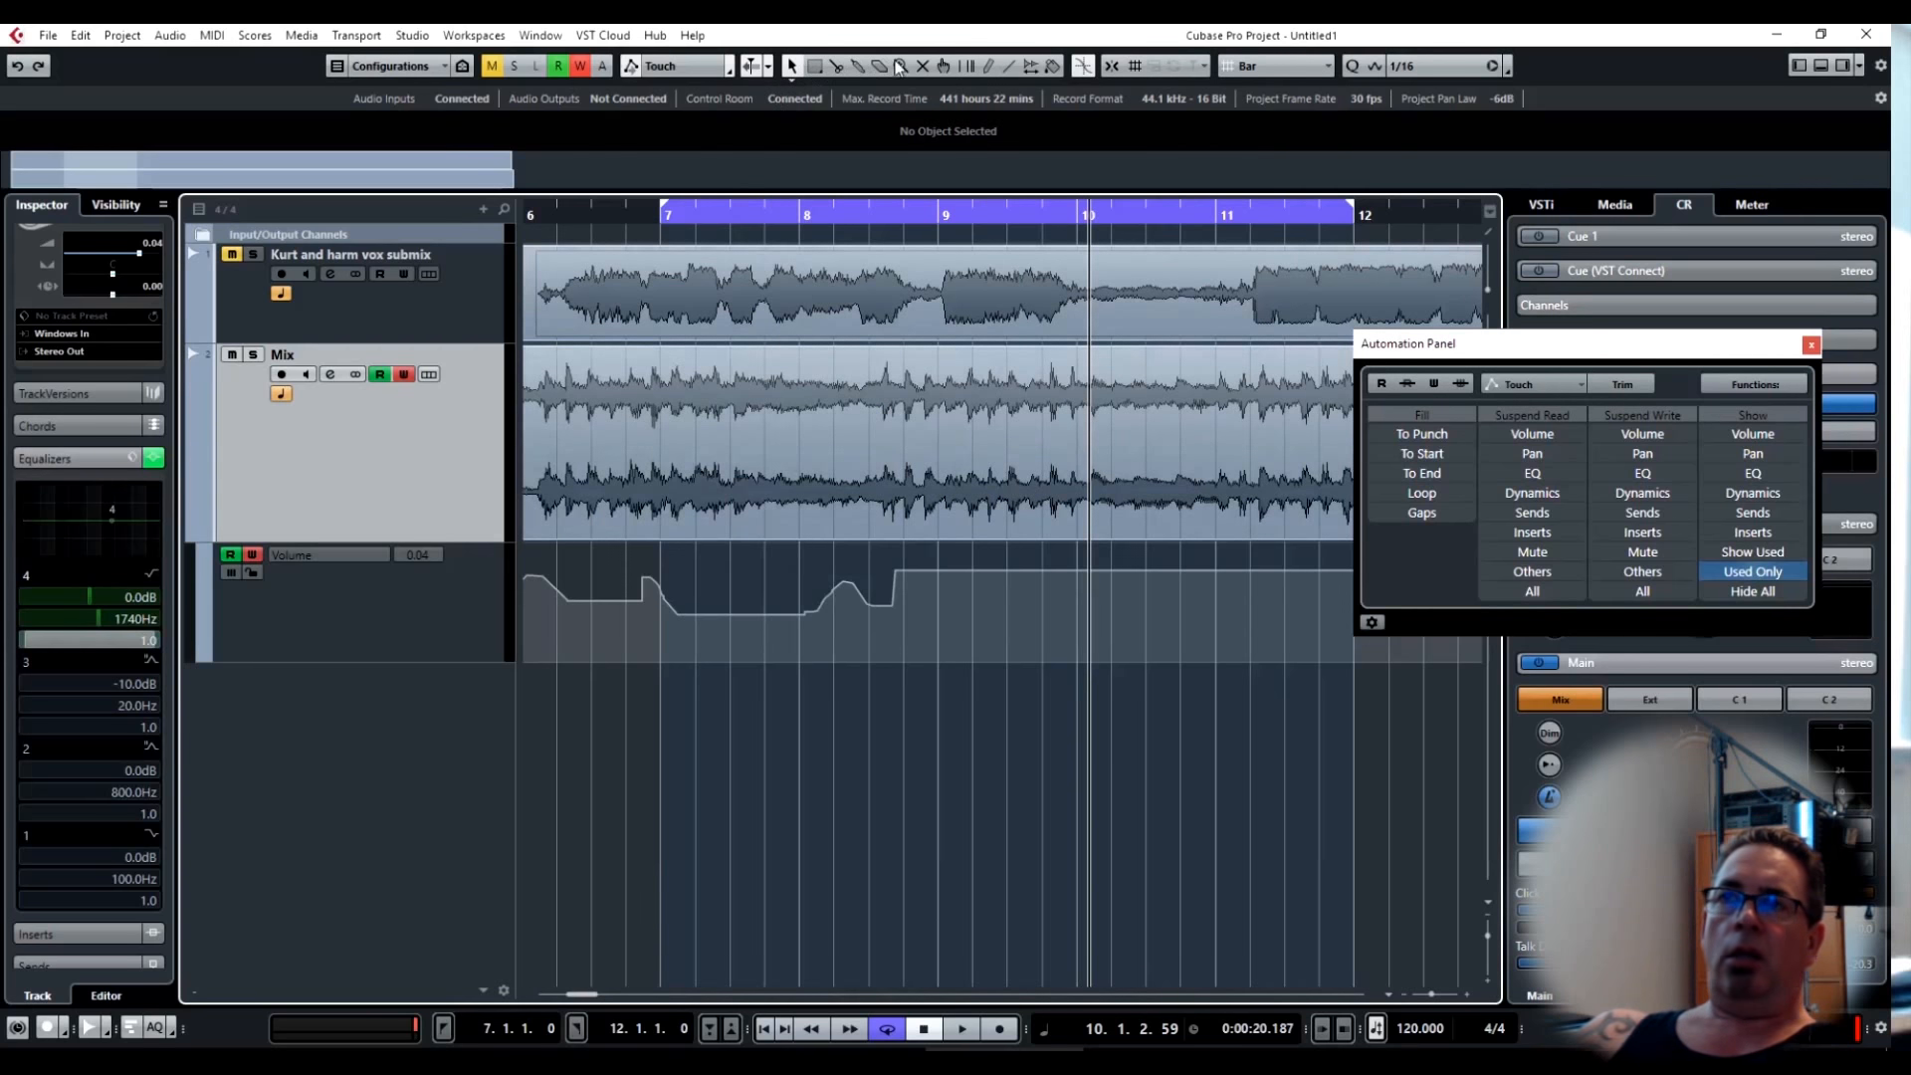
Activate the Draw tool, switch to the Line tool, and view its available line shapes.
{"action": "left_click", "coordinate": [990, 67]}
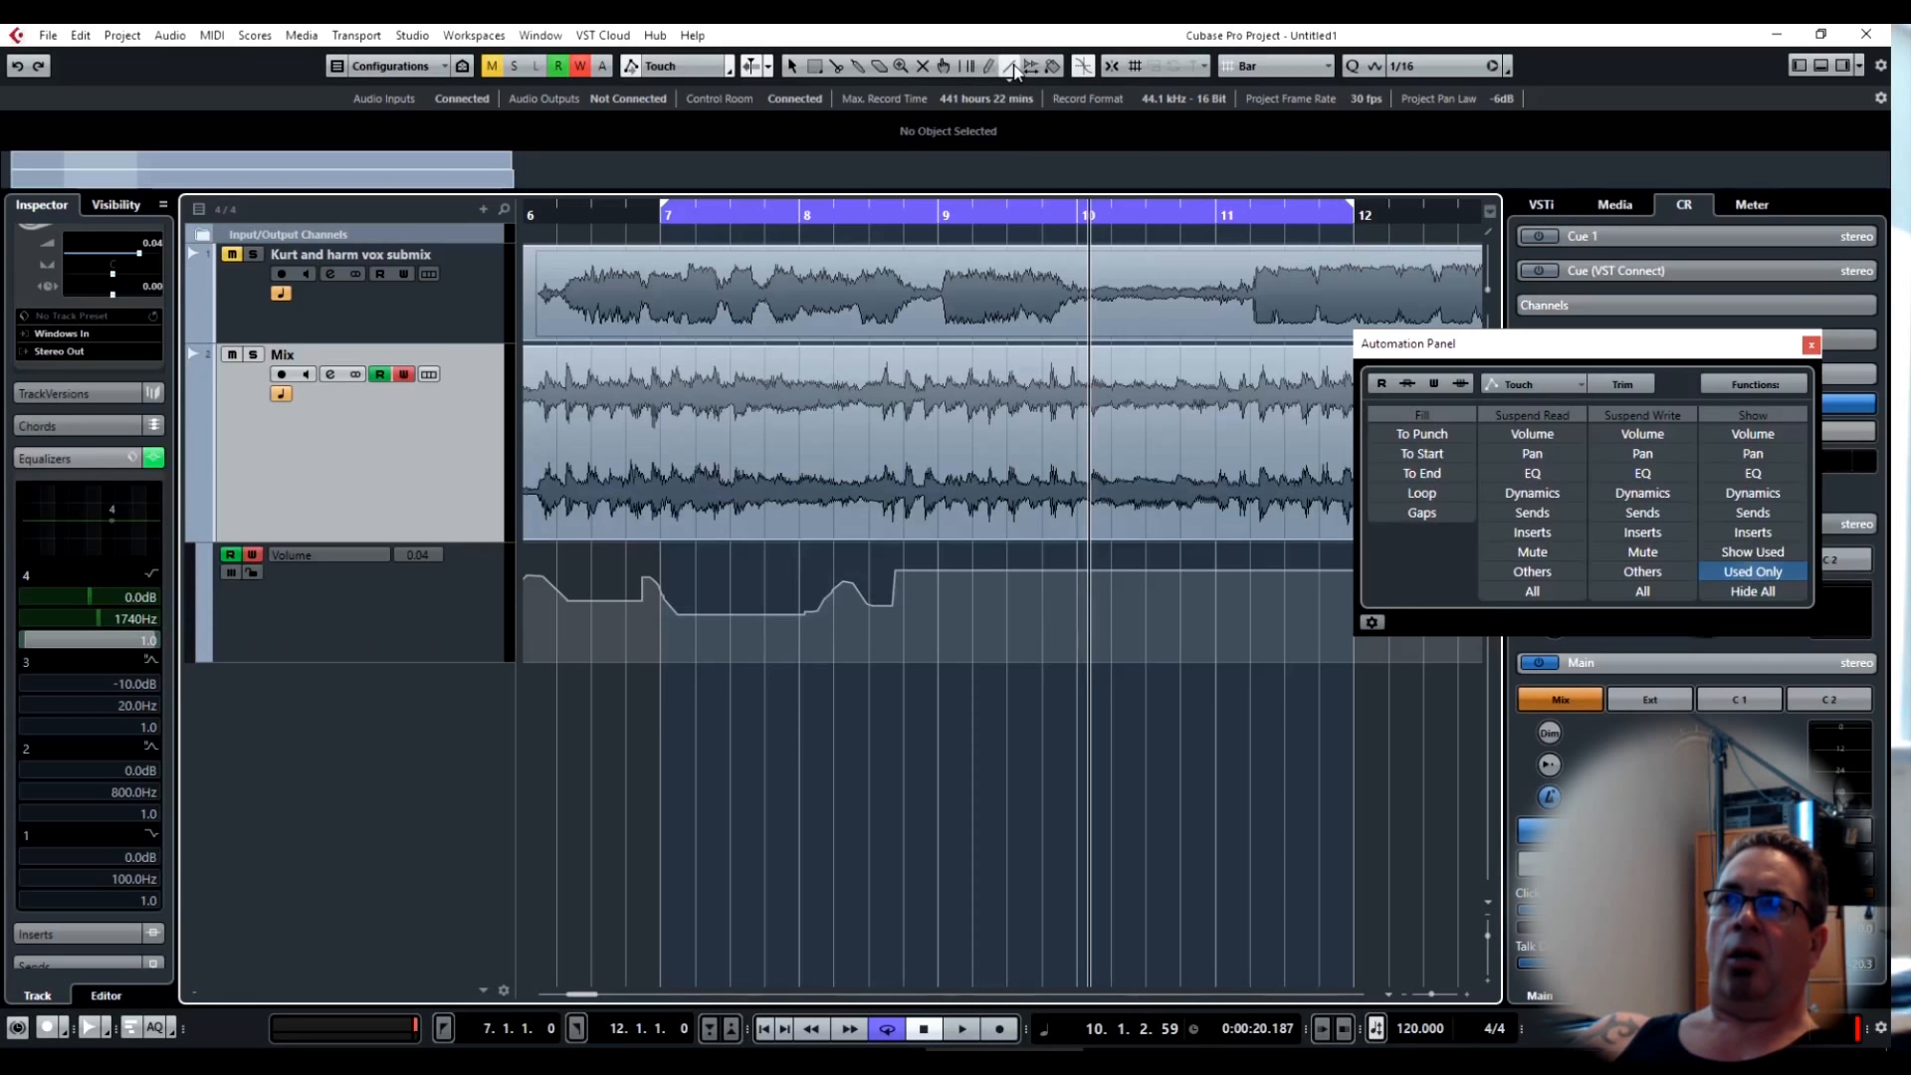
{"action": "left_click", "coordinate": [1013, 68]}
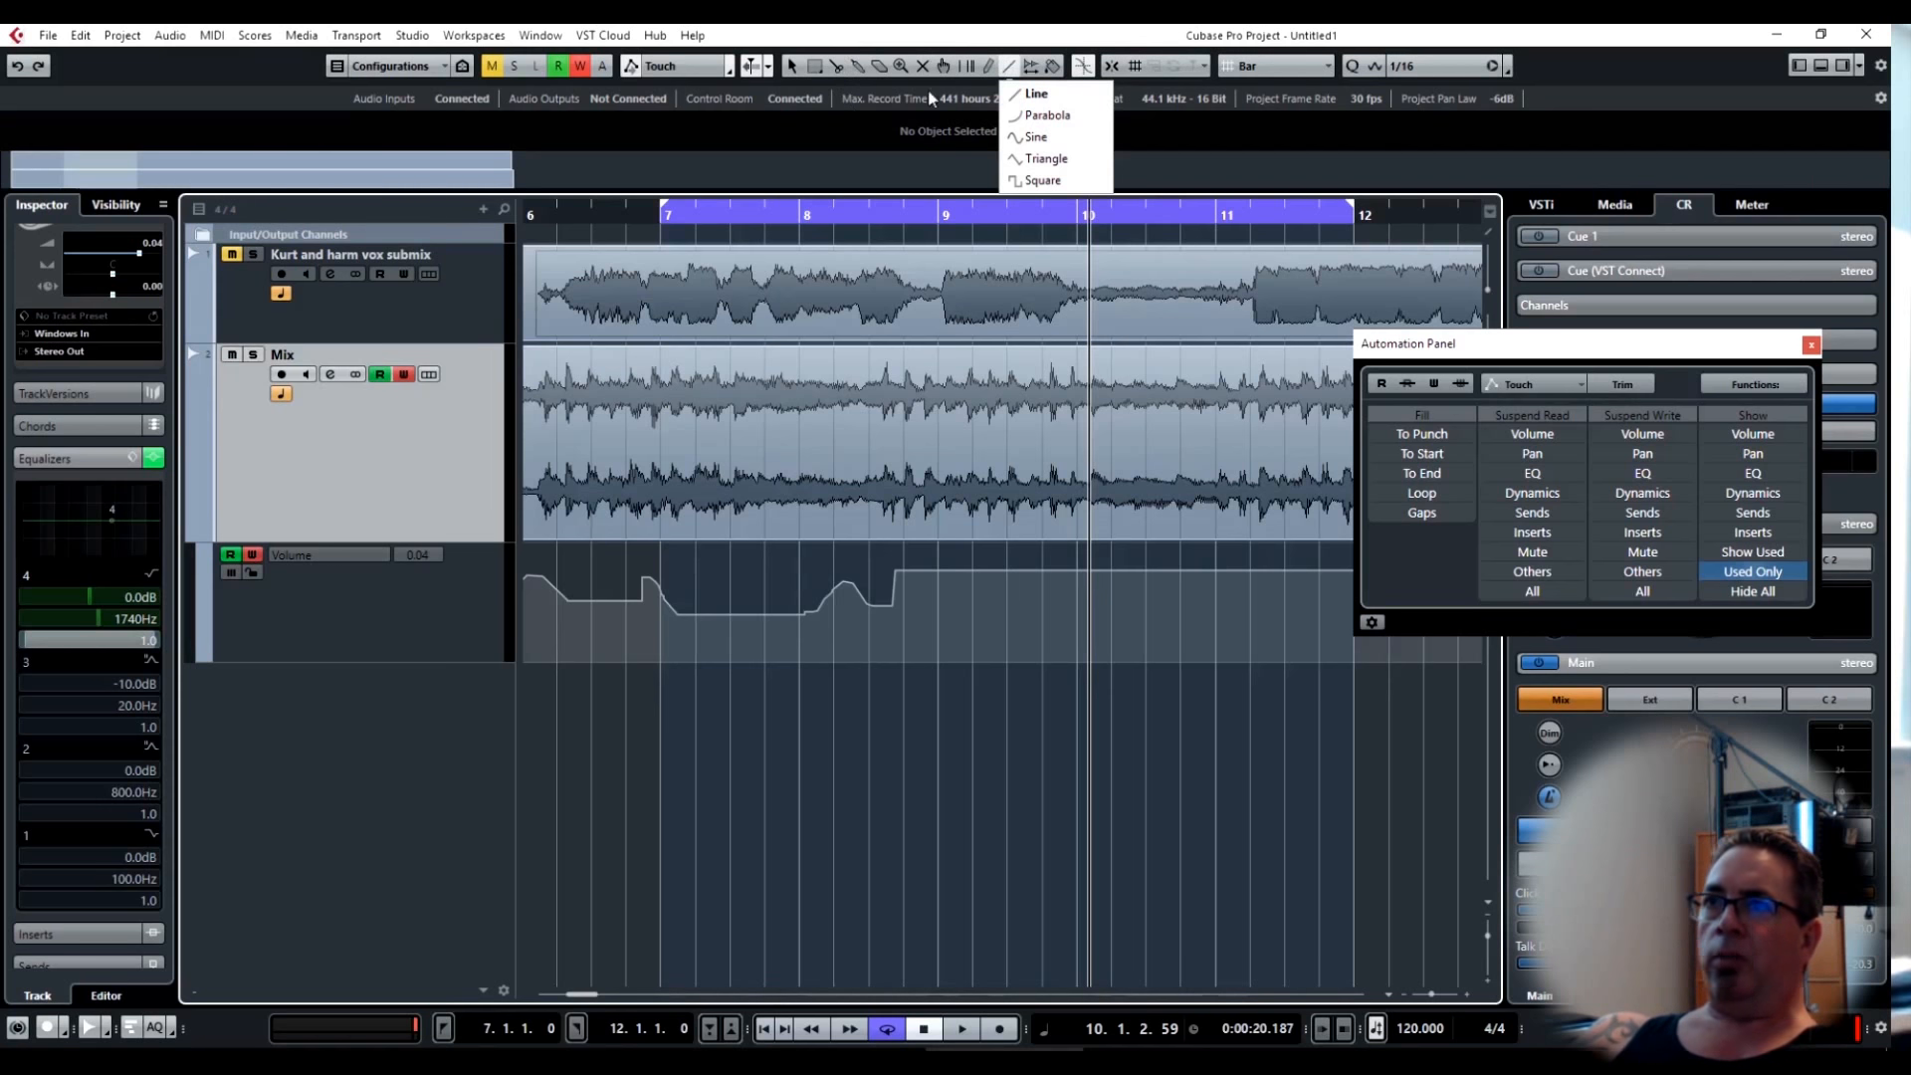
{"action": "left_click", "coordinate": [1025, 47]}
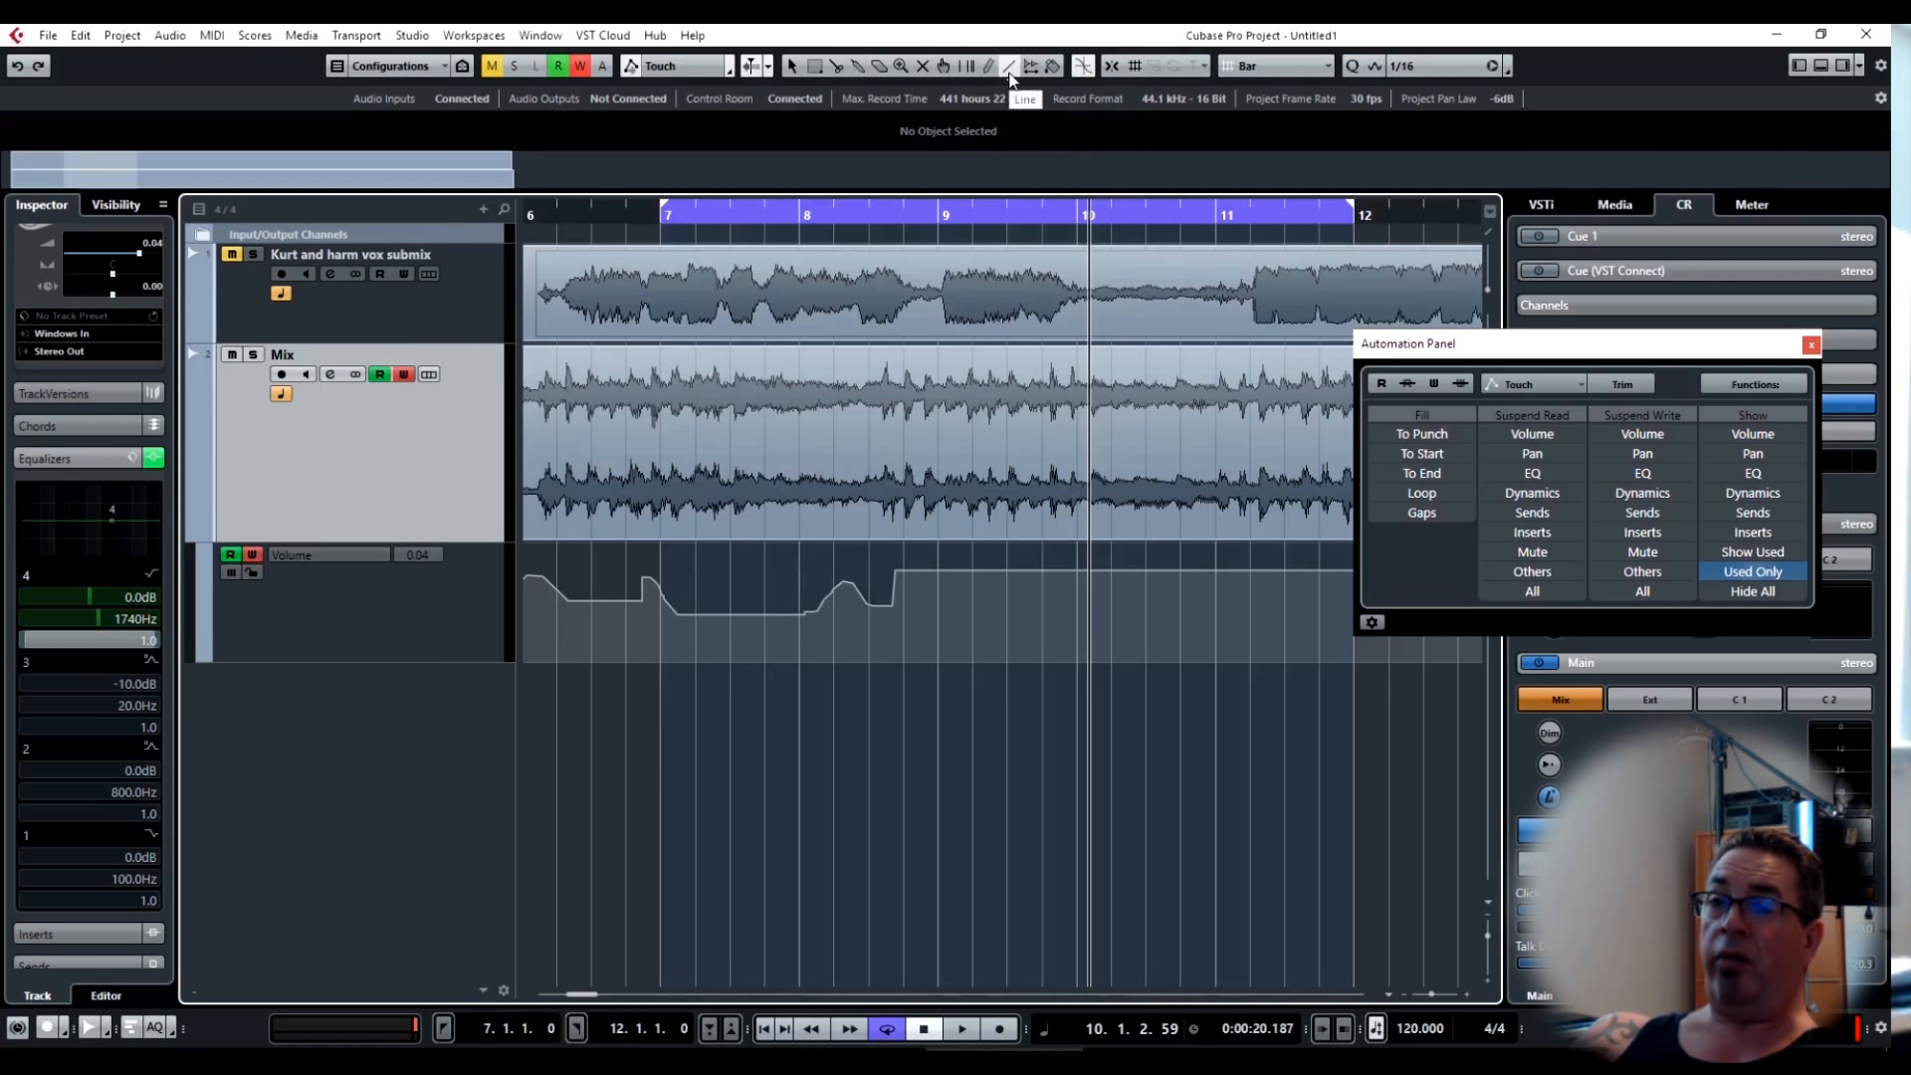